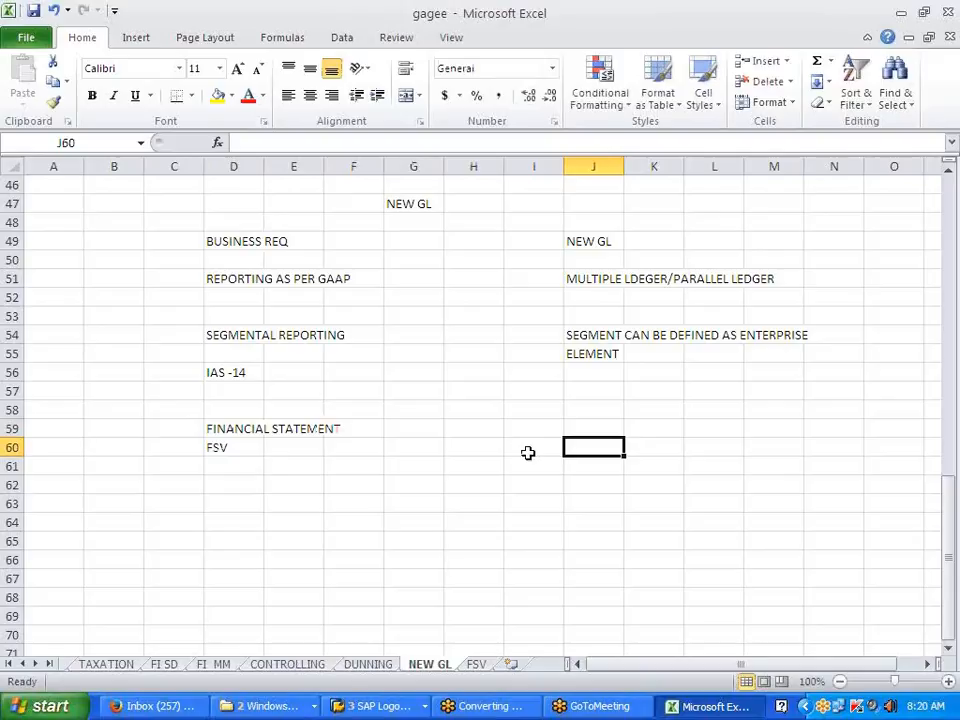
Step: Enter COMP CODE LEVEL in cell E60, beside the FSV entry
key("Left")
key("Left")
key("Left")
key("Left")
key("Left")
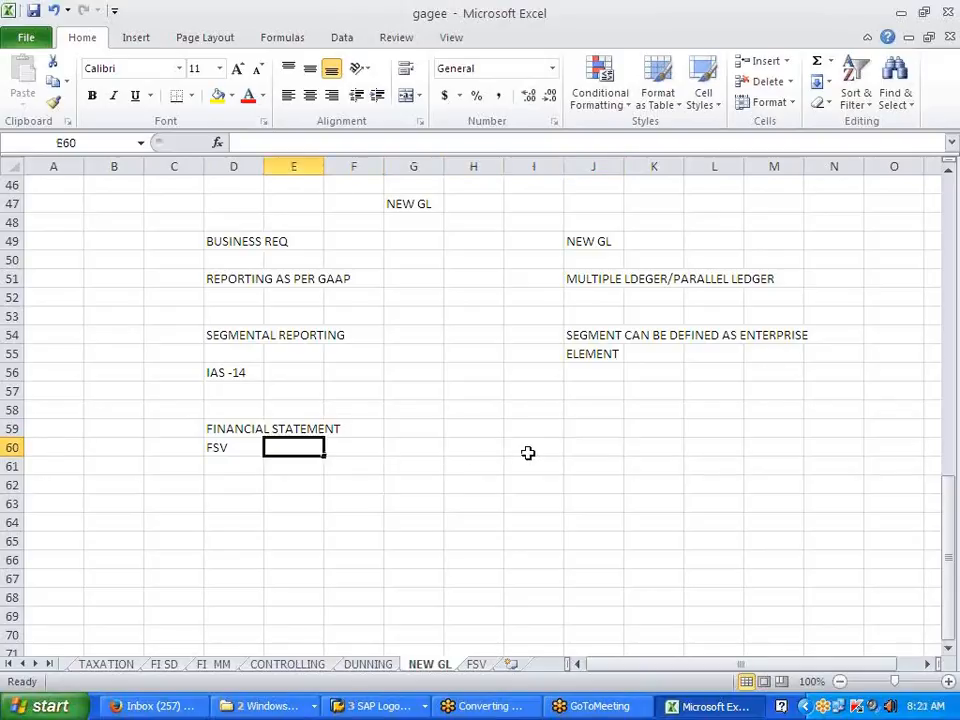
type("COMP COD")
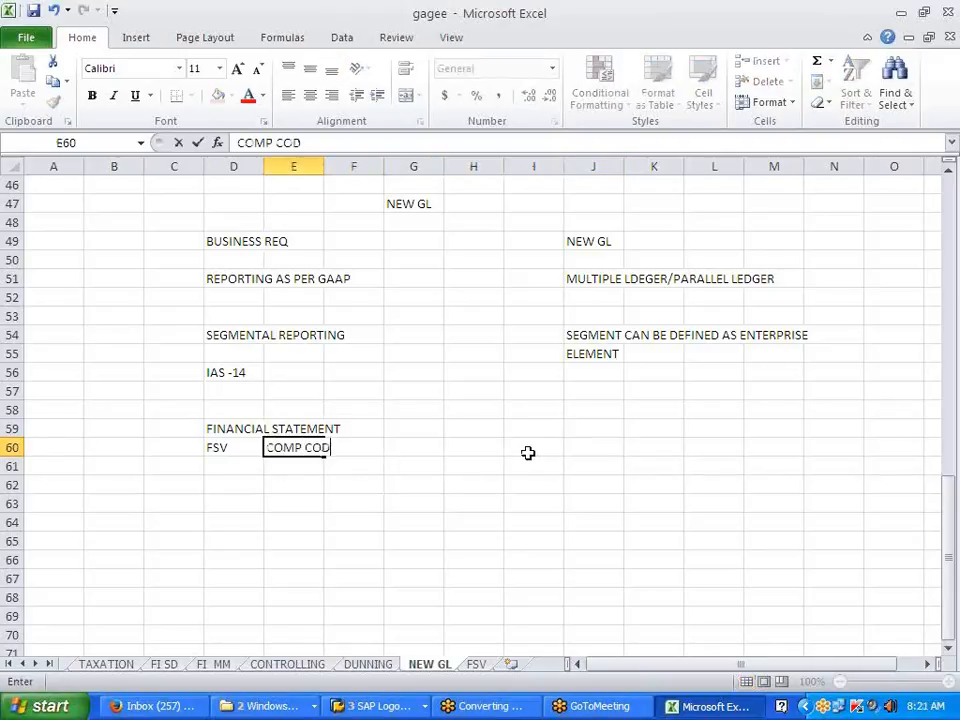
type("E LEVEL")
Step: Enter BELOW COMP CODE LEVEL (DOCUMENT SPLITTING) in cell J59, in the NEW GL column of the FINANCIAL STATEMENT row
key("Right")
key("Right")
key("Right")
key("Right")
key("Right")
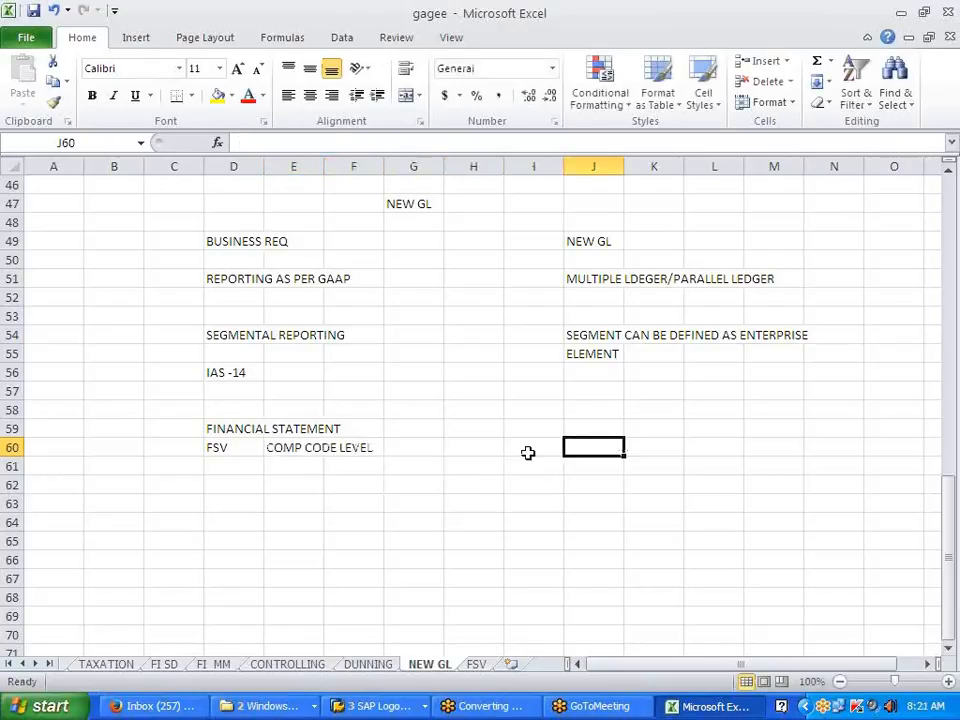
key("Up")
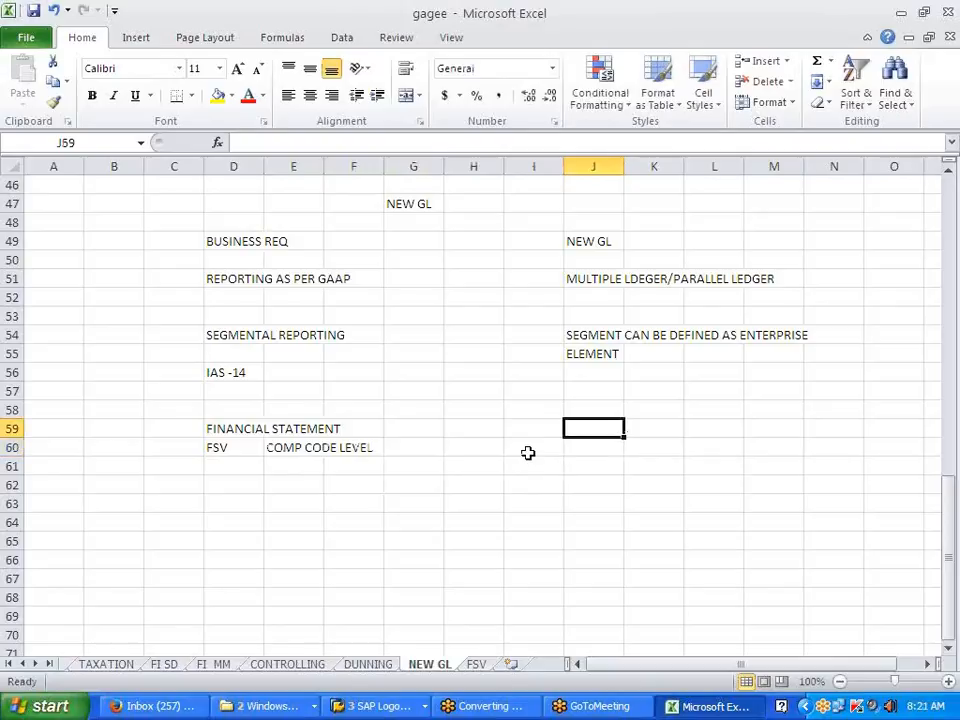
type("BELOW COMPC")
key("BackSpace")
type("CODE LEV")
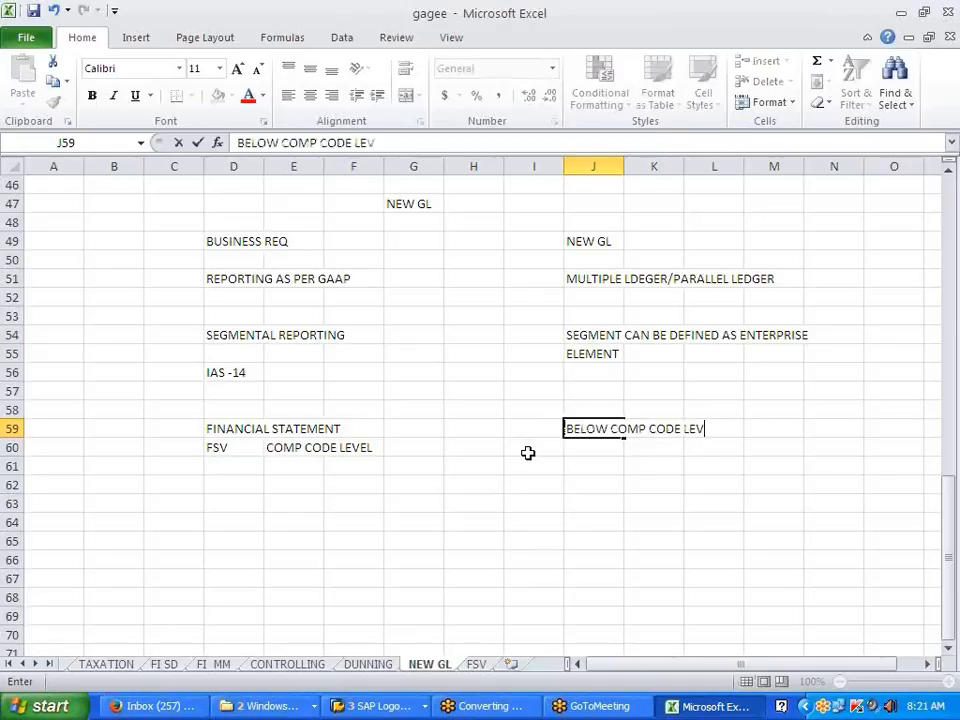
type("EL (DOC")
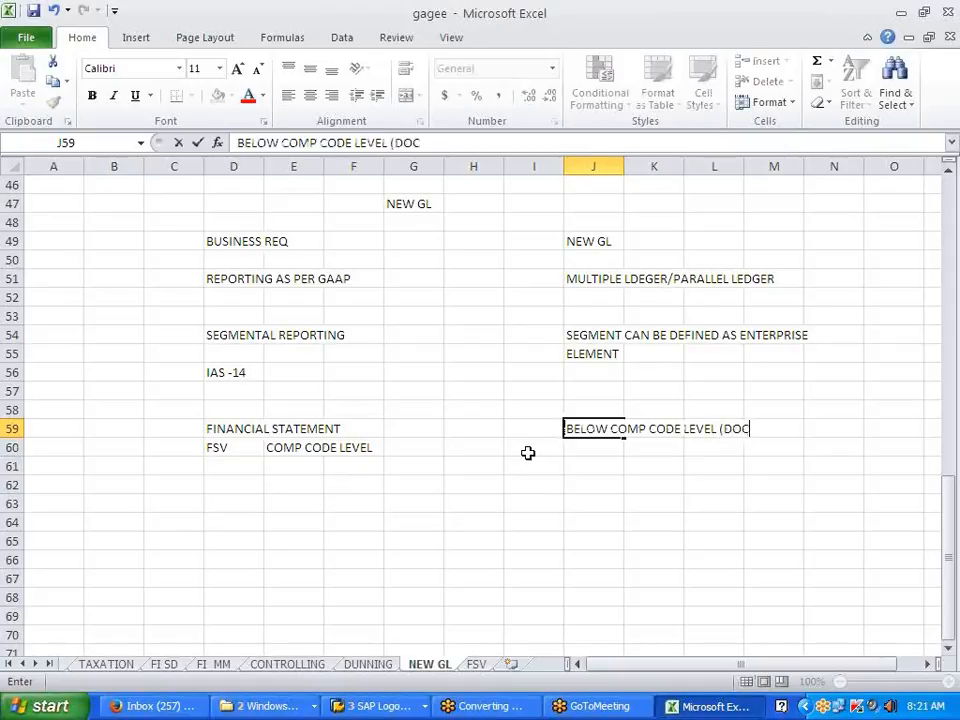
type("UMENT SPLL")
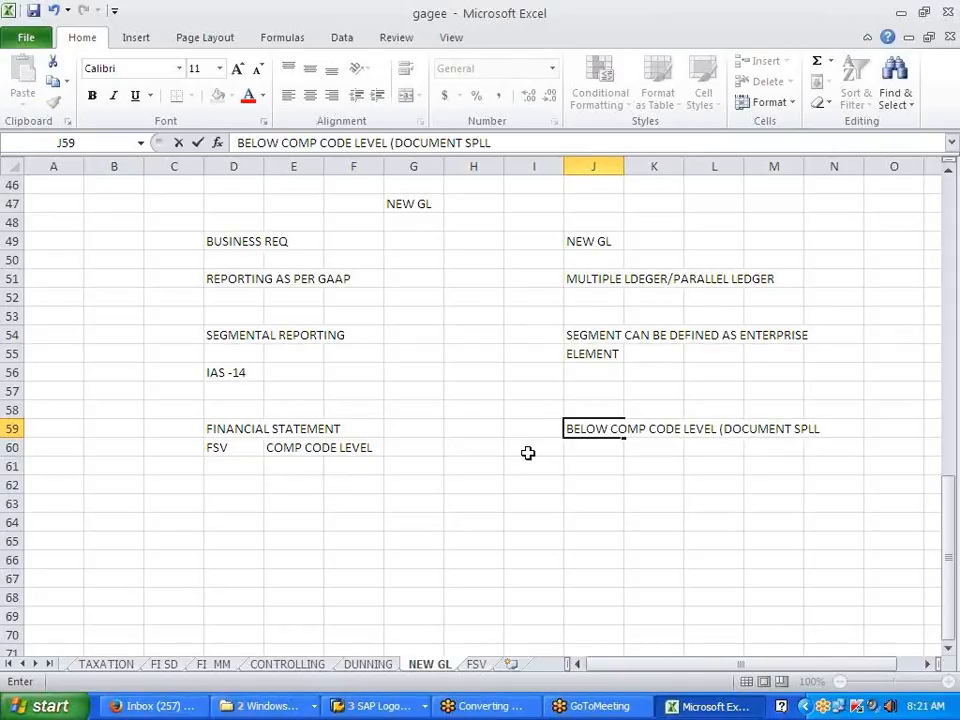
key("BackSpace")
type("ITTING)")
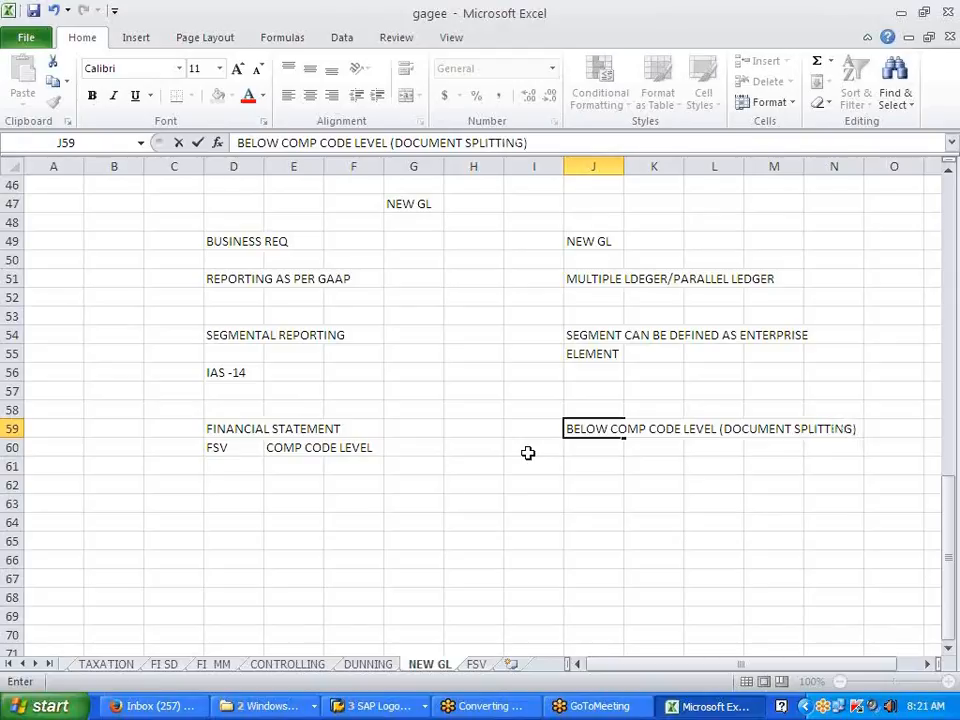
key("Return")
Step: Enter REPOST AS PER COS OF SALES in cell D63 as another business requirement
key("Down")
key("Down")
key("Left")
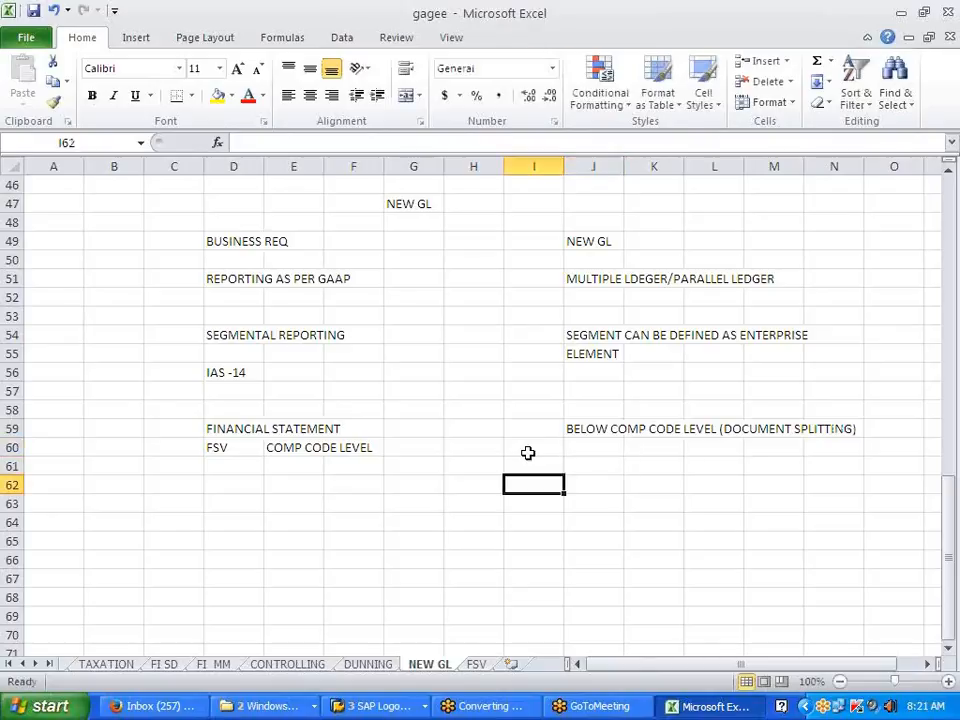
key("Down")
key("Left")
key("Left")
key("Left")
key("Left")
key("Left")
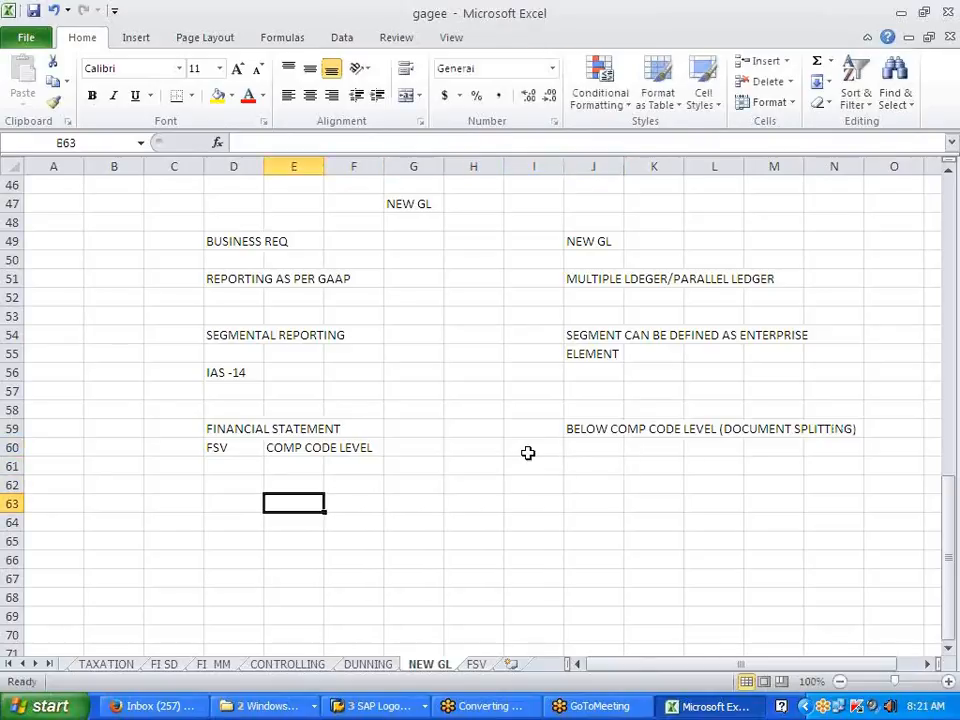
type("REPOST")
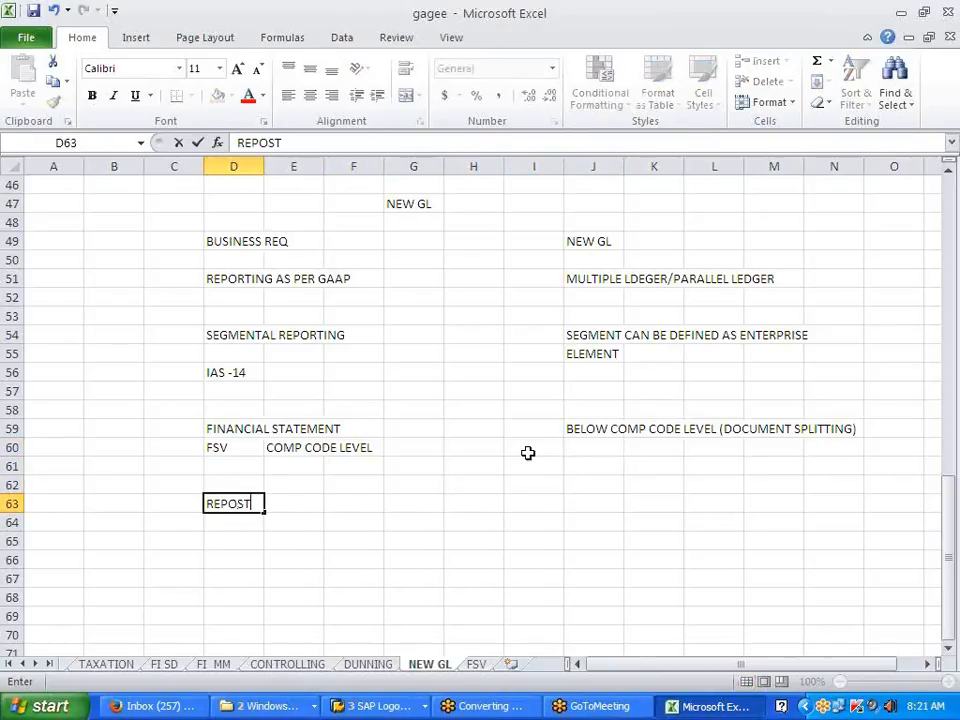
type(" AS PER C")
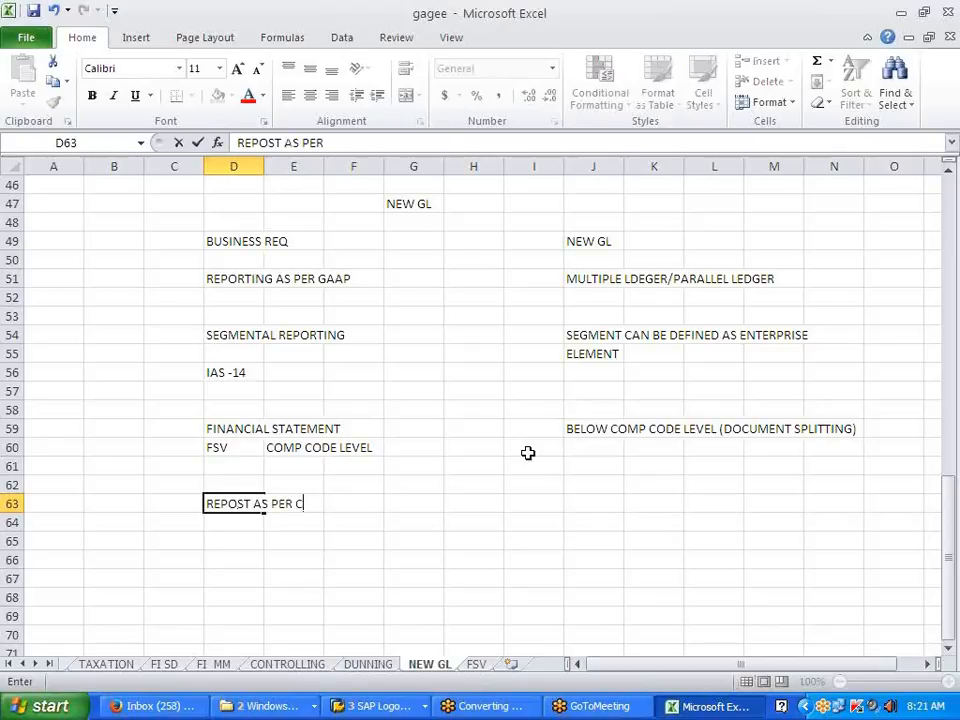
type("OS OF SALES")
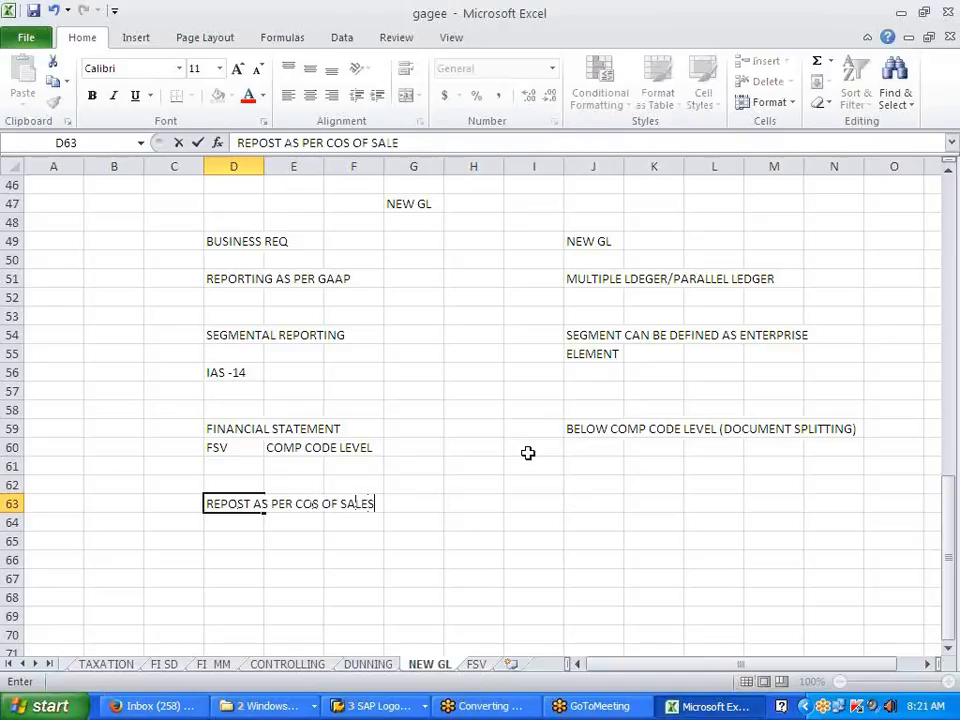
key("Tab")
Step: Enter FUNCTIONAL AREA in cell J63 as the NEW GL counterpart of the cost of sales requirement
key("Right")
key("Right")
key("Right")
key("Right")
key("Right")
key("Right")
key("Left")
type("F")
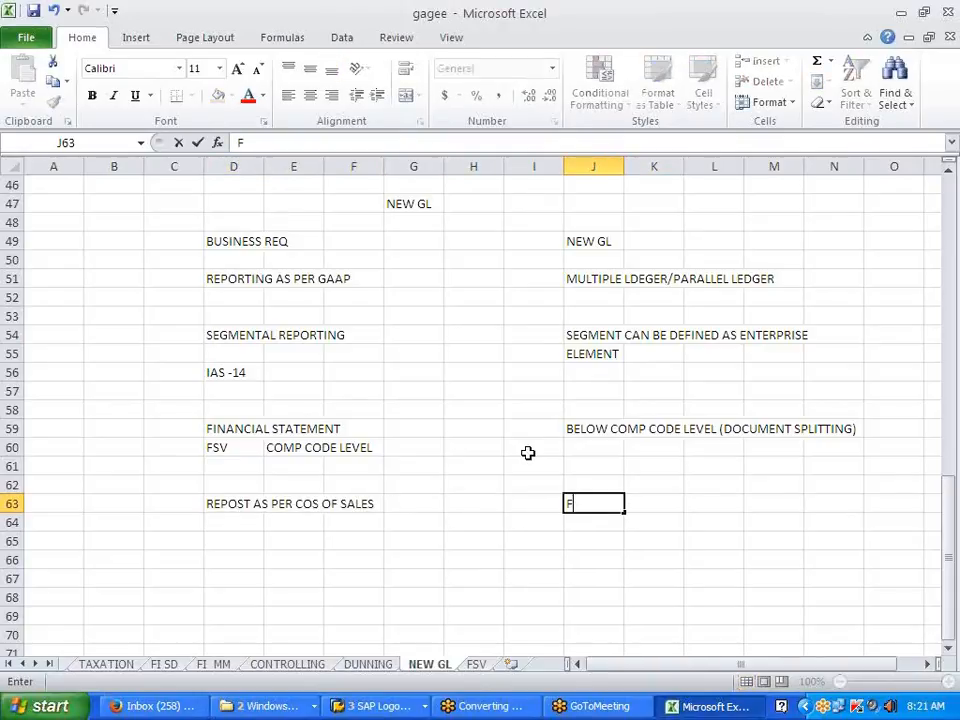
type("UNCTIONAL AREA")
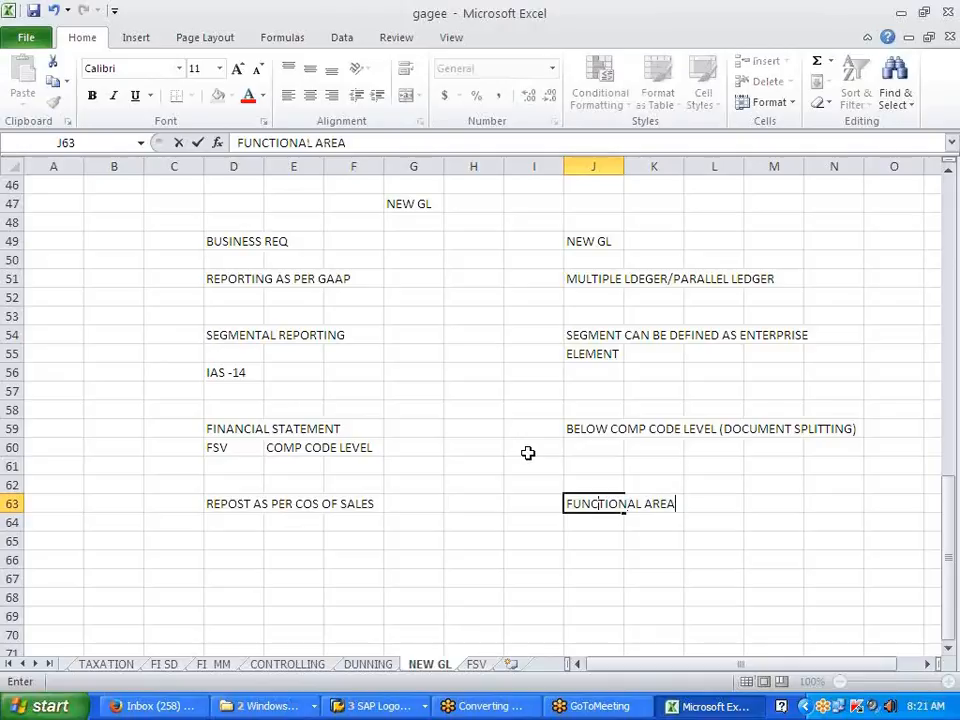
key("End")
left_click(294, 339)
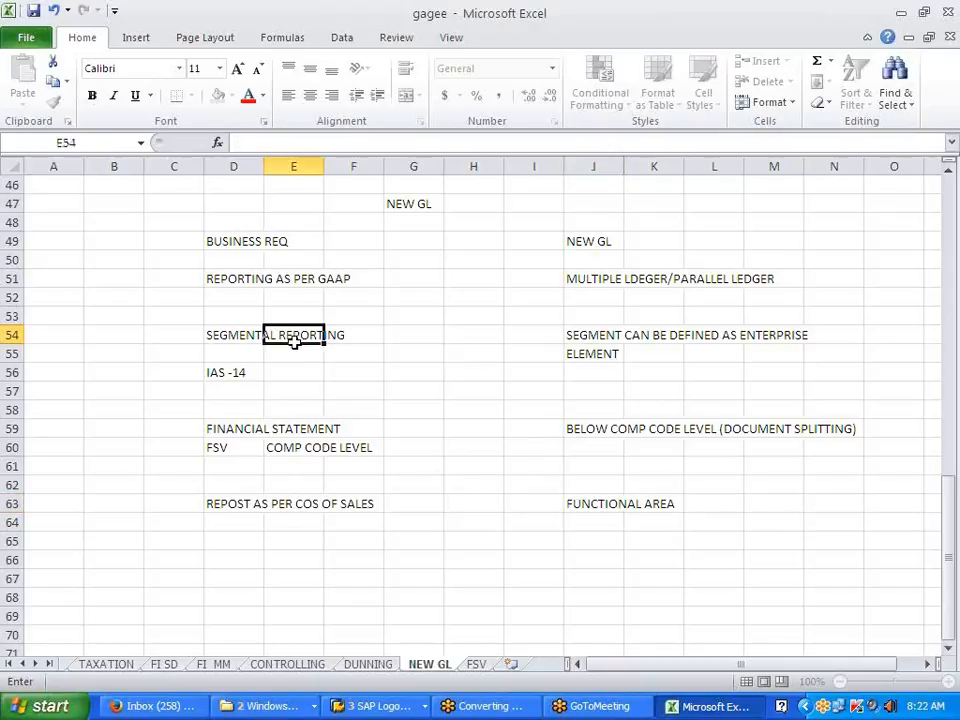
Step: Start a list below the requirements with SEGMENT in cell D67 and DIVISION in cell D68
left_click(227, 581)
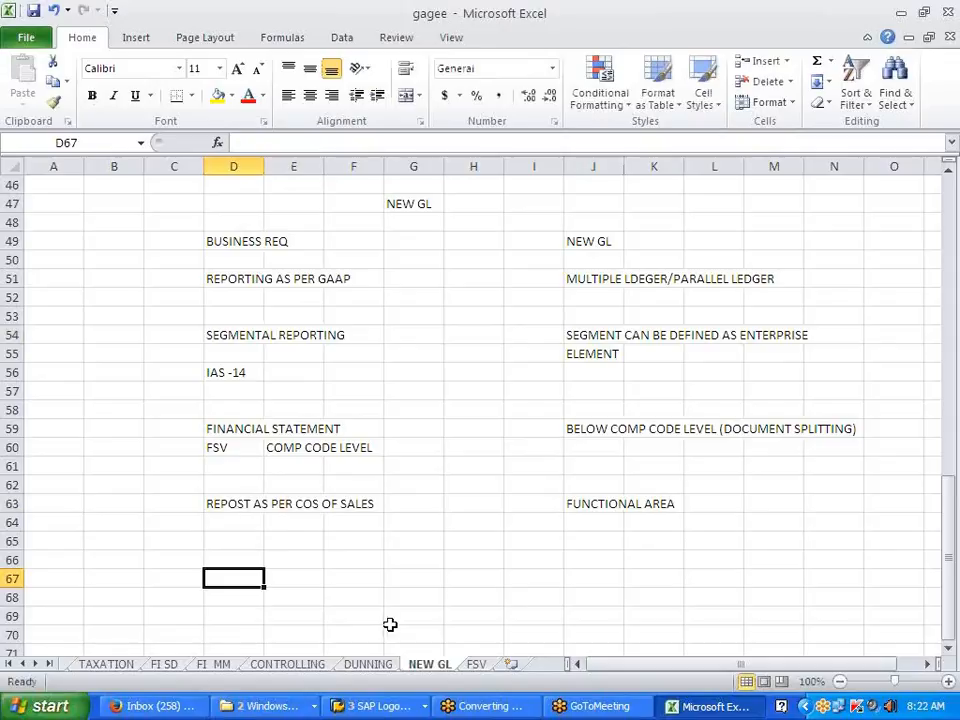
type("SEGMENT")
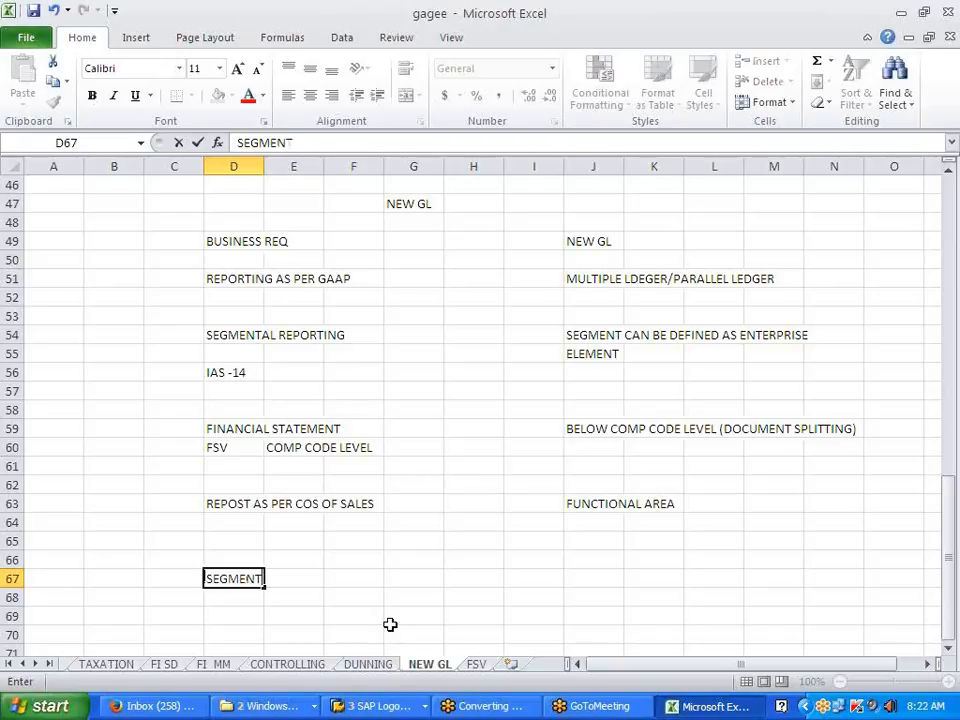
key("Return")
type("D")
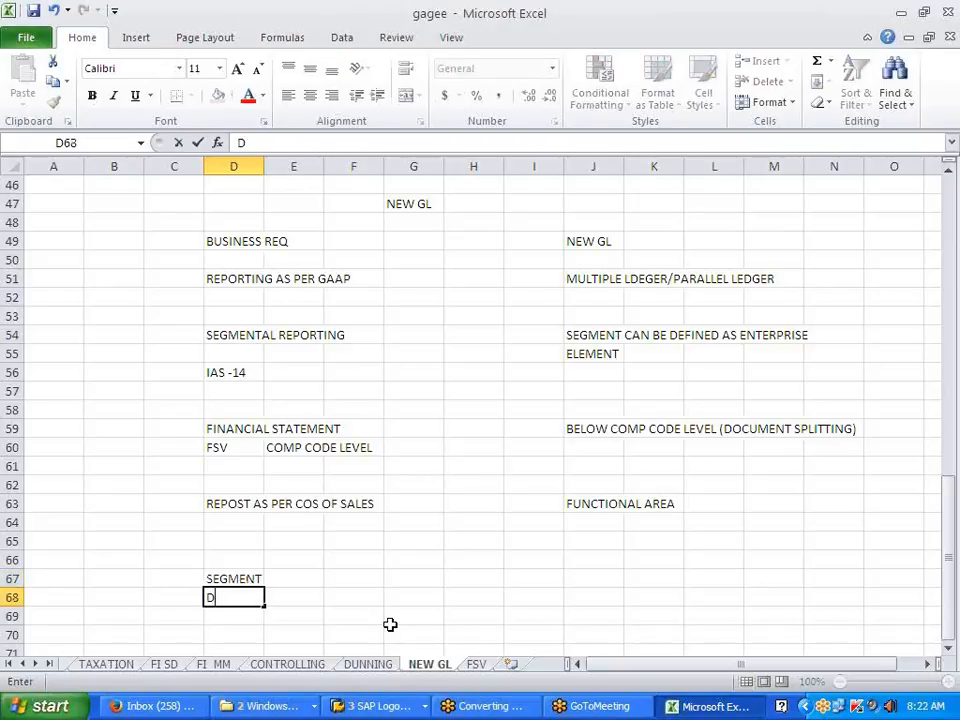
type("IVISION")
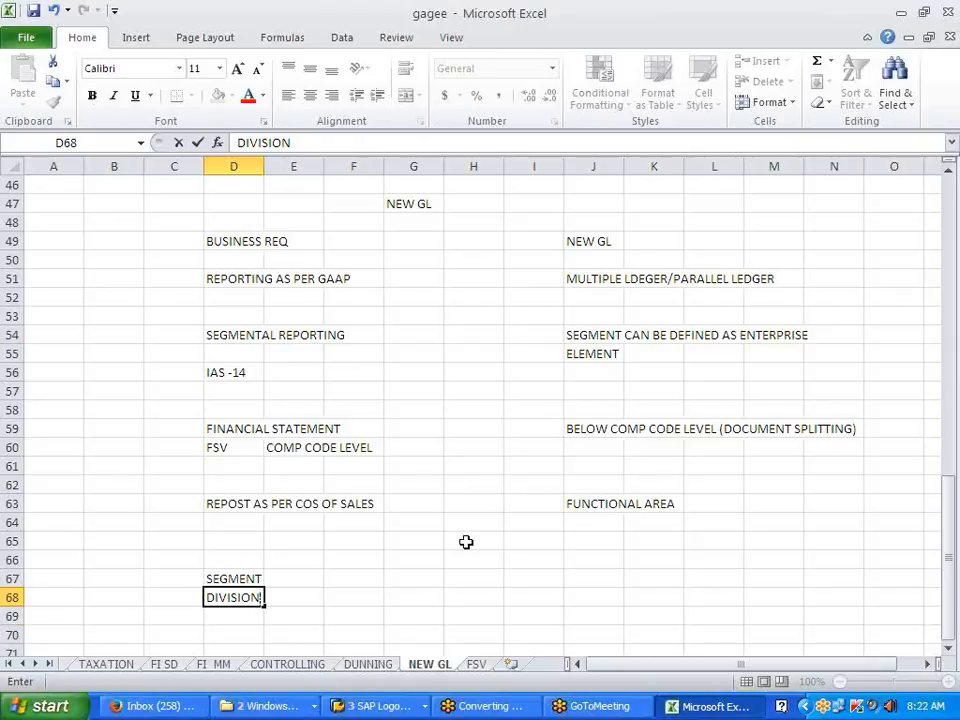
key("Return")
Step: Continue the segment list with PRODUCT in D69, PRODUCT LINE in D70 and SALES TERRITORY in D71
type("PRODUCT")
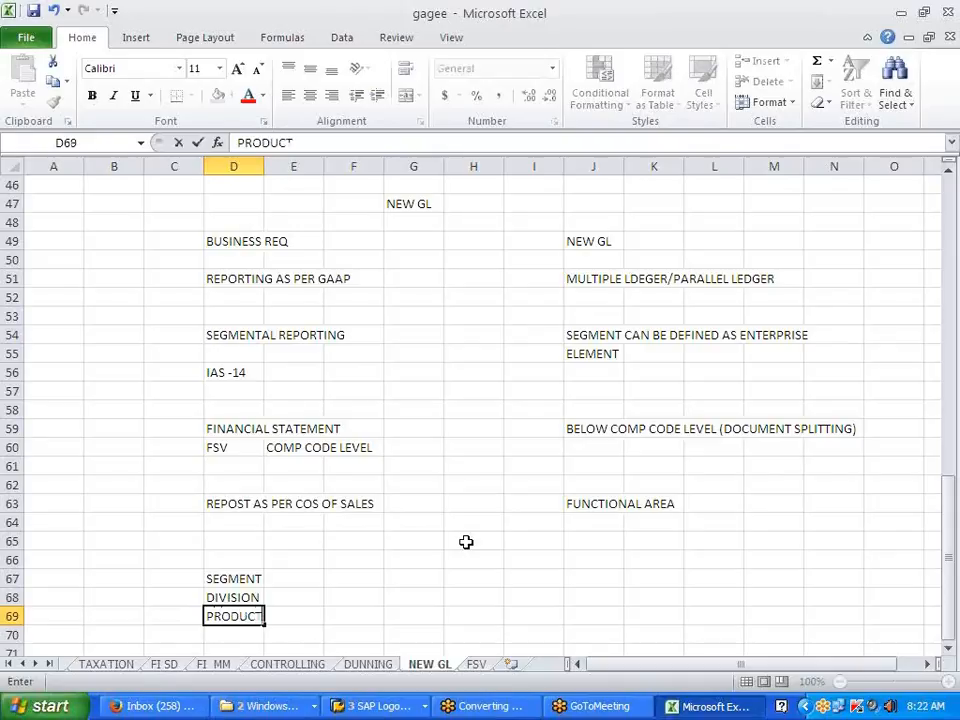
key("Return")
type("PRODUCT")
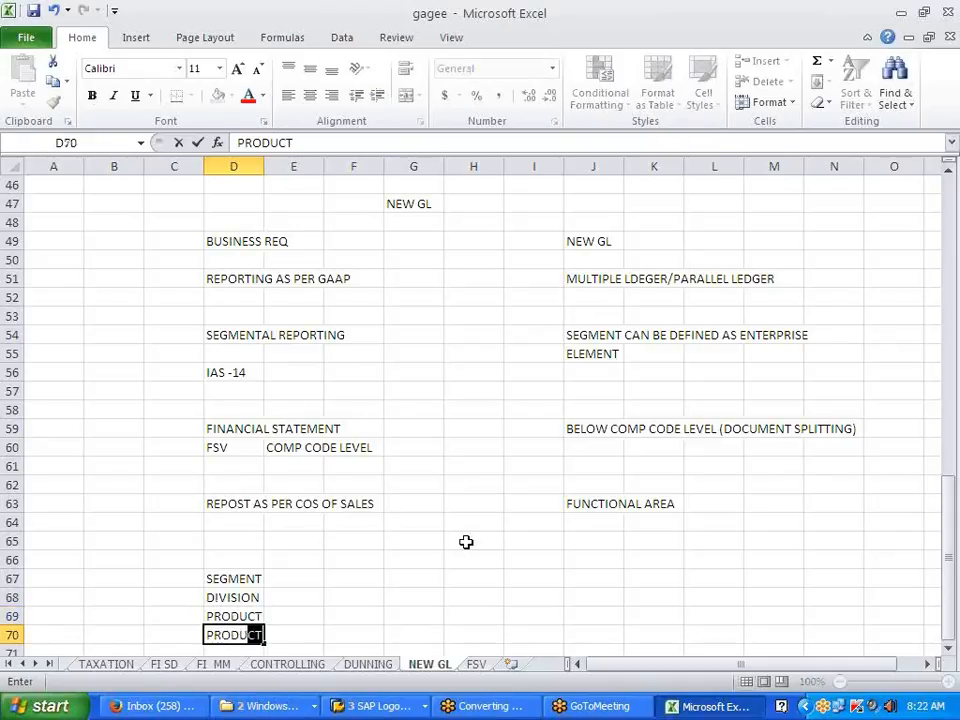
type(" LINE")
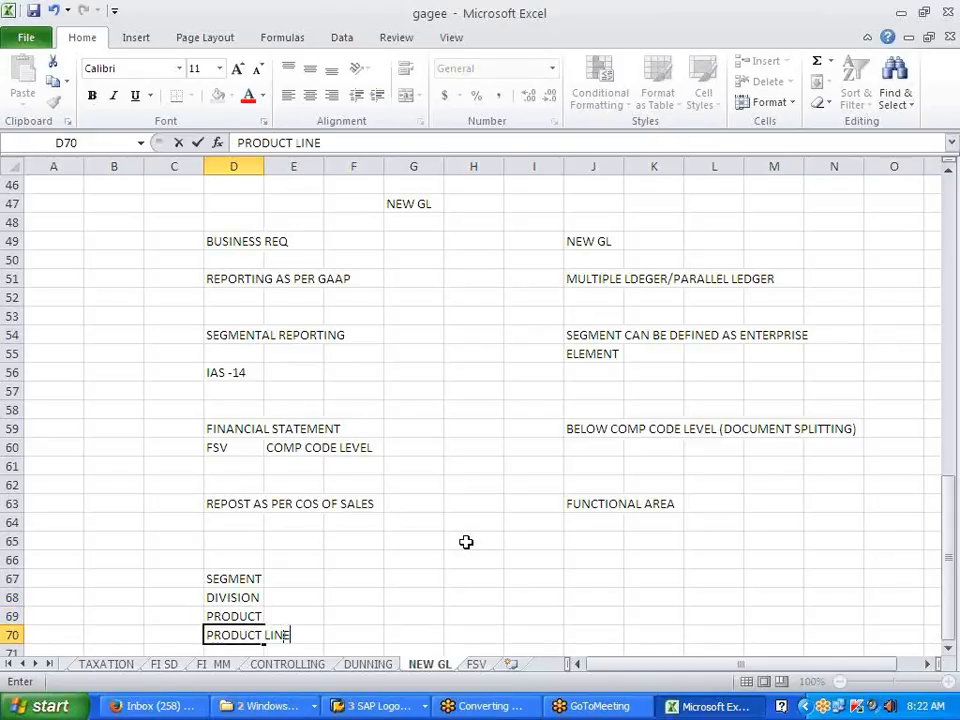
key("Return")
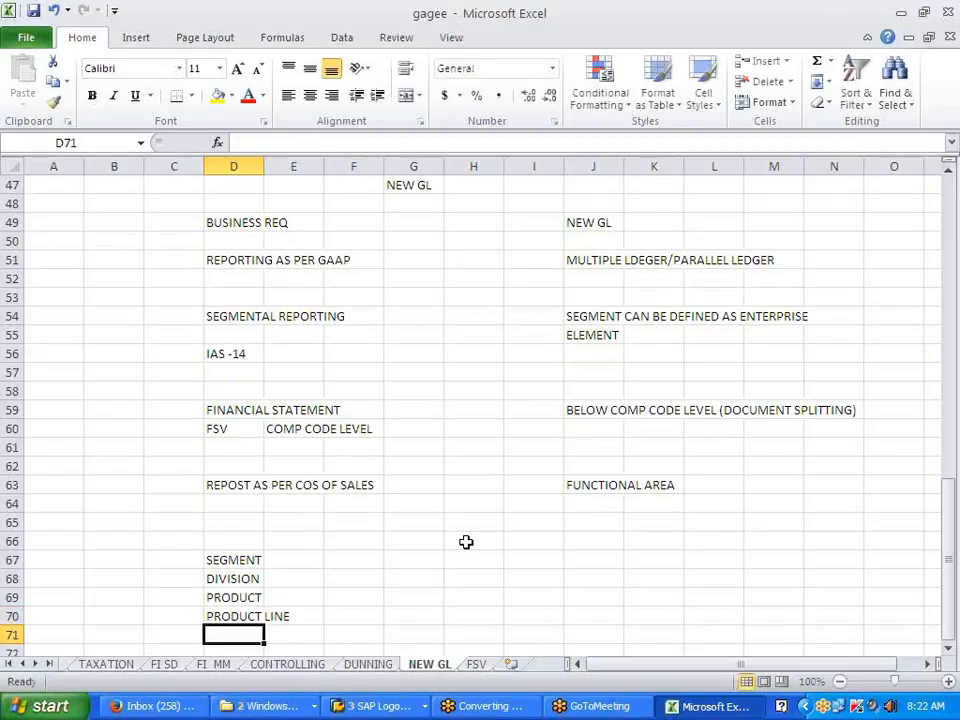
type("SALES")
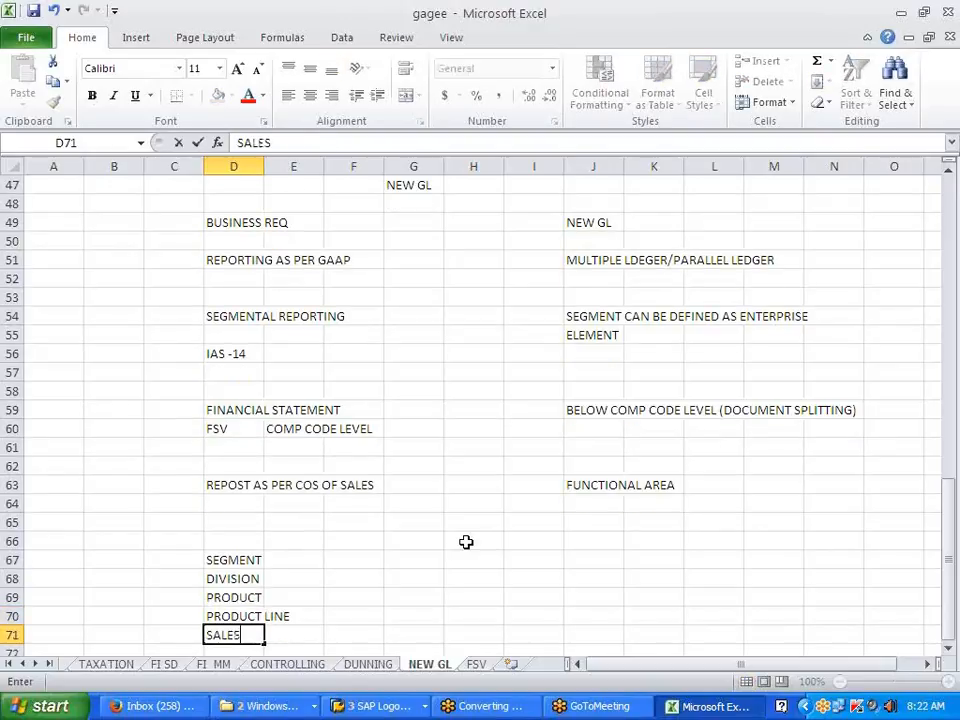
type(" TERRITORY")
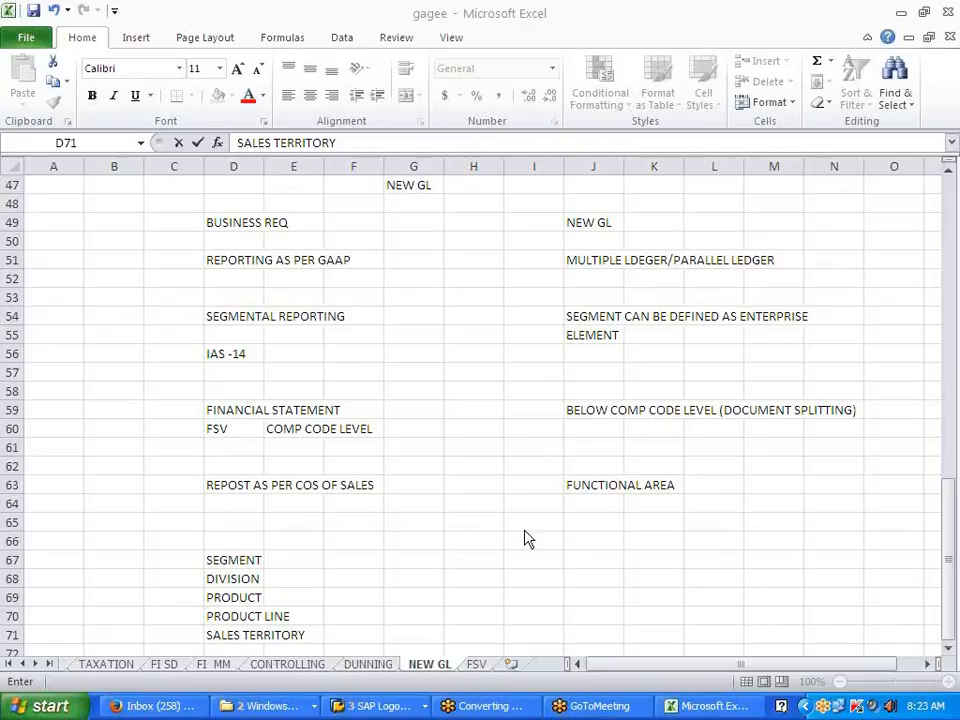
scroll(502, 527, "down", 3)
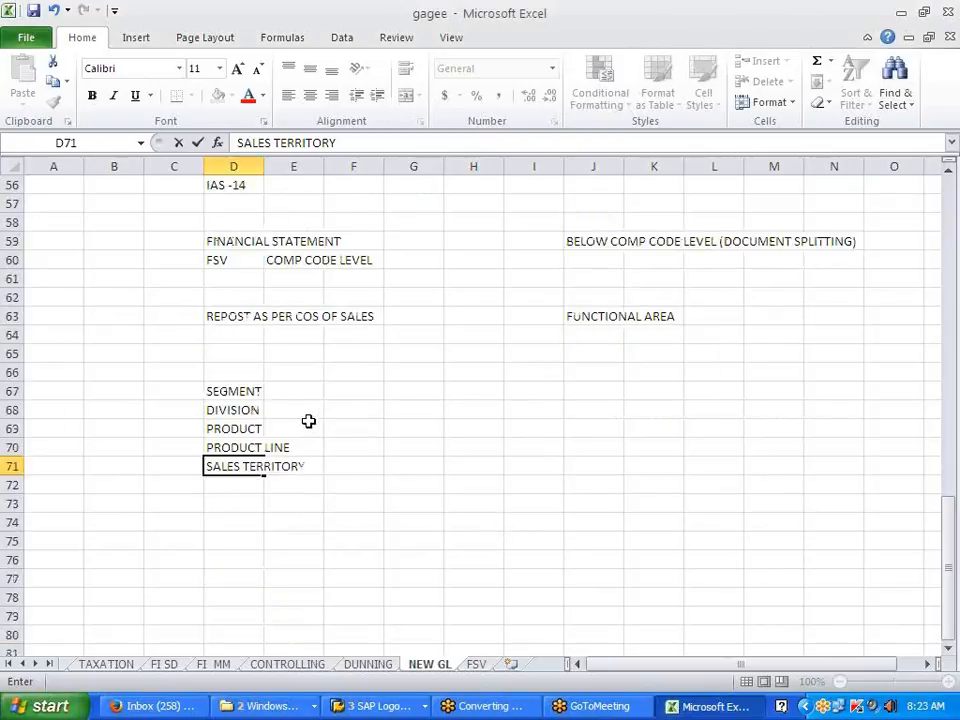
left_click_drag(227, 418, 296, 466)
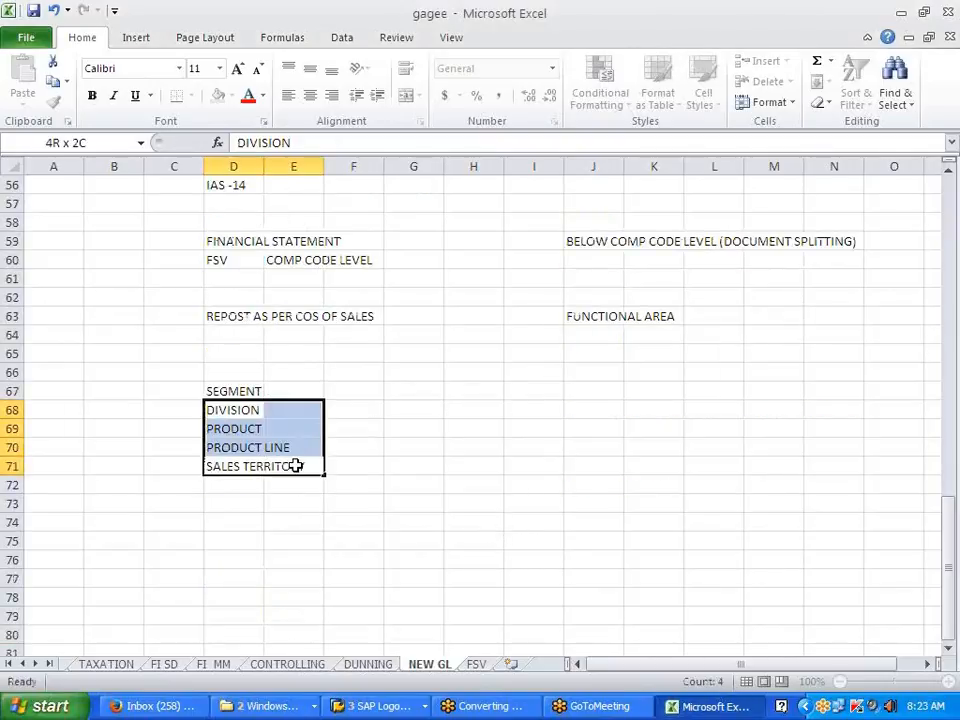
Step: Enter GENERATING 10% OF TOTAL REV AND 10% OF TOTAL PROFIT AND WHICH IS HAVING 10% OF TOTAL in cell F68
left_click(360, 410)
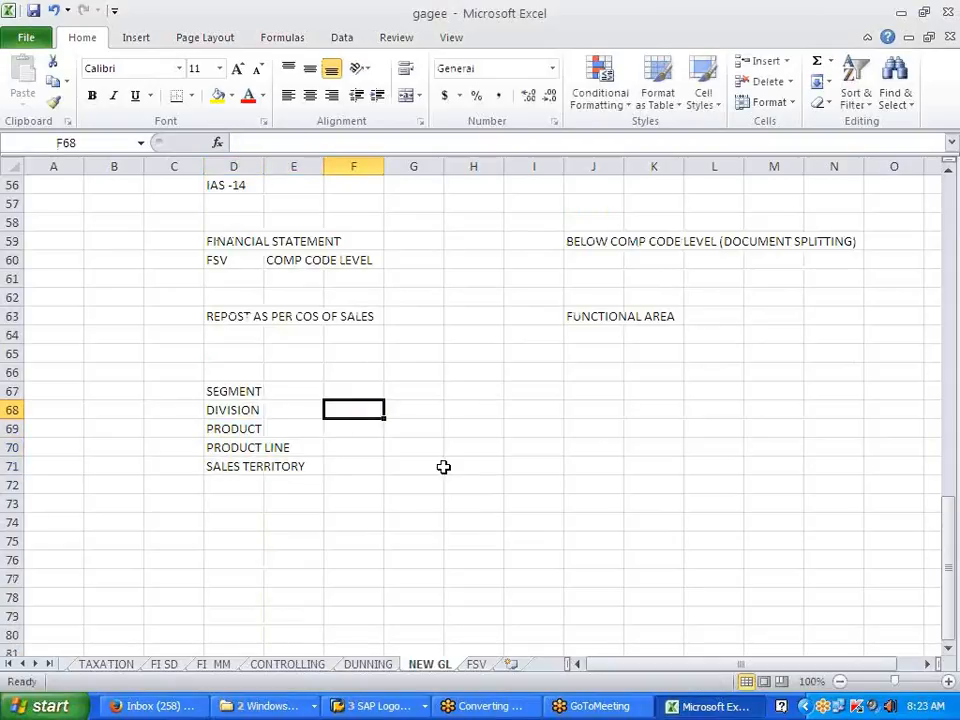
type("GENERATING 10% OF")
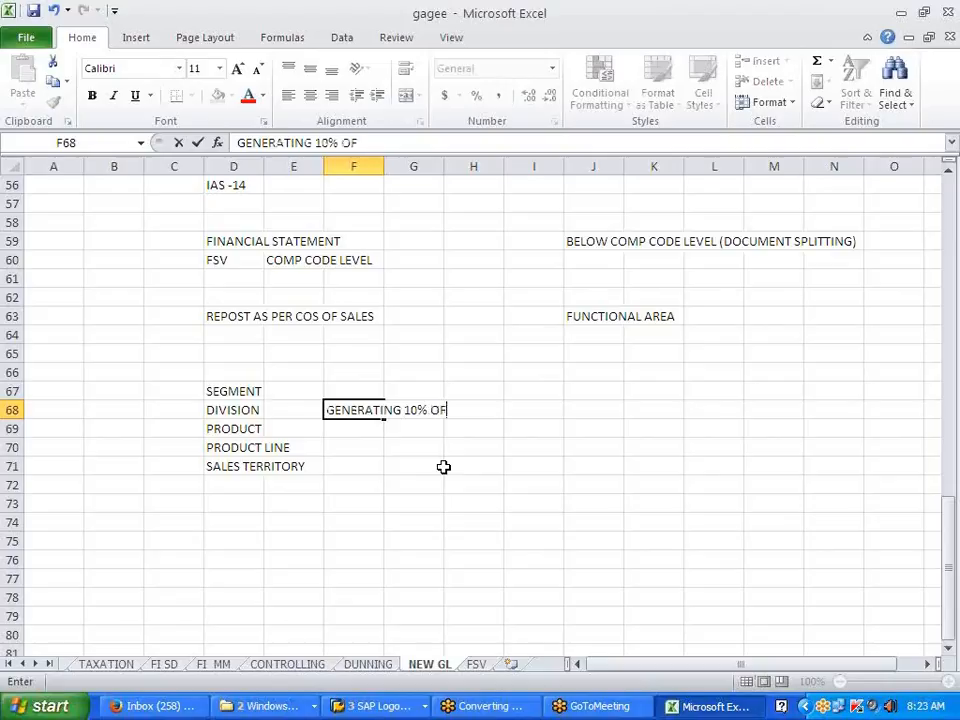
type(" TOTAL.")
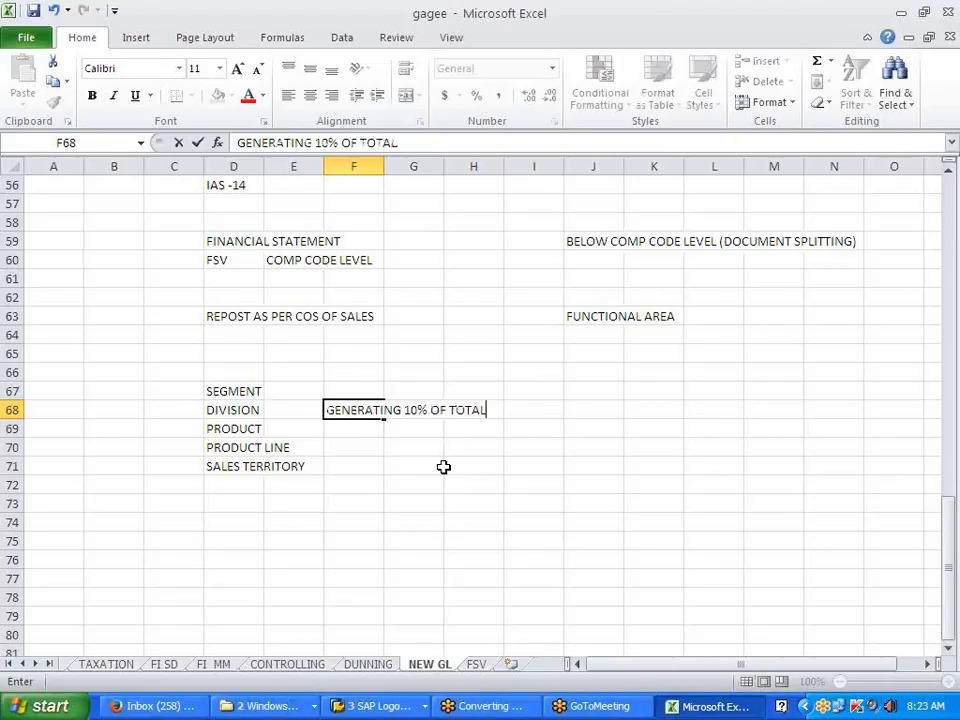
key("BackSpace")
type("REV")
type(" AND 1")
type("0%")
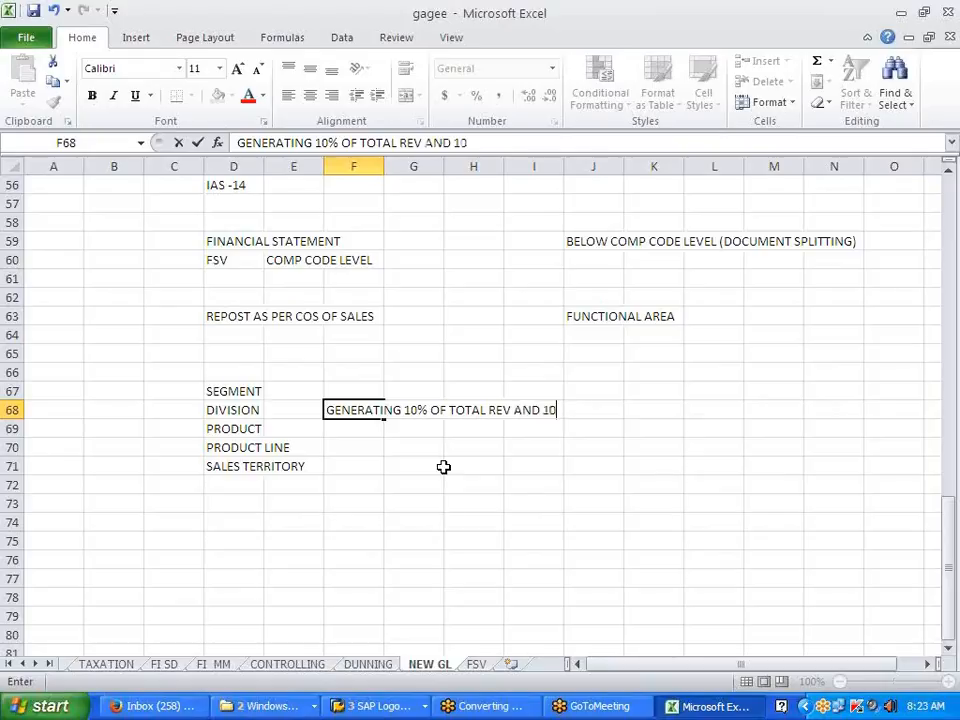
type(" OF TOTAL PROFIT")
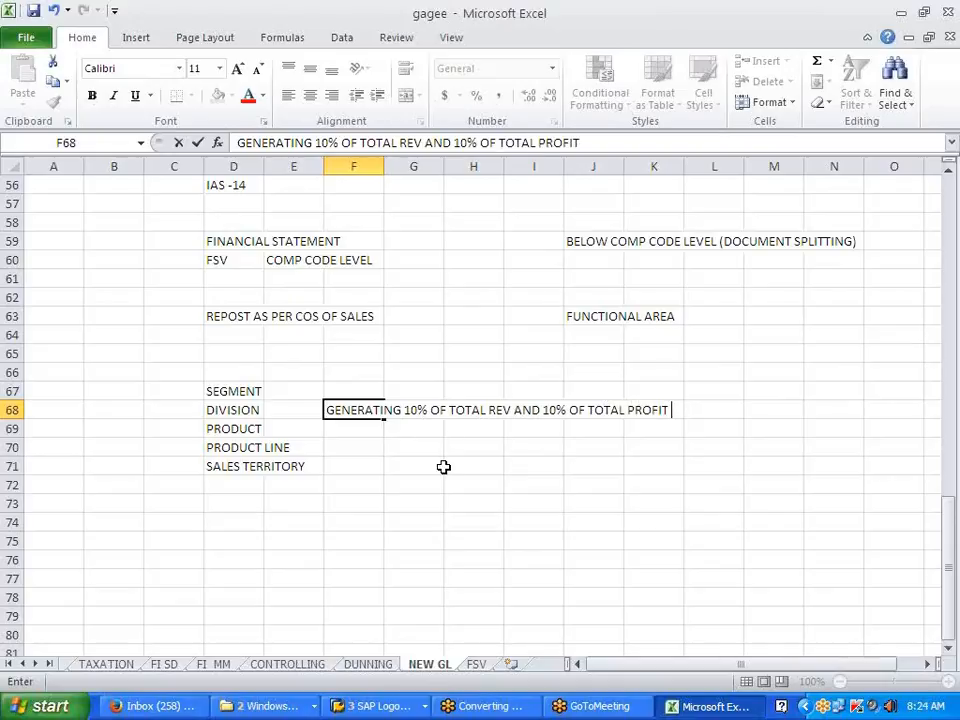
type(" AND WHICH IS")
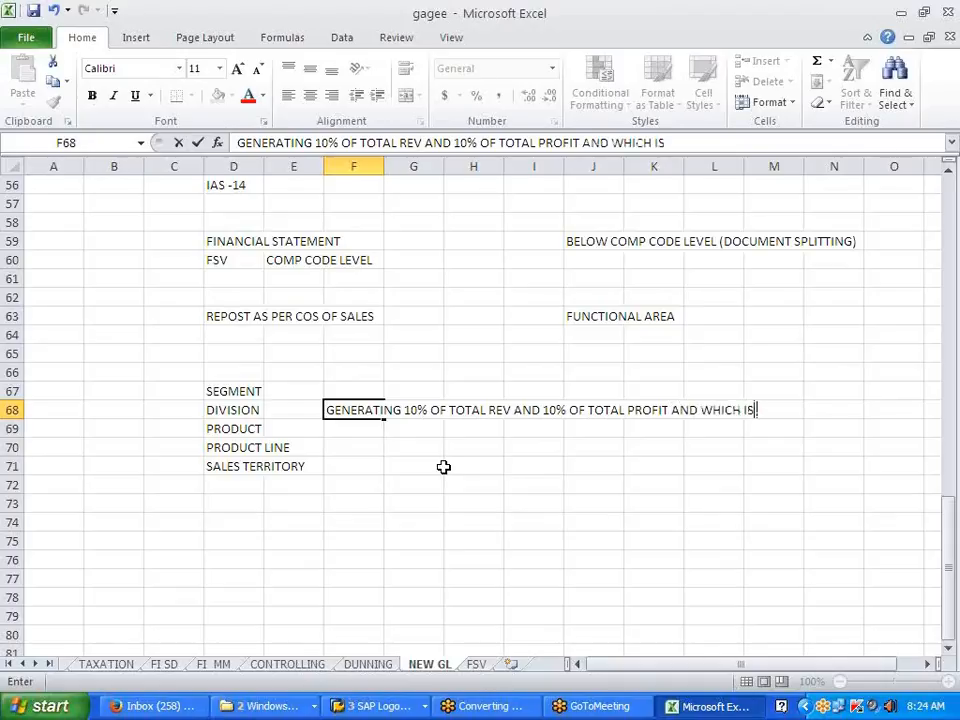
type(" HAVING")
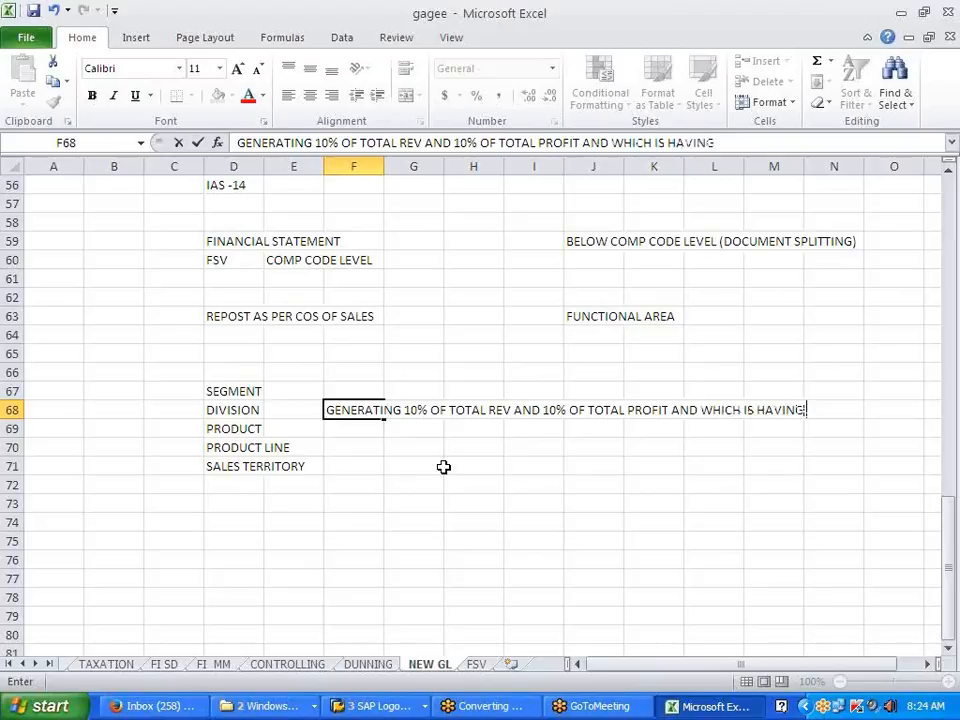
type(" 10% OF TO")
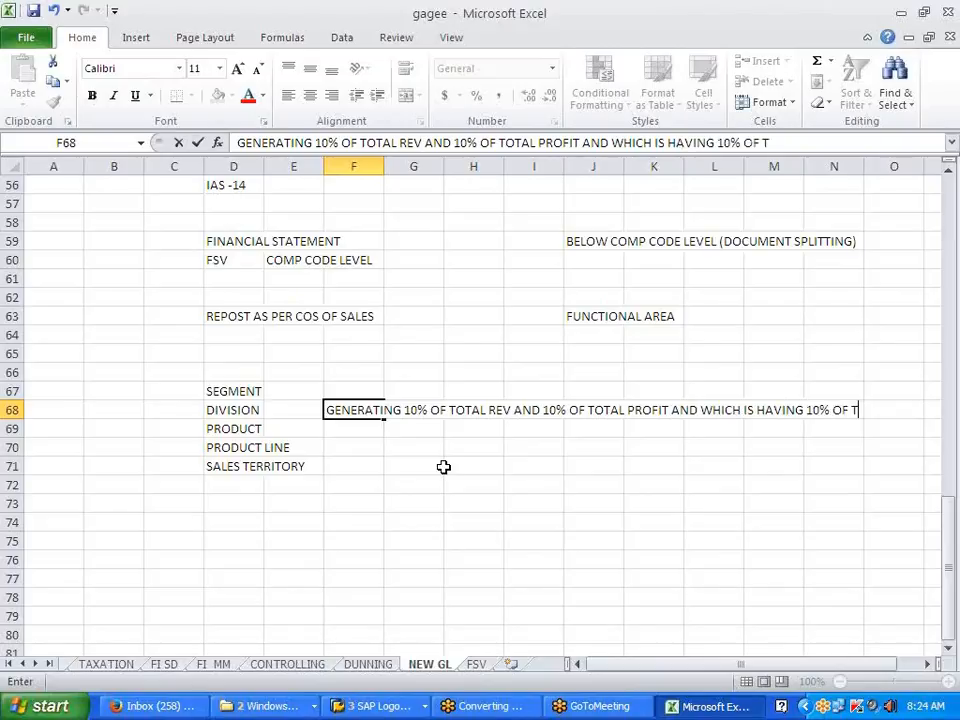
type("TAL")
key("Return")
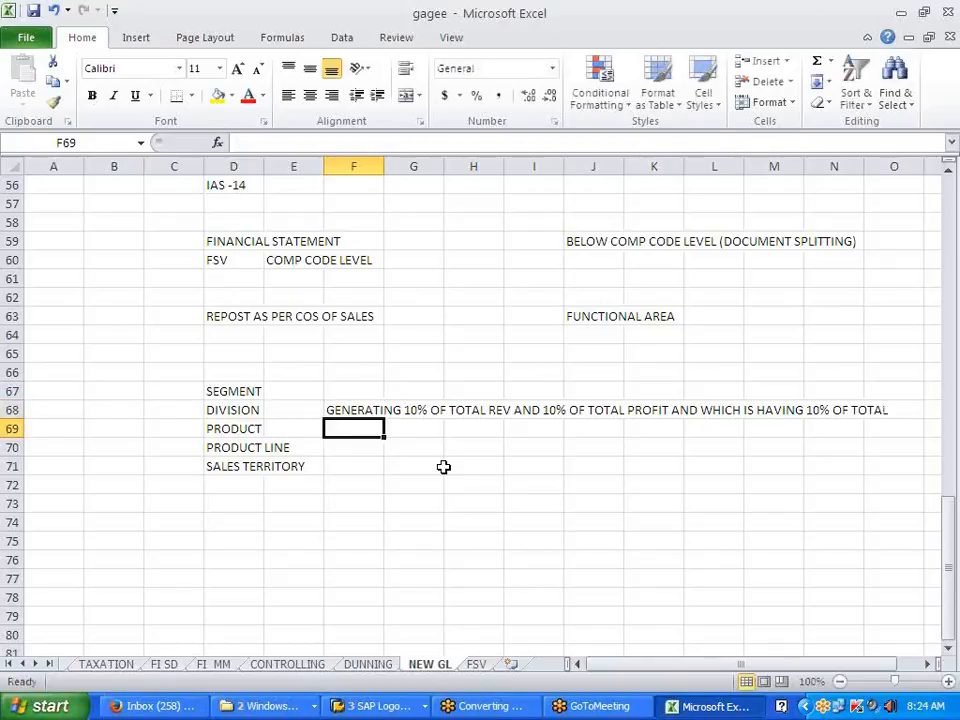
Step: Continue the note in cell F69 with ASSETS -- IN THESE CASES YOU NEED TO DO SEG REPORTING
type("AS")
type("ETS")
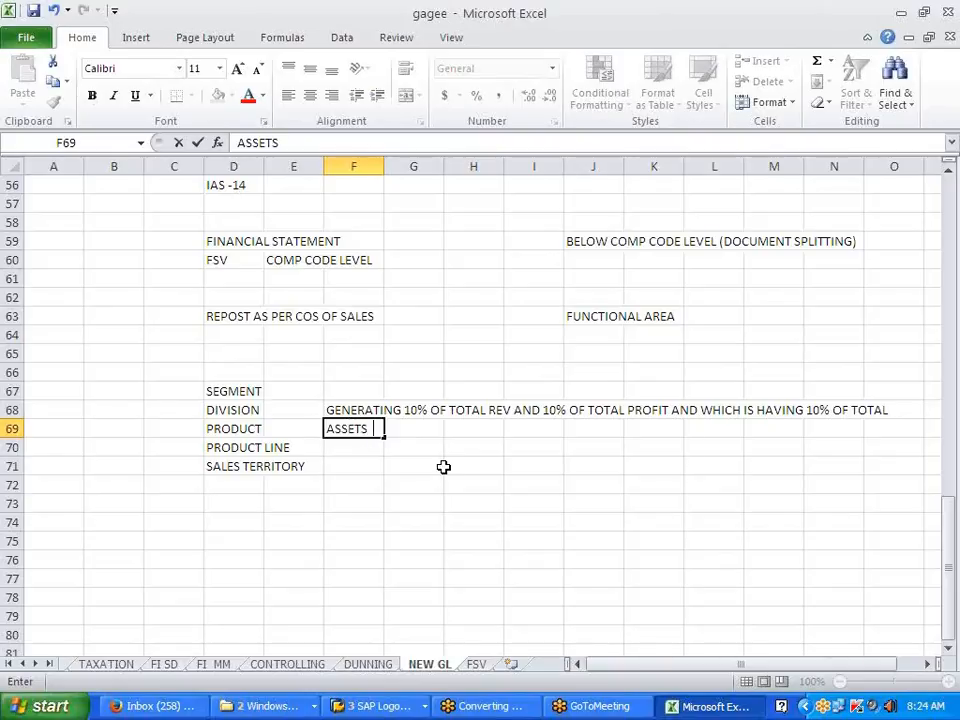
type("  -- IN THESE CASES ")
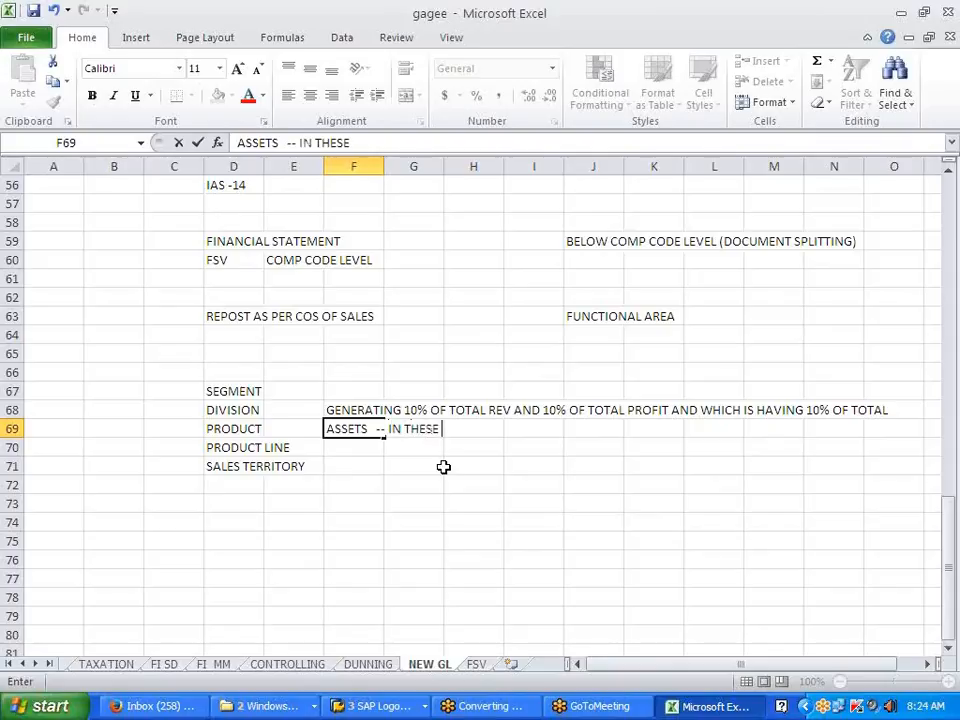
type("Y")
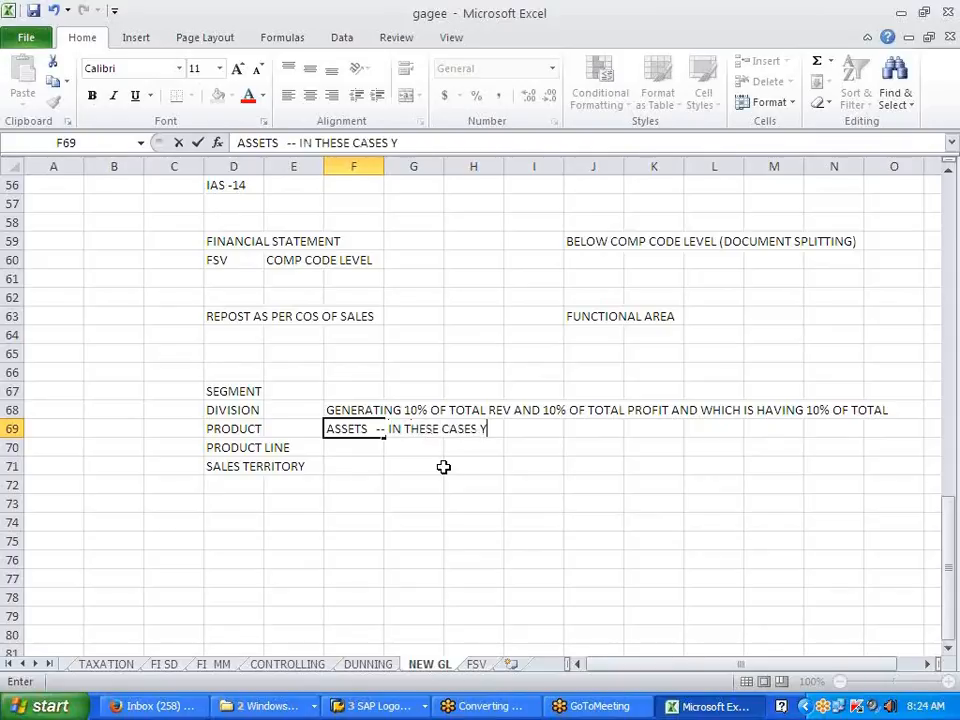
type("OU NEED TO DO SEG REPORTING")
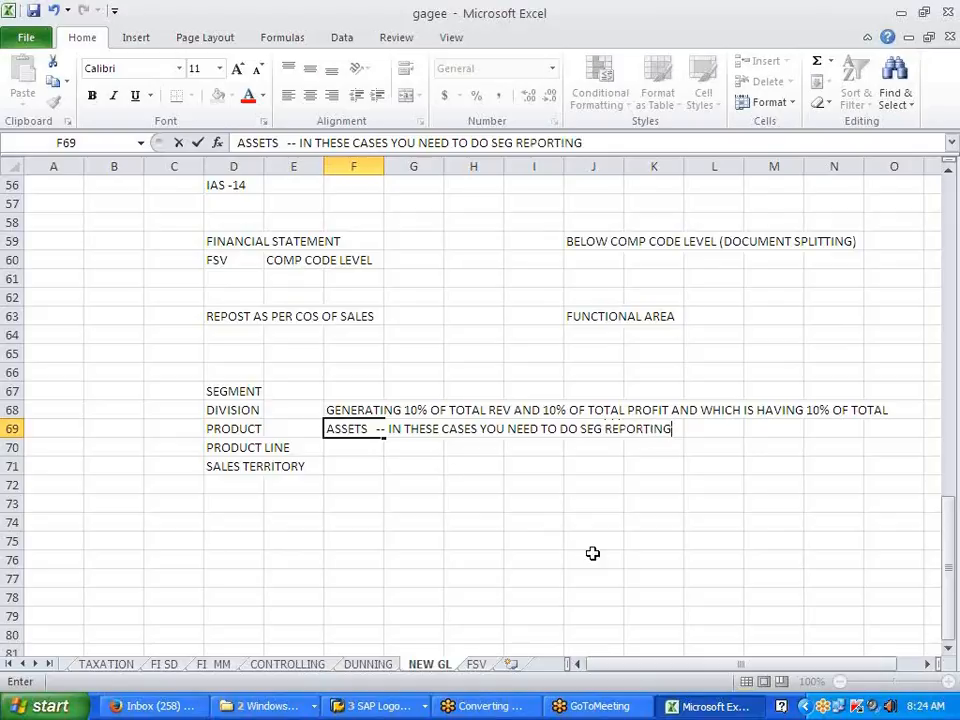
left_click(591, 555)
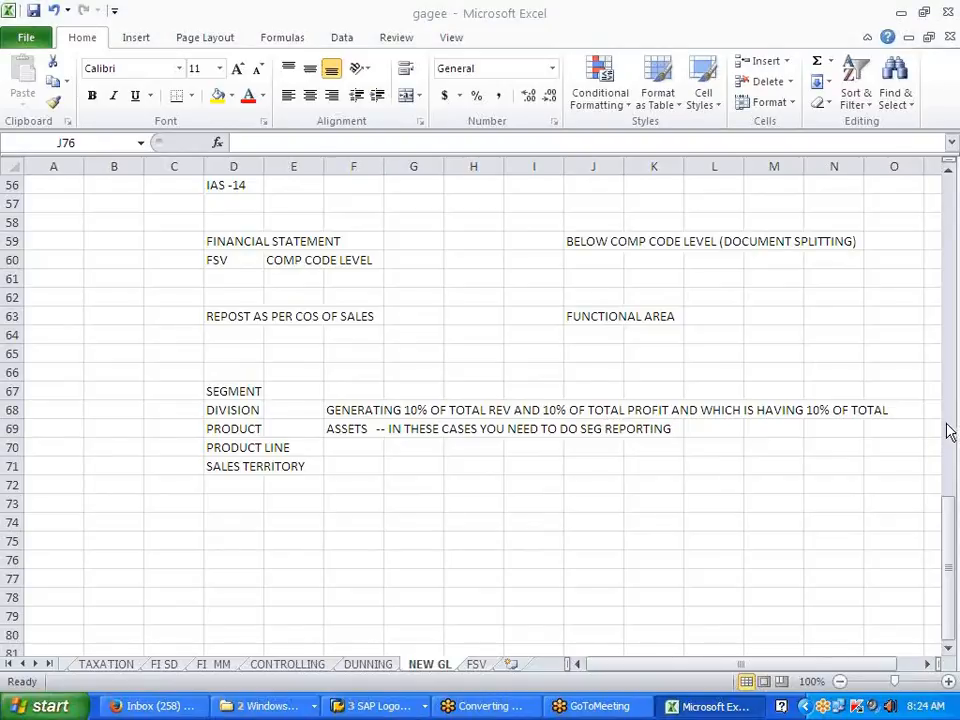
left_click(690, 44)
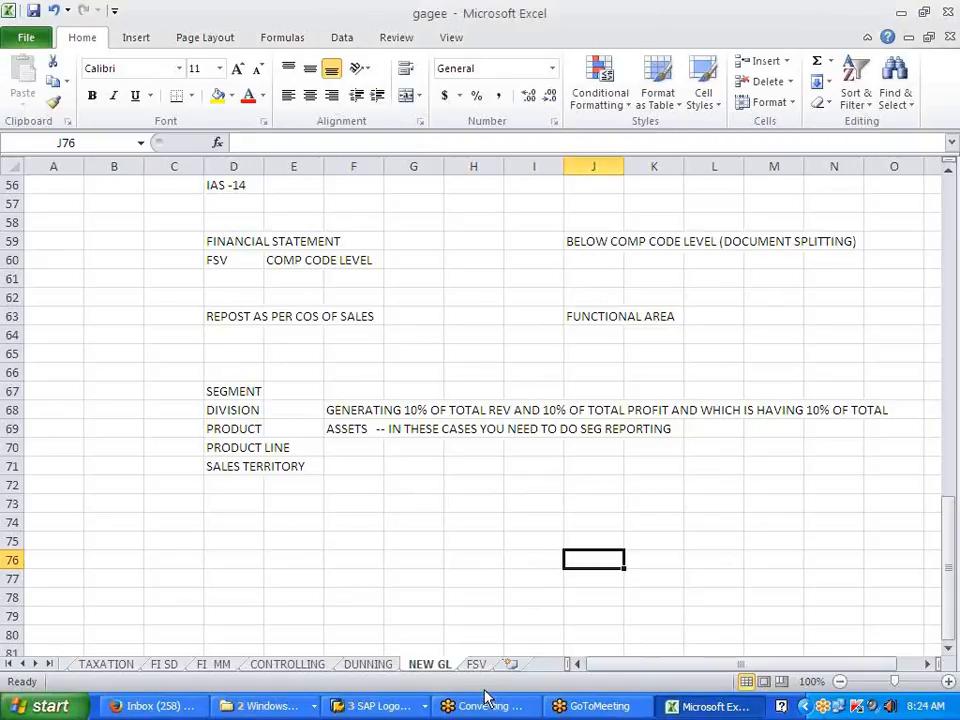
Step: Switch to the Display IMG session in SAP and reopen the implementation guide structure from its start
left_click(410, 706)
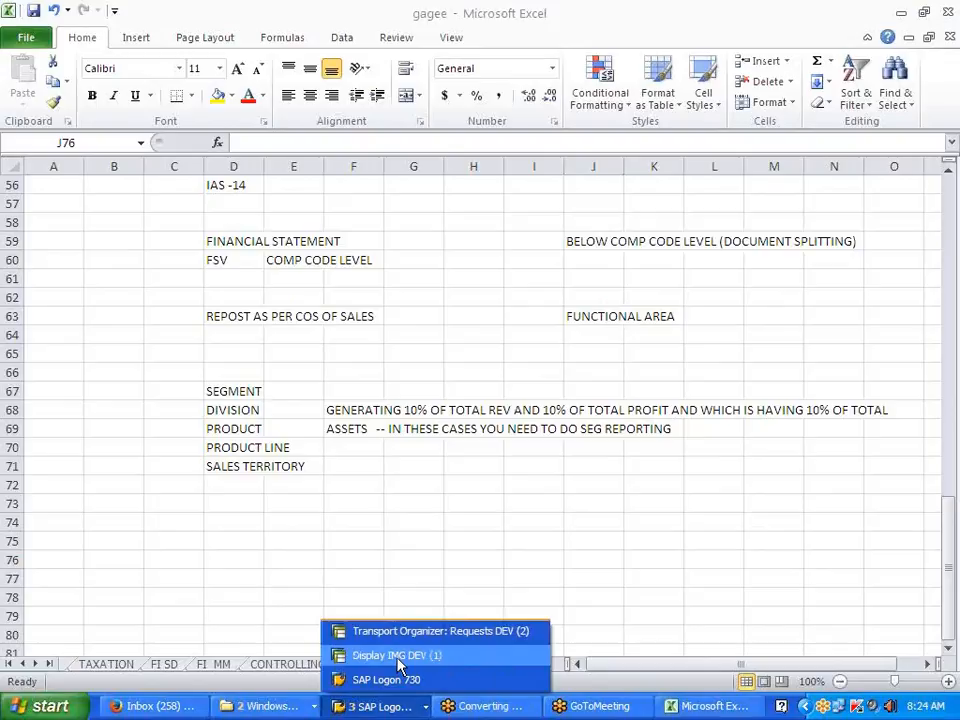
left_click(400, 660)
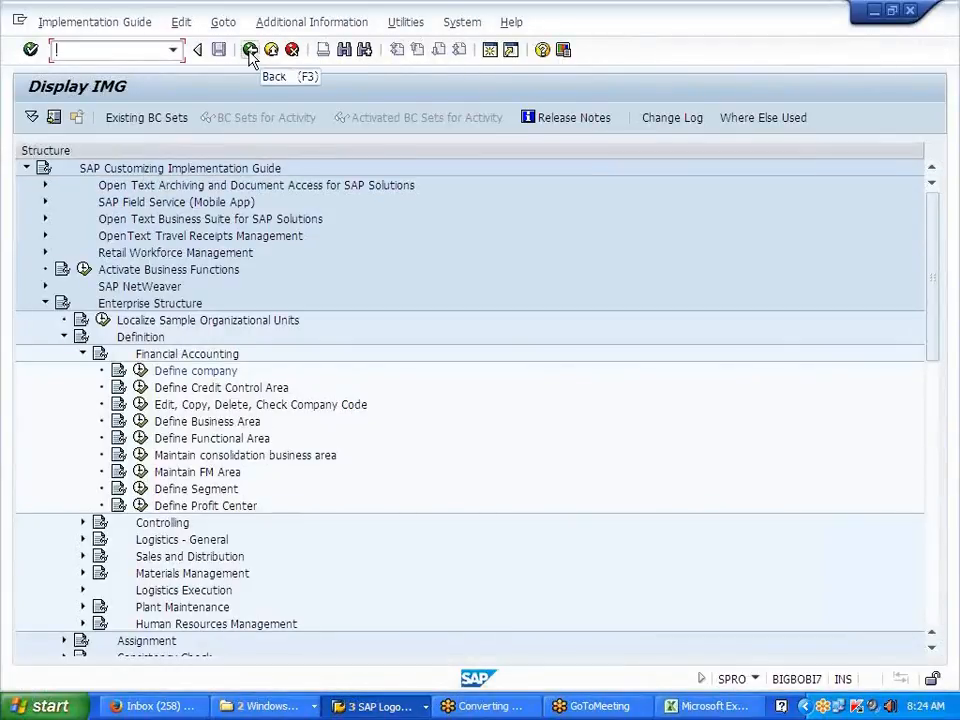
left_click(250, 52)
left_click(133, 118)
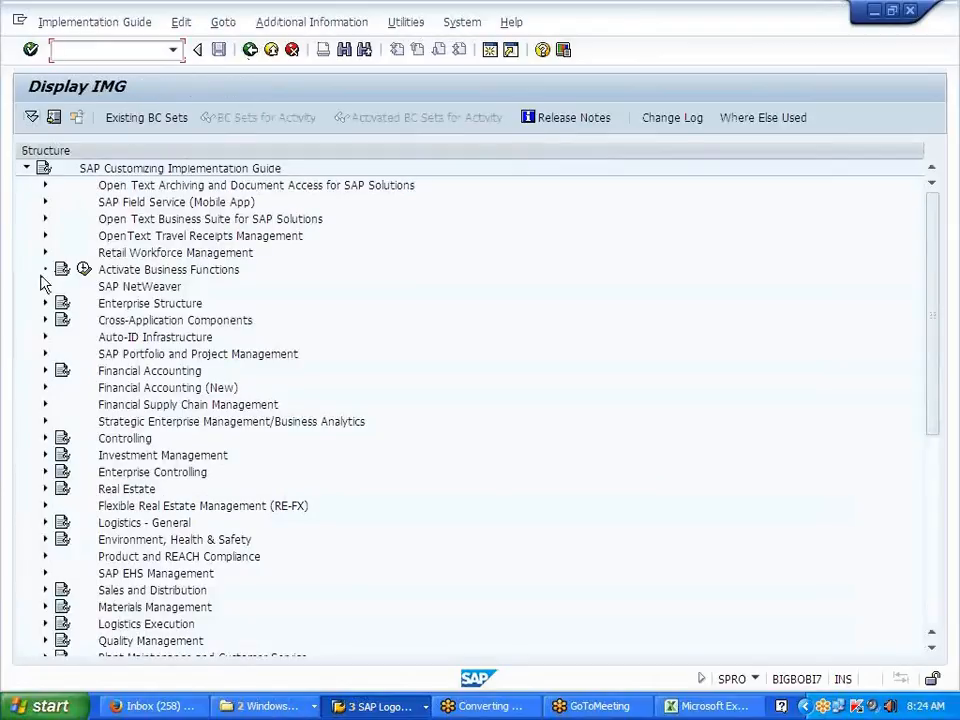
Step: Open the Define Segment activity under Enterprise Structure, Definition, Financial Accounting
left_click(45, 303)
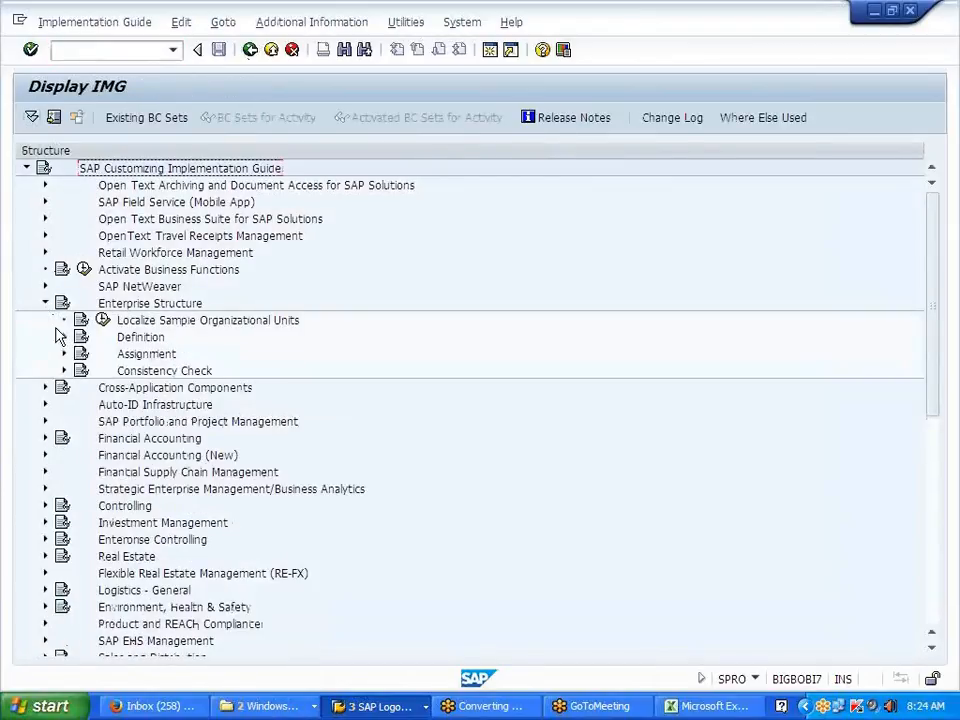
left_click(63, 338)
left_click(82, 354)
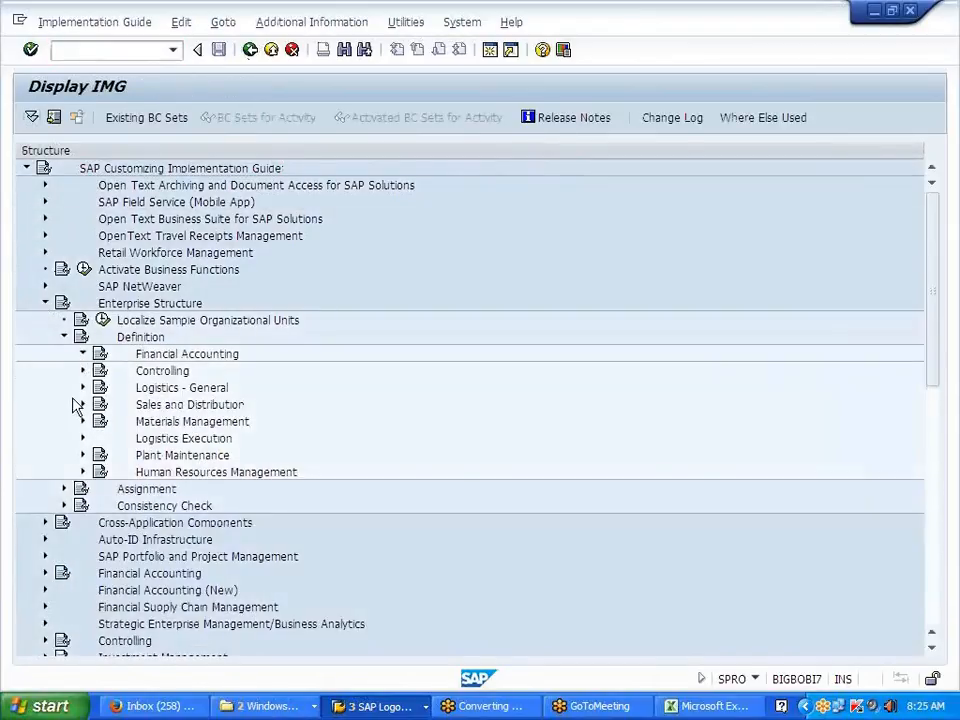
scroll(66, 421, "down", 2)
left_click(195, 424)
left_click(140, 421)
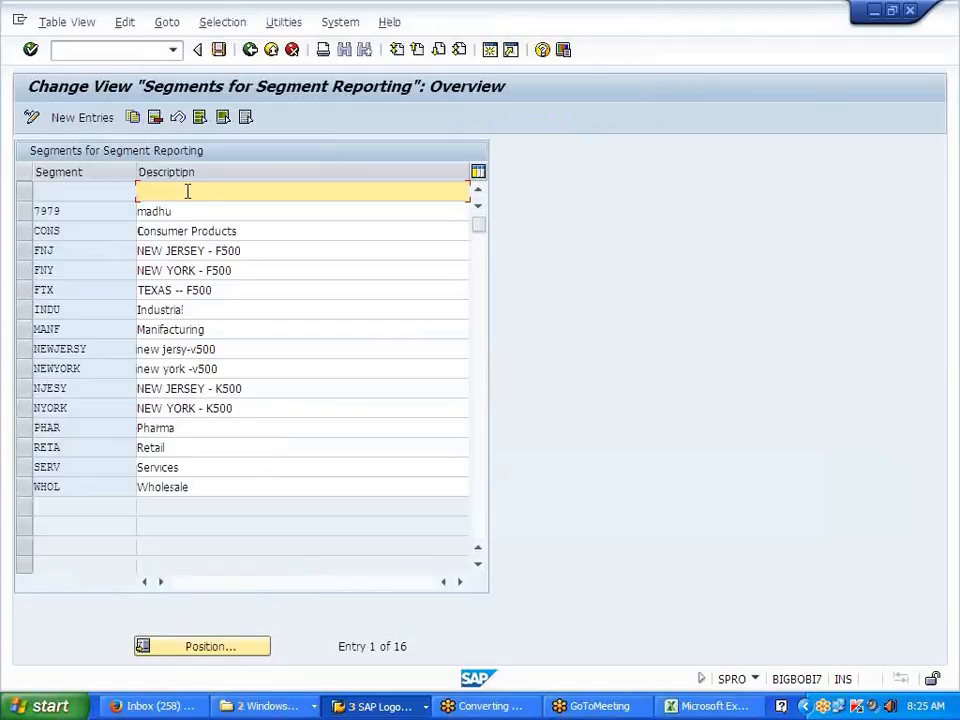
Step: Add a new segment JMFG with the description MFG - SEG -J700
left_click(90, 118)
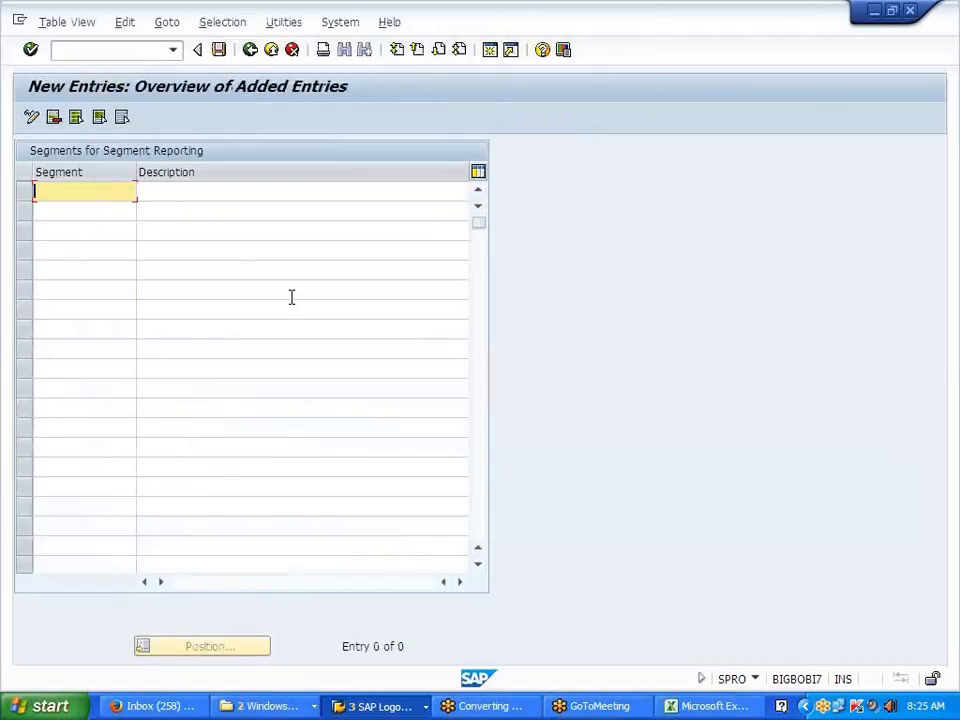
type("JMFG")
key("Tab")
type("MFG")
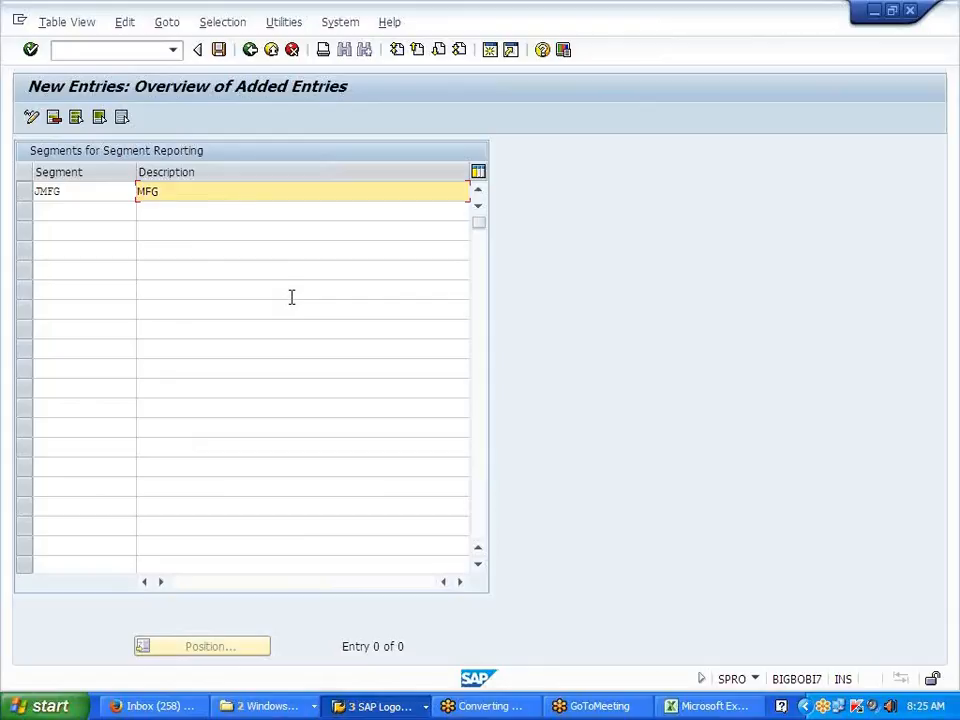
type(" - SEG -J700")
key("Tab")
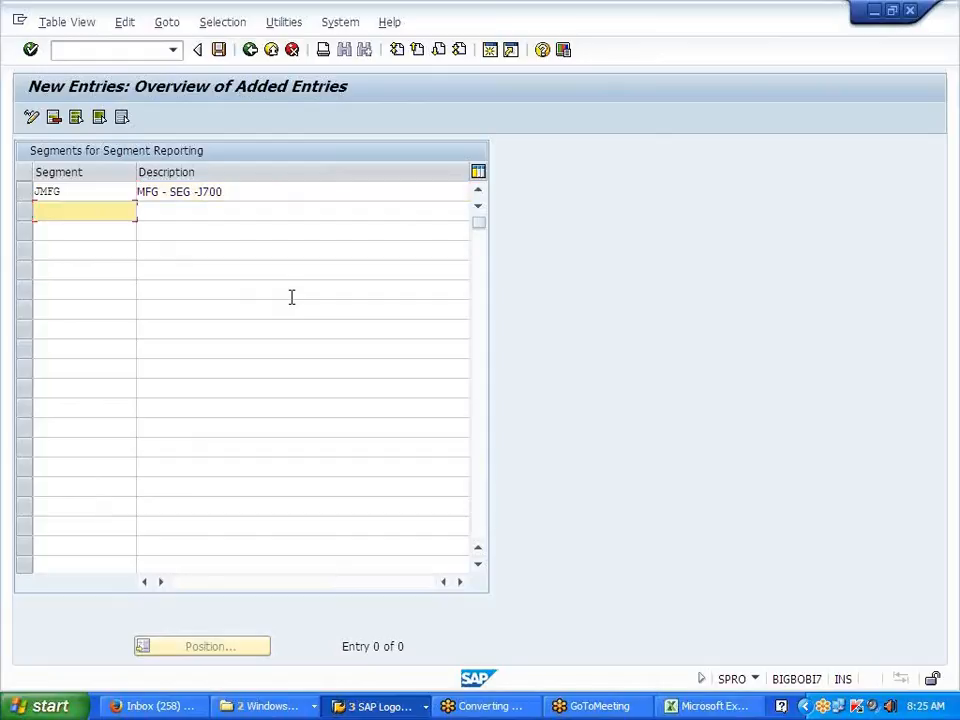
Step: Add a second segment JSERV with the description SERV -SEG -J700 and save the new entries
type("JSERV")
key("Tab")
type("SER")
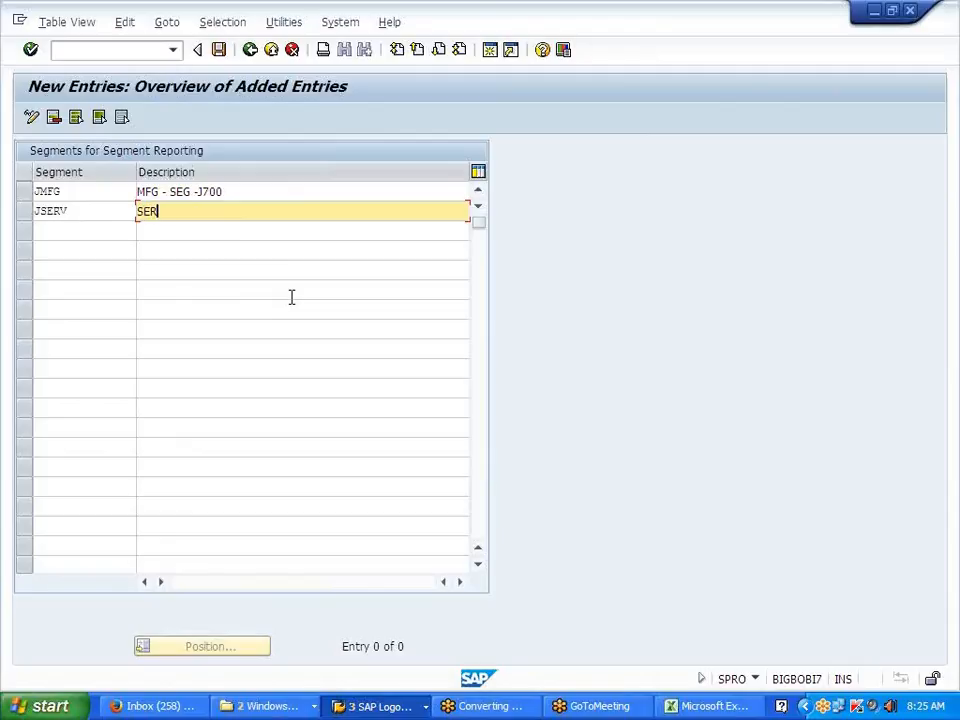
type("V -SEG -J700")
key("Return")
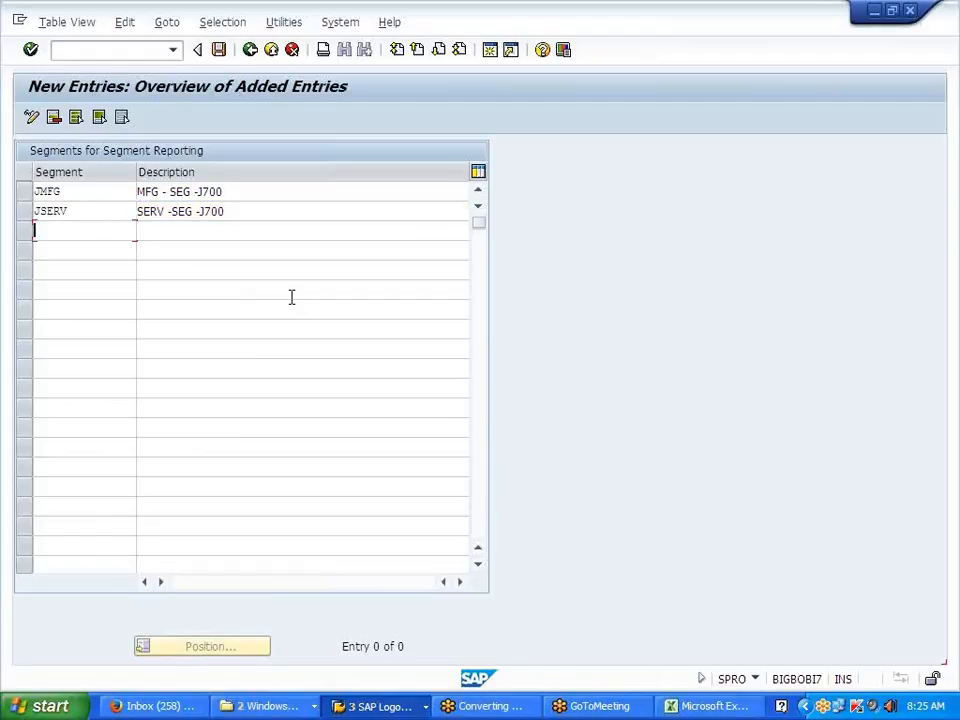
left_click(218, 52)
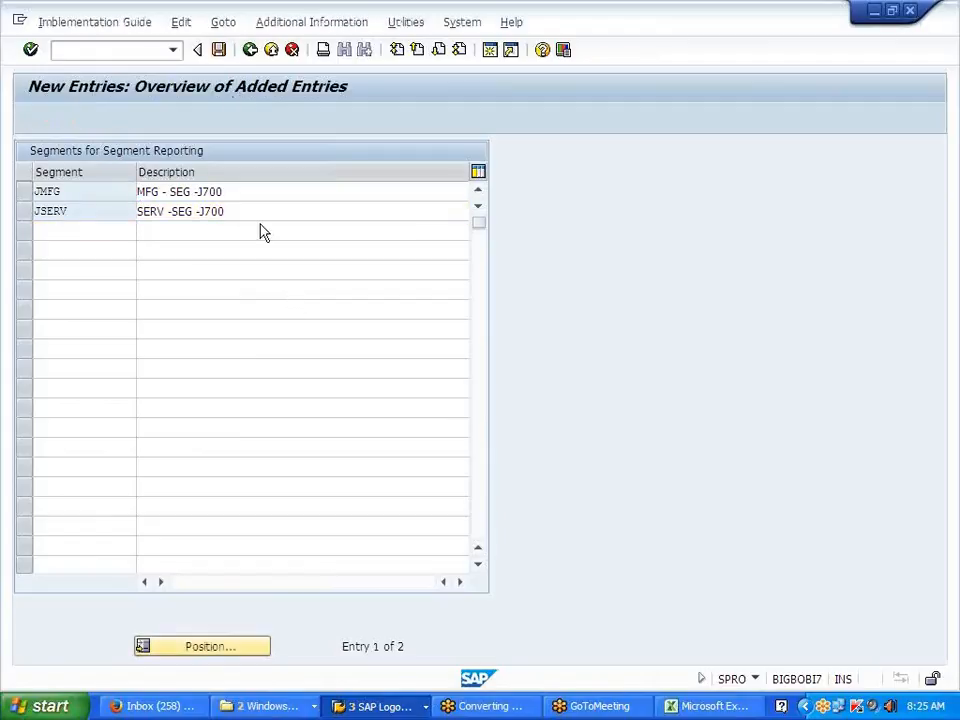
left_click(275, 318)
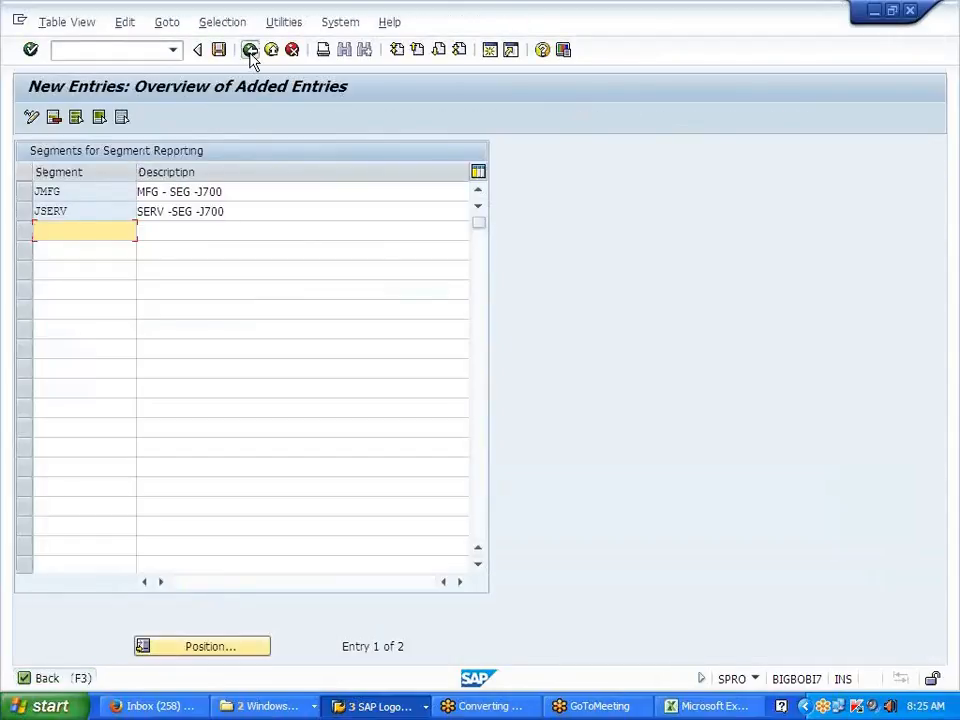
left_click(250, 50)
left_click(250, 50)
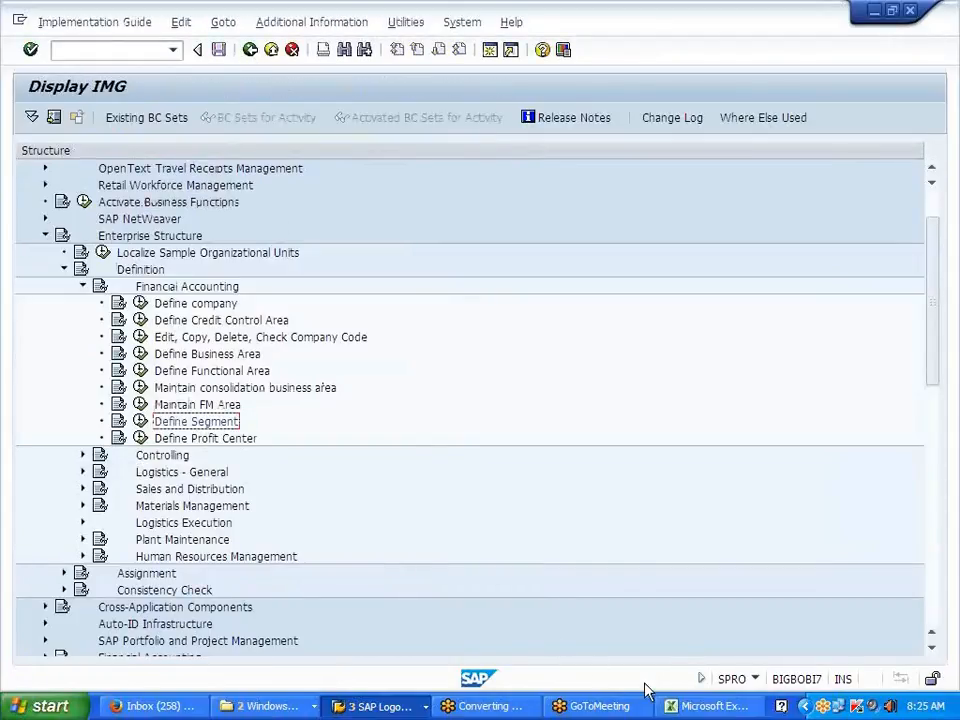
Step: Switch back to the Excel notes and enter SEGMENTS ARE ASSIGNED IN PCTR MASTER DATA in cell G71
left_click(695, 706)
left_click(255, 394)
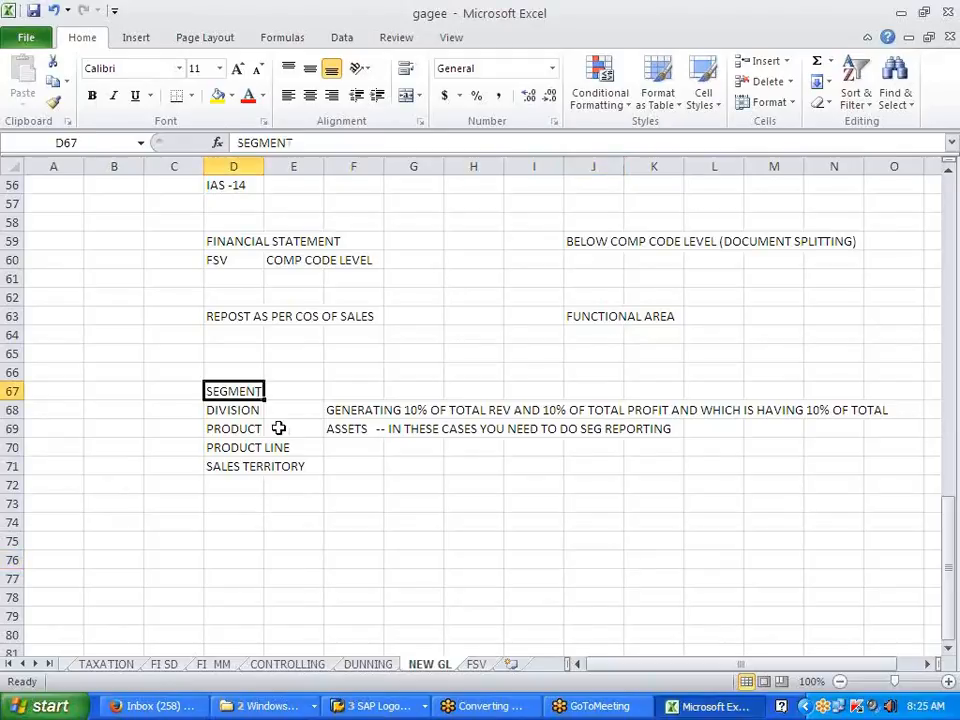
left_click(403, 462)
type("SEG")
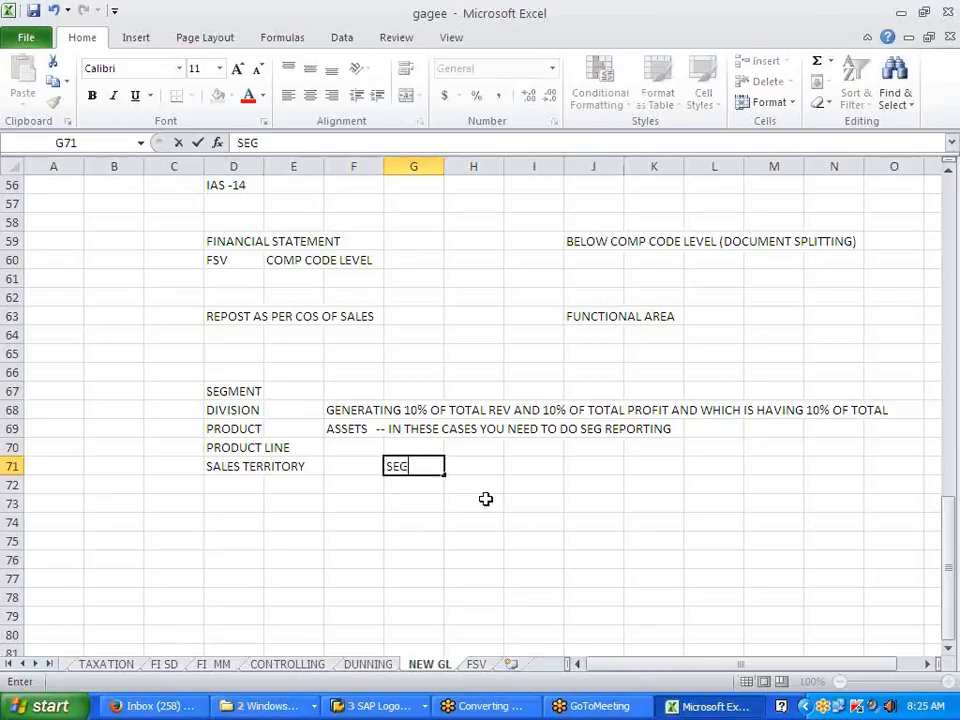
type("MENTS ARE")
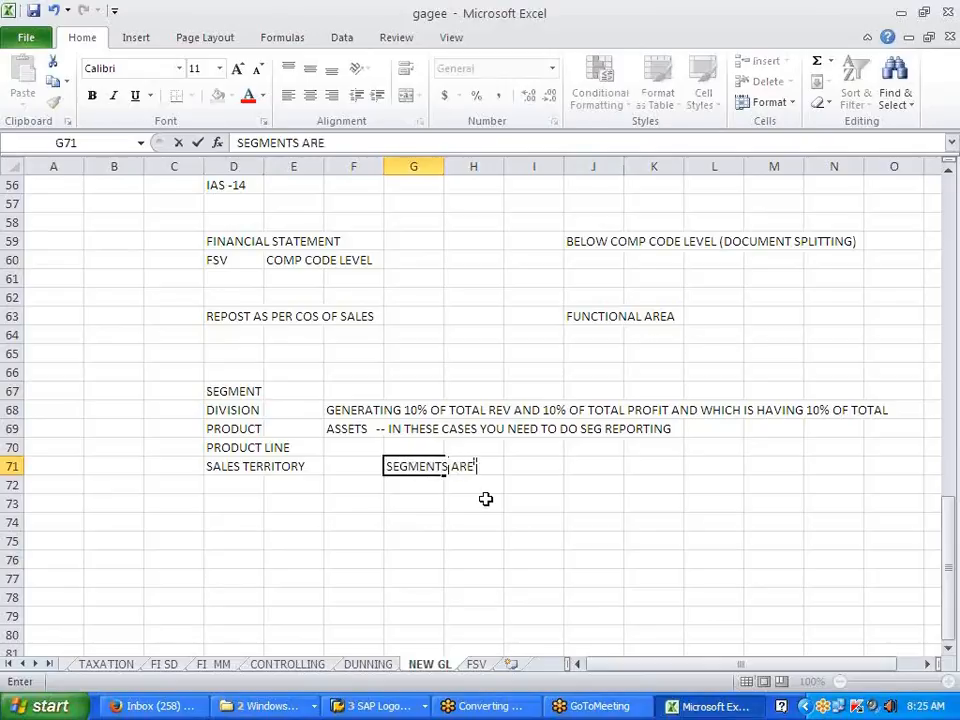
type(" ASSIGNED ")
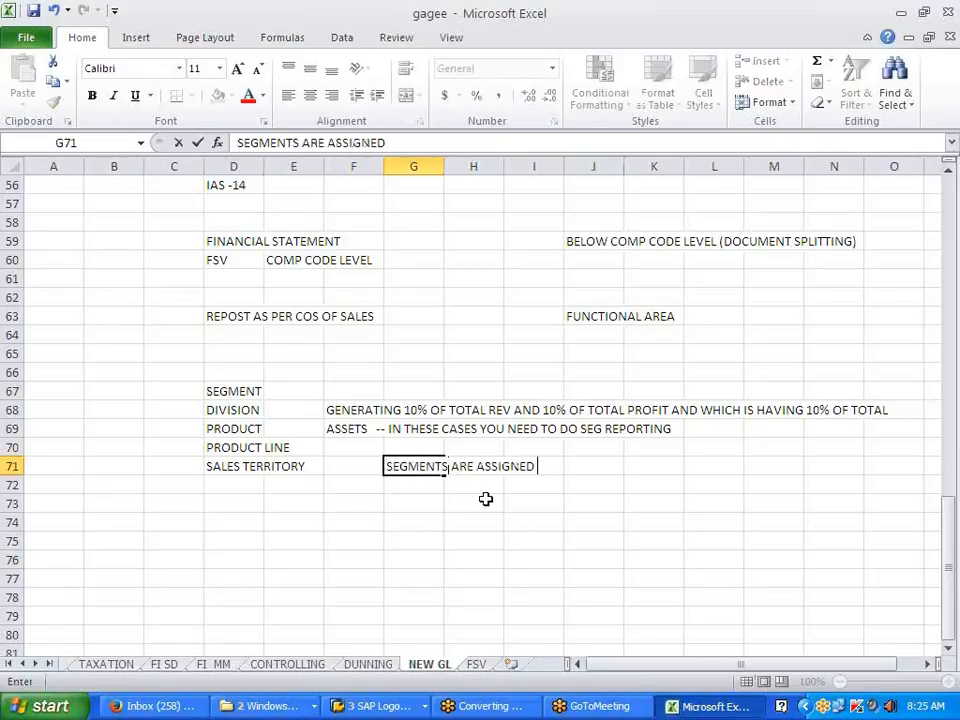
type("A")
type("IN PVTR")
key("BackSpace")
key("BackSpace")
key("BackSpace")
type("CTR MASTER DATA")
left_click(511, 522)
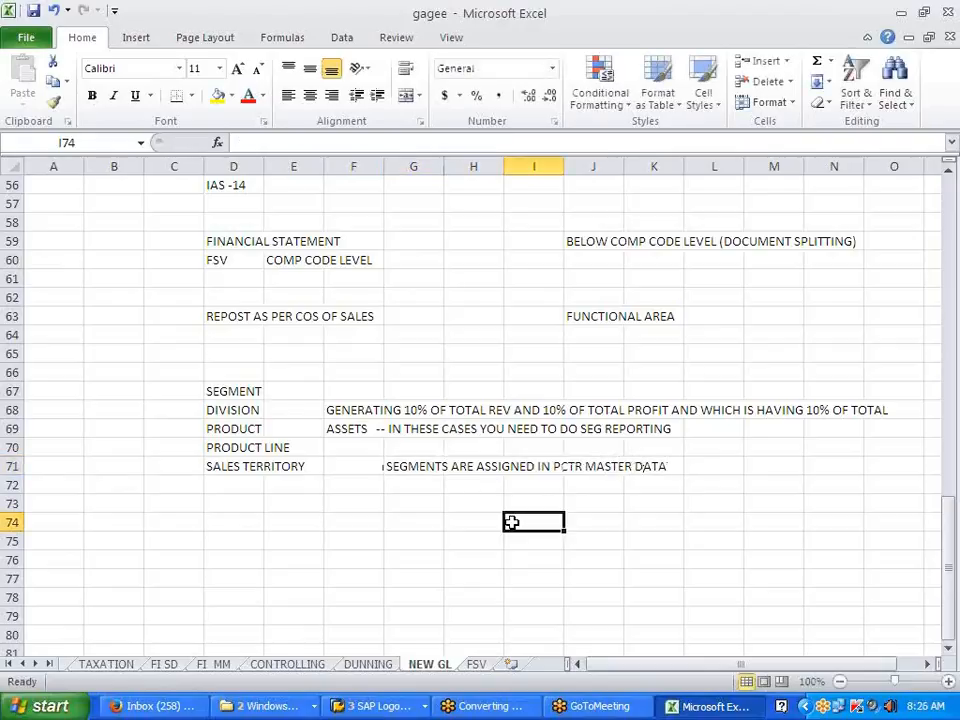
scroll(417, 510, "down", 3)
left_click(417, 505)
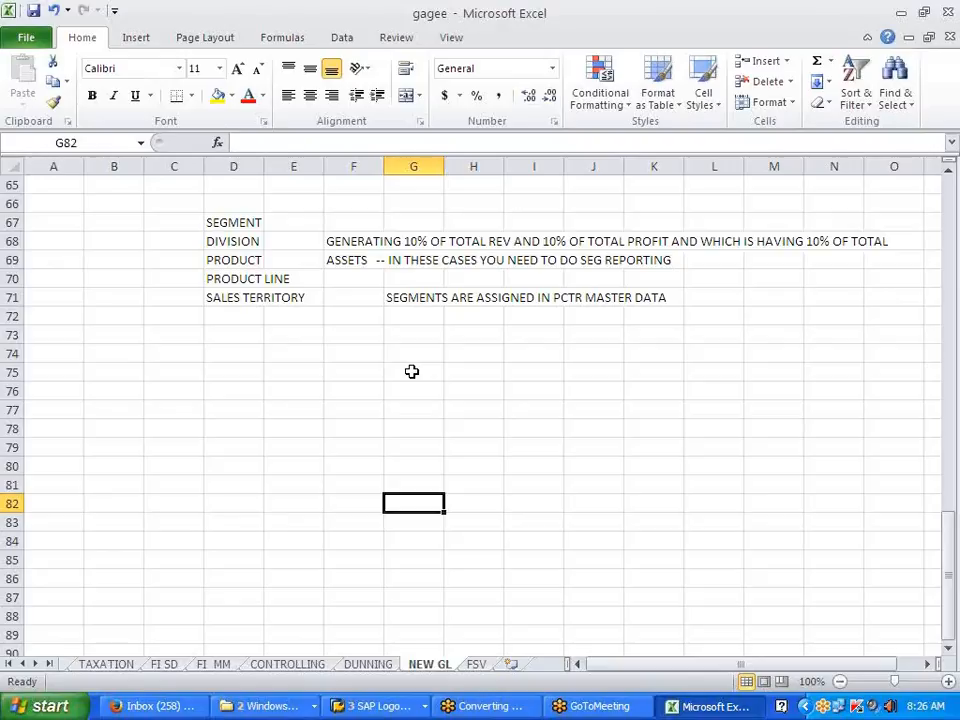
Step: Enter the heading PCTR in cell G75 of the NEW GL sheet
left_click(412, 372)
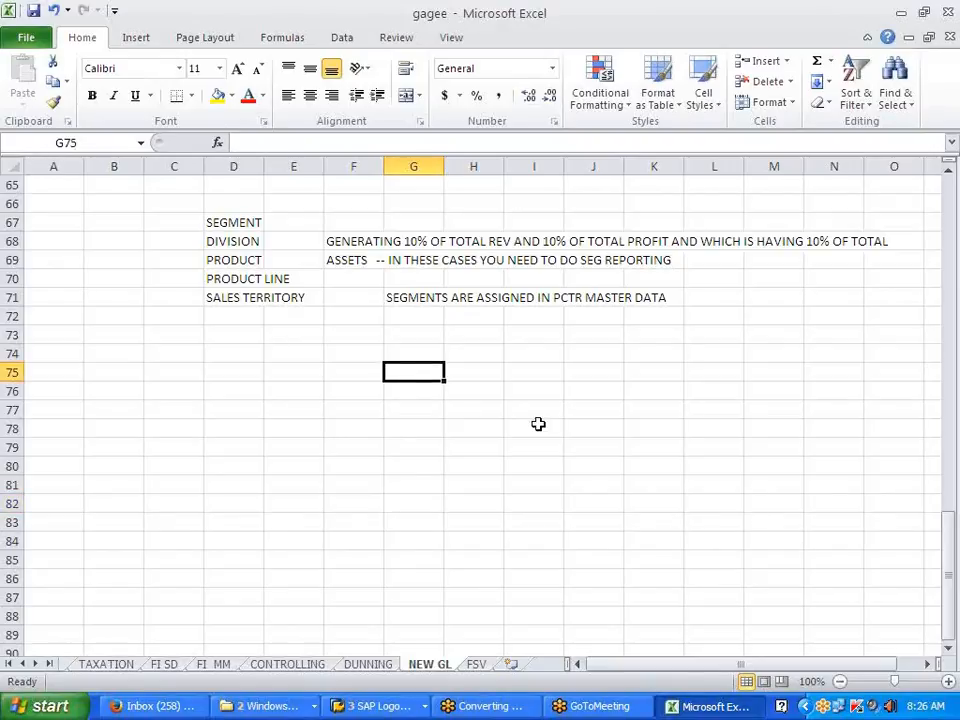
type("PCTR")
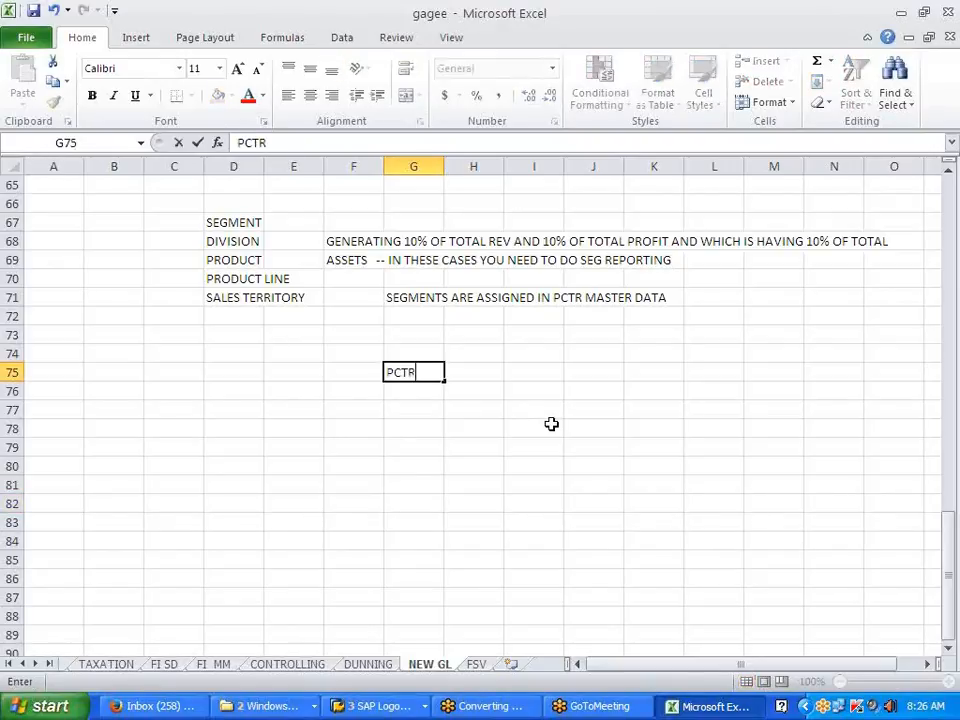
key("Return")
key("Return")
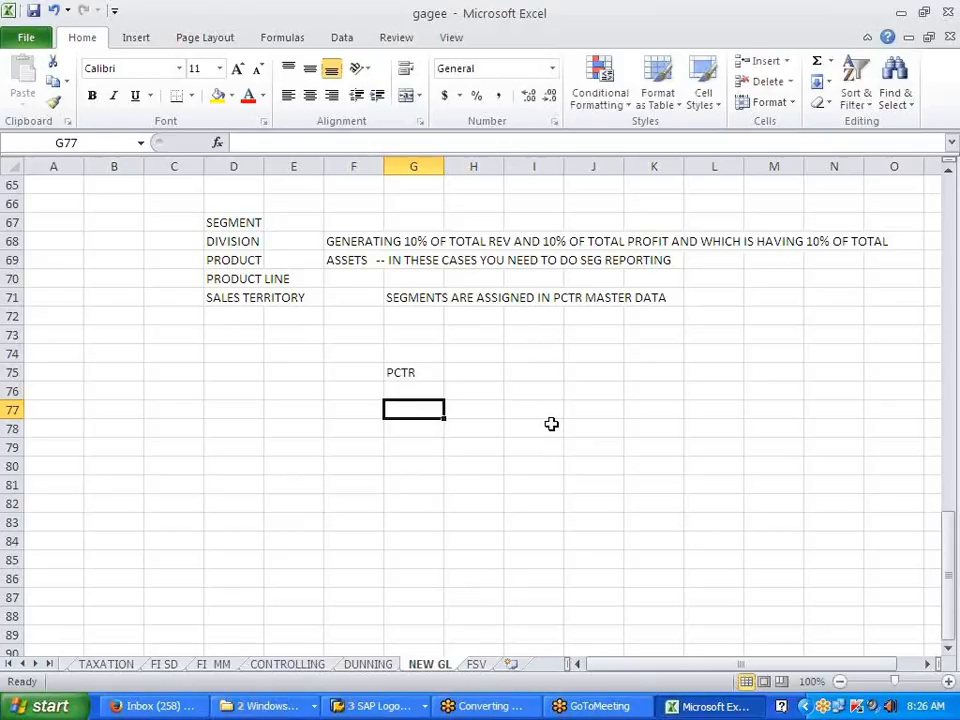
Step: Enter the note GENERATE INCOME STATEMENT in cell G77 under the PCTR heading
type("GENERA")
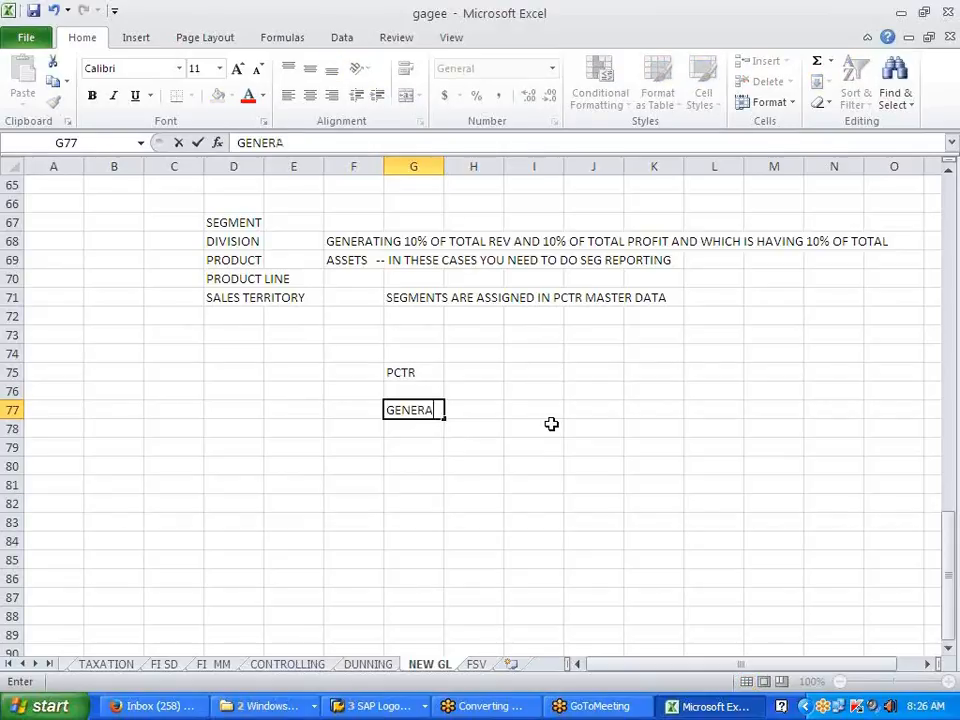
type("TE INCO")
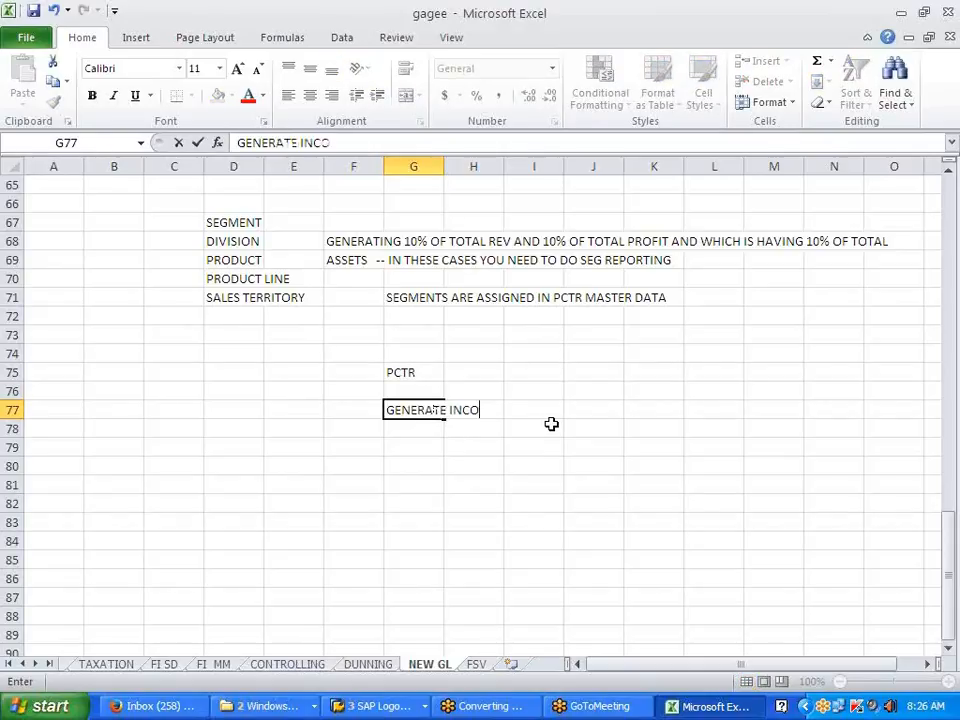
type("ME SATEME")
key("BackSpace")
key("BackSpace")
key("BackSpace")
key("BackSpace")
key("BackSpace")
type("TA")
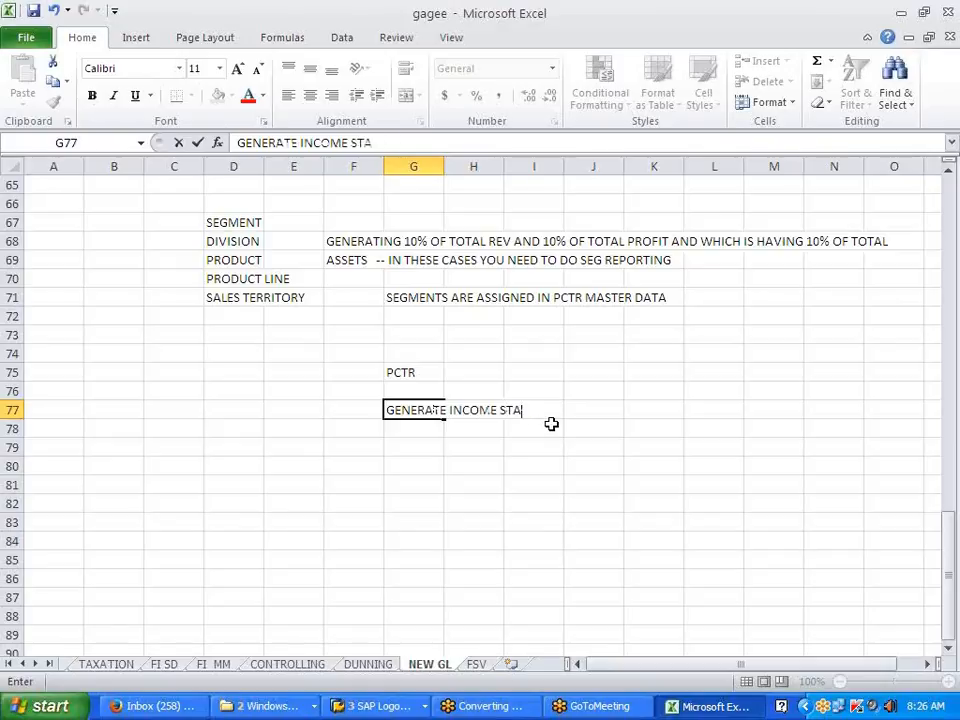
type("TEMENT")
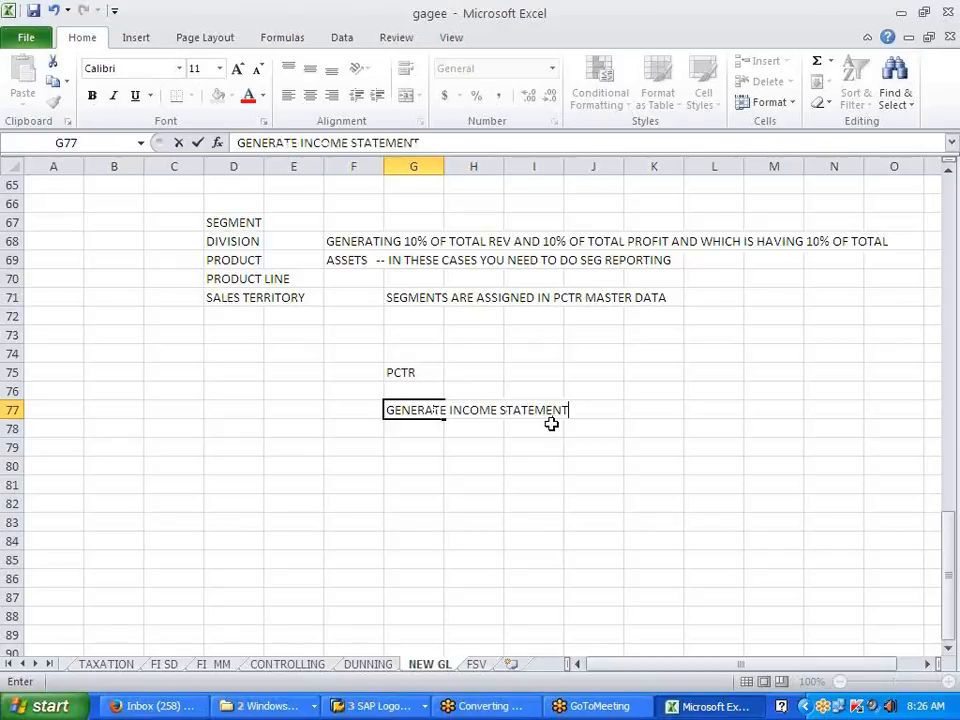
key("Return")
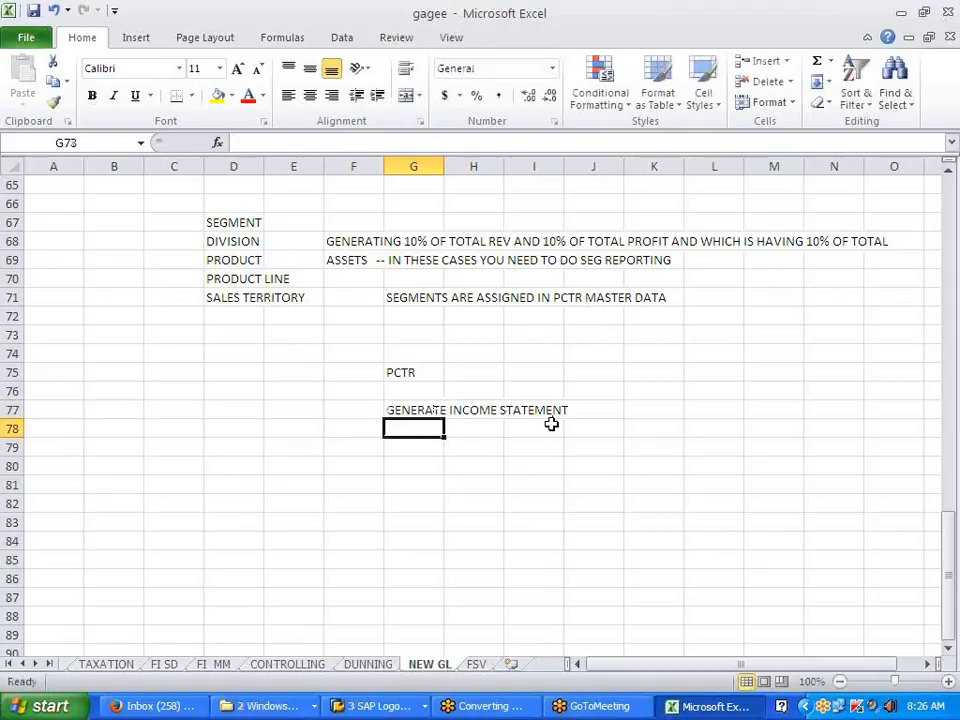
Step: Enter HERE YOU CAN HAVE TWO DIMETIONAL REPORTS in cell G78
type("HERE")
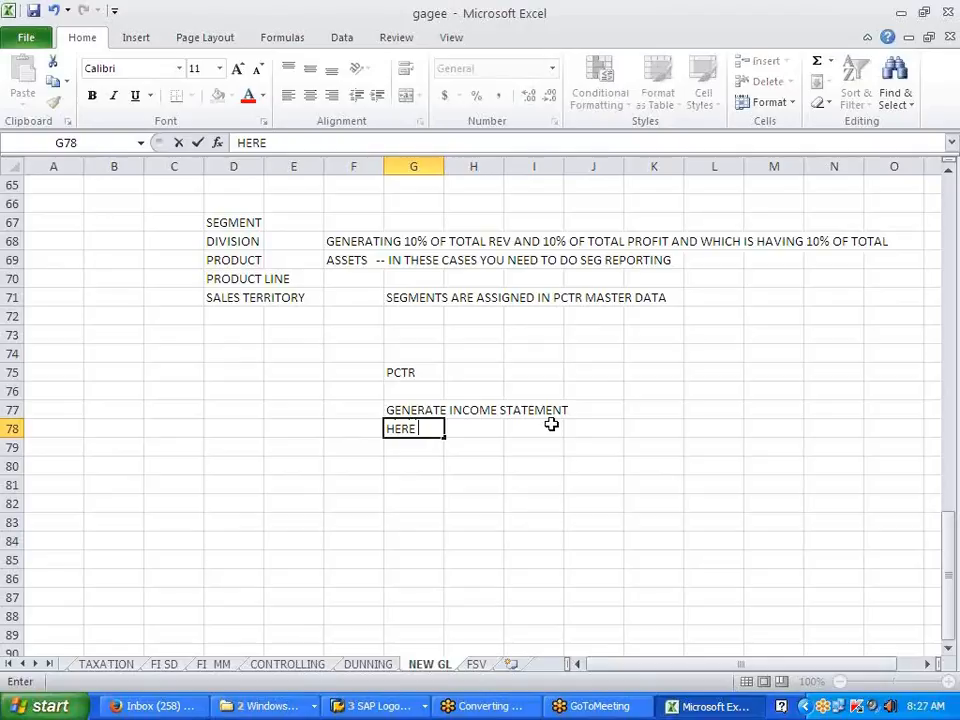
type("YOU CAN HAVET")
key("BackSpace")
type("TWO DIMETIONAL REPORTS")
left_click(557, 519)
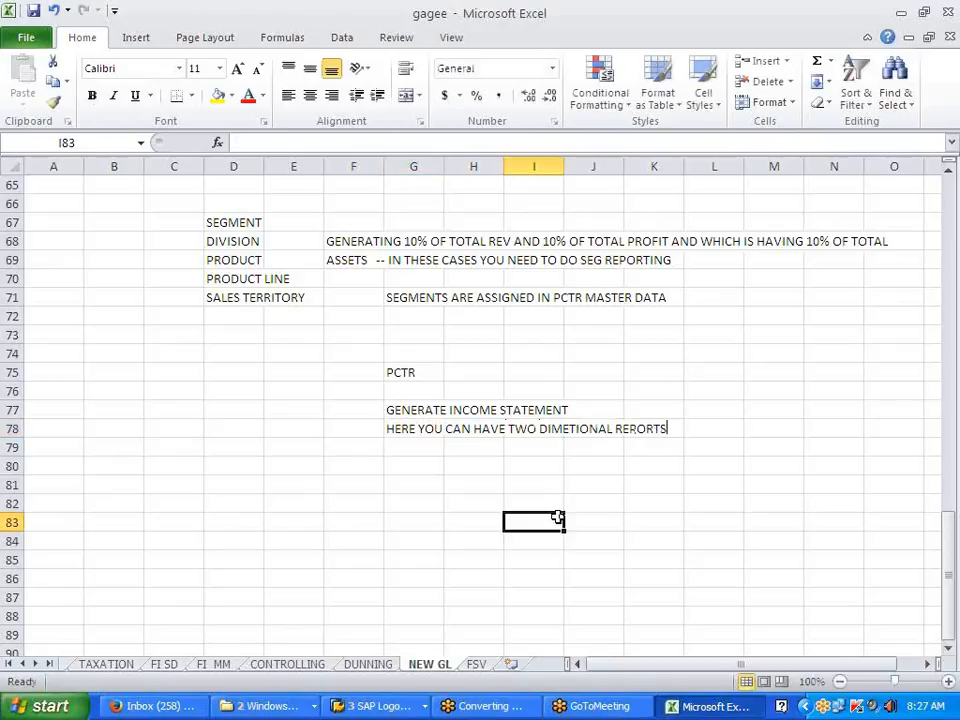
Step: Enter the note PCTR -- CARRIES in cell G80
left_click(478, 480)
left_click(402, 462)
type("PC")
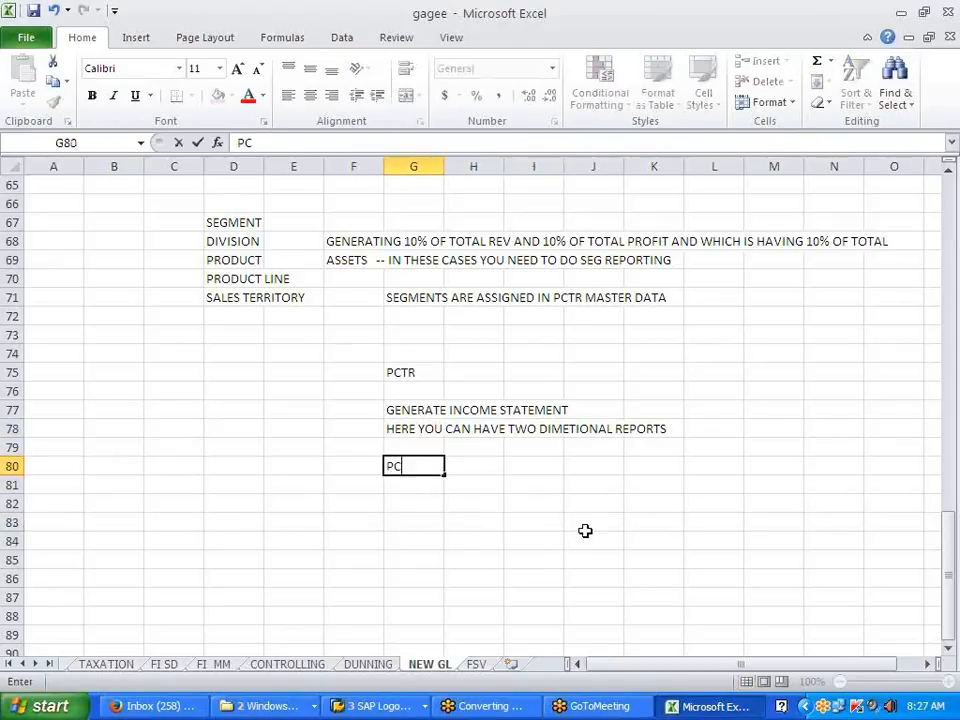
type("TR -- CARRIES,")
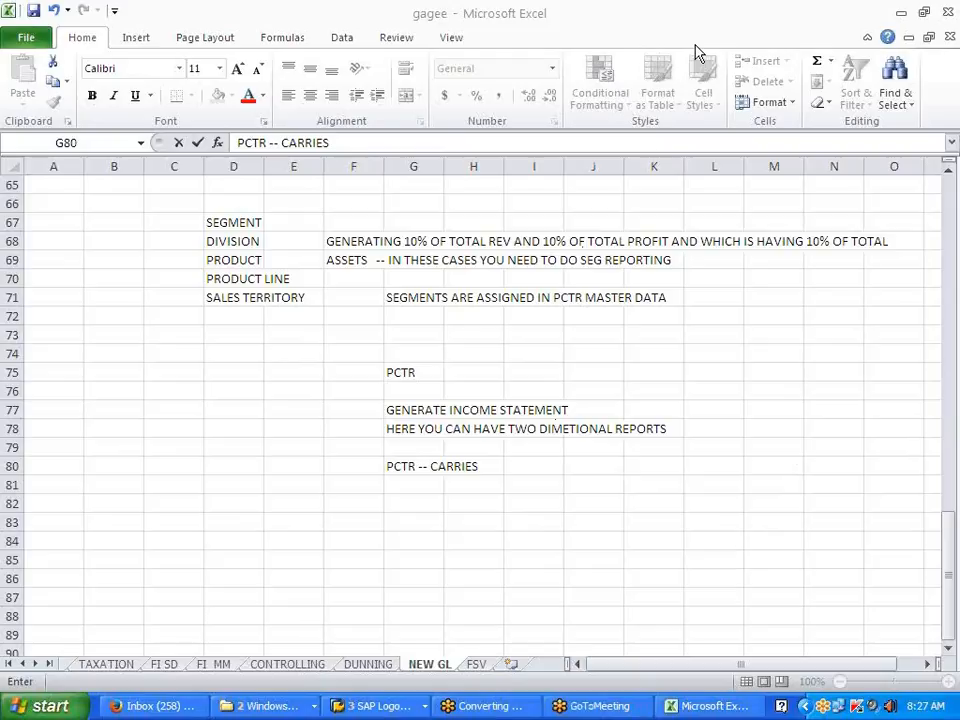
left_click(719, 549)
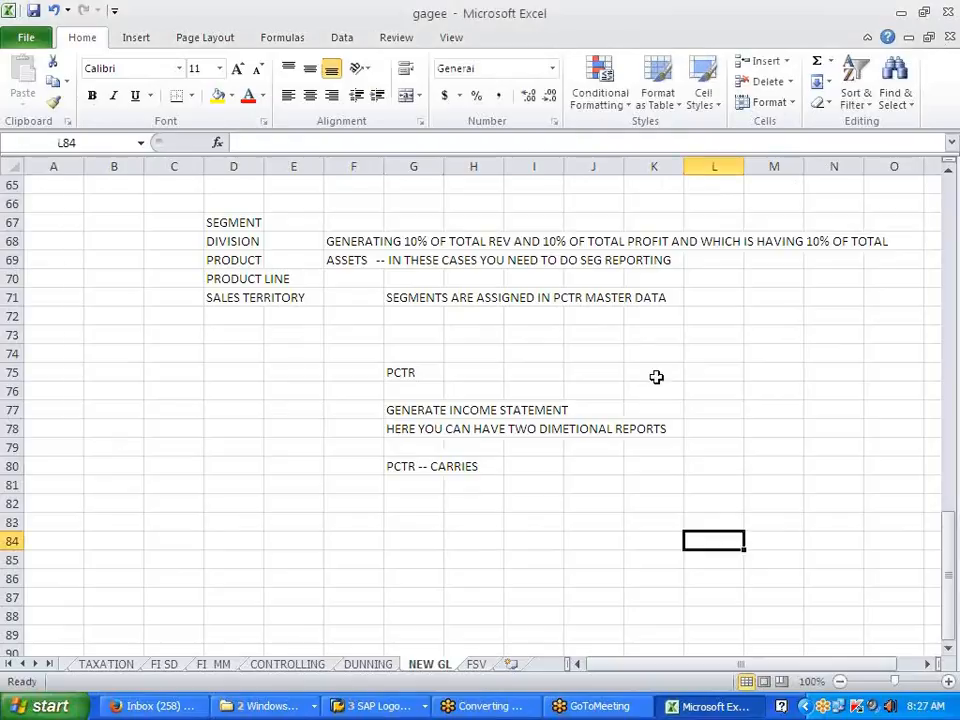
Step: Review the New GL comparison of business requirements and solutions, covering GAAP reporting, parallel ledgers and segmental reporting
scroll(673, 365, "up", 5)
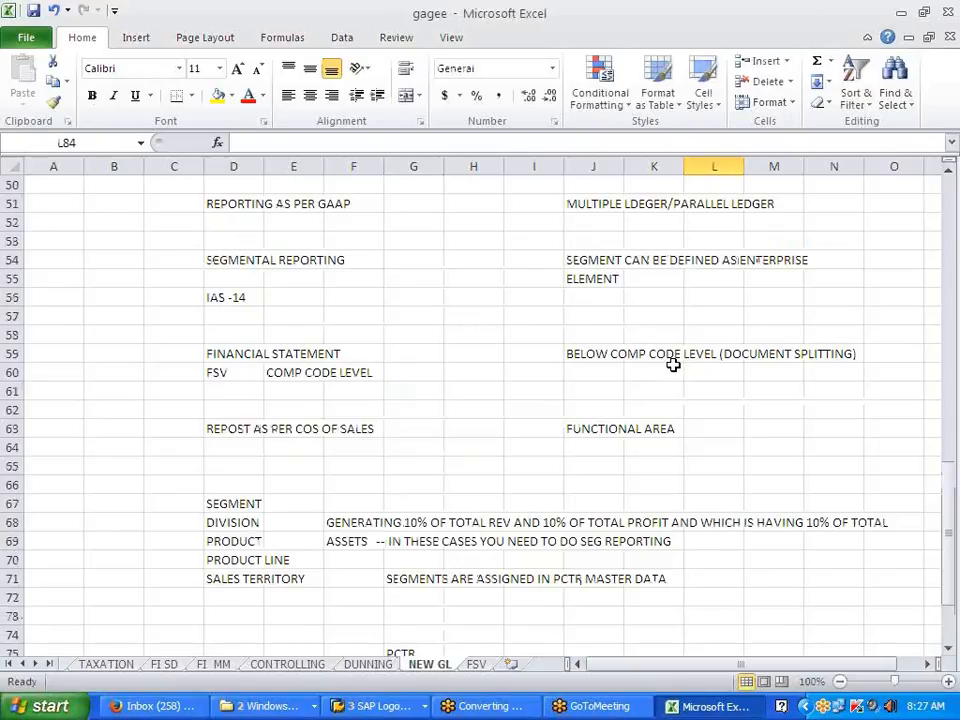
scroll(673, 365, "up", 2)
left_click(431, 242)
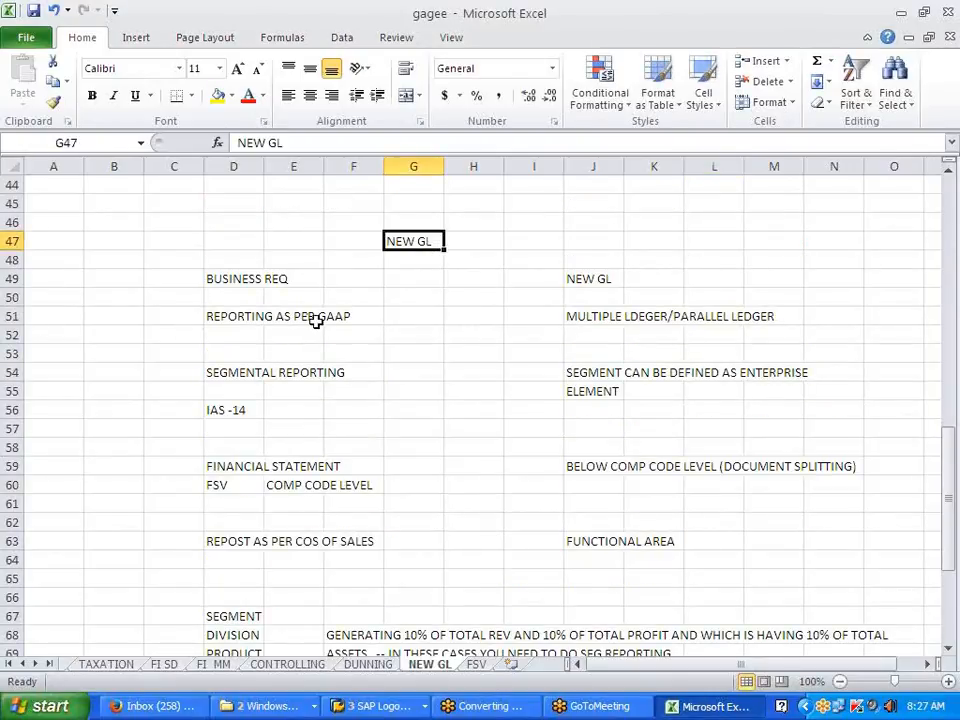
scroll(315, 317, "down", 1)
left_click_drag(249, 219, 274, 221)
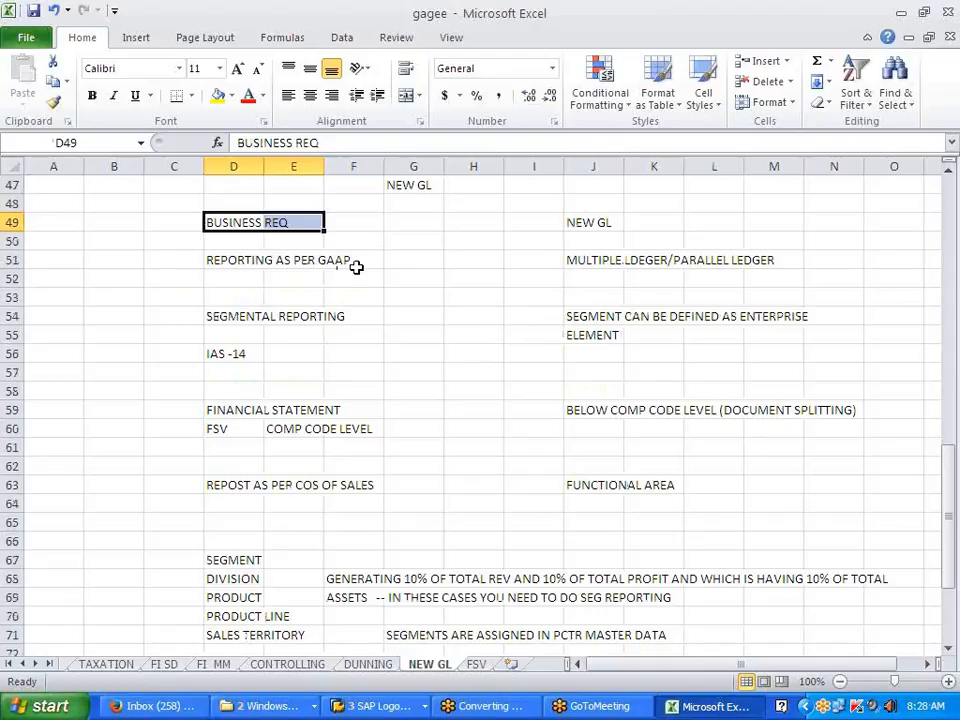
left_click(430, 277)
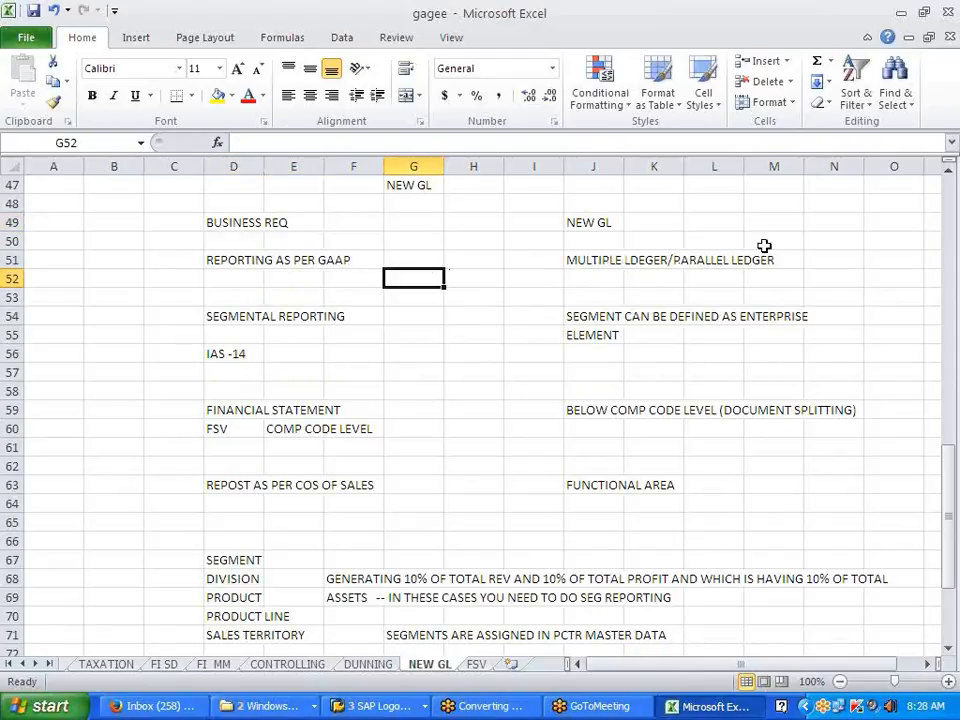
left_click(609, 294)
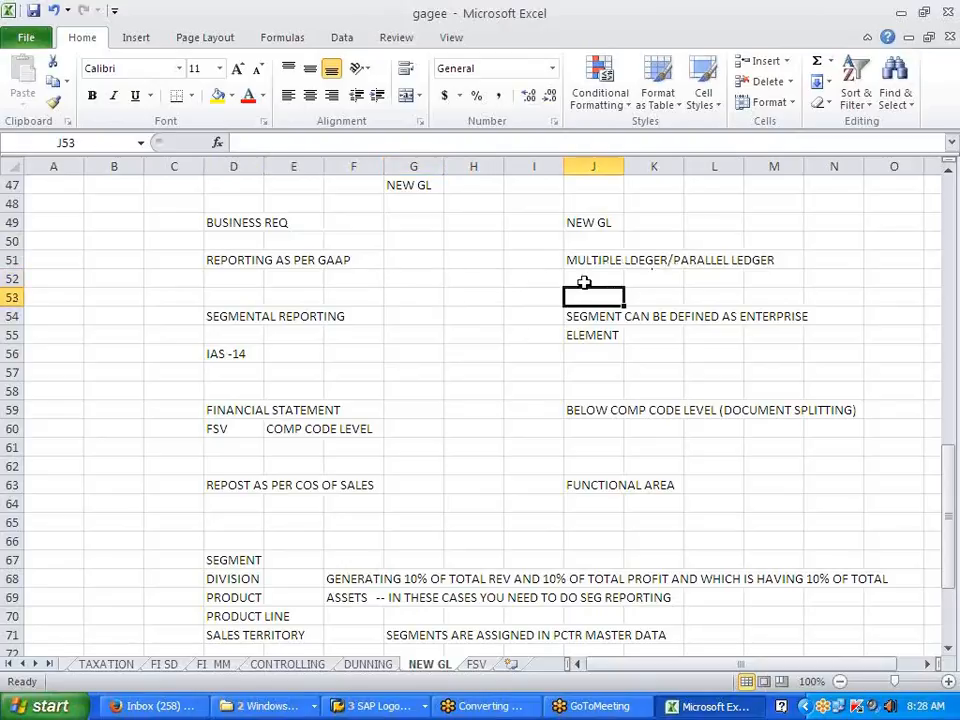
left_click(400, 314)
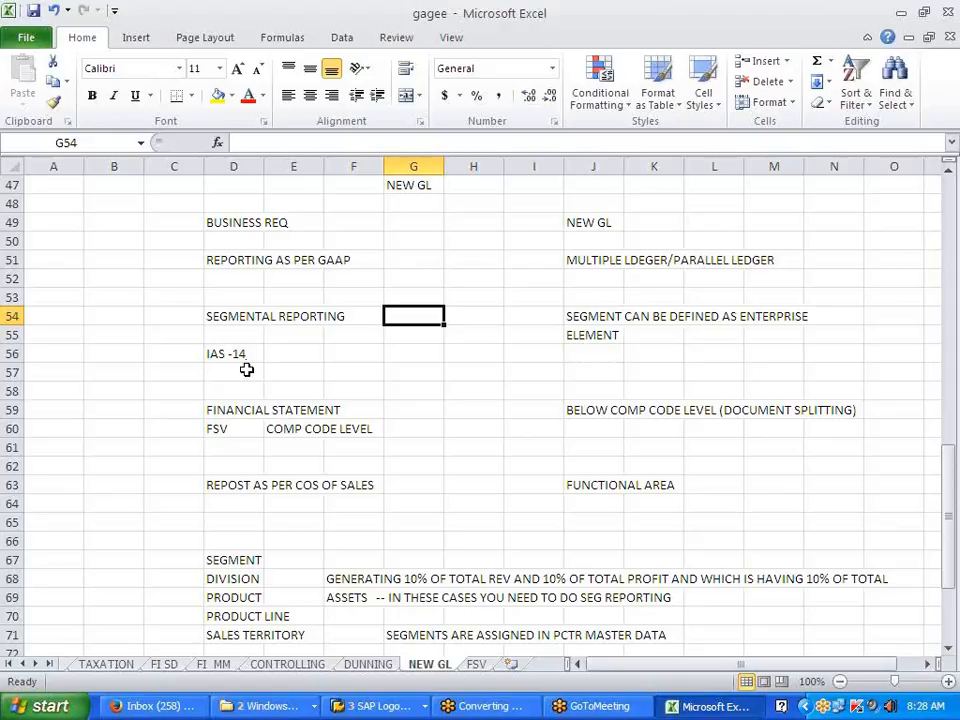
Step: Examine the segment notes on division, product, product line and sales territory, and relate them to the segmental reporting requirement
left_click(251, 559)
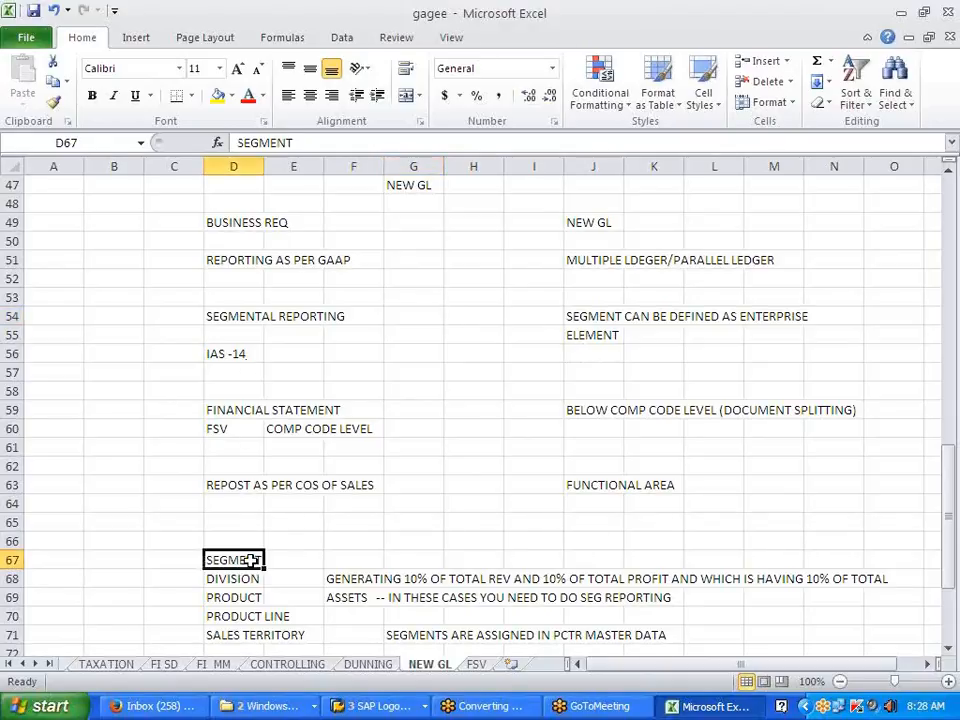
scroll(369, 541, "down", 1)
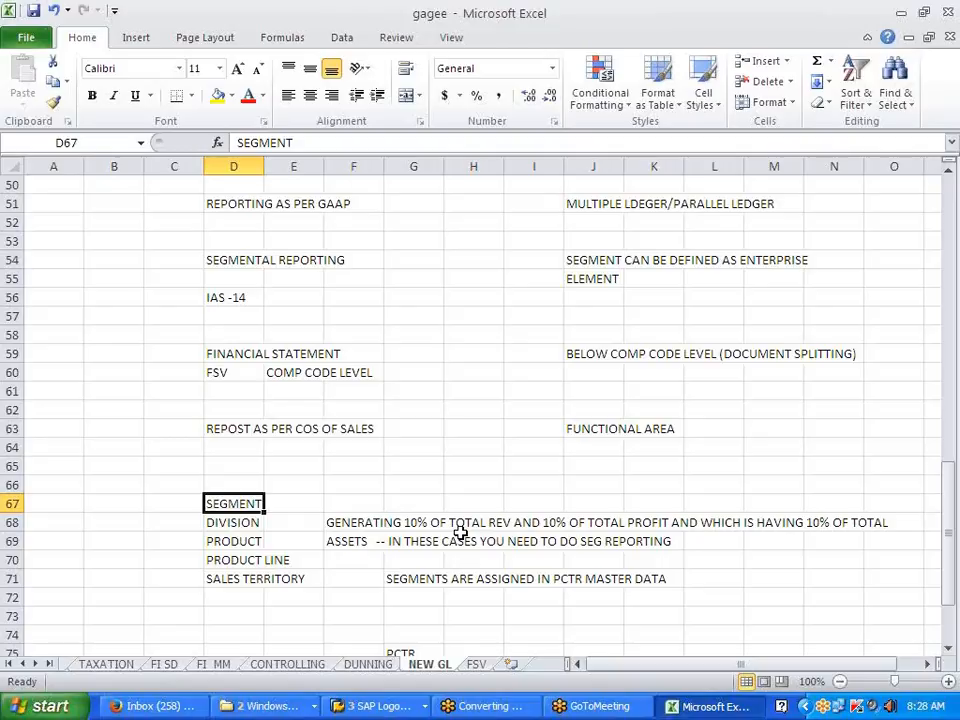
left_click(234, 524)
left_click(229, 542)
left_click(236, 561)
left_click(240, 580)
left_click(365, 616)
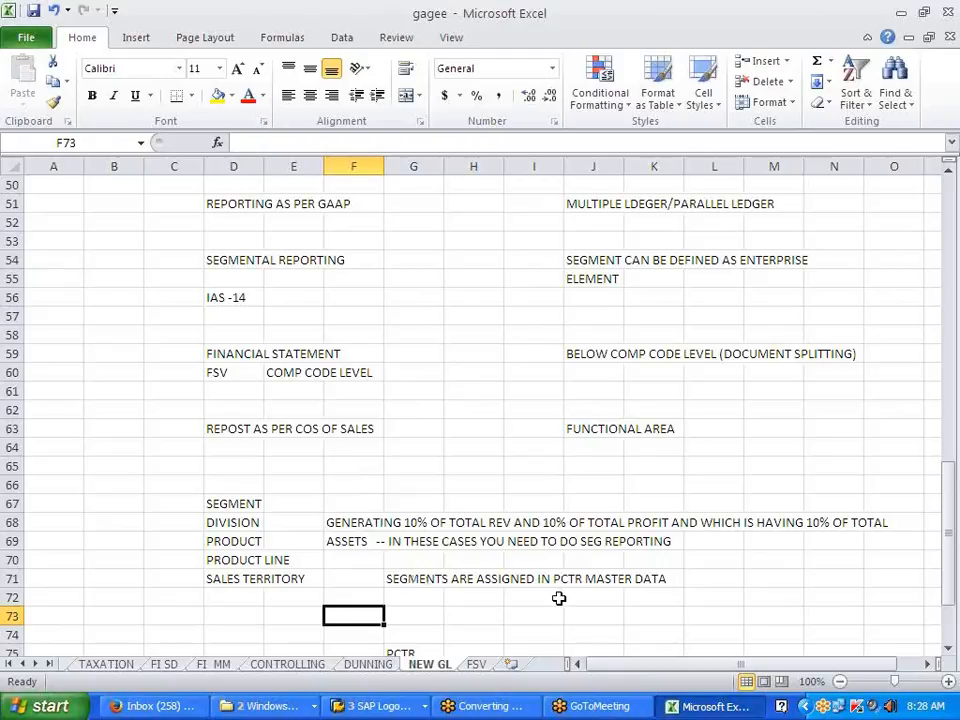
left_click(248, 526)
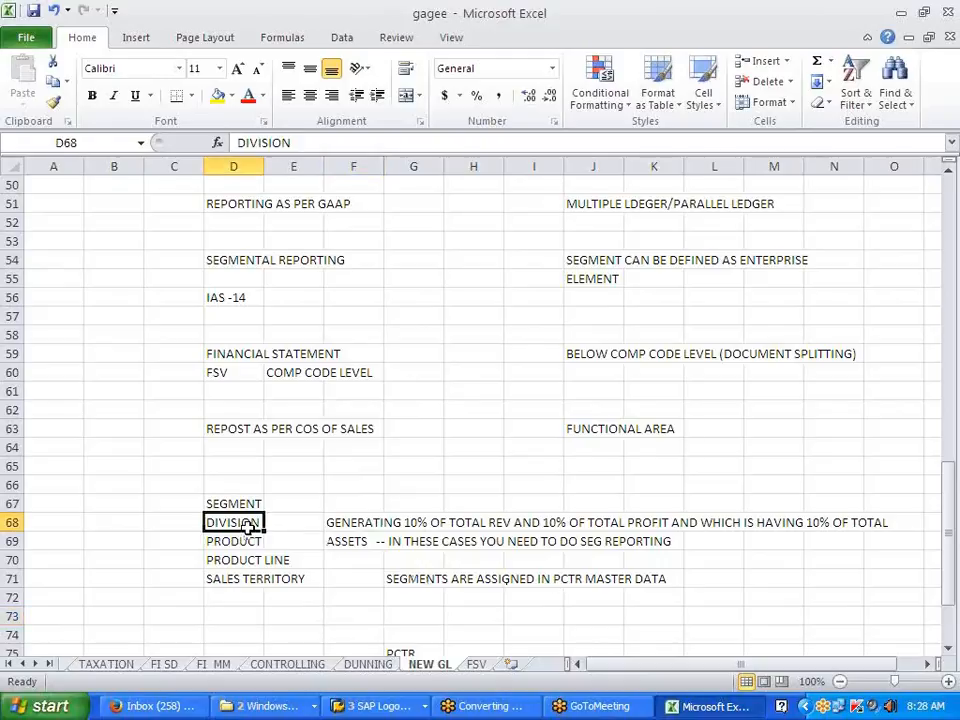
left_click(293, 260)
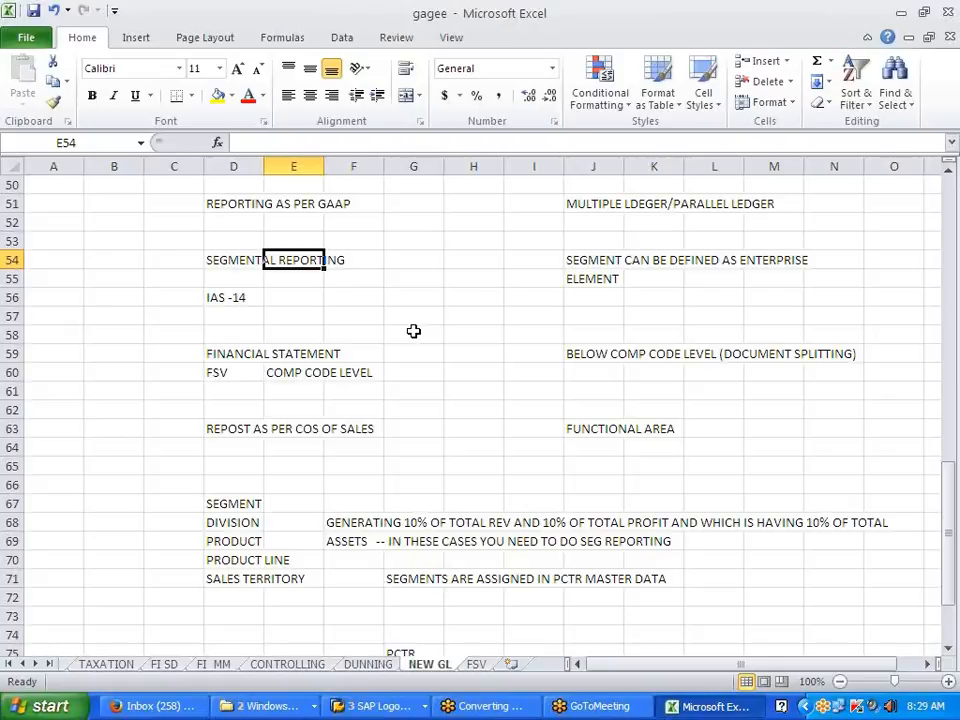
left_click(413, 331)
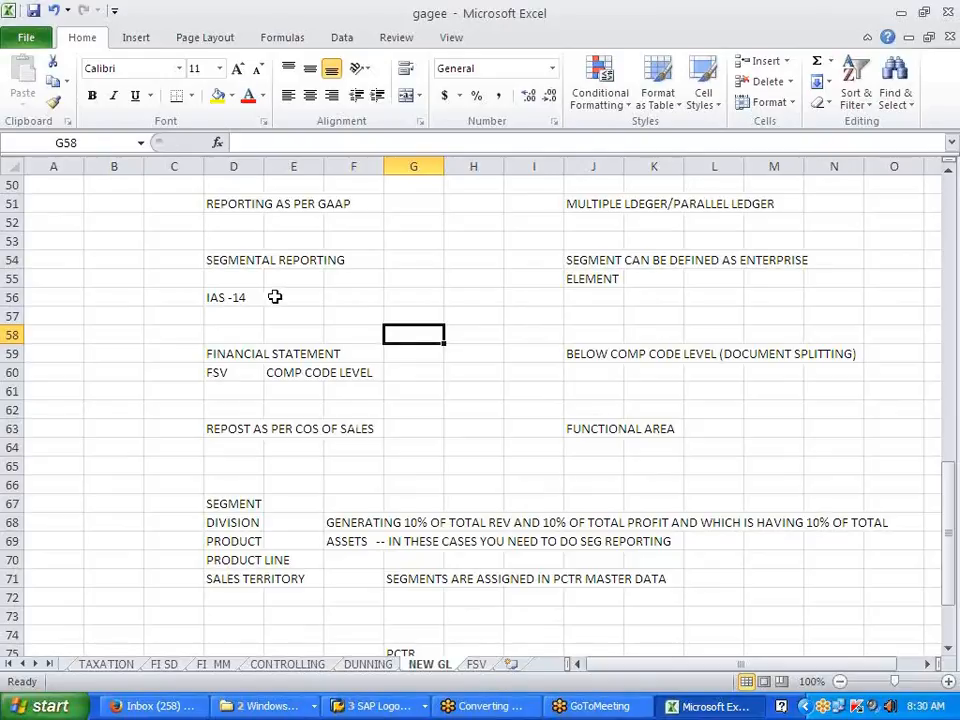
Step: Correct REPOST to REPORT in cell D63 so the note reads REPORT AS PER COS OF SALES
scroll(274, 297, "down", 1)
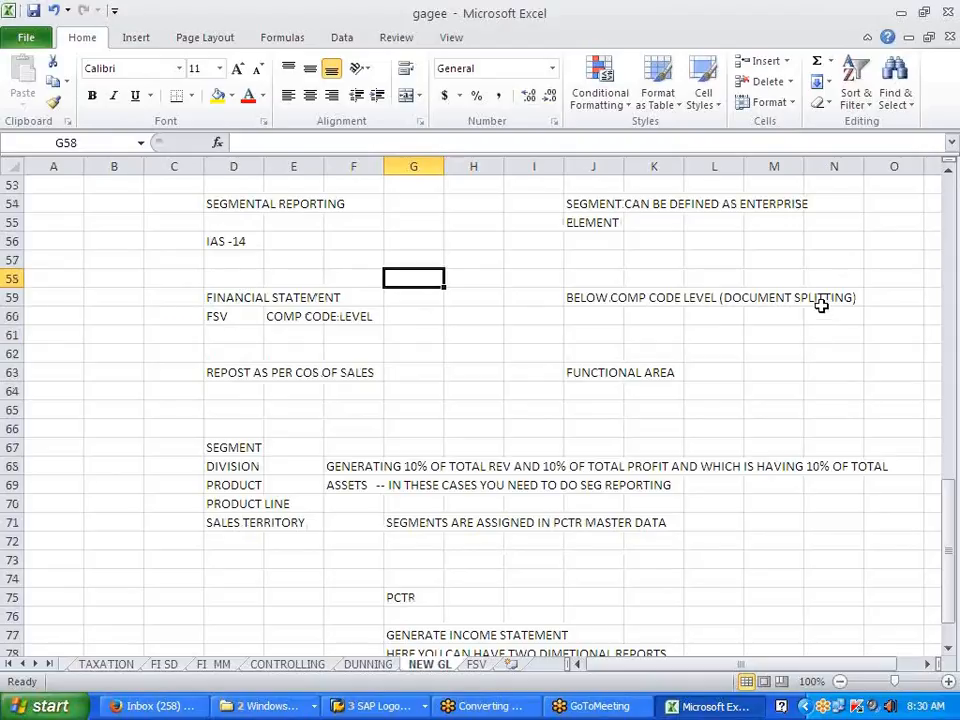
left_click(240, 372)
double_click(238, 372)
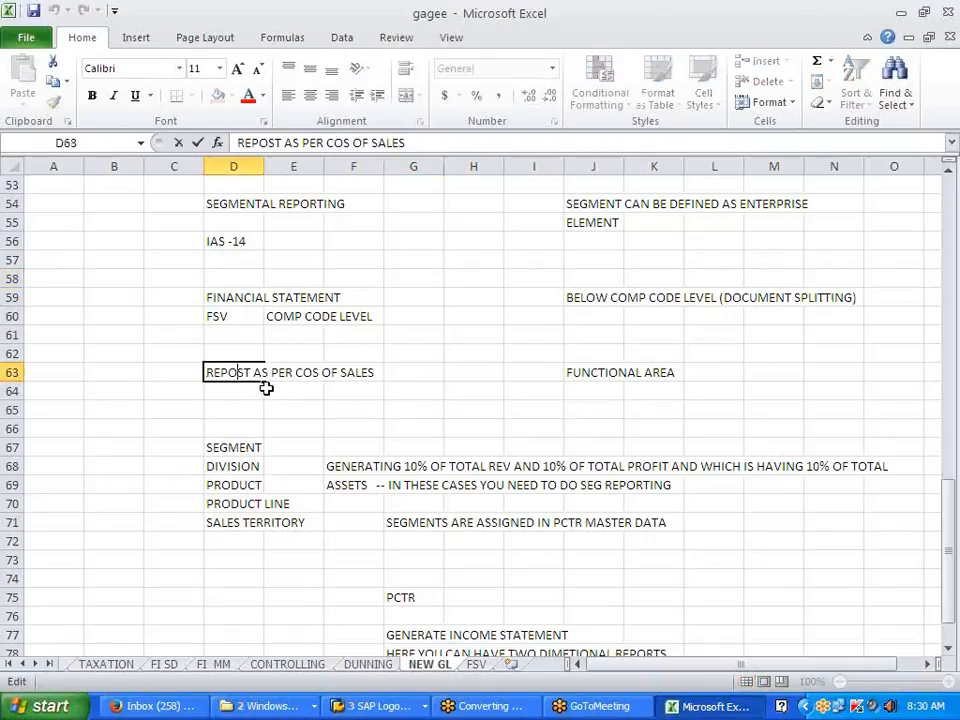
key("BackSpace")
type("R")
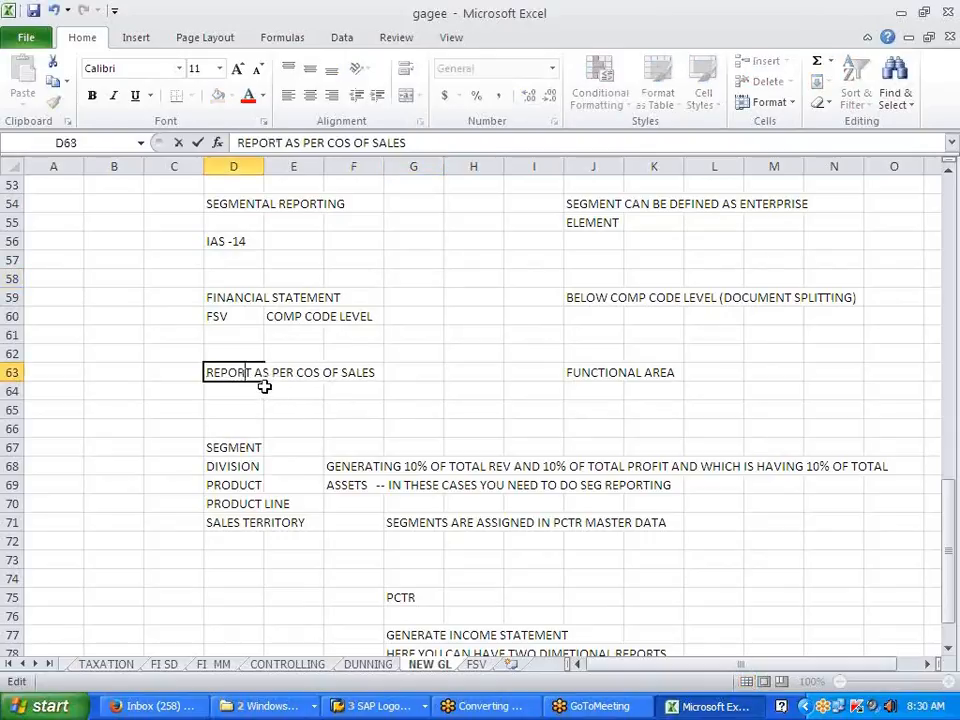
left_click(309, 443)
Step: Enter the business requirement FAST PERIOD END CLOSING in cell D65
left_click(247, 411)
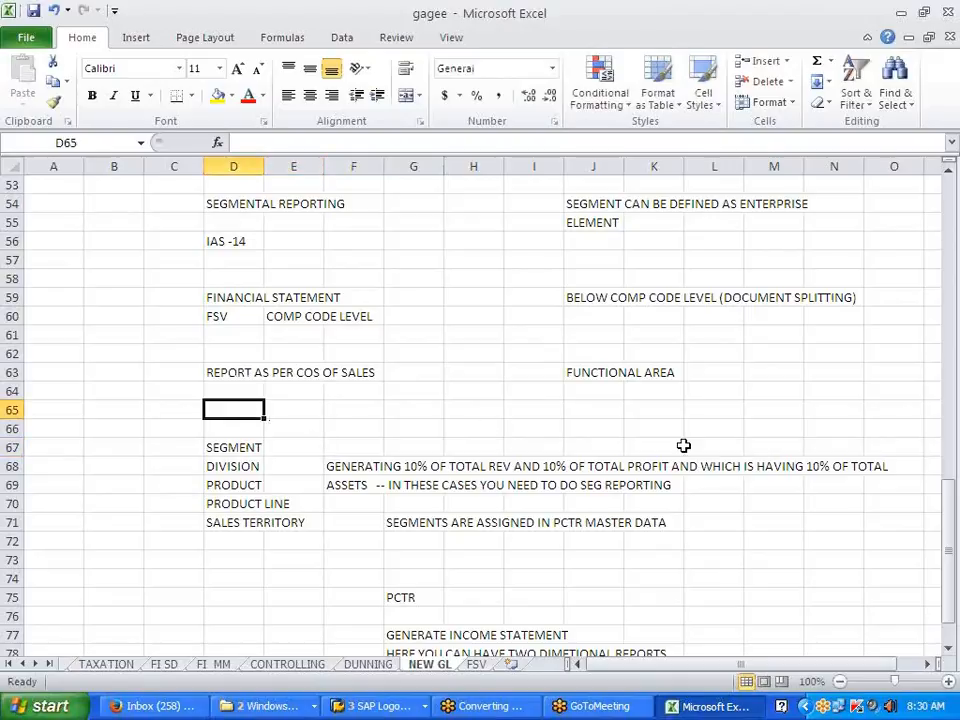
type("FA")
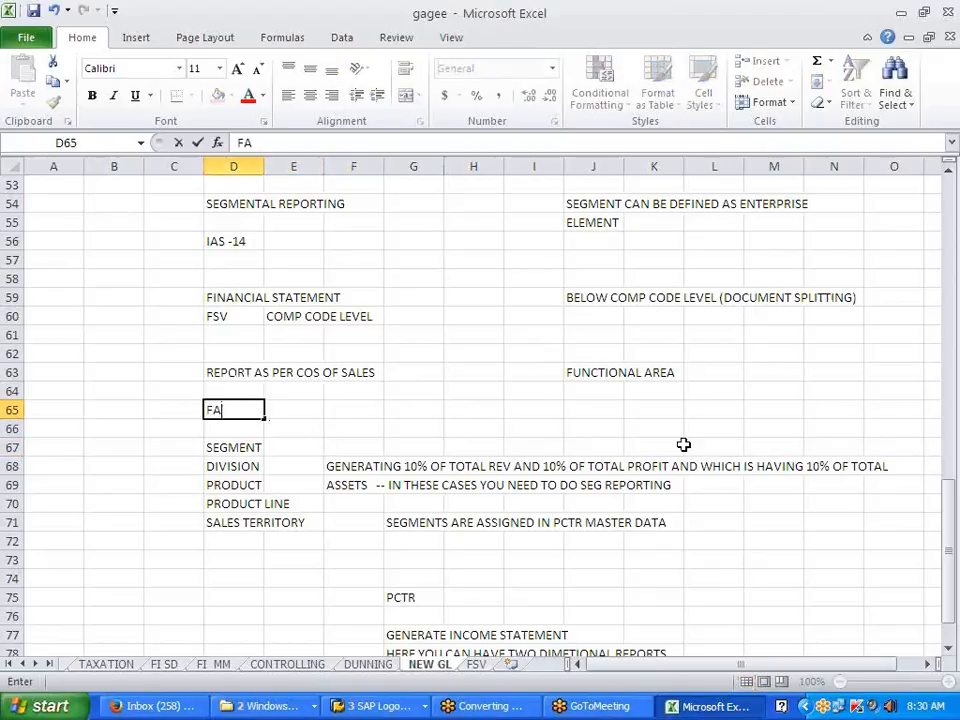
type("ST PERIOD")
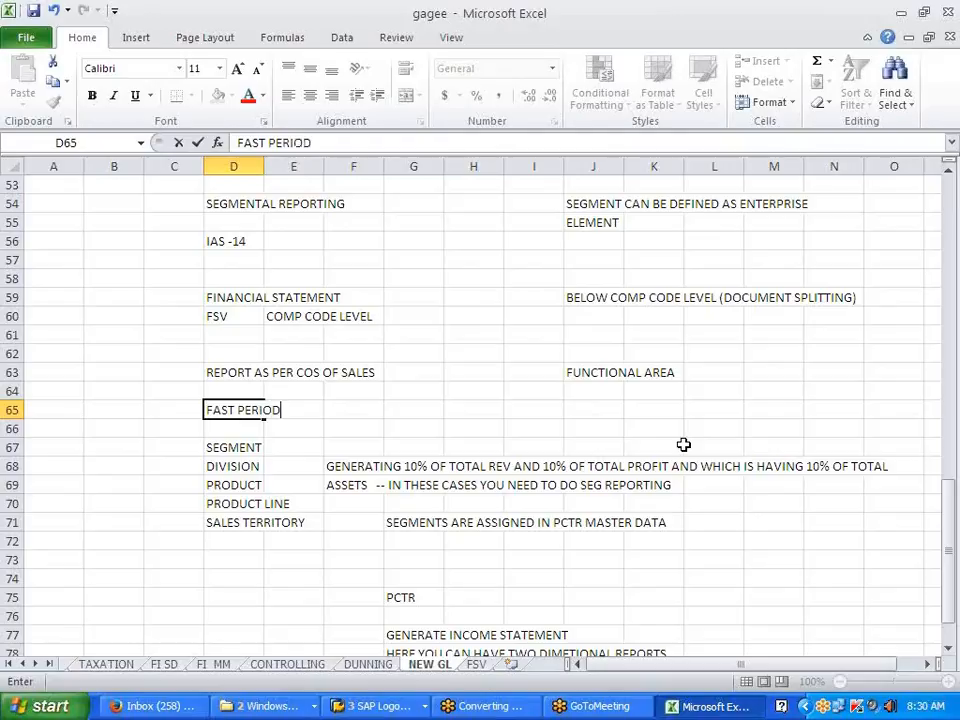
type(" END CLSOING")
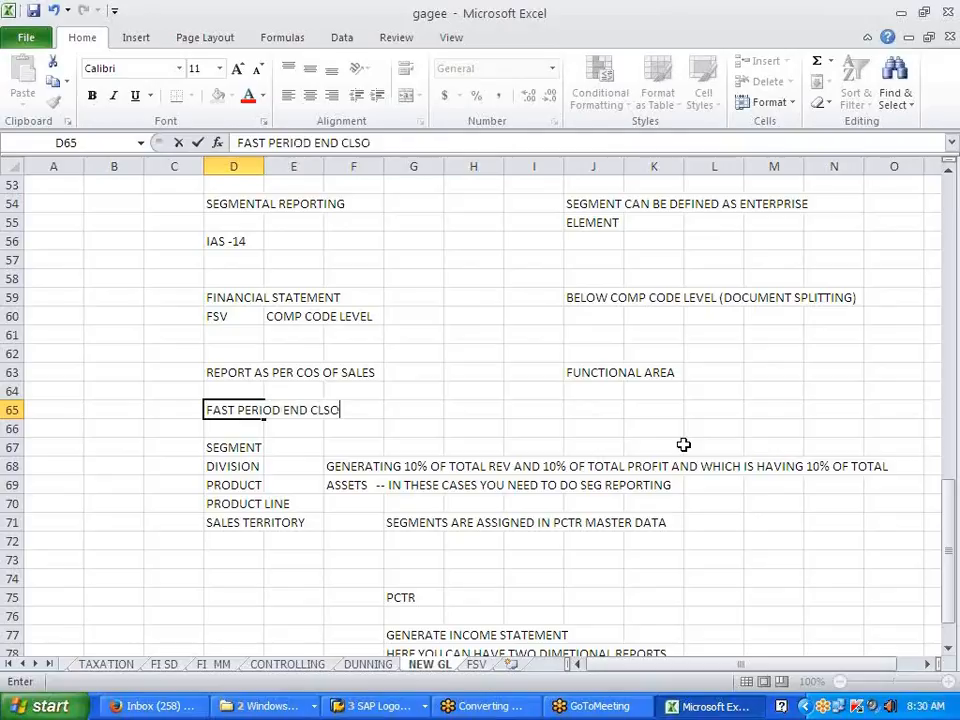
key("BackSpace")
key("BackSpace")
key("BackSpace")
key("BackSpace")
key("BackSpace")
type("OSING")
Step: Enter FI - CO RECON in cell J65 as the solution for the fast period end closing requirement
key("Right")
key("Right")
key("Right")
key("Right")
key("Right")
key("Right")
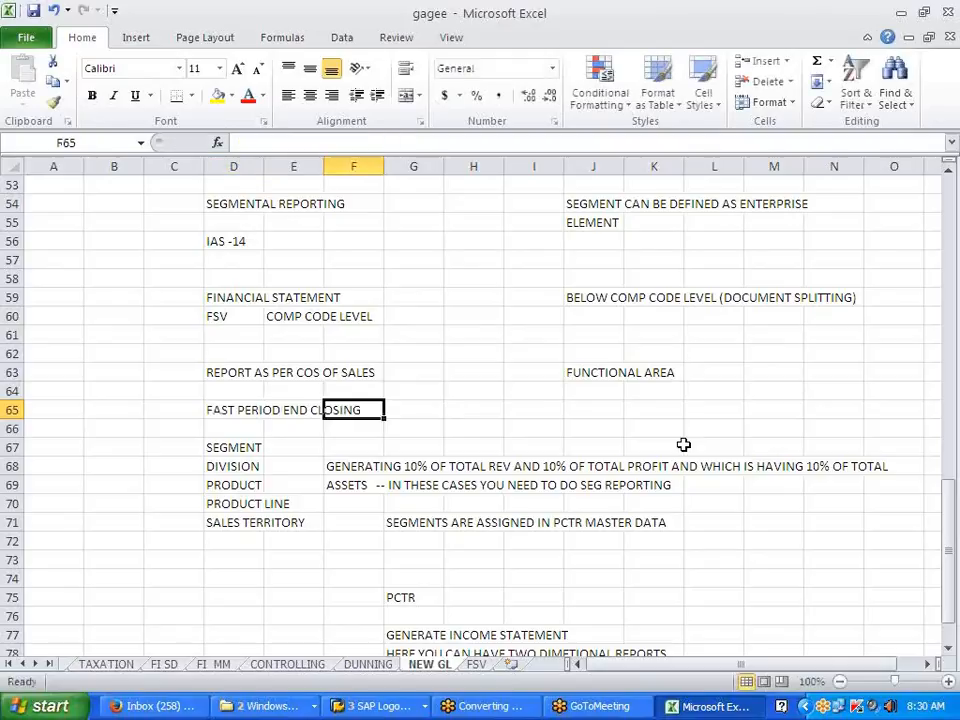
type("FI")
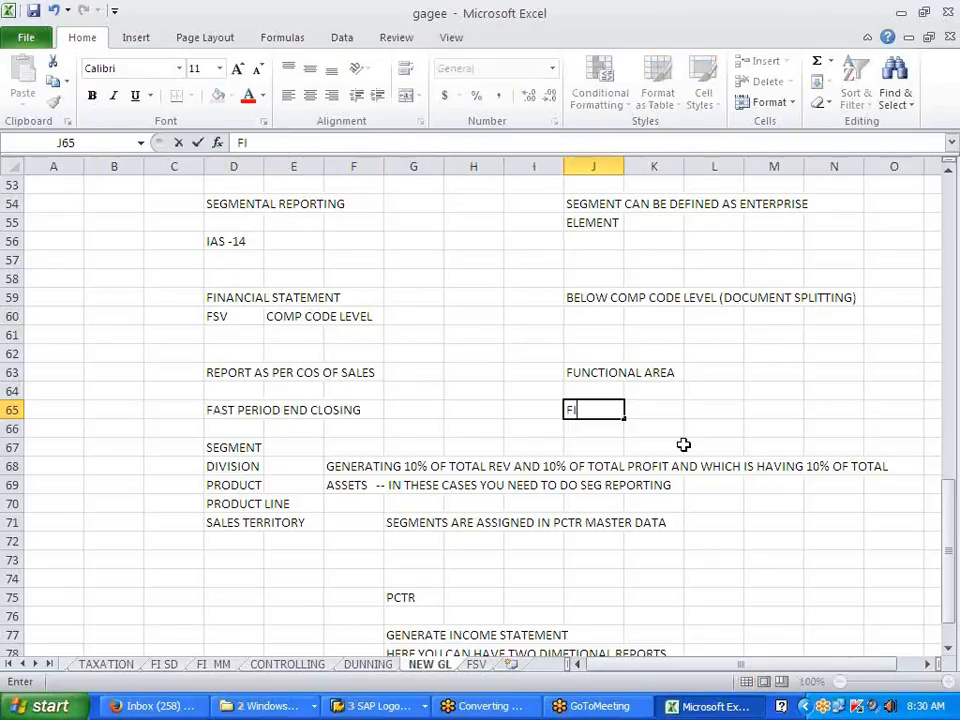
type(" - CO RECON")
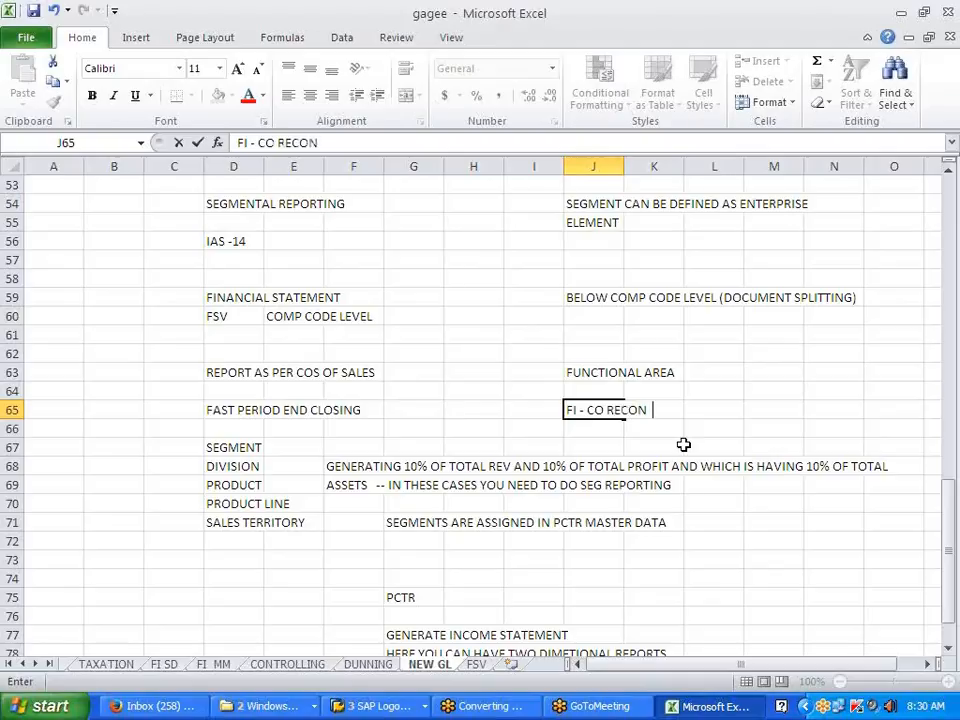
left_click(684, 446)
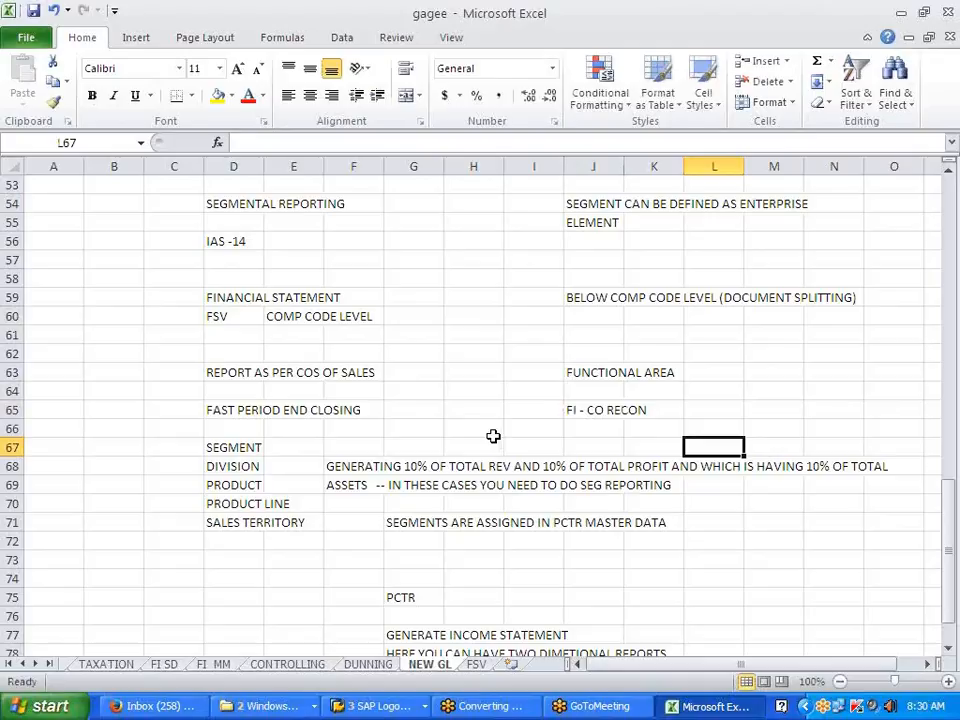
Step: Switch to the SAP IMG, open Define Segment, examine the J700 segments JMFG and JSERV, and leave the segment overview
scroll(493, 436, "down", 2)
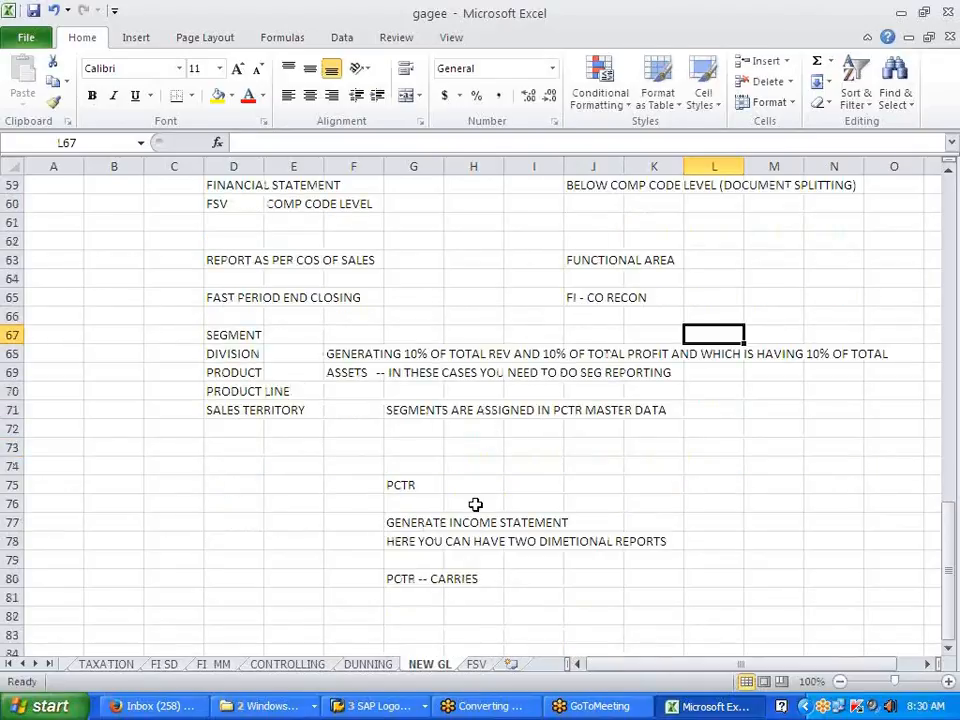
left_click(378, 706)
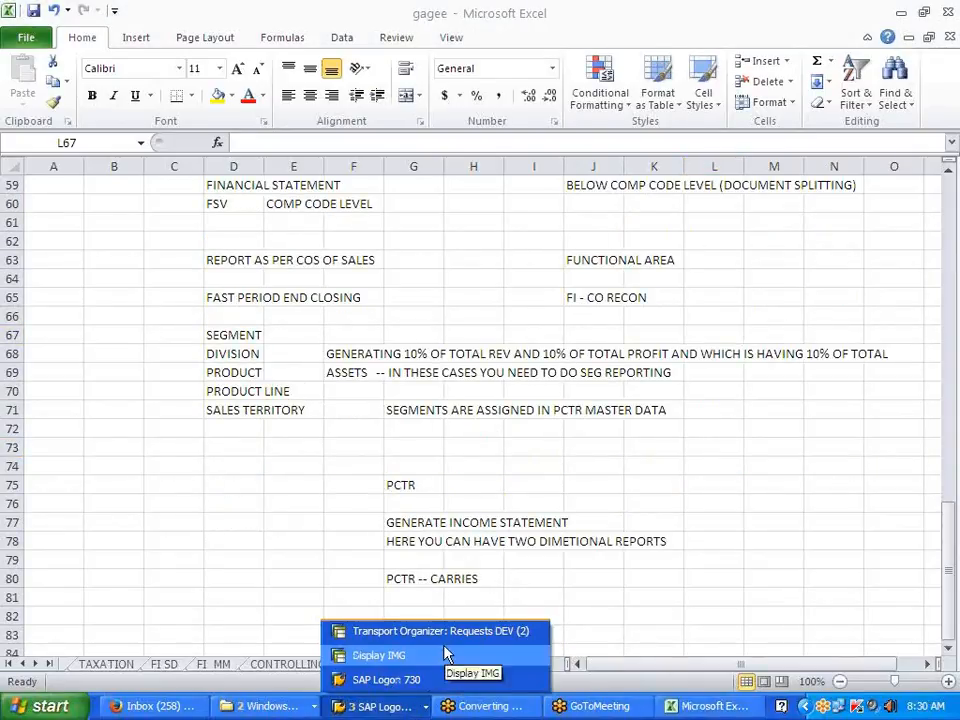
left_click(446, 602)
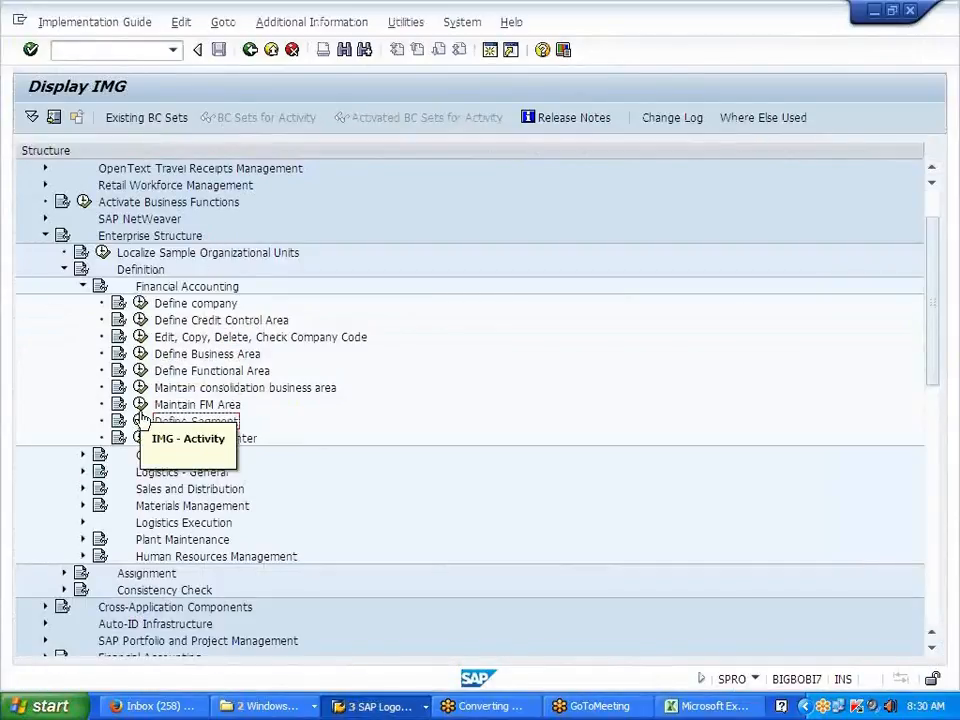
left_click(140, 421)
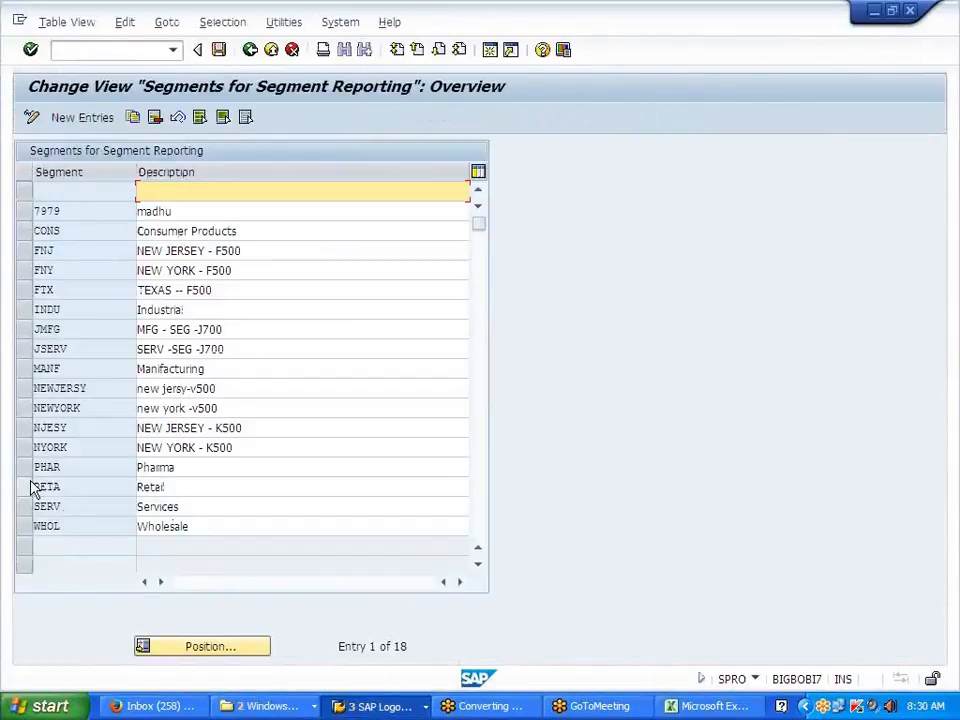
left_click(24, 332)
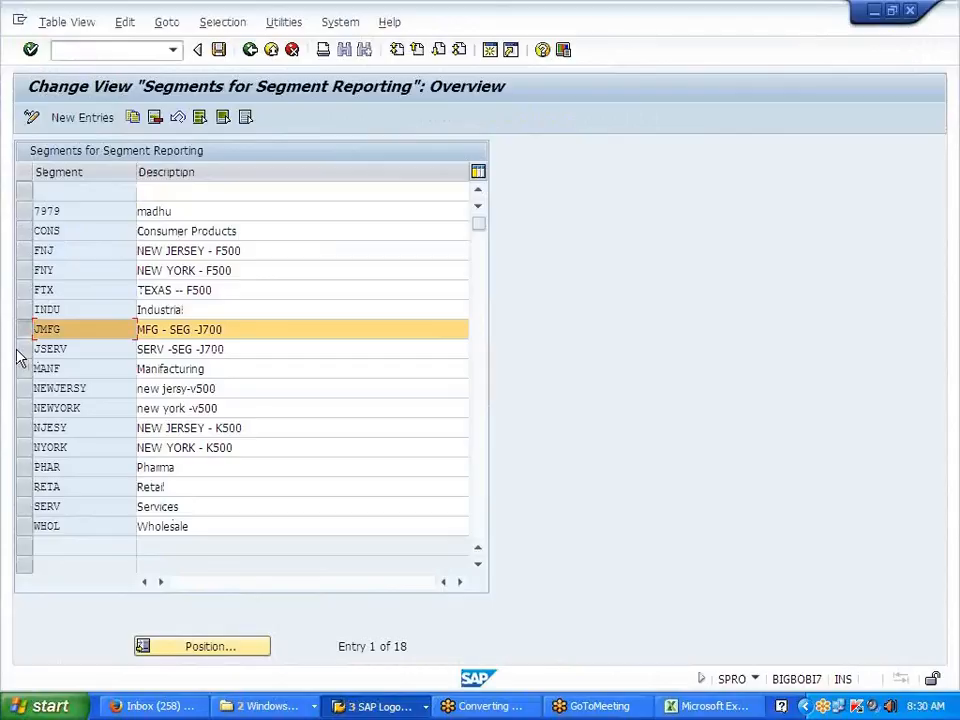
left_click(26, 349)
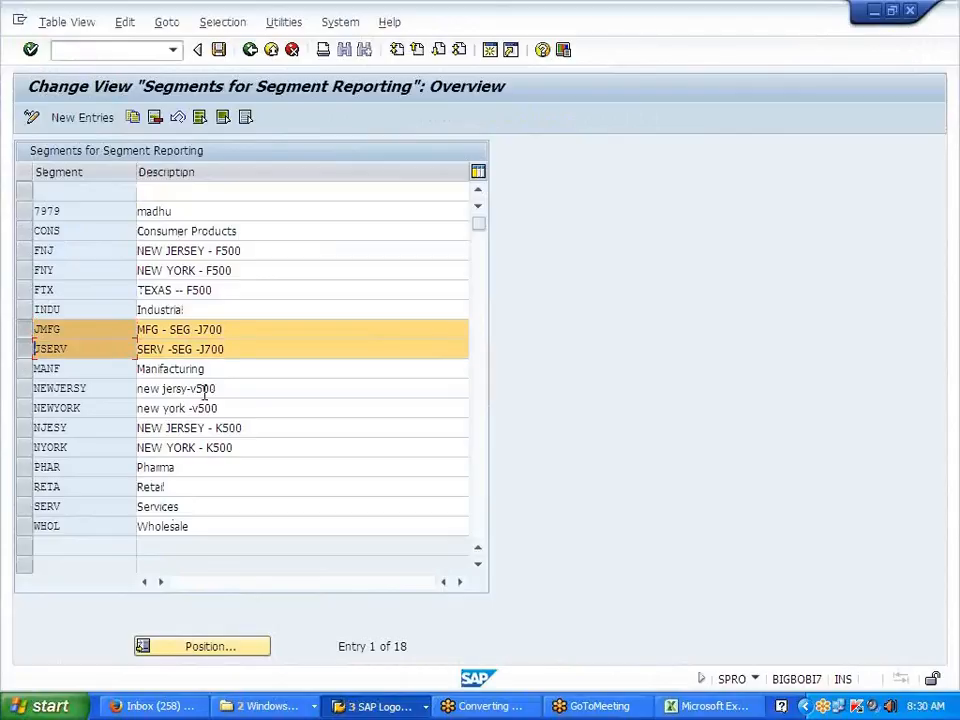
left_click(25, 349)
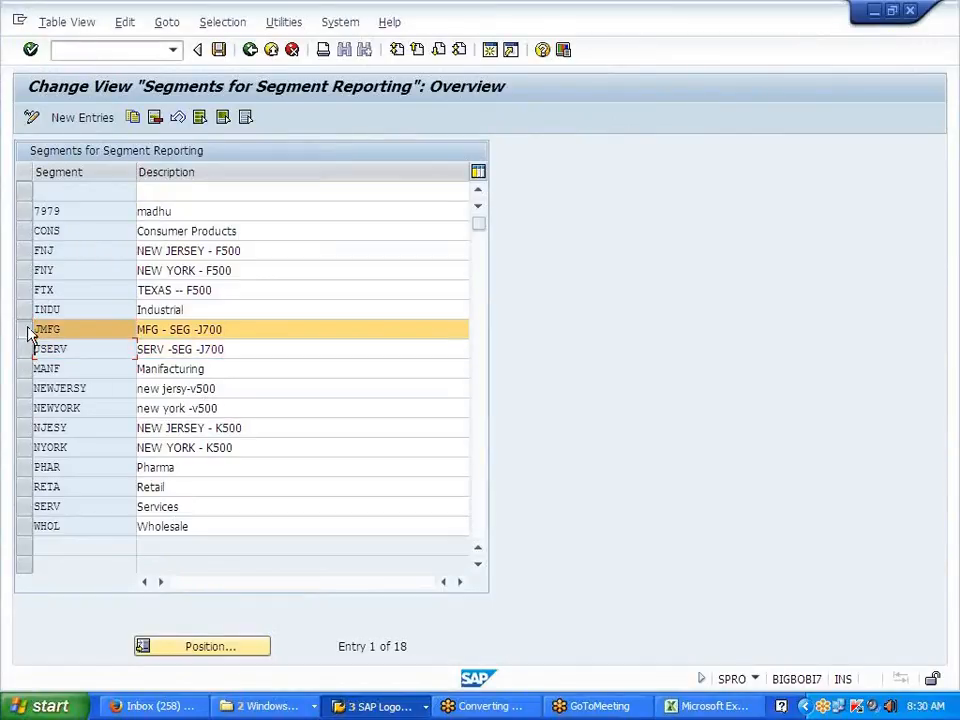
left_click(25, 329)
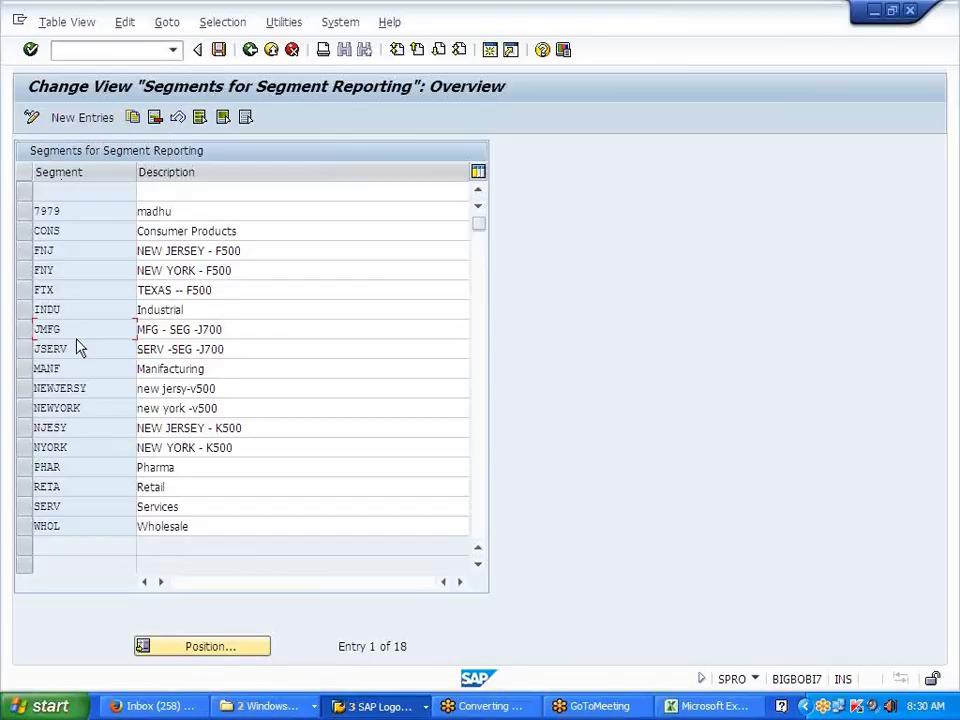
left_click(251, 50)
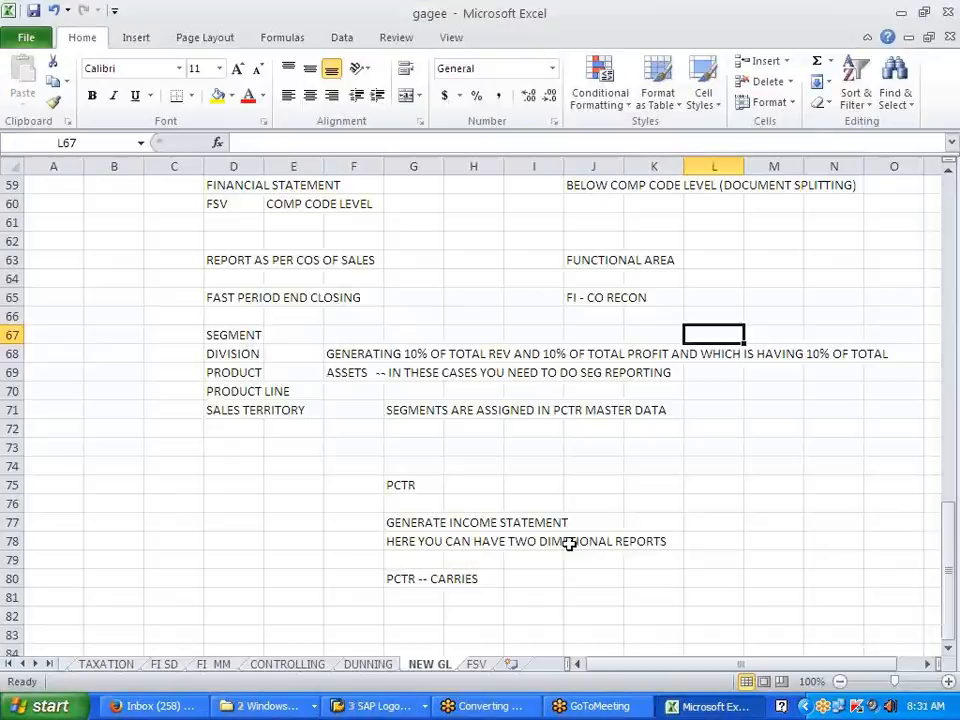
Step: Return to the Excel notes and extend cell G80 to read PCTR -- CARRIES REV AND COST
key("alt+Tab")
left_click(396, 428)
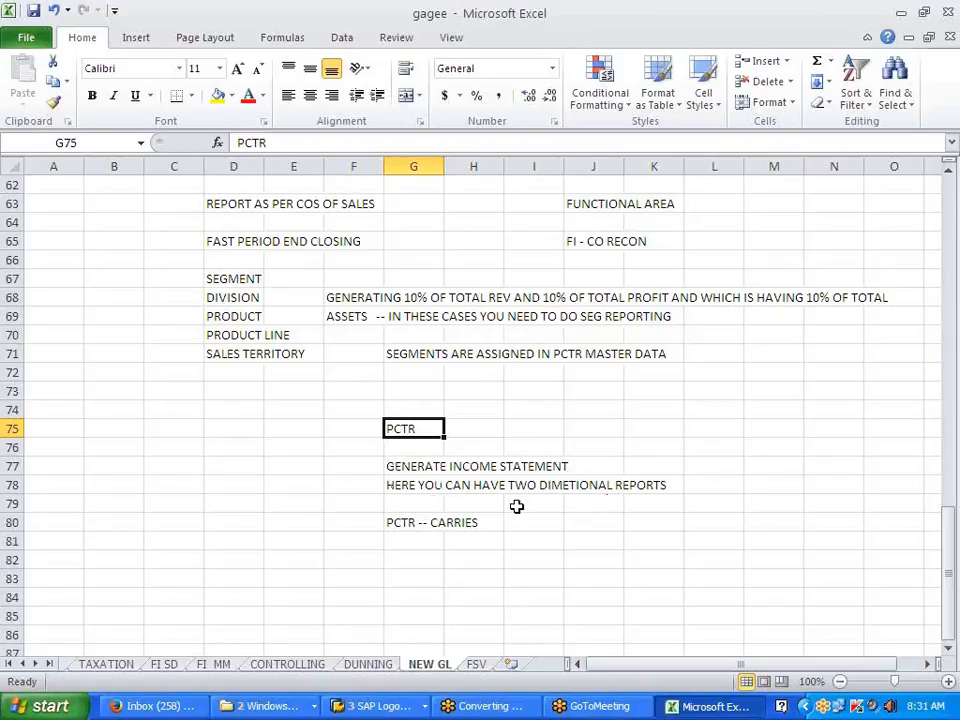
double_click(414, 522)
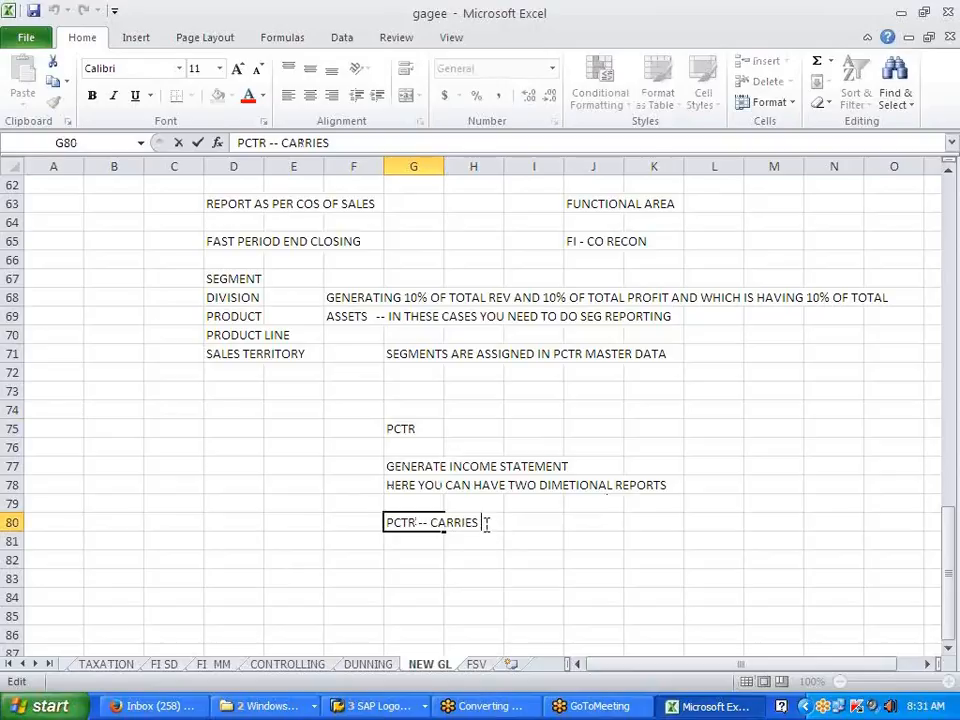
key("End")
type("REV AND COST")
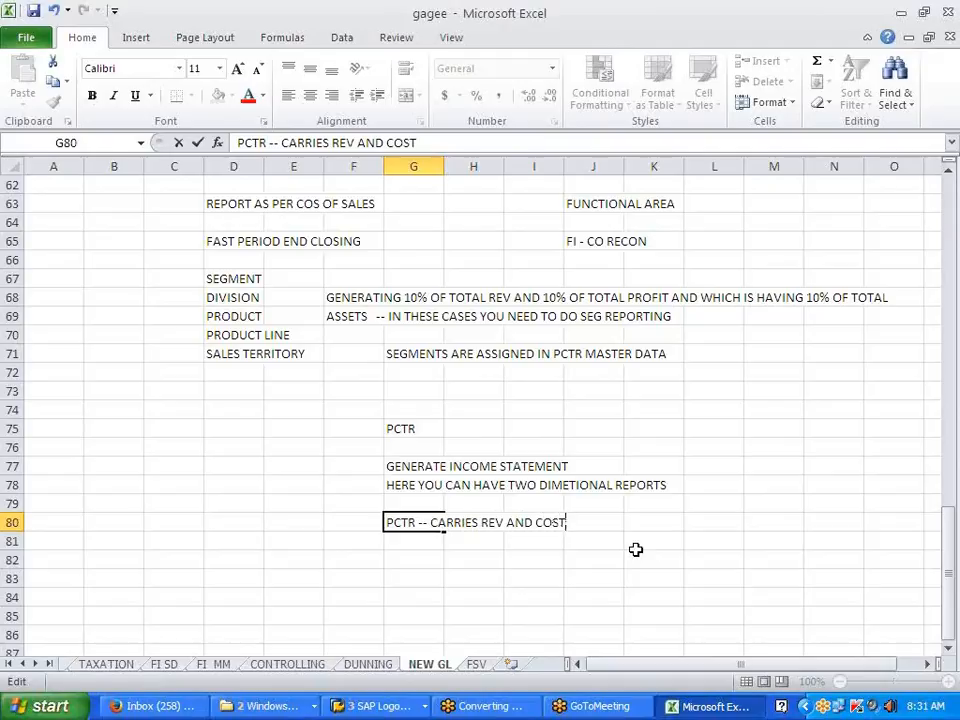
key("Tab")
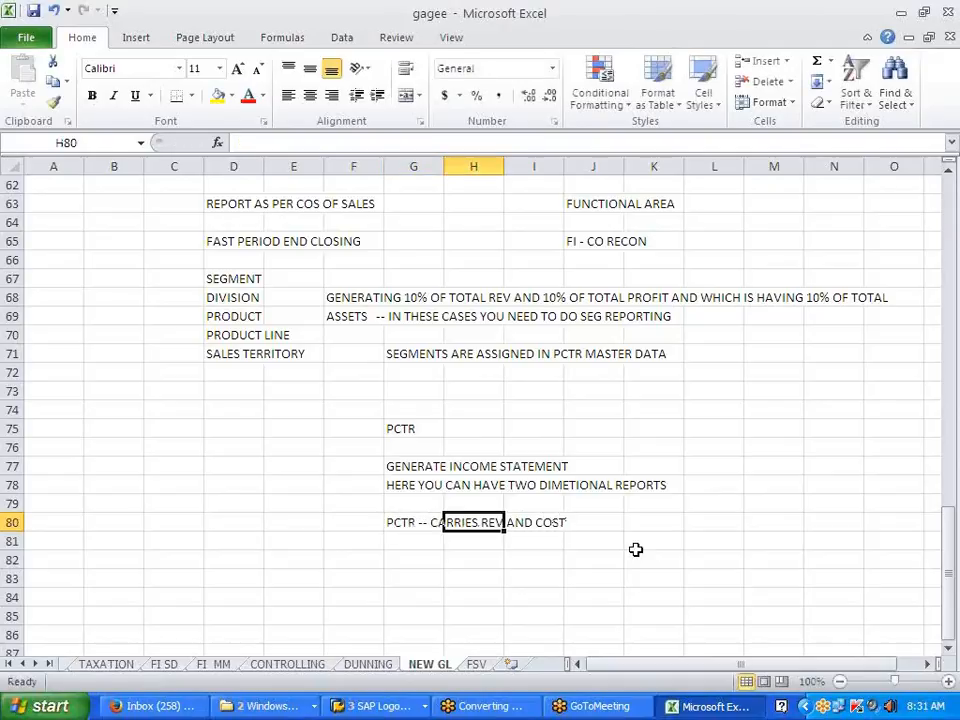
Step: Enter COST -- THROUGH COST CTR in cell H82, below the profit center revenue and cost note
key("Down")
key("Down")
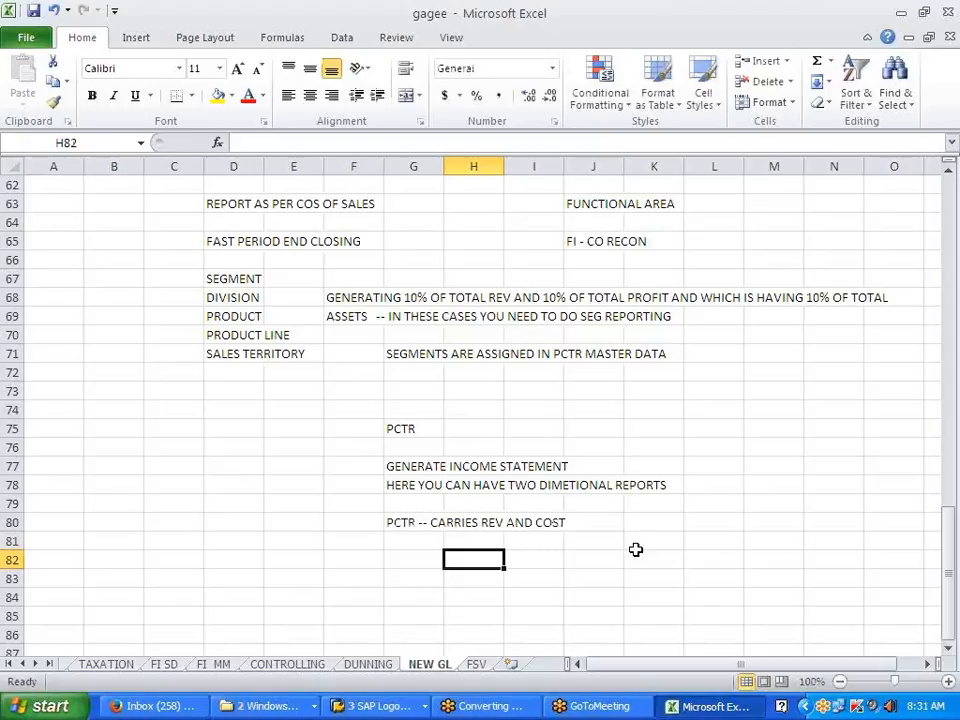
type("COST")
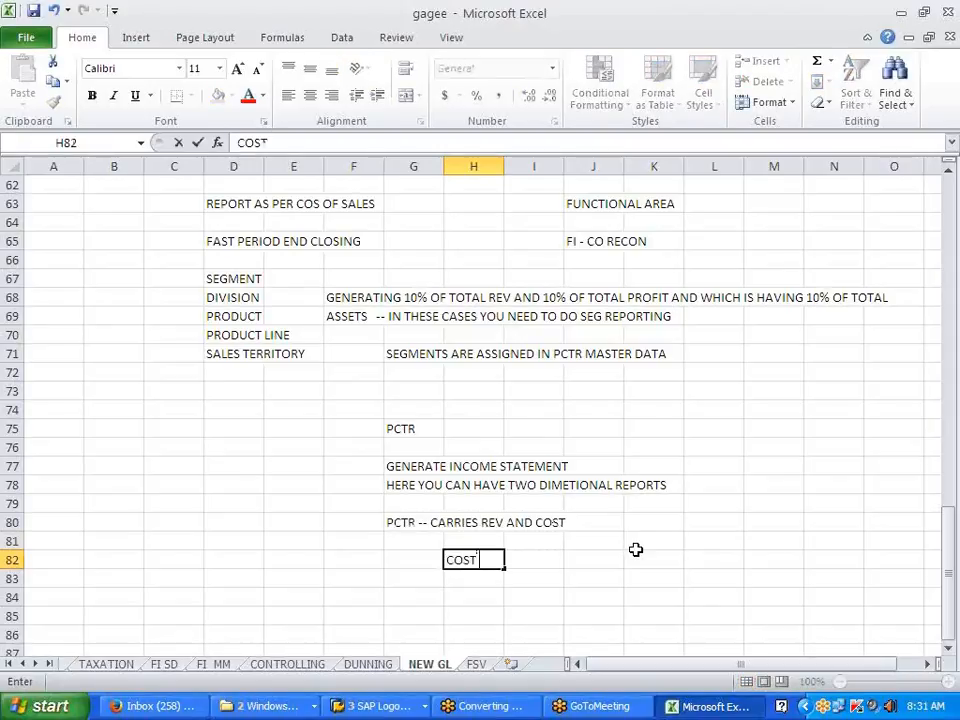
type(" -- THROUG")
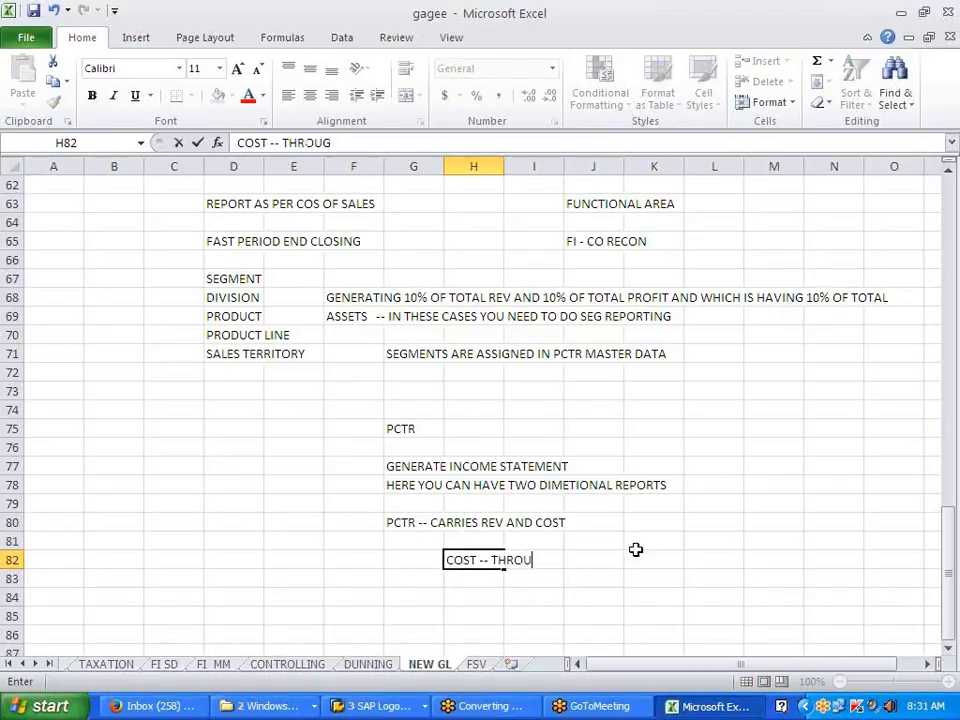
type("H COST CTR")
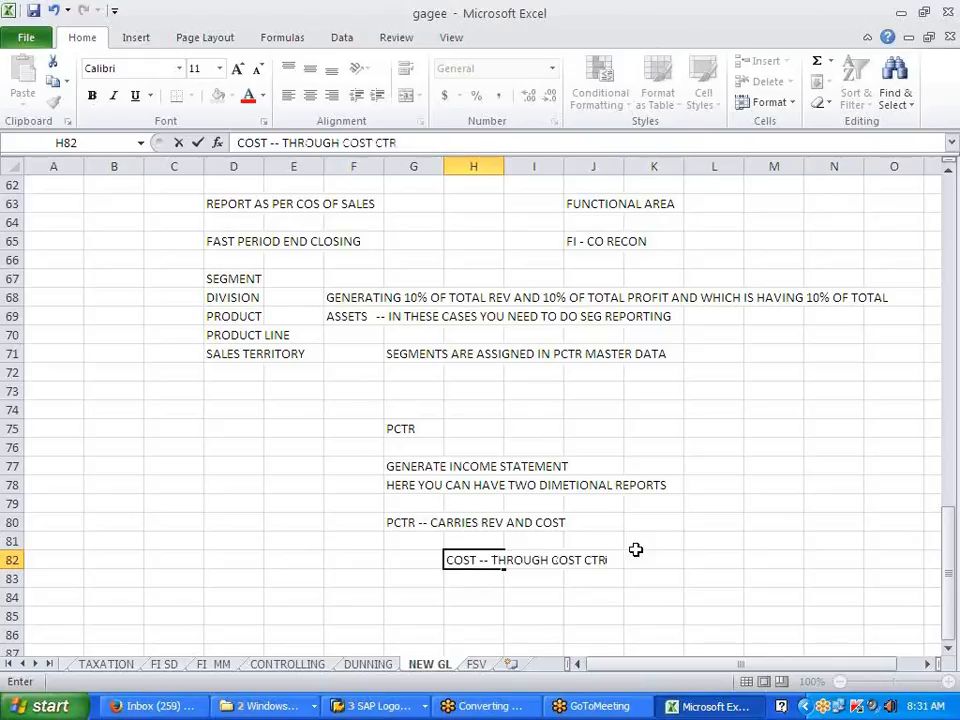
key("Return")
key("Return")
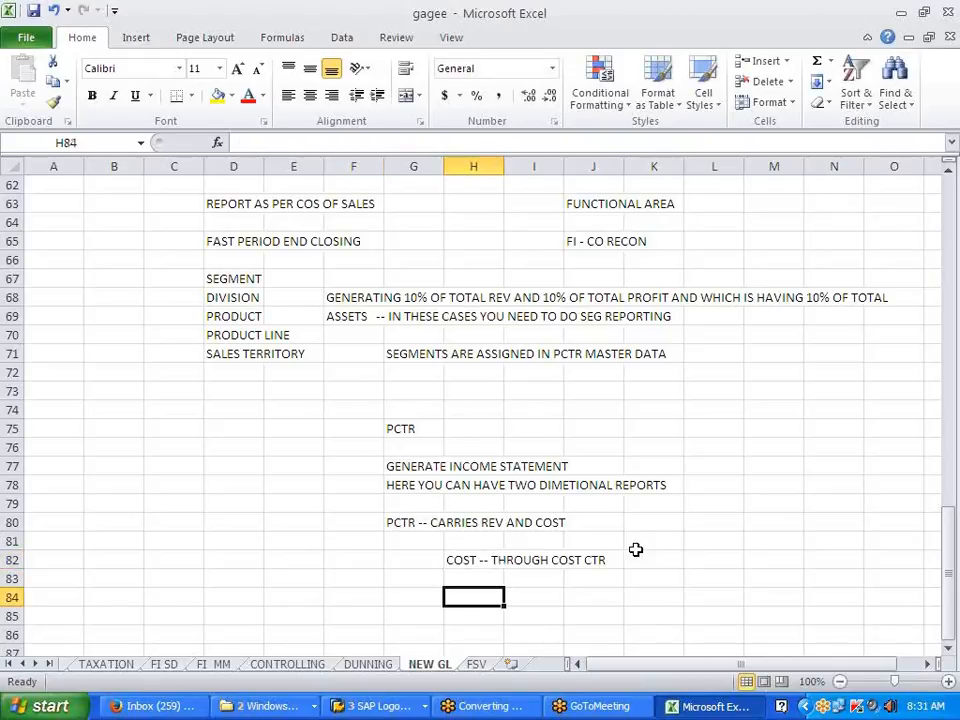
Step: Enter the note LOGISTIC --- PCTR -- ASSIGNED IN THE MATERIAL MASTER in cell E84
key("Left")
key("Left")
key("Left")
type("LO")
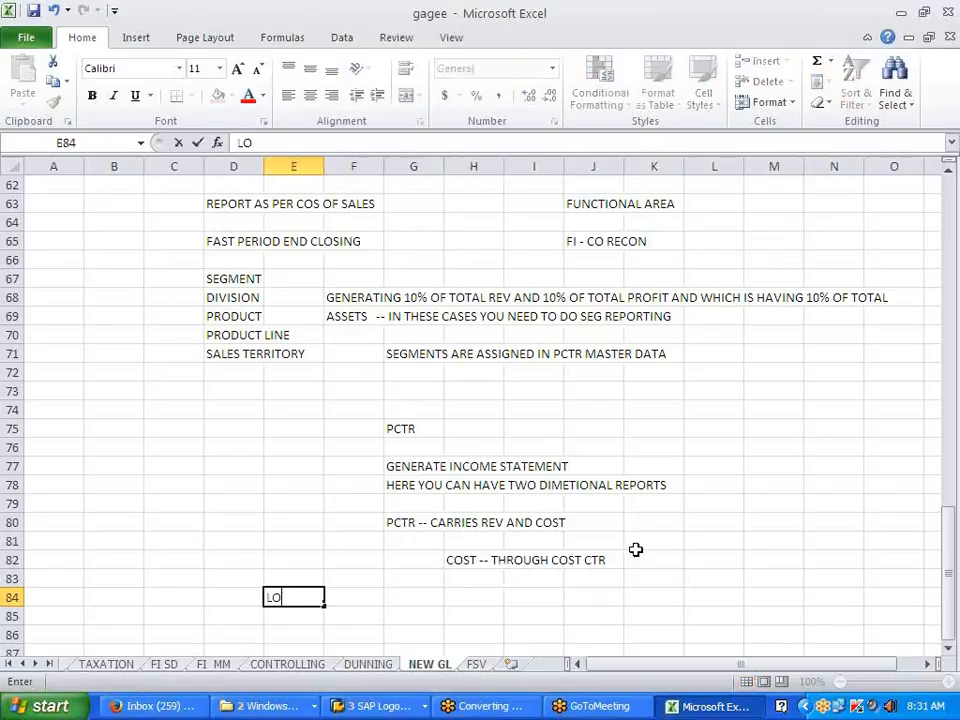
type("GISTIC ---")
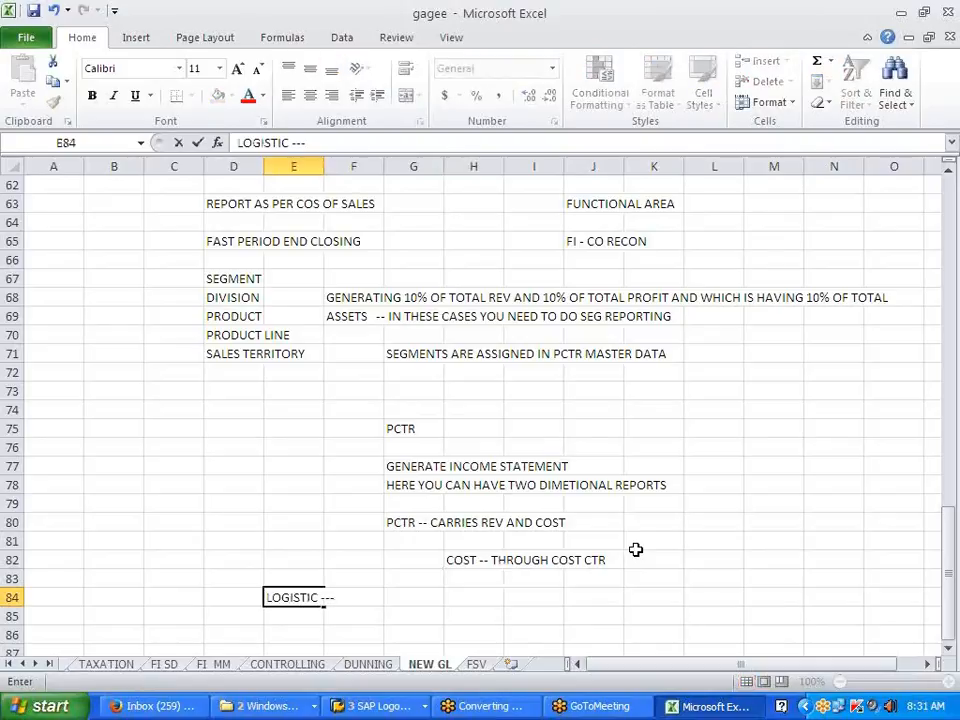
type(" PCTR -- ASSI")
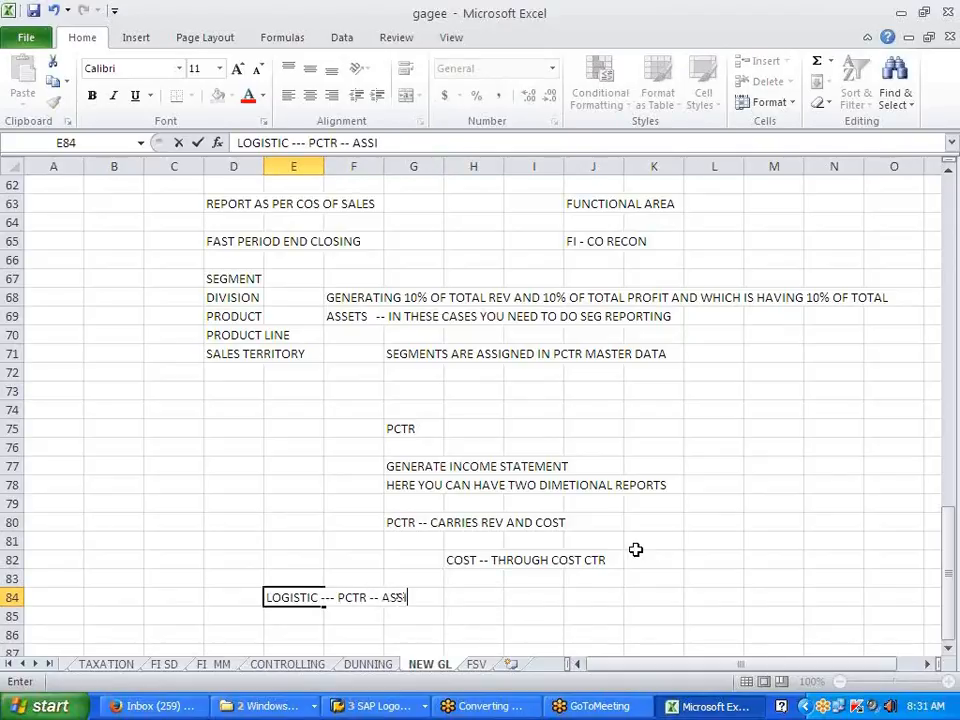
type("GNED I")
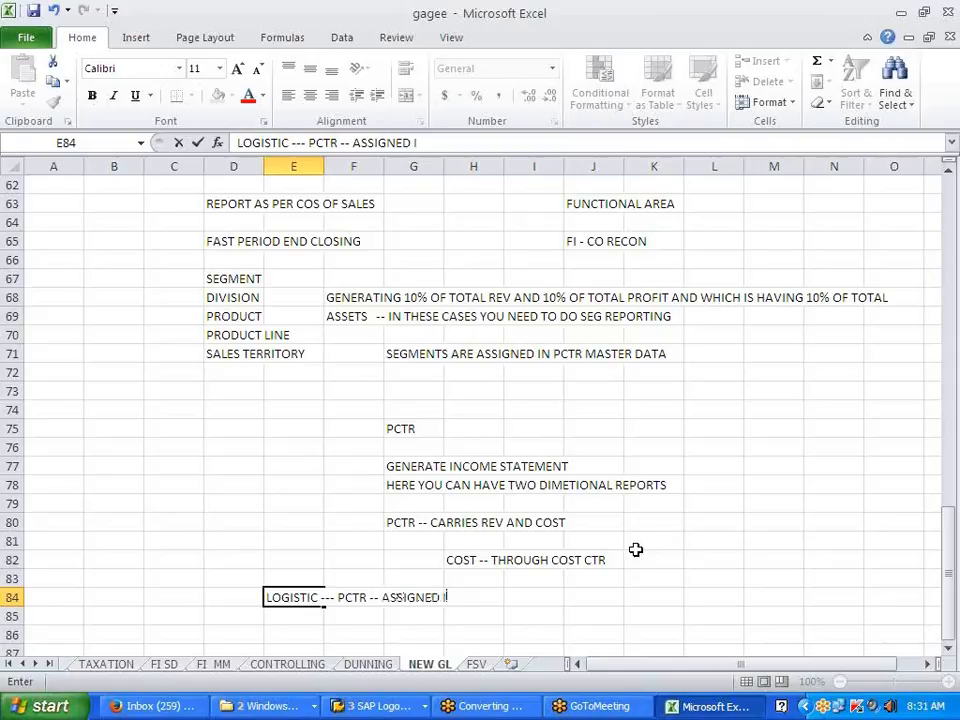
type("N THE MATER")
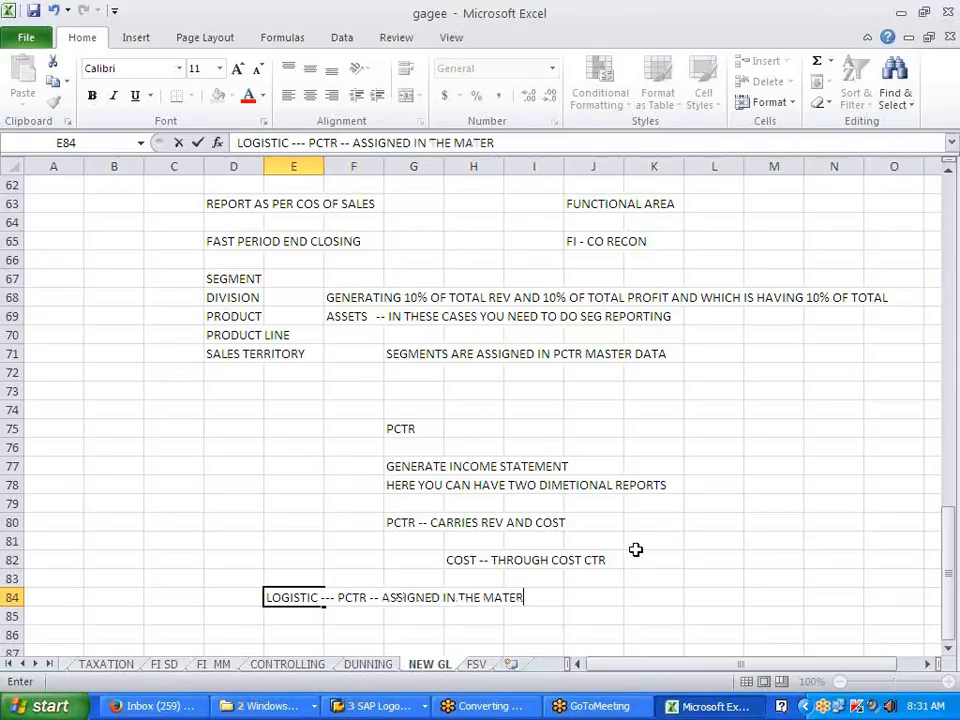
type("I")
type("LA M")
key("BackSpace")
key("BackSpace")
key("BackSpace")
key("BackSpace")
type("AL MASTER")
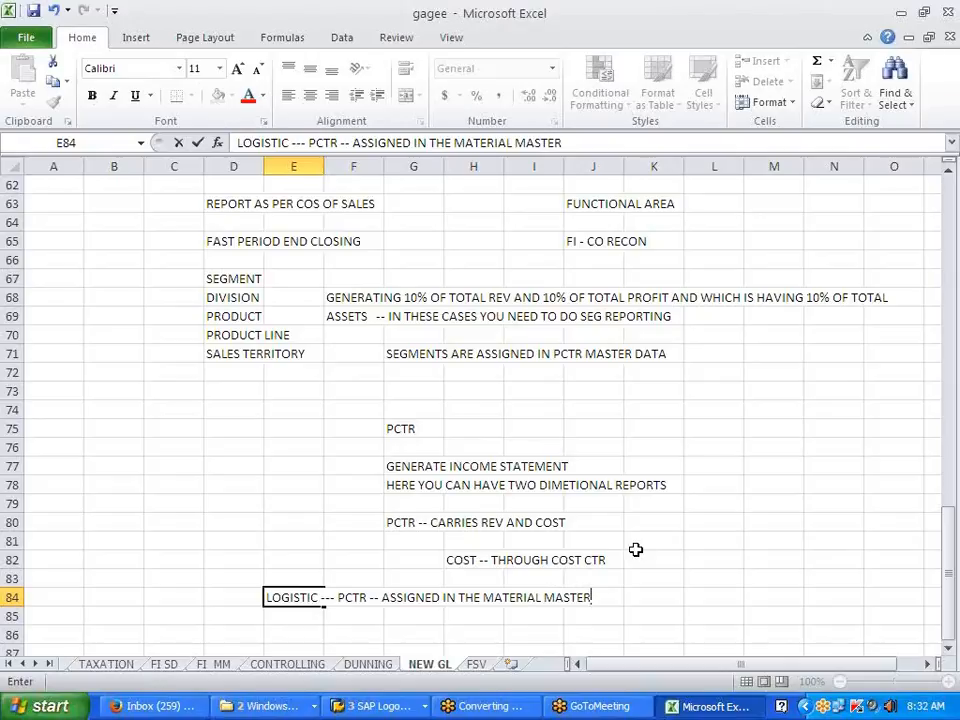
Step: Enter the note FIN -- COST CTR in cell E86, below the logistic note
key("Return")
key("Return")
type("F")
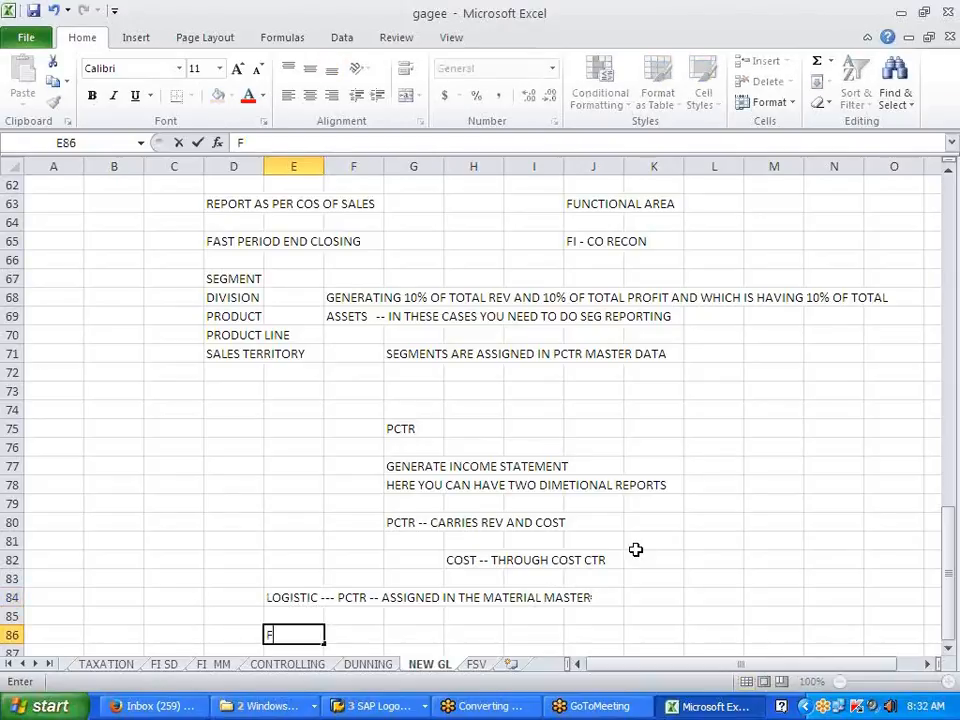
type("IN -- COST CTR")
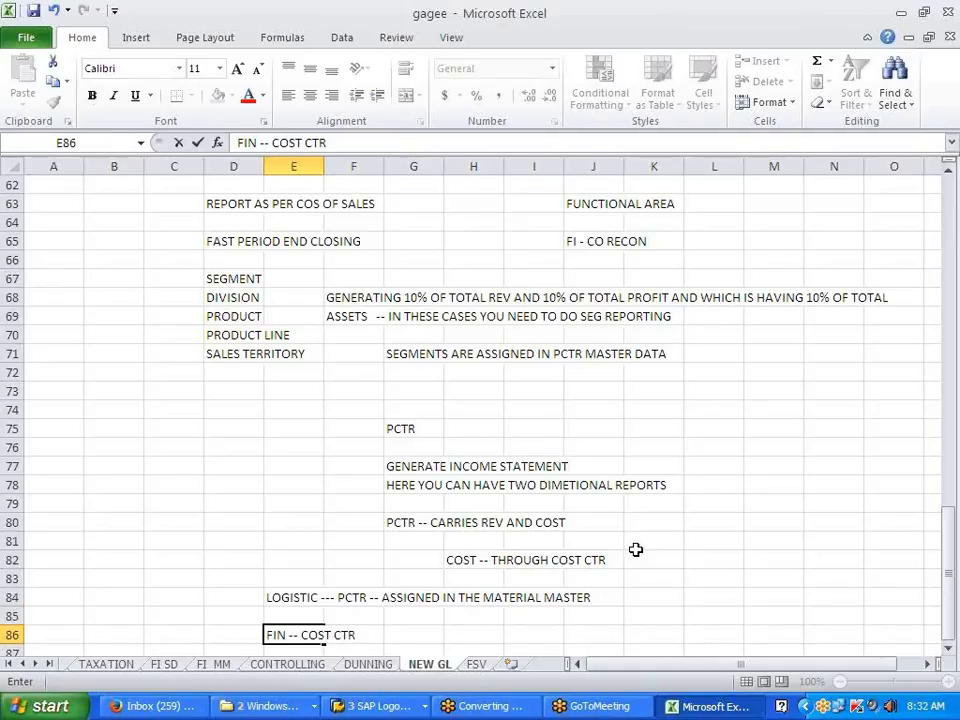
scroll(648, 547, "down", 1)
left_click(533, 616)
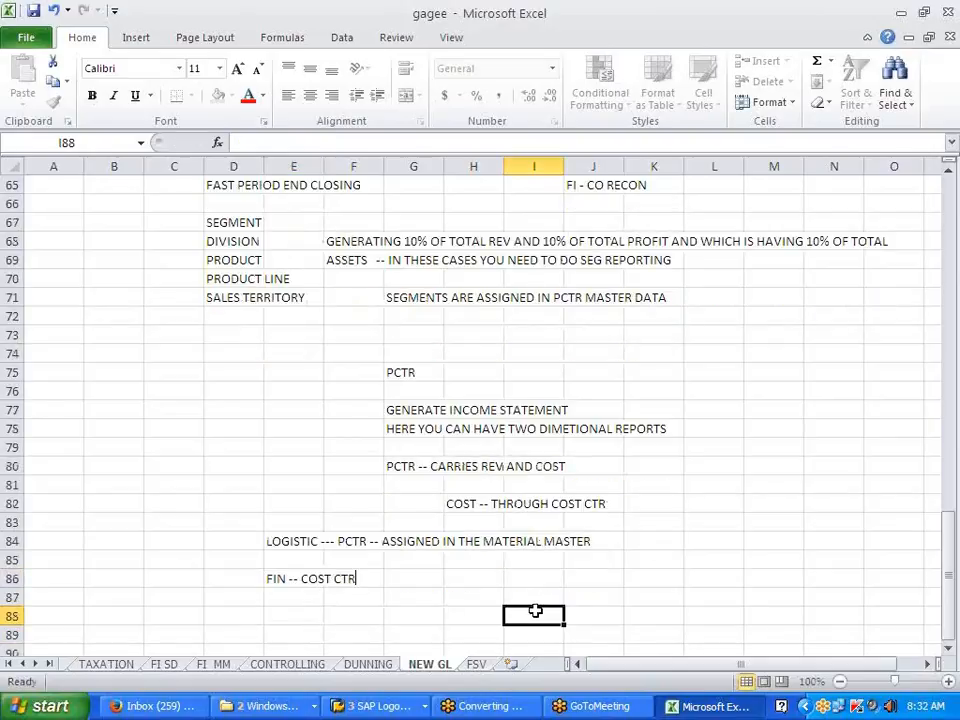
Step: Enter PCTR --- in cell E88 and list PLANT, PRODUCT and REGION beside it in cells F88 to F90
left_click(304, 621)
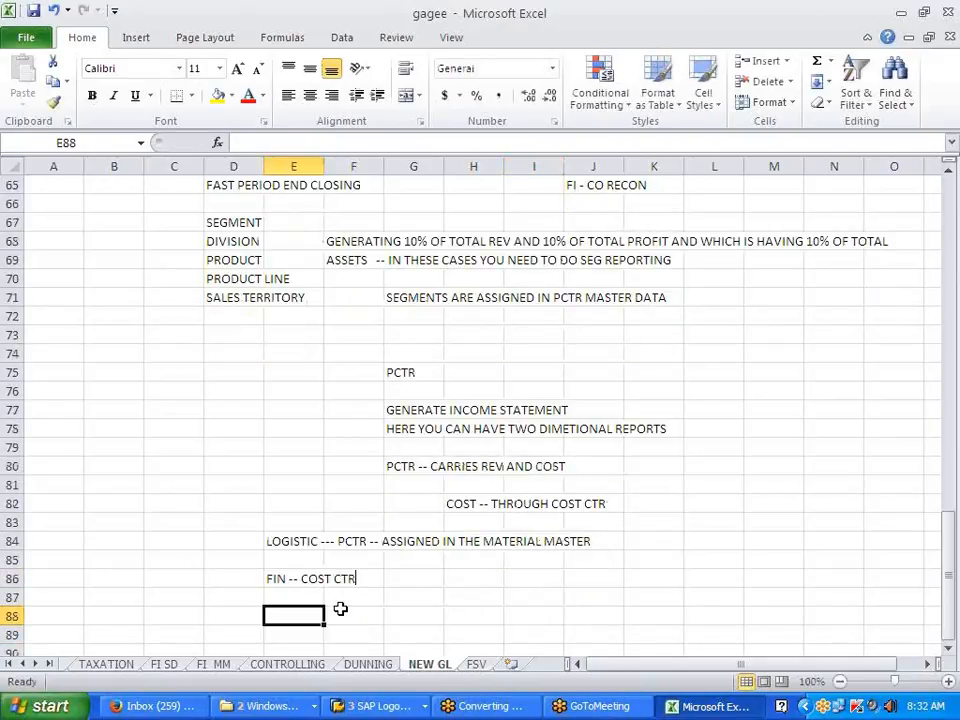
type("PCTR ")
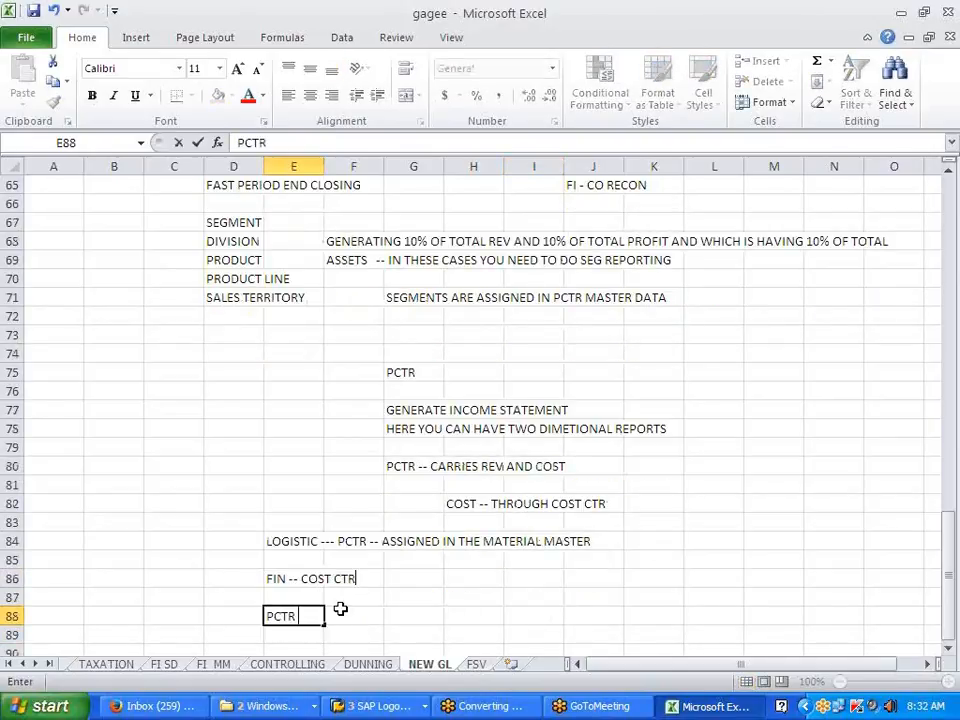
type("---")
left_click(340, 608)
type("PLANT")
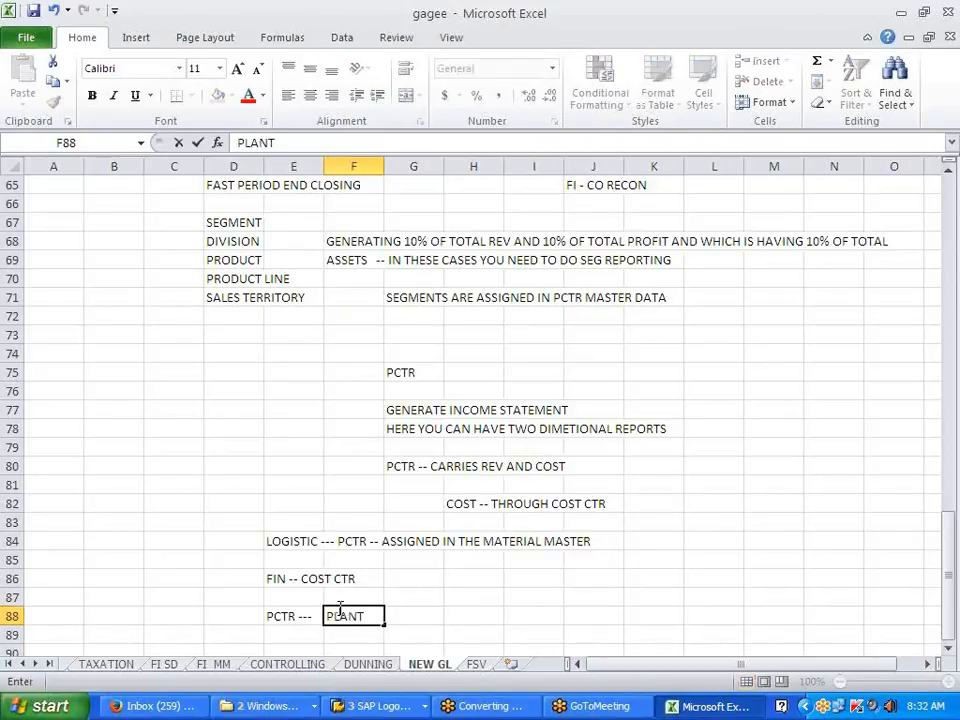
key("Return")
type("PRODUCT")
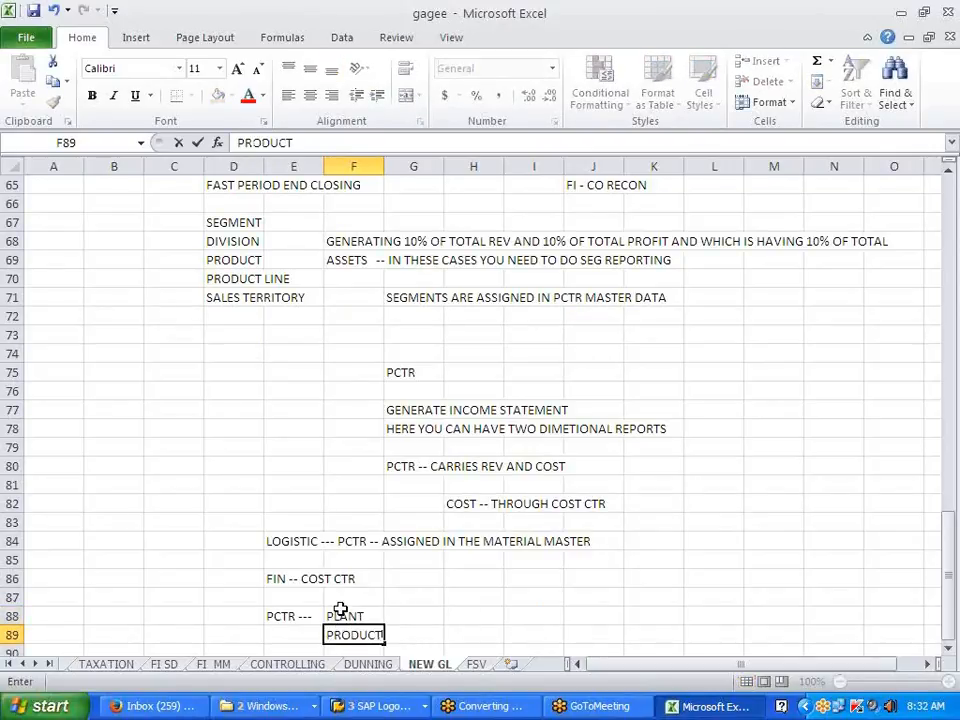
key("Return")
type("REGION")
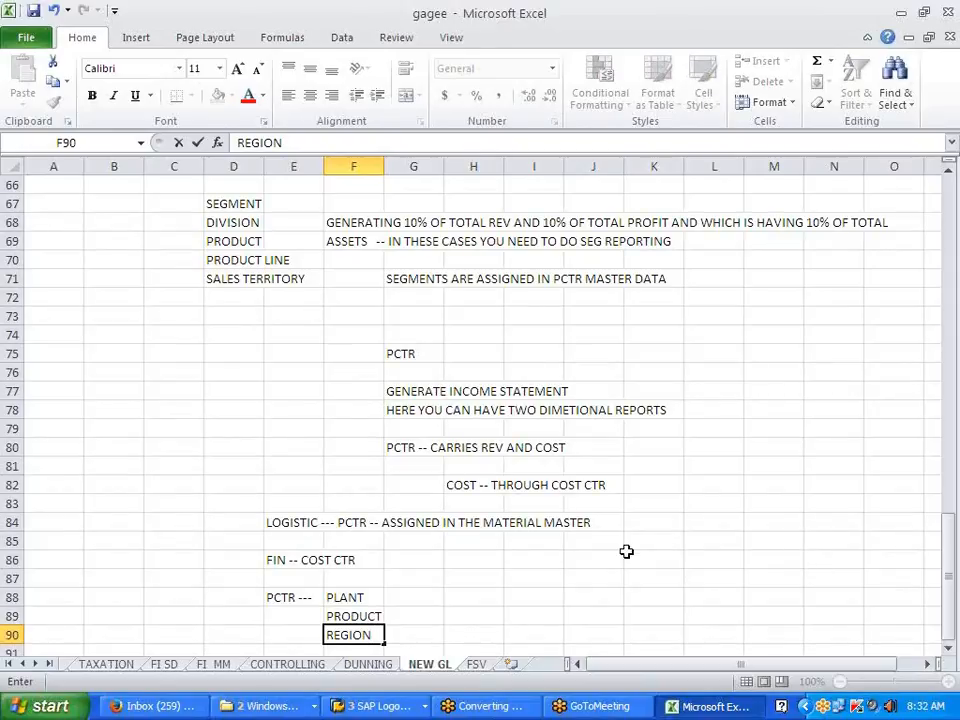
left_click(627, 555)
Step: Enter the example heading AUTOMOBILE in cell E92, below the profit center list
scroll(609, 557, "down", 2)
left_click(302, 562)
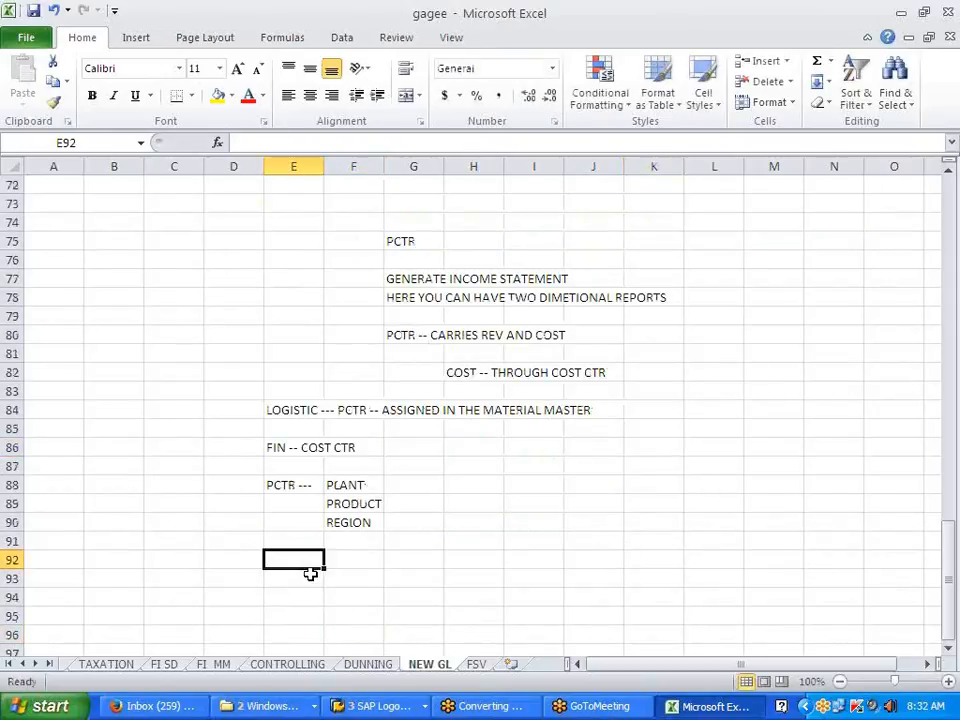
type("AUTOMOBILE")
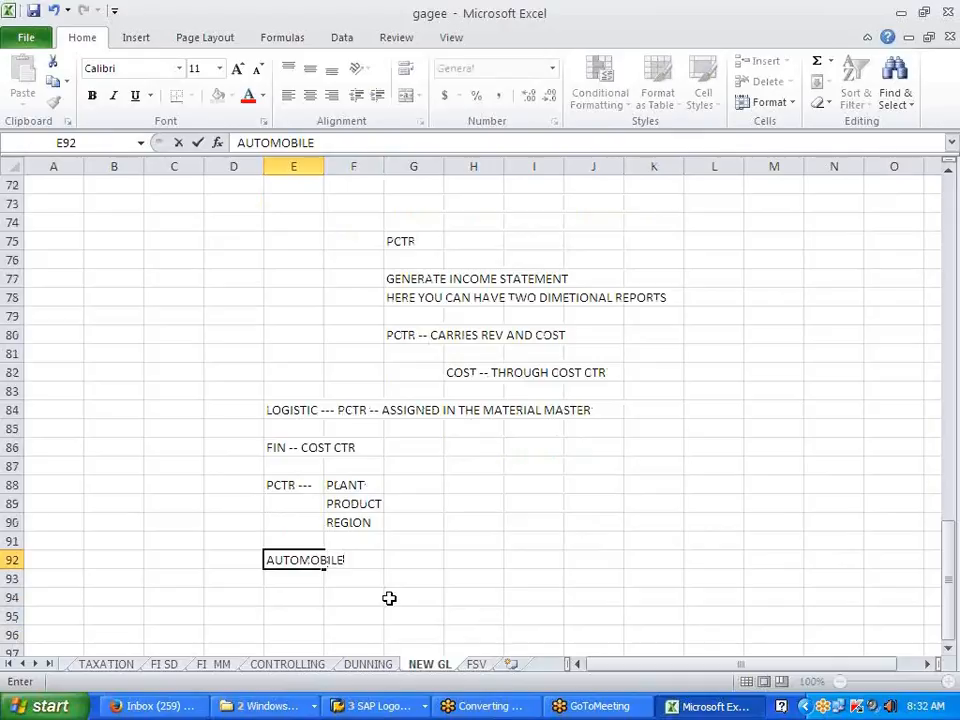
key("Return")
key("Return")
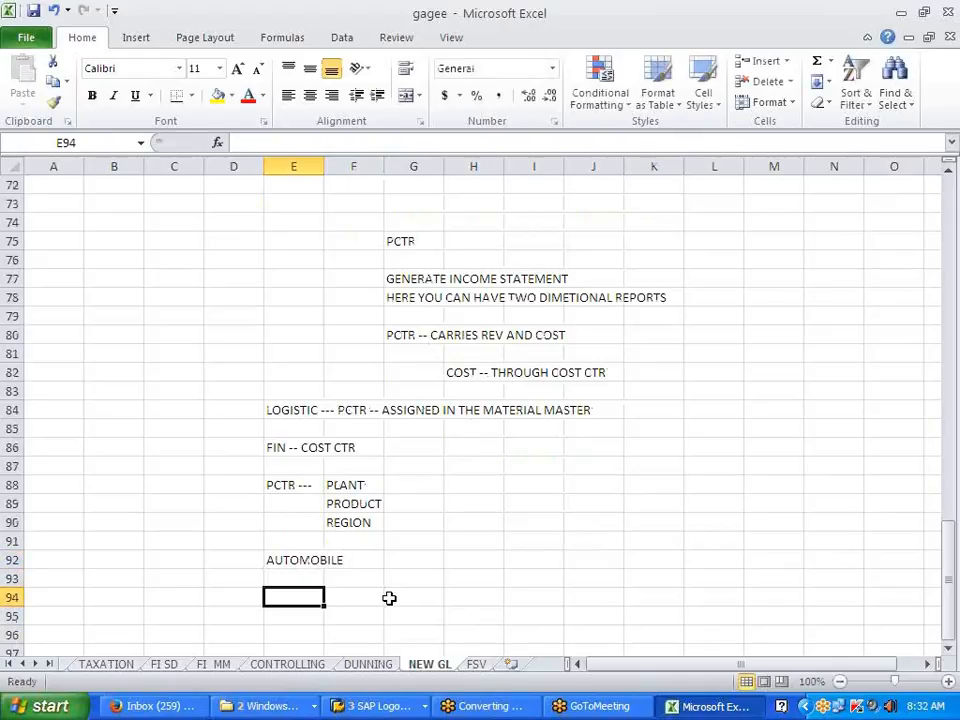
Step: Fill row 94 under the automobile heading with BIKES in E94, CARS in F94 and PCTR in G94
type("BILES")
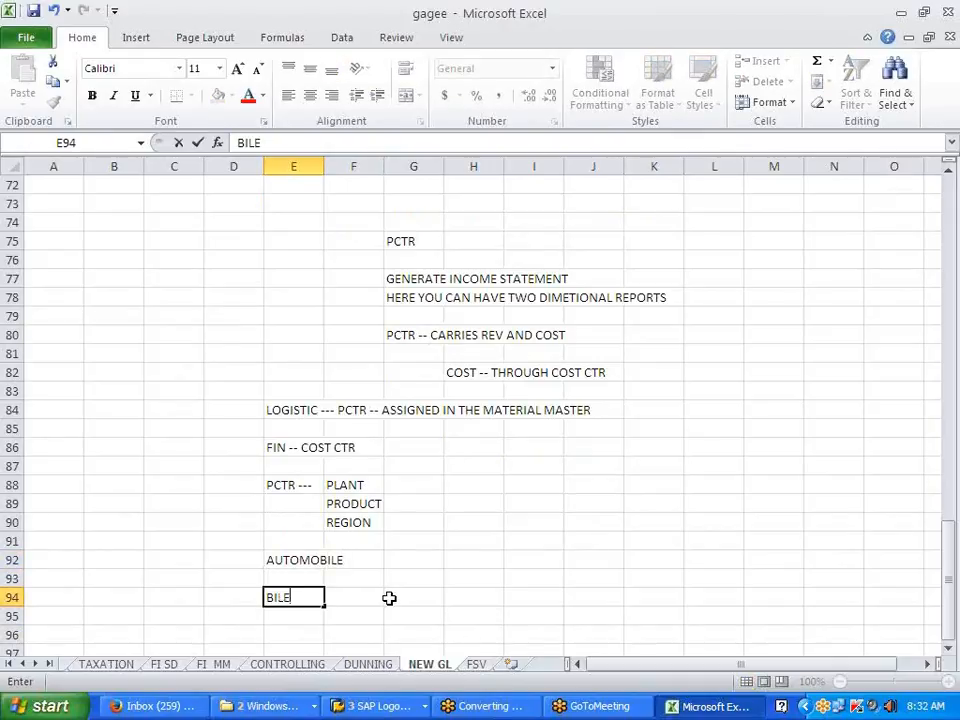
key("BackSpace")
key("BackSpace")
key("BackSpace")
type("KES!")
key("Tab")
type("CA")
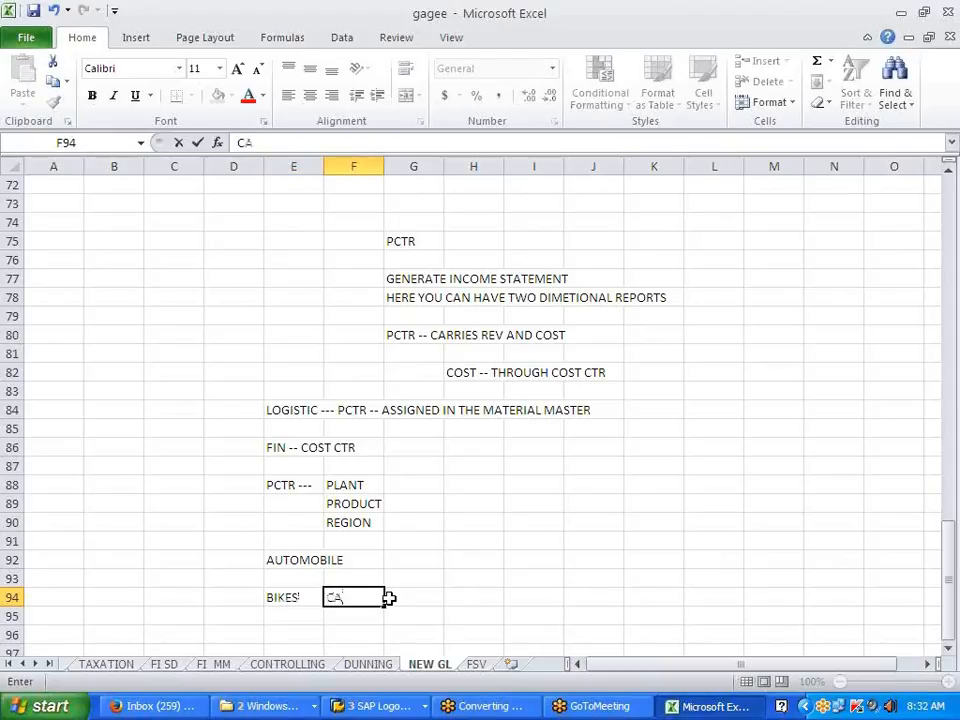
type("RS!")
key("Tab")
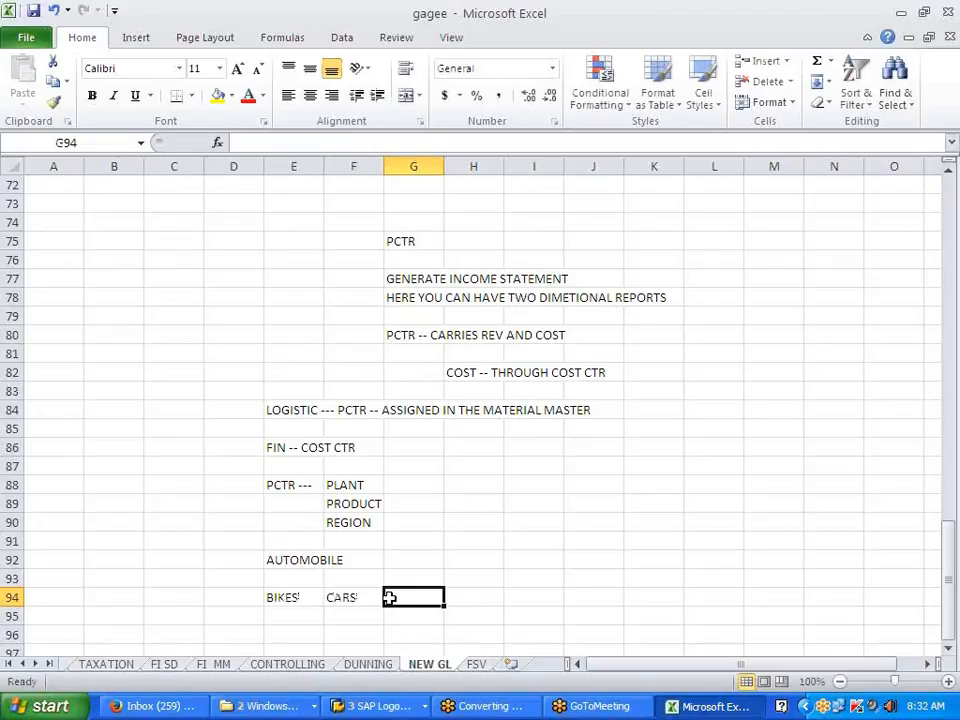
type("PCTR")
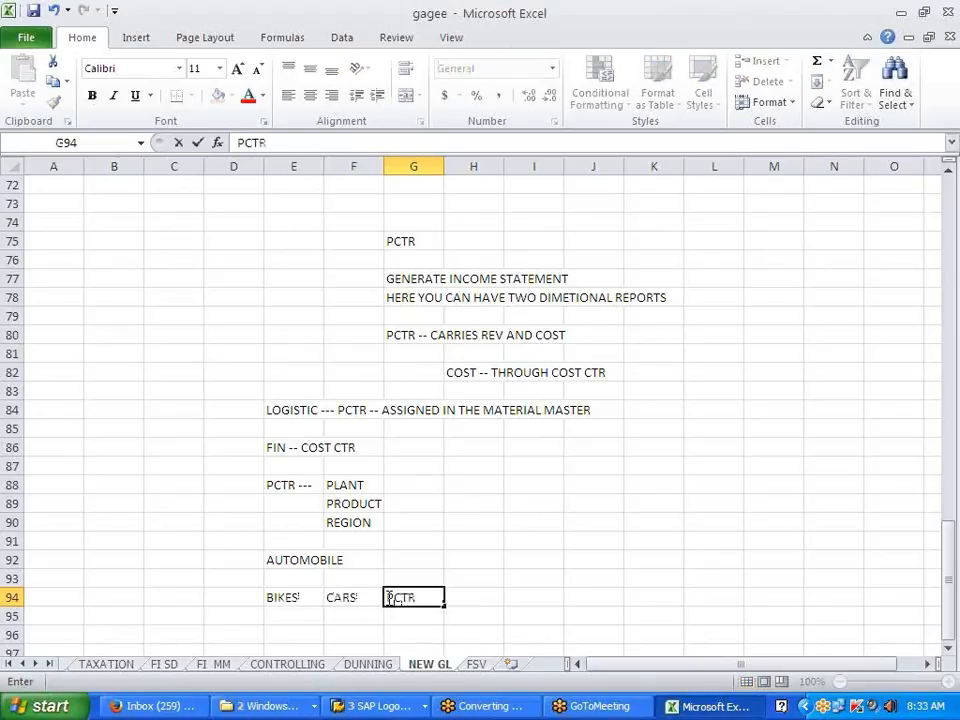
key("Return")
Step: List the locations DELHI, MUMBAI and CHENNAI in cells E96 to E98
key("Left")
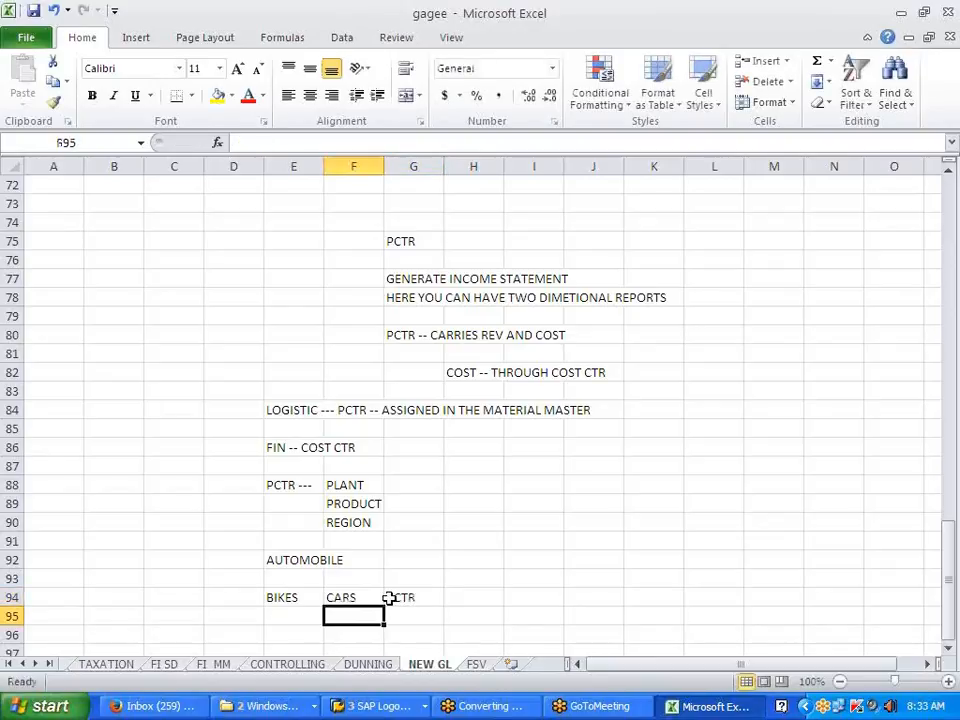
key("Down")
key("Left")
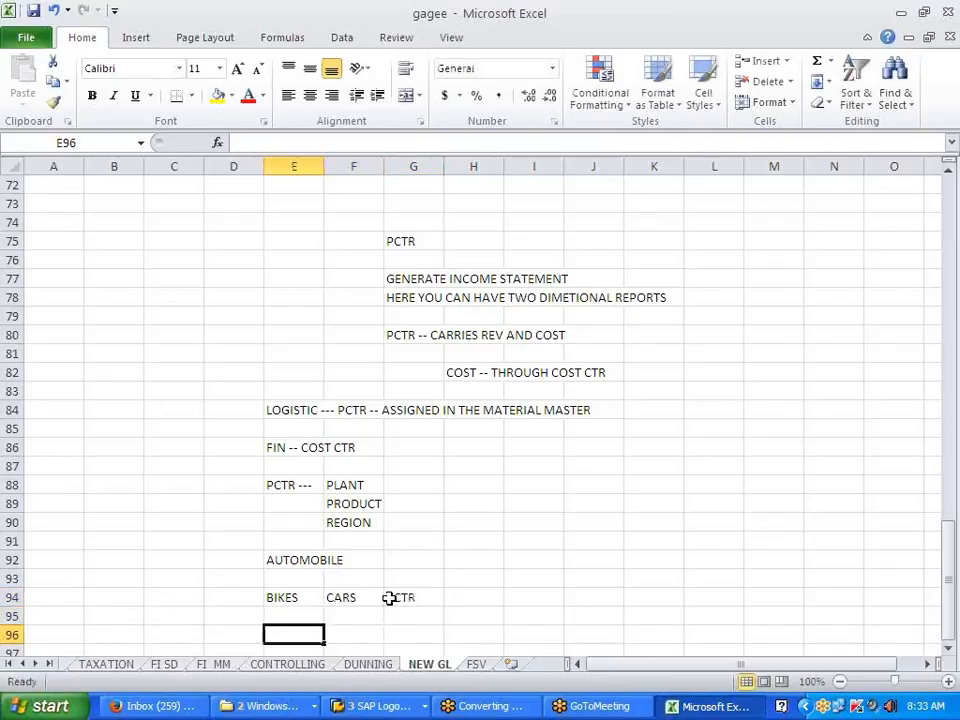
type("DELHI")
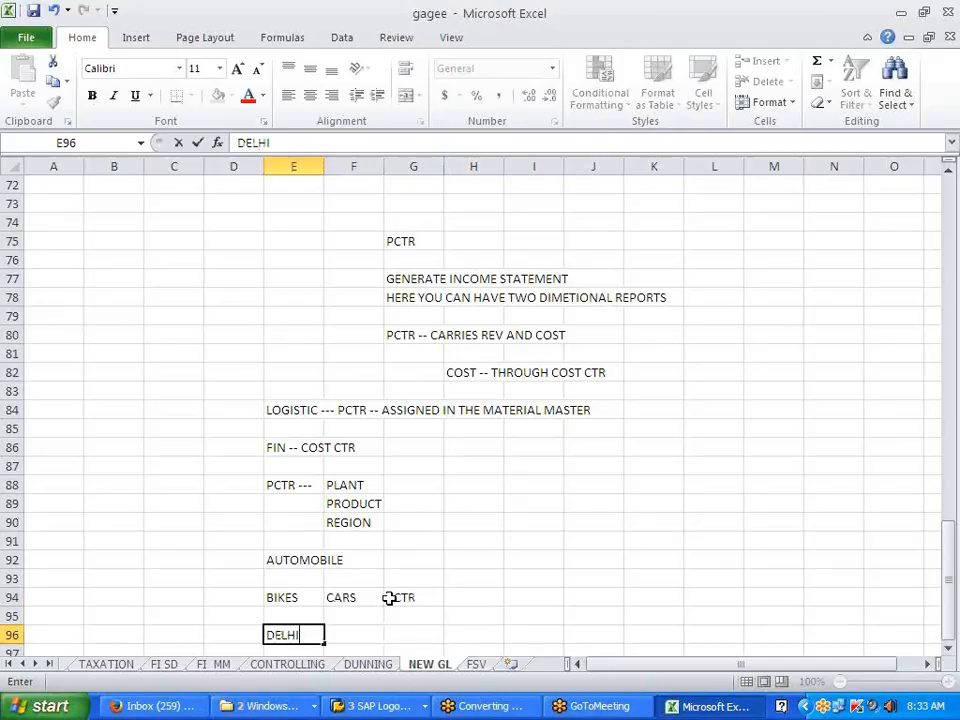
key("Return")
type("MUMBAI")
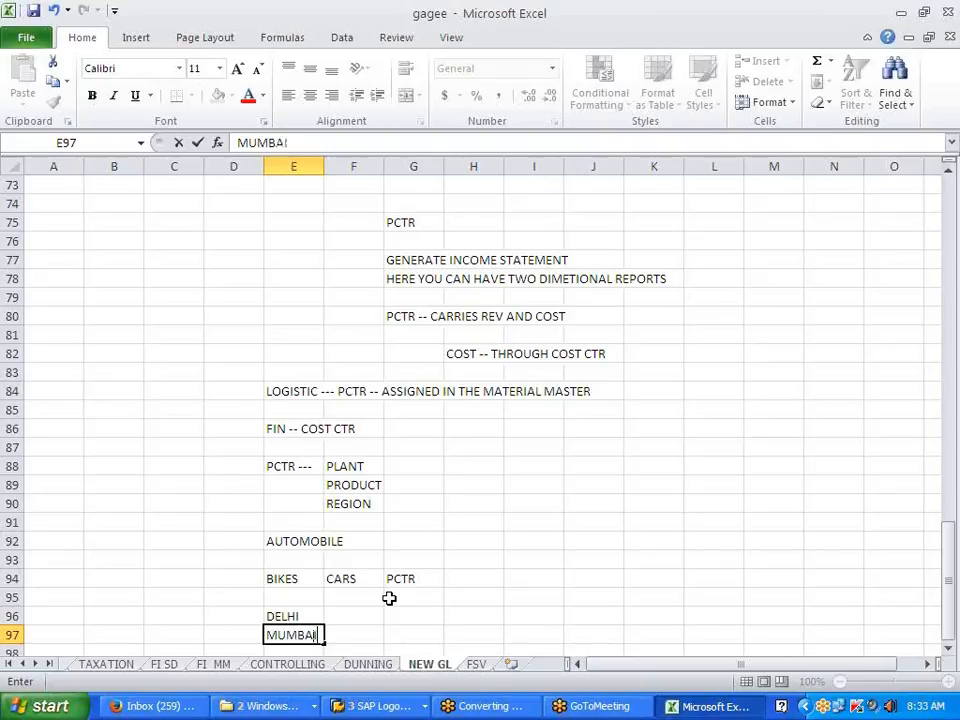
key("Return")
type("CHENNAI")
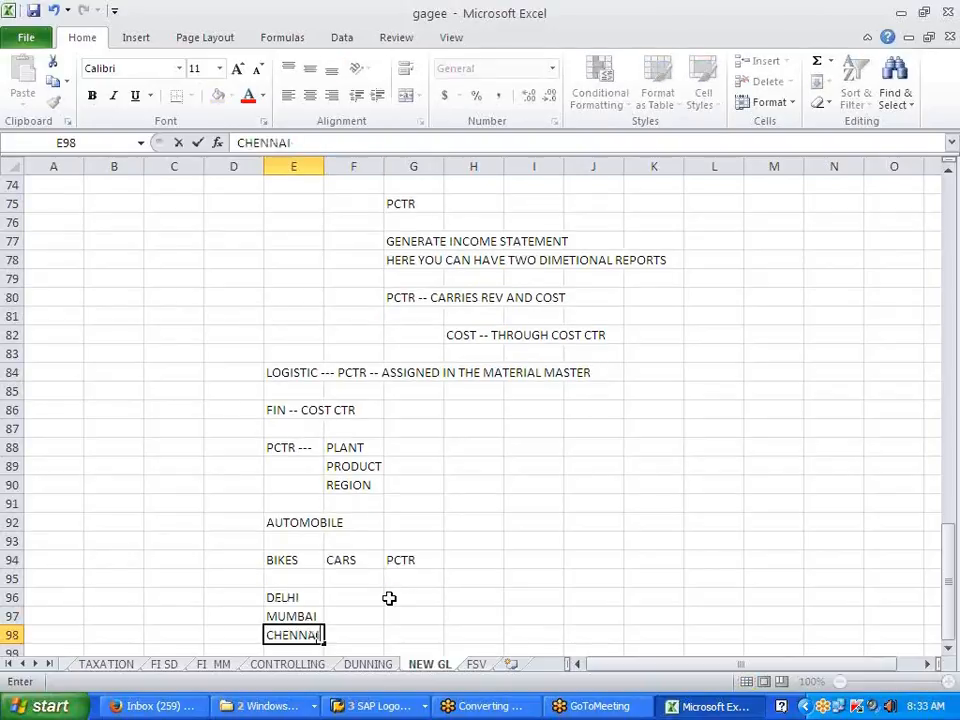
key("Tab")
Step: Enter the label SEGMENTS in cell F97, next to MUMBAI
key("Up")
type("SEGMAN")
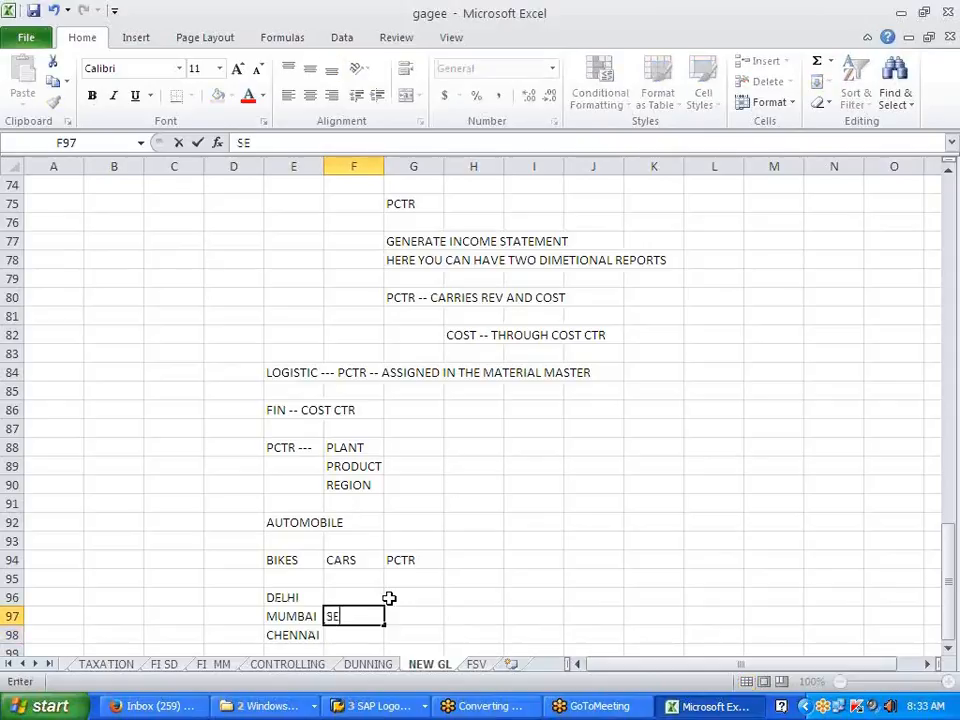
key("BackSpace")
key("BackSpace")
type("ENTS")
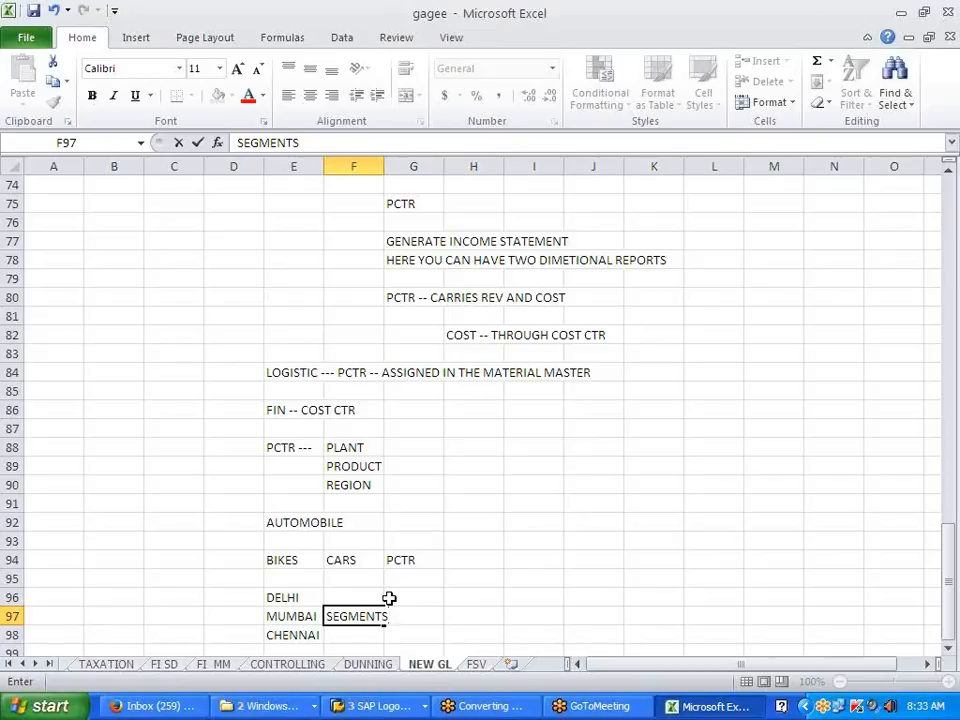
left_click(612, 505)
Step: Enter the segment examples MFG in cell G96 and SERV in cell G97
scroll(624, 512, "down", 1)
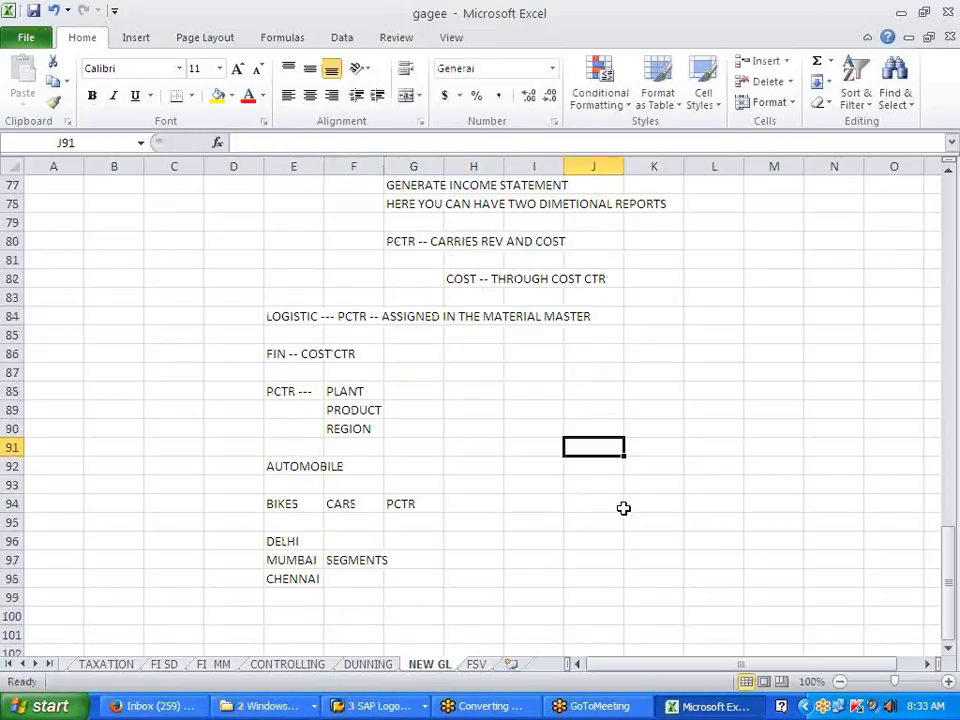
left_click(362, 563)
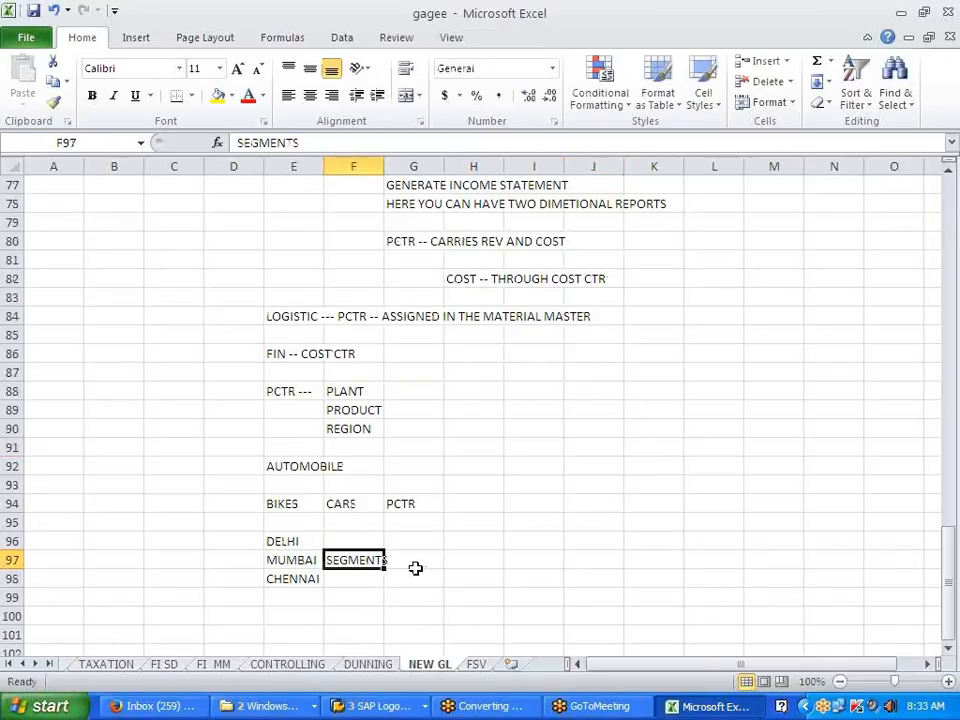
left_click(429, 547)
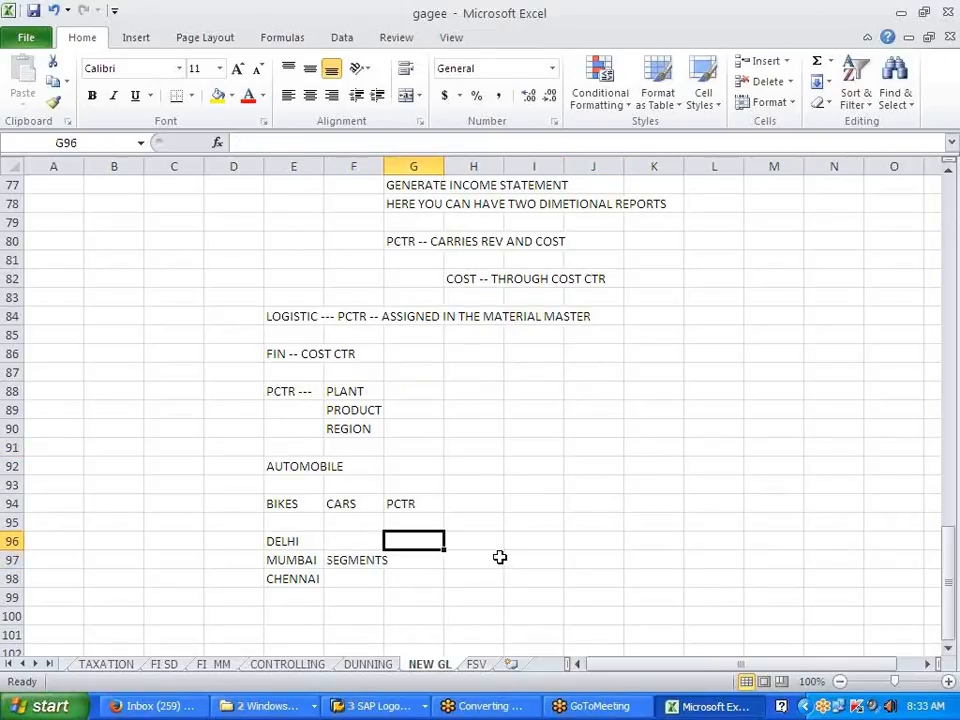
type("MFG")
key("Return")
type("SERV")
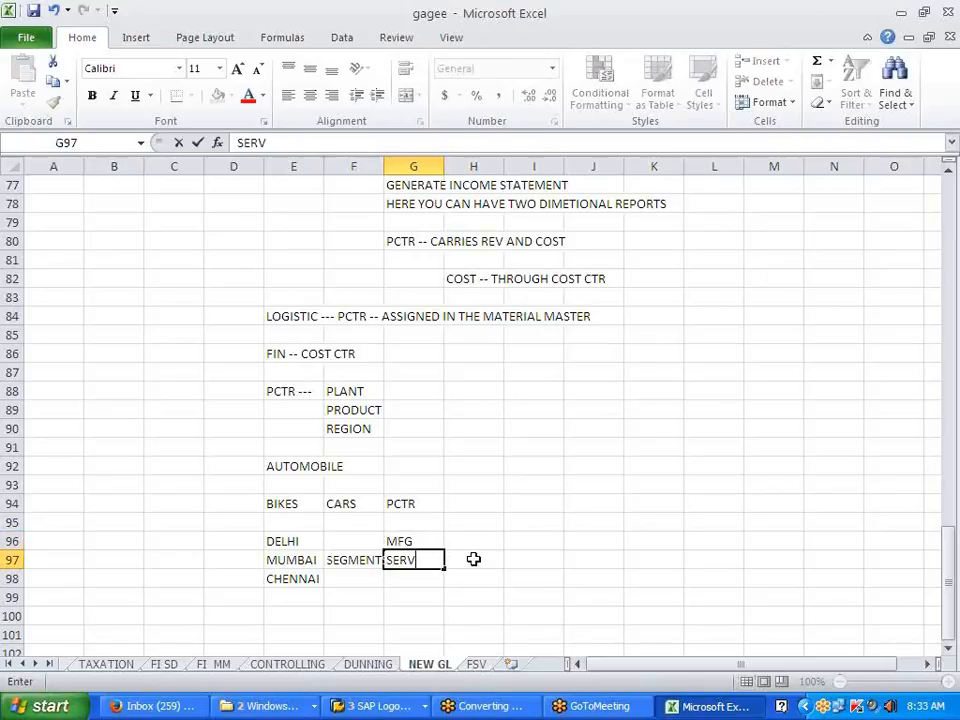
left_click(479, 560)
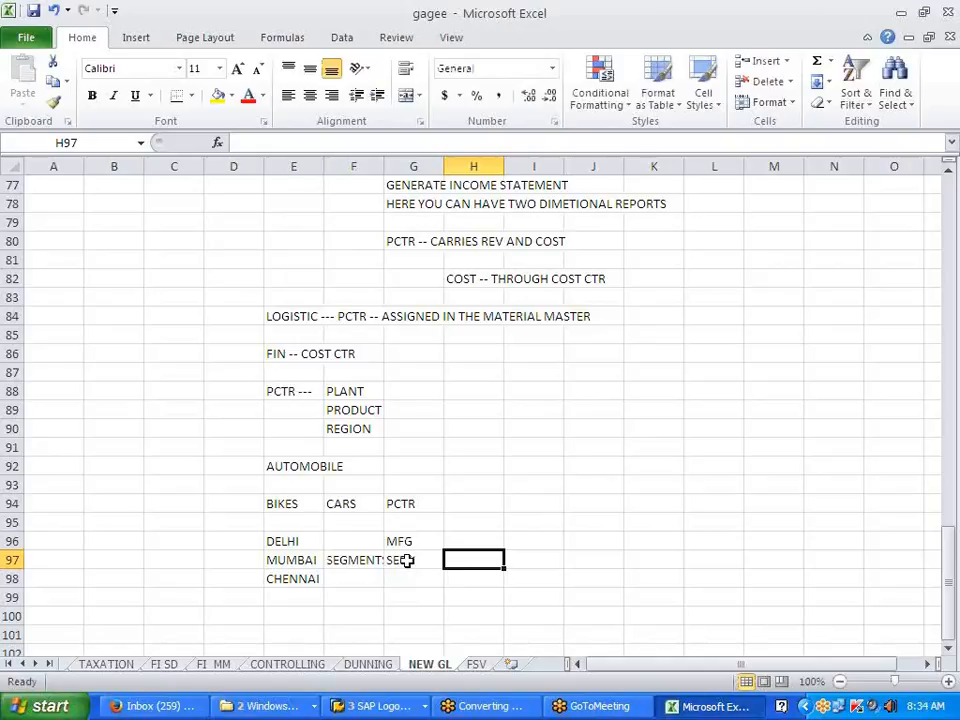
Step: Add the profit center examples INDICA in cell H94 and TATA SAFARI in cell I94
left_click(418, 506)
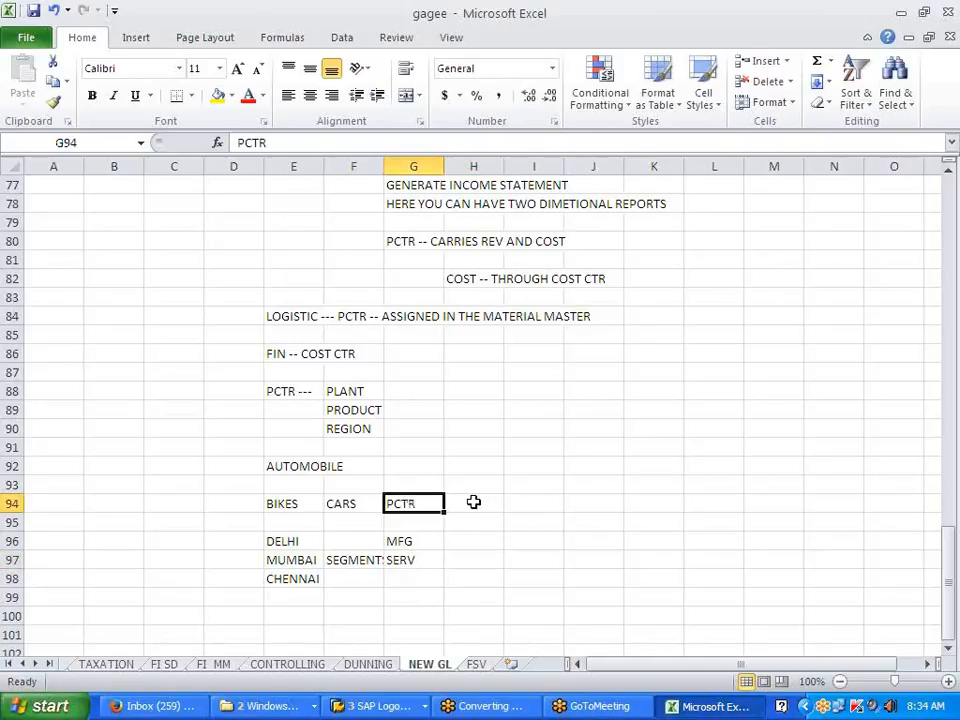
left_click(471, 503)
type("INDICA")
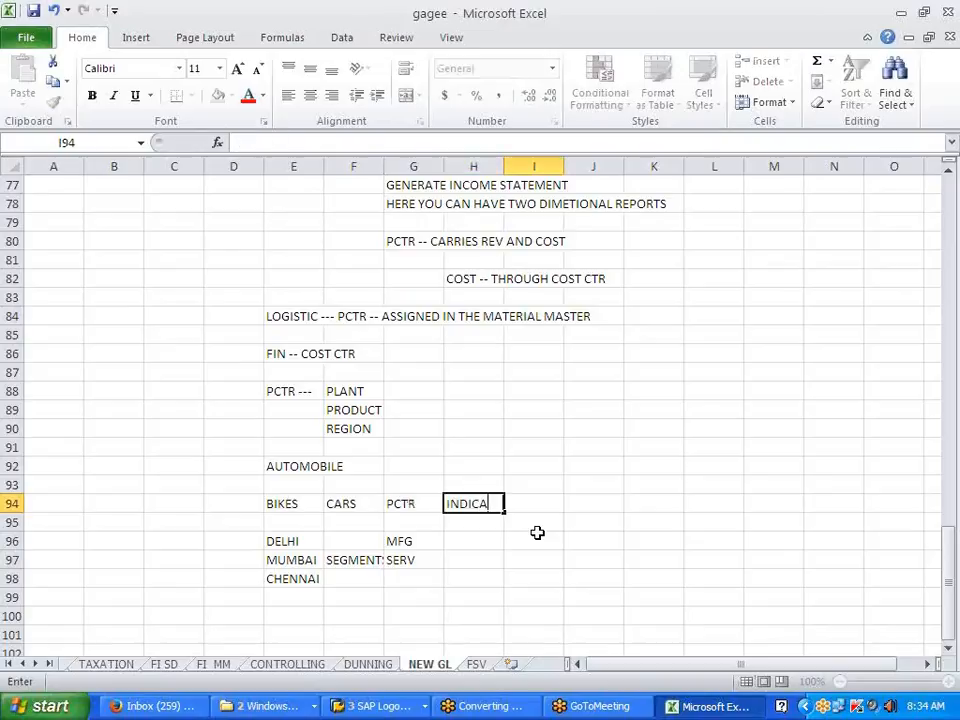
key("Tab")
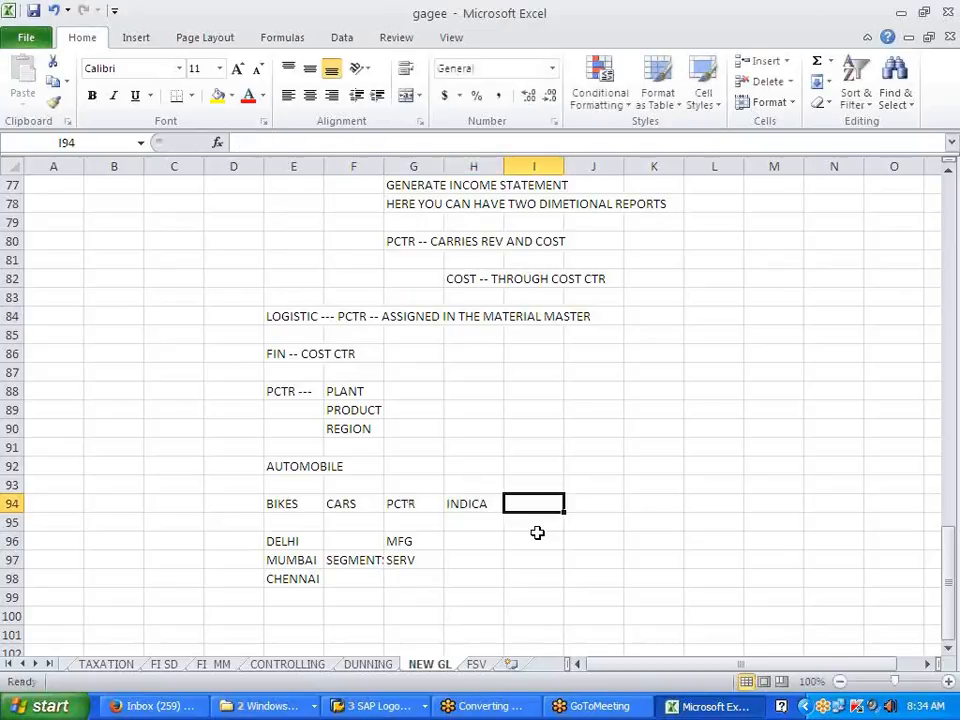
type("TATA AFAR")
key("BackSpace")
key("BackSpace")
key("BackSpace")
key("BackSpace")
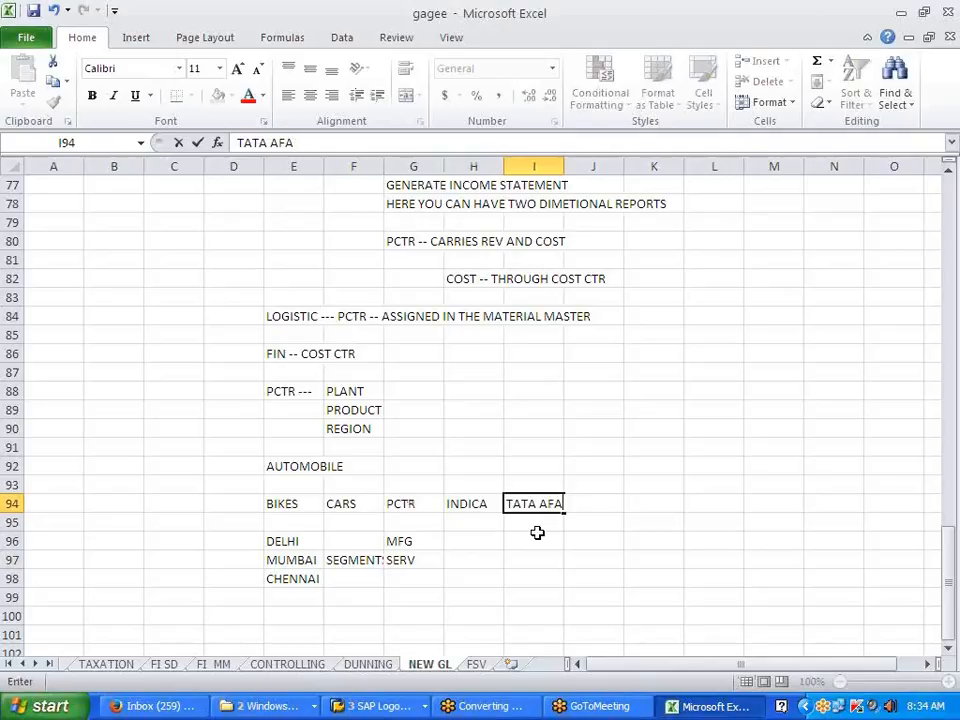
type("SAFARI")
left_click(539, 555)
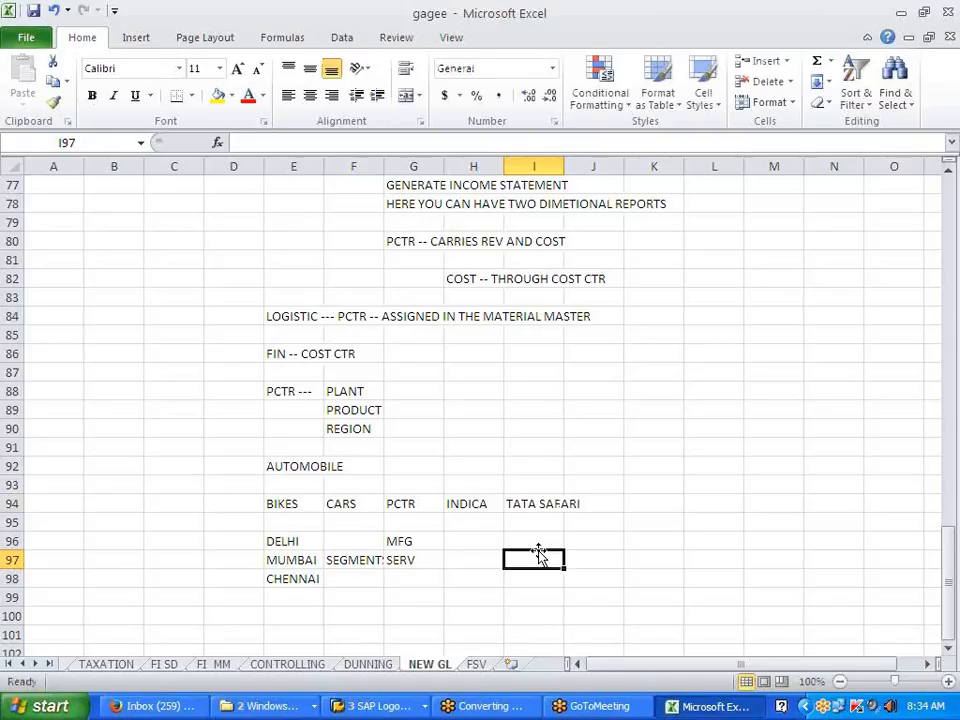
left_click_drag(274, 541, 274, 580)
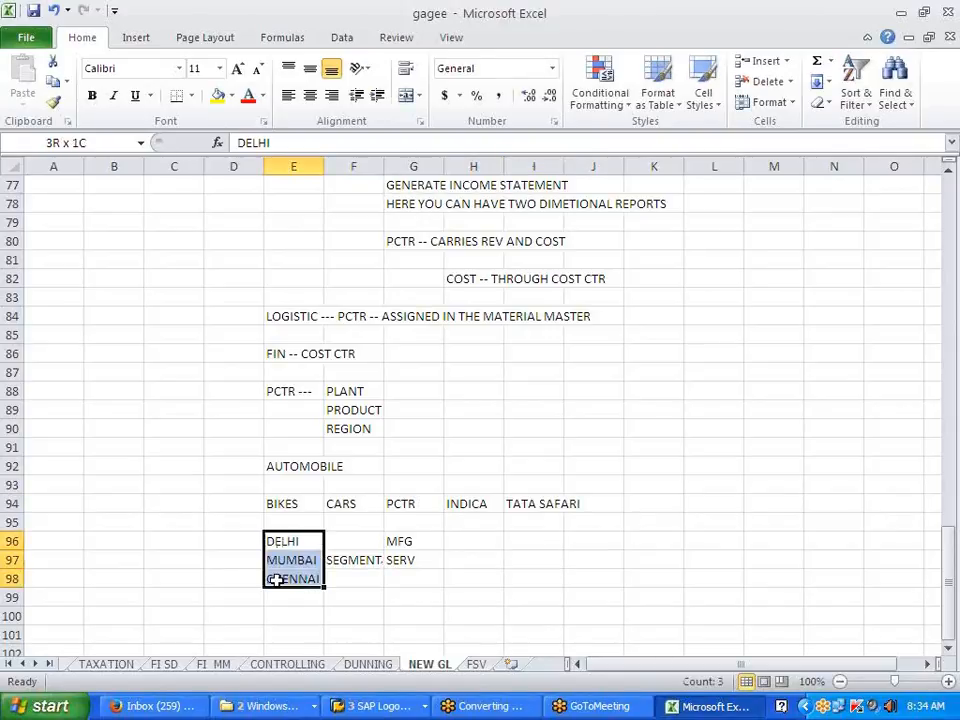
left_click(638, 597)
left_click(417, 546)
left_click(422, 557)
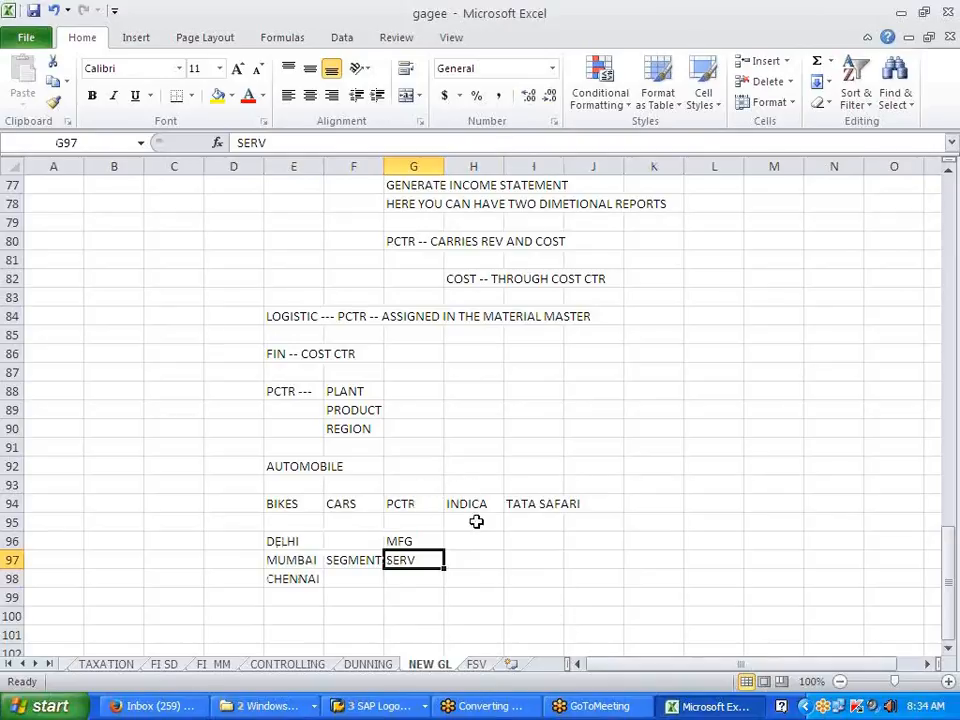
left_click(571, 568)
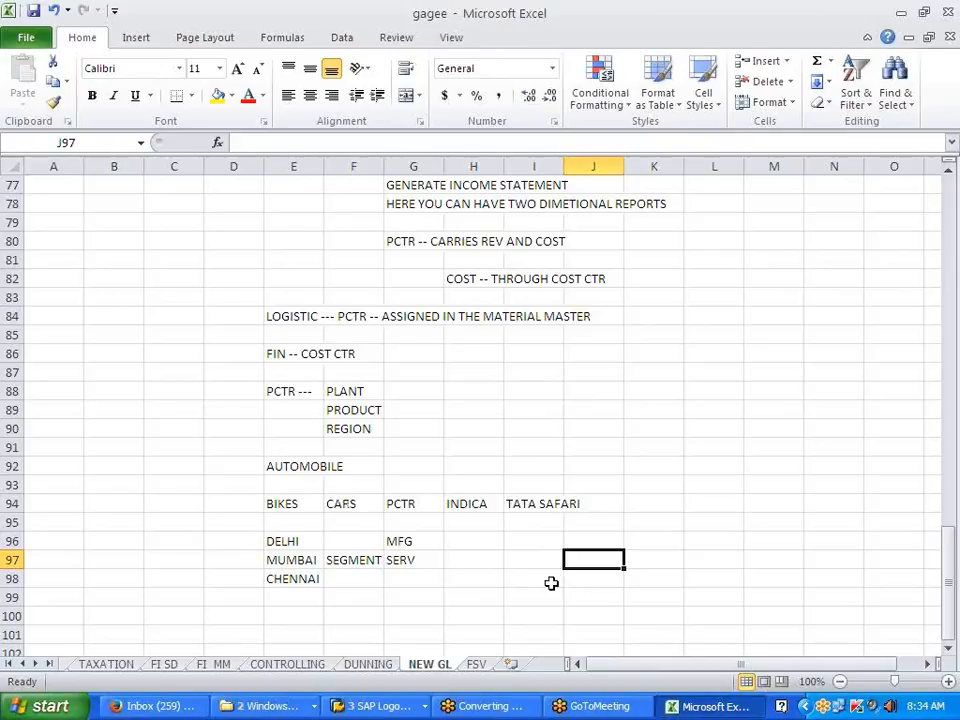
Step: Switch to the SAP Display IMG window and collapse the Financial Accounting, Definition and Enterprise Structure nodes
left_click(378, 706)
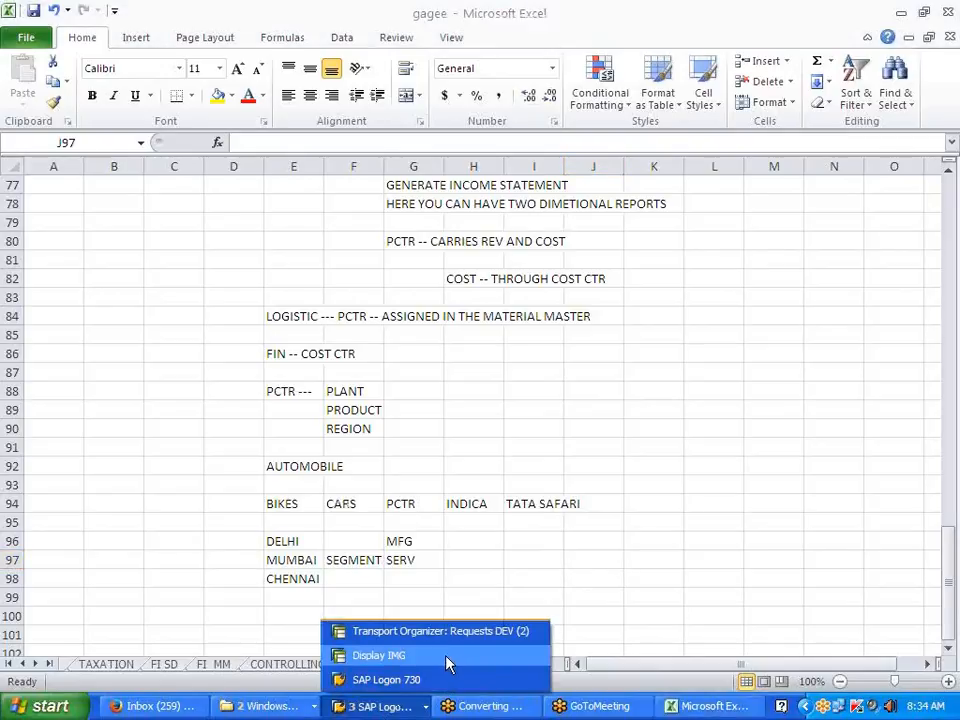
left_click(430, 658)
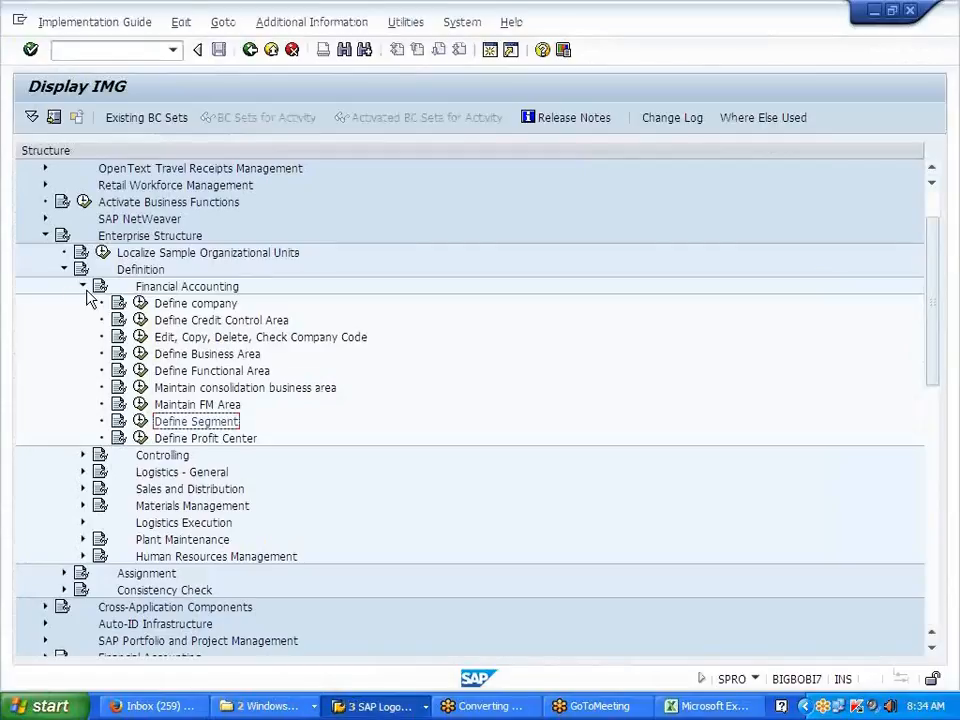
left_click(83, 286)
left_click(64, 269)
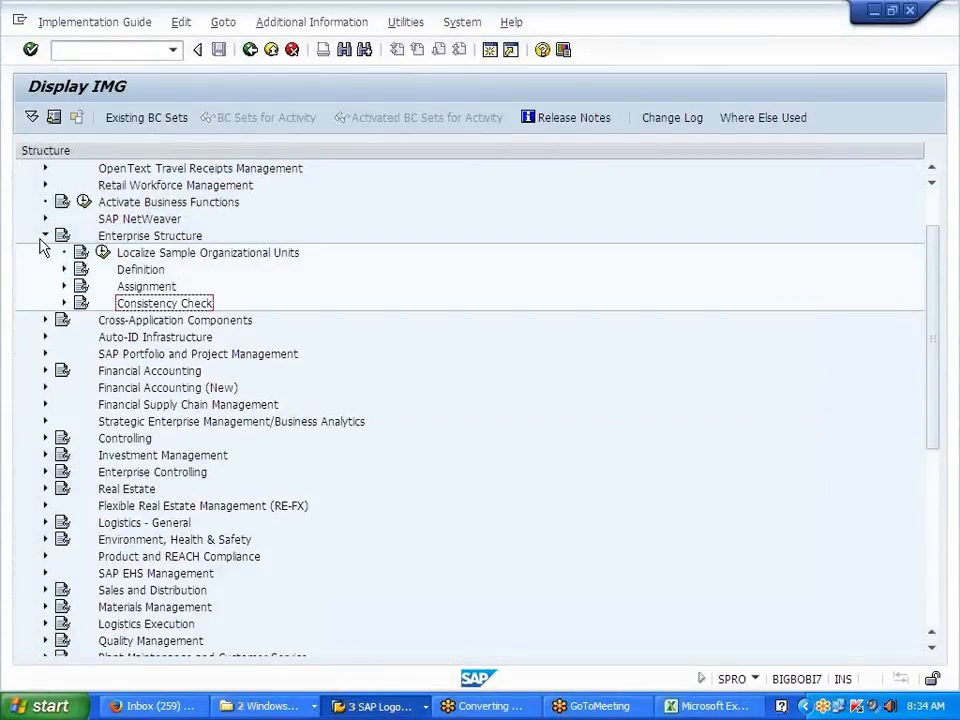
left_click(45, 235)
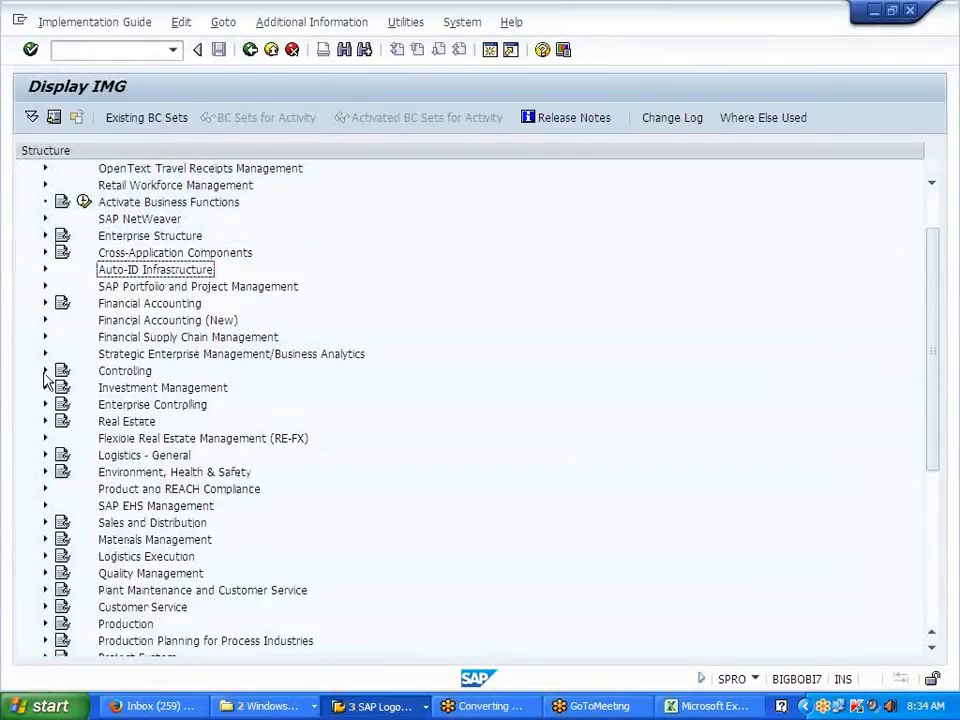
Step: Save J700 as the controlling area through Controlling, Profit Center Accounting, Basic Settings, Set Controlling Area
left_click(45, 372)
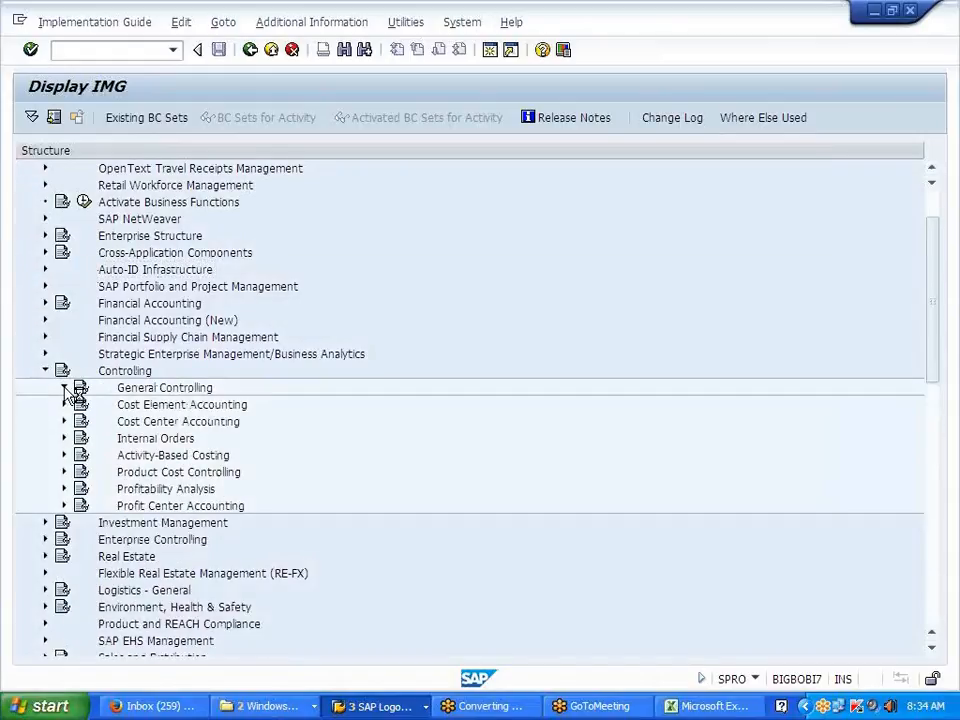
left_click(64, 388)
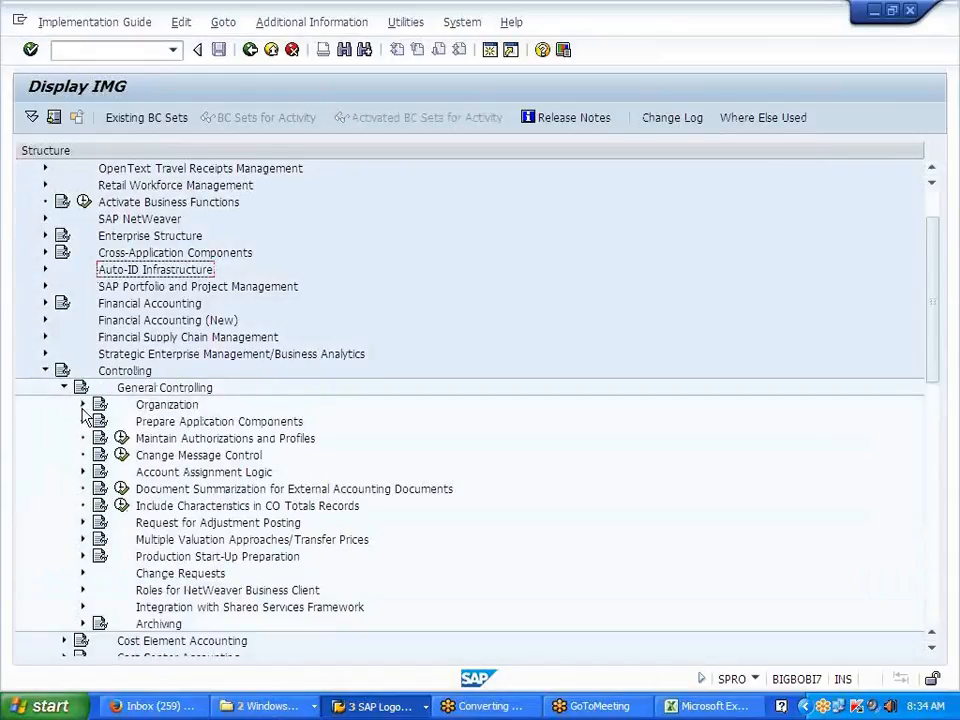
left_click(64, 388)
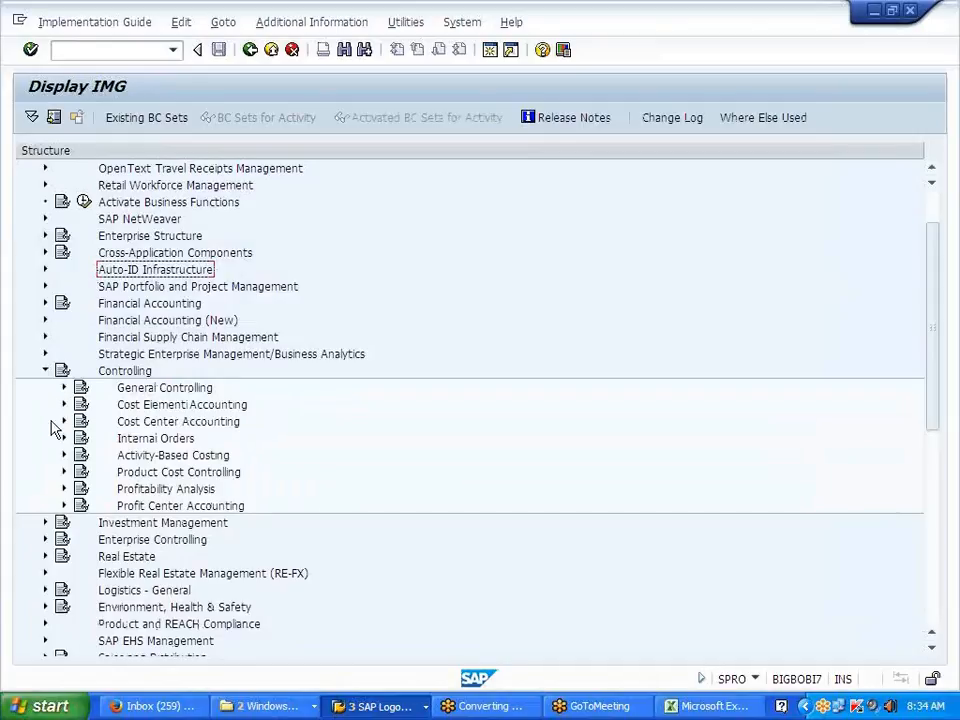
left_click(64, 505)
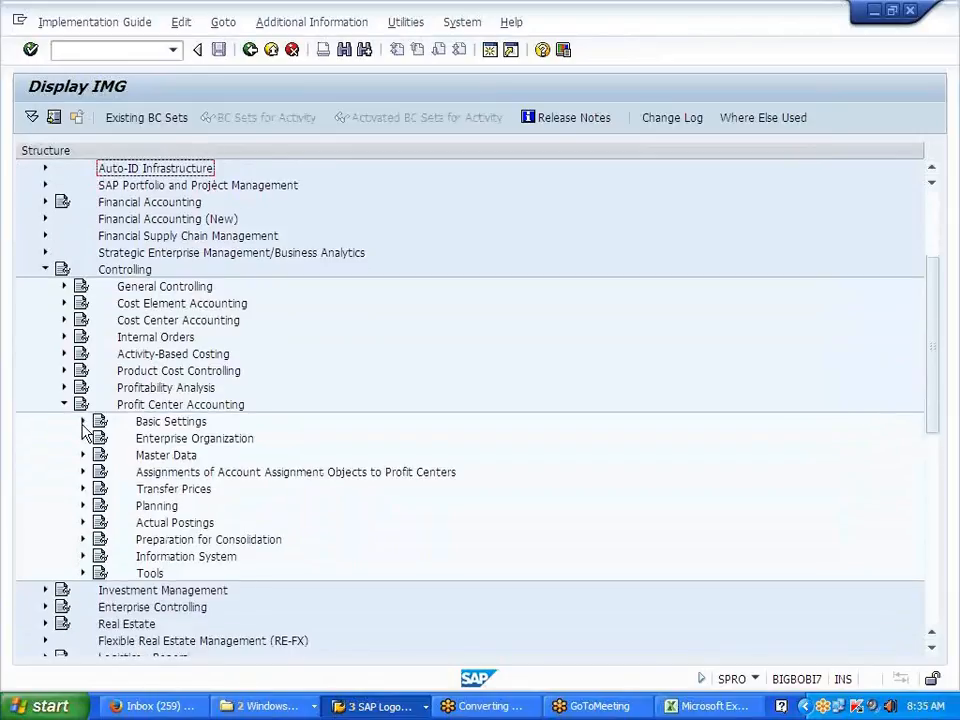
left_click(83, 421)
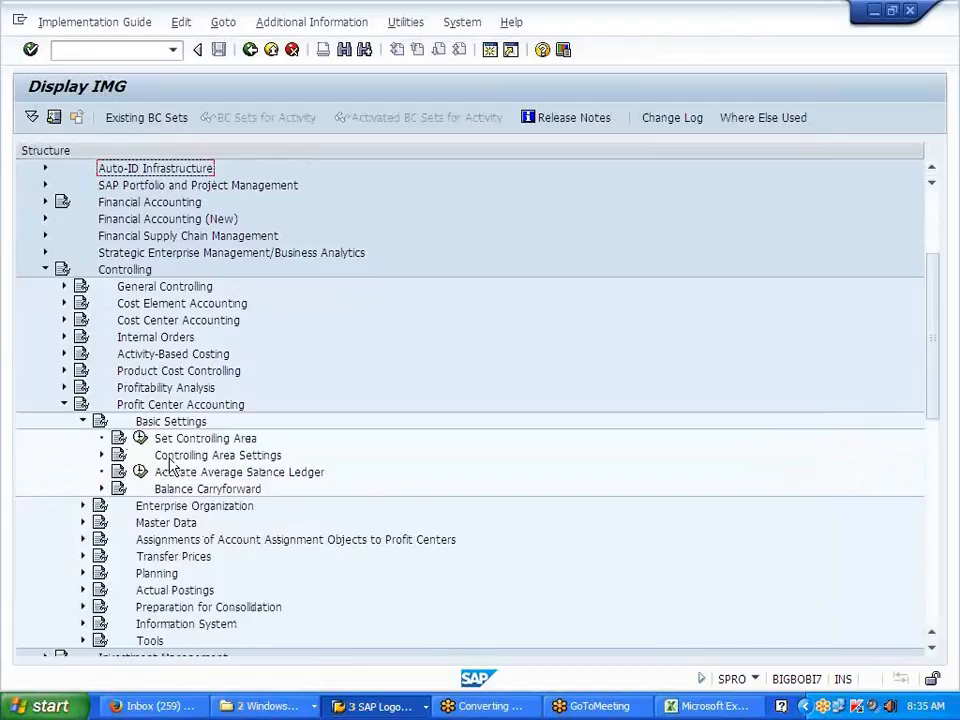
left_click(141, 440)
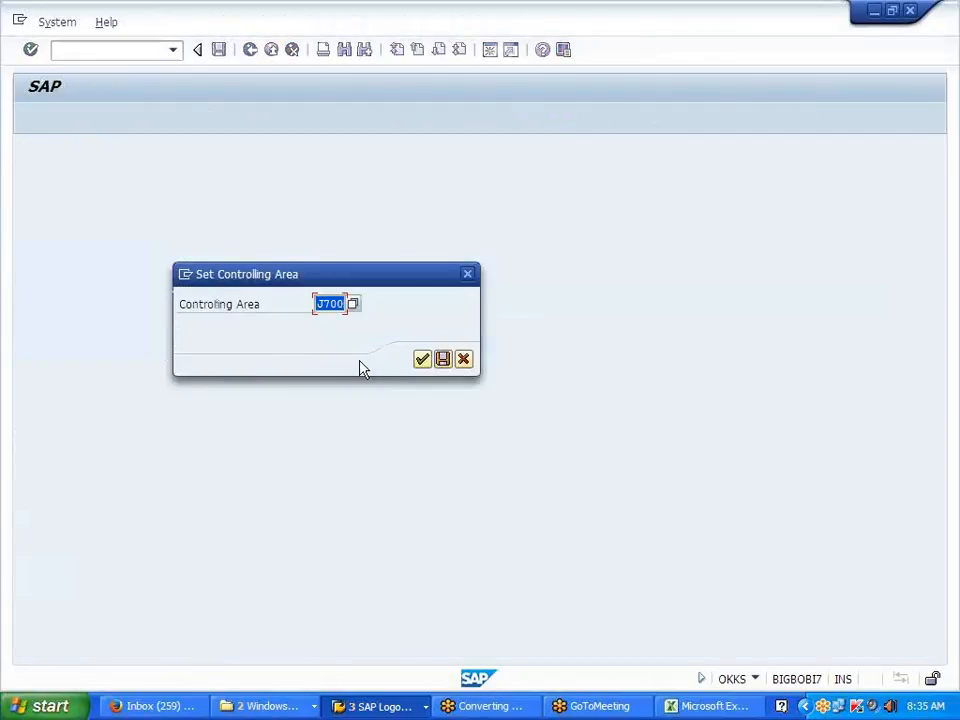
left_click(443, 359)
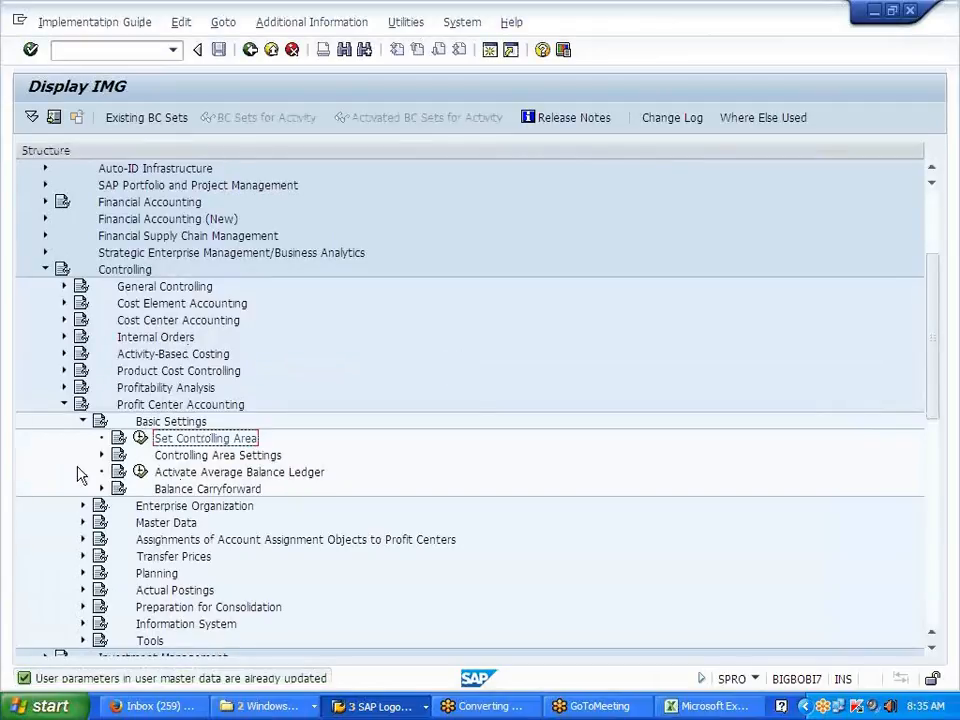
Step: Open the Maintain Controlling Area Settings activity under Controlling Area Settings
left_click(101, 455)
left_click(180, 473)
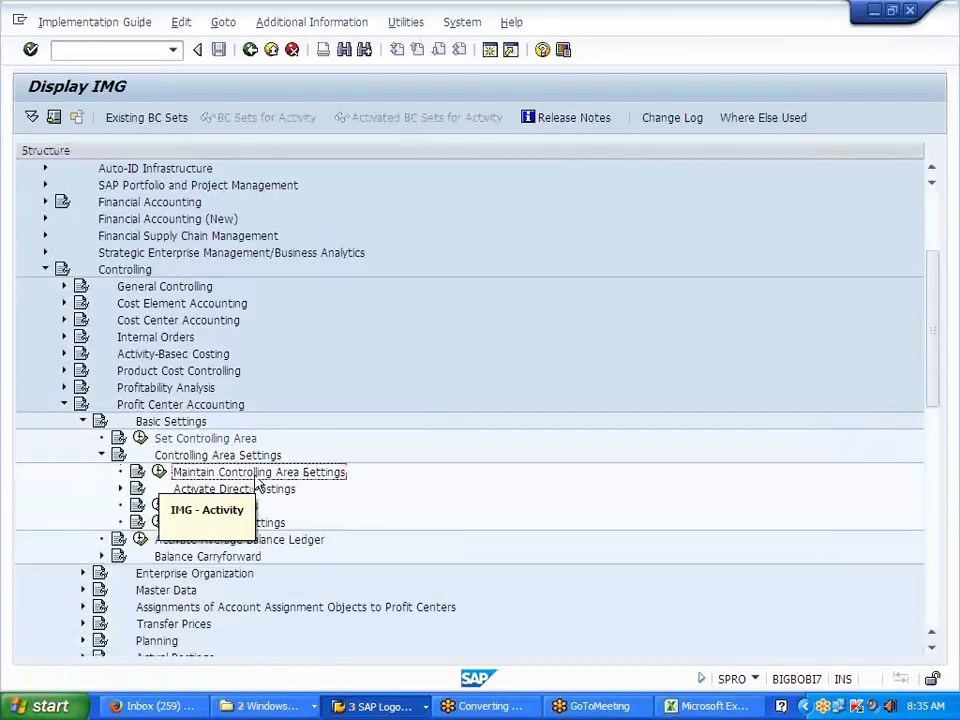
left_click(160, 473)
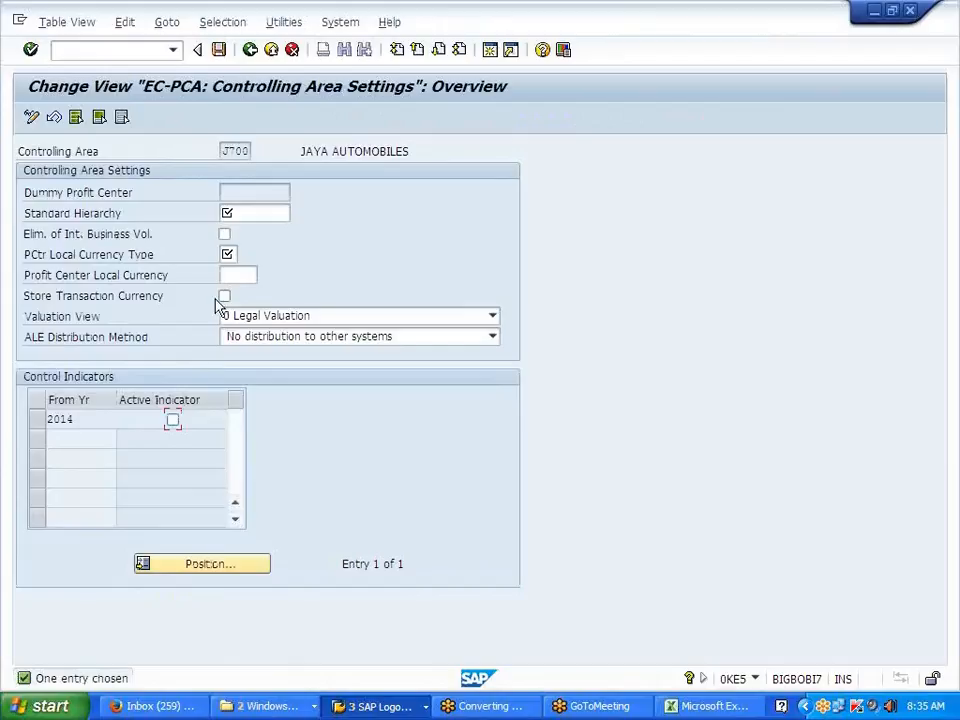
Step: Set the standard hierarchy to PCTR_J700 and enable elimination of internal business volume
left_click(231, 213)
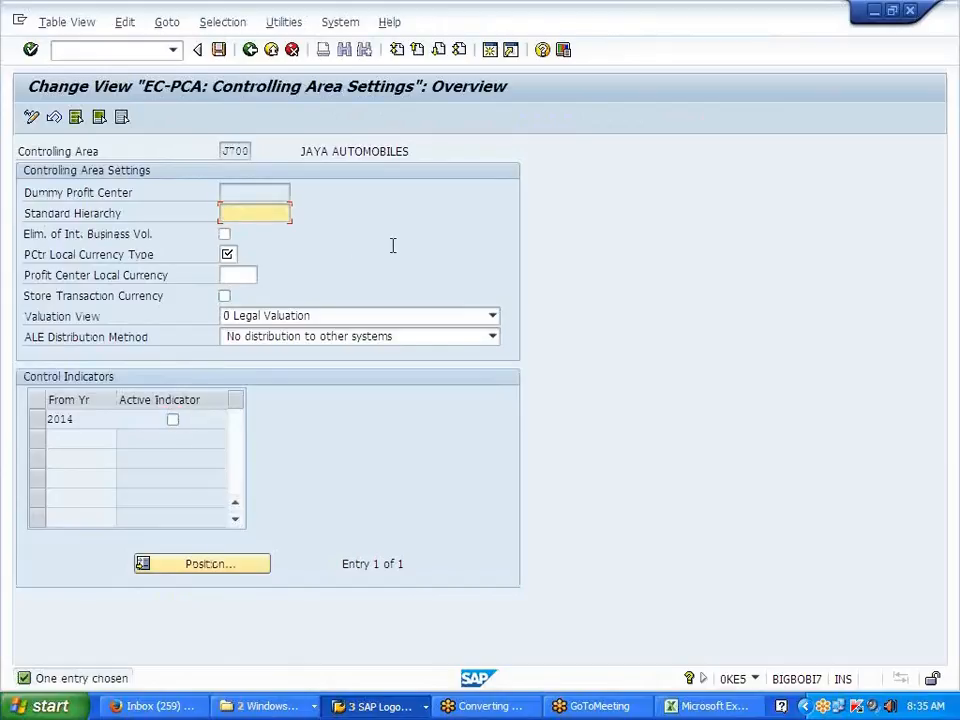
type("PCTR")
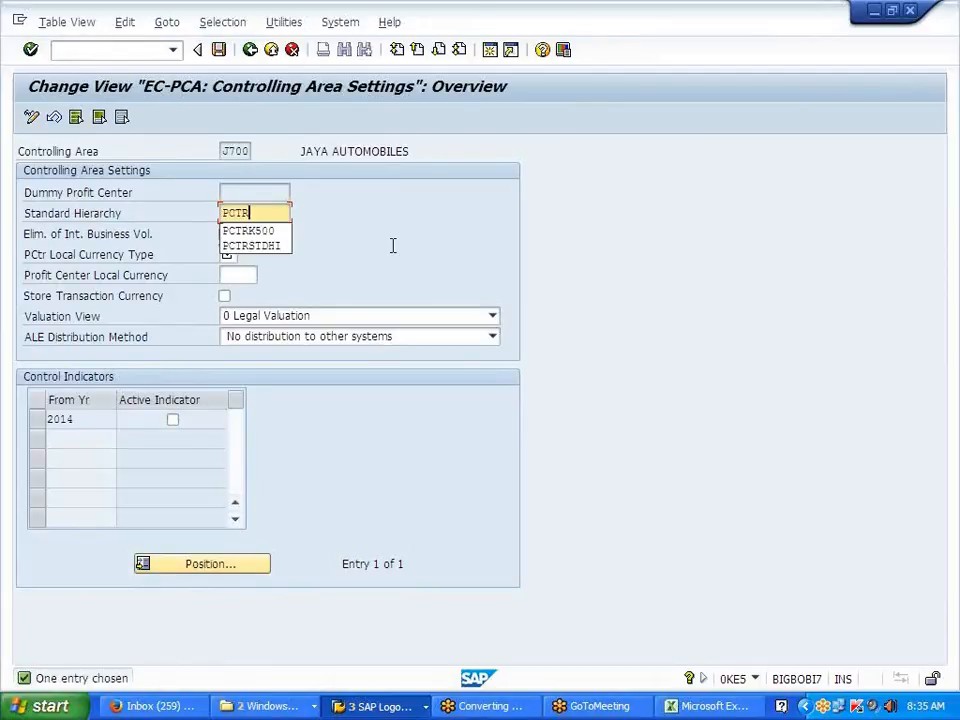
type("_J700")
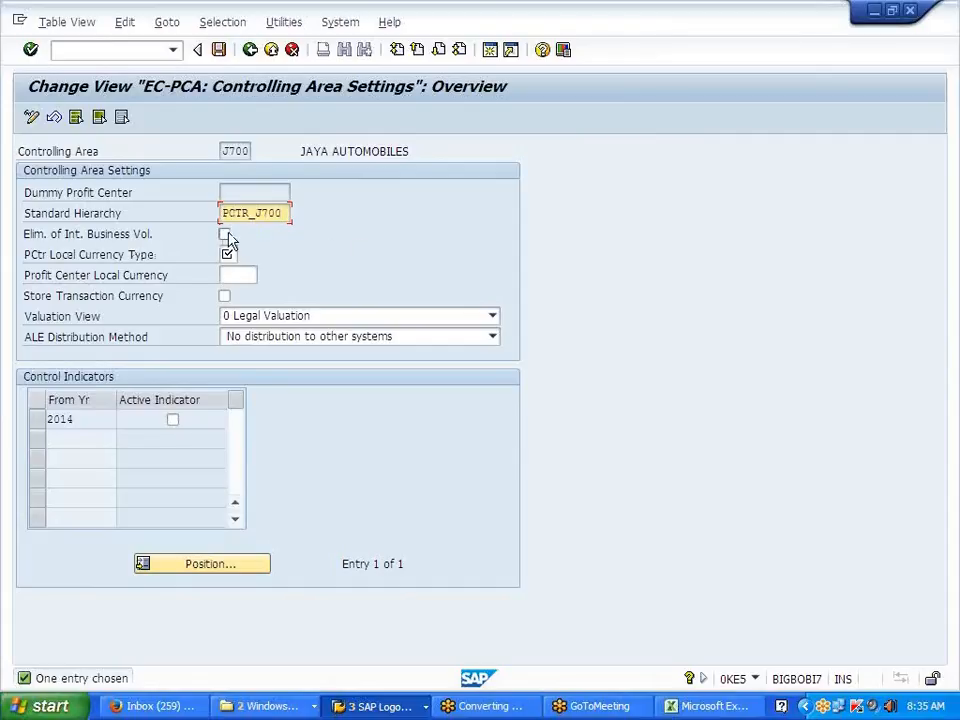
left_click(224, 234)
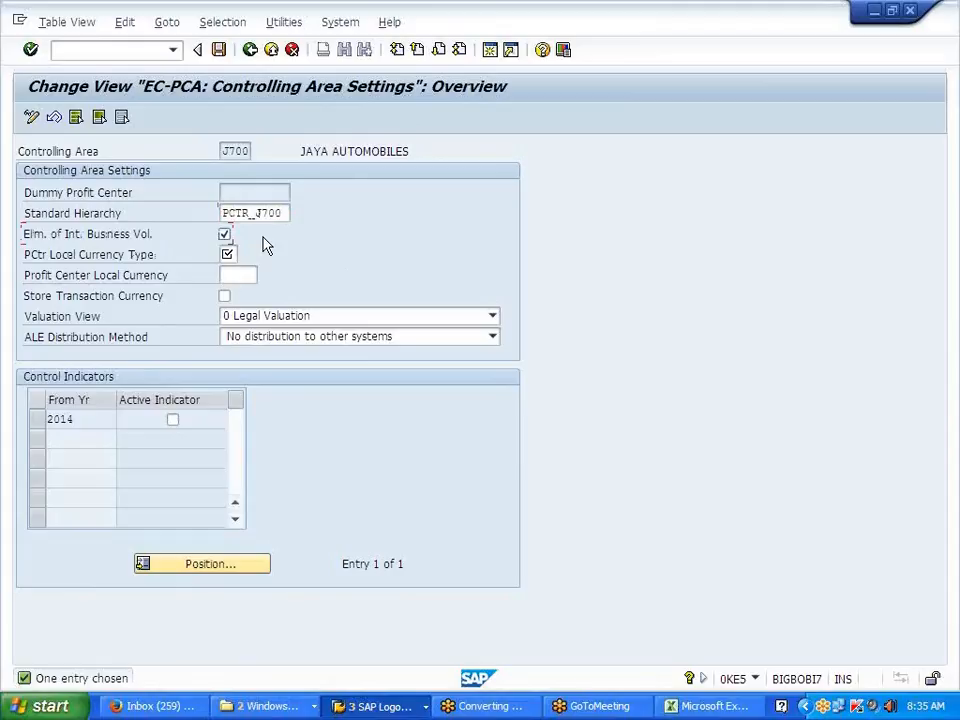
Step: Set the profit center local currency type to 20, controlling area currency, and the profit center local currency to USD
left_click(227, 254)
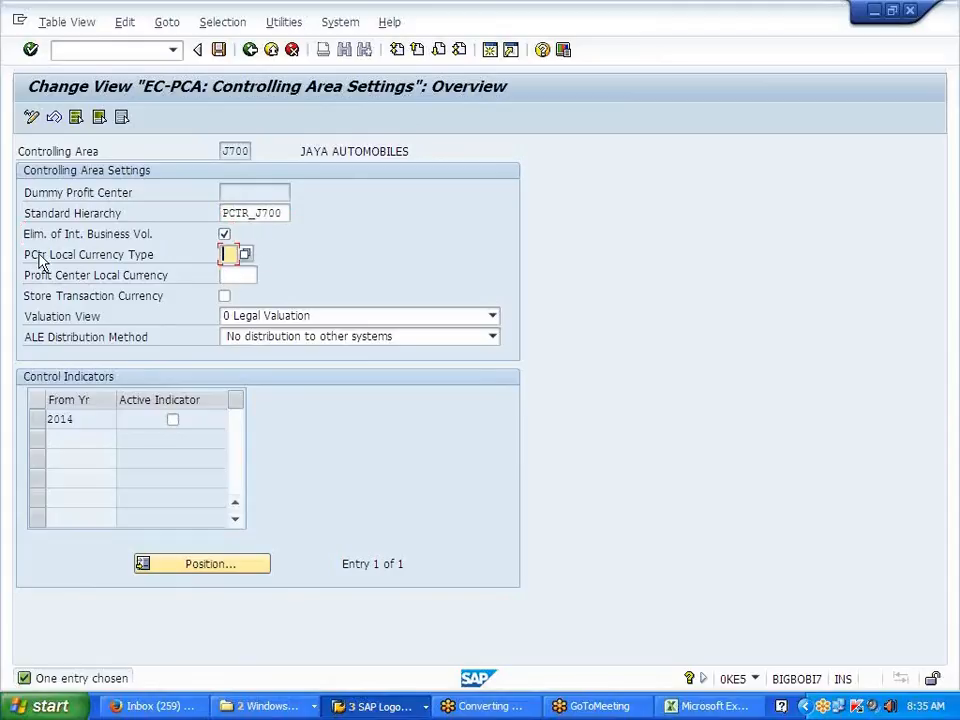
left_click(245, 255)
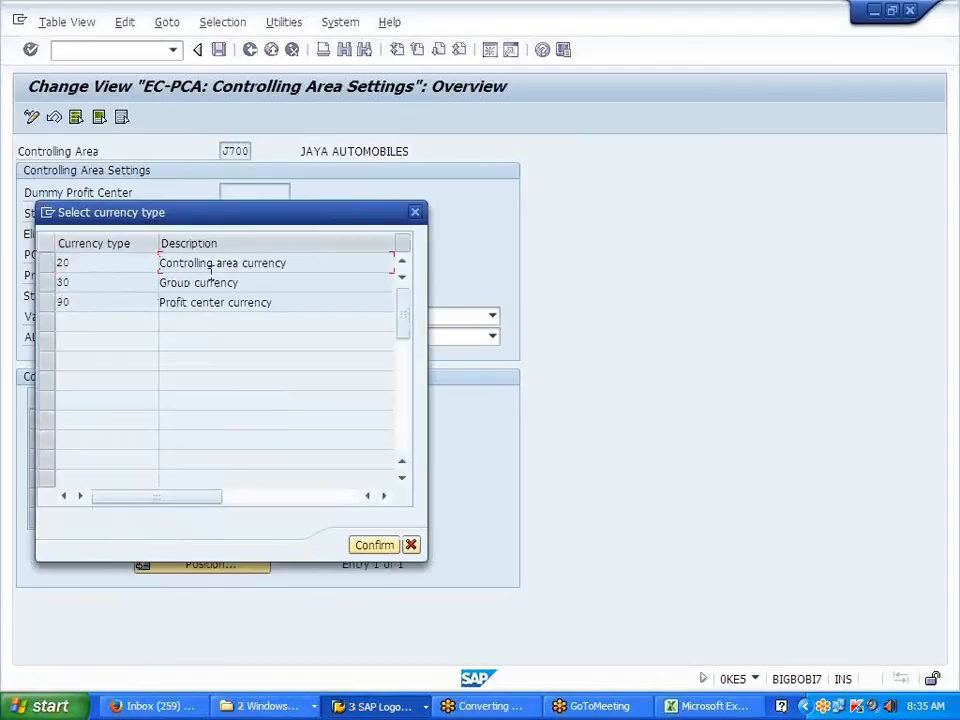
left_click(62, 264)
left_click(376, 546)
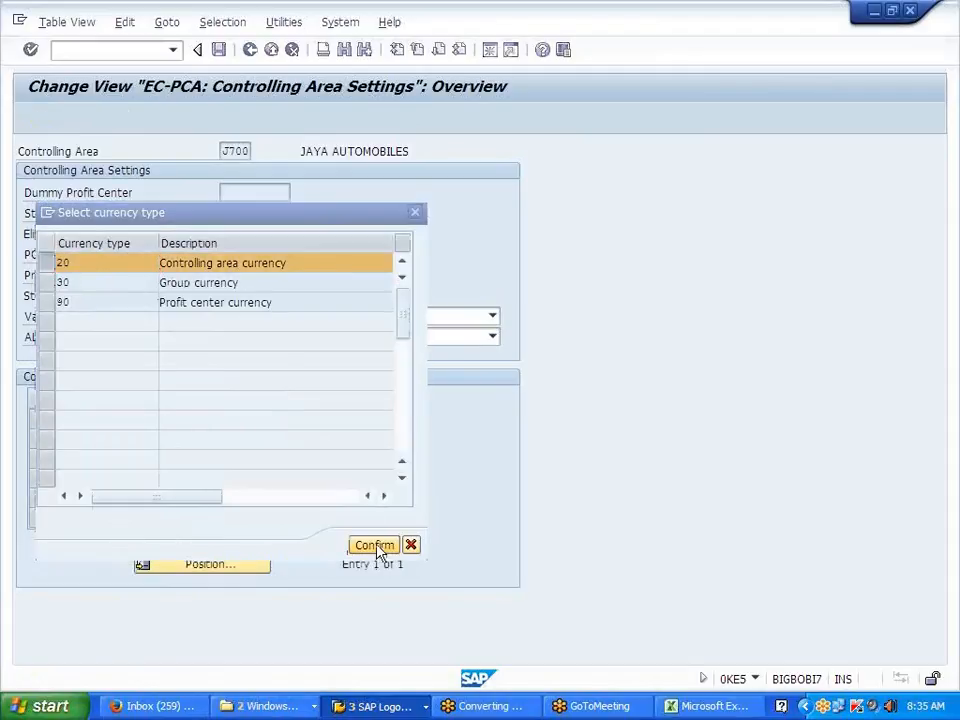
left_click(226, 275)
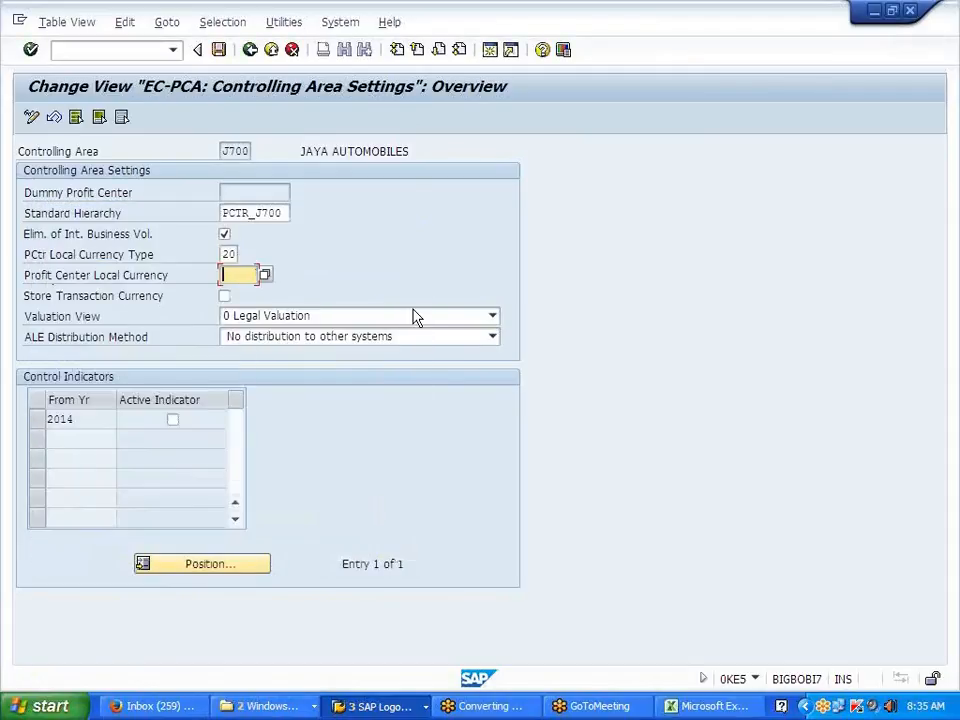
type("USD")
Step: Enable storing the transaction currency and the active indicator for 2014, then save the settings and return to the IMG
left_click(226, 298)
left_click(226, 298)
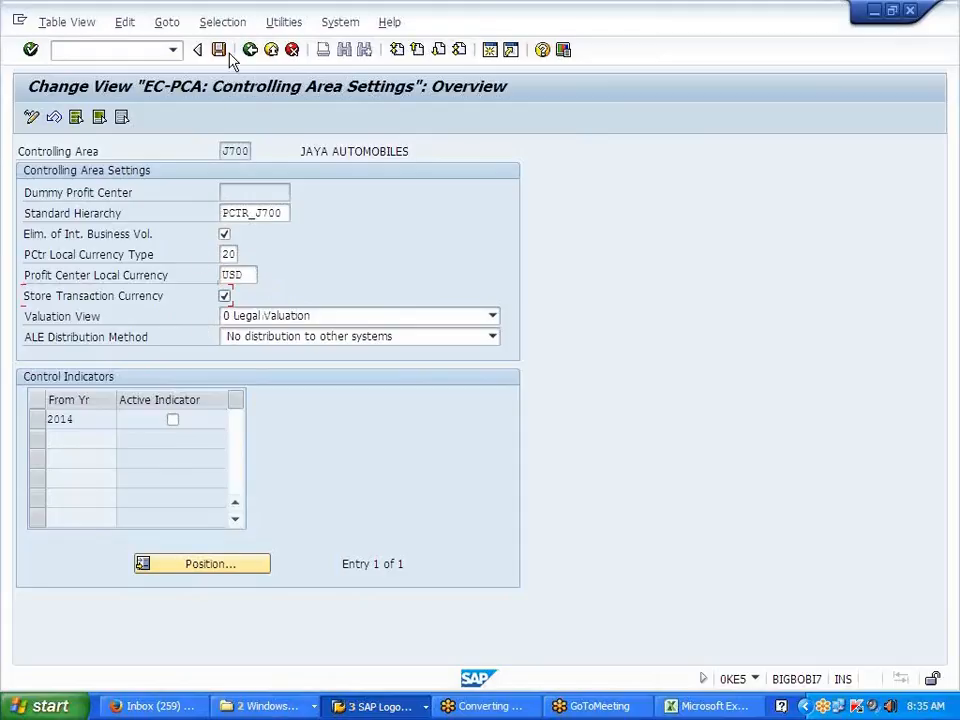
left_click(173, 420)
left_click(219, 52)
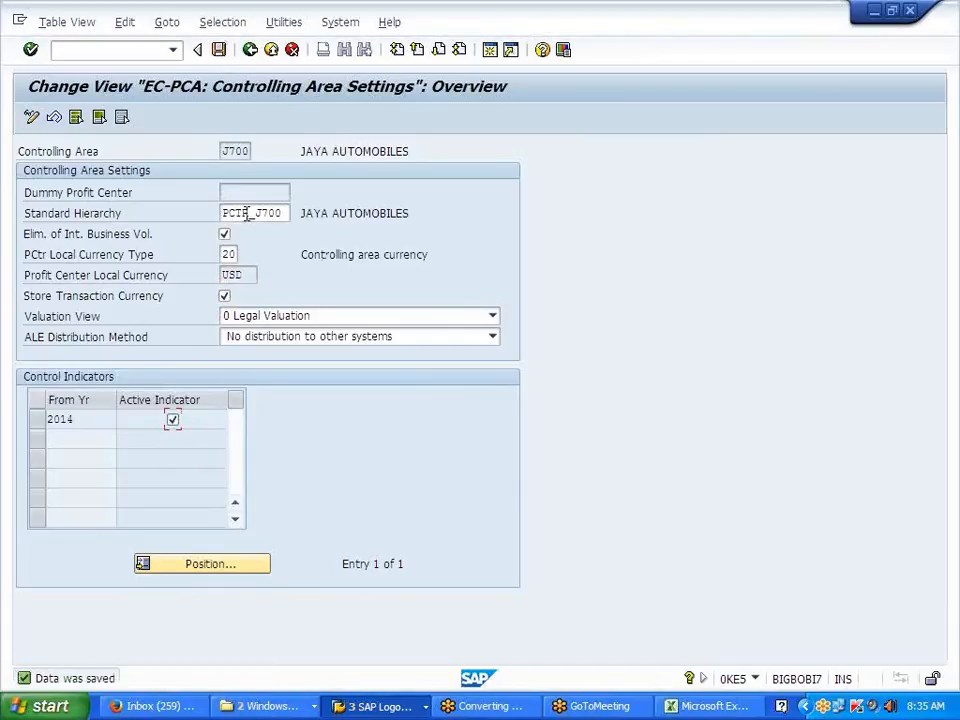
left_click(252, 50)
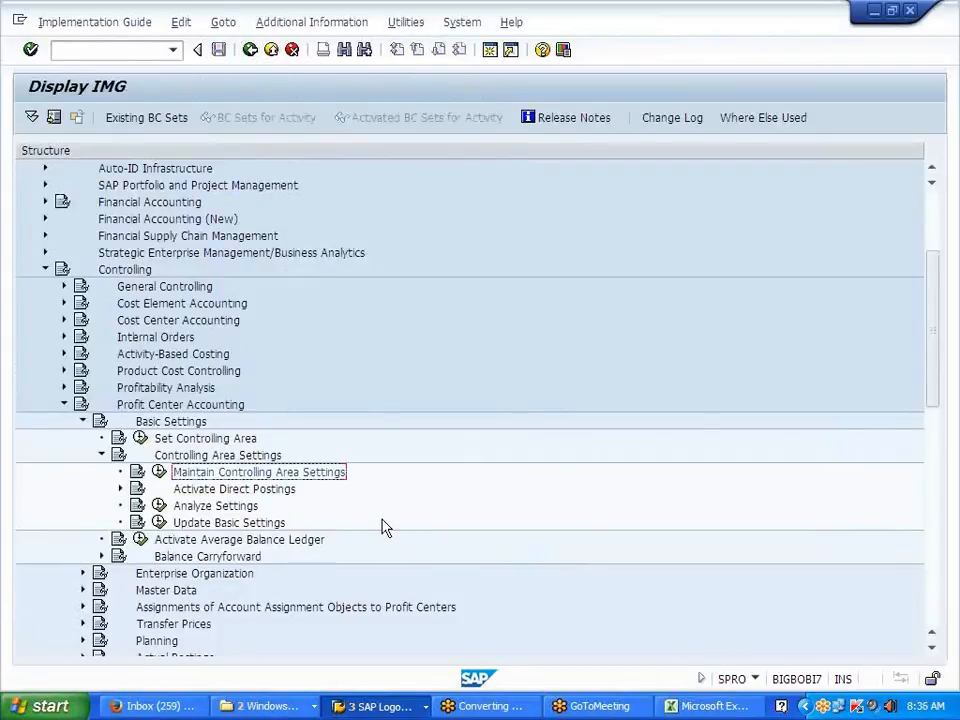
Step: Open Define Profit Center Groups under Master Data, Profit Center, and go to change mode for group PCTR_J700
scroll(360, 530, "down", 1)
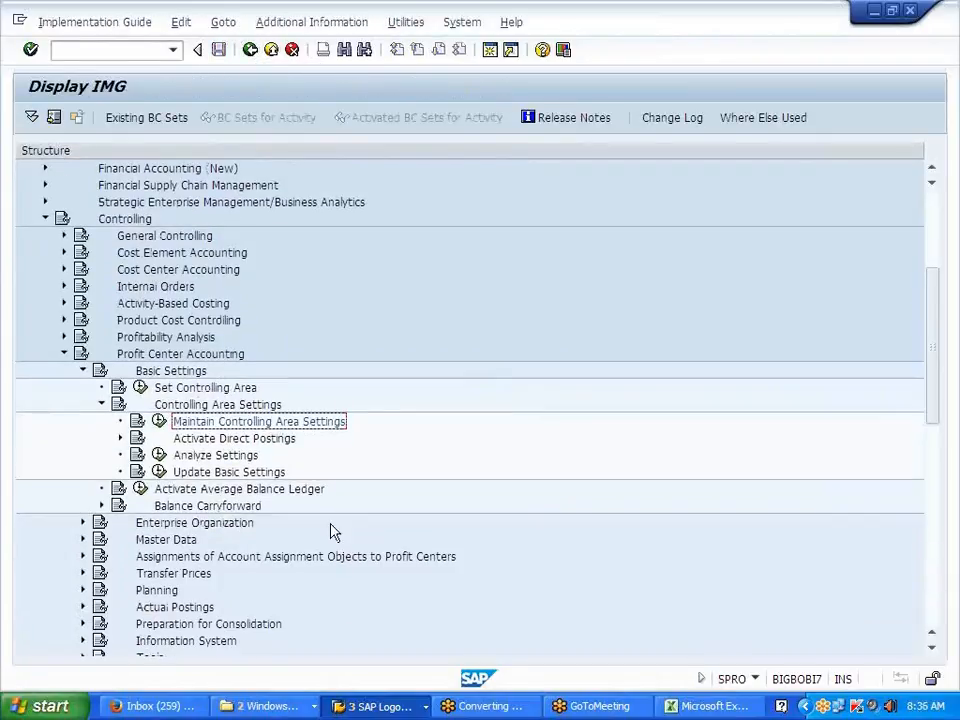
left_click(101, 405)
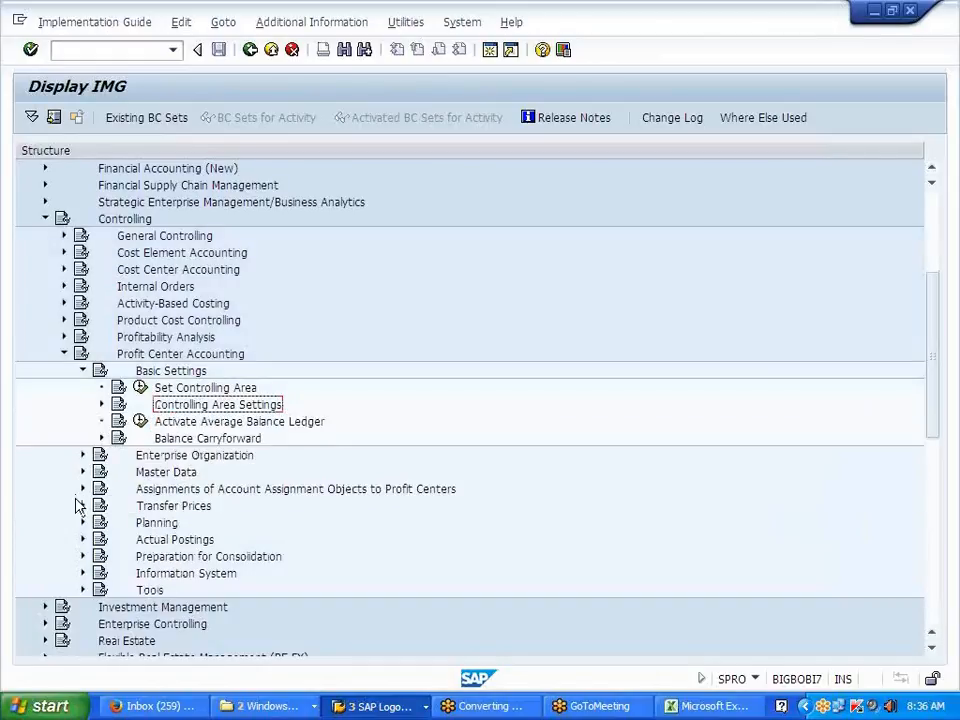
left_click(82, 474)
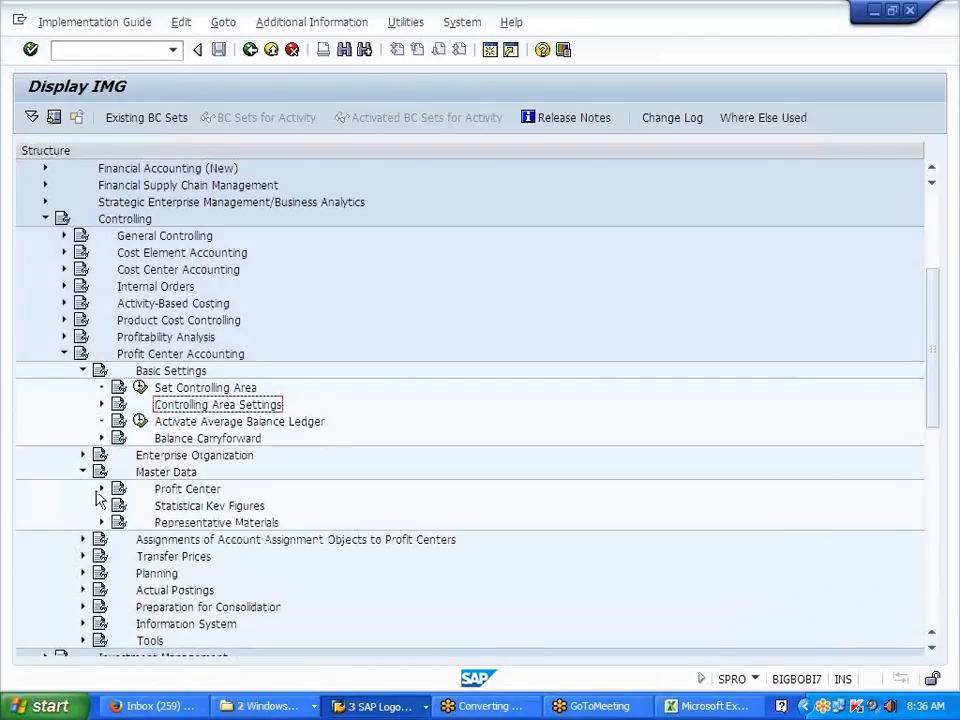
left_click(100, 489)
scroll(306, 572, "down", 1)
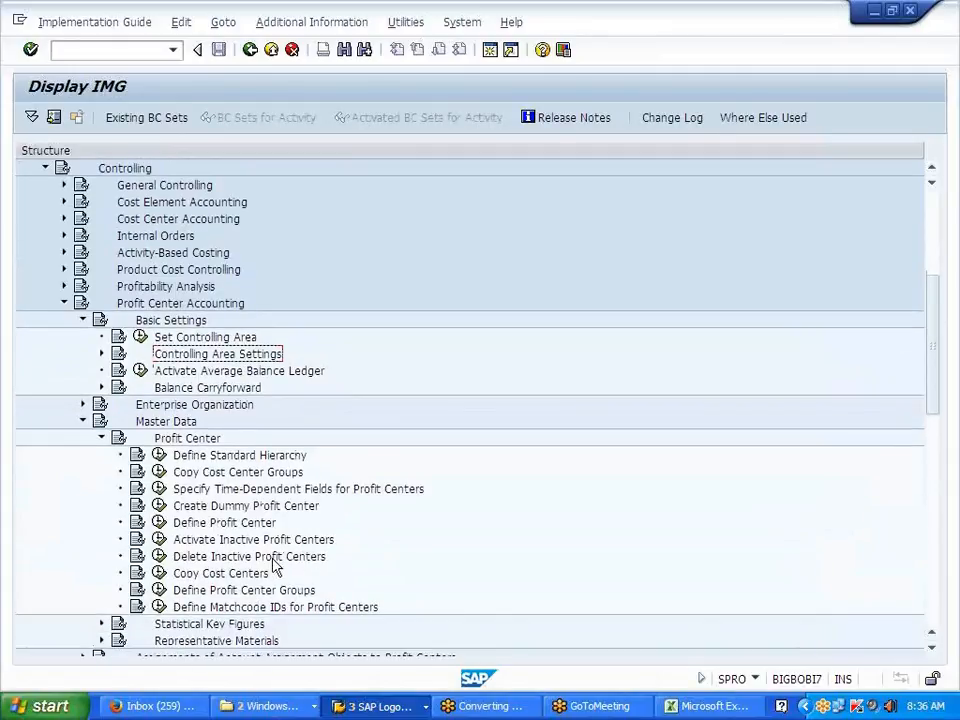
left_click(190, 593)
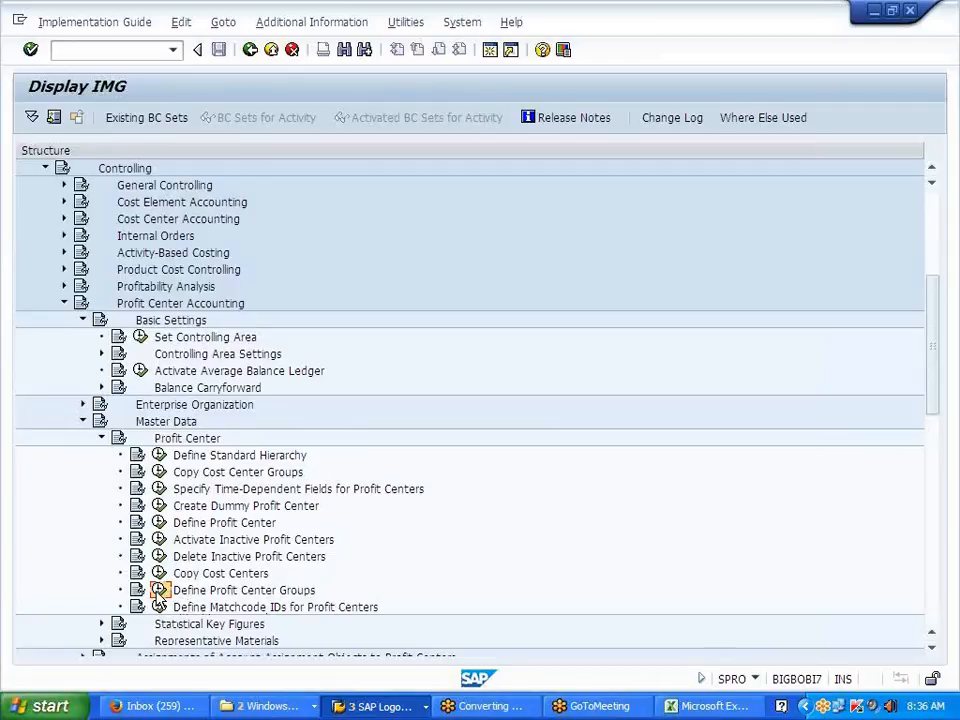
left_click(158, 592)
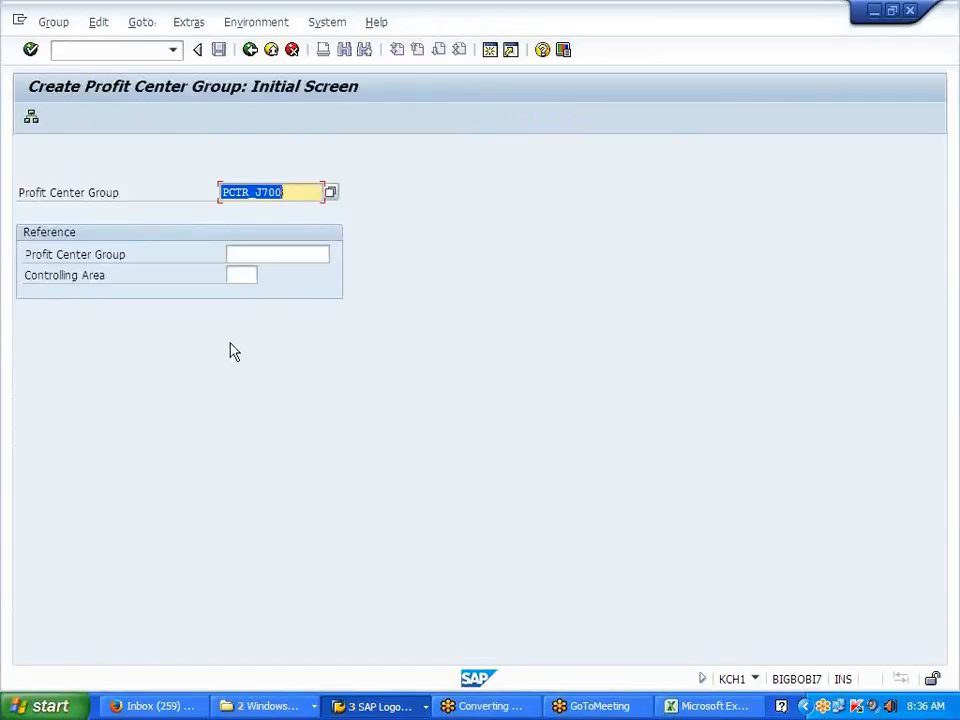
key("Return")
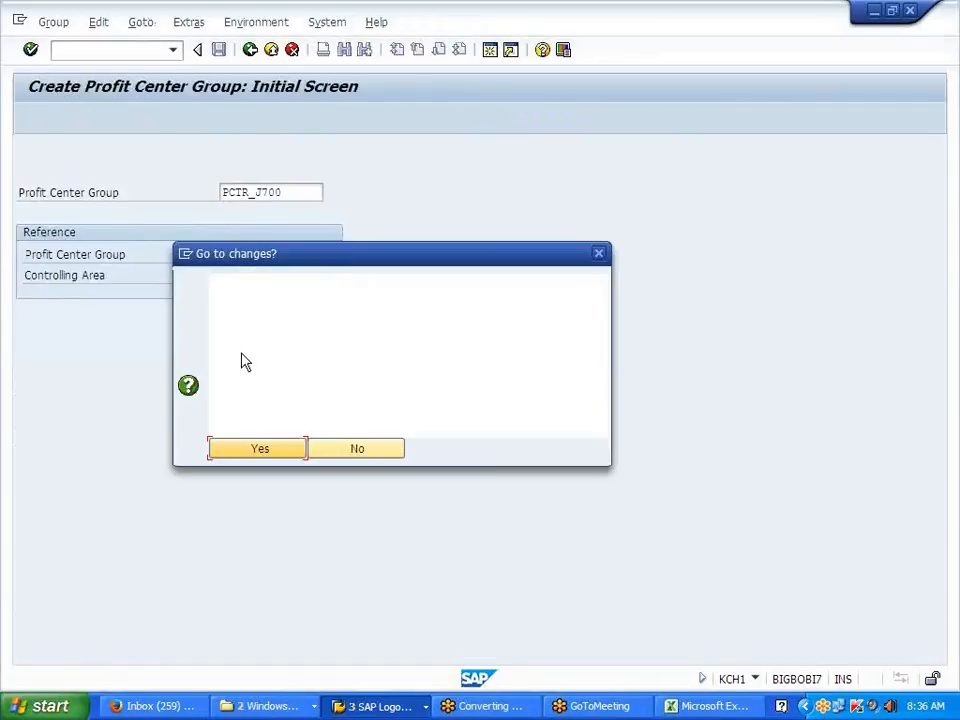
left_click(251, 452)
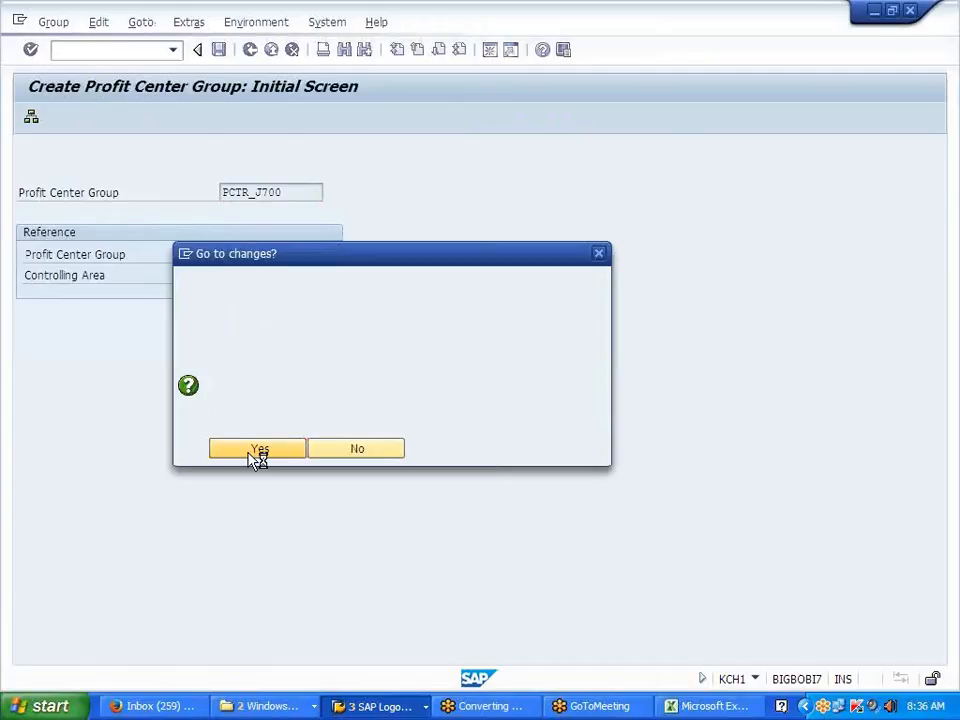
Step: Add a lower-level group SEDAN with the description SEDAN SEGMENT beneath PCTR_J700
left_click(44, 150)
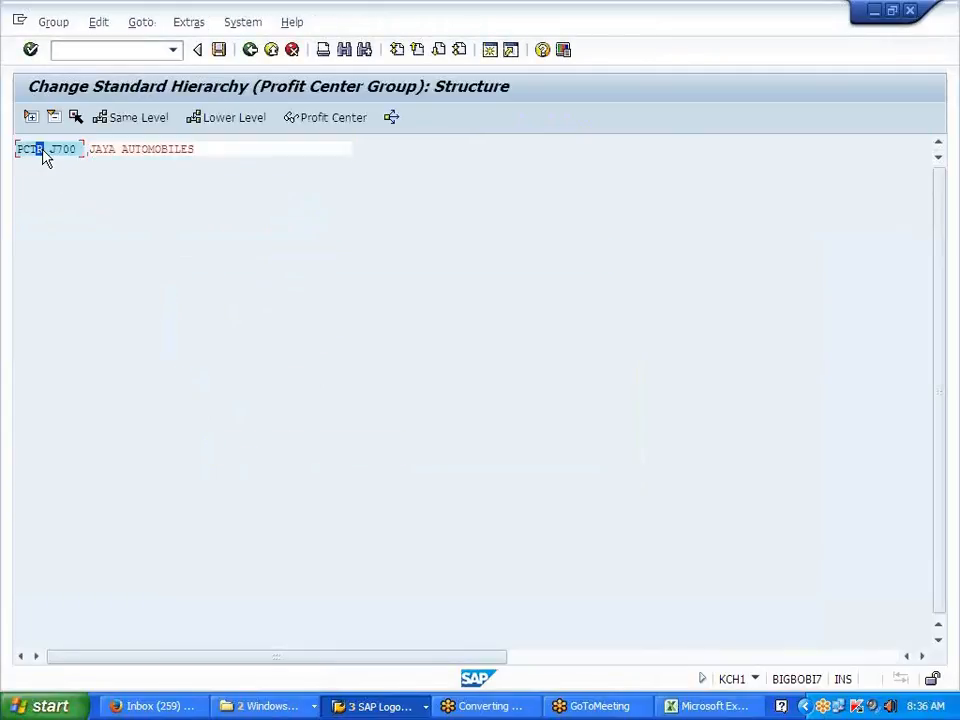
left_click(222, 119)
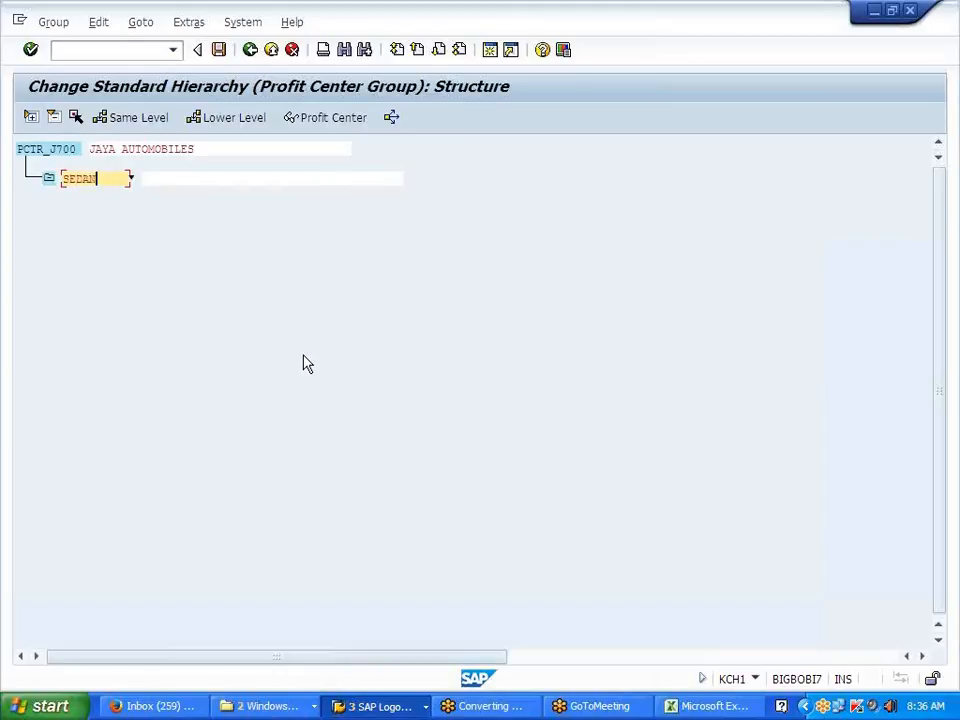
key("Tab")
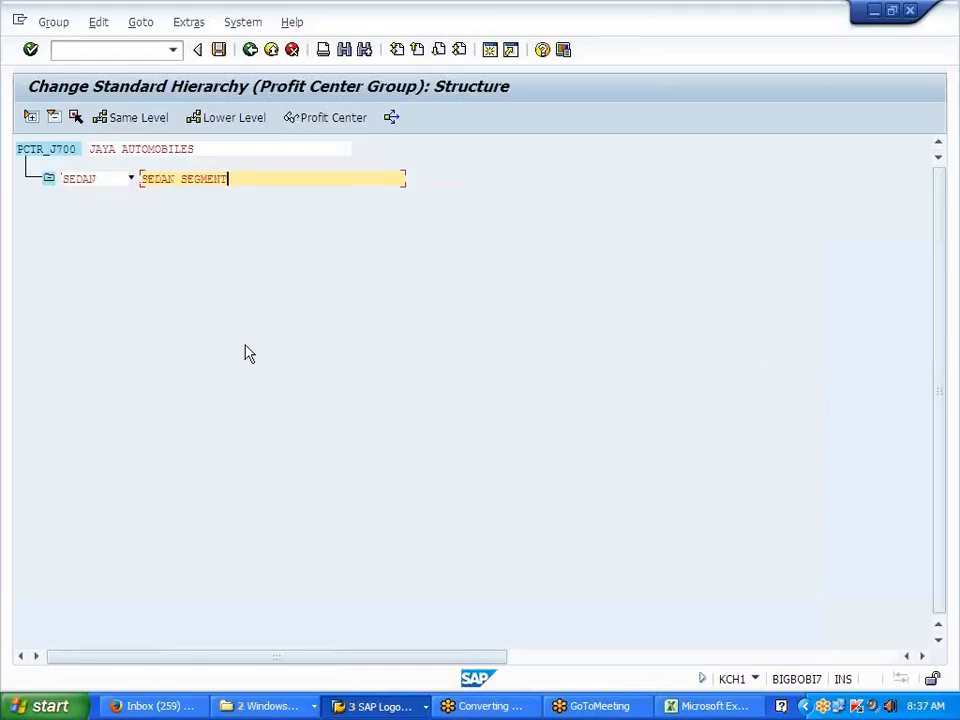
left_click(84, 177)
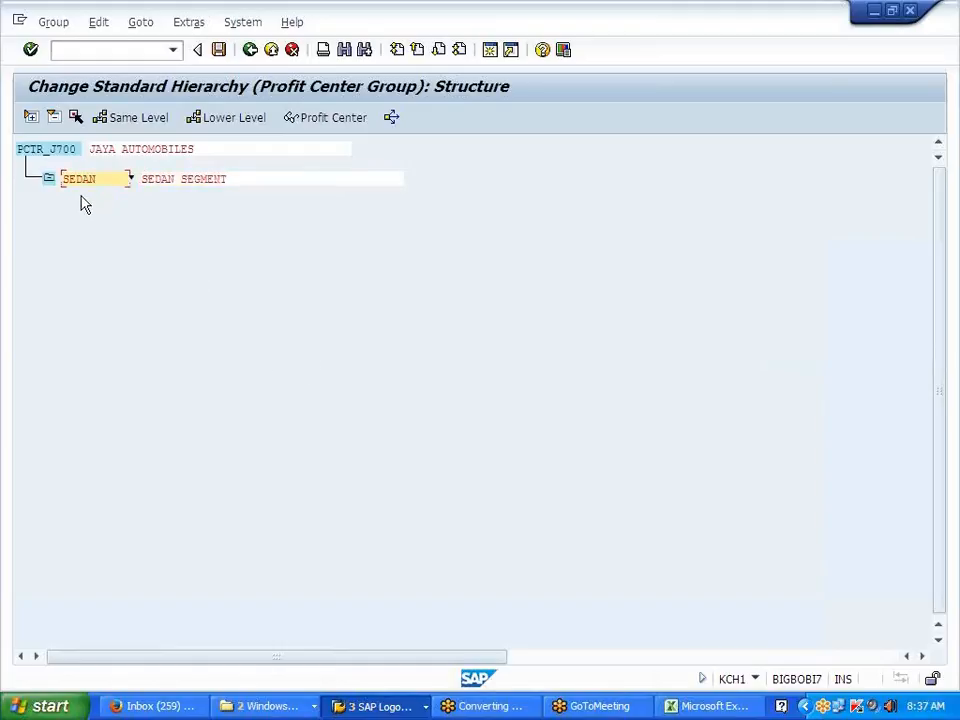
left_click(231, 118)
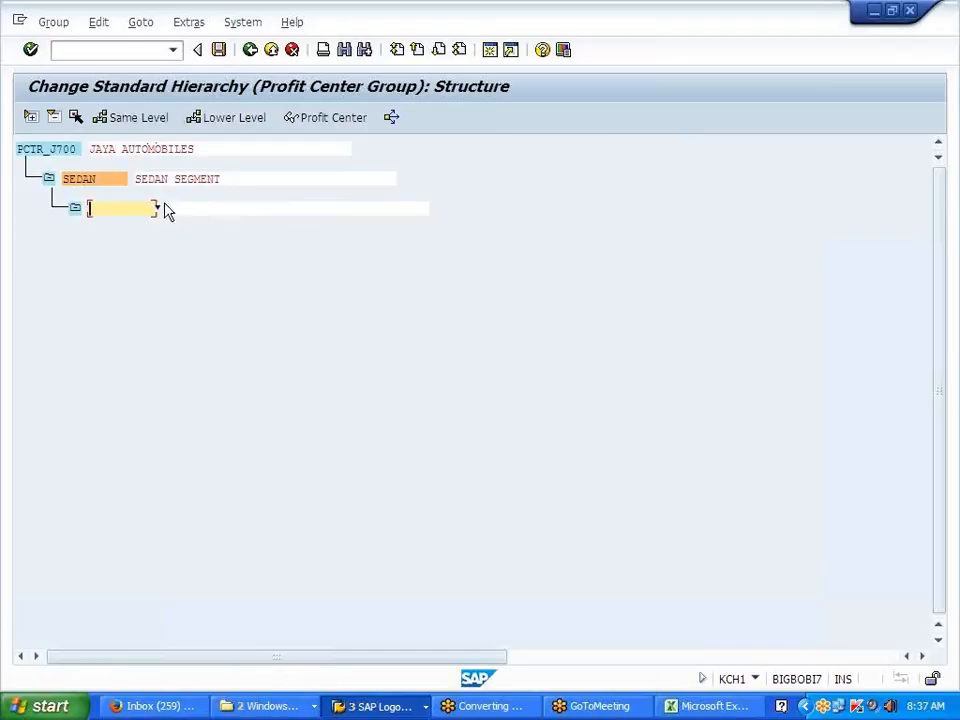
left_click(80, 120)
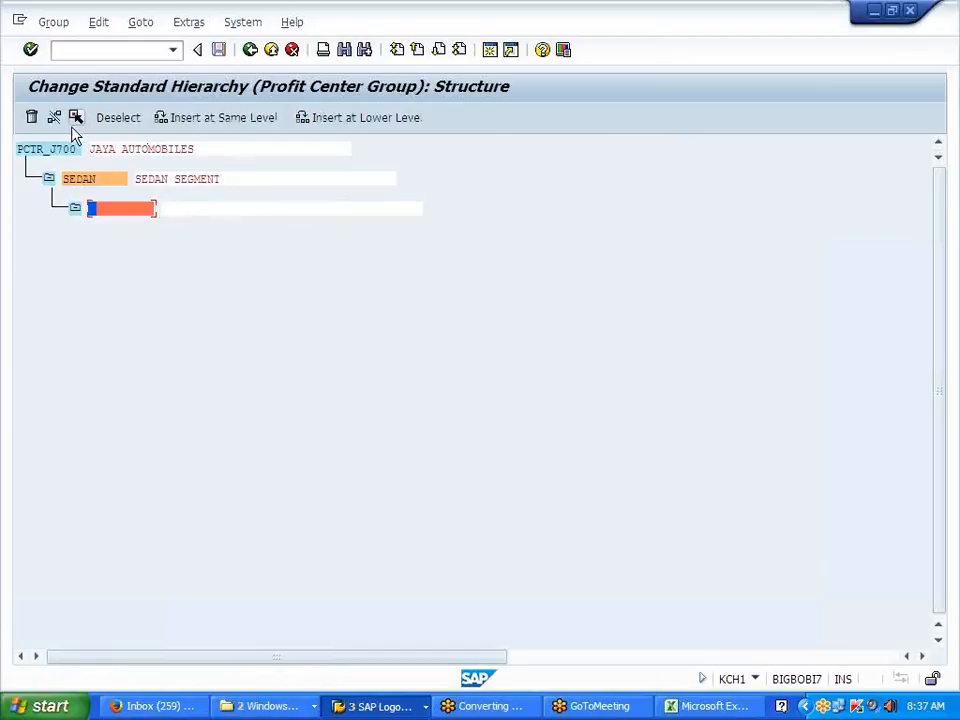
left_click(55, 119)
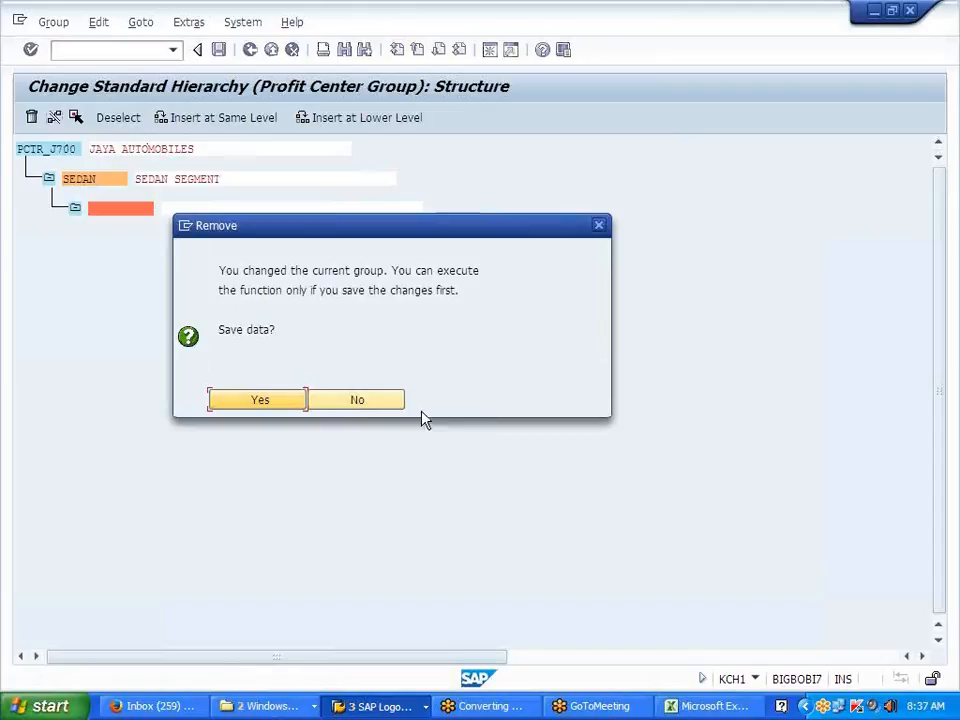
left_click(364, 407)
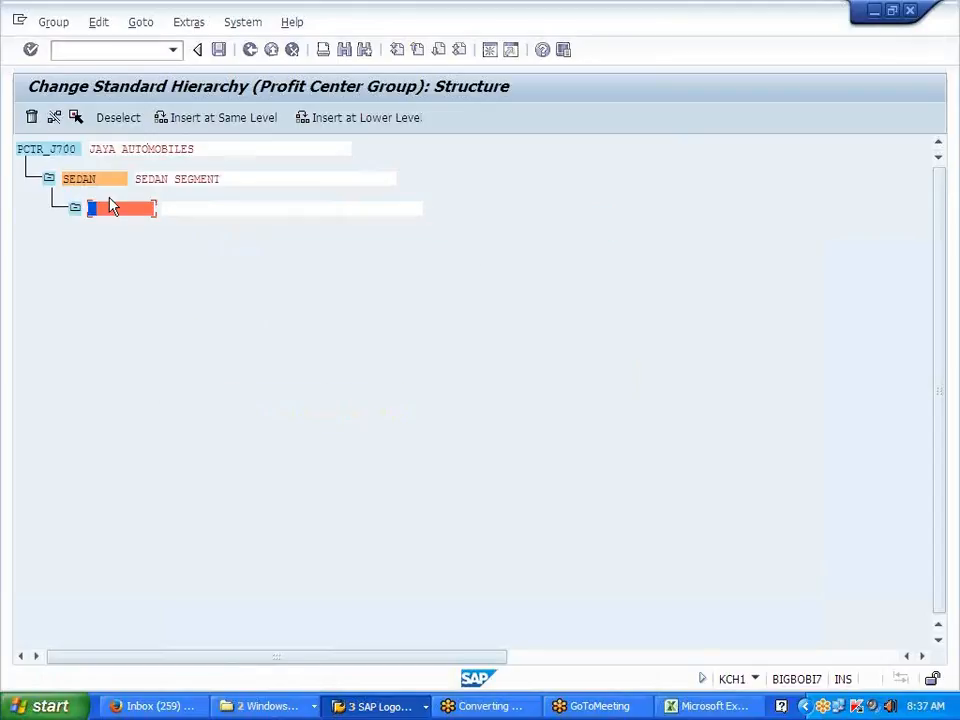
left_click(32, 116)
Step: Add a group SUV with the description SUV SEGMENT at the same level as SEDAN, then save the hierarchy and return to the IMG
left_click(150, 118)
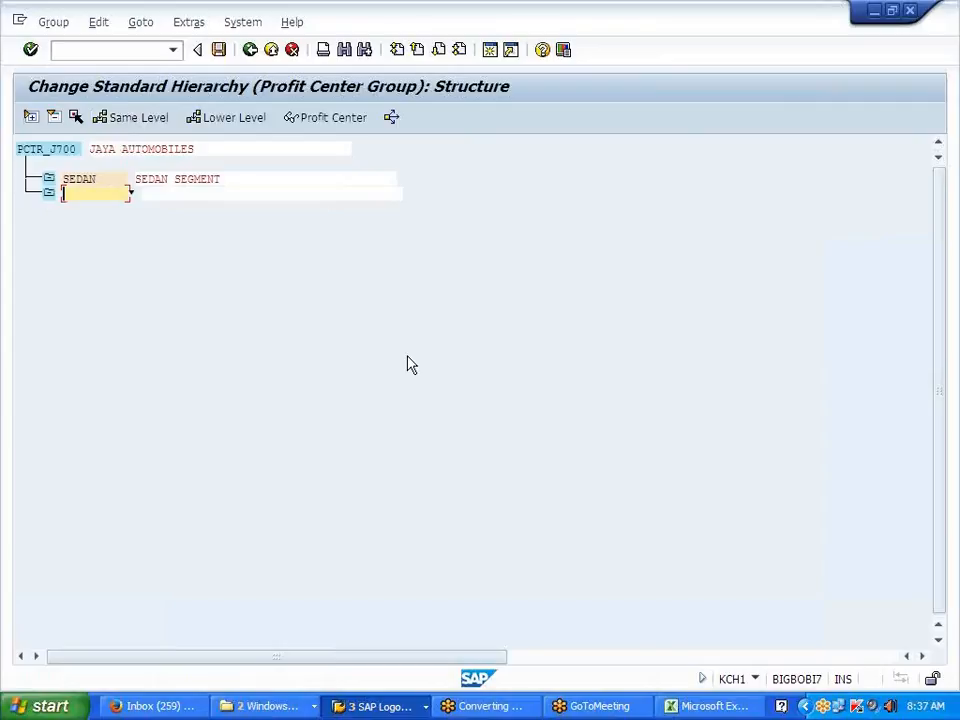
type("SUV")
key("Tab")
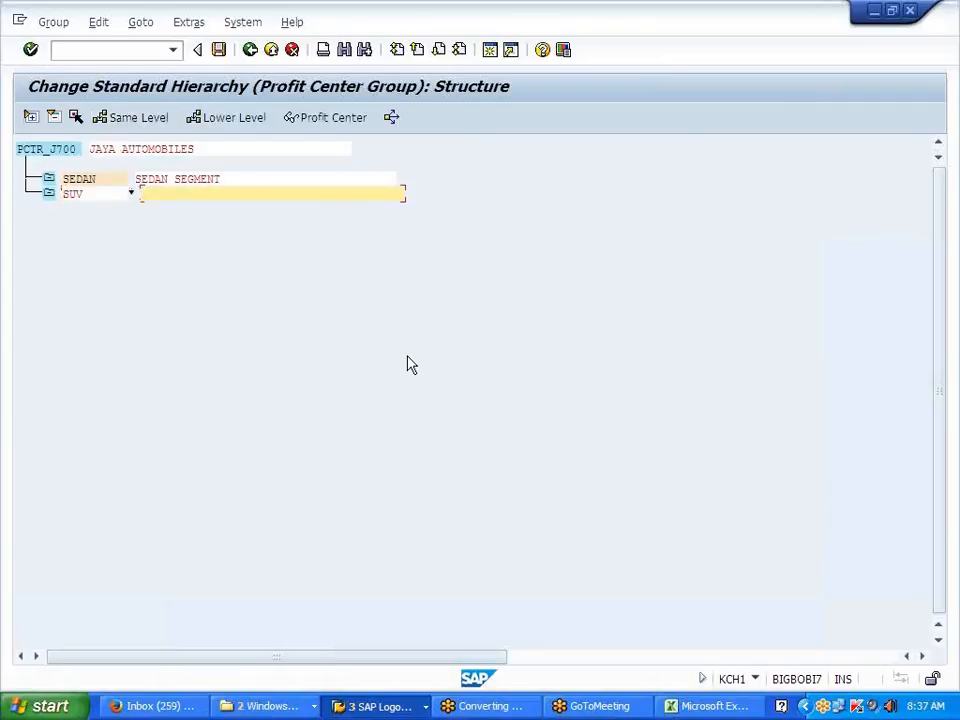
type("SUV SEGMENT")
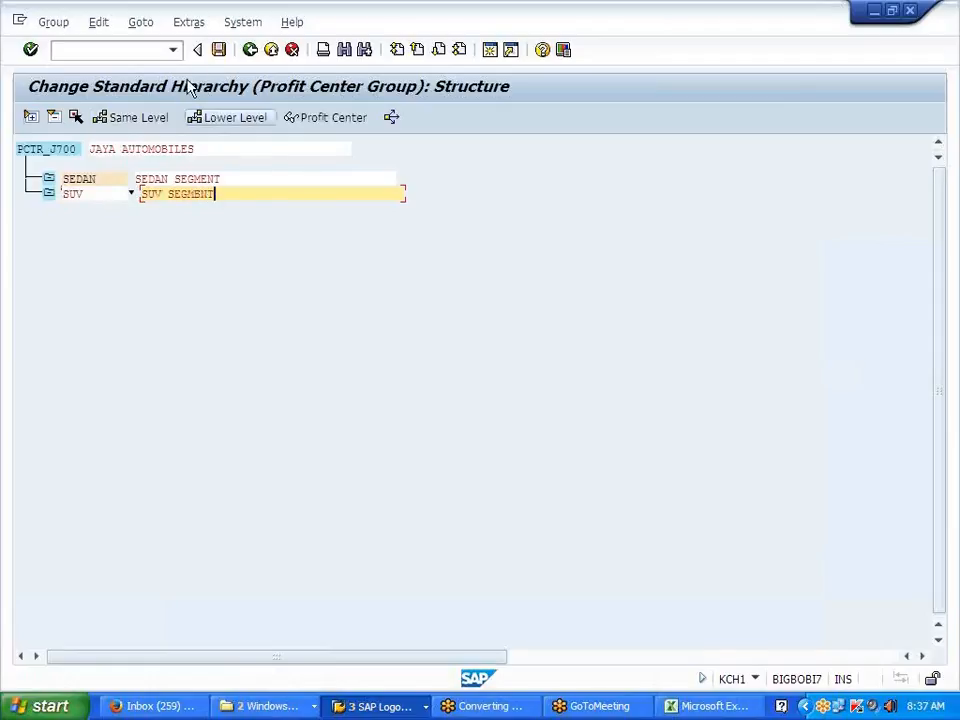
left_click(218, 49)
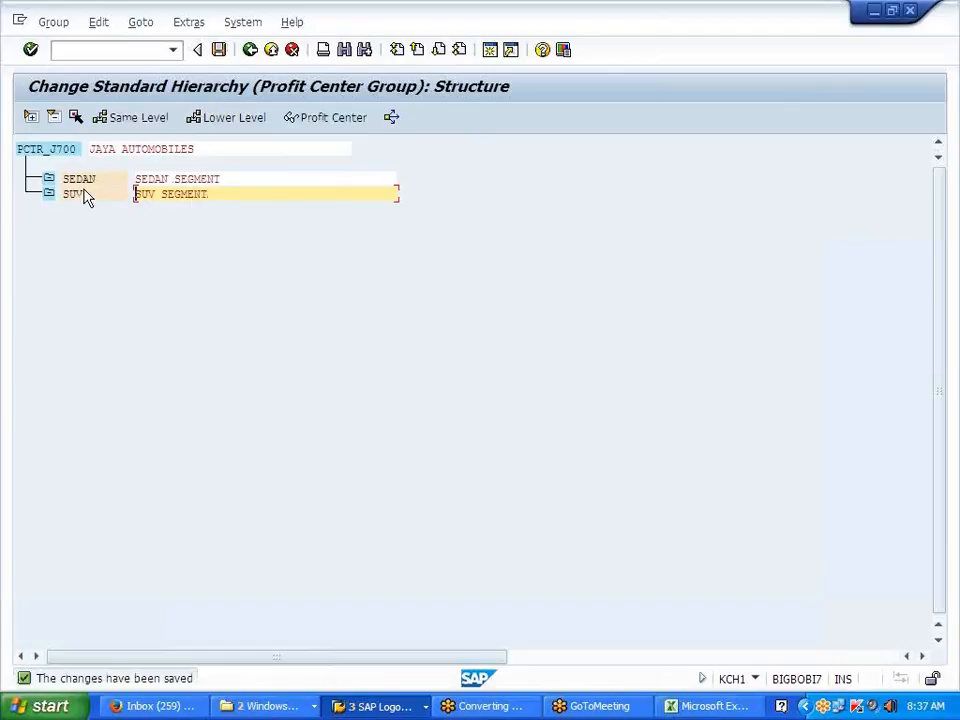
left_click(250, 50)
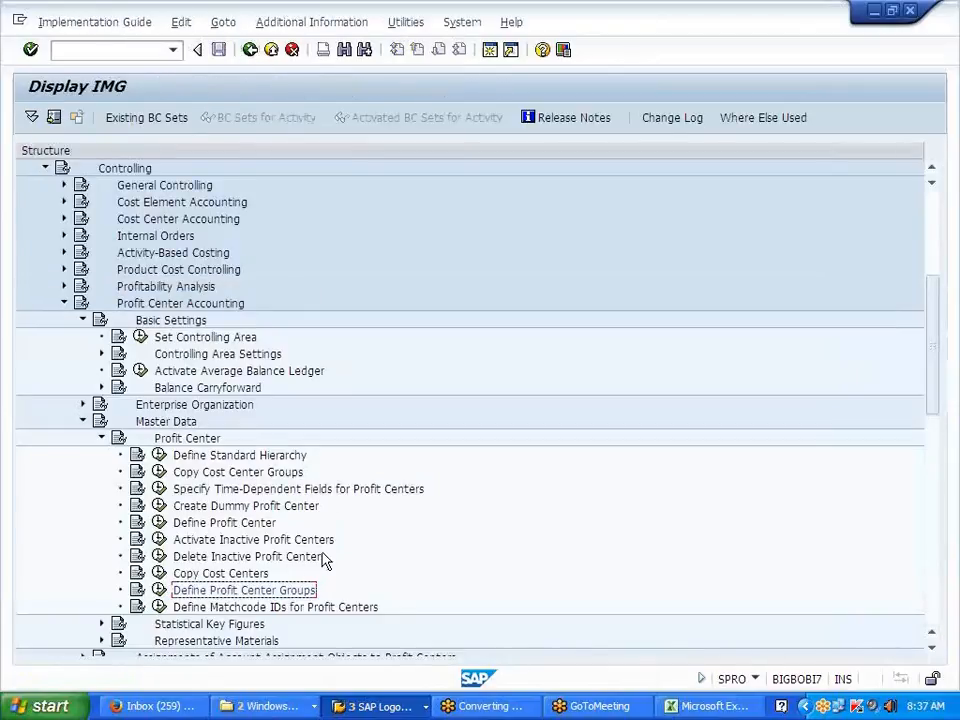
scroll(323, 562, "down", 1)
scroll(323, 562, "down", 5)
left_click(240, 422)
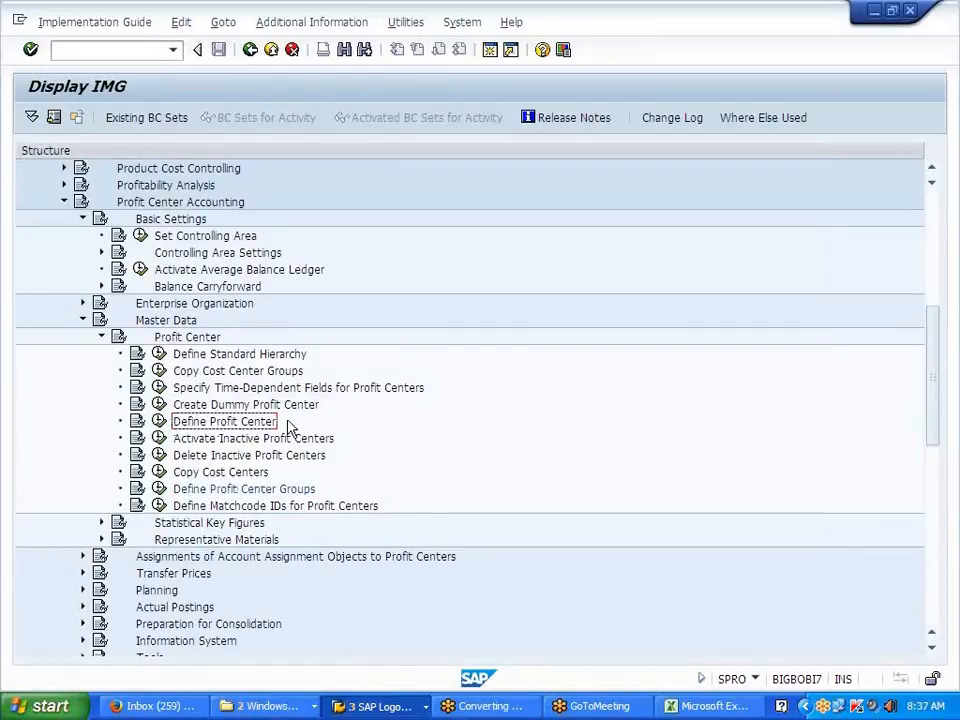
left_click(159, 422)
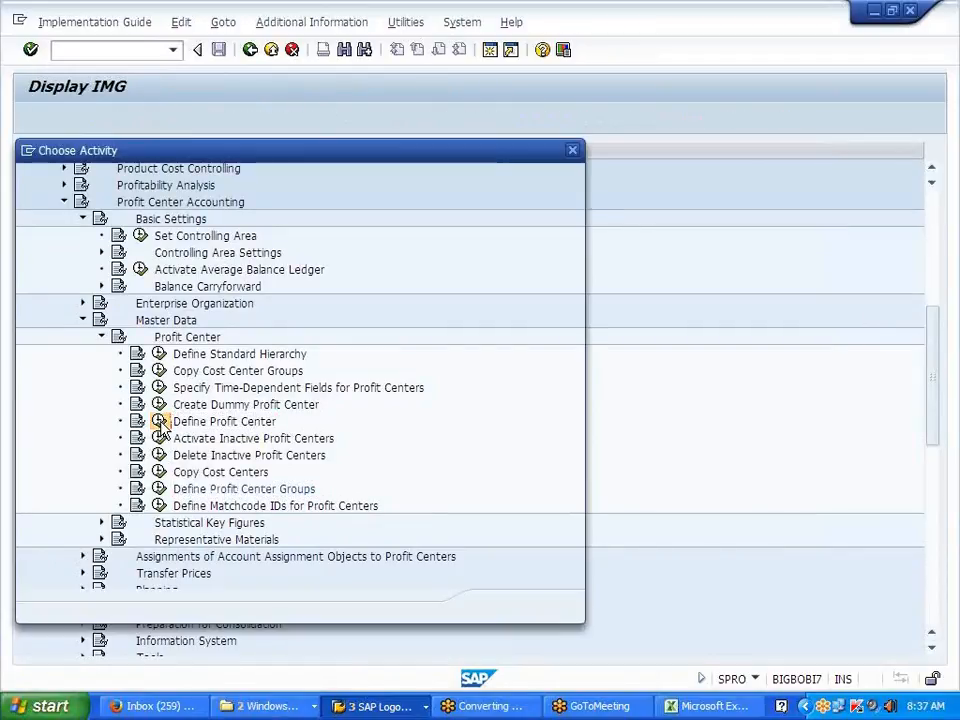
left_click(573, 151)
Step: Copy the IMG activity name Create Dummy Profit Center into cell K88 of the NEW GL sheet in Excel
left_click(268, 405)
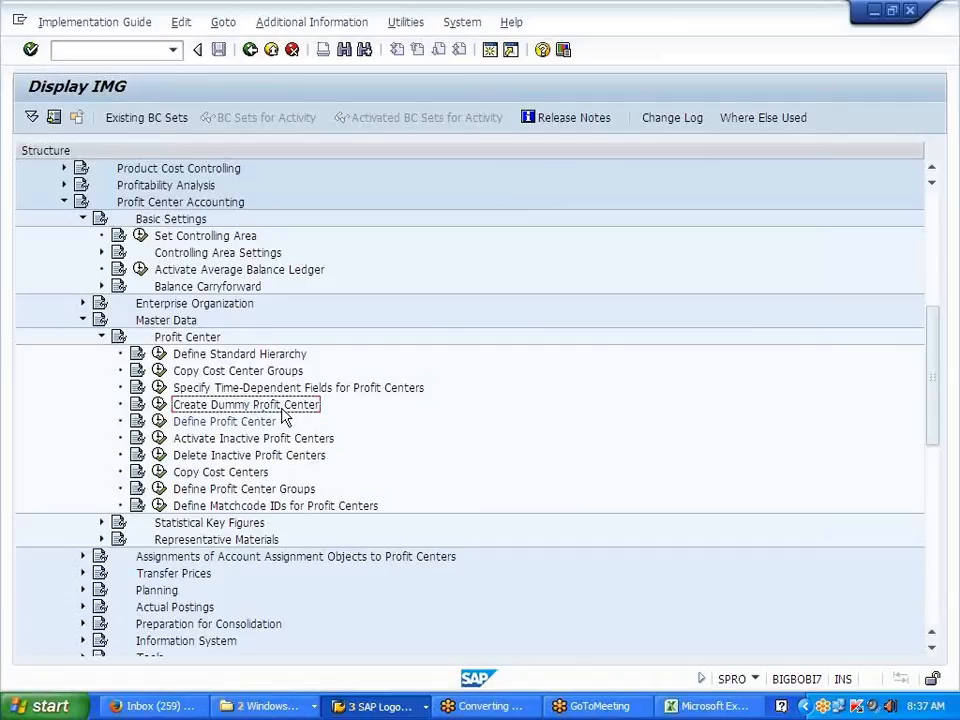
left_click(708, 706)
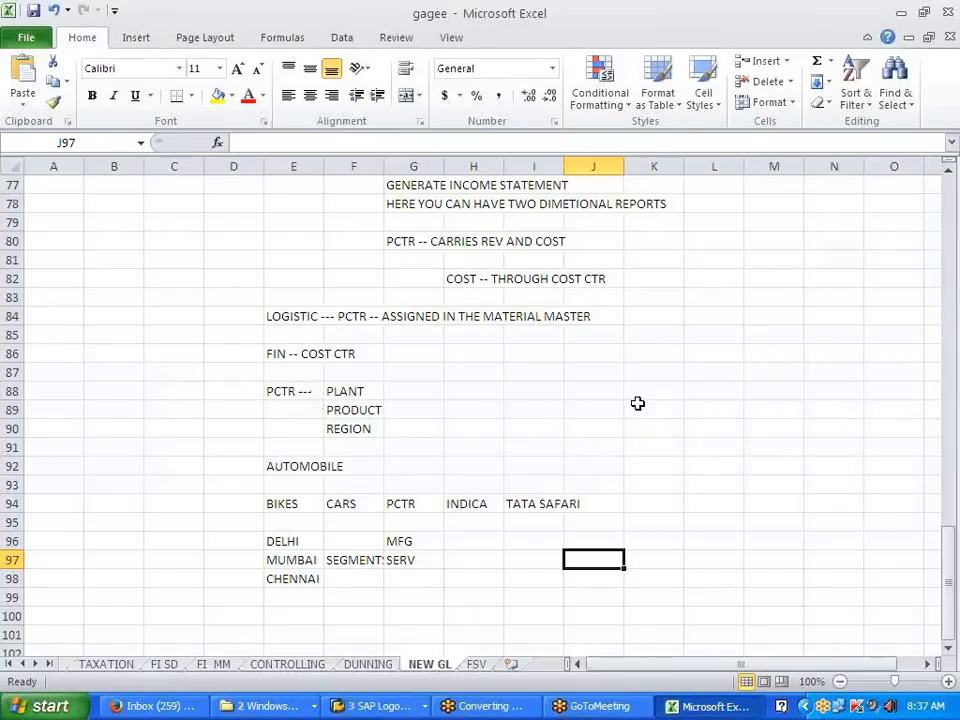
left_click(646, 392)
type("Create Dummy Profit Center")
left_click(672, 484)
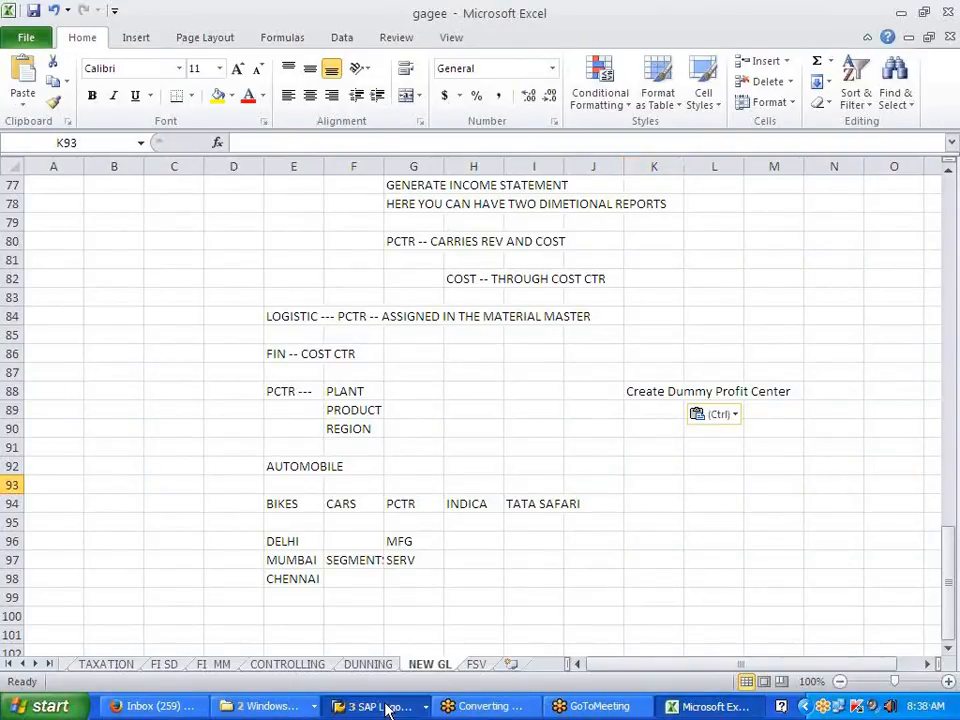
Step: Switch to the Transport Organizer session in SAP, open cost center PRD DEPT1 with transaction KS02, and examine its Profit Center field
left_click(386, 708)
left_click(405, 631)
left_click(105, 48)
type("/NKS02")
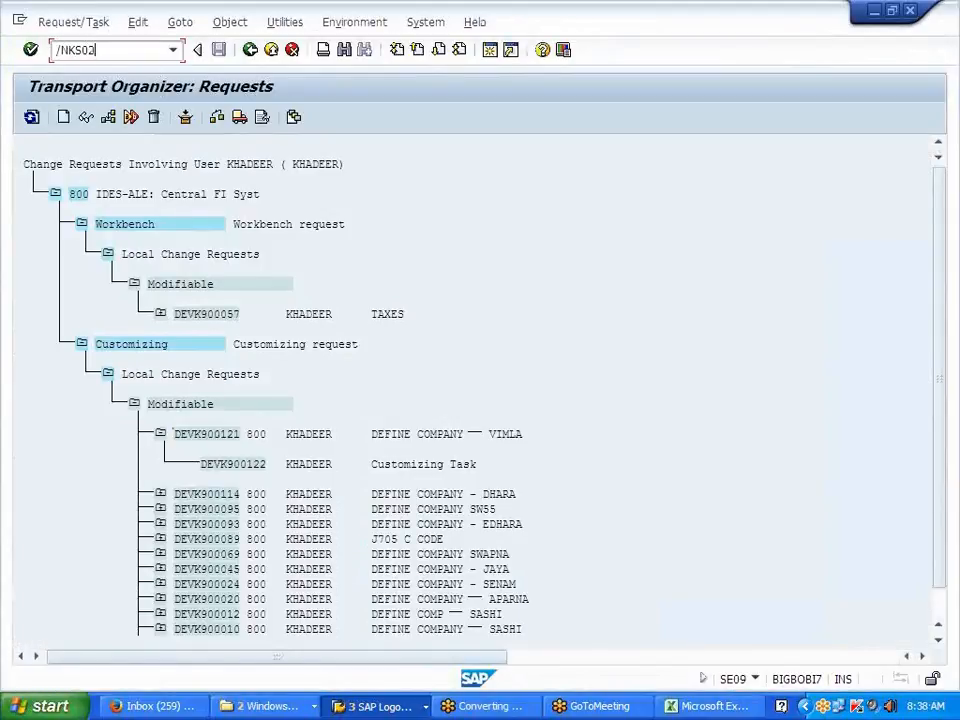
key("Return")
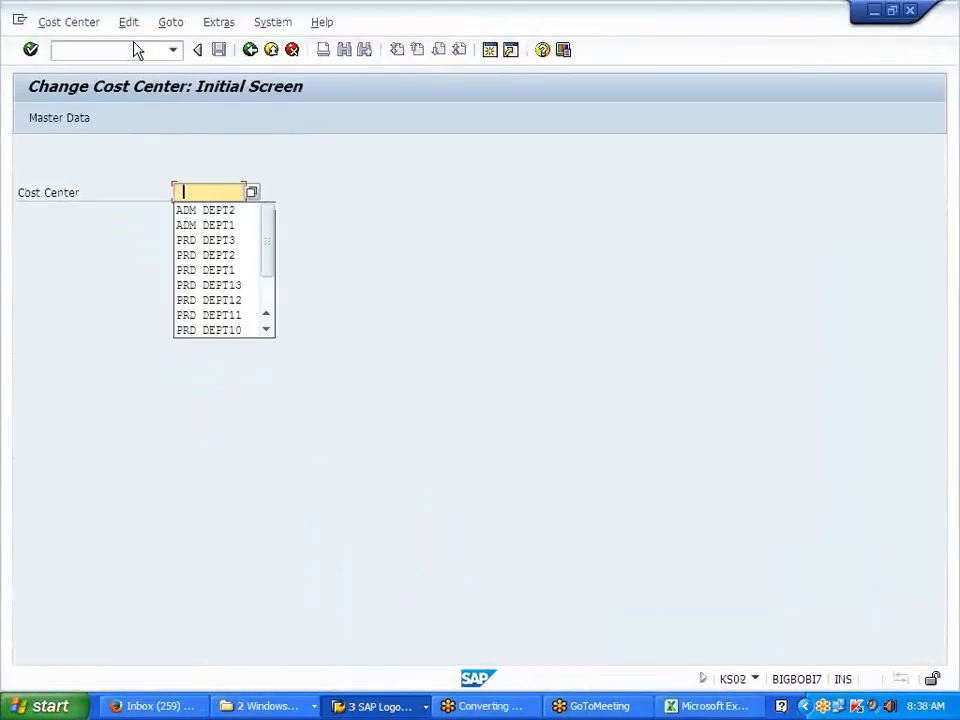
left_click(227, 272)
key("Return")
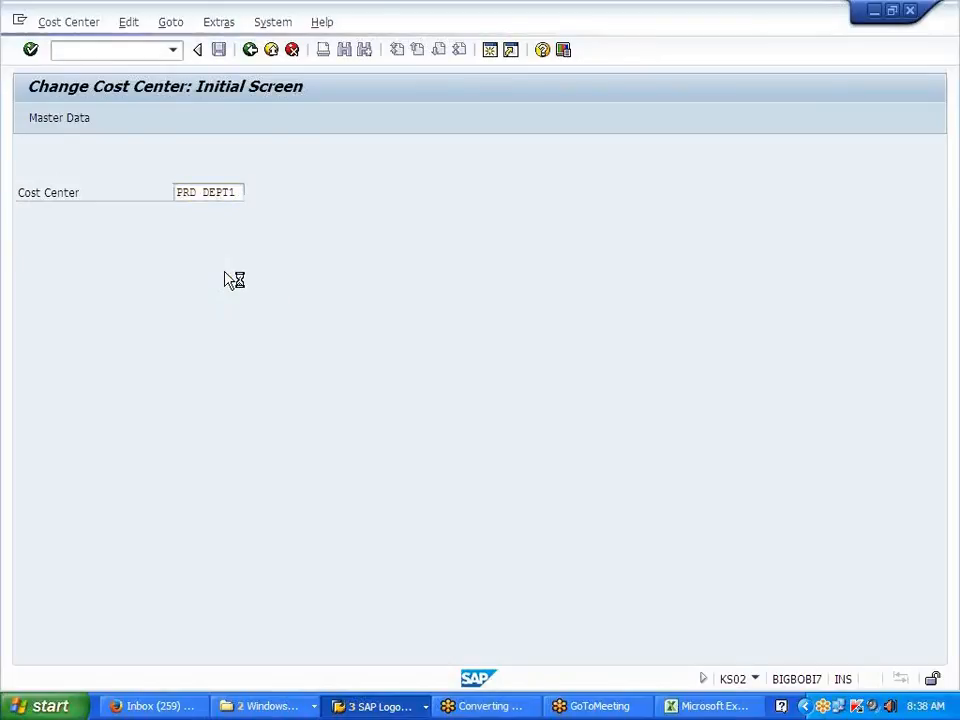
left_click_drag(31, 550, 178, 555)
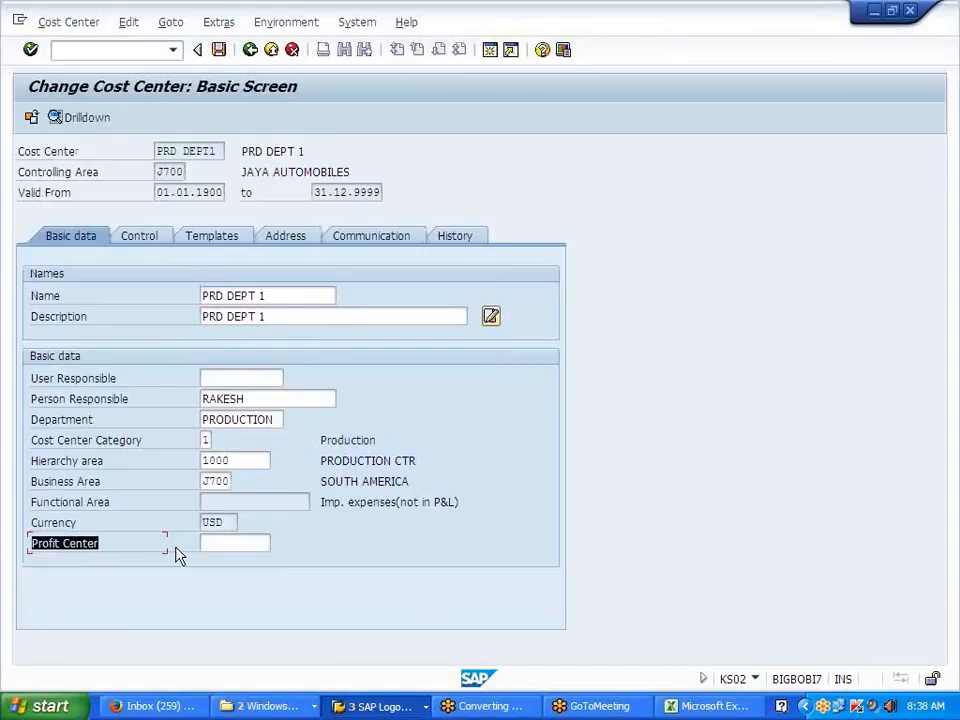
left_click(293, 546)
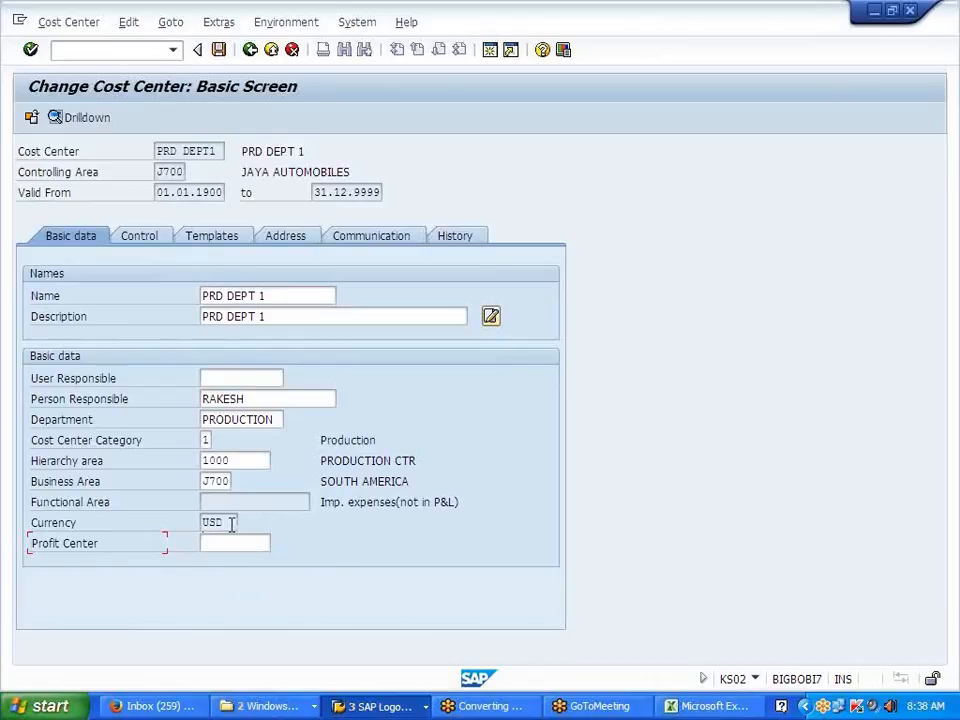
Step: Switch to Excel and enter the note CLASSICAL LEDGER in cell K89, beneath the dummy profit center note
key("alt+Tab")
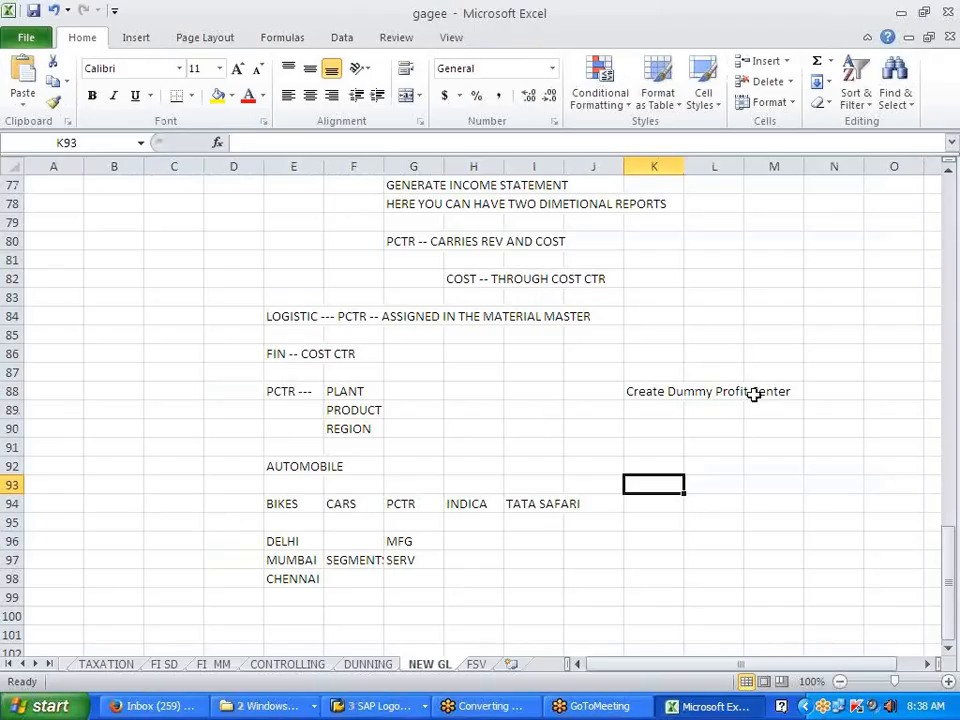
left_click(655, 415)
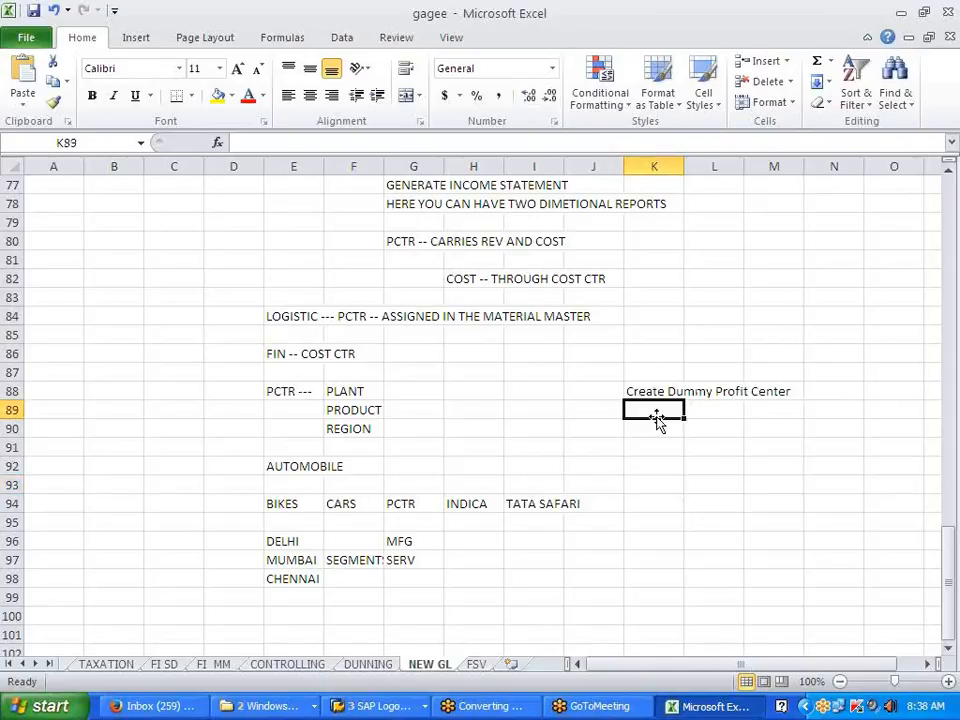
type("CLAS")
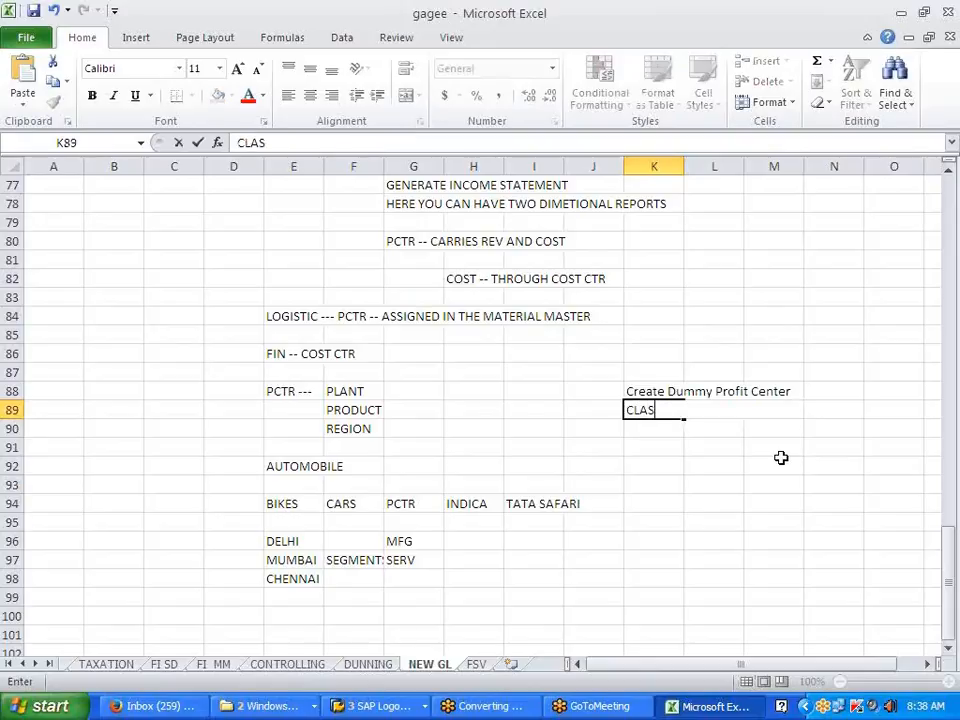
type("SICAL LE")
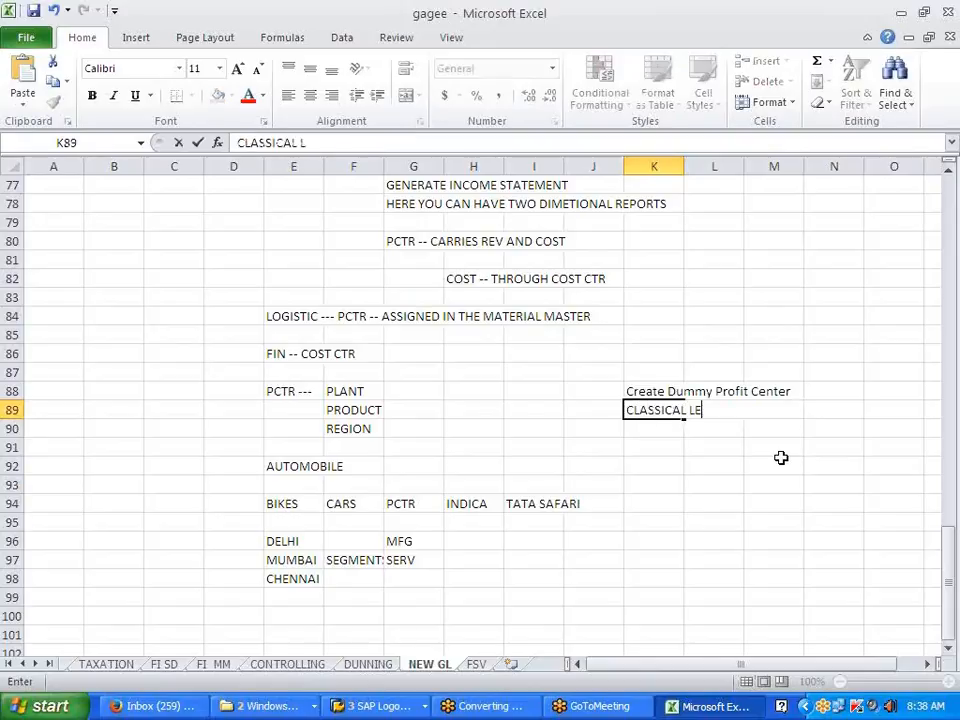
type("DSGER")
left_click(781, 459)
left_click_drag(630, 392, 786, 401)
left_click(800, 463)
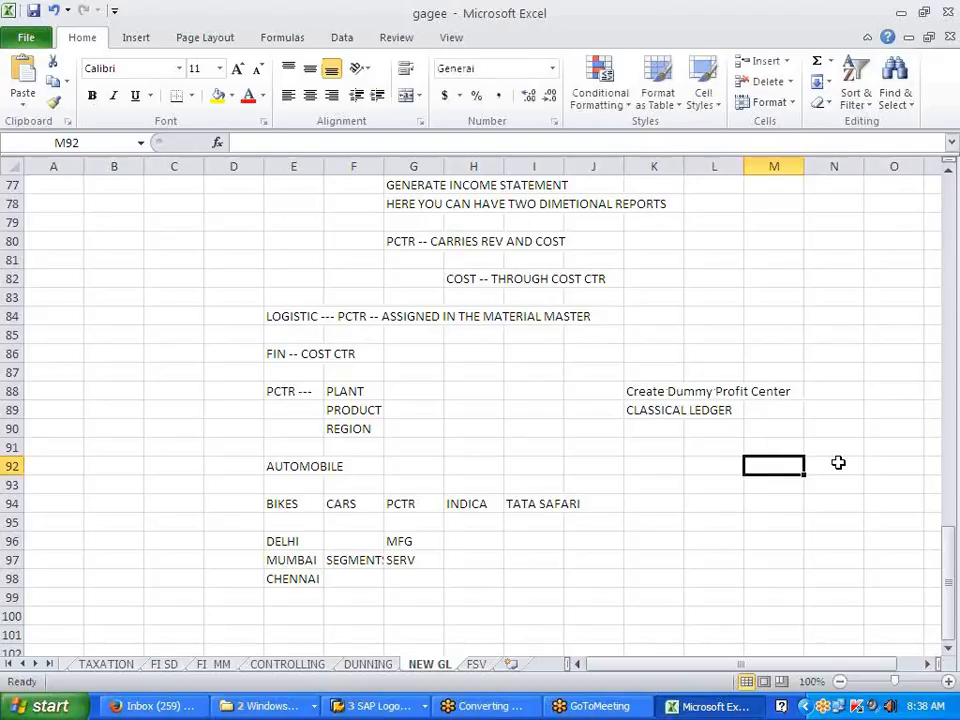
Step: Return to cost center PRD DEPT1 in SAP and review the Profit Center field in its basic data
key("alt+Tab")
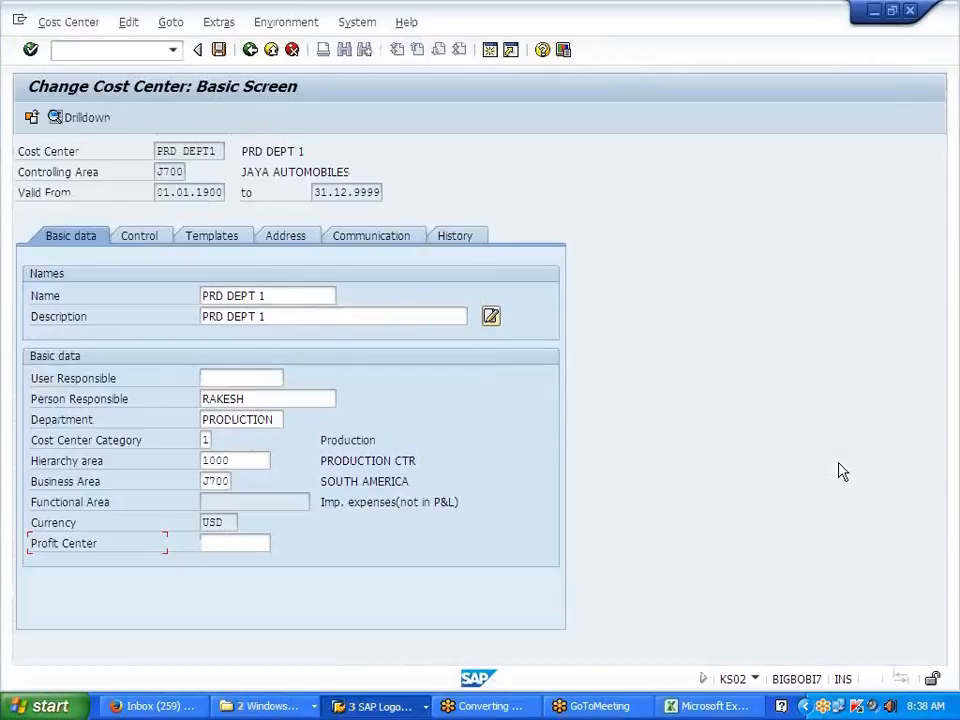
left_click_drag(32, 553, 142, 558)
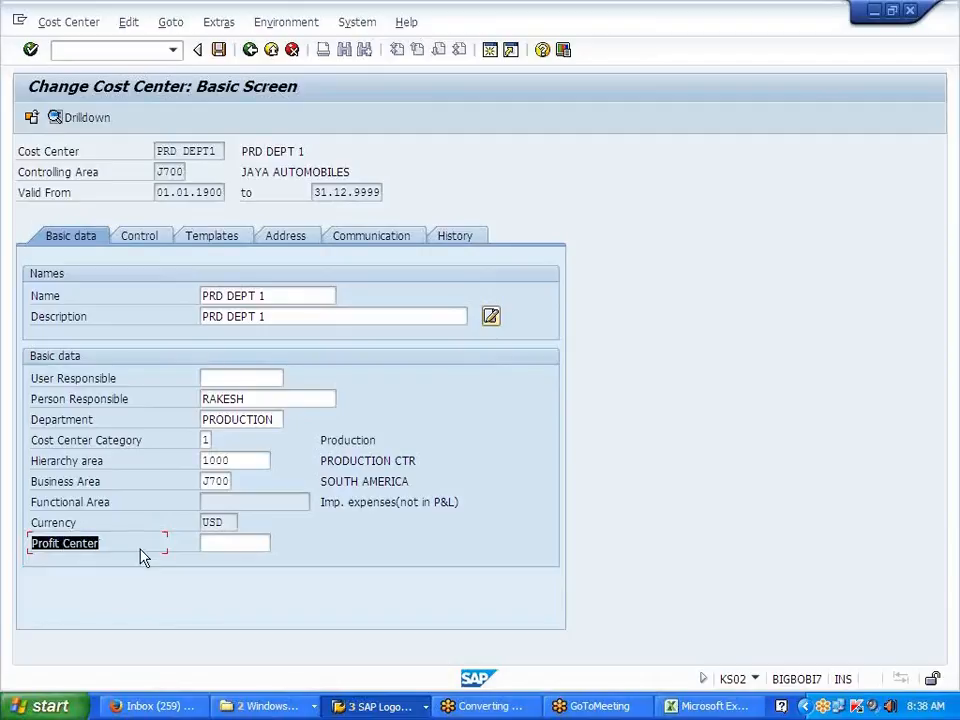
left_click(141, 550)
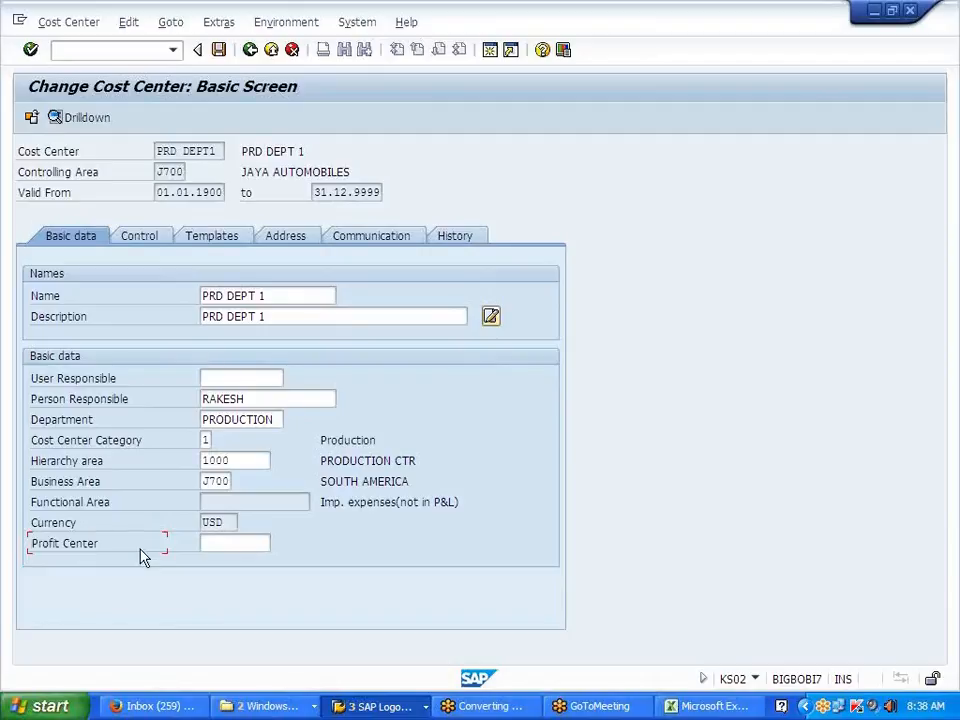
Step: Switch to Excel and enter the note NO DUMMY PCRT --- NEW GL in cell K91 of the NEW GL sheet
key("alt+Tab")
left_click_drag(636, 413, 713, 409)
left_click_drag(654, 459, 654, 447)
left_click(654, 450)
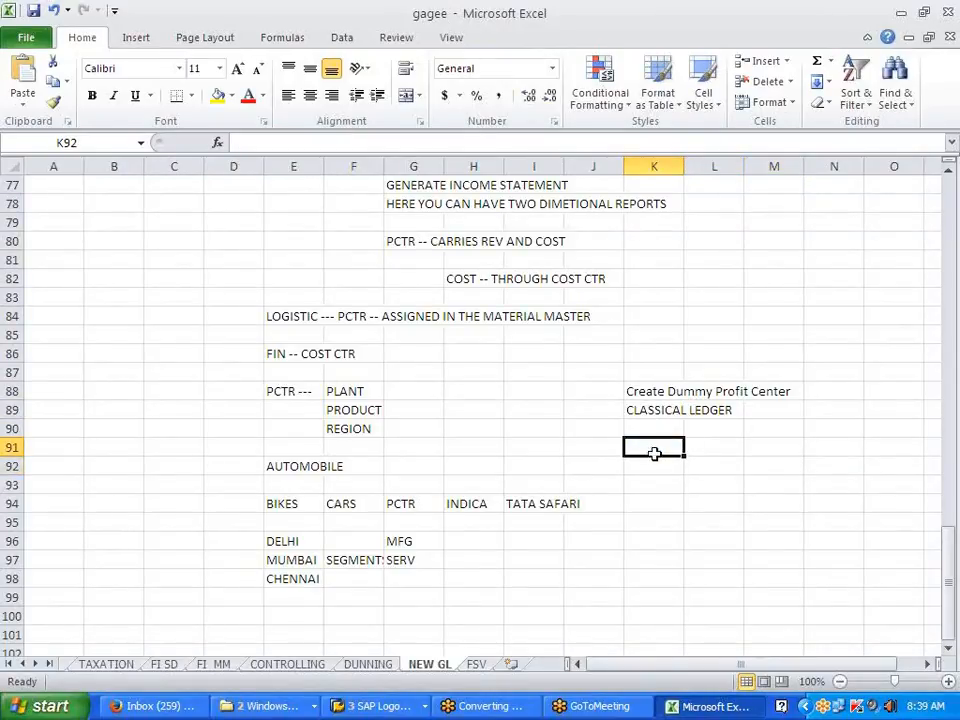
type("NO DUM")
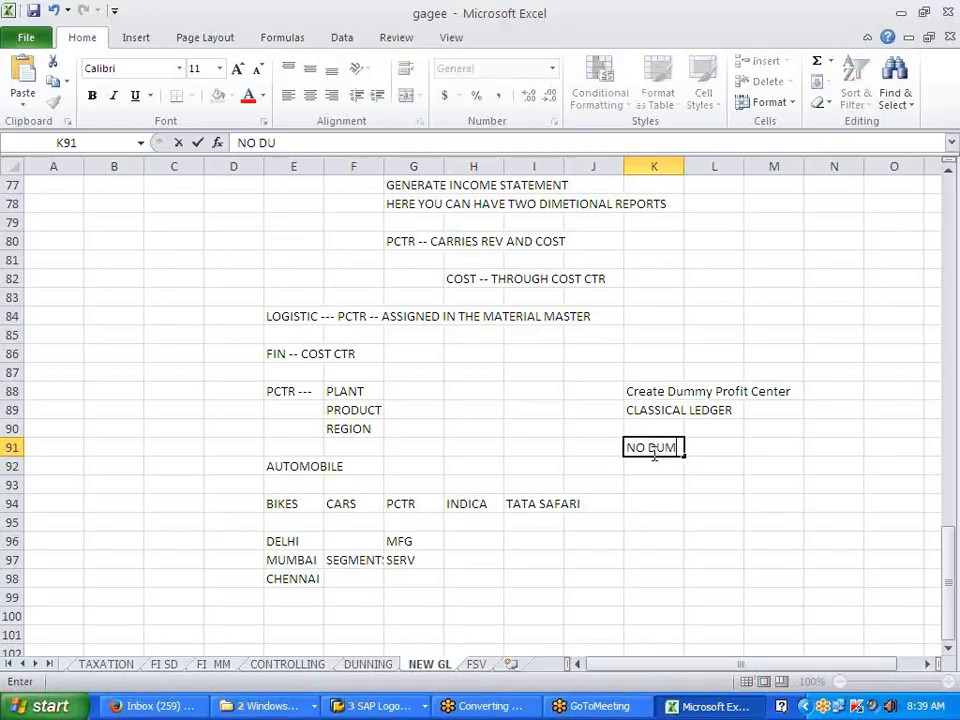
type("MY PCRT")
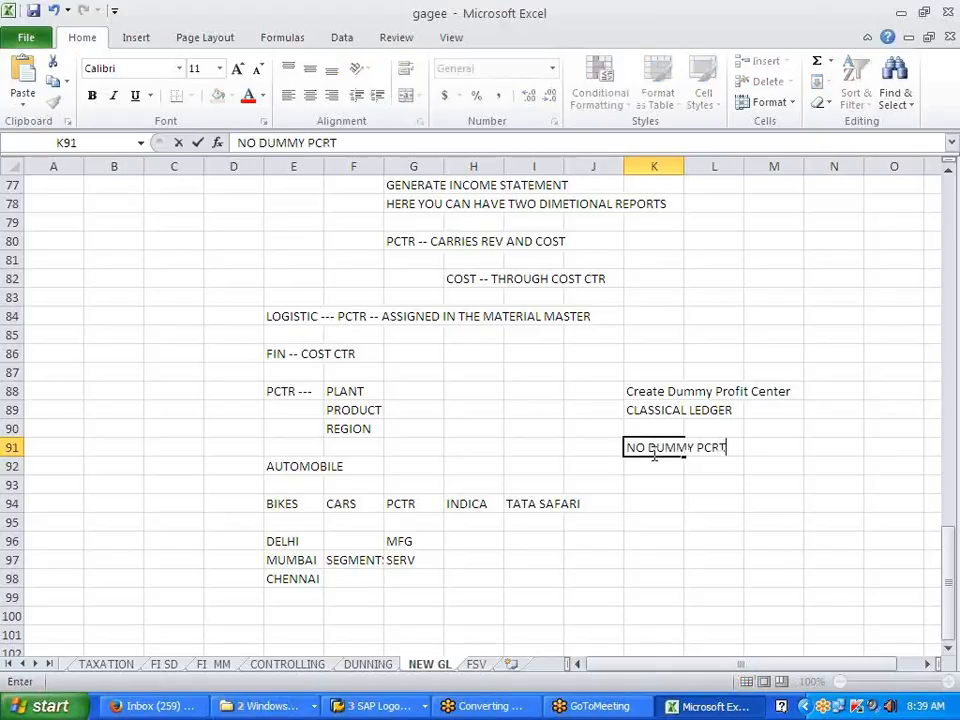
type(" --- NEW GL")
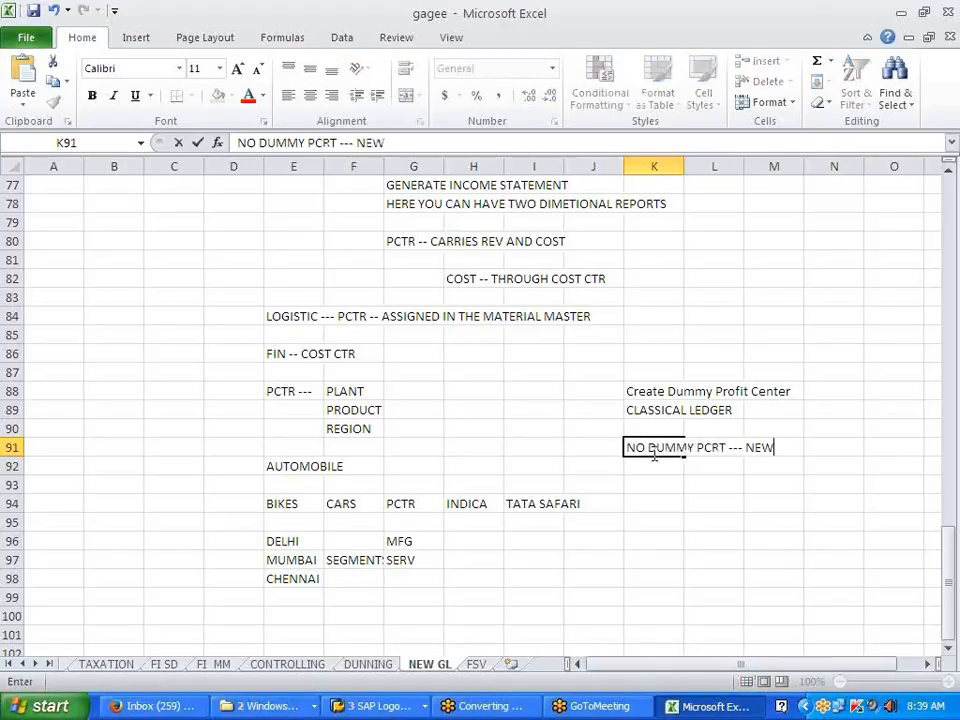
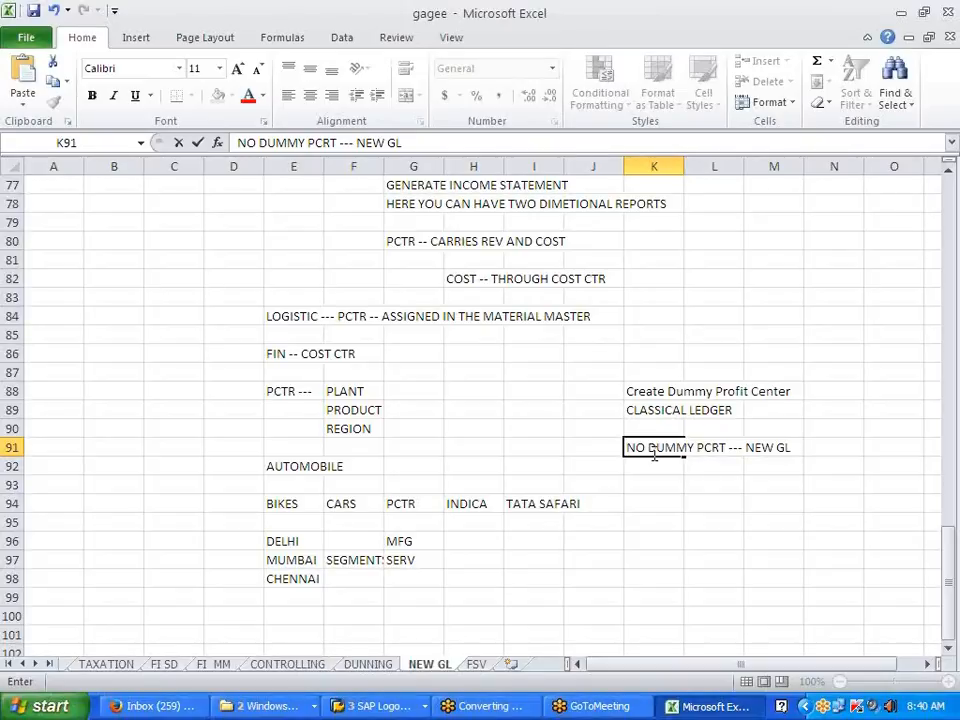
left_click(710, 575)
key("alt+Tab")
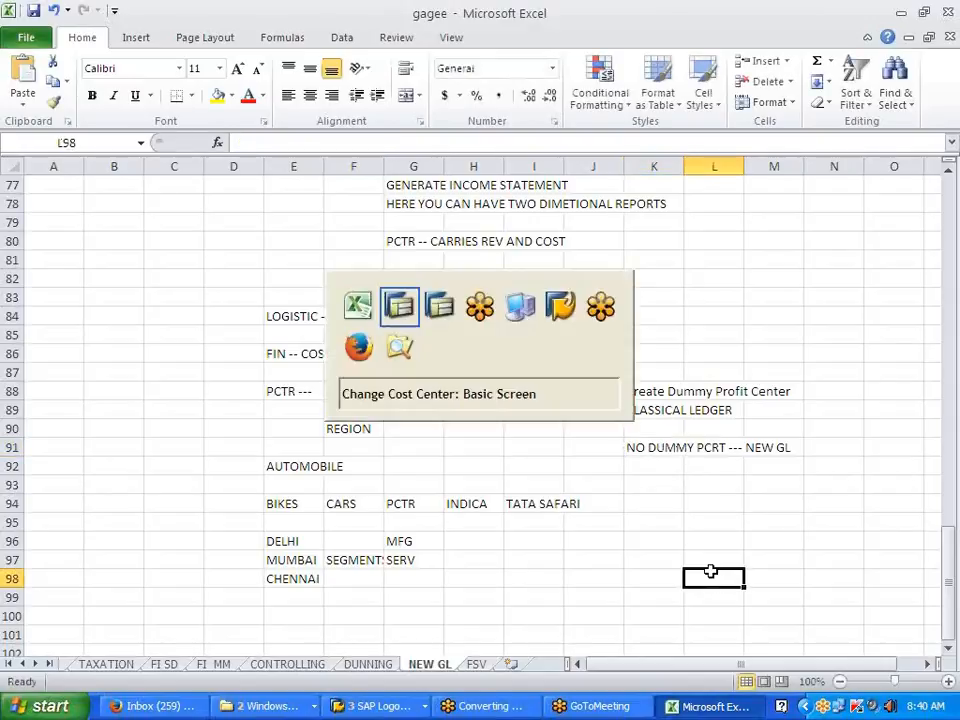
key("alt+Tab")
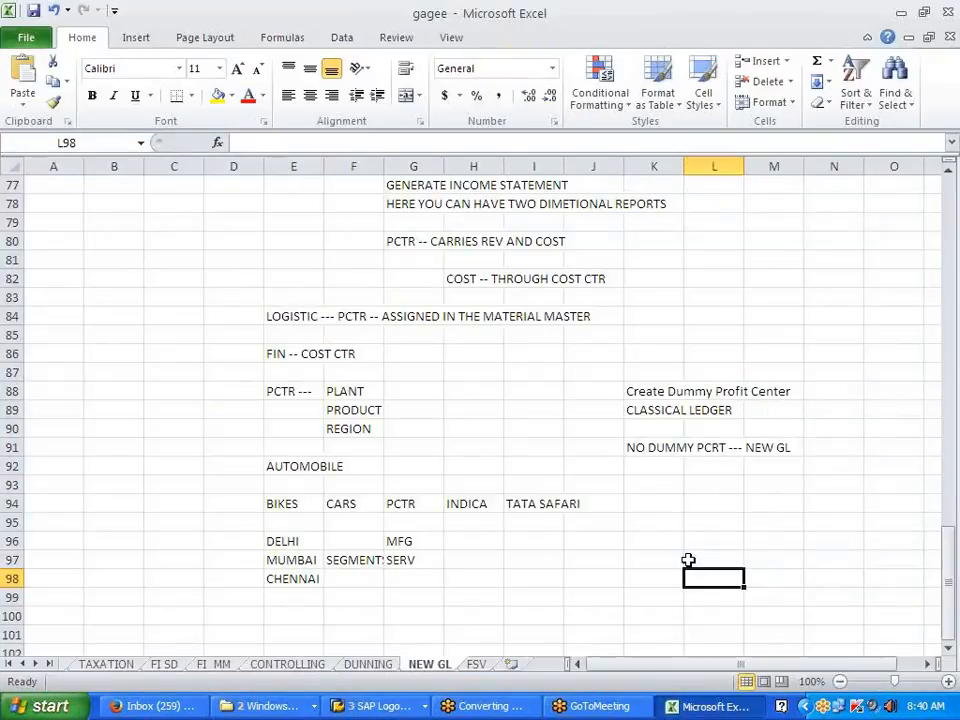
Step: Switch to the SAP IMG session and review the Activate New General Ledger Accounting setting under Financial Accounting Global Settings
key("alt+Tab")
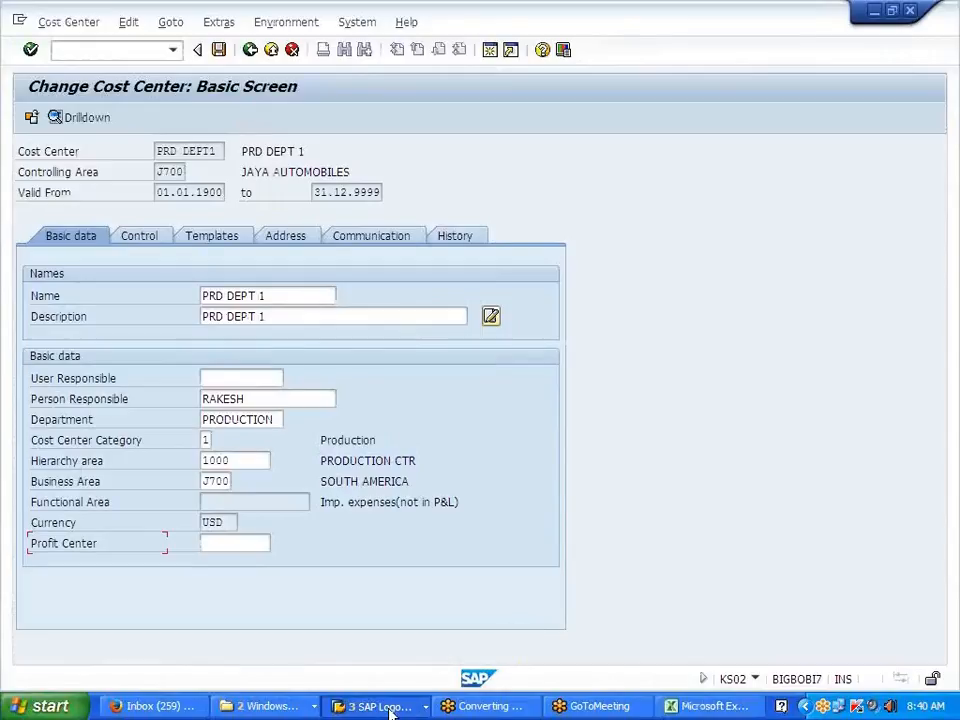
left_click(380, 706)
left_click(405, 657)
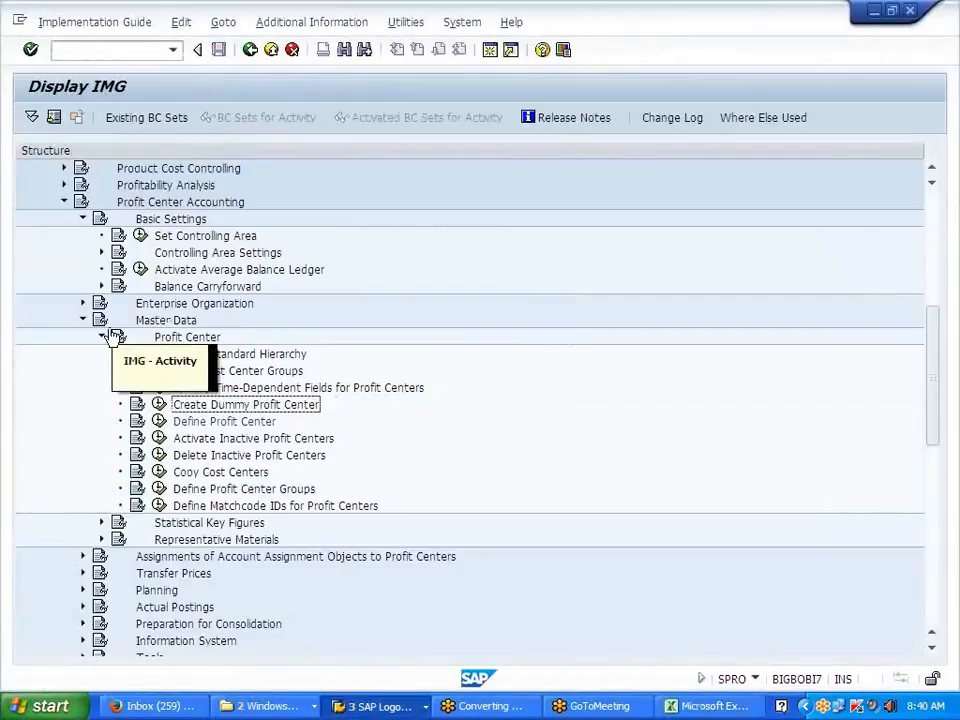
scroll(96, 321, "up", 2)
scroll(90, 321, "up", 4)
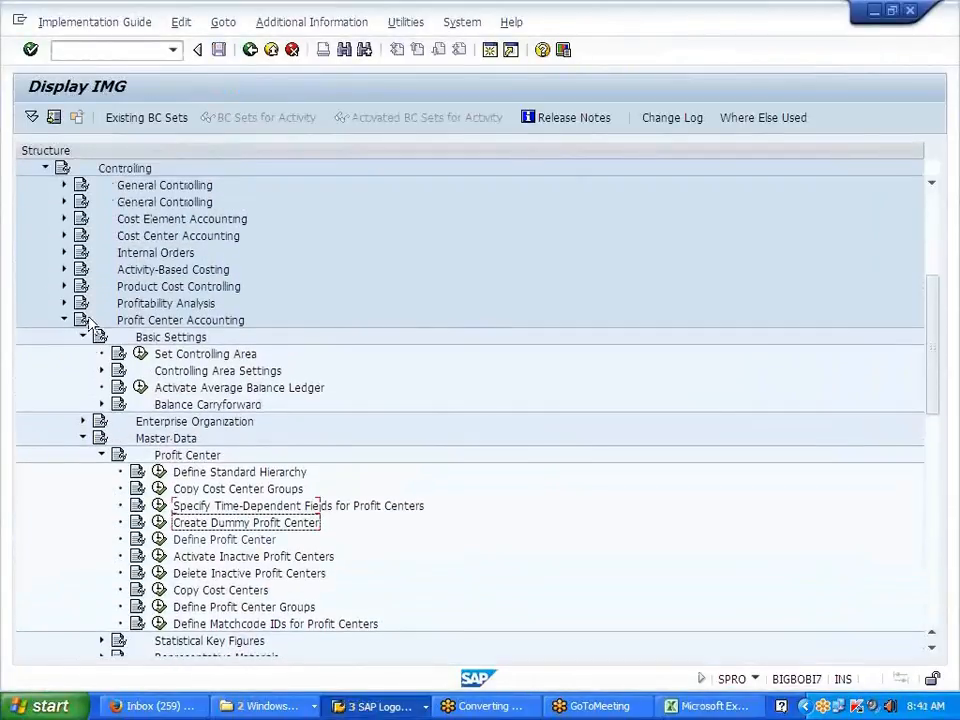
scroll(84, 325, "up", 1)
left_click(76, 374)
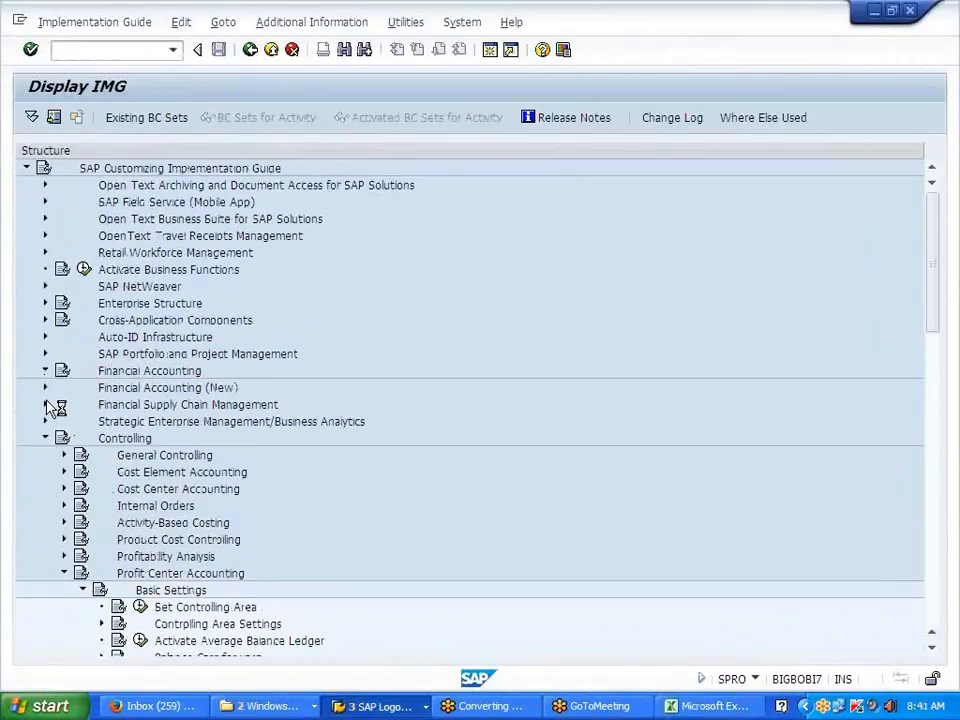
left_click(45, 372)
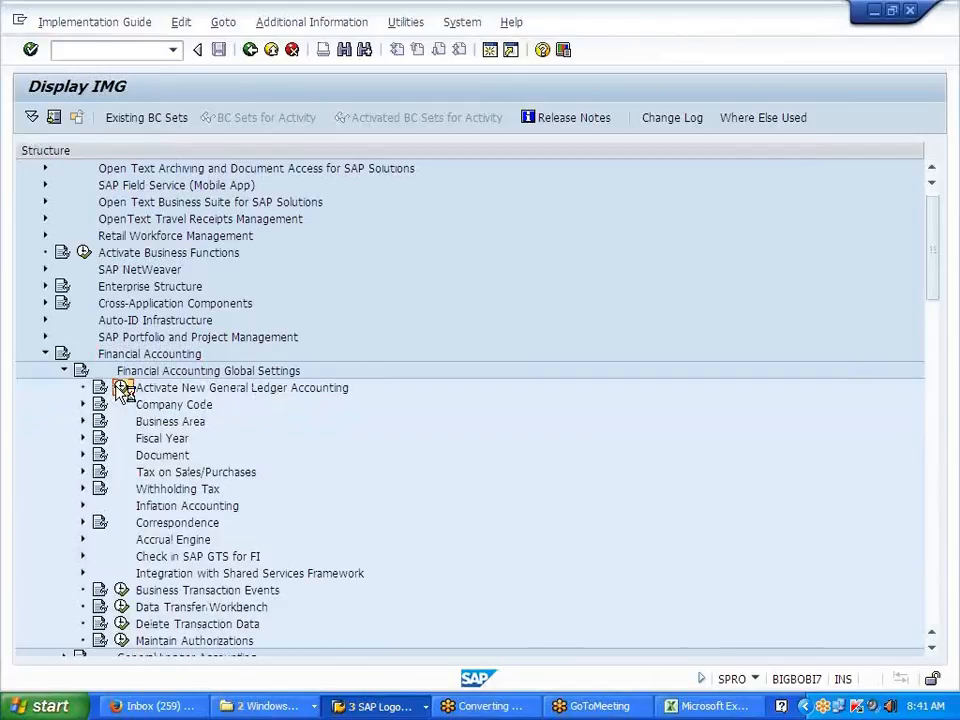
left_click(120, 388)
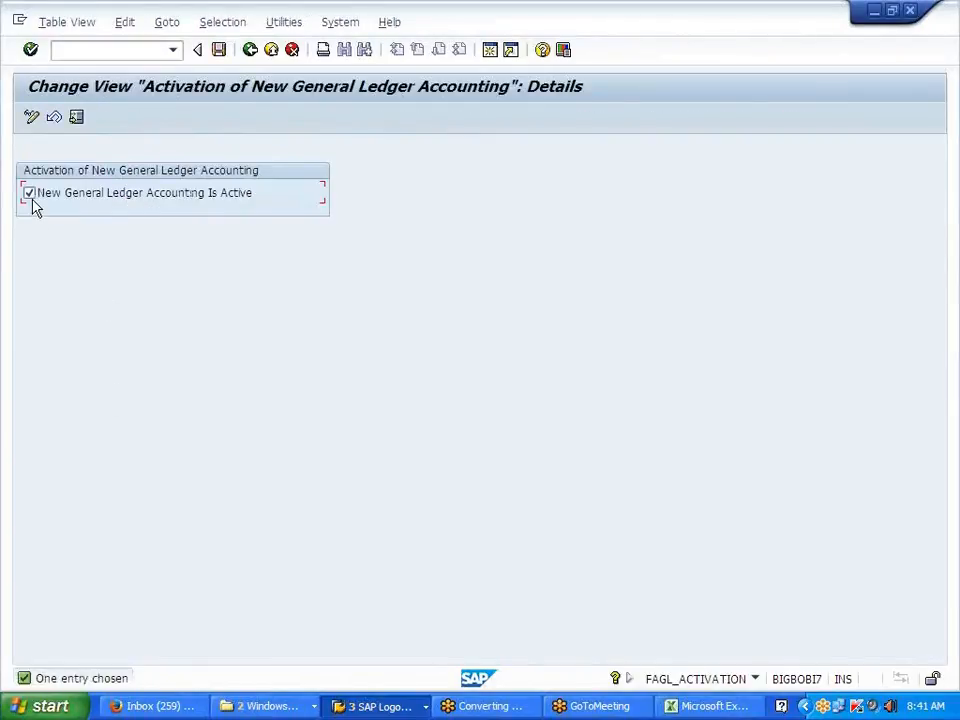
left_click(248, 55)
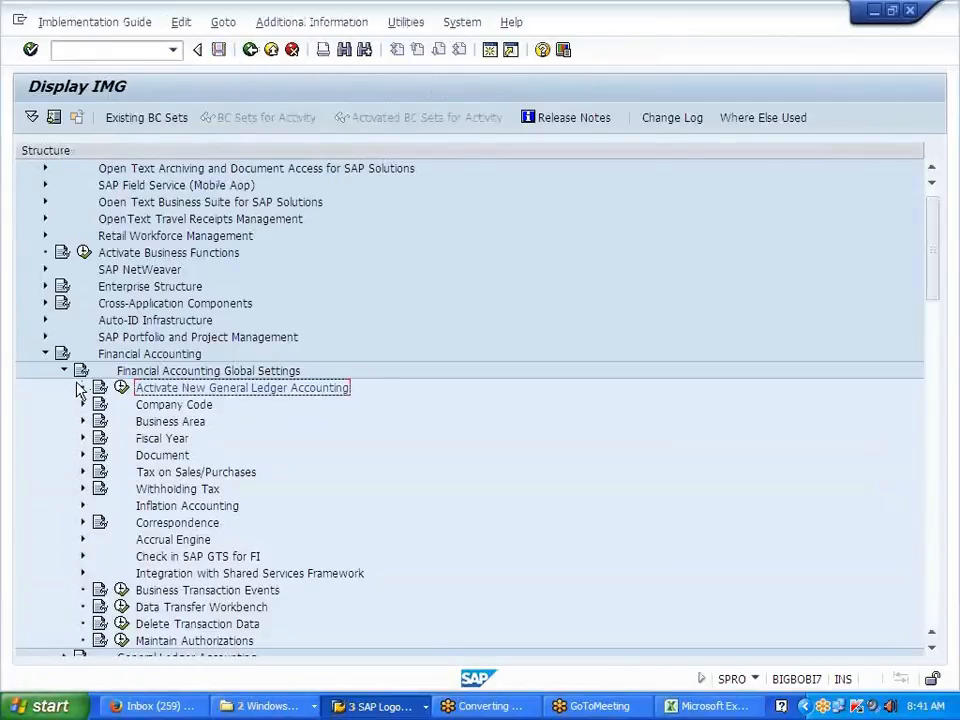
Step: Examine the General Ledger Accounting business transactions and G/L Account Posting nodes under classic Financial Accounting, and collapse that branch
left_click(64, 371)
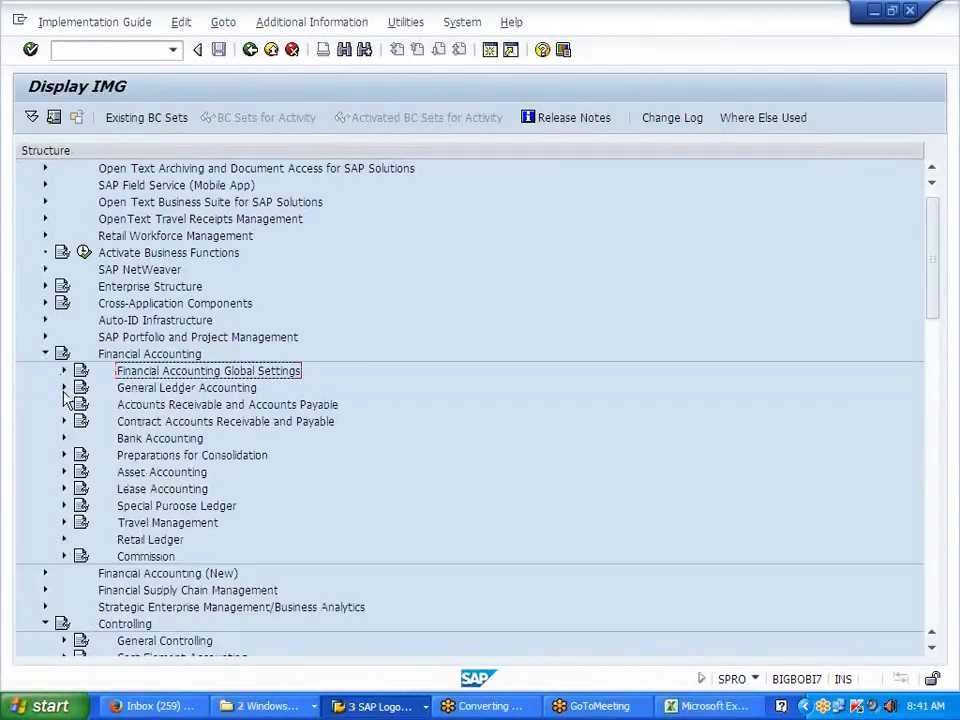
left_click(64, 388)
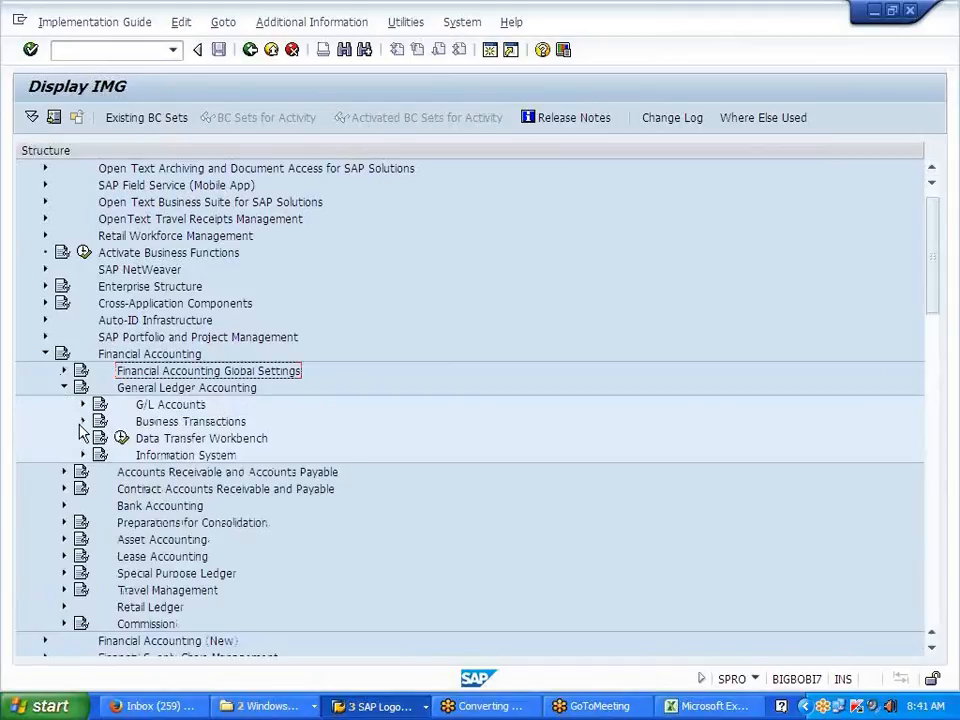
left_click(82, 421)
scroll(84, 470, "down", 2)
scroll(84, 470, "down", 1)
left_click(101, 388)
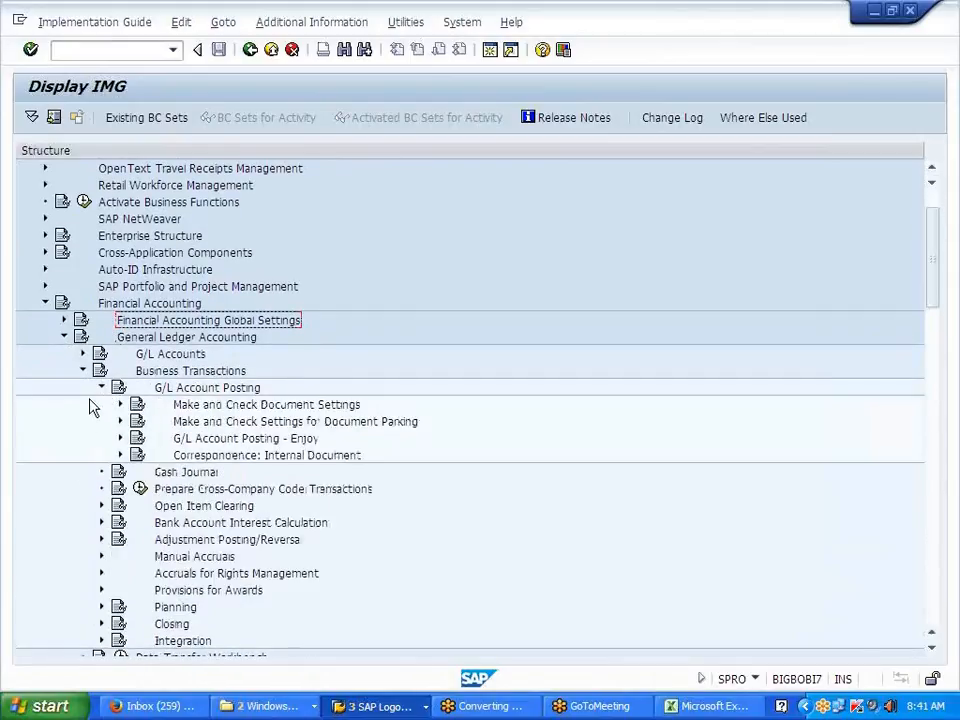
left_click(101, 388)
left_click(64, 337)
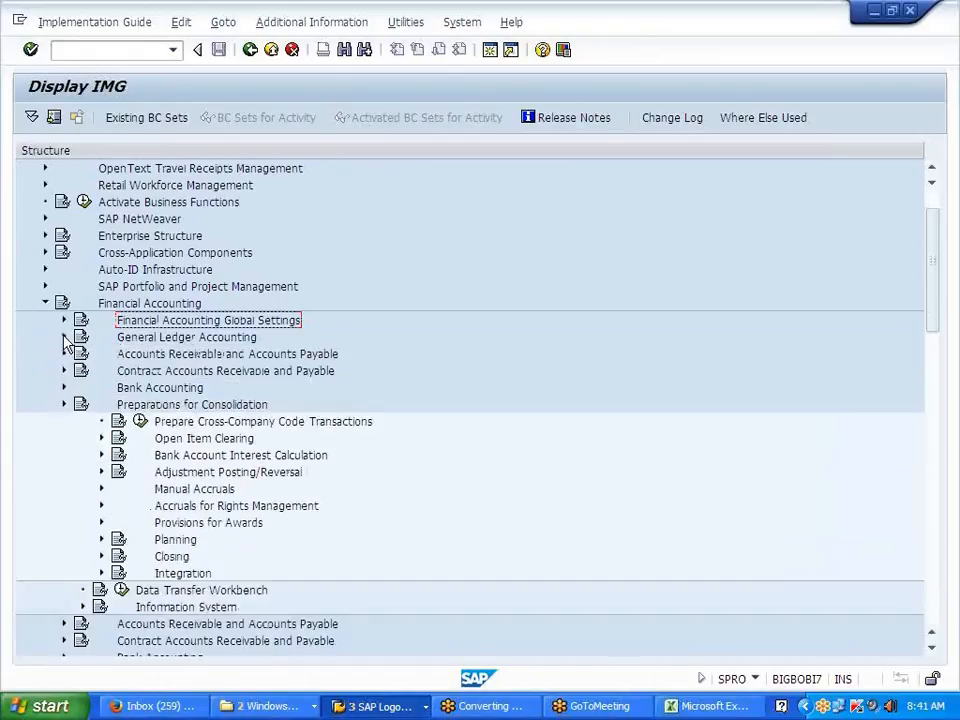
left_click(44, 304)
Step: Expand Document Splitting under General Ledger Accounting (New) business transactions, and look into Classify G/L Accounts for Document Splitting without entering a chart of accounts
left_click(44, 321)
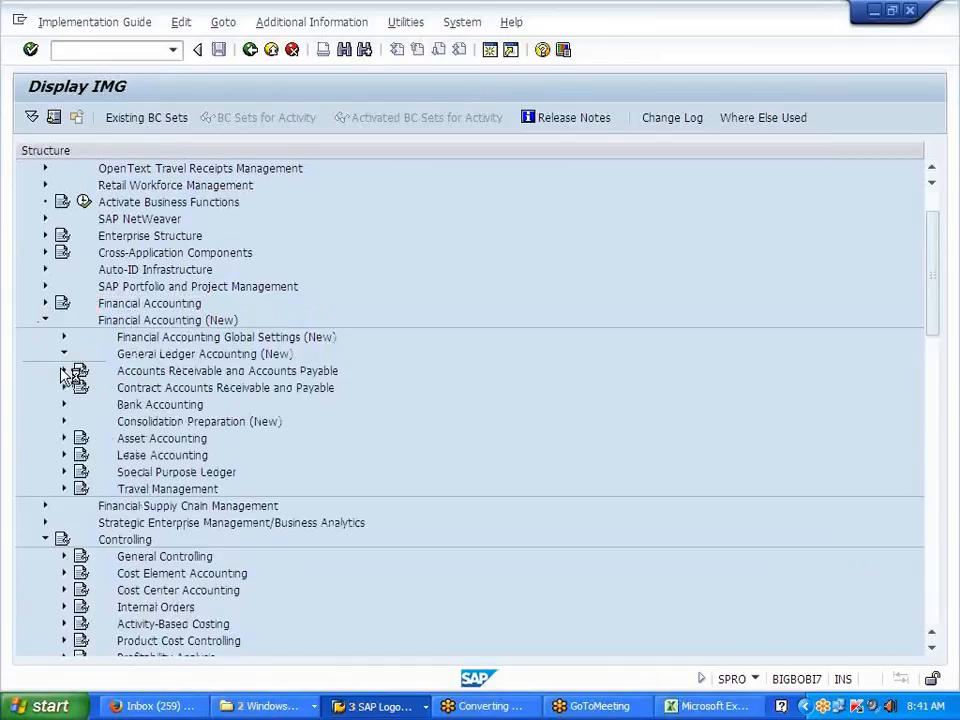
left_click(64, 356)
left_click(83, 389)
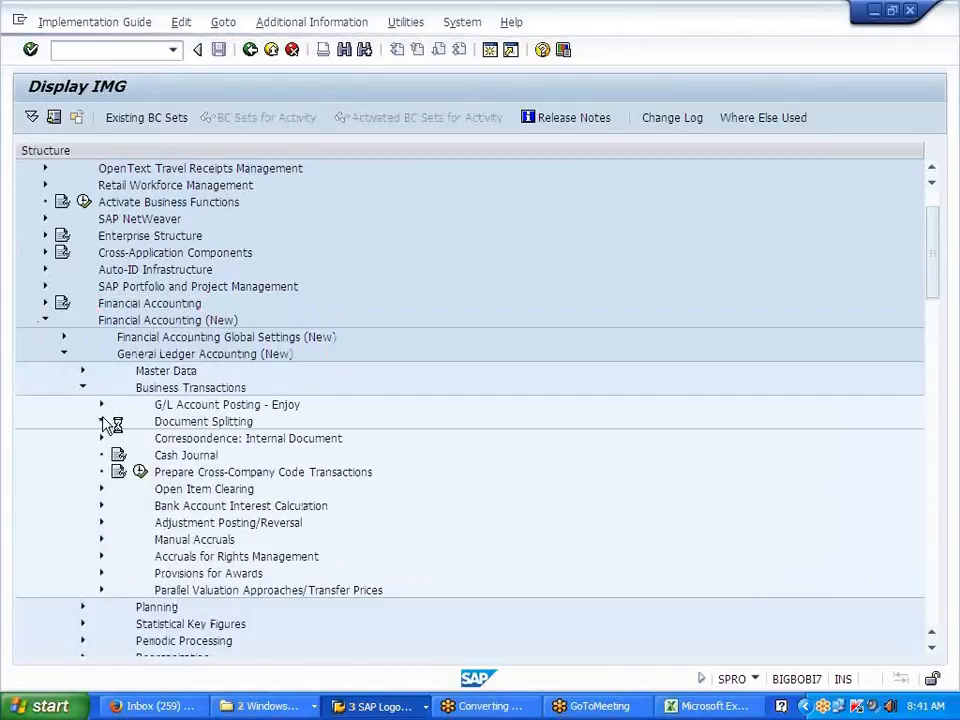
left_click(102, 422)
left_click(190, 456)
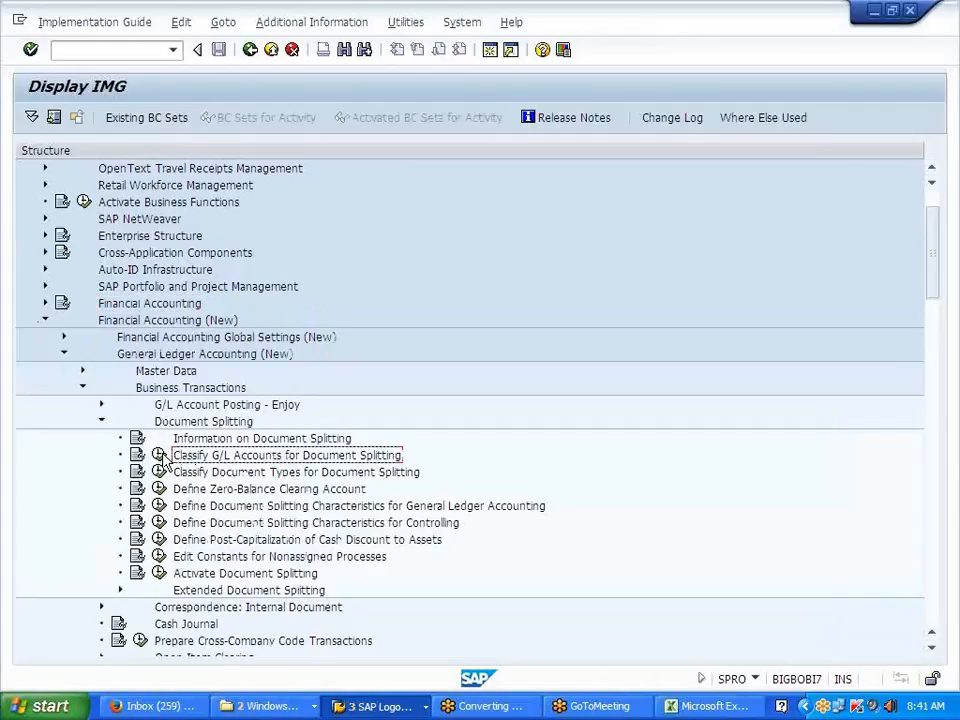
left_click(159, 455)
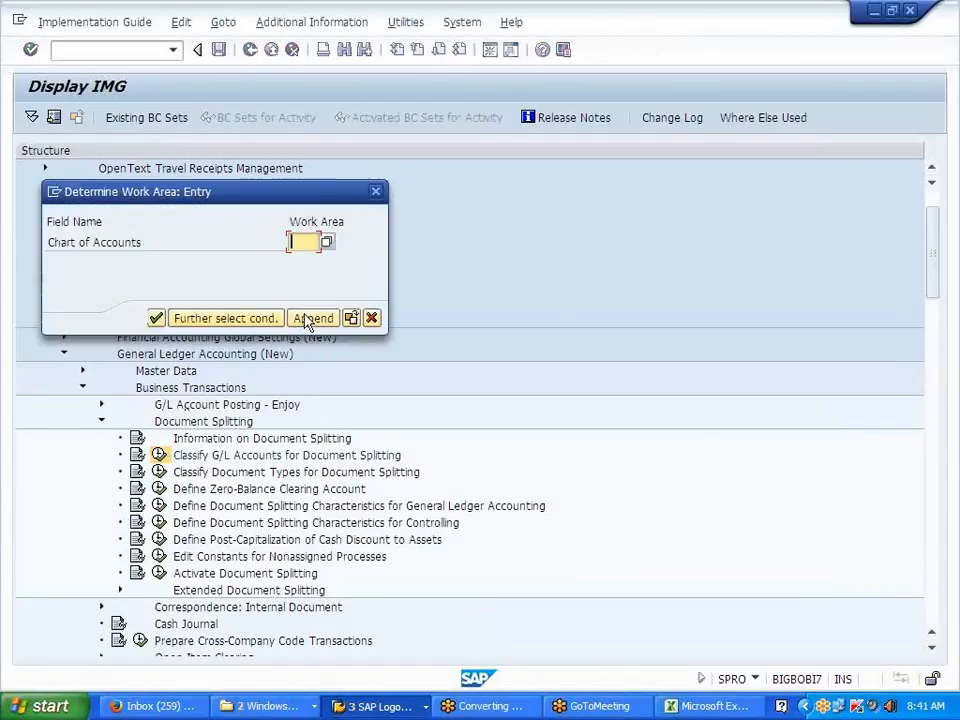
left_click(371, 318)
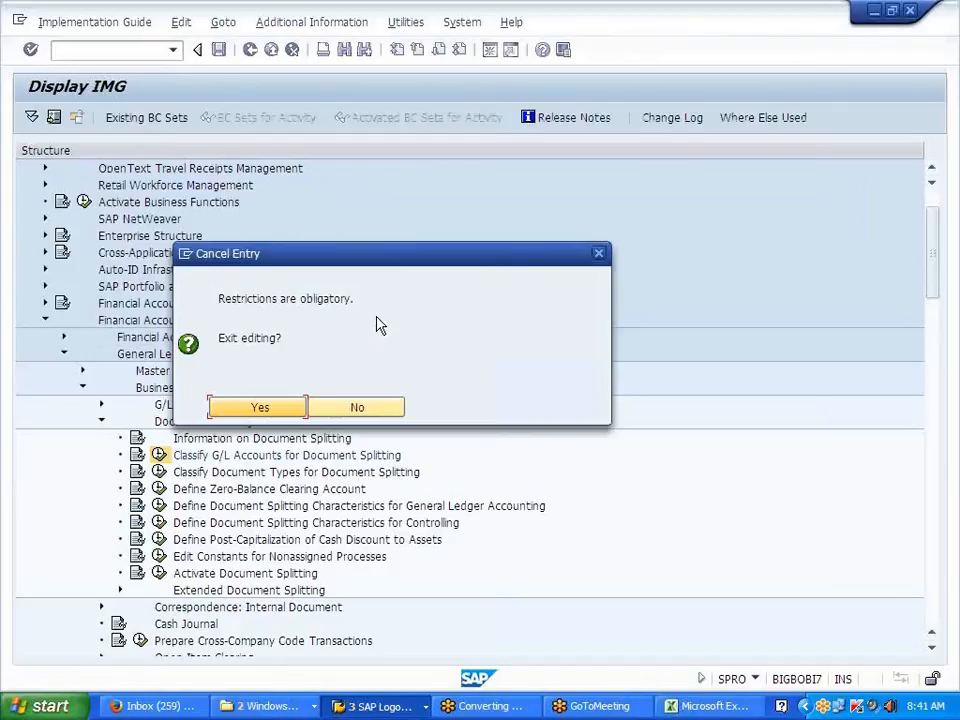
left_click(268, 406)
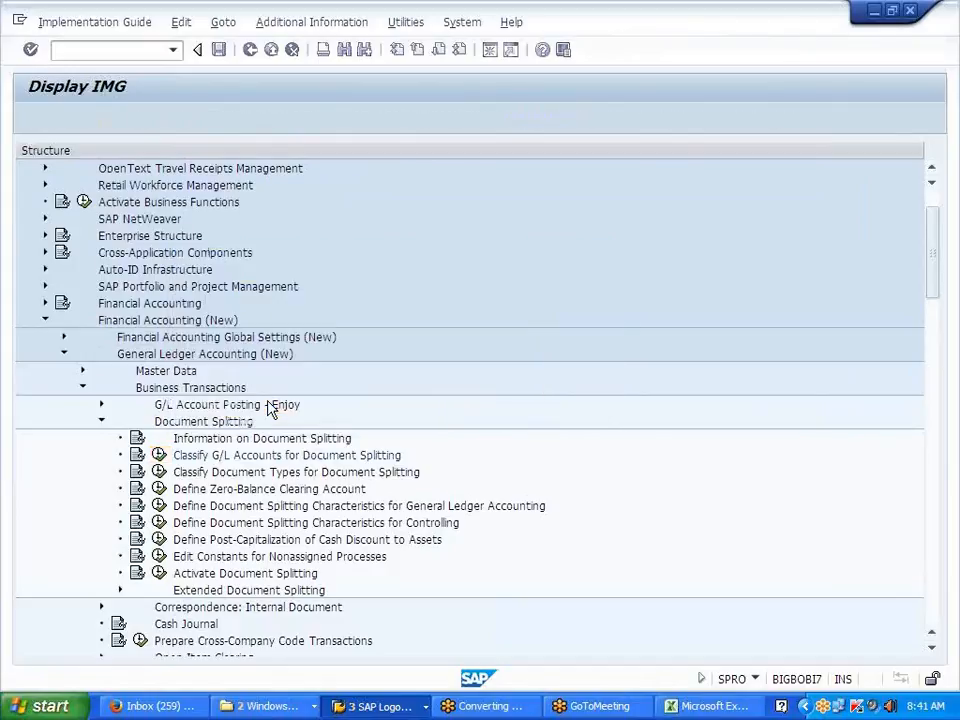
Step: Open Activate Document Splitting and find company code J700 in its Deactivation per Company Code overview
scroll(336, 455, "down", 2)
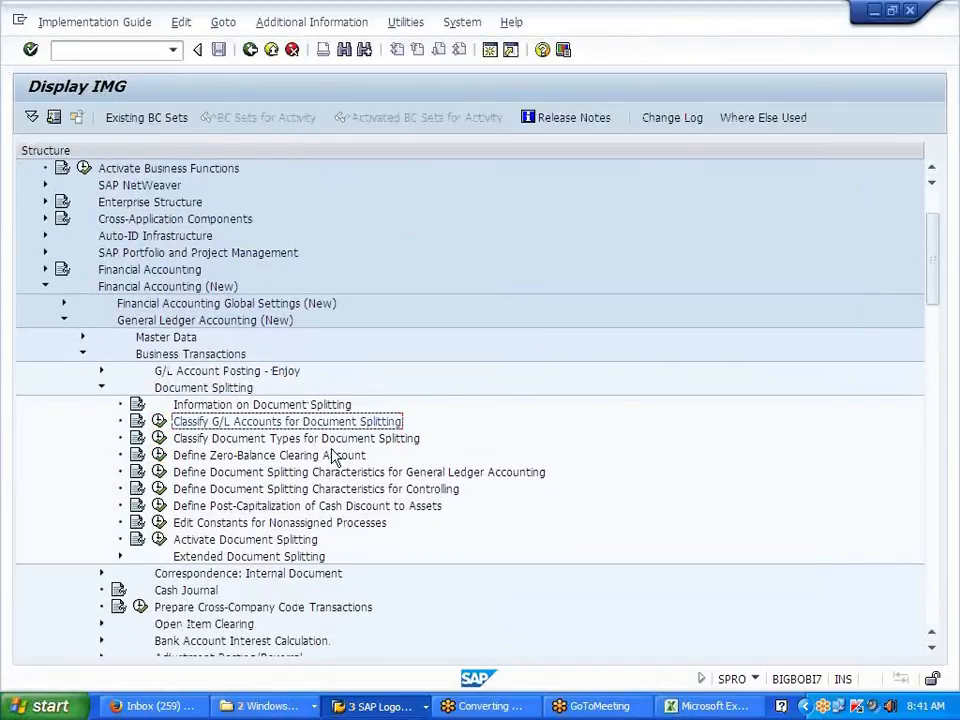
scroll(300, 480, "down", 1)
left_click(199, 524)
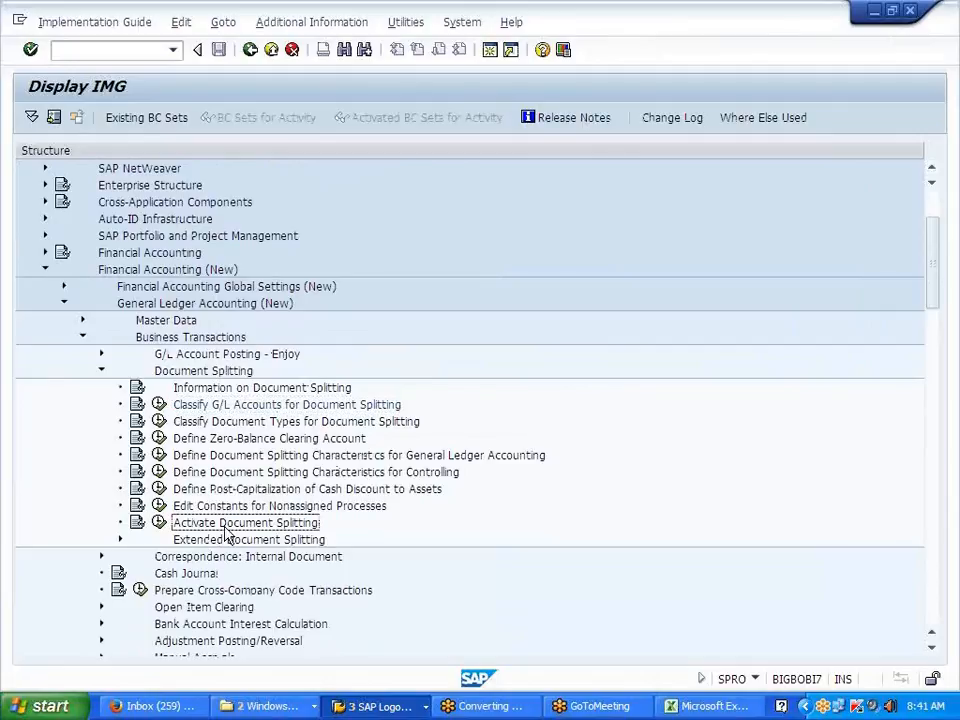
left_click(160, 524)
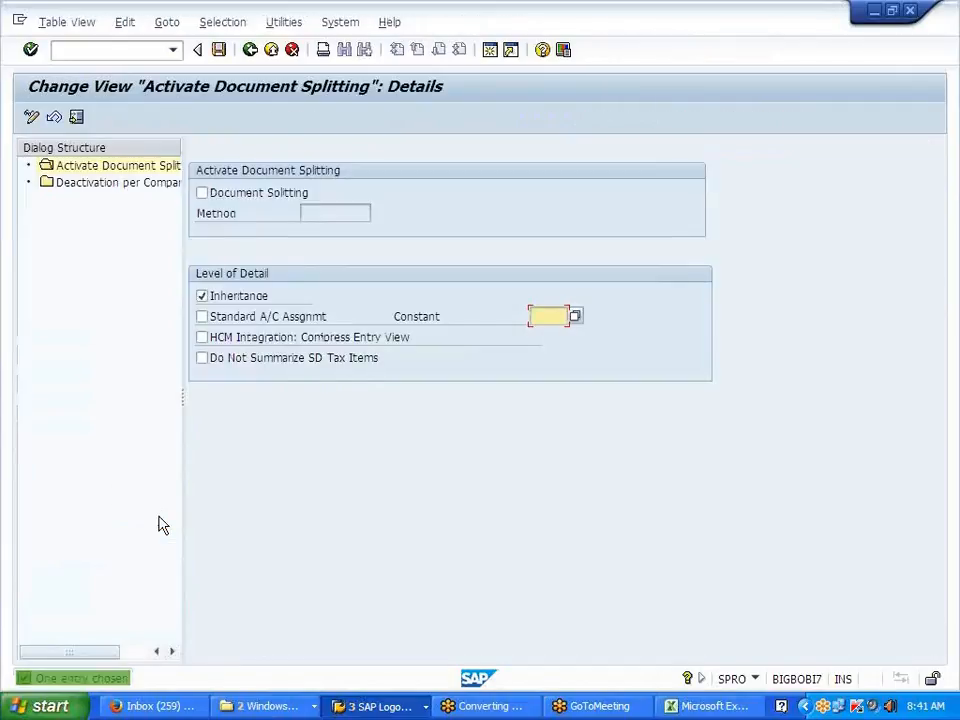
double_click(137, 187)
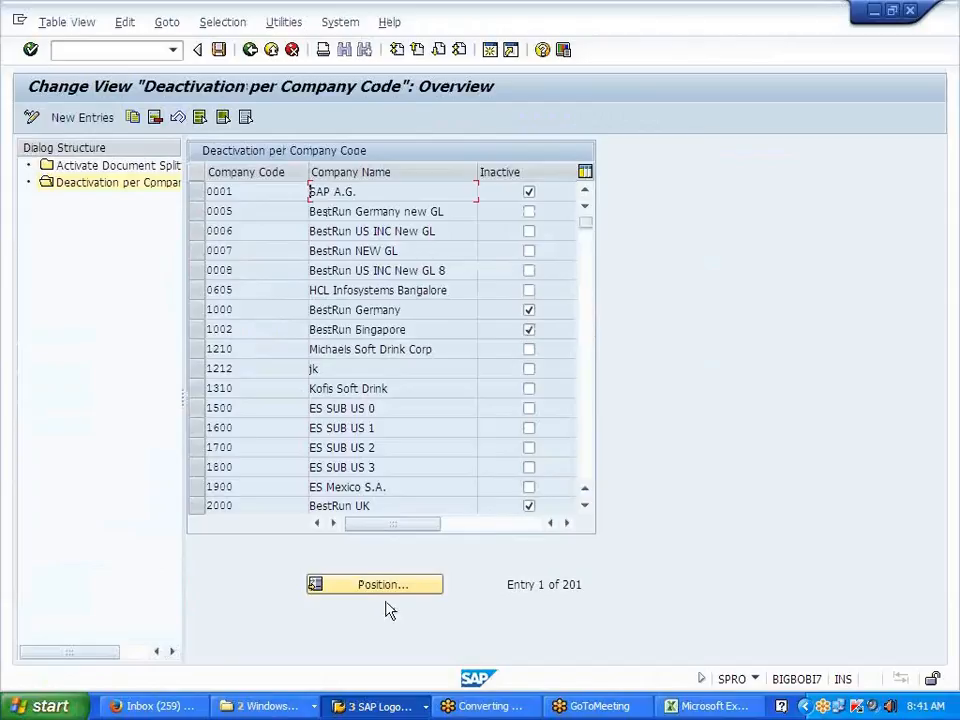
left_click(381, 588)
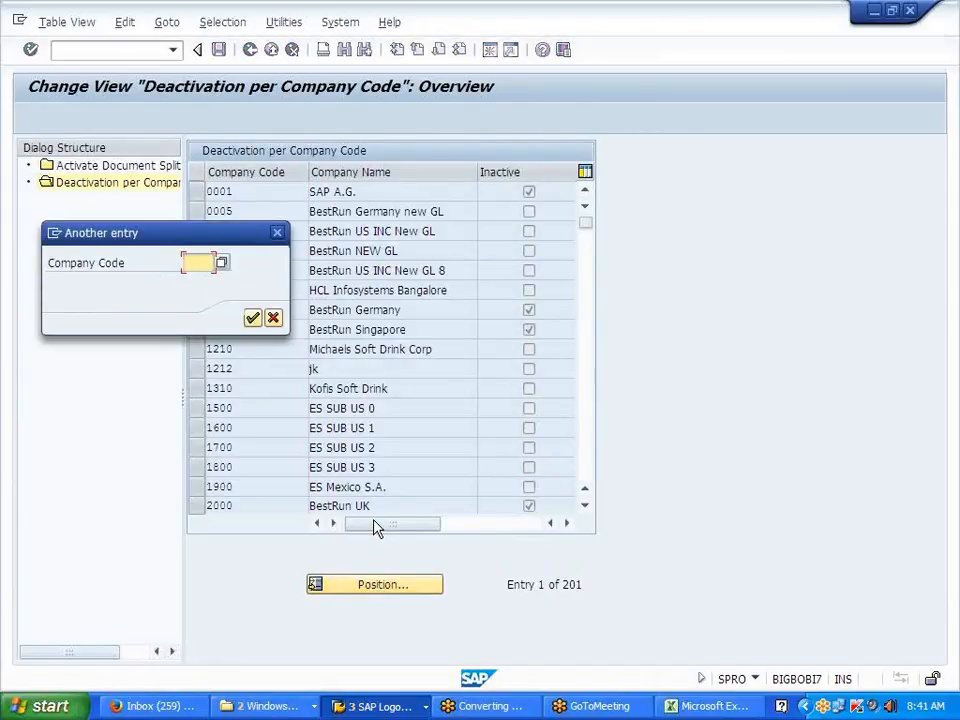
type("J700")
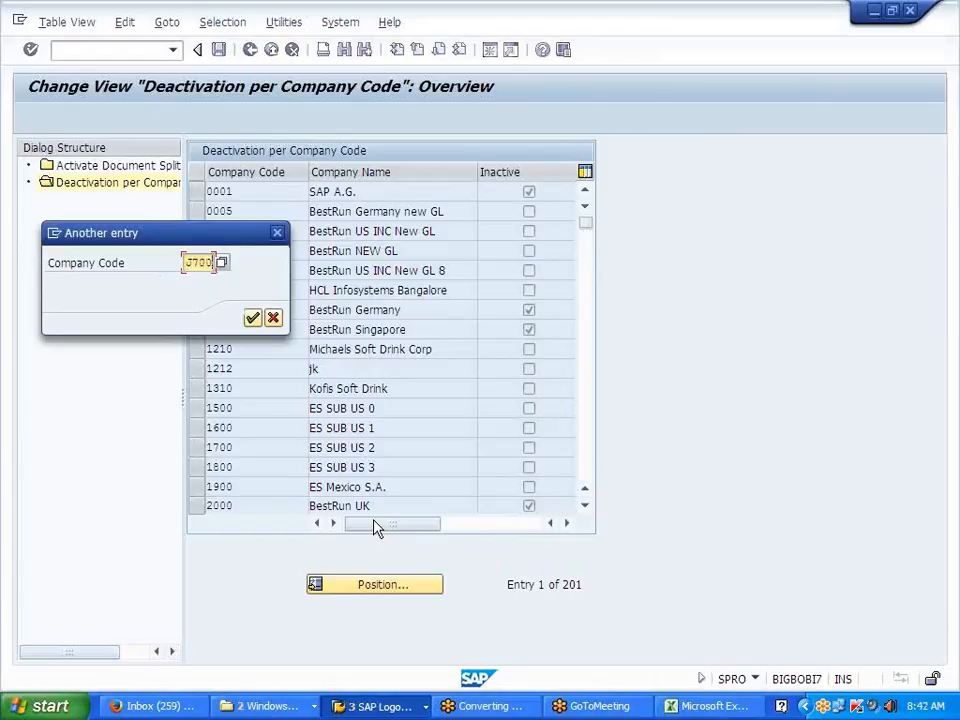
key("Return")
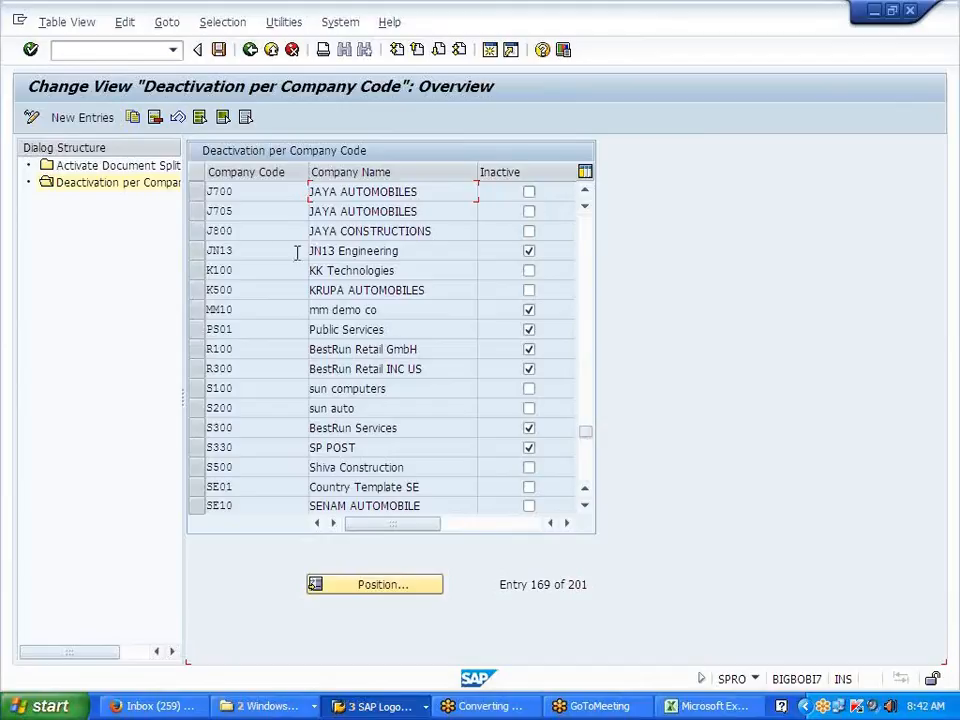
Step: Review the Inactive flags of the company codes following J700 in the document splitting deactivation list, and return to the IMG
left_click(223, 250)
left_click(279, 309)
scroll(455, 457, "down", 1)
scroll(455, 457, "down", 1)
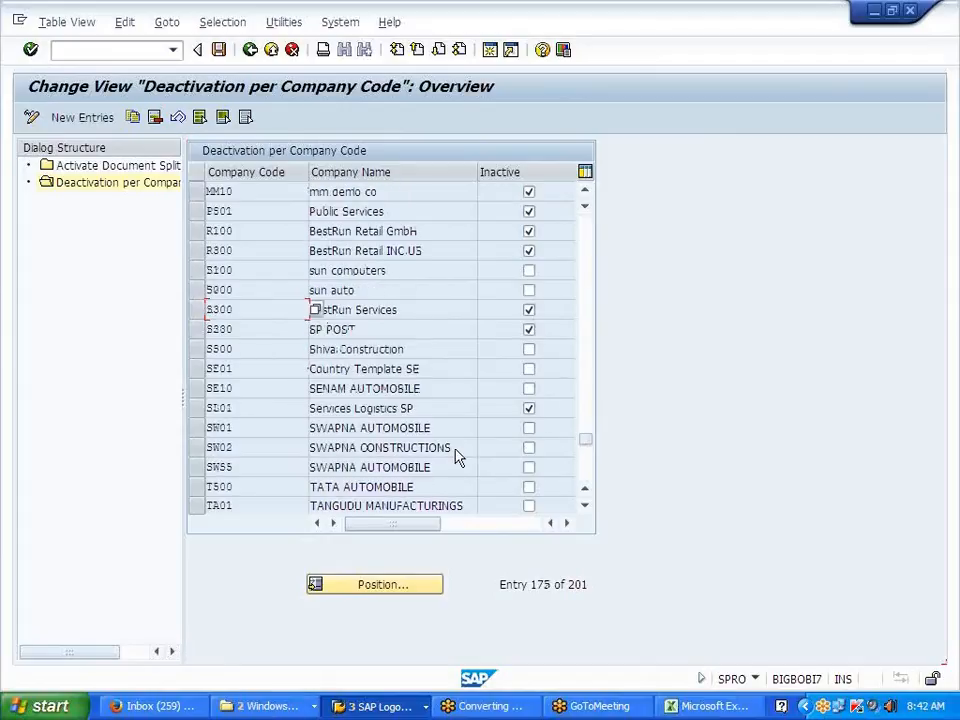
scroll(456, 448, "down", 1)
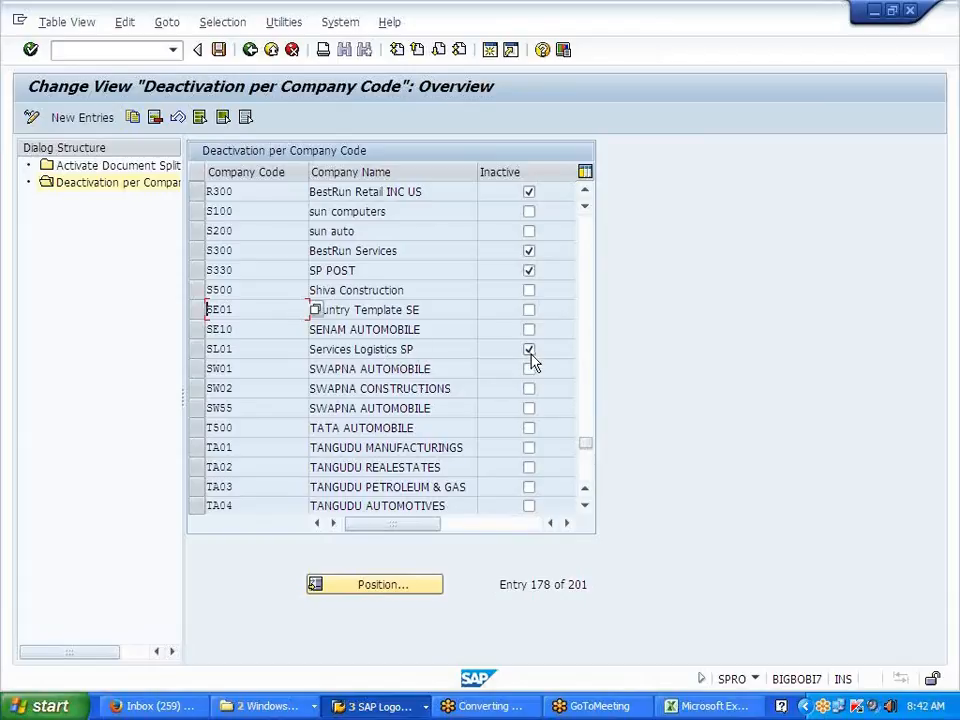
scroll(437, 413, "down", 4)
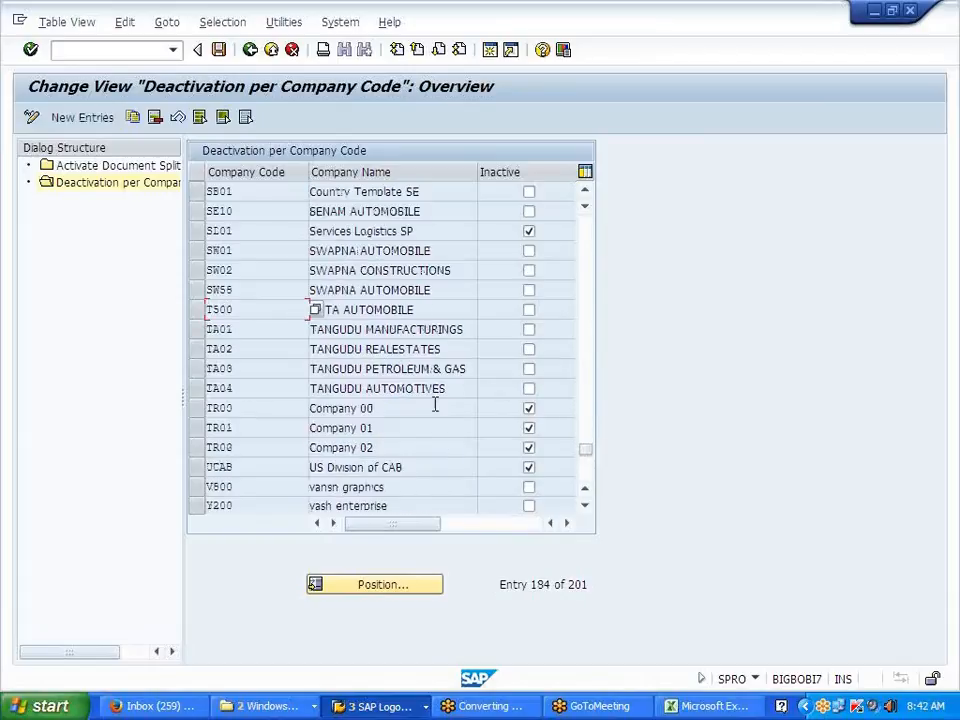
scroll(435, 404, "down", 1)
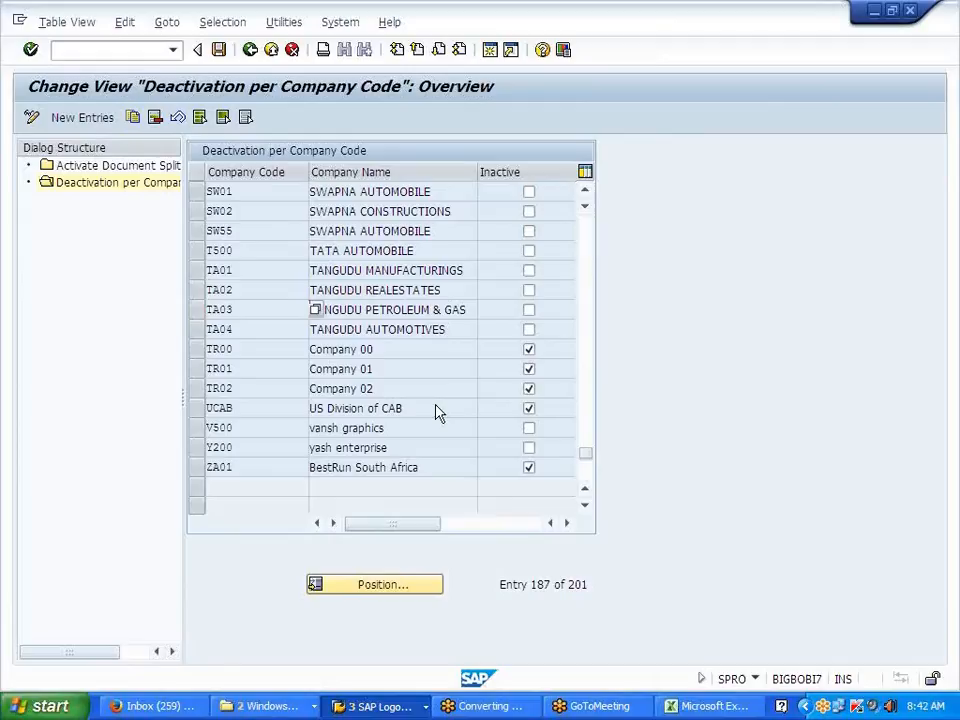
scroll(435, 404, "up", 5)
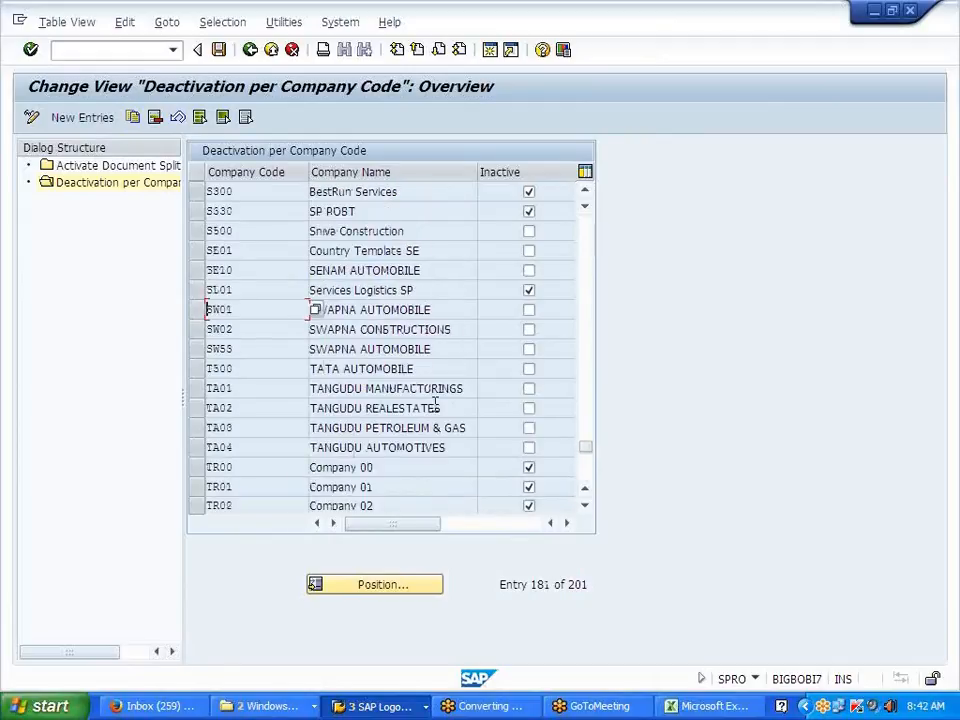
left_click(250, 50)
left_click(250, 50)
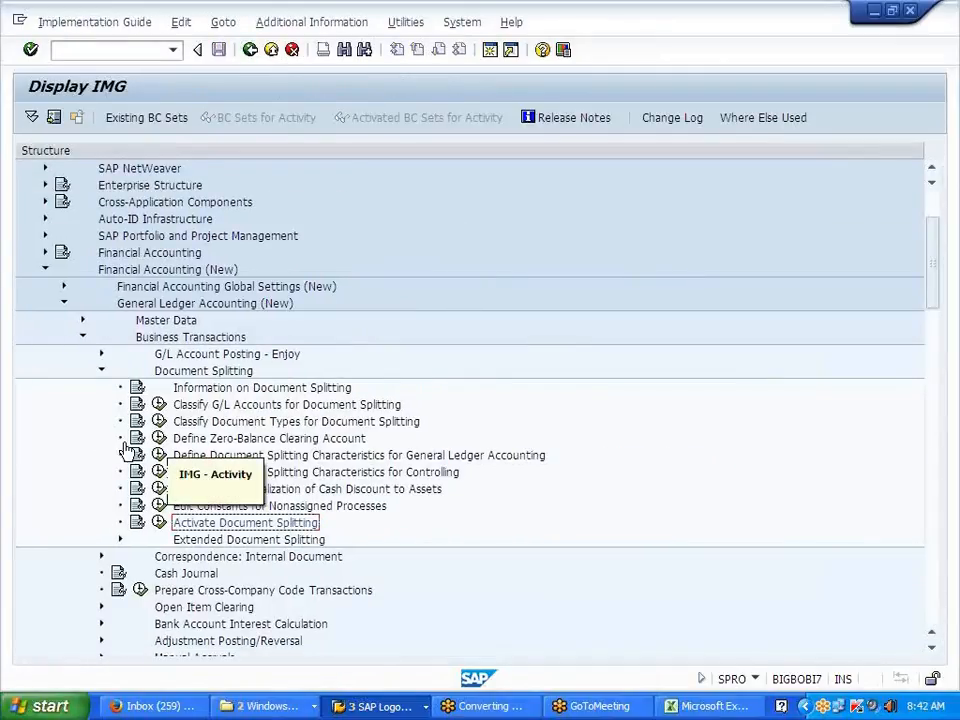
Step: Collapse the Document Splitting, Business Transactions and General Ledger Accounting (New) branches in the IMG
left_click(101, 371)
left_click(83, 338)
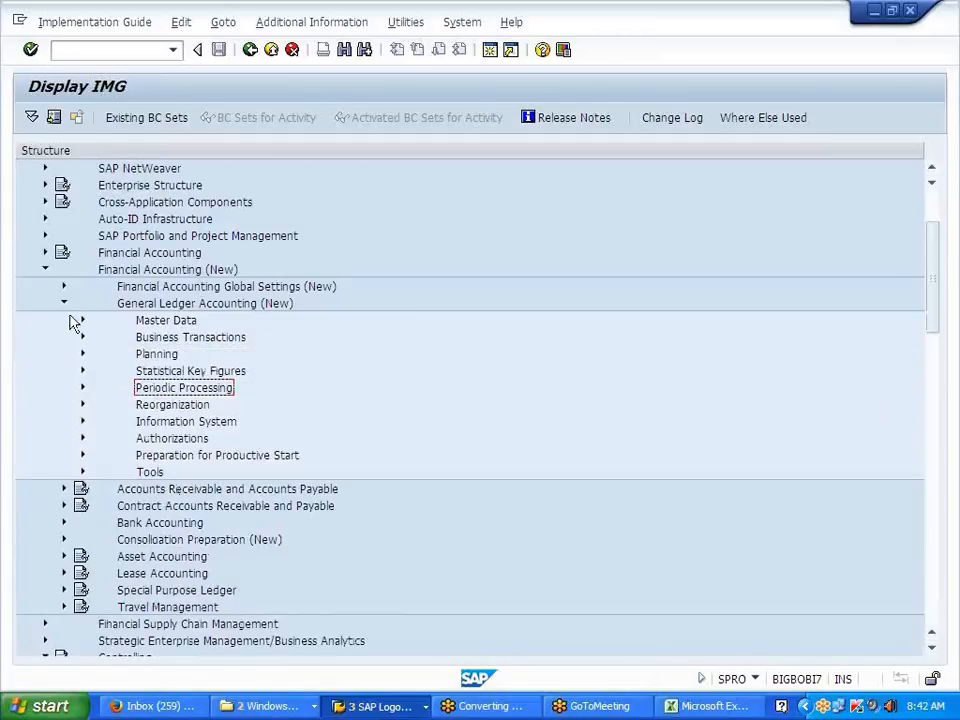
left_click(64, 304)
Step: Run Define Profit Center under Profit Center Accounting master data and start creating profit center INDICA in controlling area J700
scroll(234, 424, "down", 1)
scroll(234, 430, "down", 7)
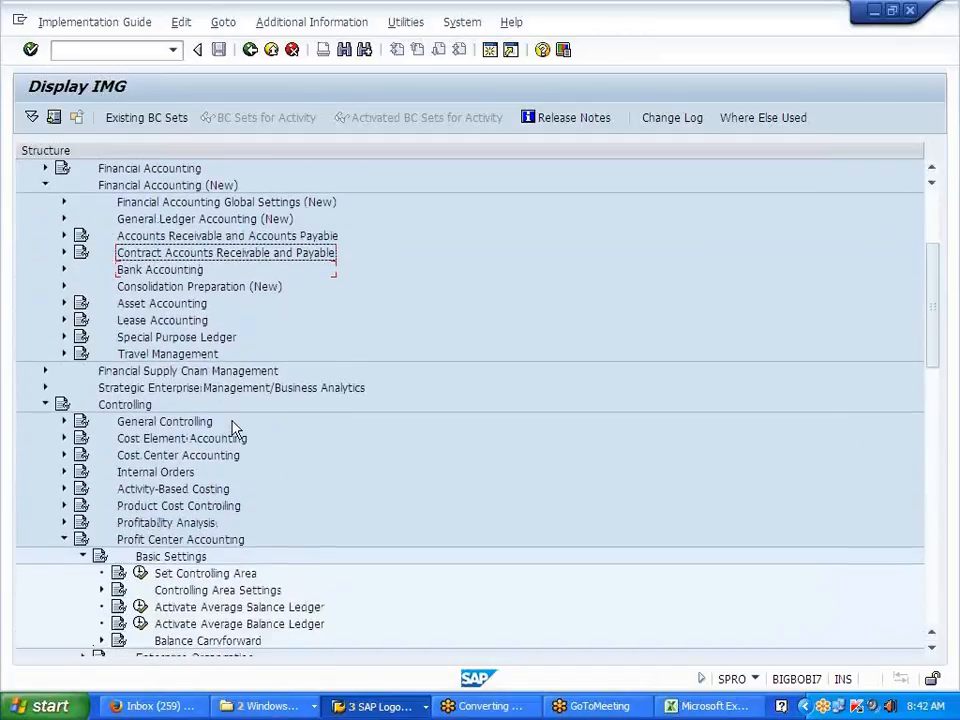
scroll(234, 428, "down", 3)
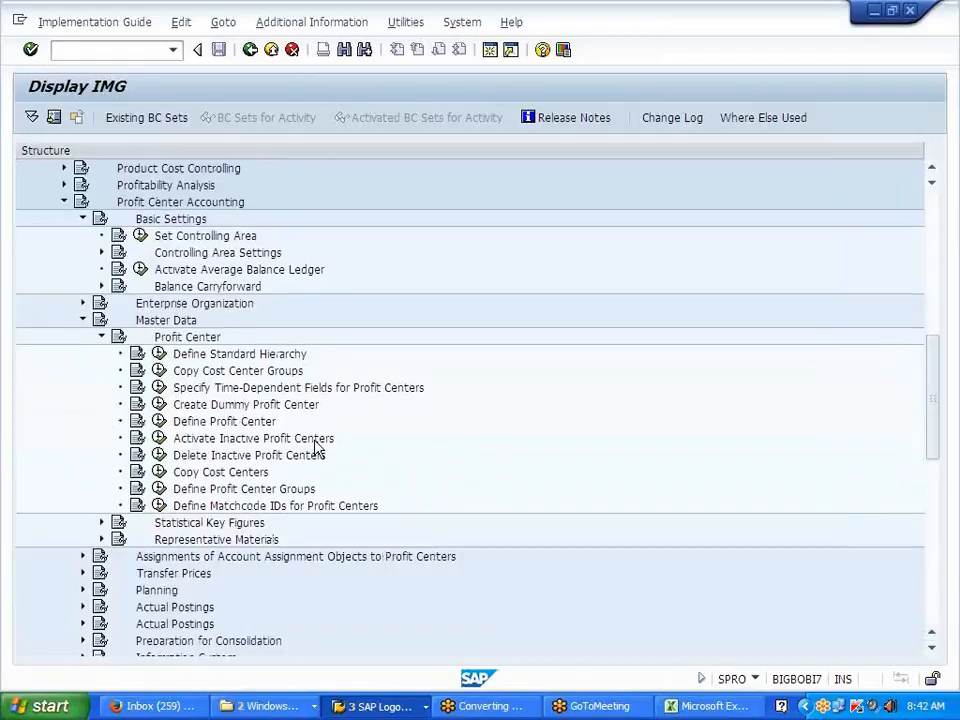
left_click(243, 321)
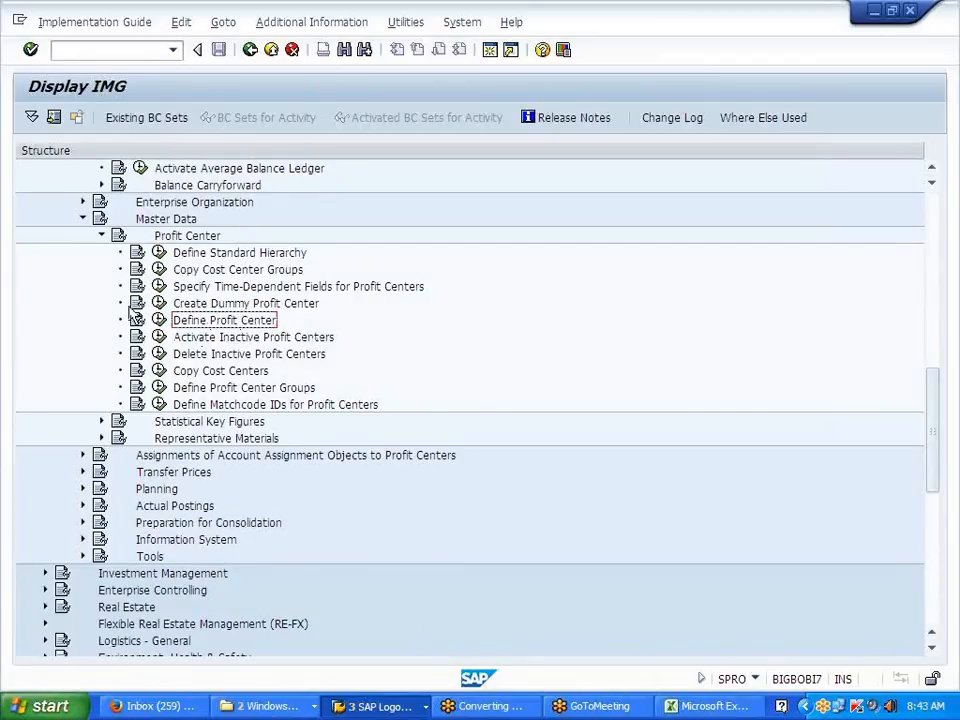
left_click(159, 320)
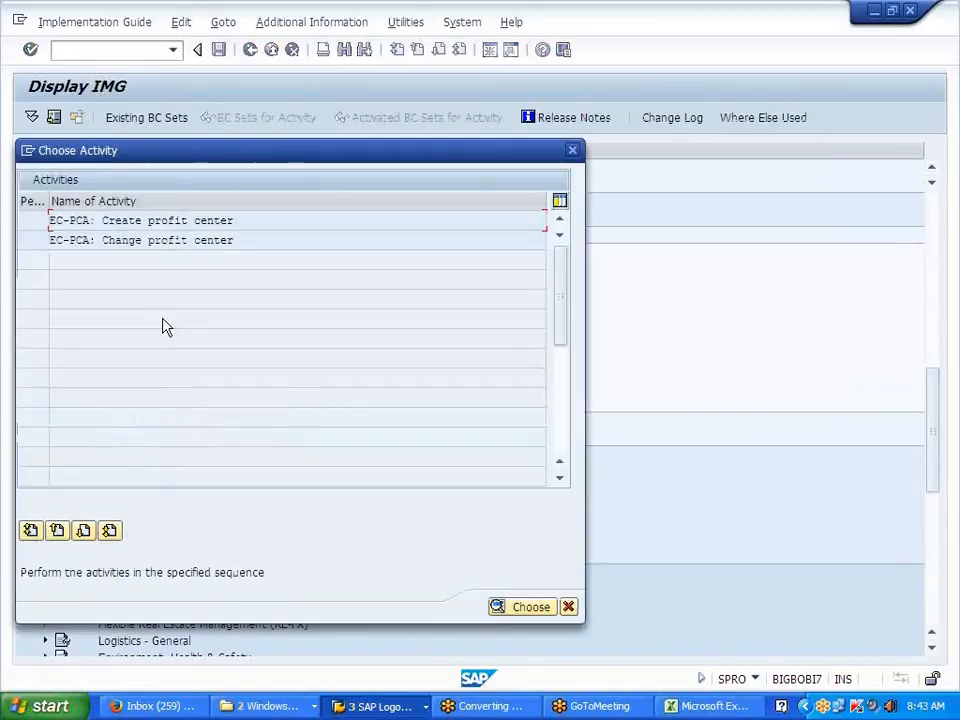
double_click(175, 224)
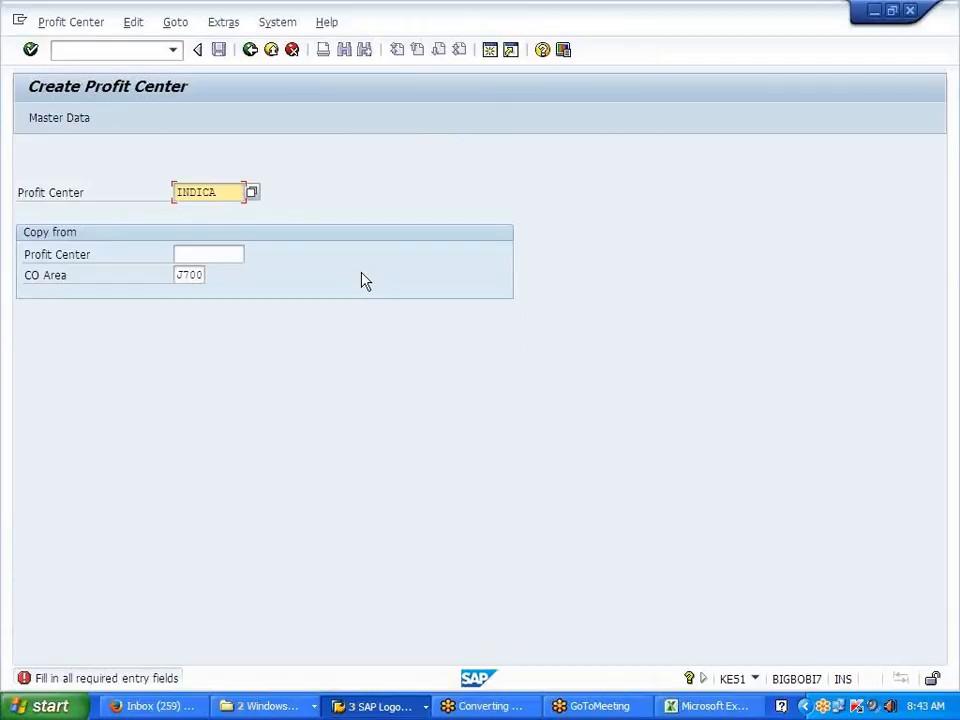
key("Return")
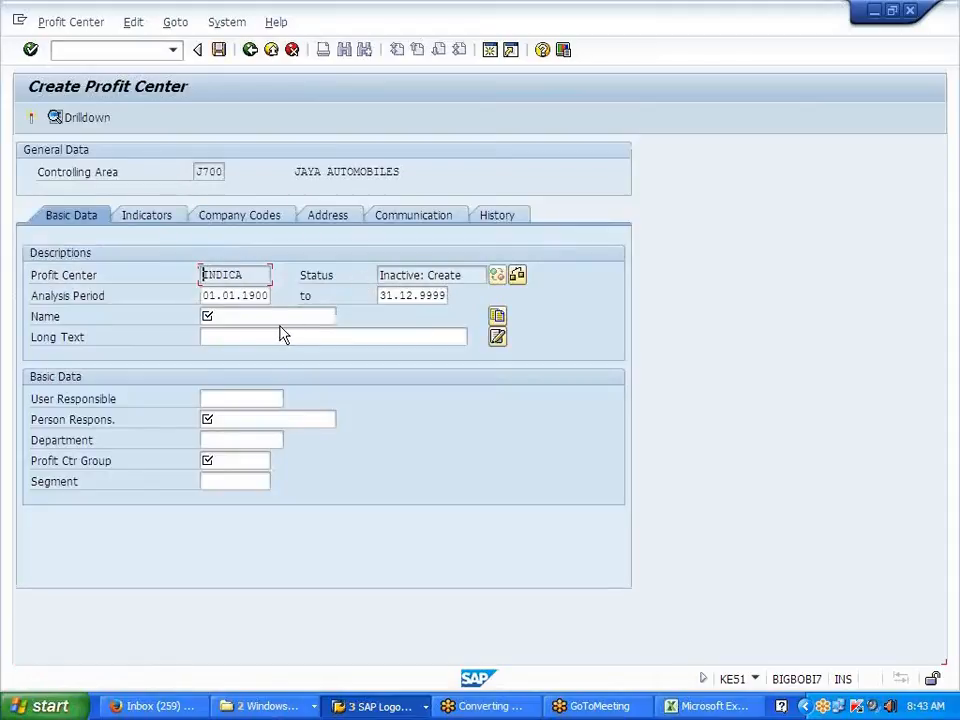
Step: Enter INDICA as both the name and the long text of the profit center, copying the profit center ID
left_click_drag(244, 275, 189, 278)
key("ctrl+c")
left_click(216, 317)
key("ctrl+v")
left_click(226, 338)
key("ctrl+v")
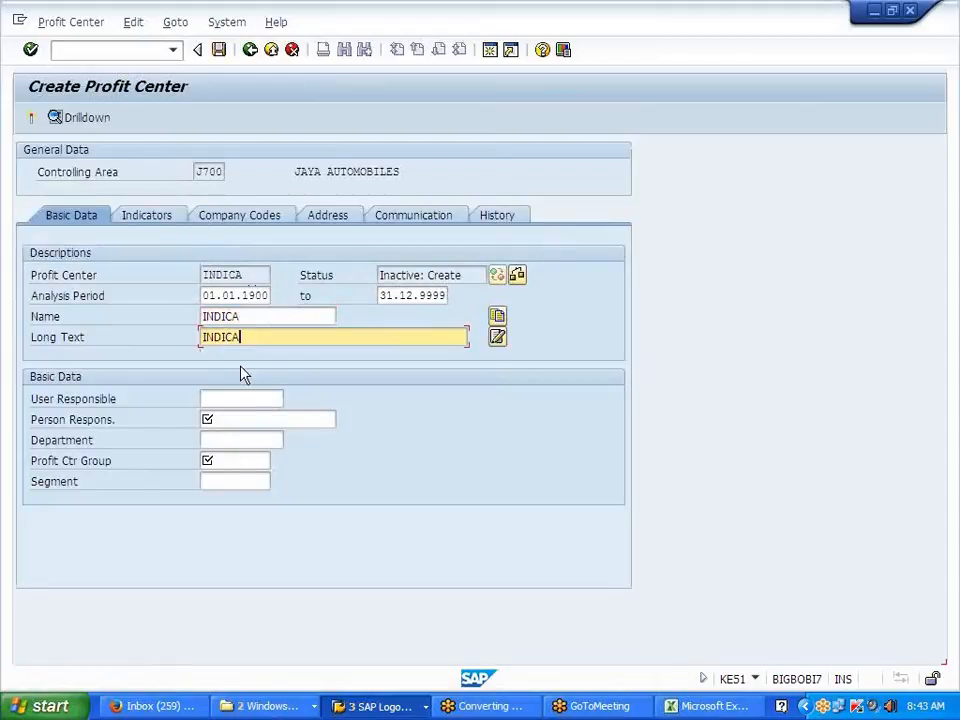
Step: Fill in the responsible person's name for INDICA and set the department to SALES
left_click(235, 419)
left_click(231, 437)
left_click(231, 440)
left_click(231, 461)
Step: Assign profit center INDICA to profit center group SEDAN and segment JMFG
left_click(229, 461)
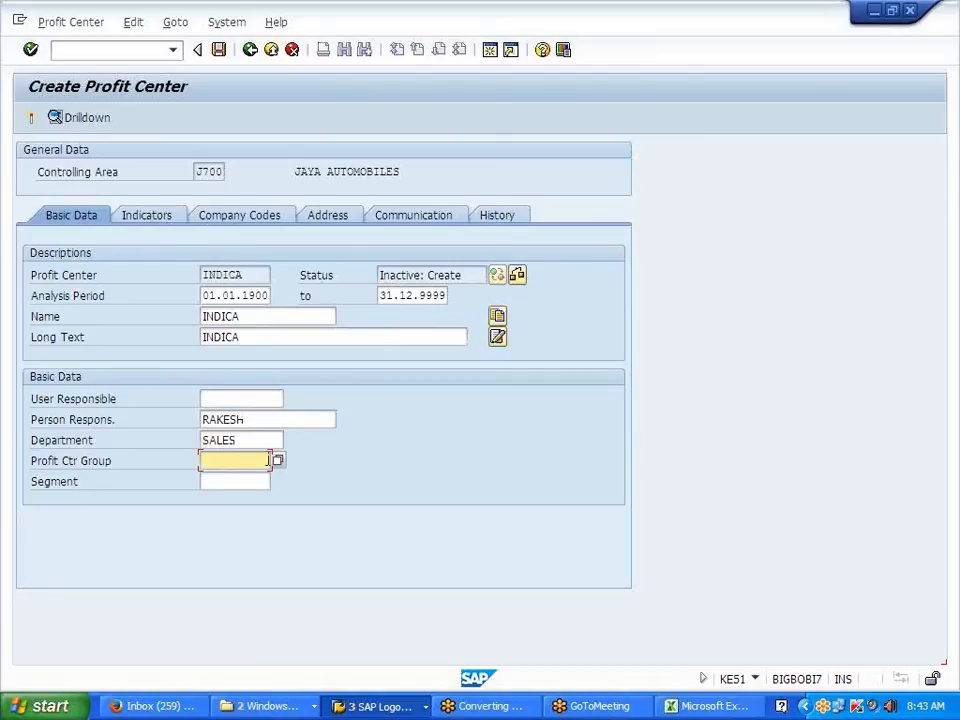
left_click(279, 461)
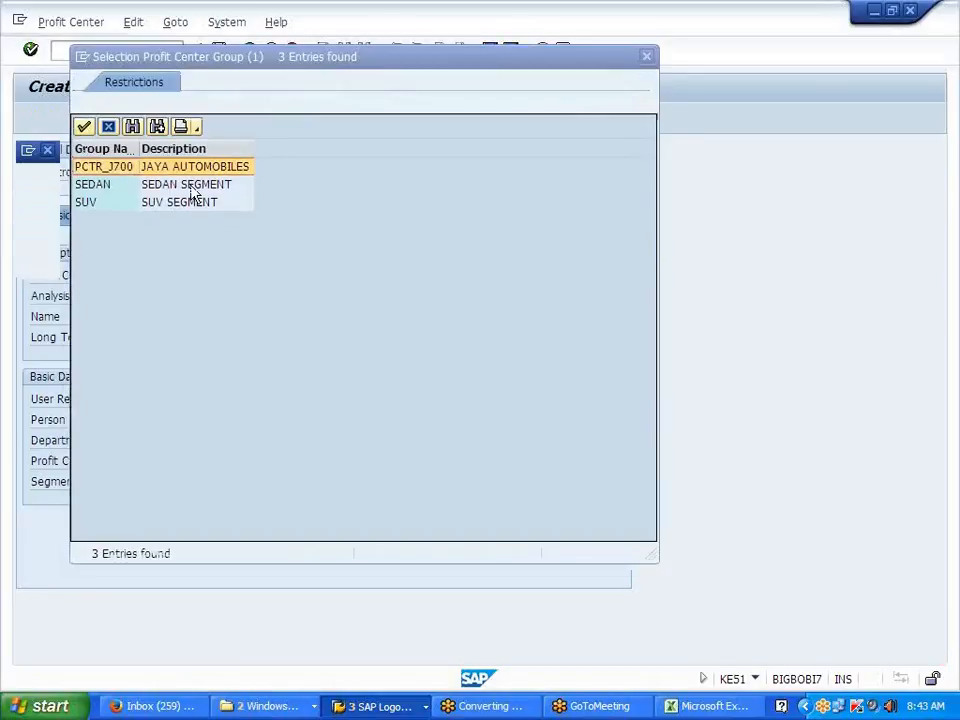
double_click(194, 193)
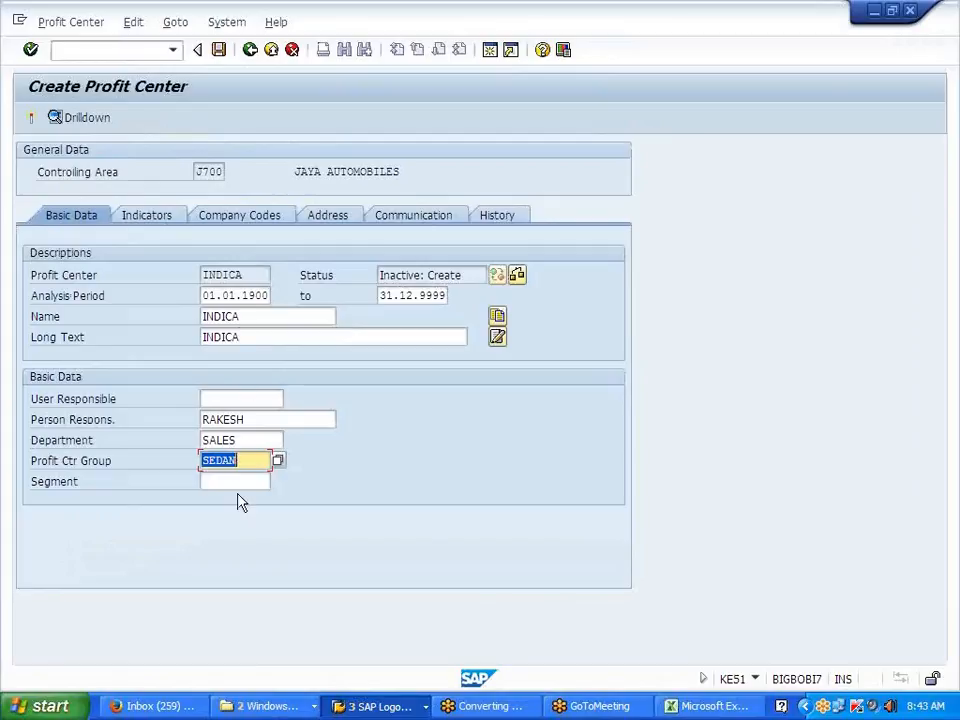
left_click(268, 480)
type("MFG")
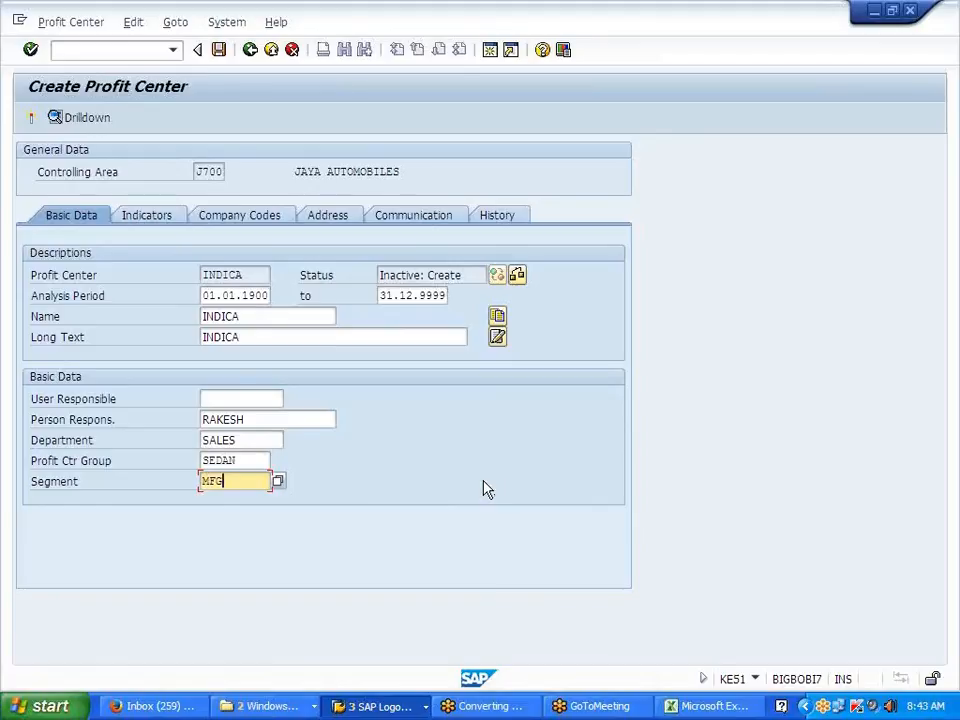
key("BackSpace")
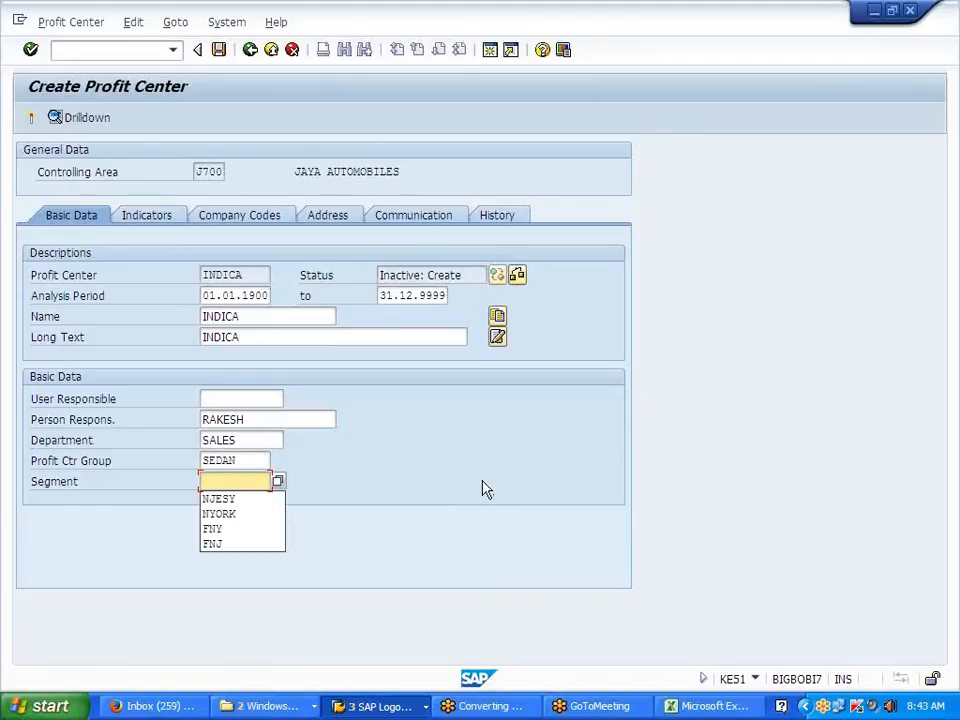
type("JMFG")
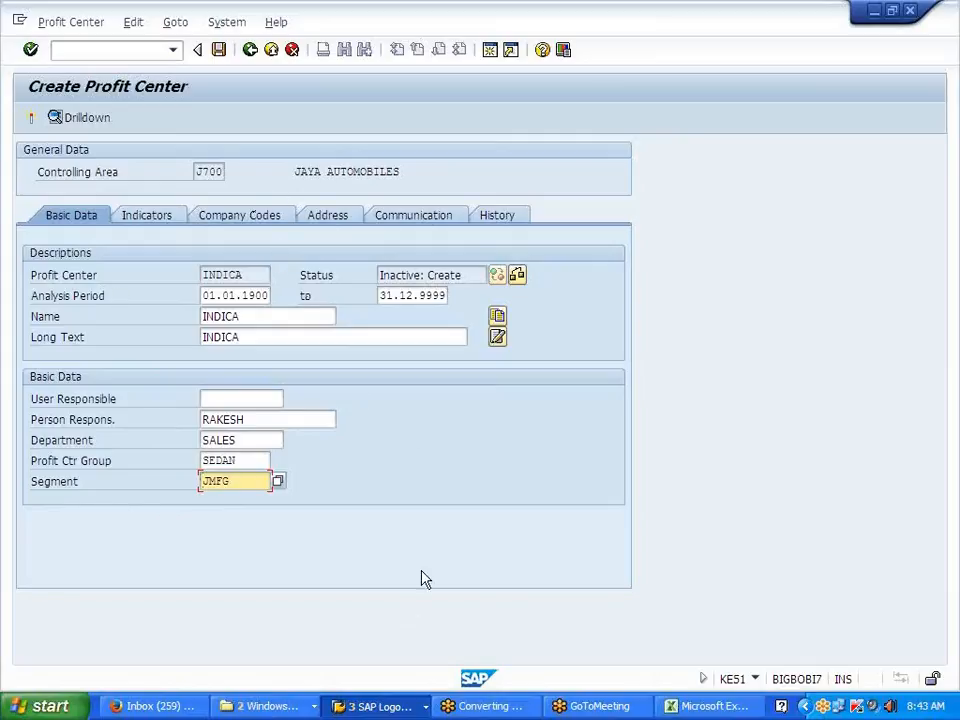
Step: Check the status of profit center INDICA and activate it
left_click_drag(468, 276, 378, 276)
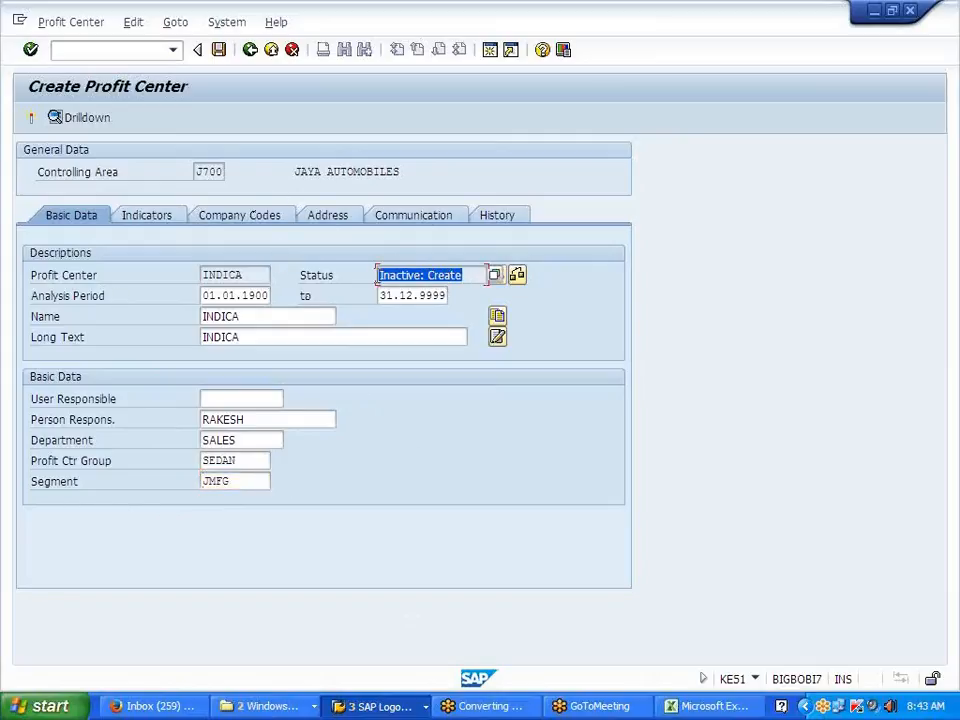
left_click(365, 271)
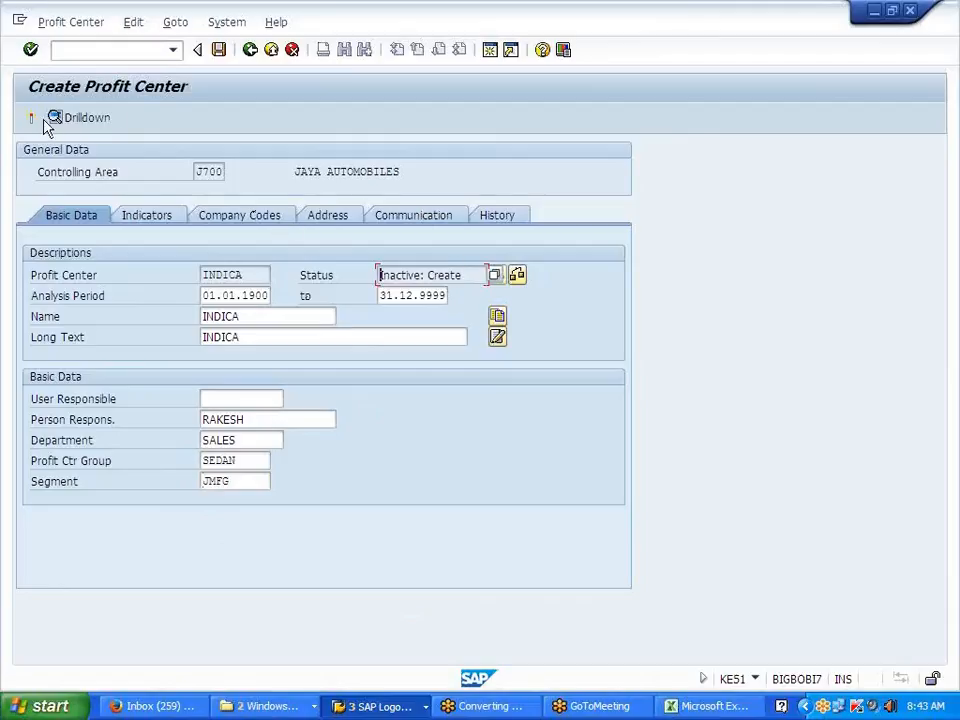
left_click(33, 118)
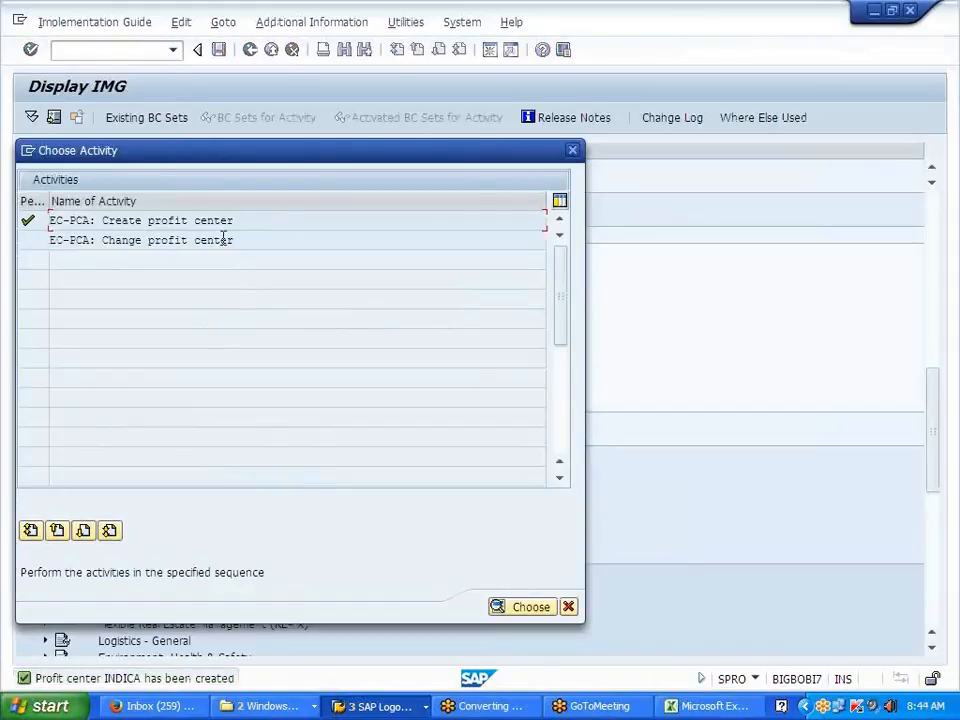
Step: Open INDICA through the change profit center activity, check its status, and return to the activity list
double_click(226, 241)
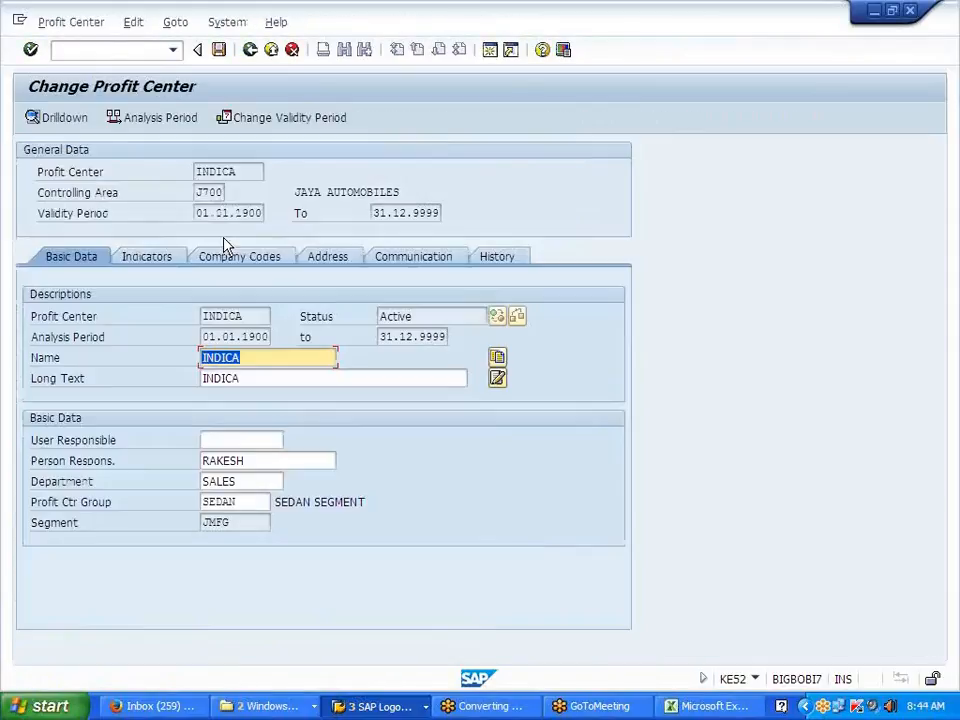
left_click(412, 316)
left_click_drag(412, 316, 379, 316)
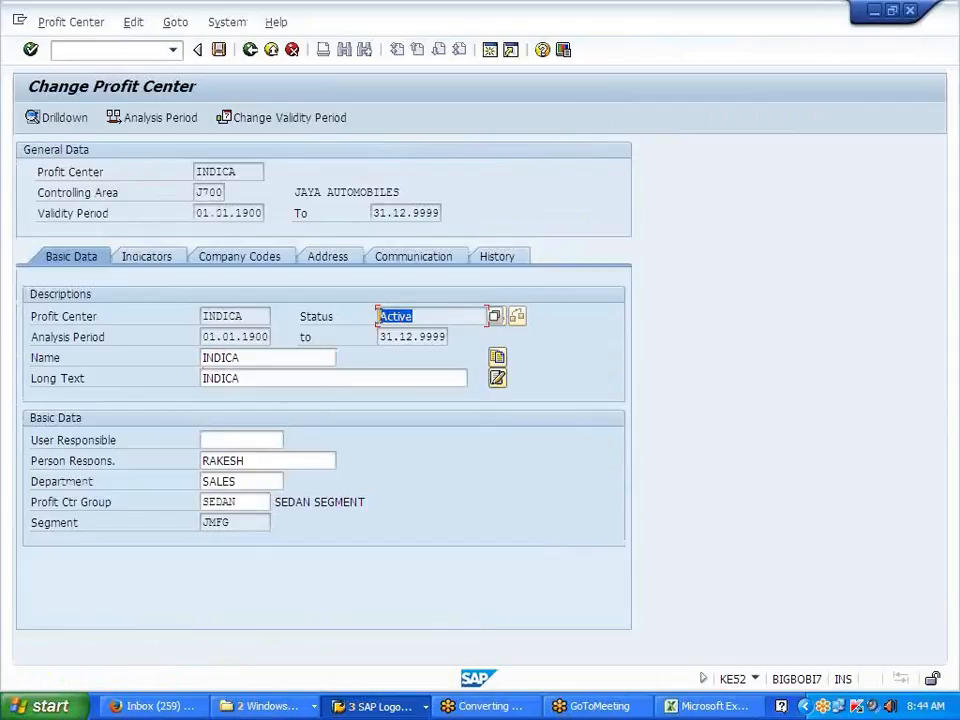
left_click(379, 316)
left_click(251, 50)
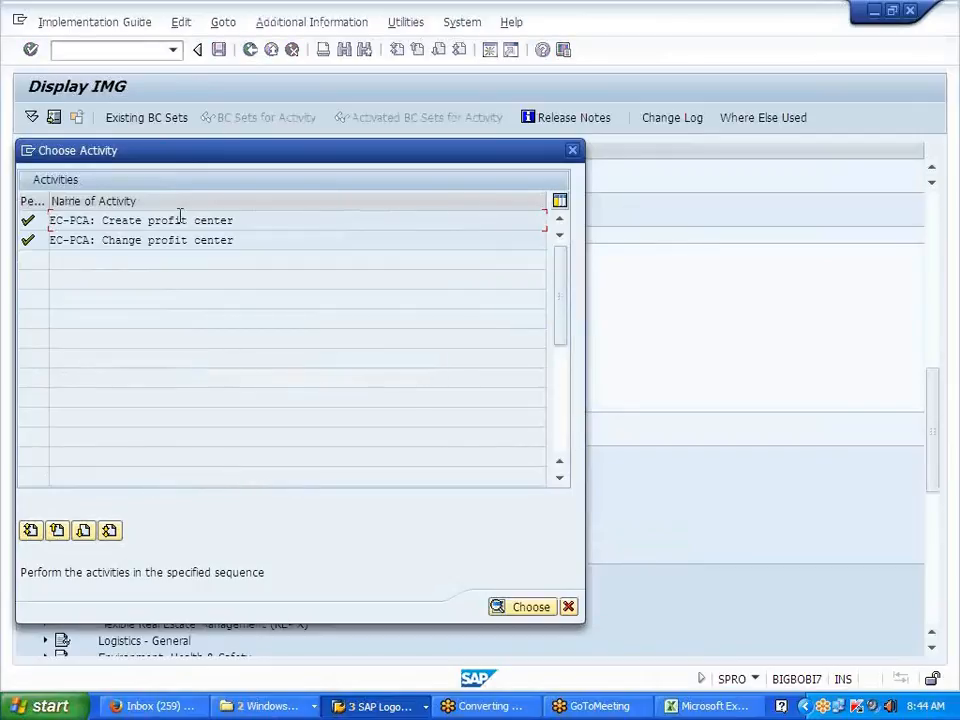
Step: Create a second profit center SAFARI in controlling area J700, with SAFARI as its name and long text
double_click(178, 224)
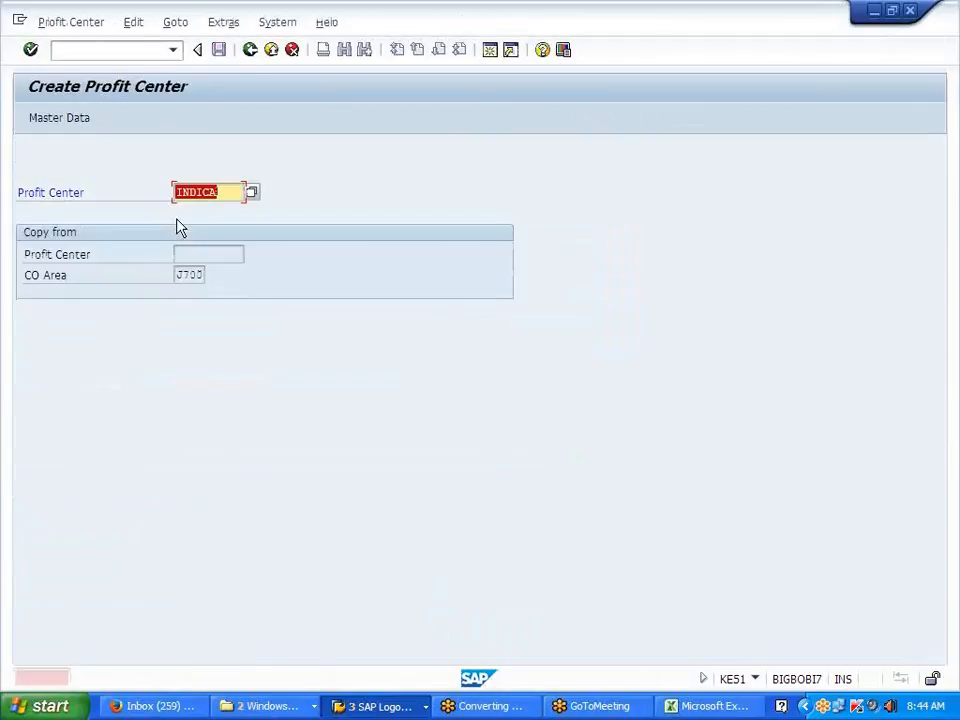
type("SAFARI")
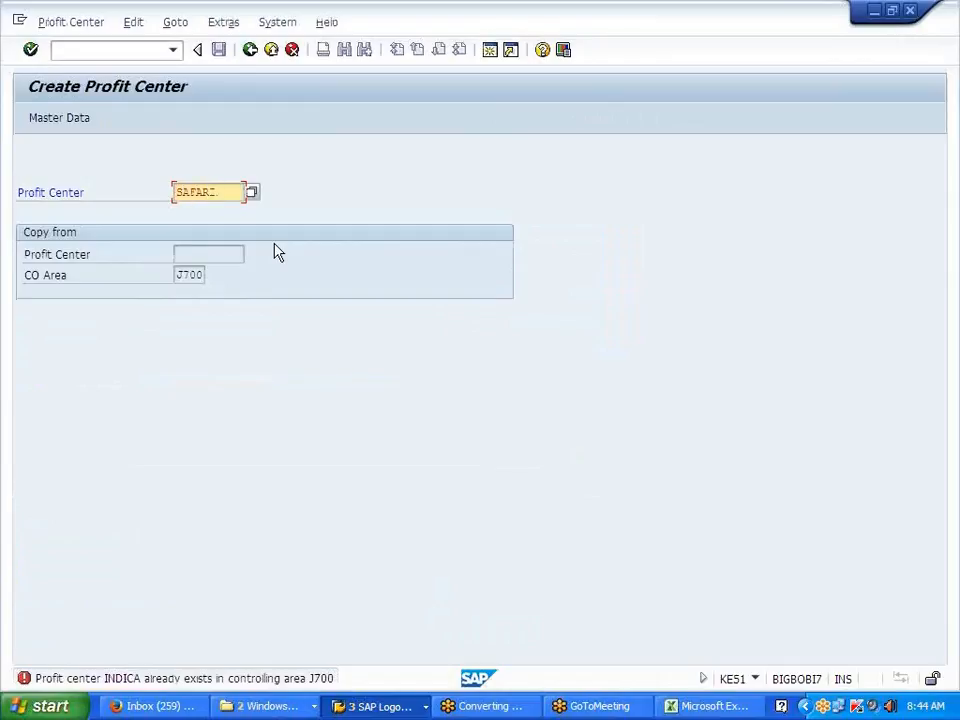
key("Return")
left_click_drag(255, 274, 203, 274)
left_click(207, 317)
key("ctrl+c")
left_click(214, 316)
key("ctrl+v")
left_click(208, 337)
key("ctrl+v")
Step: Fill in the responsible person's name for SAFARI and set the department to SALES
left_click(246, 421)
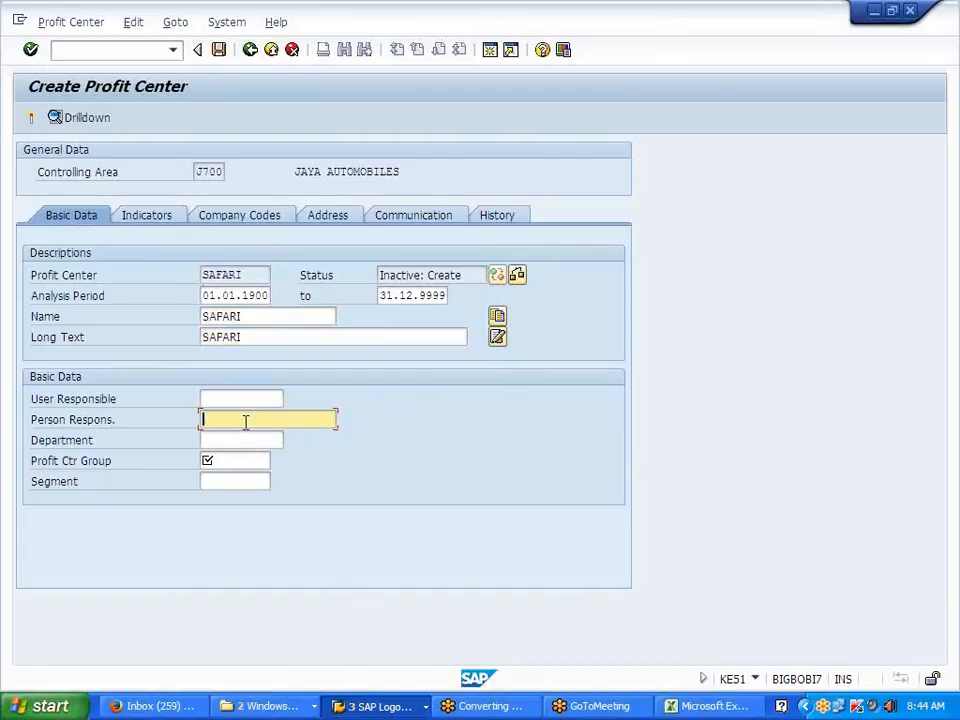
left_click(242, 436)
left_click(238, 440)
left_click(238, 457)
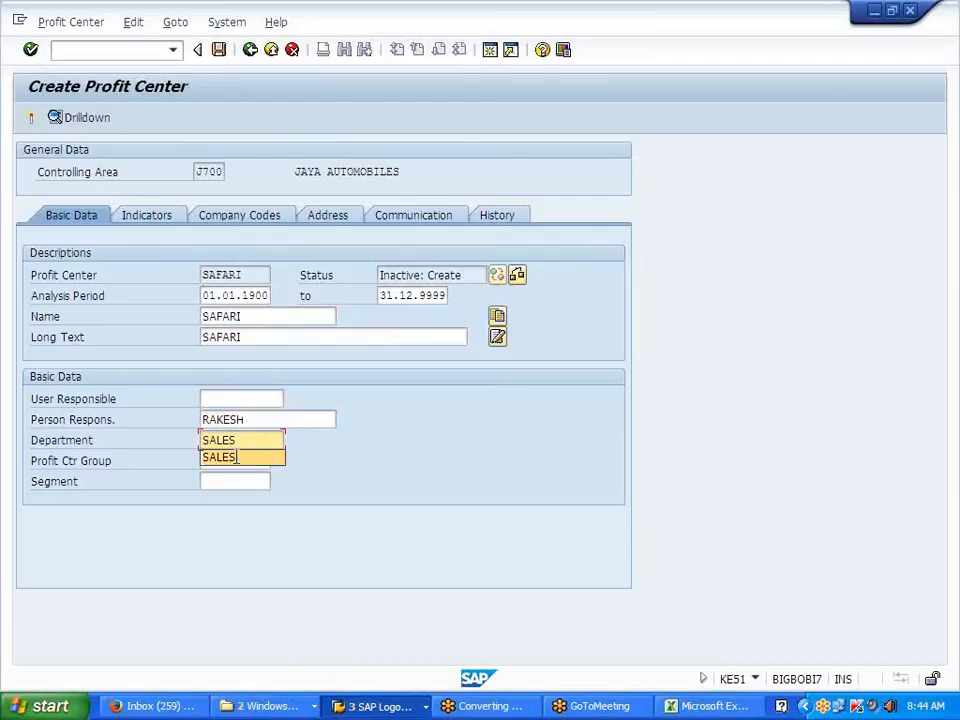
Step: Assign profit center SAFARI to the profit center group SUV
left_click(238, 461)
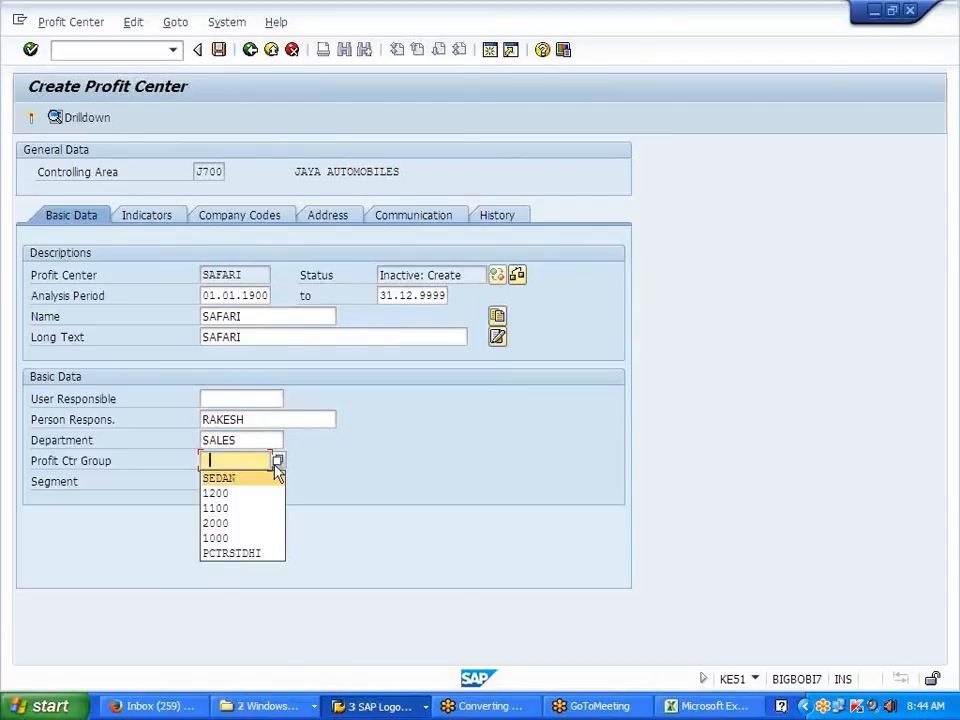
left_click(276, 464)
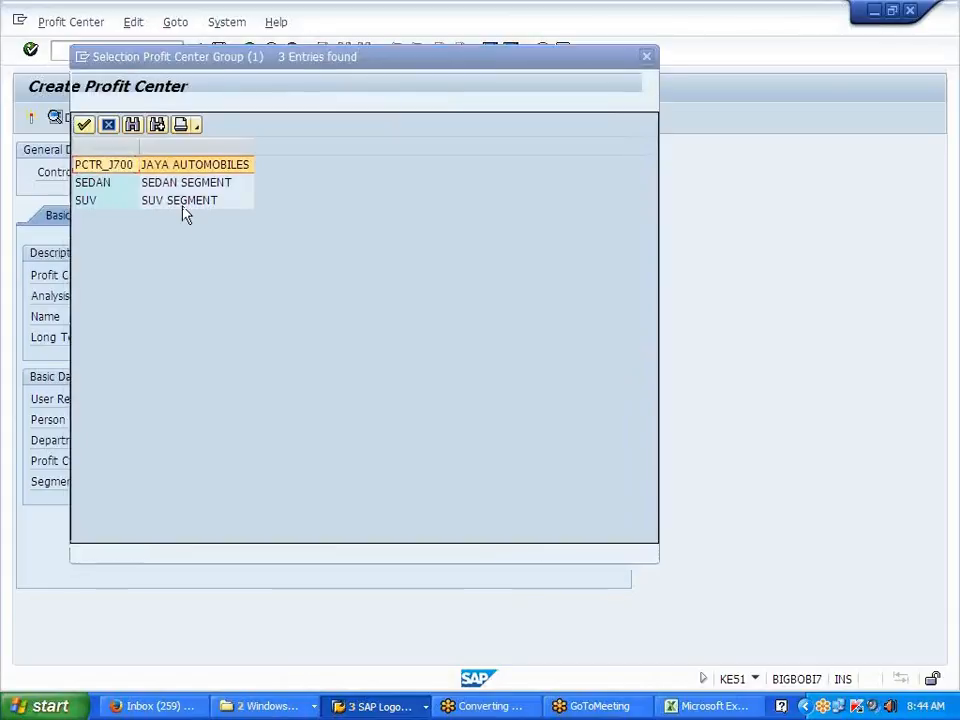
left_click(184, 209)
double_click(184, 209)
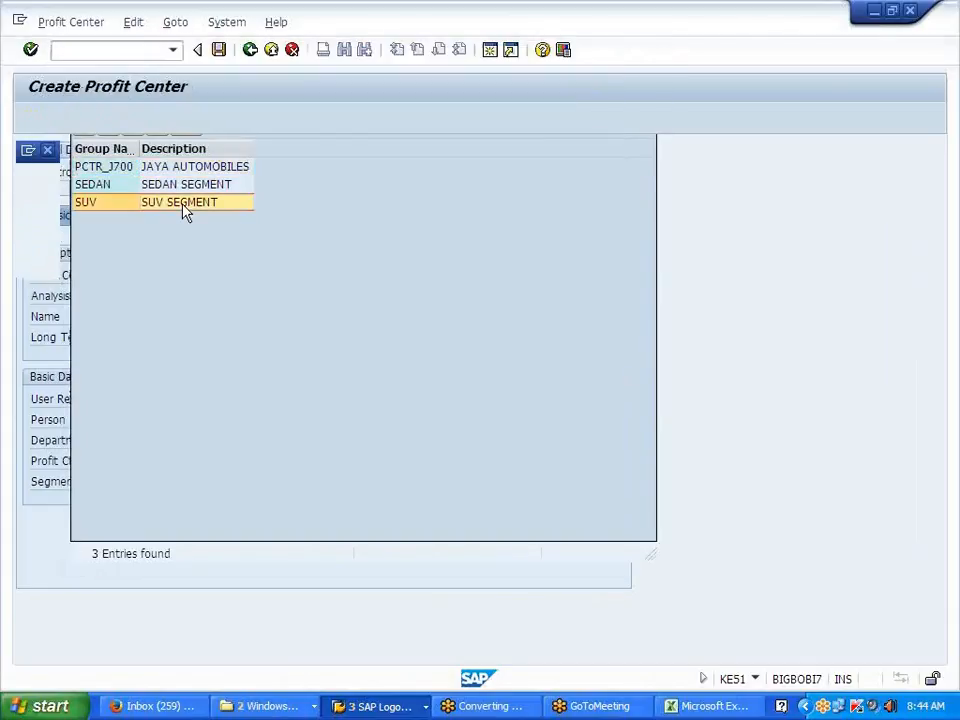
Step: Set the segment of profit center SAFARI to JSERV and activate the profit center
left_click(229, 478)
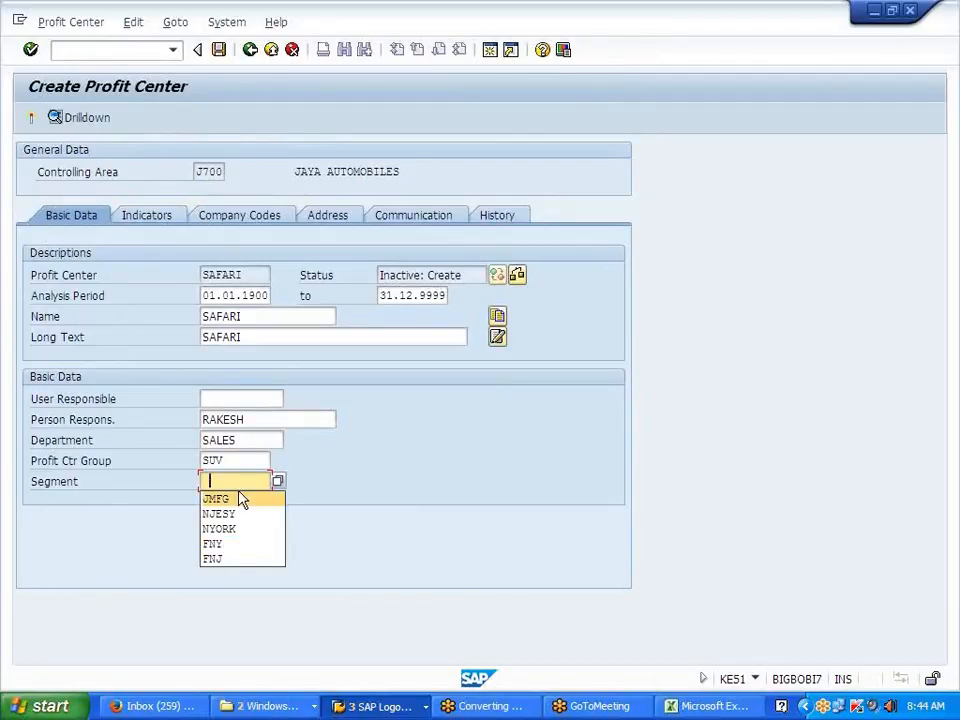
left_click(245, 503)
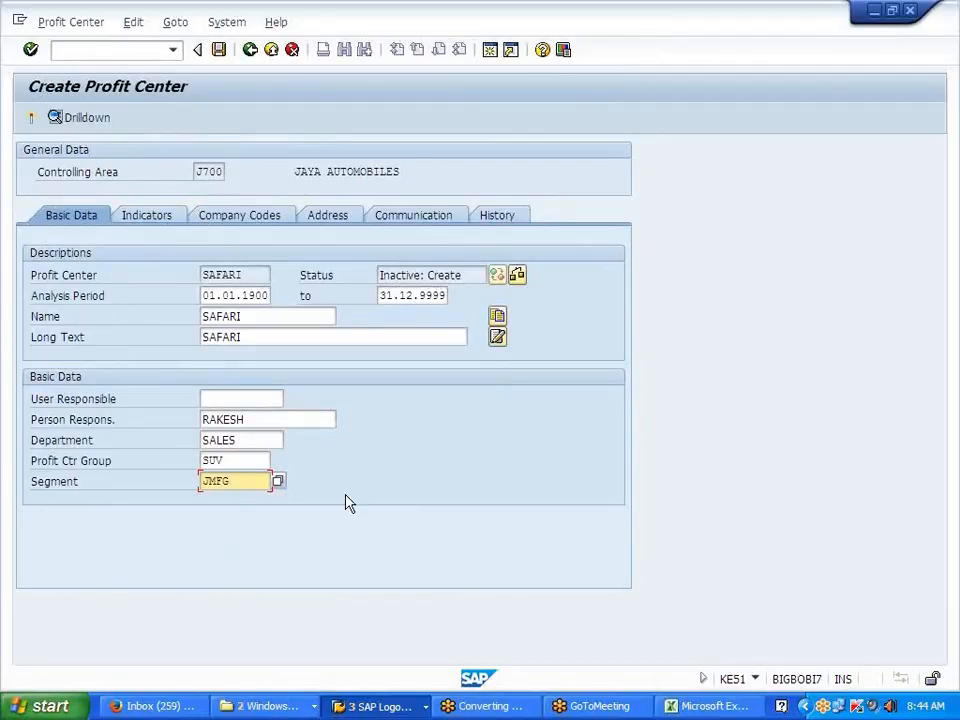
key("BackSpace")
key("BackSpace")
key("BackSpace")
type("SERV")
key("Return")
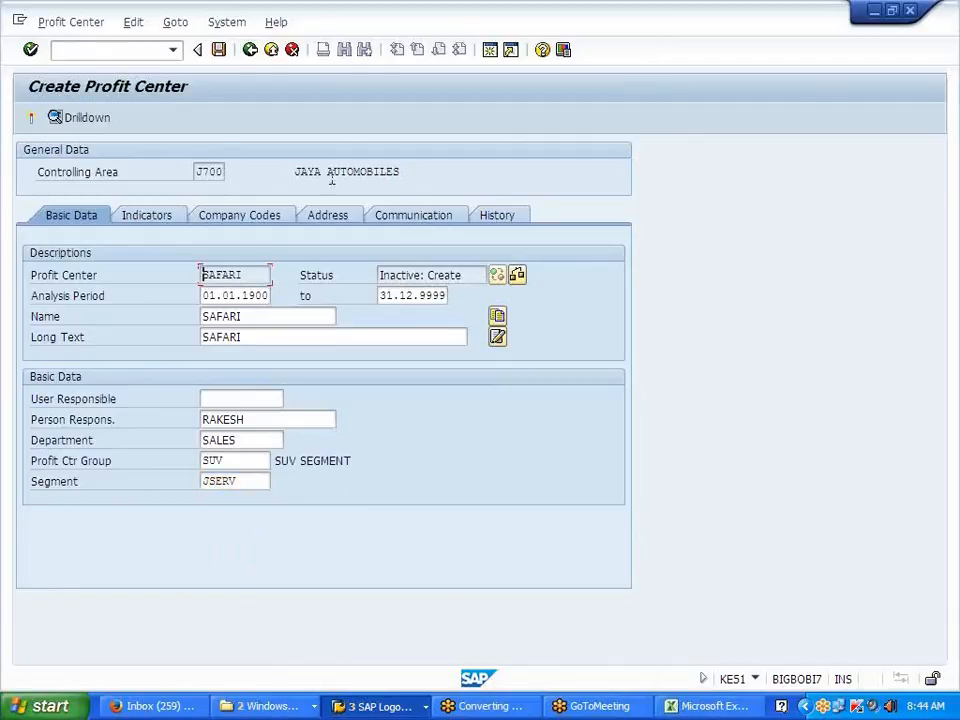
left_click(31, 118)
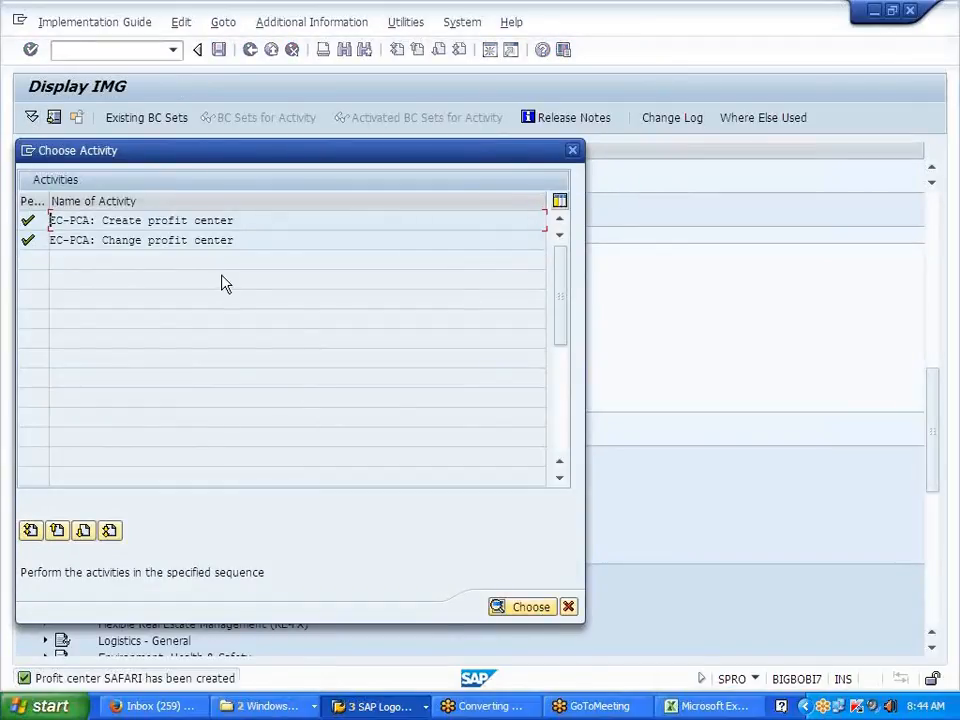
Step: Open profit center SAFARI in the change activity and examine its company code assignment and indicators
double_click(204, 244)
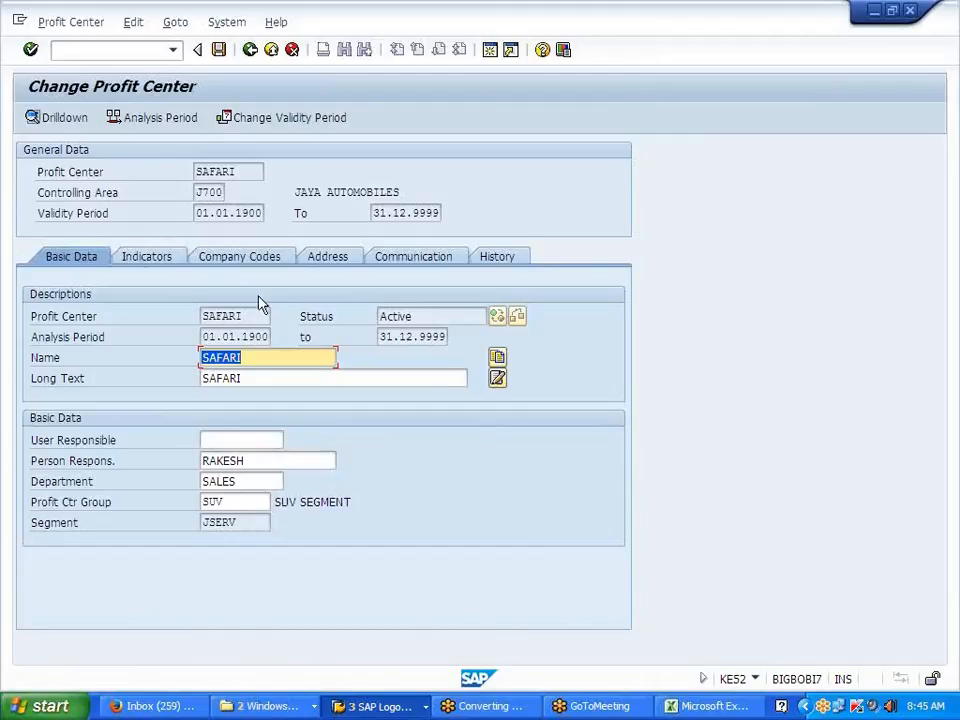
left_click(257, 262)
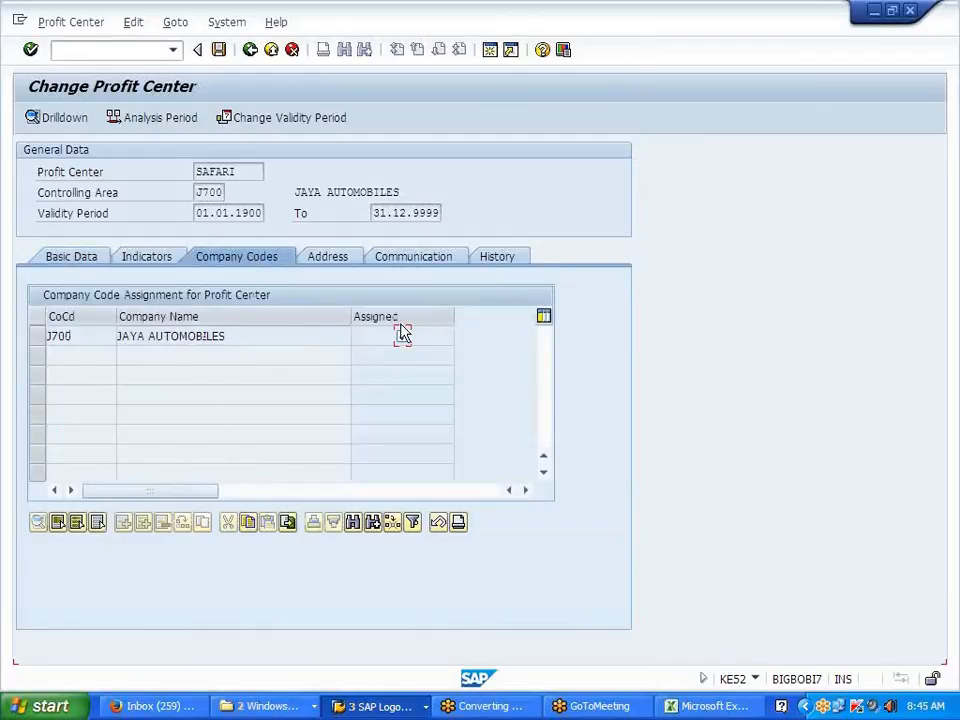
left_click(56, 337)
left_click_drag(251, 338, 45, 337)
left_click(83, 337)
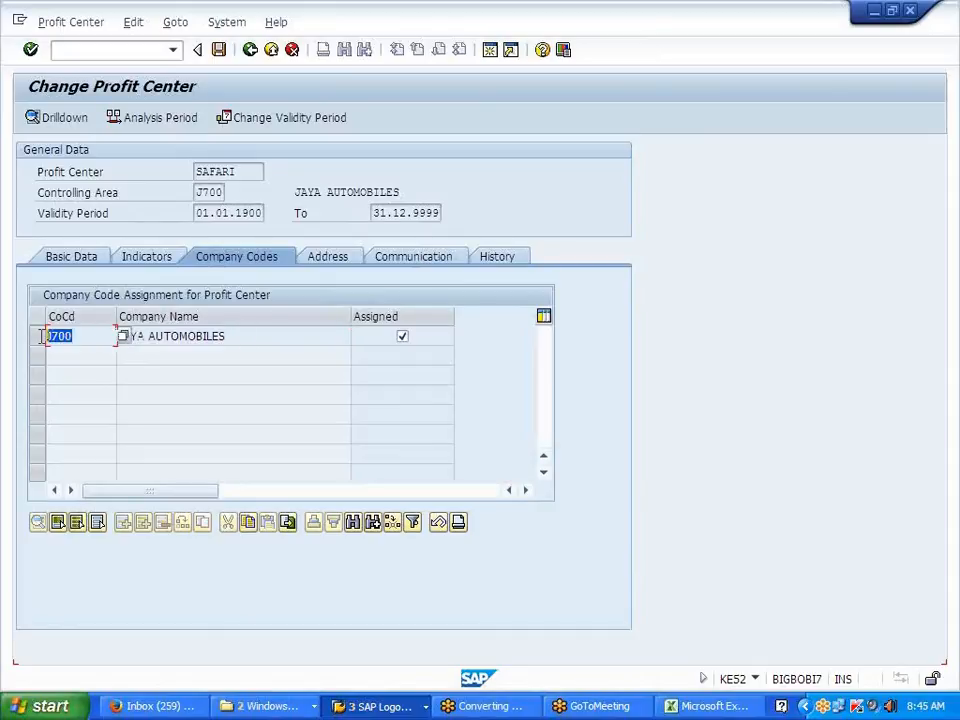
left_click(150, 257)
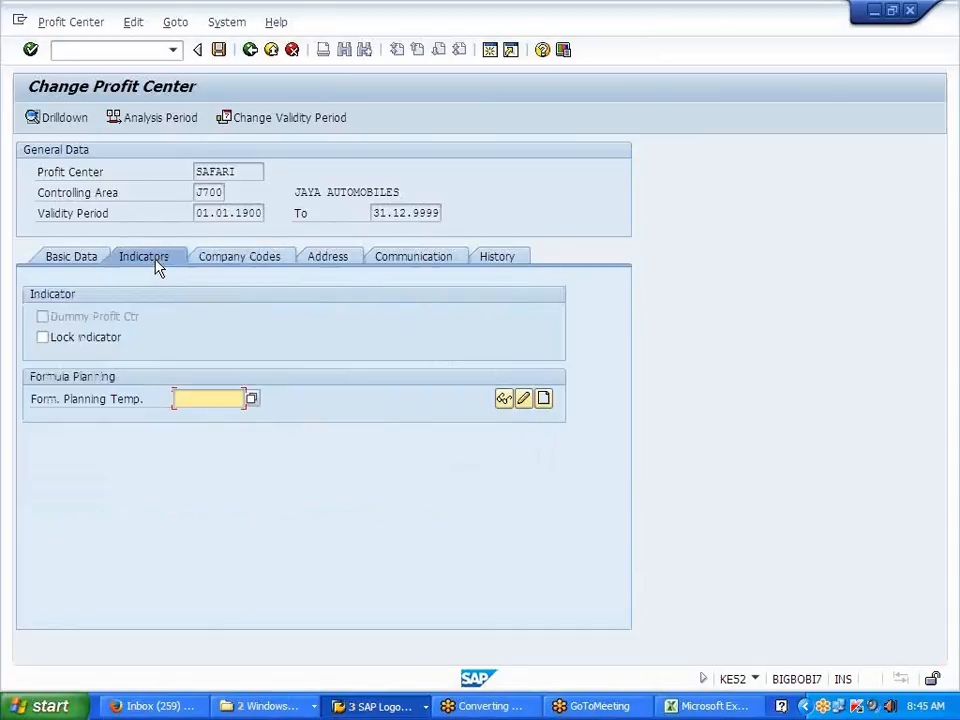
Step: Close the change view of profit center SAFARI and the profit center activity selection
left_click(73, 260)
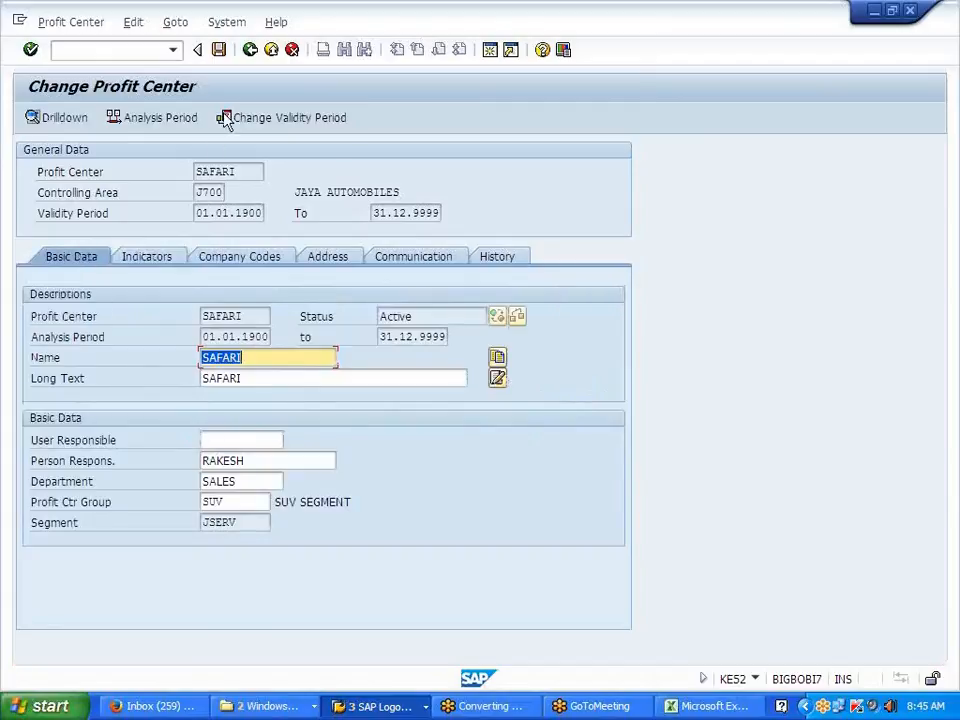
left_click(249, 48)
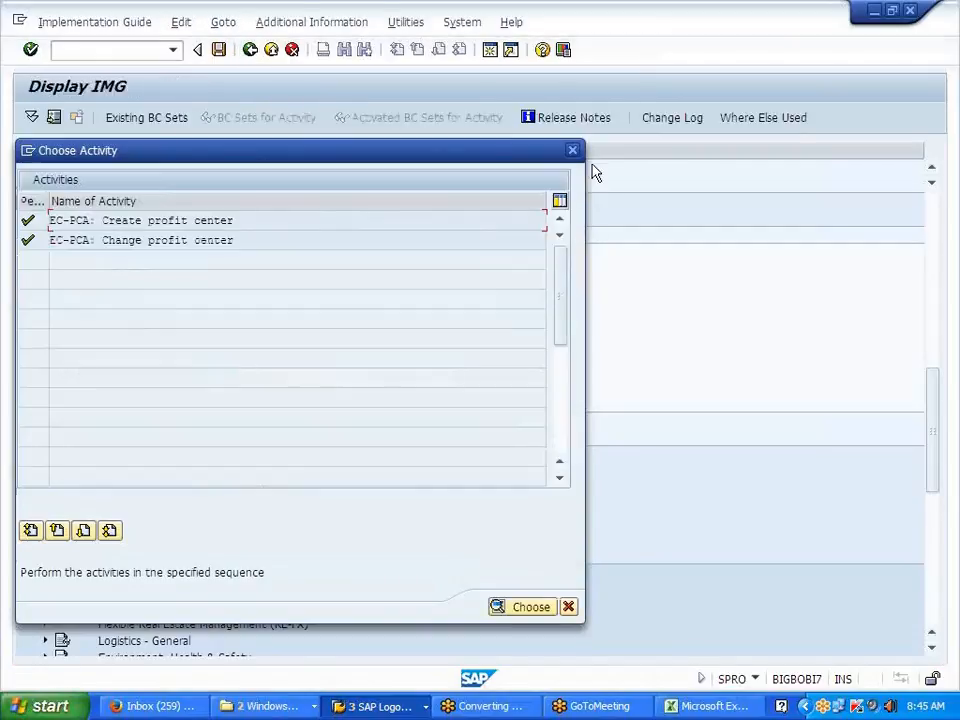
left_click(574, 153)
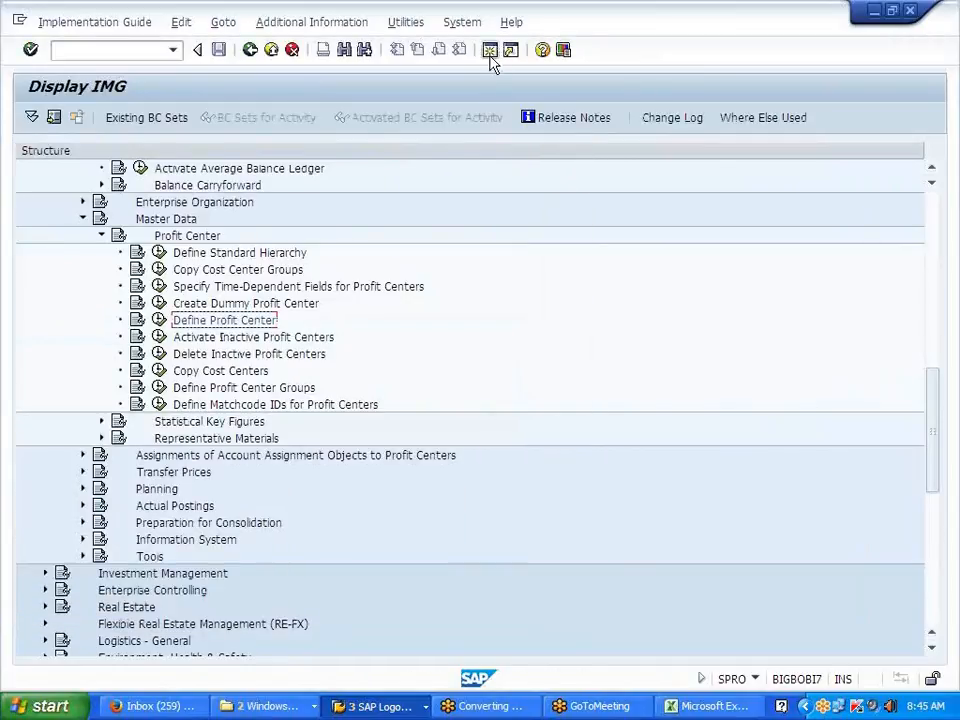
Step: Switch to the cost center change session and try to assign profit center INDICA to cost center PRD DEPT1
left_click(372, 706)
left_click(410, 630)
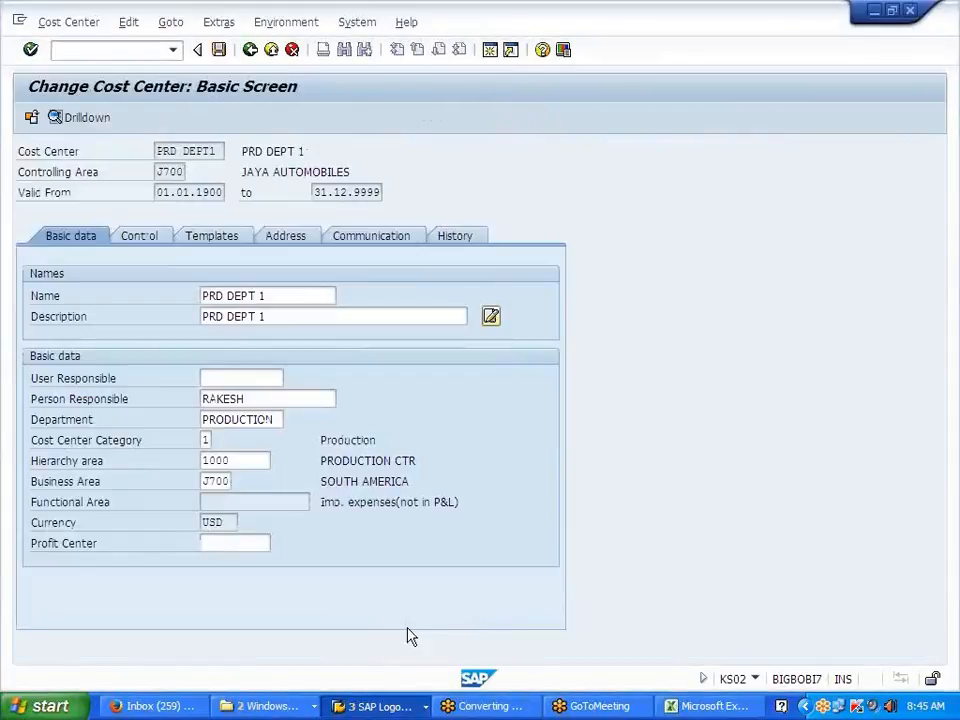
left_click(235, 542)
type("INDICA")
key("Return")
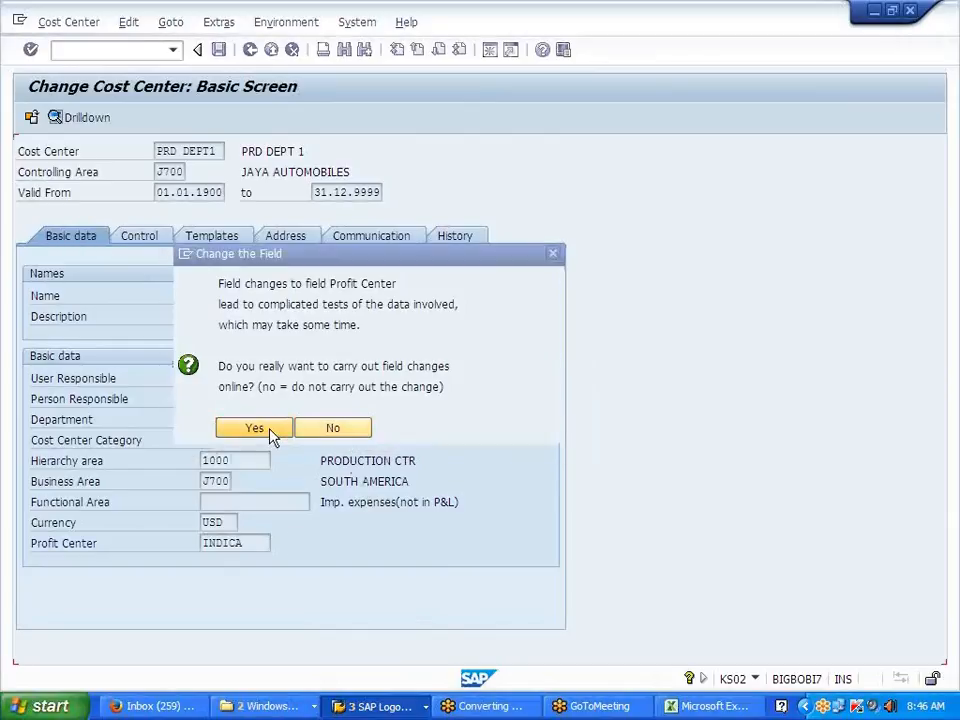
left_click(268, 431)
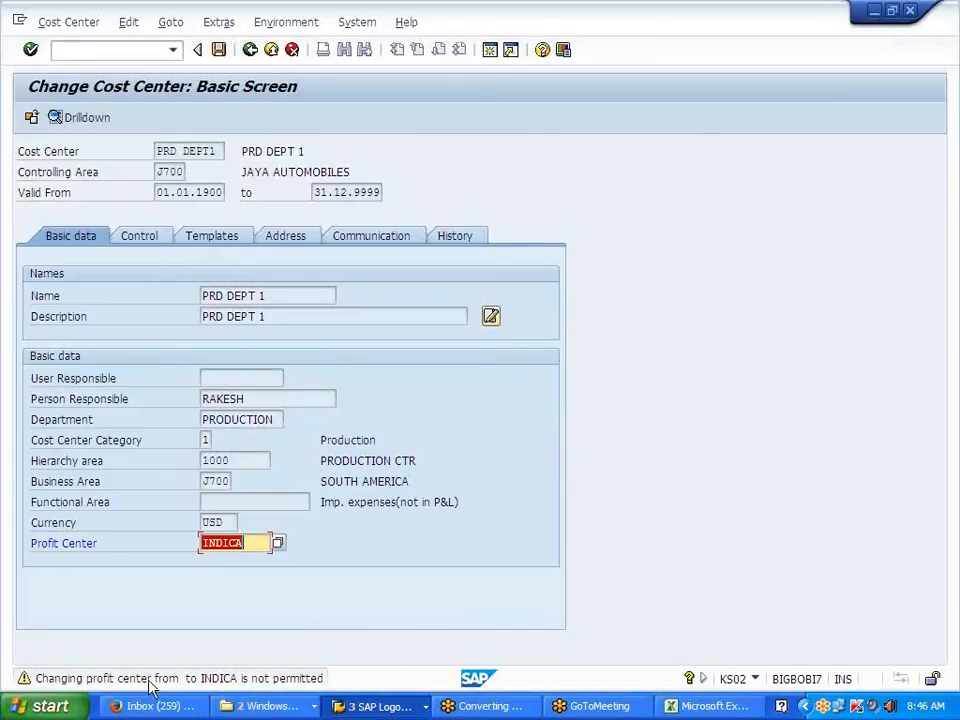
key("Delete")
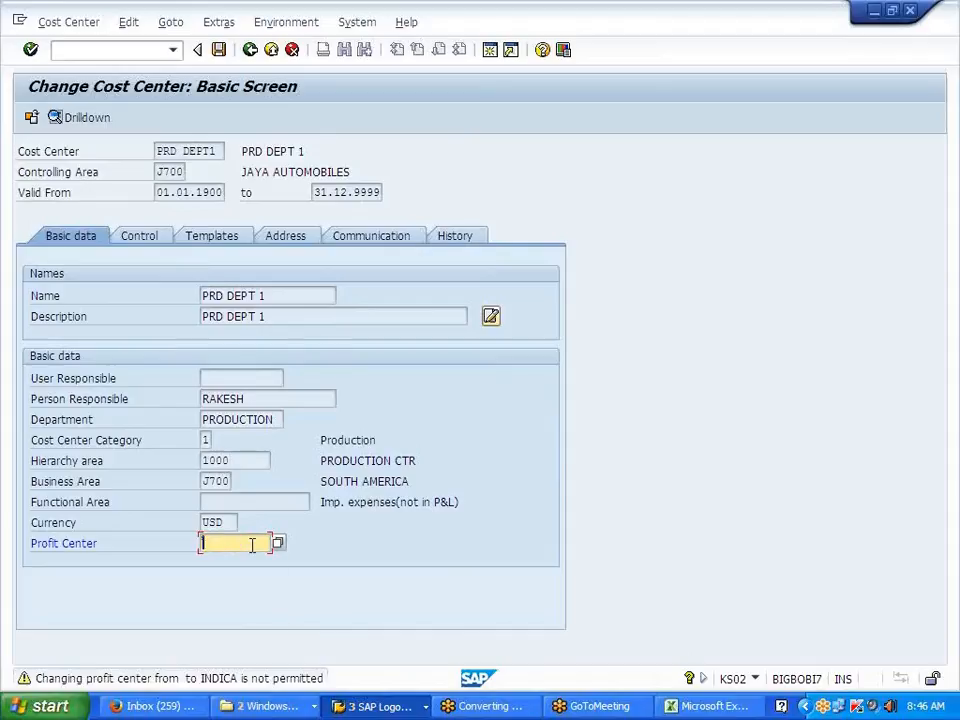
Step: Start cost center creation with transaction /NKS01 and enter PRD DEPT11 as the cost center
left_click(137, 43)
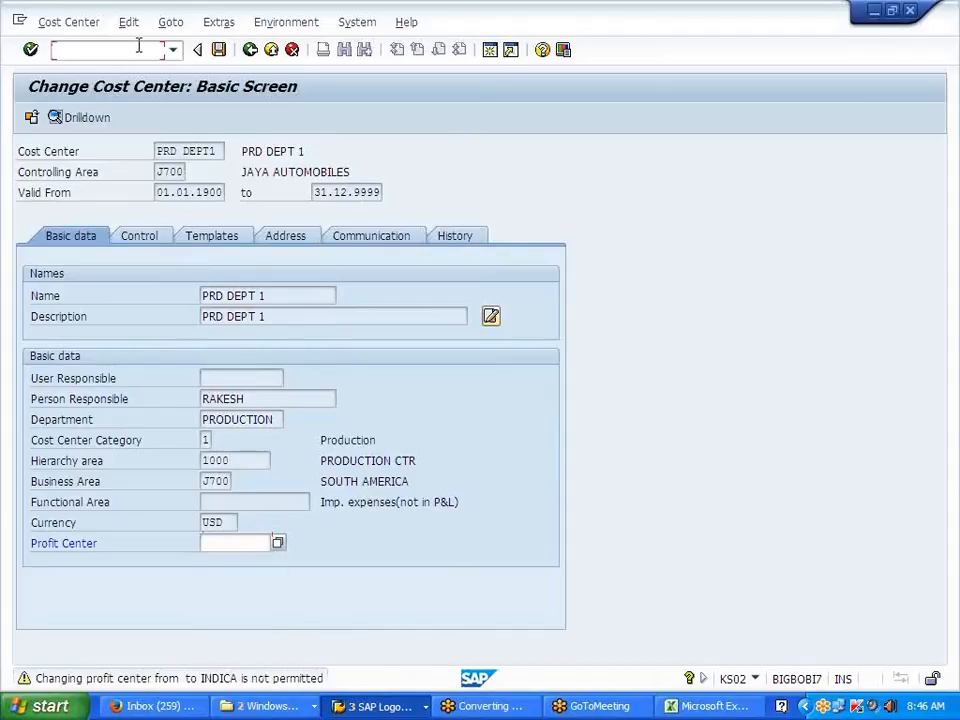
type("/NKS01")
key("Return")
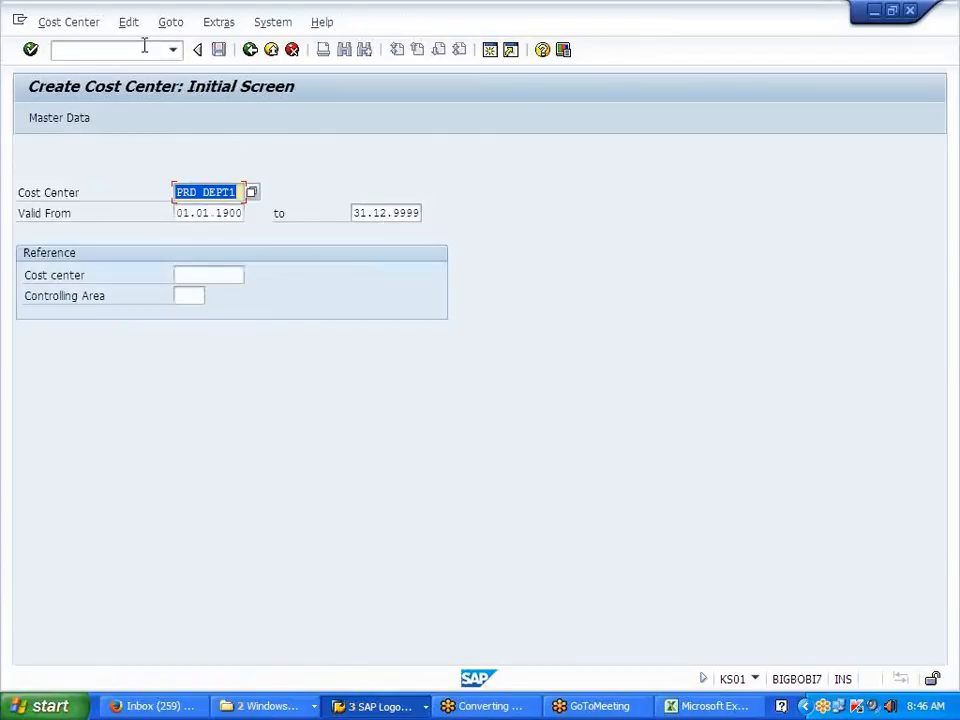
key("End")
type("1")
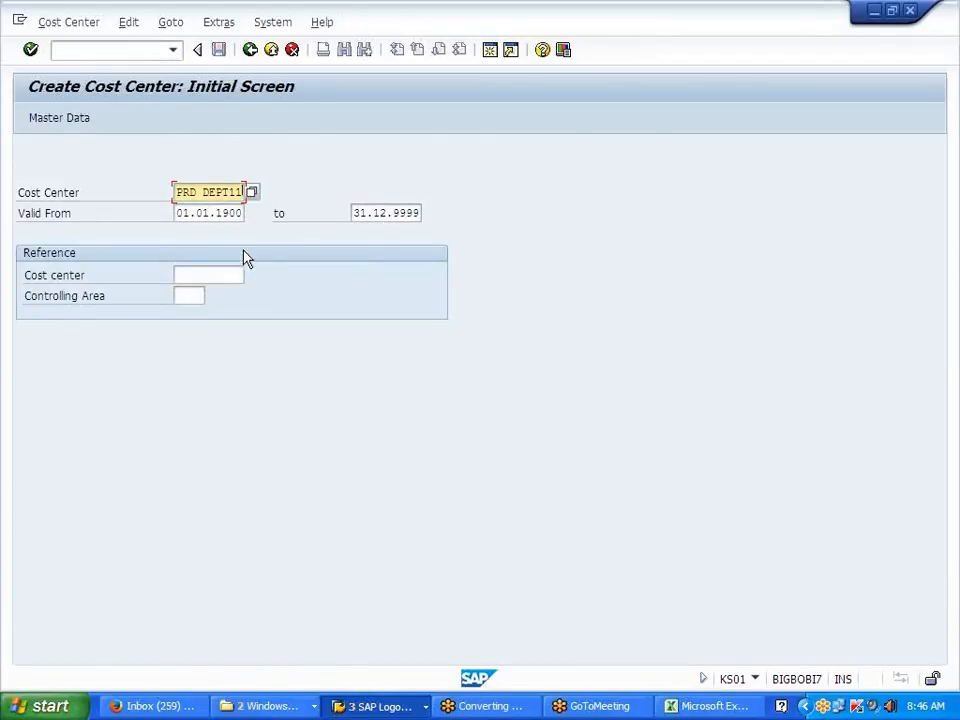
key("Return")
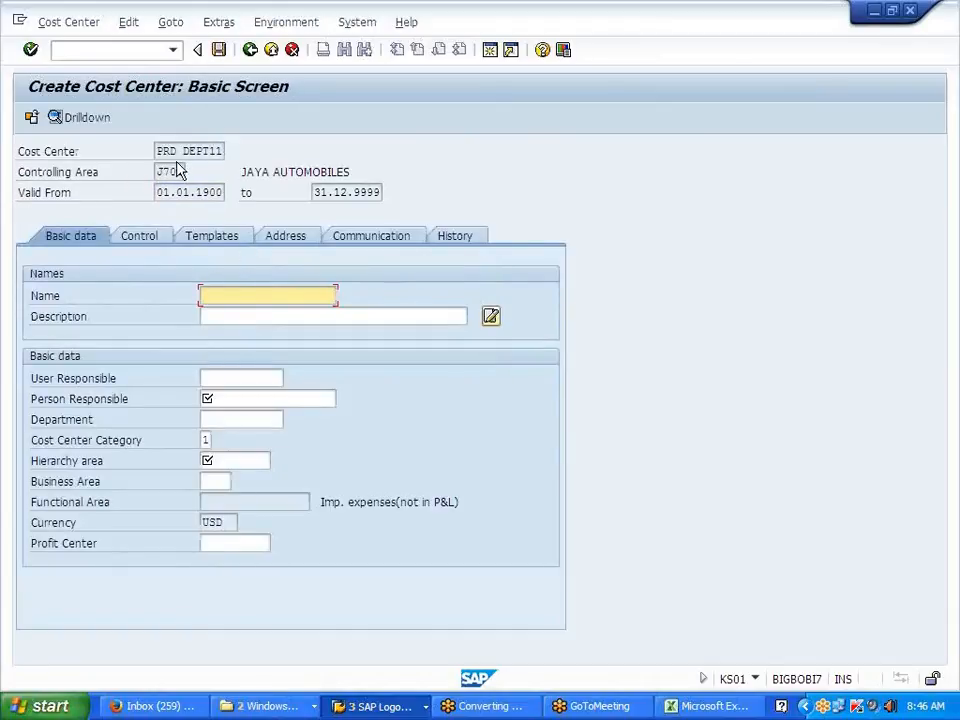
left_click(251, 50)
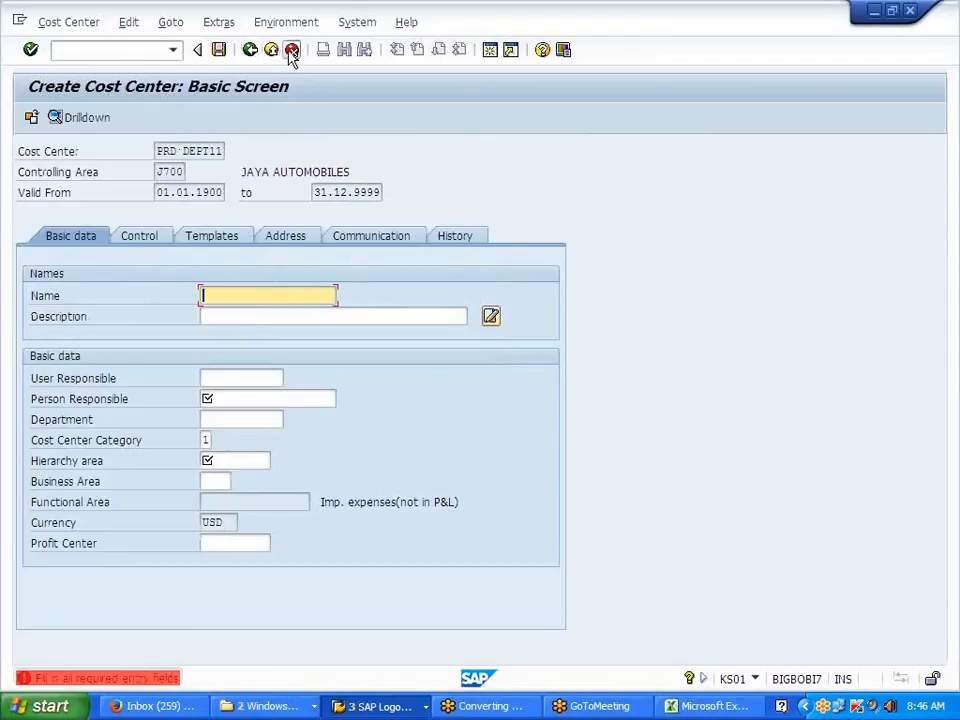
left_click(291, 50)
left_click(288, 390)
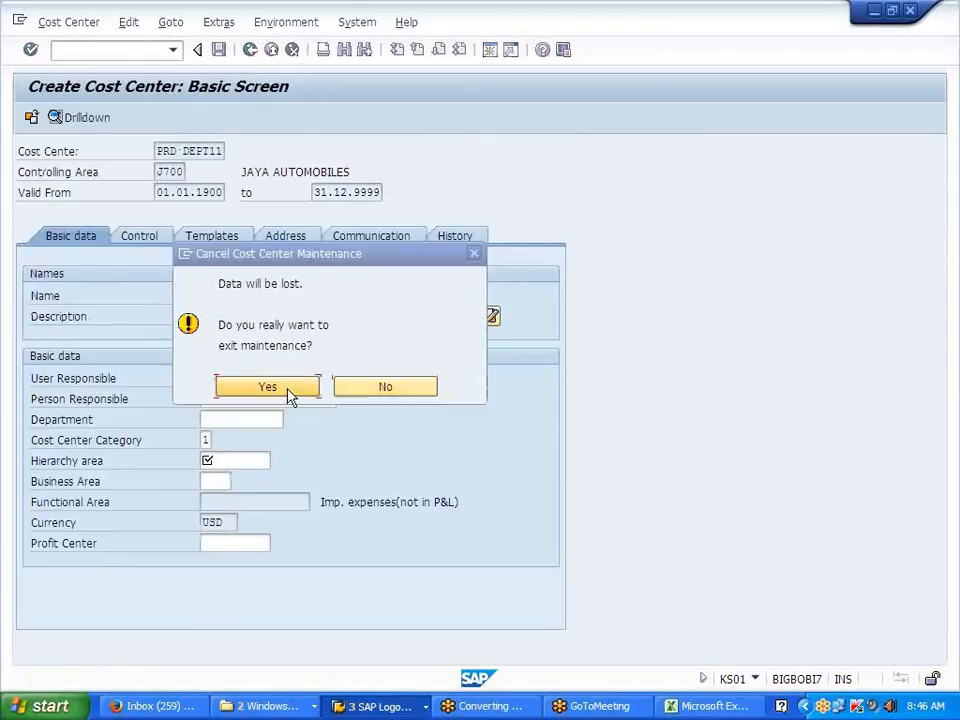
Step: Use PRD DEPT1 as the reference cost center and set both the name and description to PRD DEPT 11
left_click(197, 276)
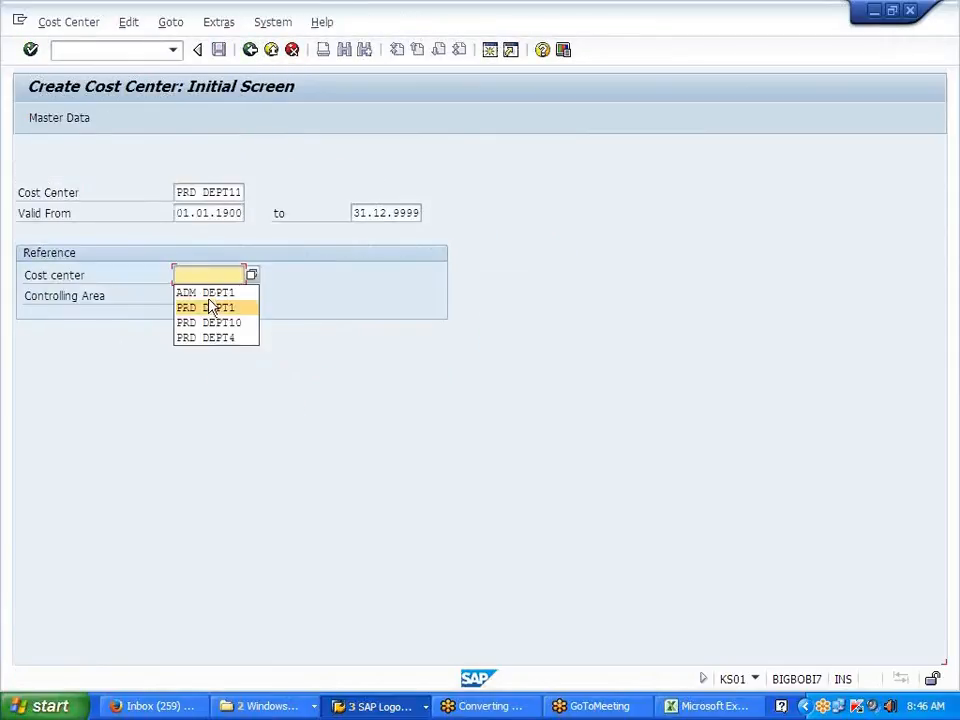
left_click(206, 307)
key("Return")
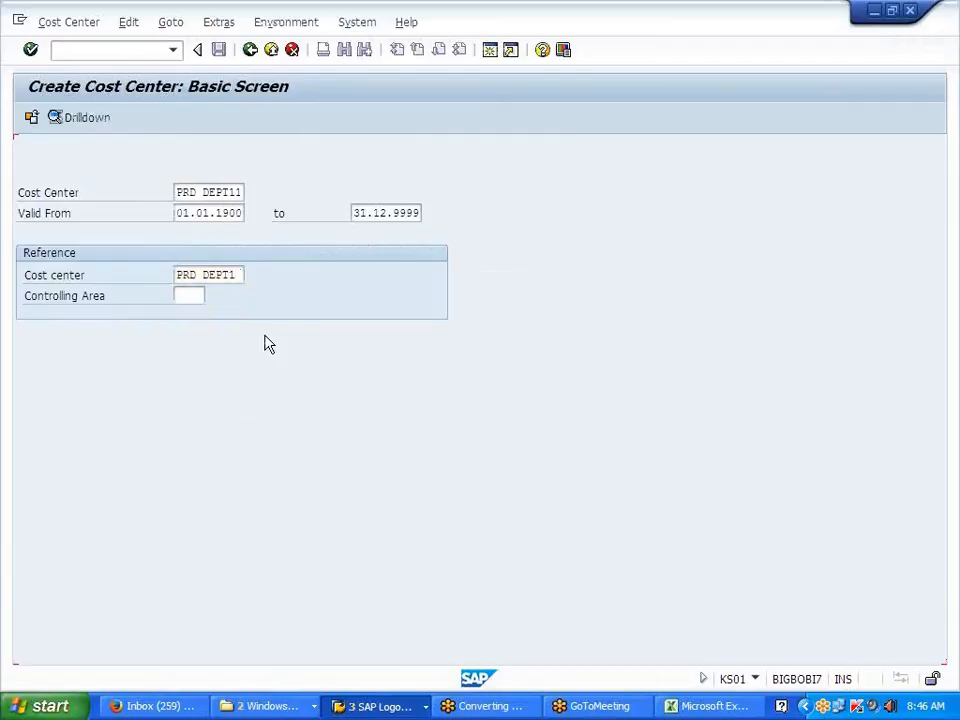
left_click(274, 298)
type("11")
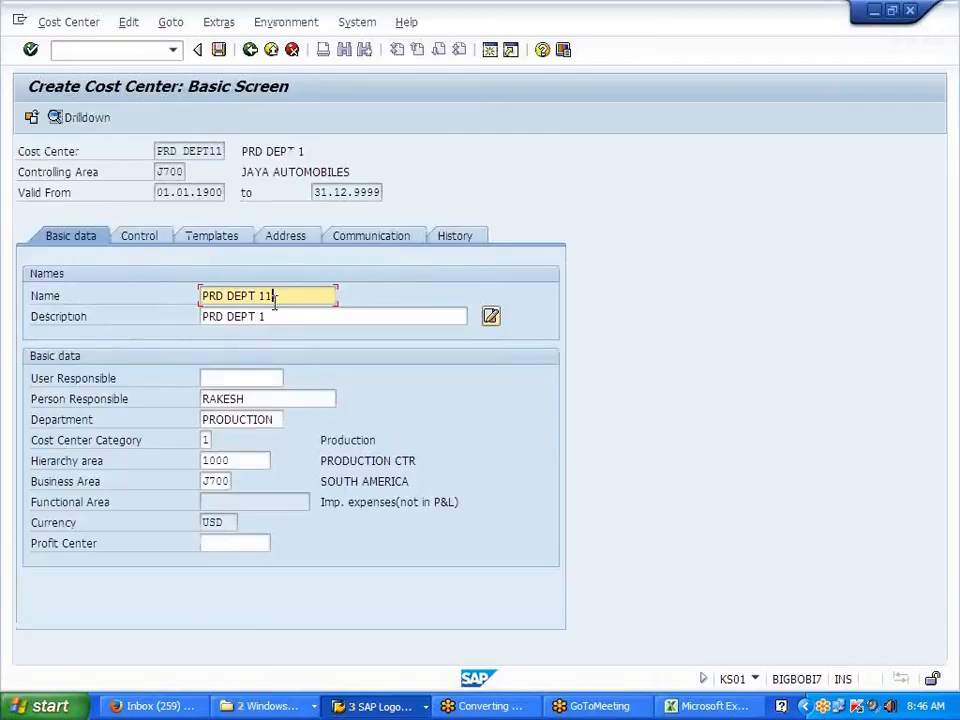
left_click(270, 314)
type("1")
Step: Set the profit center of the new cost center PRD DEPT11 to INDICA
left_click(244, 541)
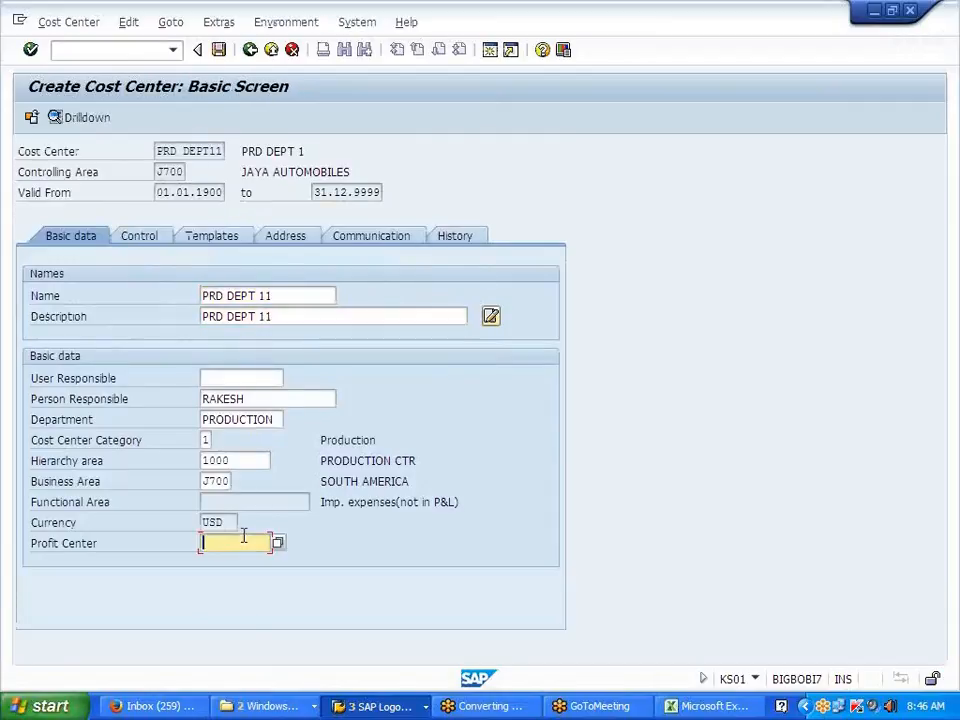
left_click(246, 562)
key("BackSpace")
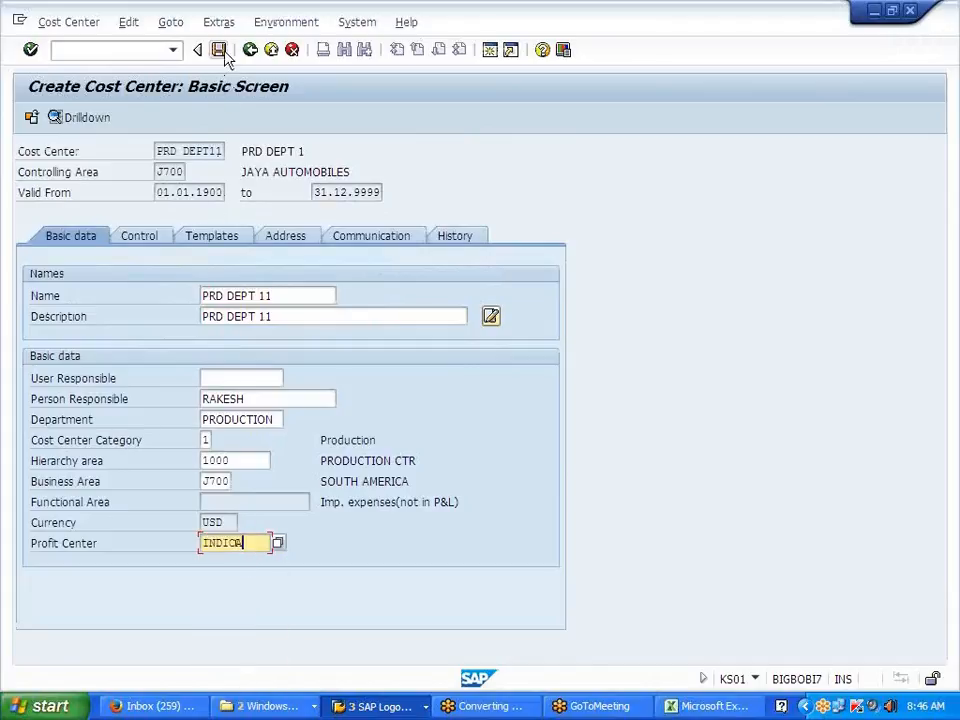
type("A")
Step: Switch to Excel and enter PRD DEPT 11 in cell D103 of the NEW GL sheet
left_click(710, 706)
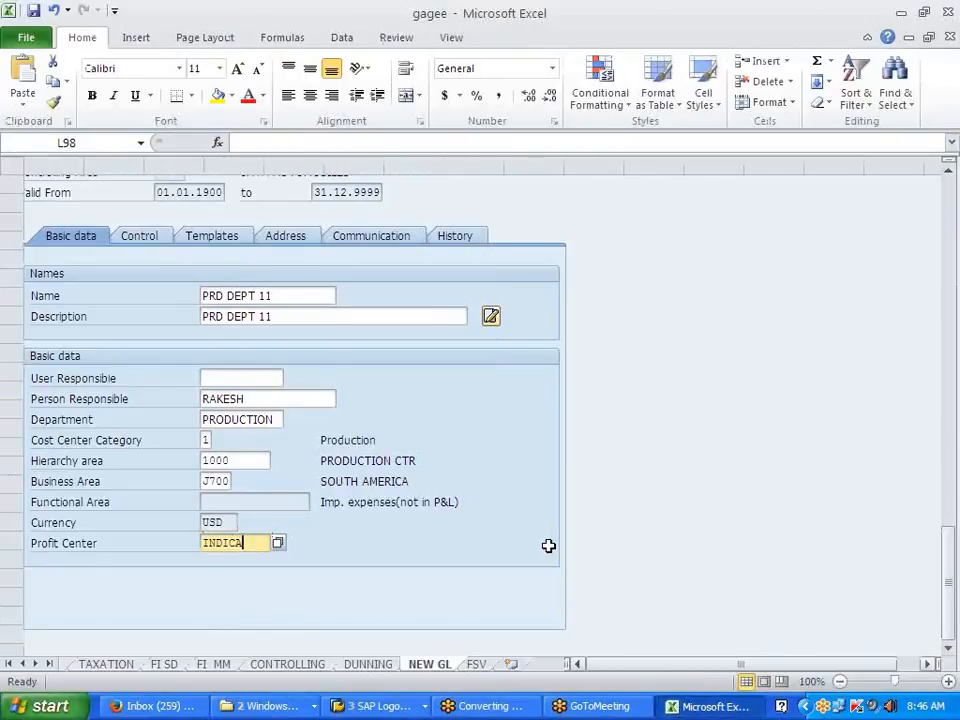
scroll(418, 505, "down", 2)
left_click(250, 338)
type("PRD DEPT")
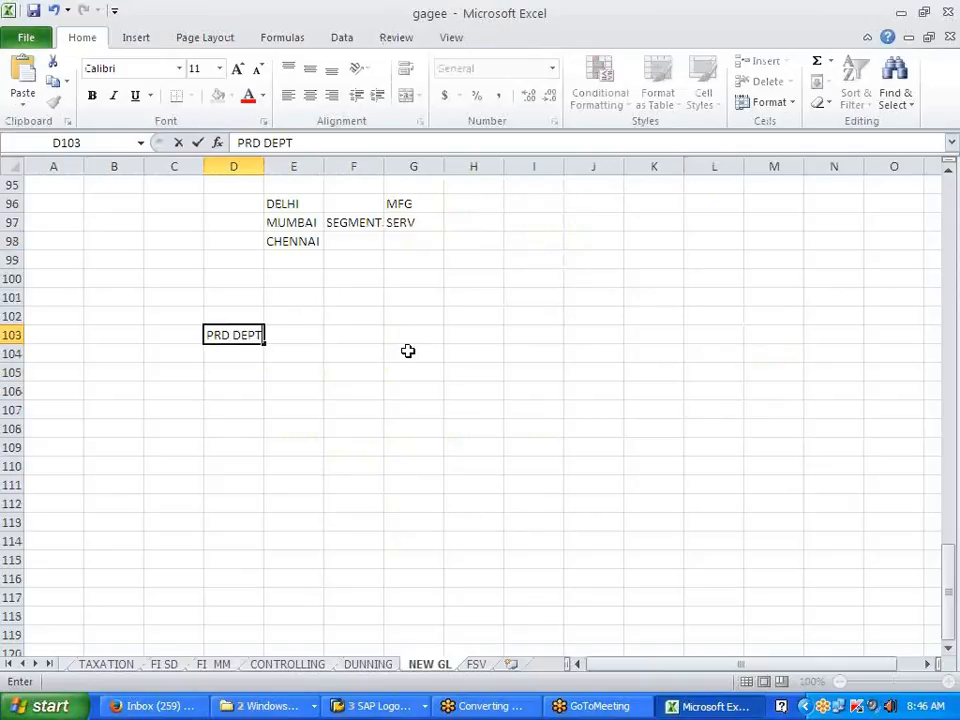
type(" 11")
key("Return")
Step: Enter INDICA in cell D105 and JMFG in cell D107
key("Return")
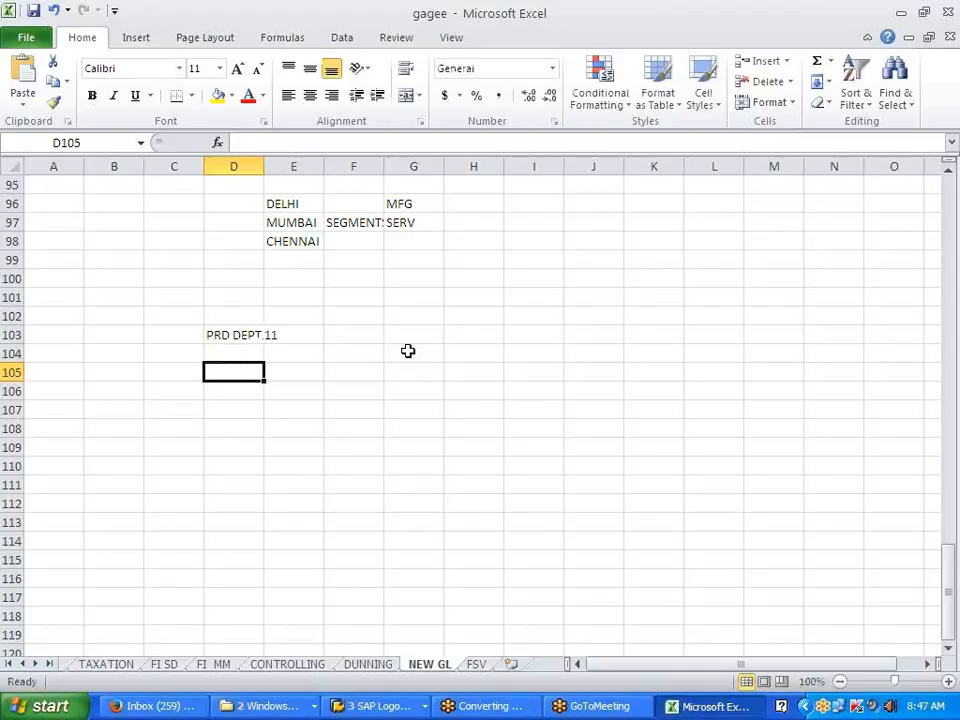
type("INDICA")
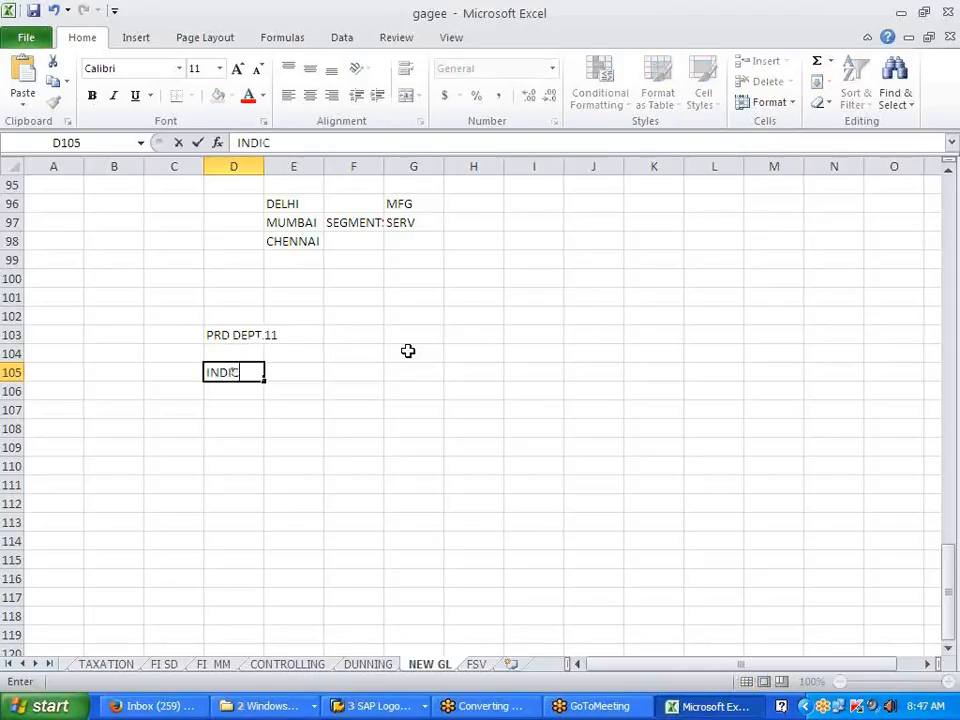
key("Return")
key("Return")
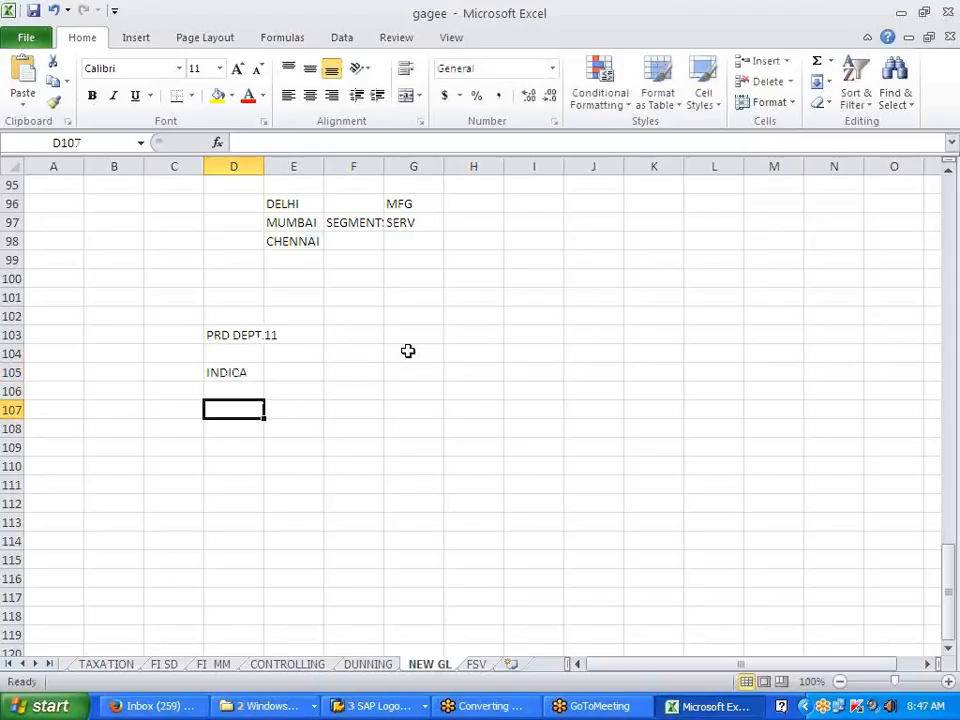
type("JM")
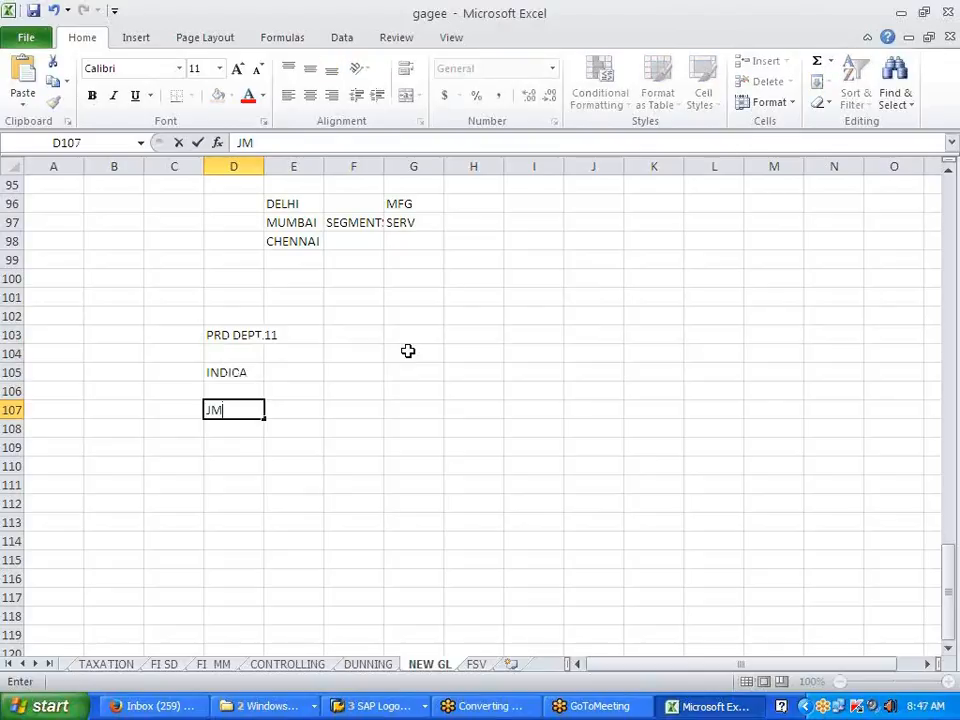
type("FG")
Step: Enter PRD DEPT 12 in cell G103, on the same row as PRD DEPT 11
key("Up")
key("Up")
key("Up")
key("Up")
key("Up")
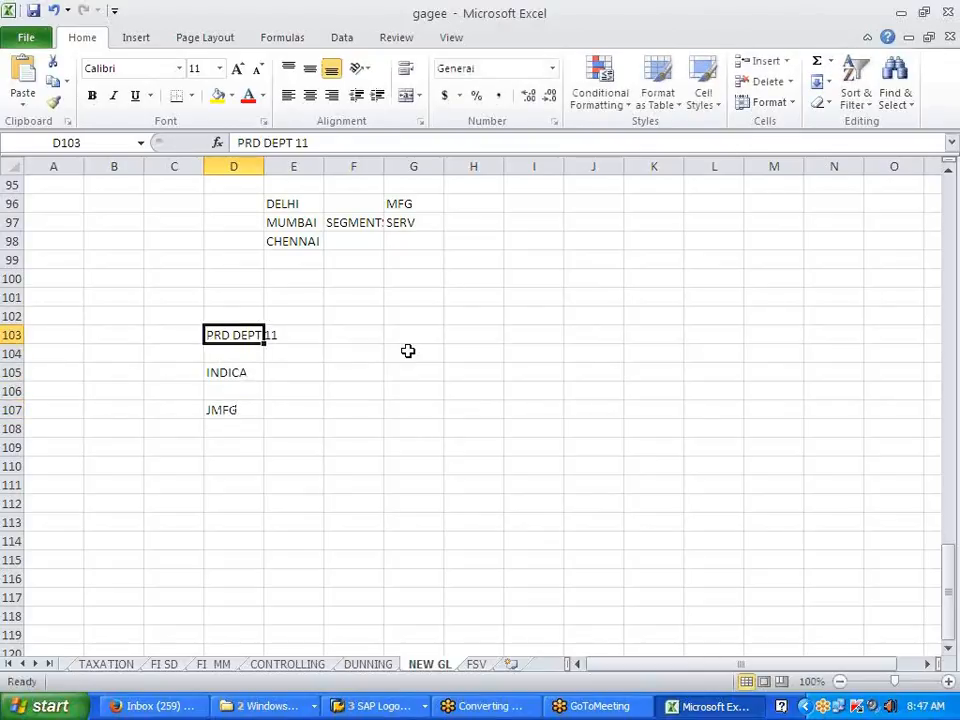
key("Down")
key("Right")
key("Right")
key("Right")
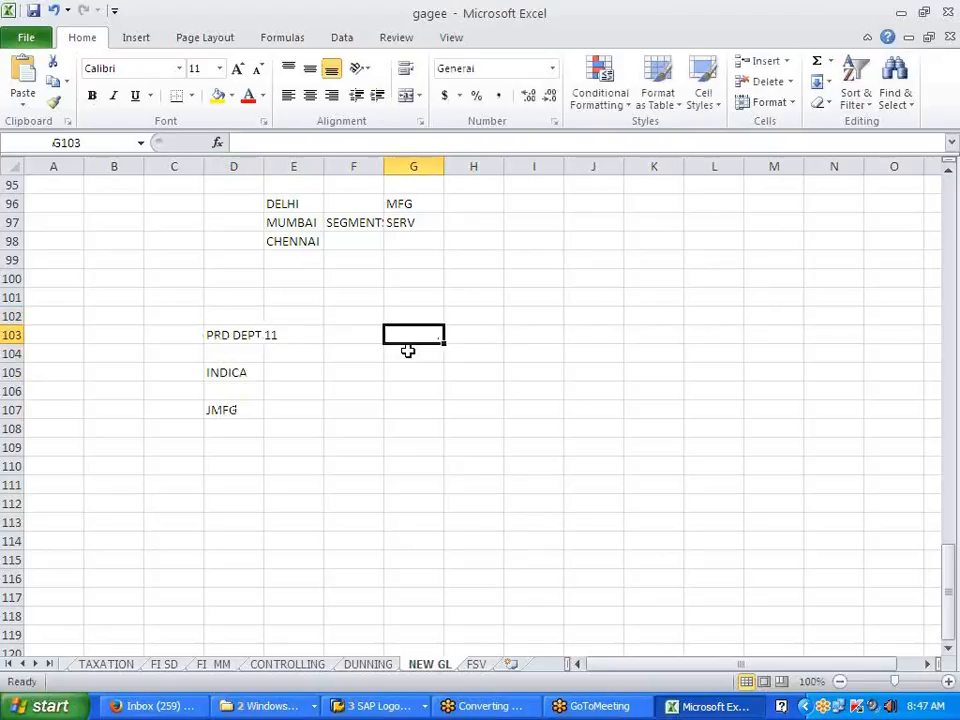
type("PRD DEPT")
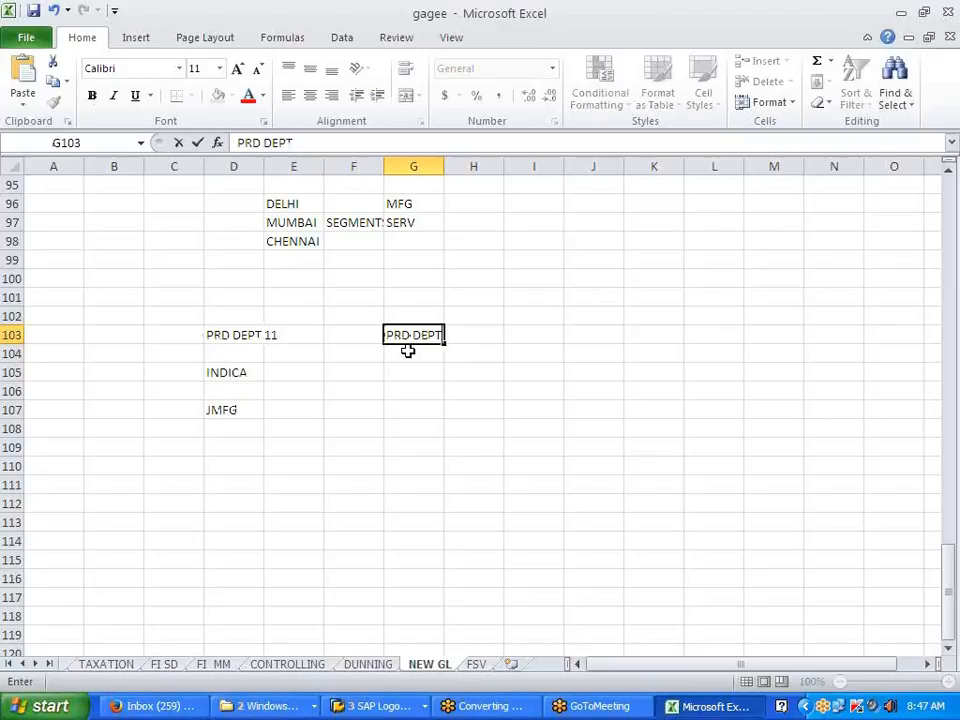
type(" 12")
key("Return")
Step: Enter SAFARI in cell G105 and JSERV in cell G107
key("Return")
type("SA")
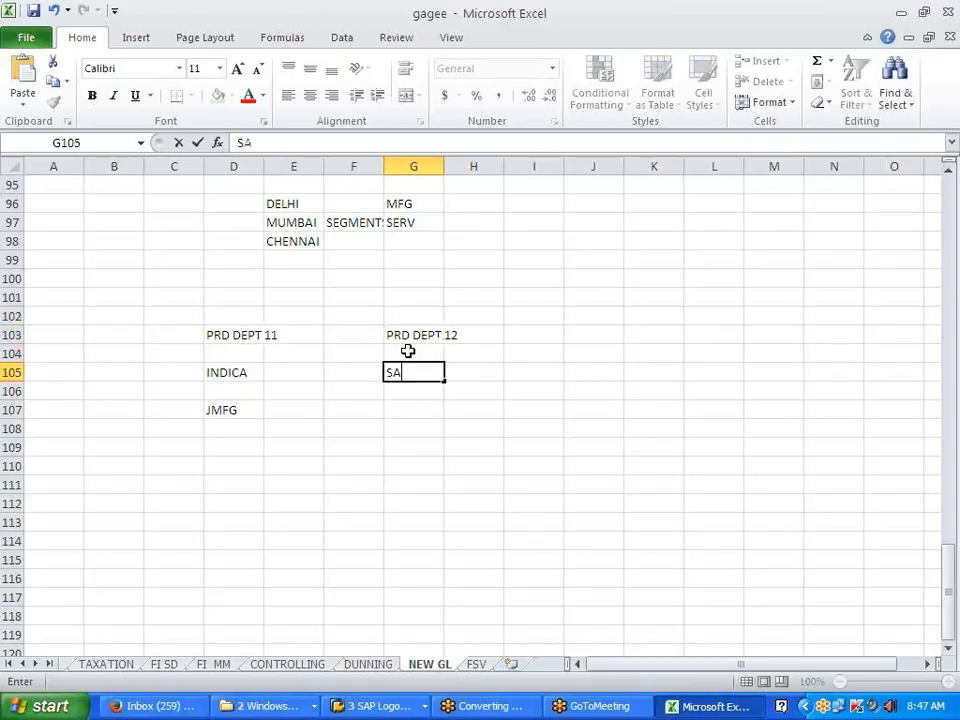
type("FAR")
key("Return")
key("Return")
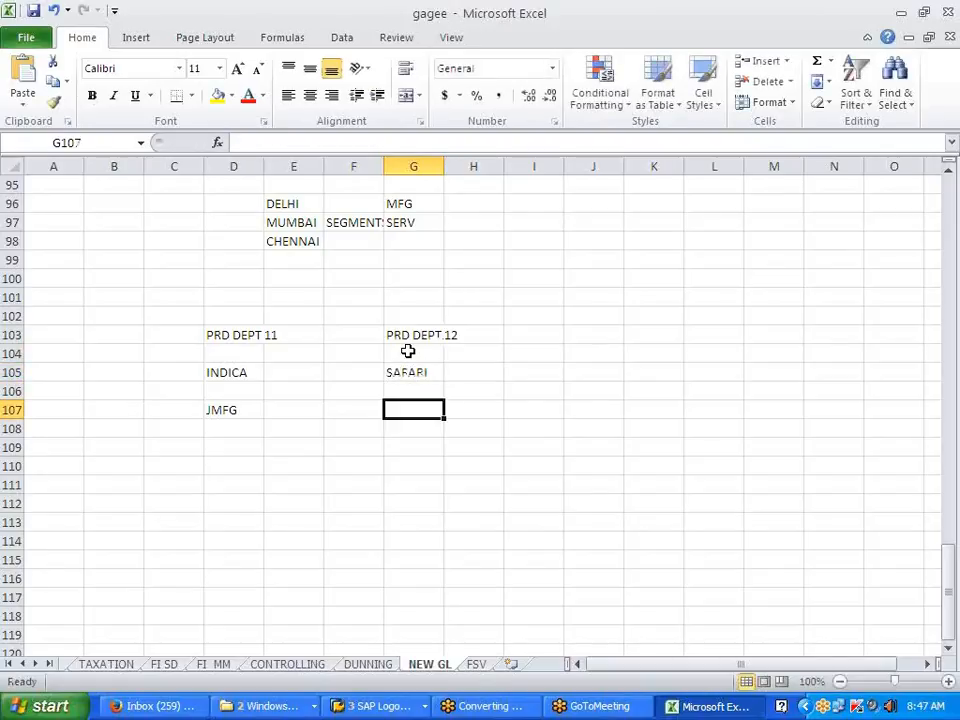
type("JSERV")
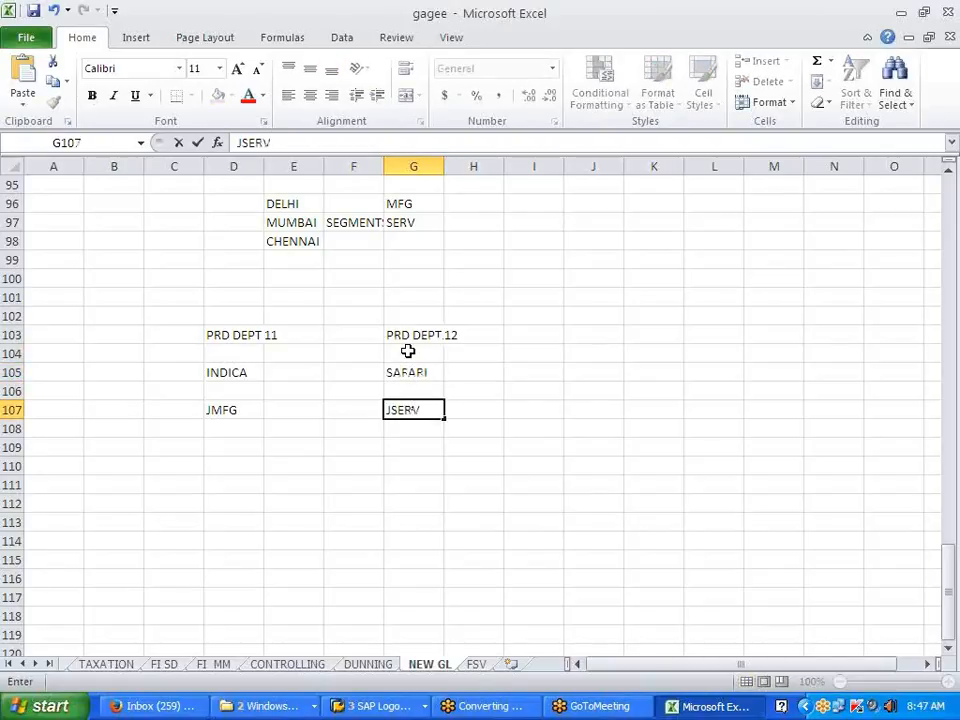
left_click(591, 597)
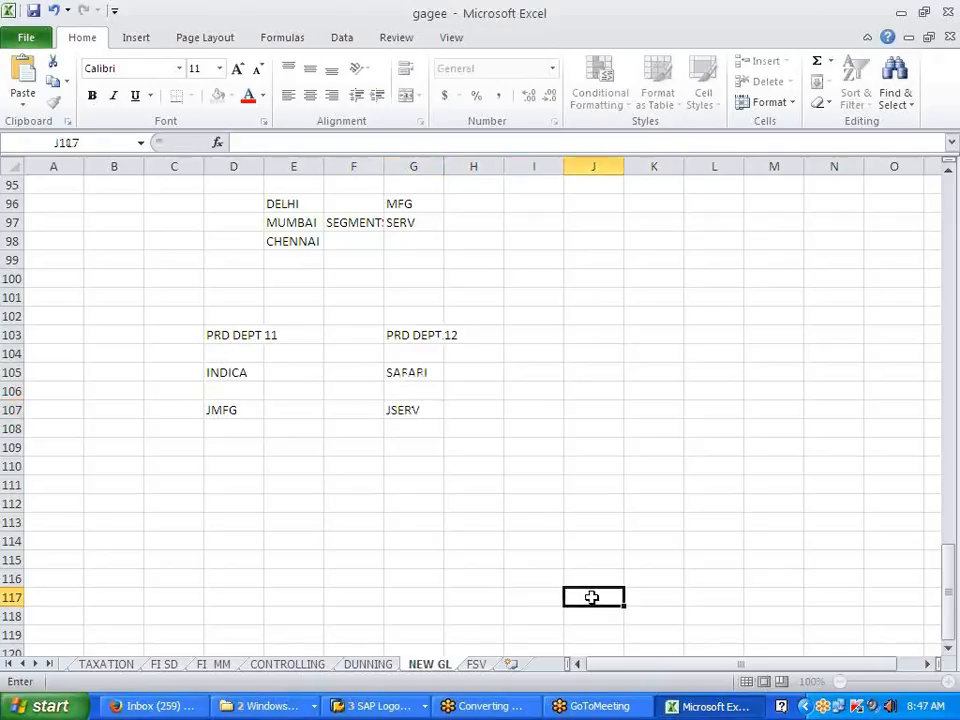
Step: Enter the row label CCTR in cell B103 beside the cost centers
left_click(129, 331)
type("CCTR")
key("Return")
type("PCTR")
key("BackSpace")
key("BackSpace")
key("BackSpace")
key("BackSpace")
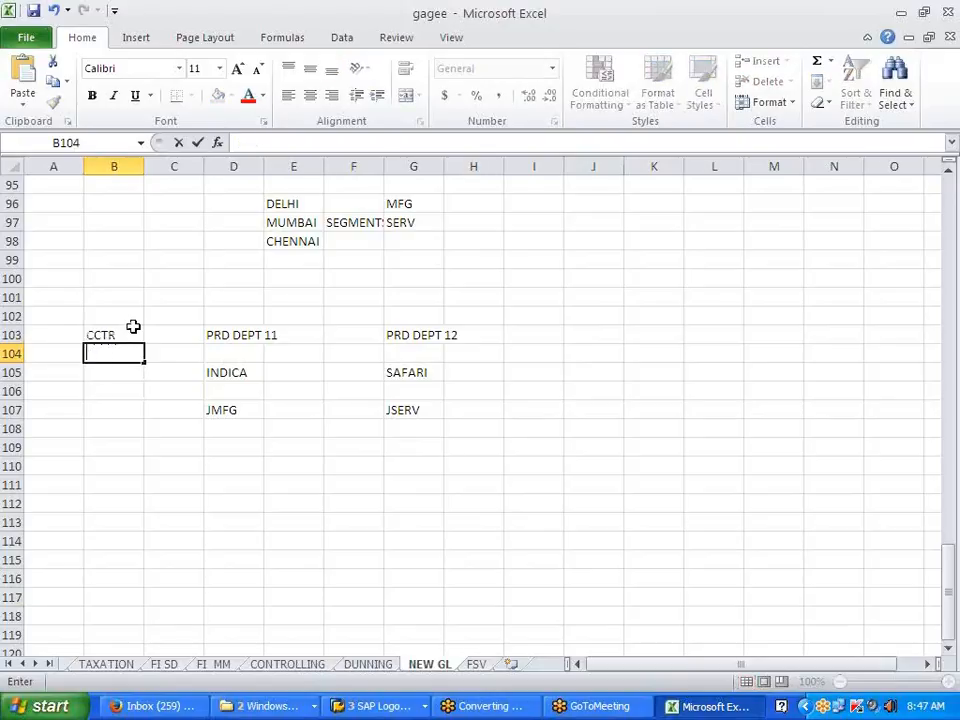
Step: Enter the row labels PCTR in cell B105 and SEG in cell B107
key("Return")
key("Return")
key("Up")
type("PCTR")
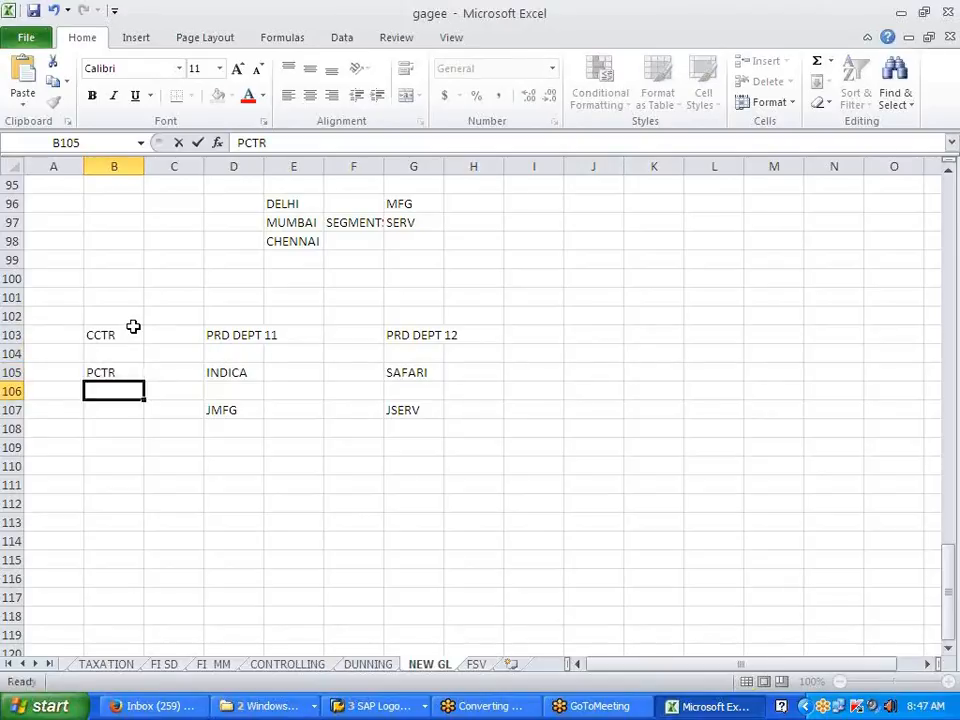
key("Return")
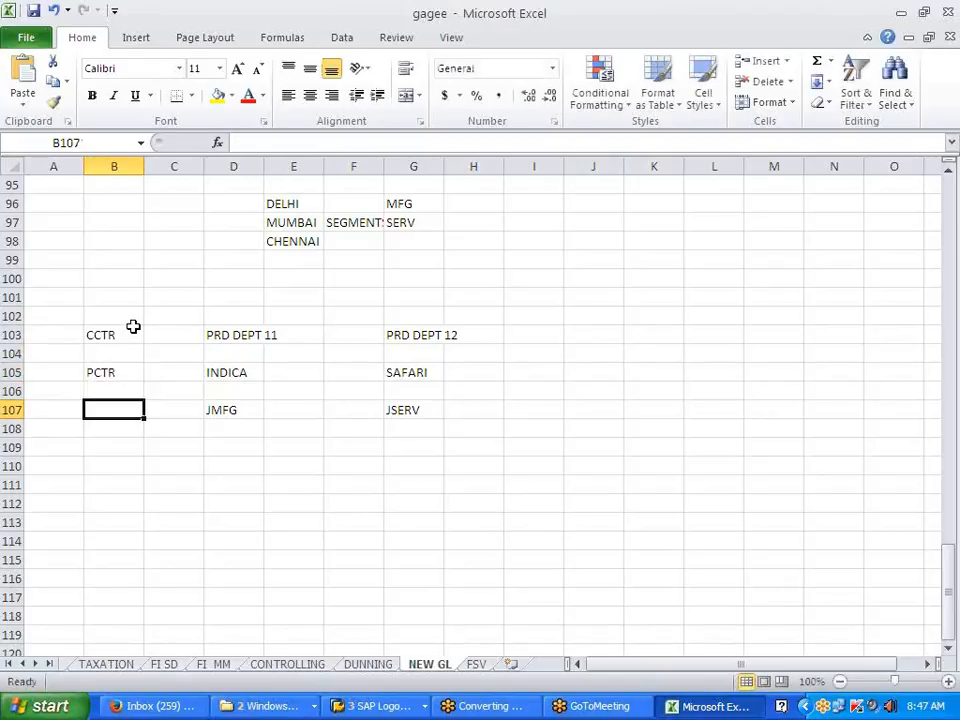
type("SEG")
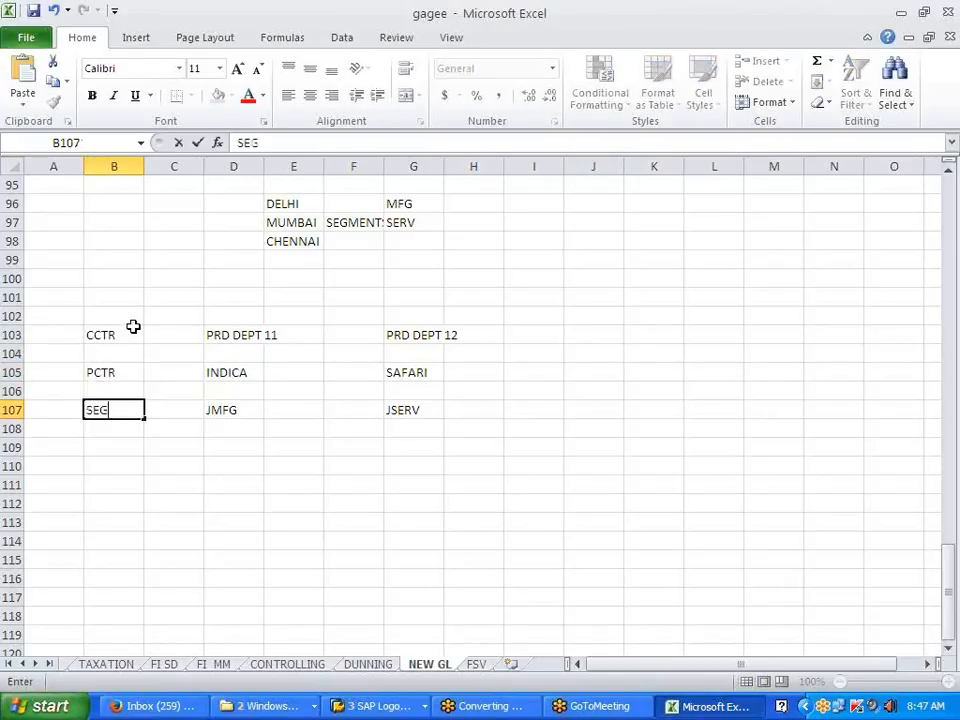
left_click(349, 530)
Step: Switch to SAP and save the new cost center PRD DEPT11
key("alt+Tab")
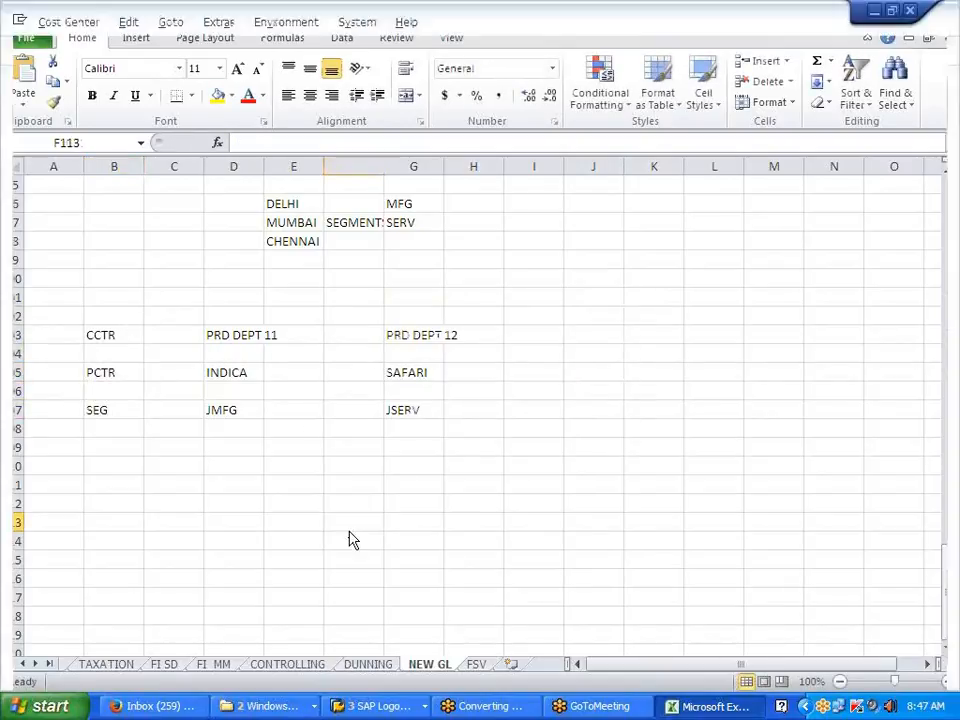
left_click(216, 54)
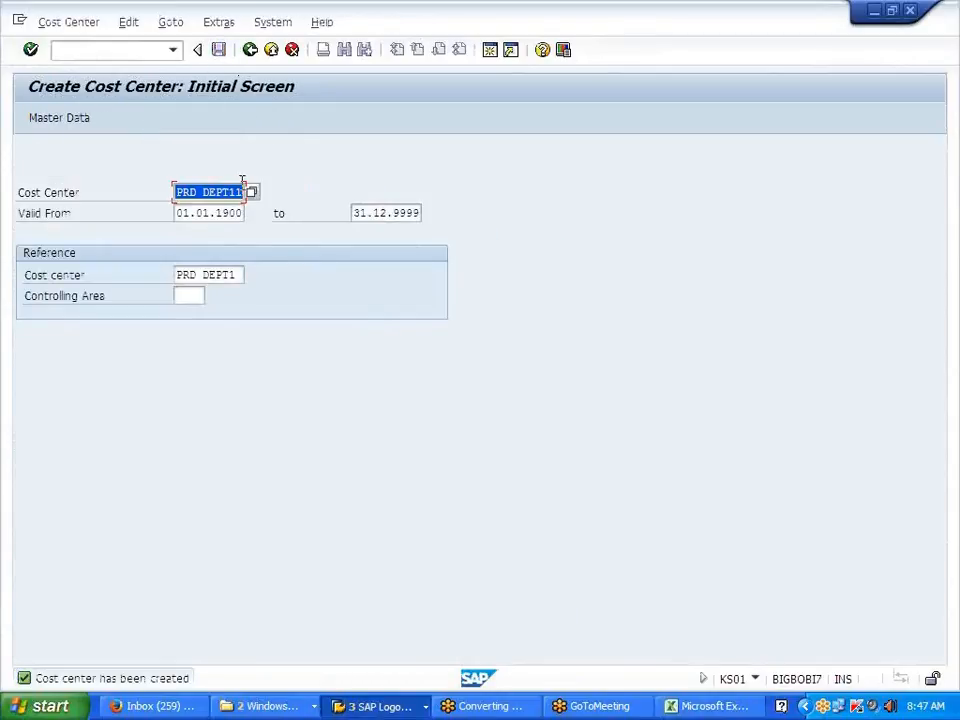
left_click(942, 76)
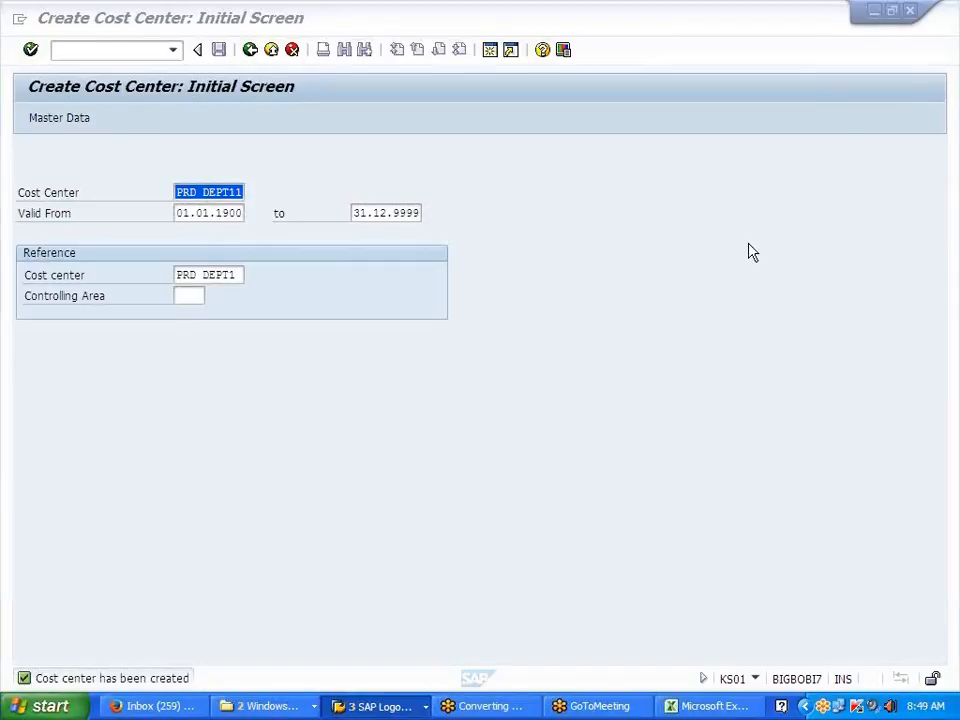
Step: Start creating cost center PRD DEPT12 with PRD DEPT1 as the reference cost center
left_click(320, 205)
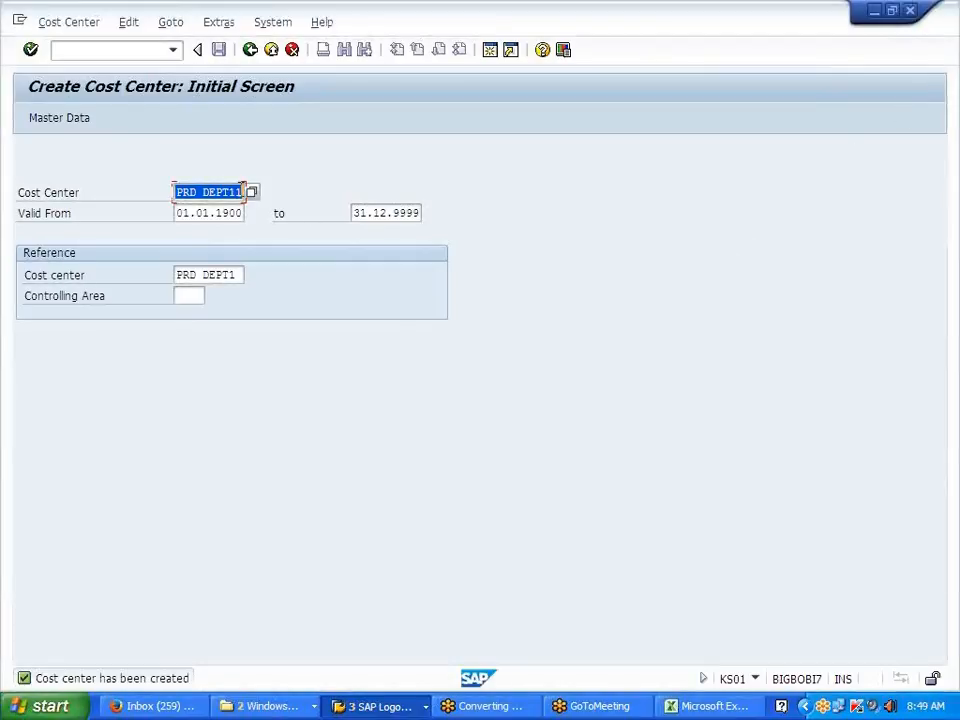
left_click(244, 192)
key("BackSpace")
type("2")
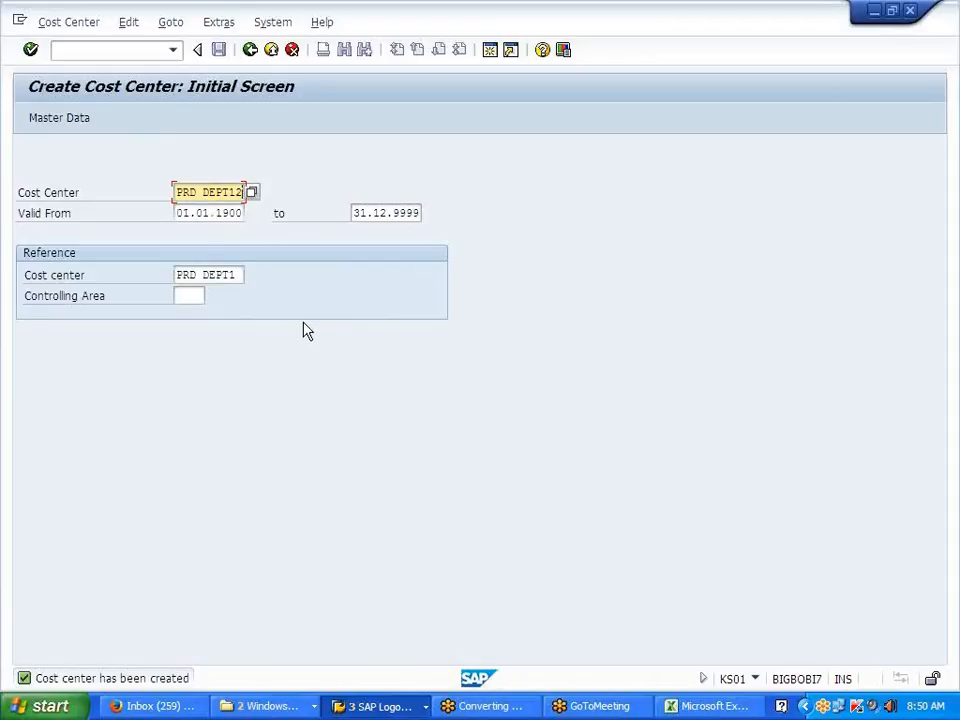
key("Return")
Step: Change both the name and the description of the new cost center to PRD DEPT 12
left_click(277, 295)
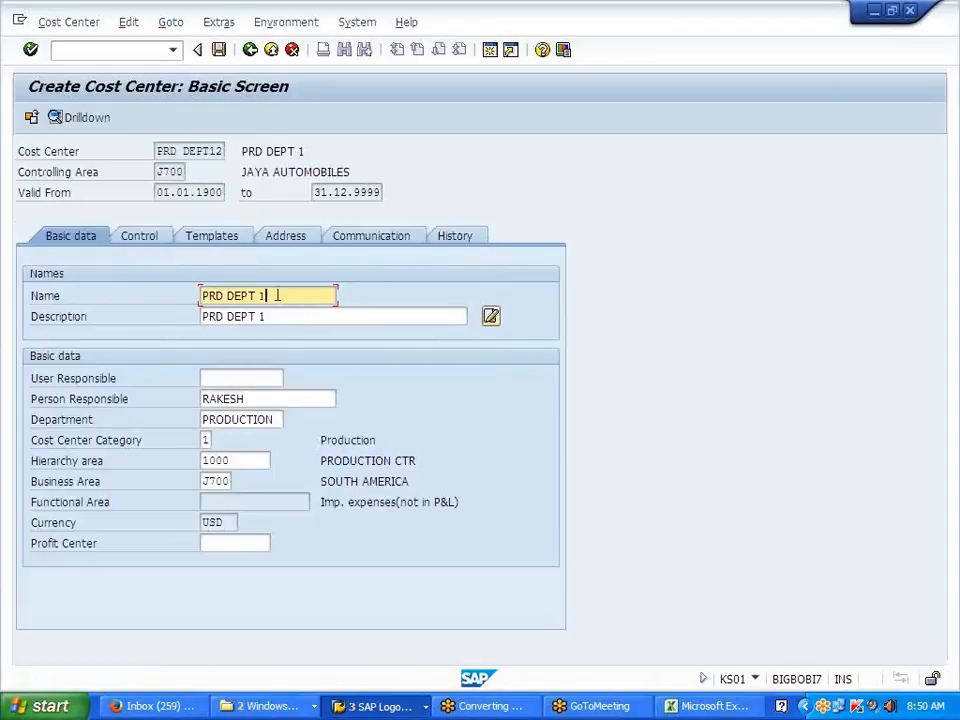
type("2")
left_click(266, 316)
type("2")
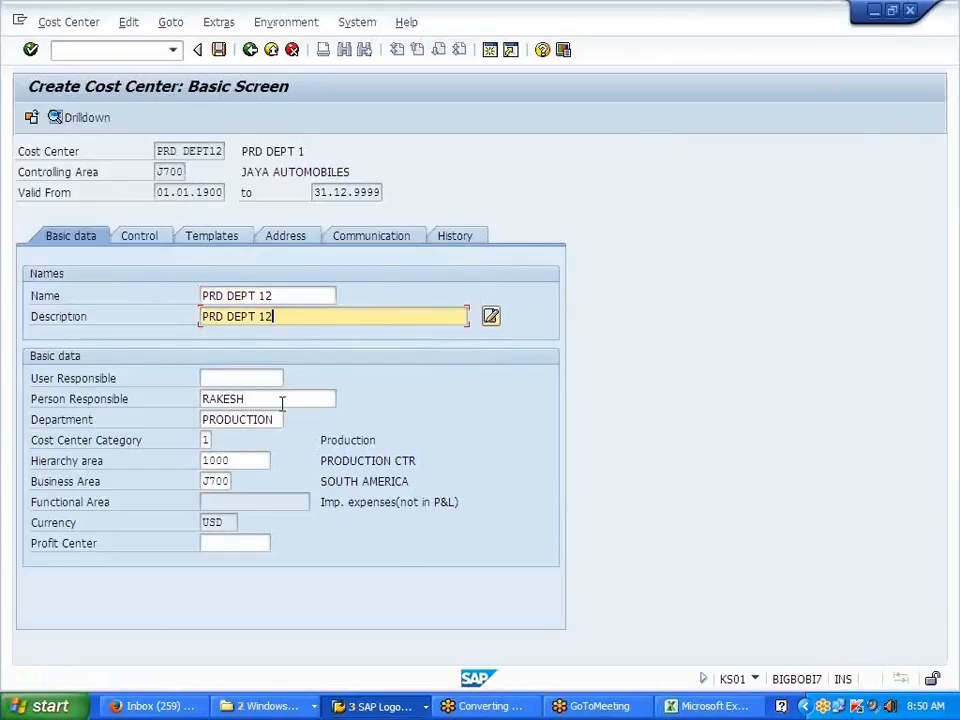
Step: Assign profit center SAFARI to cost center PRD DEPT12, save it and return to SAP Easy Access
left_click(231, 542)
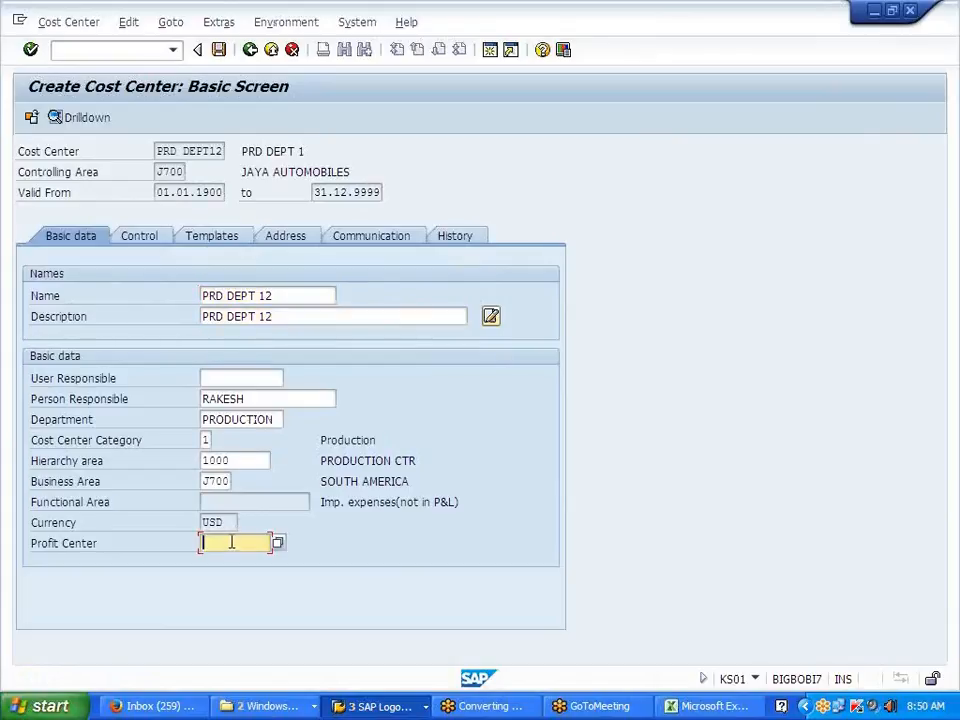
type("SAFARA")
key("BackSpace")
type("I")
key("Return")
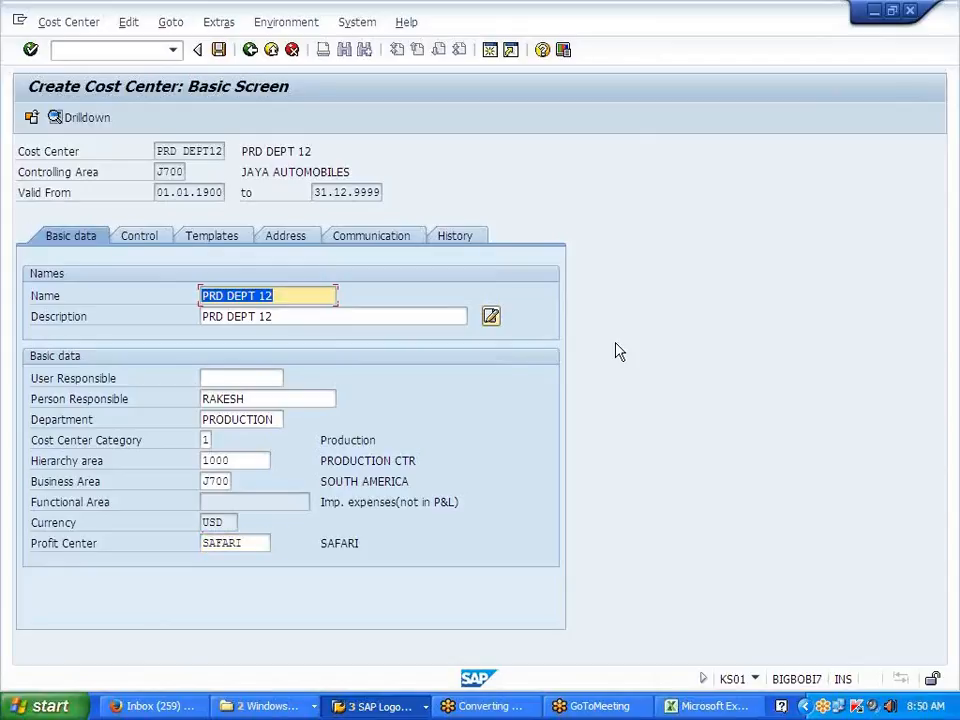
left_click(218, 49)
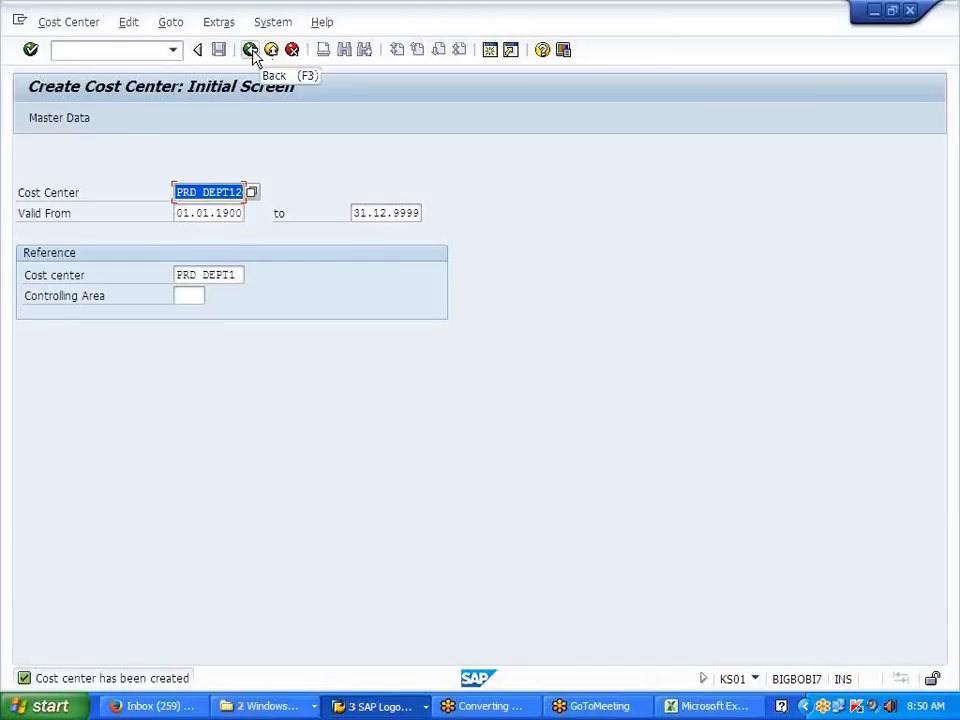
left_click(250, 50)
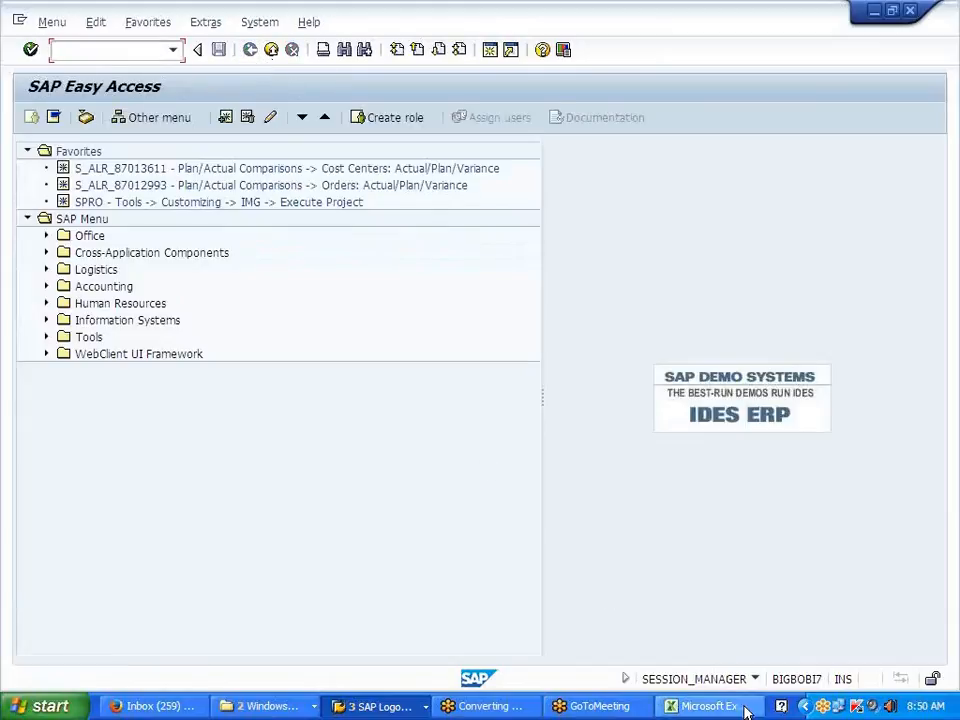
Step: Switch to the Excel workbook and look through the profit center and segment notes on the NEW GL sheet
left_click(740, 707)
scroll(500, 534, "up", 5)
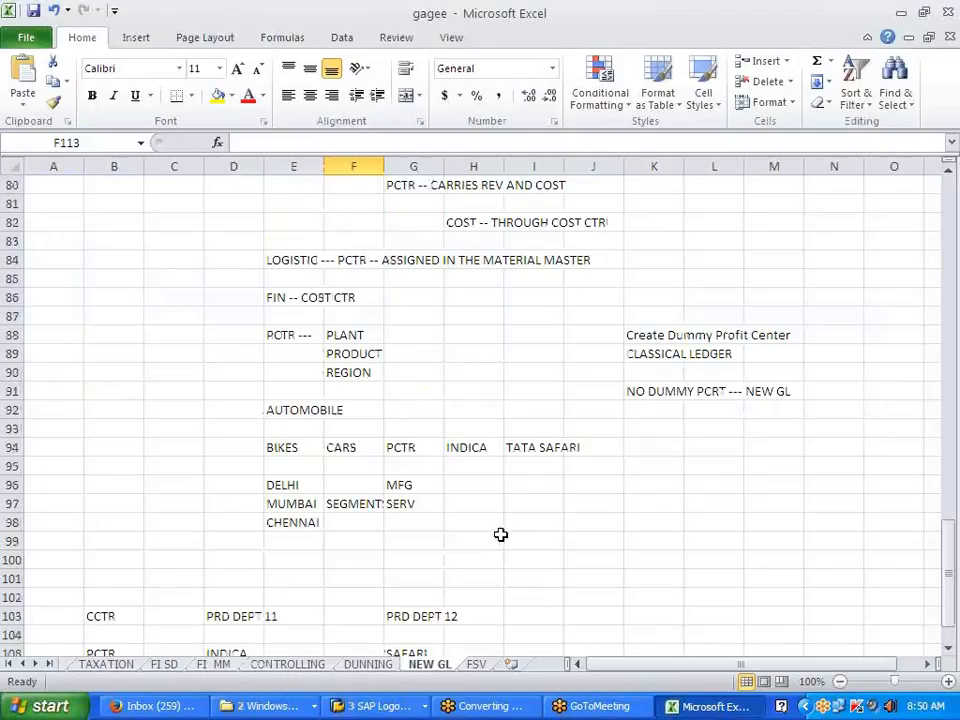
scroll(500, 534, "down", 9)
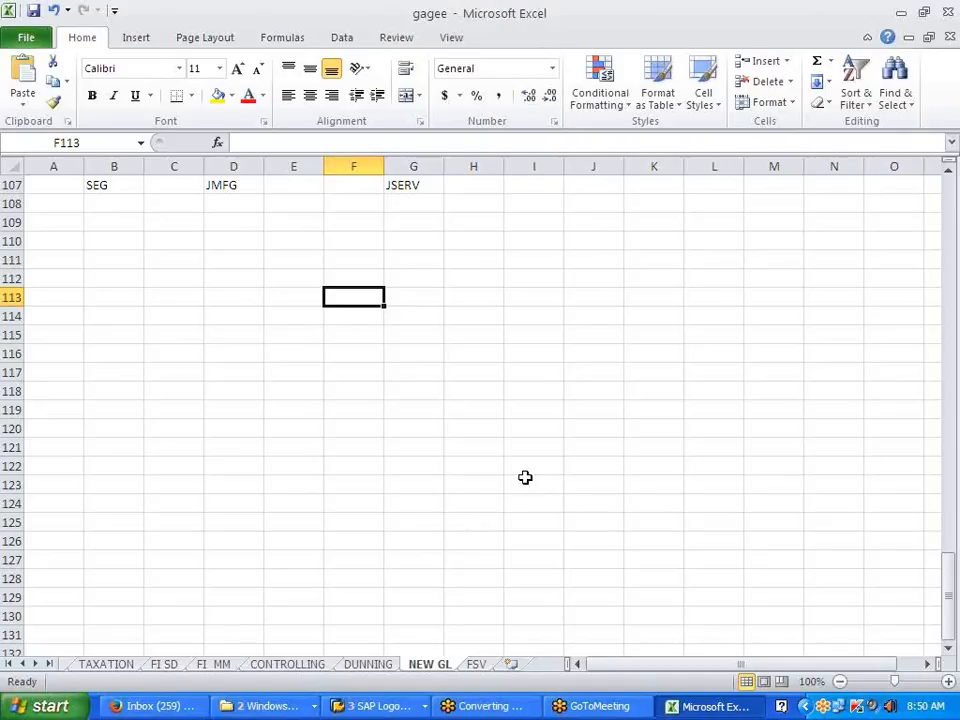
Step: Enter the heading DOCUMENT SPLITTING in cell F111 of the NEW GL sheet
left_click(345, 266)
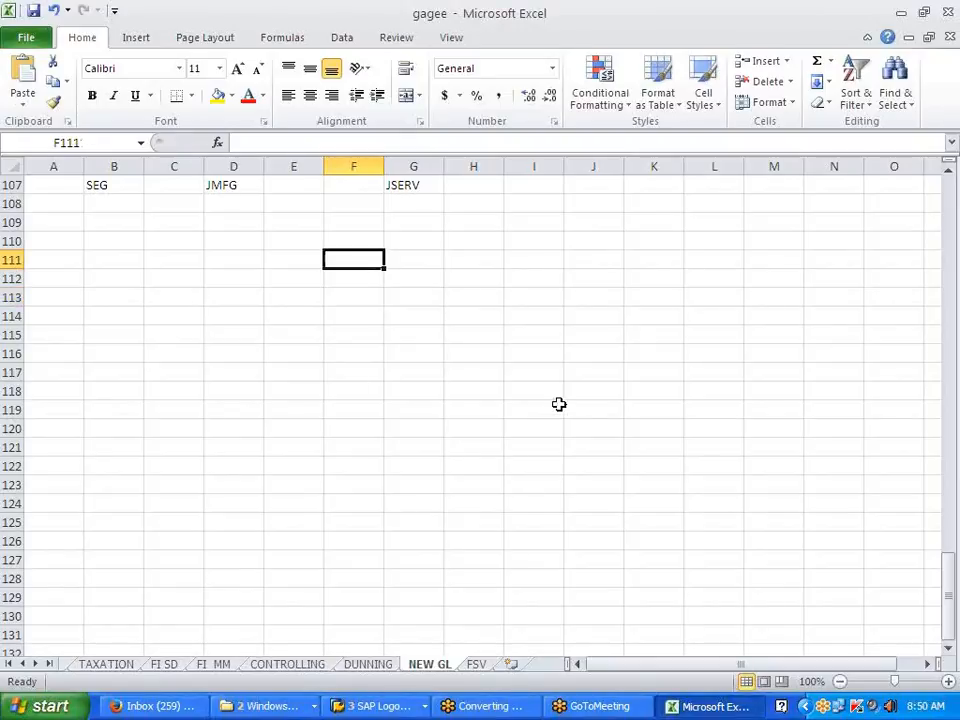
type("DOCUMENT SPL")
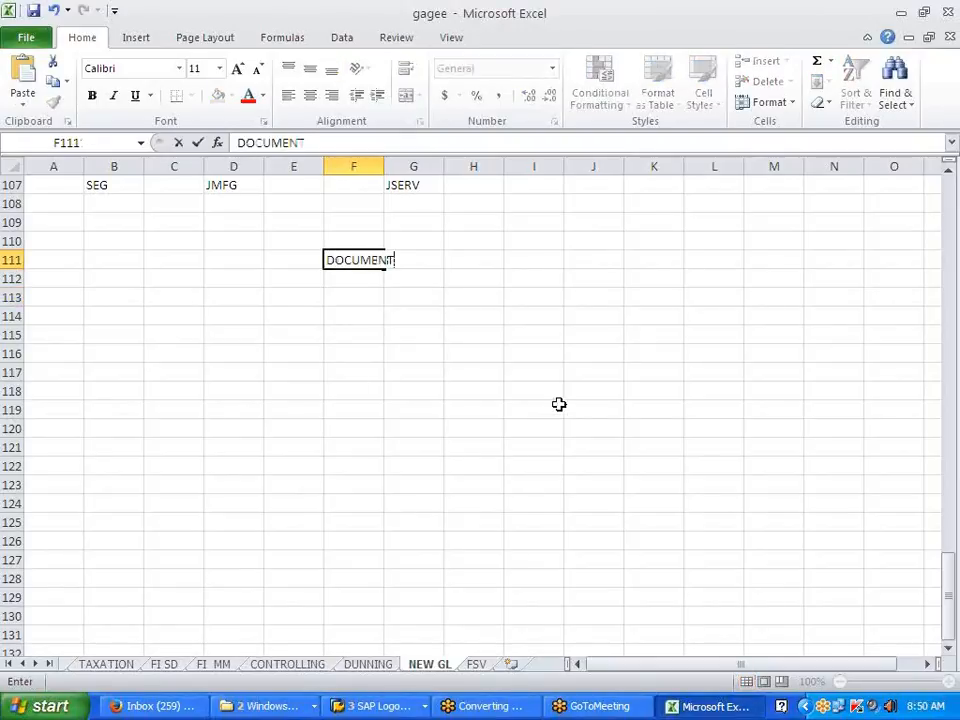
type("NG")
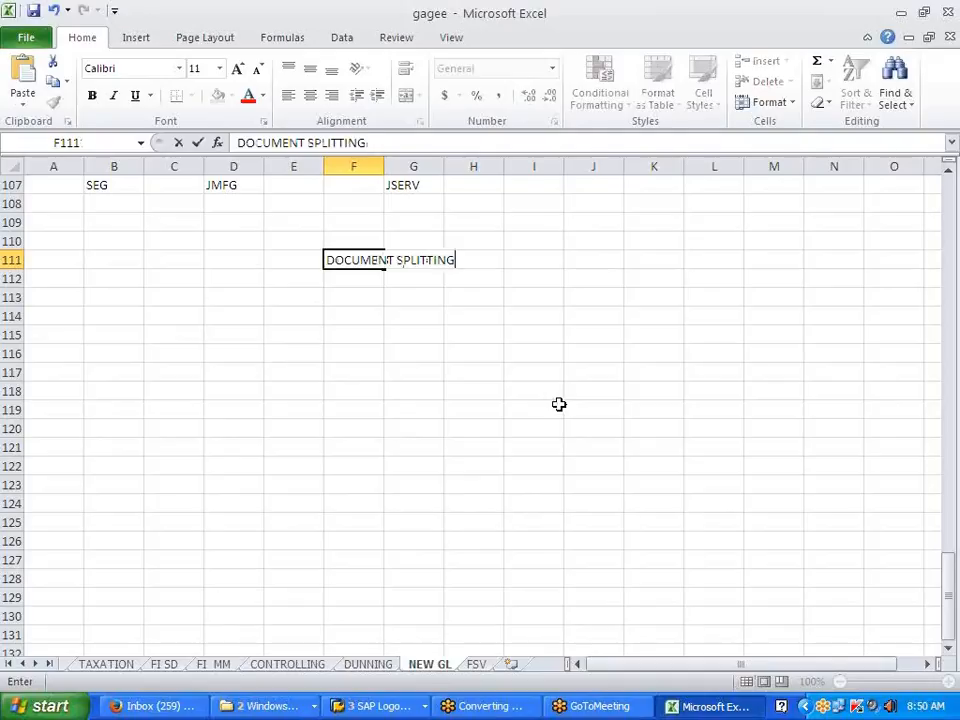
key("Return")
Step: Write the explanation "SPLITTING ACCORDING TO THE PROPORTING OF THE A/C ASSIGMENT" in cell E113, two rows below the heading
key("Down")
key("Left")
type("SPLITTIG")
key("BackSpace")
type("NG ACCPR")
key("BackSpace")
key("BackSpace")
type("ORDING")
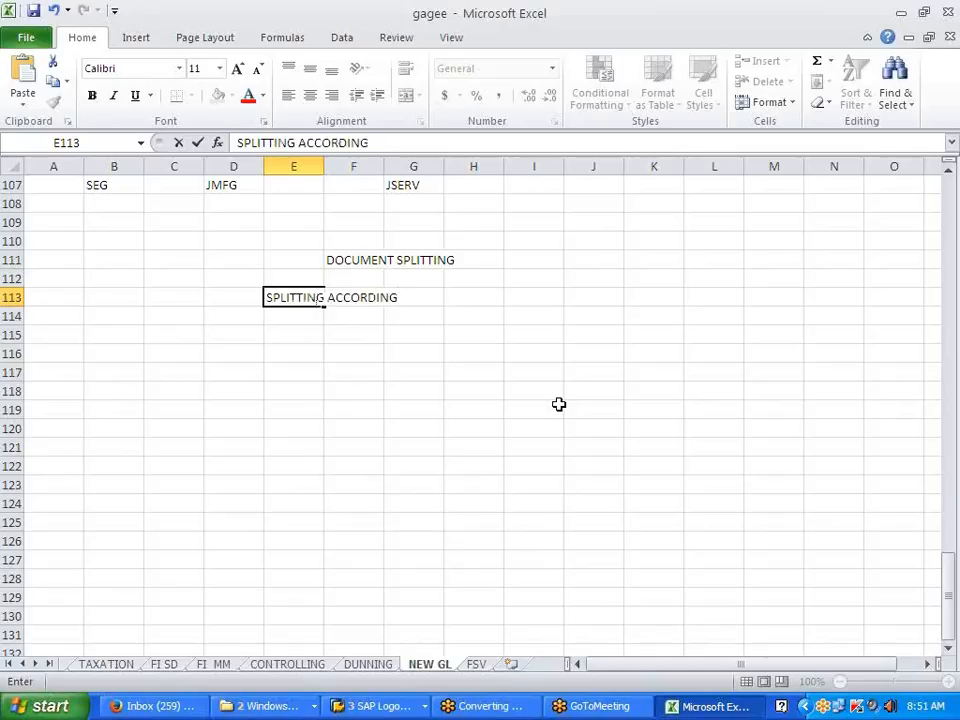
type(" TO THE PROPORTI")
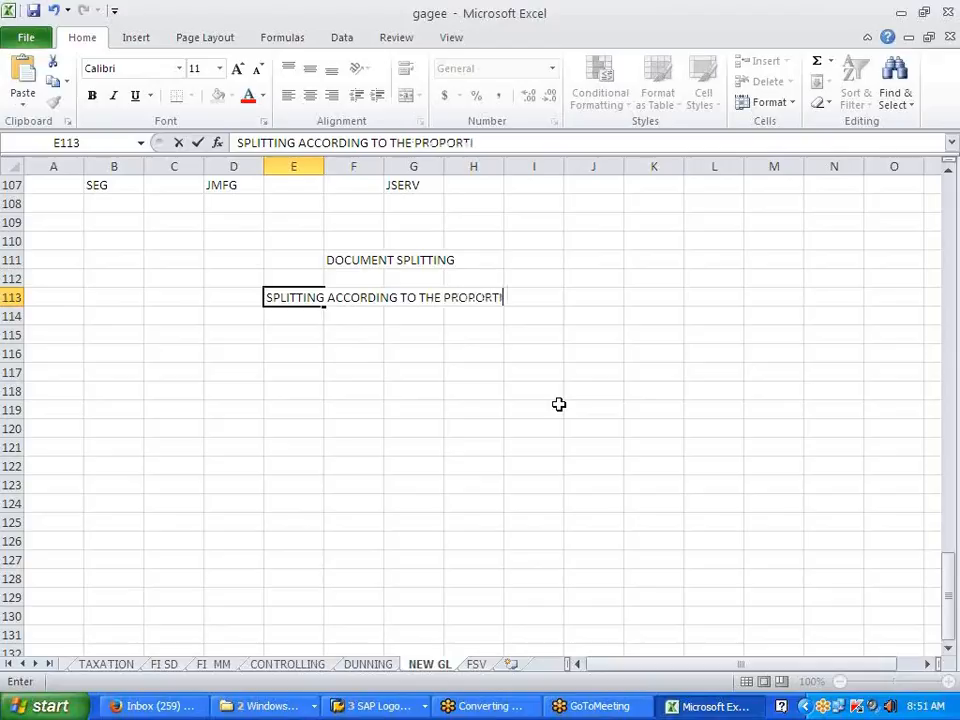
type("NG OF THE A.")
key("BackSpace")
type("/C ASSIGMENT")
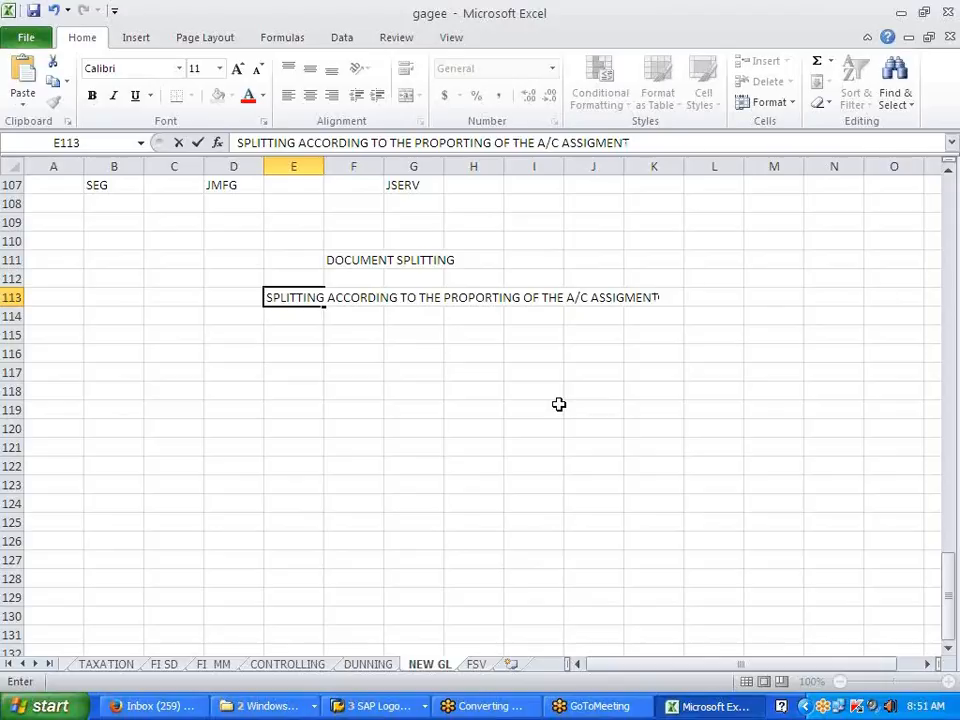
Step: Extend the E113 sentence with the bracketed note "(EITHER EXPSOR REV OR B/S)"
type(" (EITHER E")
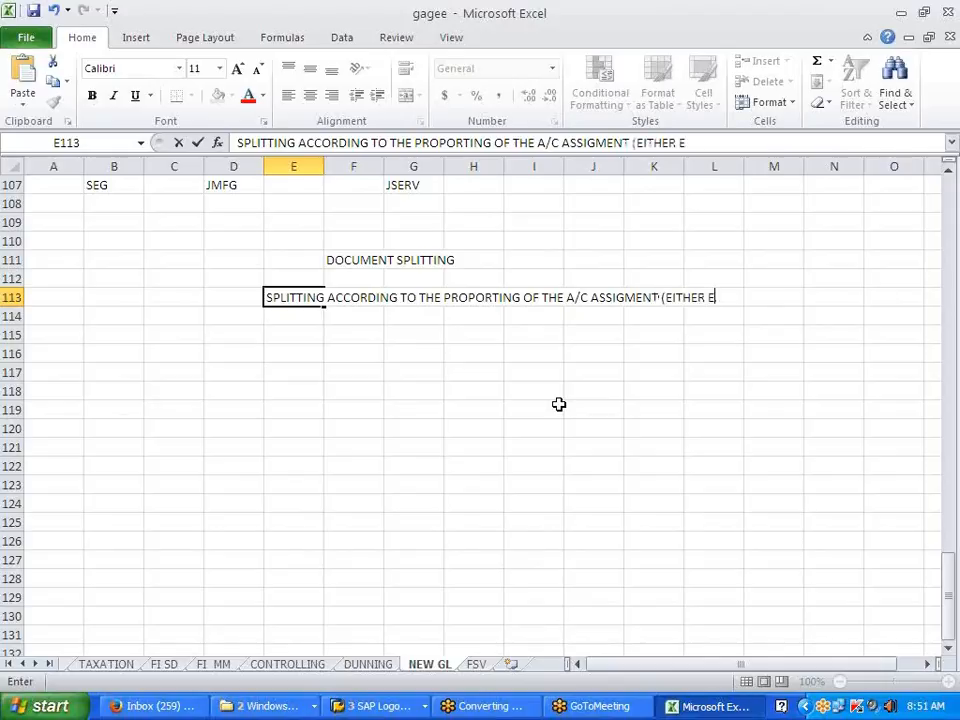
type("XPSOR REV")
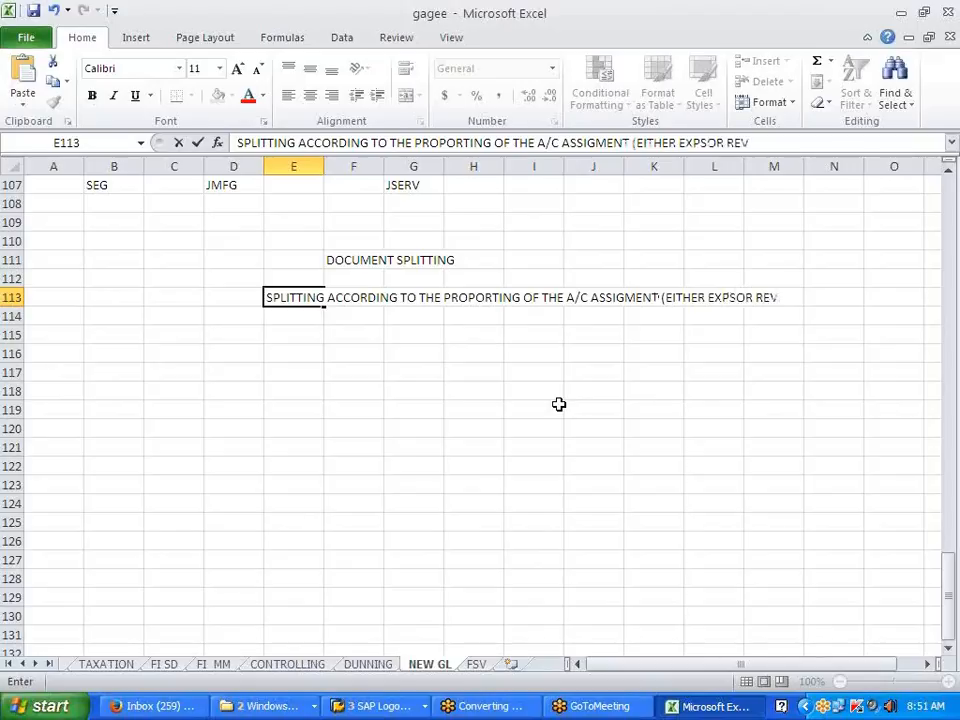
type("ORB/S)")
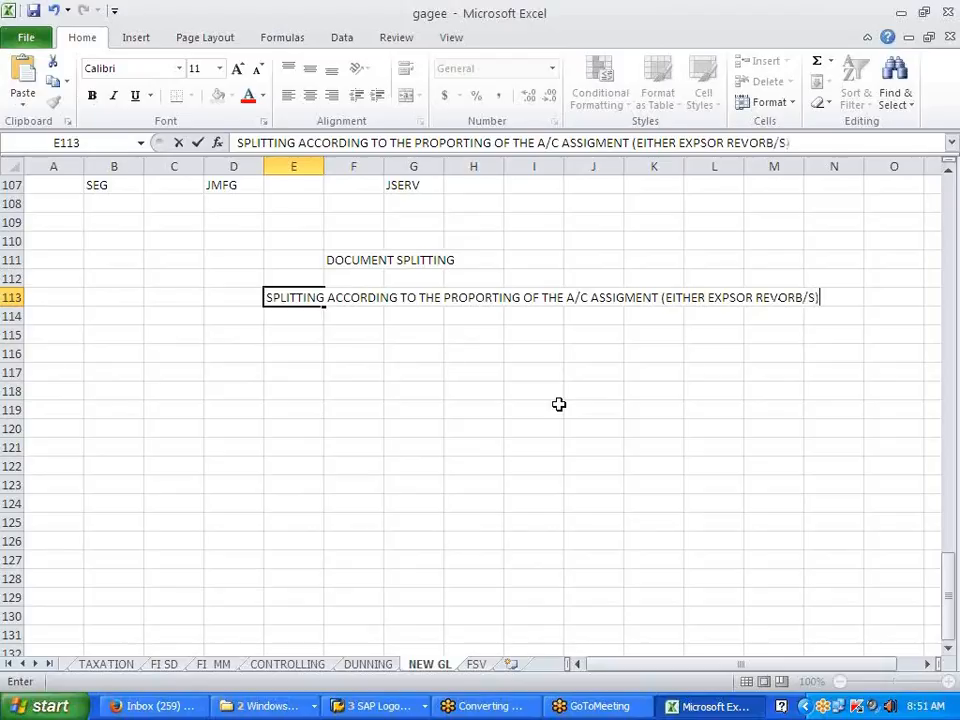
left_click(796, 297)
left_click(779, 297)
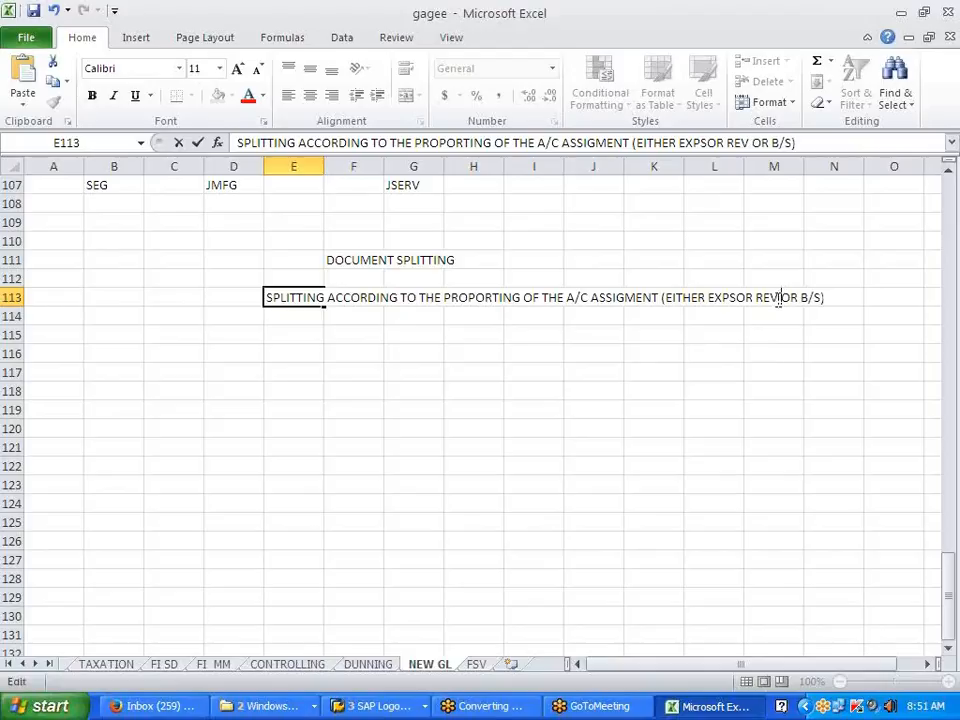
left_click(752, 353)
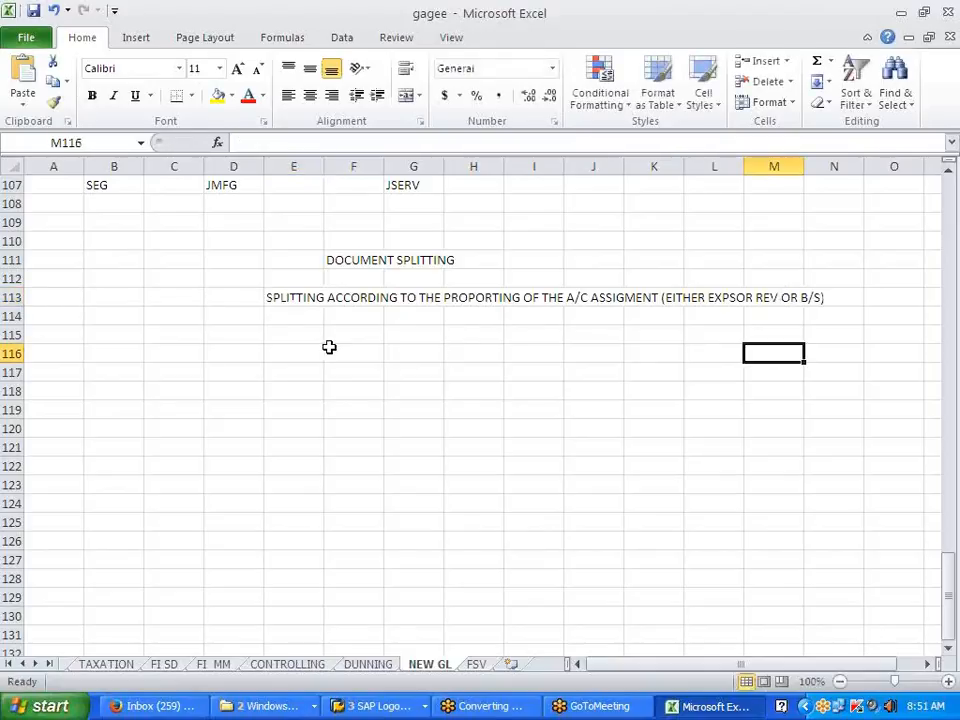
Step: List the account assignments PCTR, CTR, DEG and B.A in cells J114 to J117 under the explanation
left_click(610, 318)
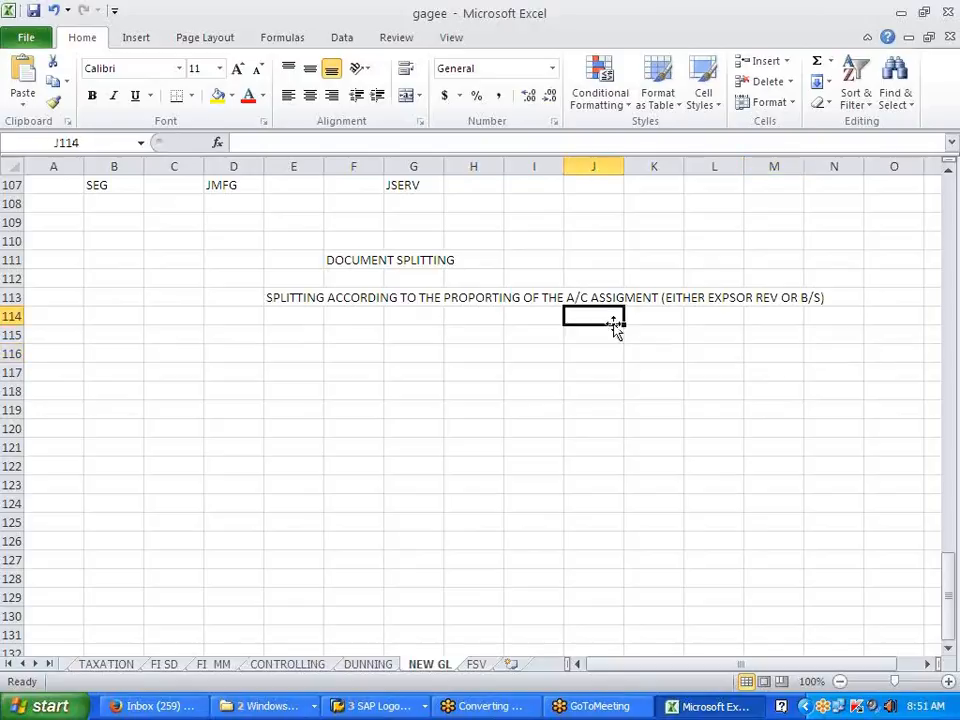
type("PCTR")
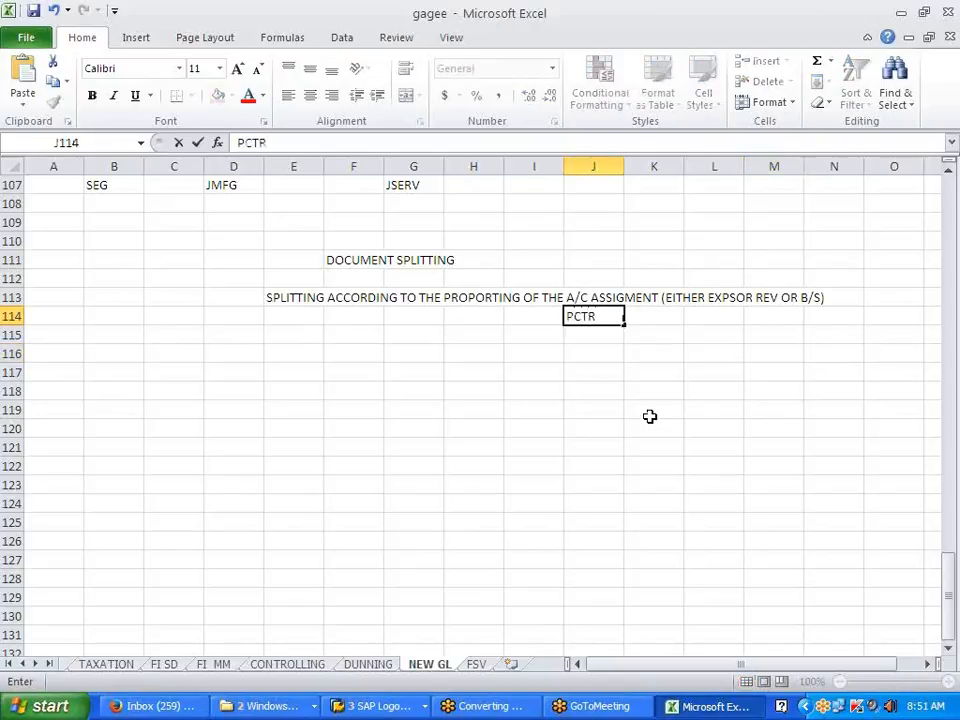
key("Return")
type("CTR")
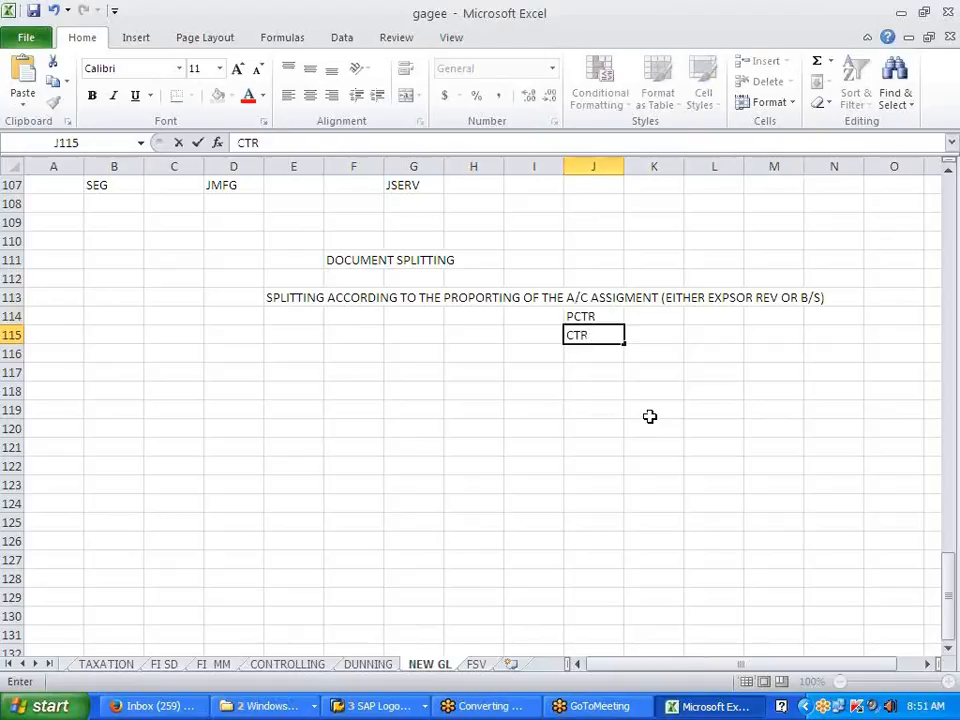
key("Return")
type("DEG")
key("Return")
type("B.A")
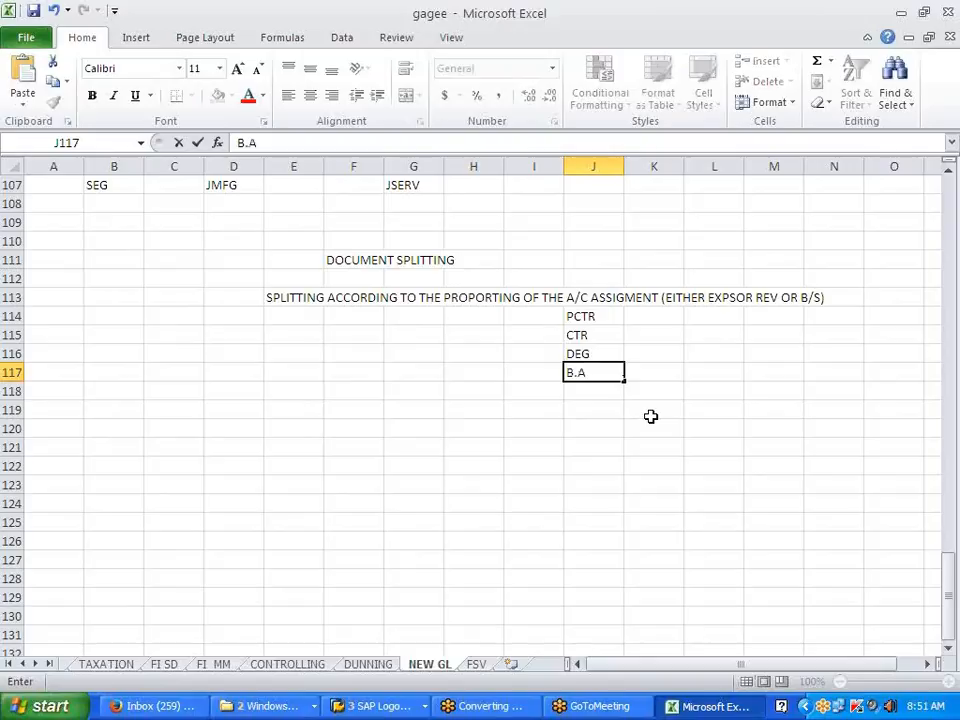
left_click(652, 415)
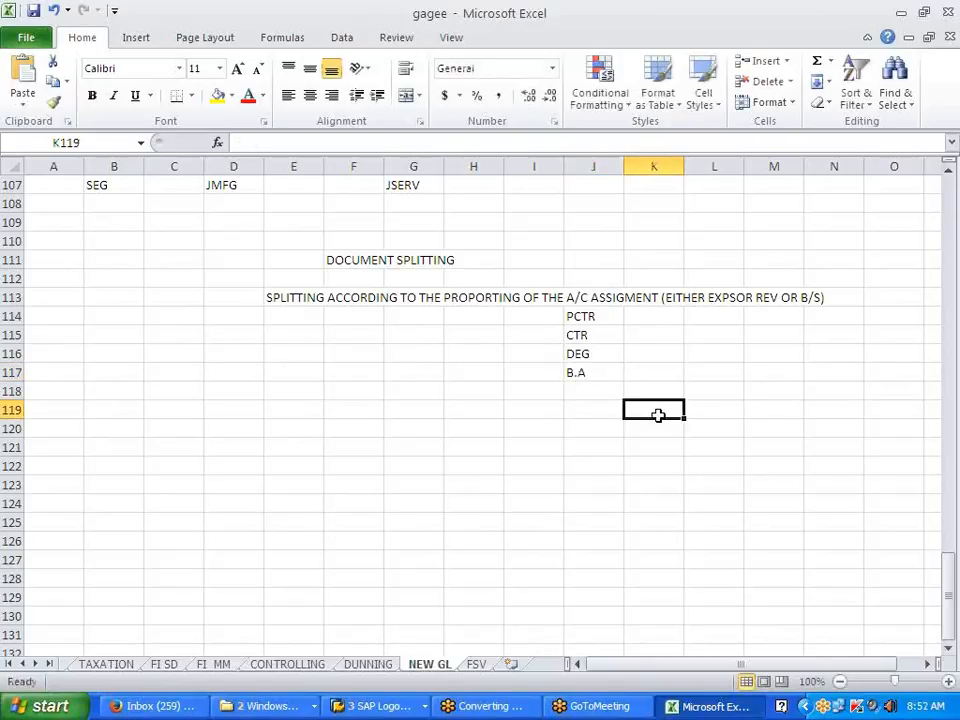
Step: Enter the first journal line label PURCH -A in cell F119
left_click(308, 414)
left_click(358, 410)
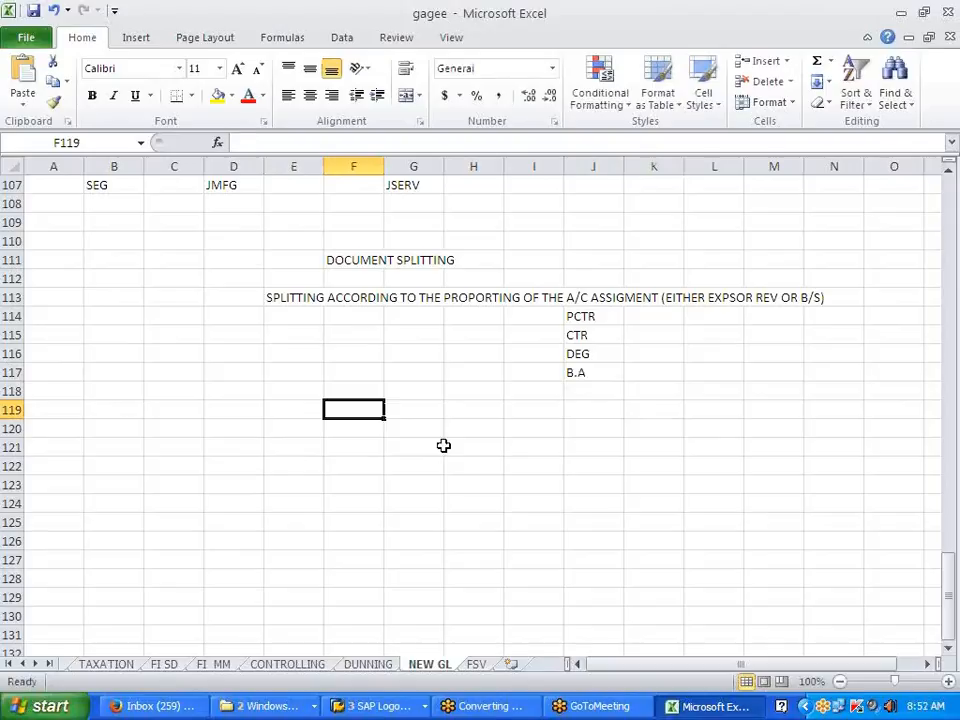
type("PURCH")
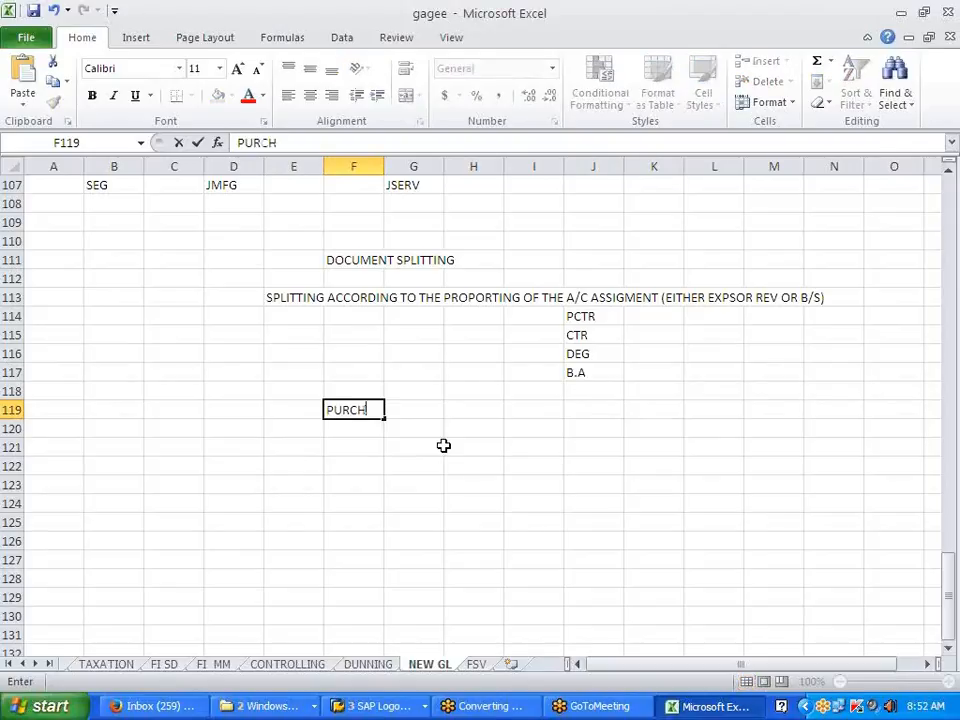
key("Tab")
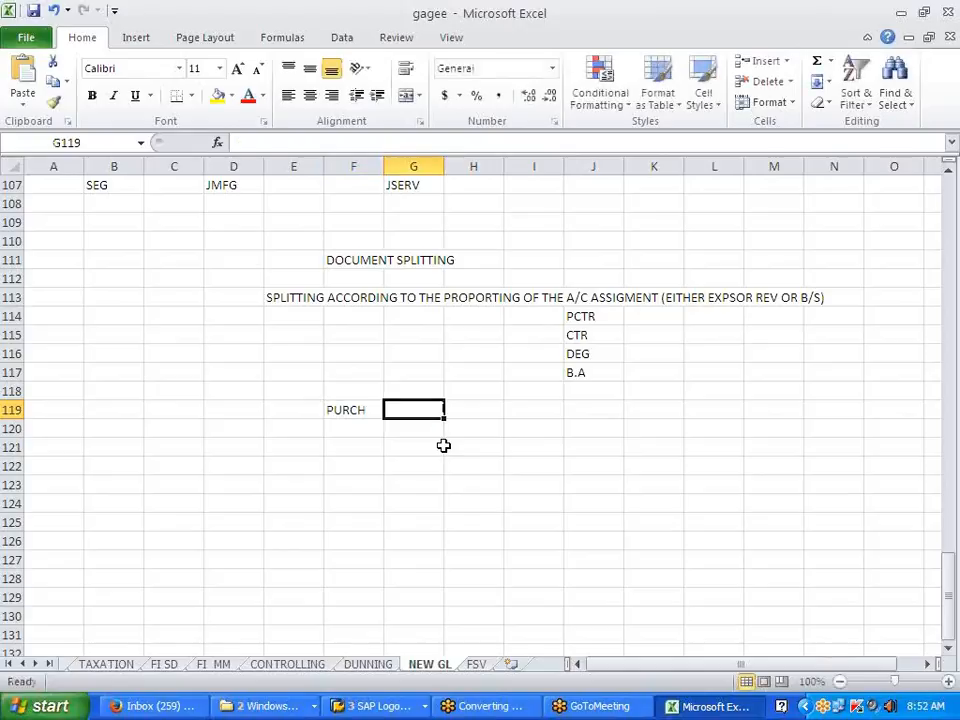
key("Left")
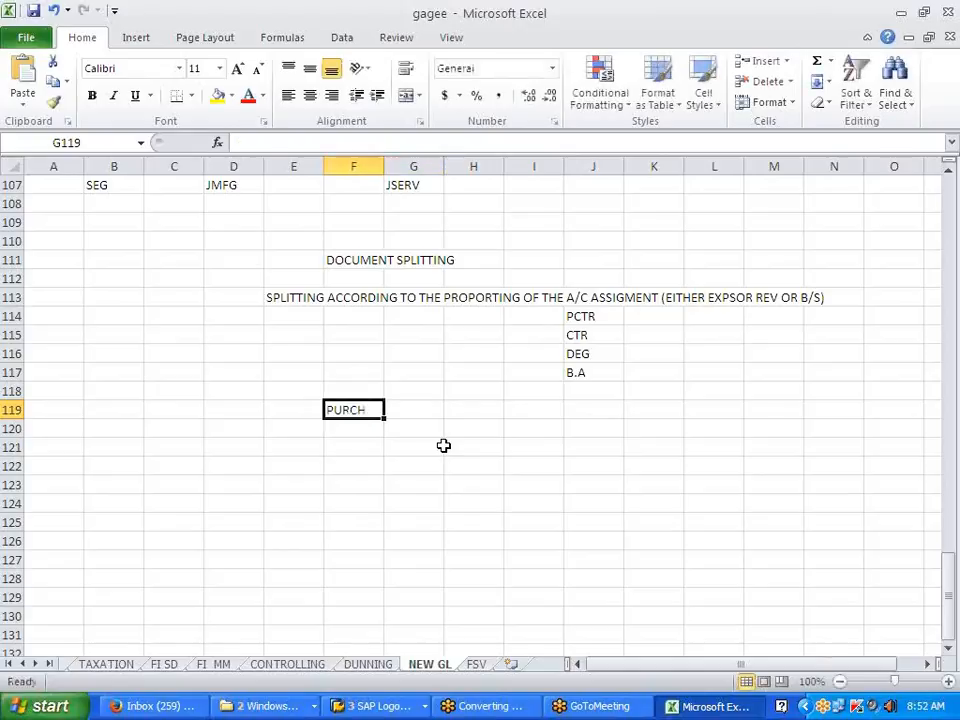
key("Delete")
type("PURCH -A")
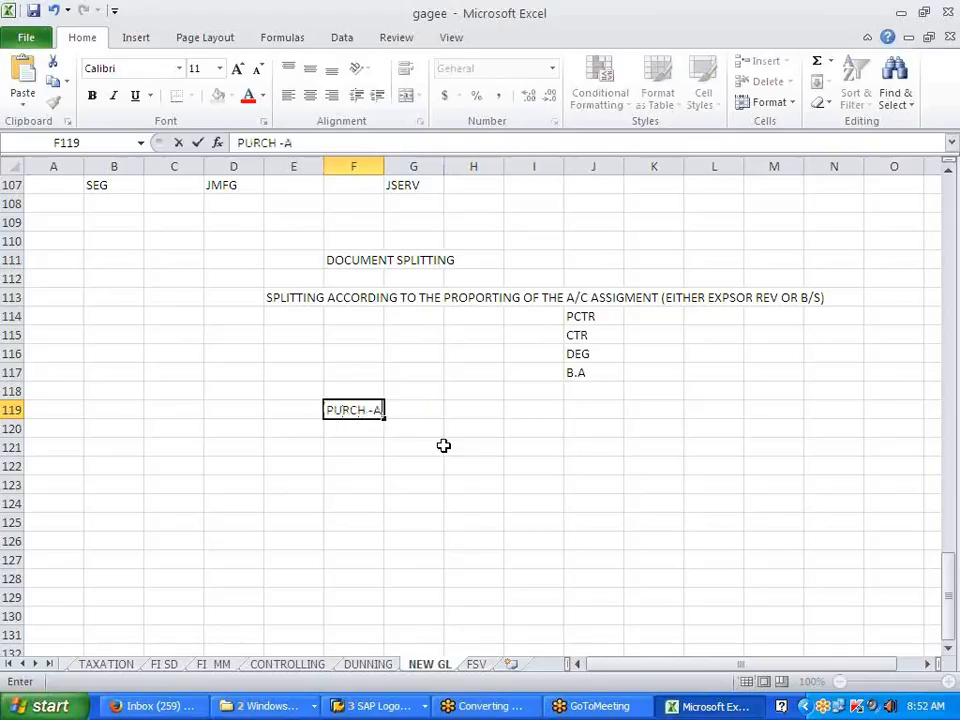
key("Return")
Step: Add the journal line labels PURCH -B in F120 and TO VENDOR in F121
type("PRUC")
key("BackSpace")
key("BackSpace")
key("BackSpace")
type("URCH")
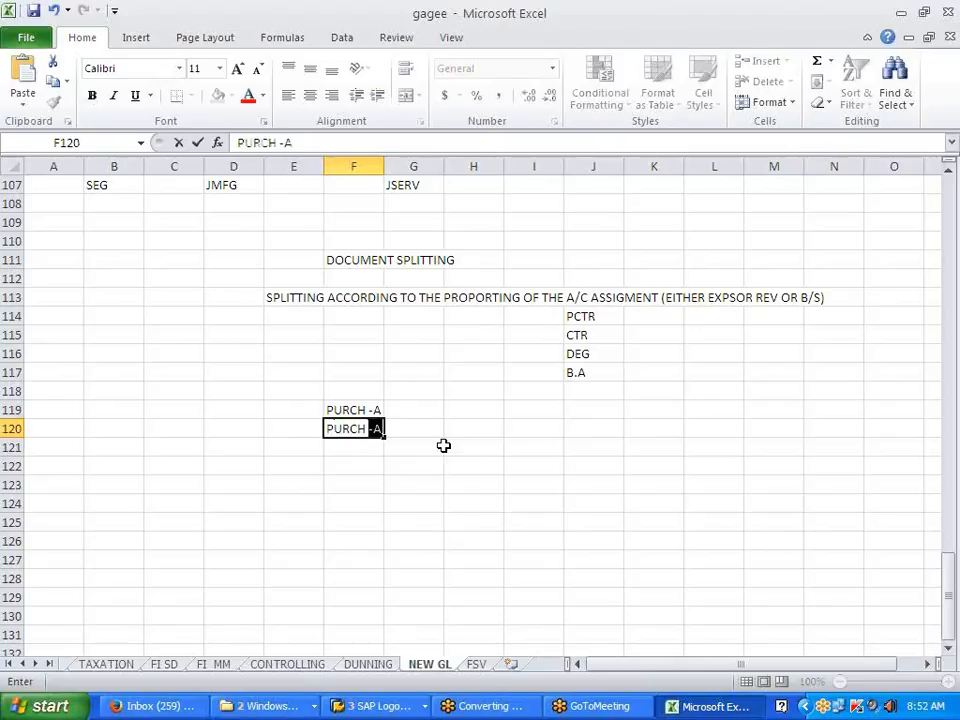
type(" -B")
key("Return")
type("TO VENDOR")
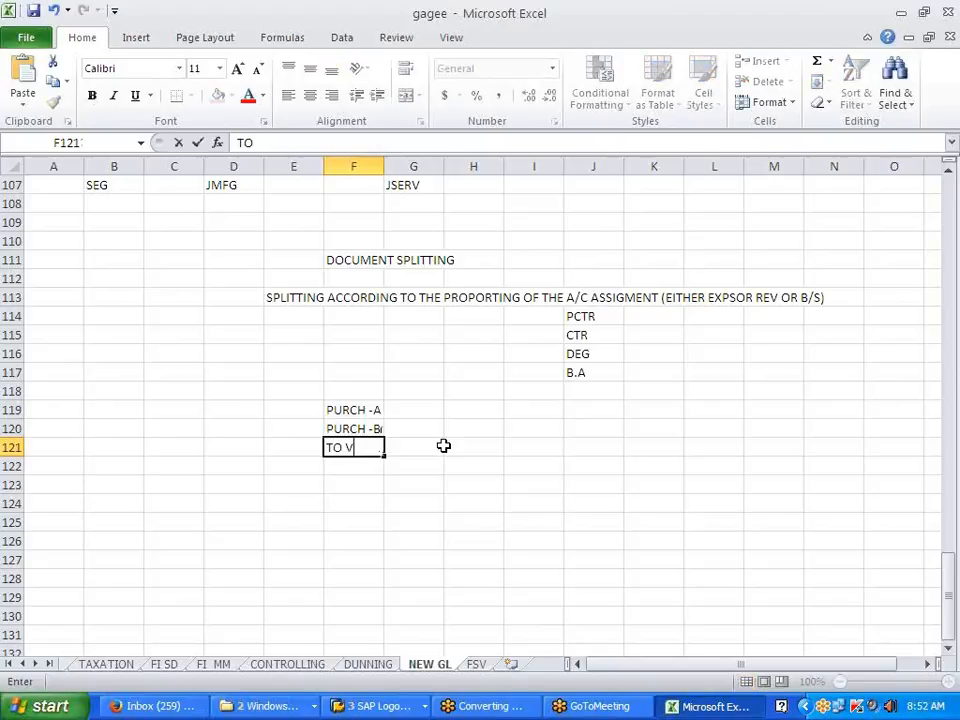
Step: Enter the amounts 100, 100 and 200 in G119 to G121 and widen column F to fit the labels
key("Up")
key("Up")
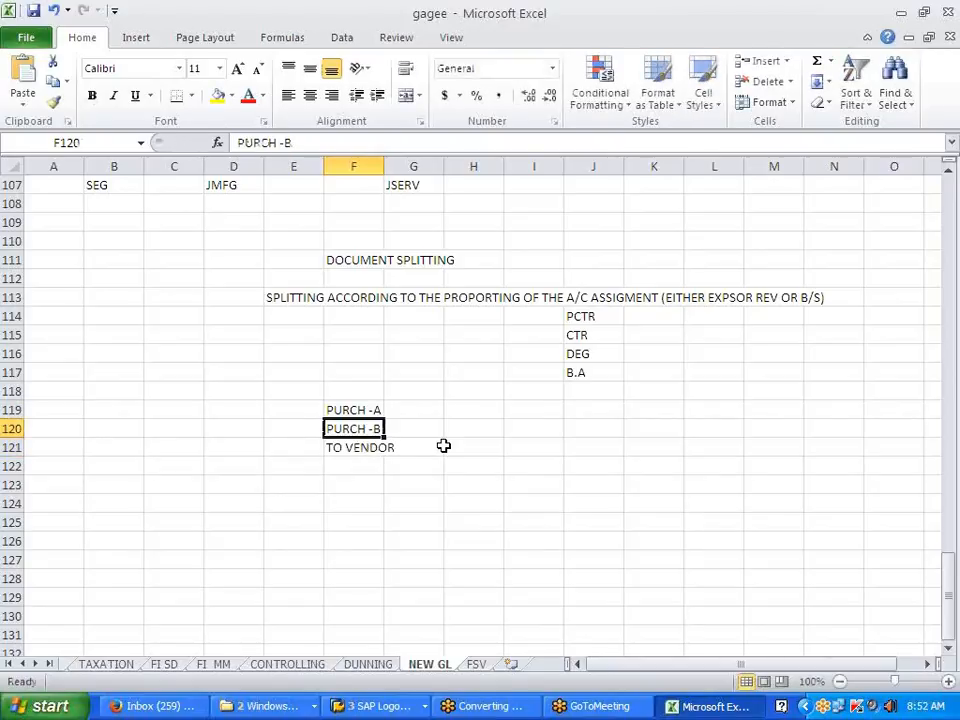
key("Right")
type("100")
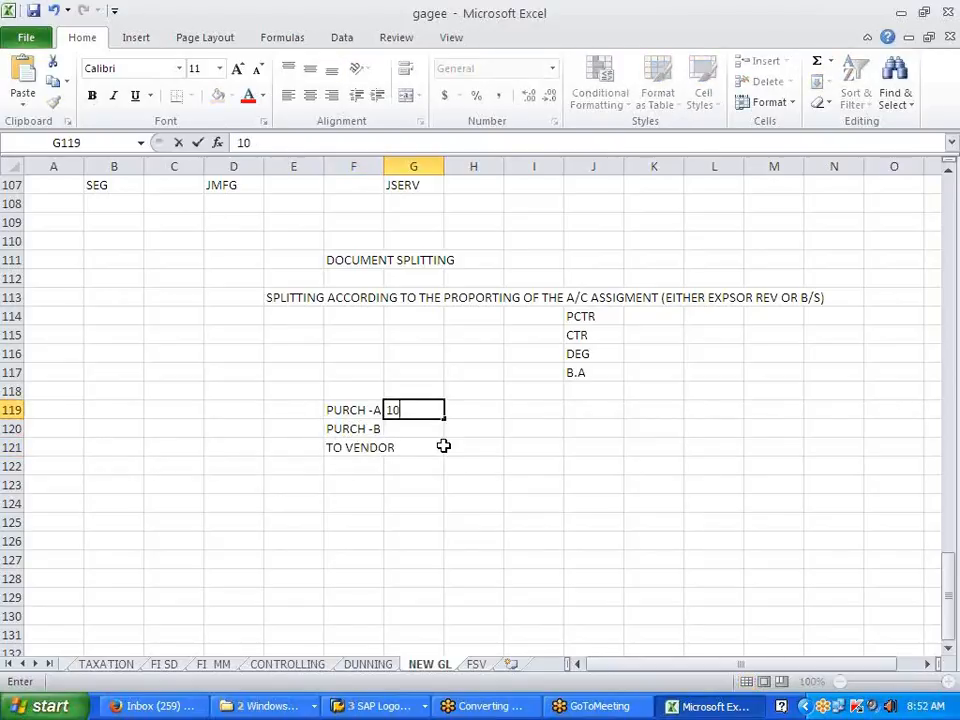
key("Return")
type("100")
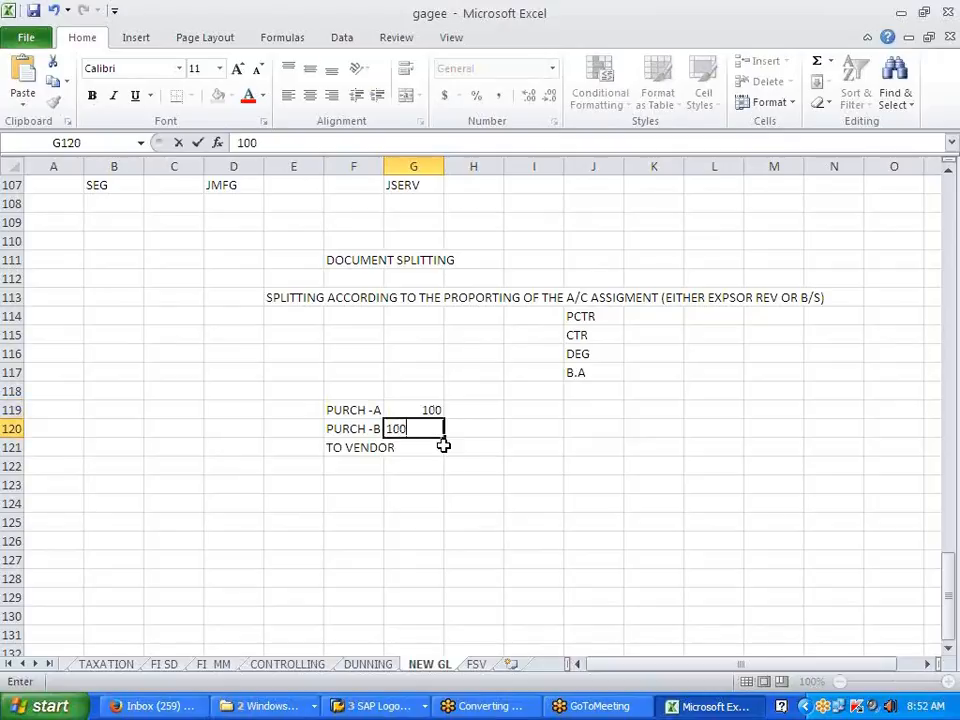
key("Return")
type("200")
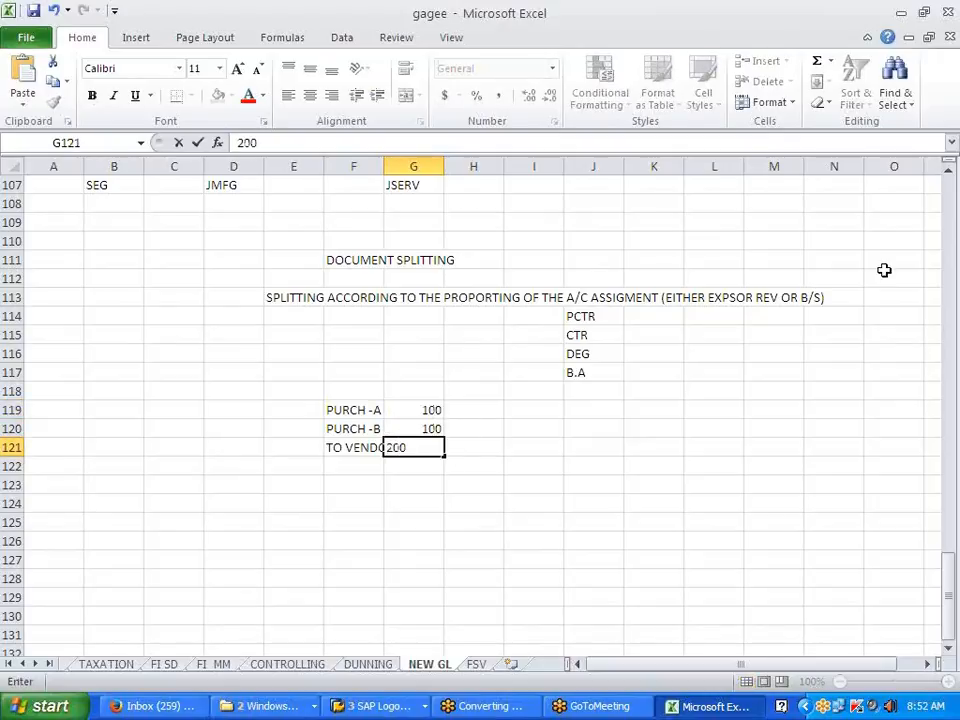
left_click(592, 485)
left_click_drag(385, 167, 407, 166)
Step: Mark the two purchase lines as DR and the vendor line as CR in cells E119 to E121
left_click(318, 412)
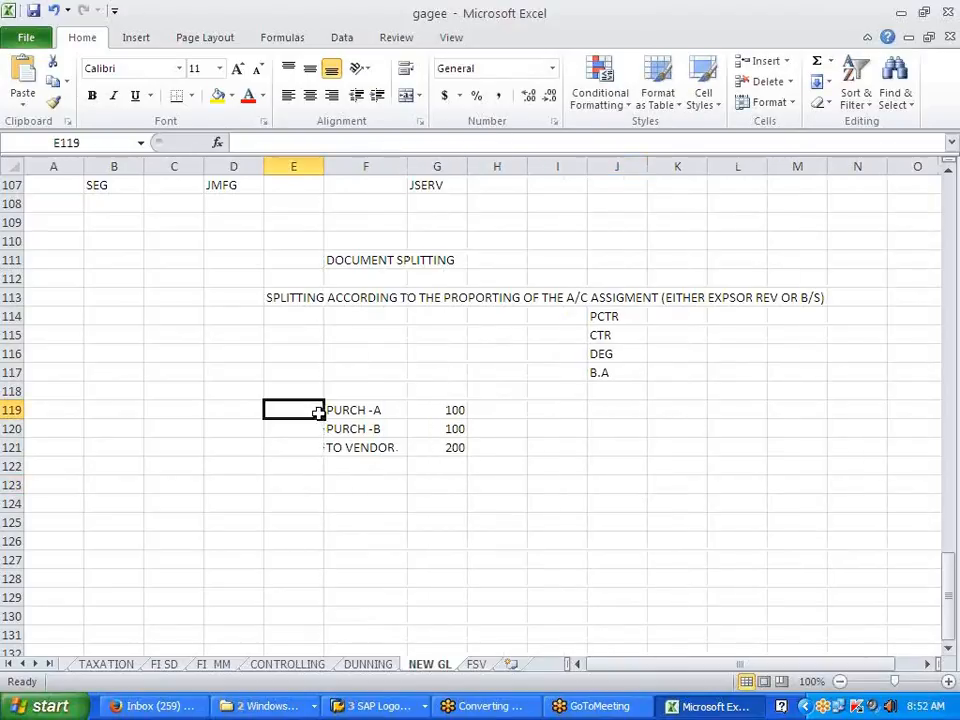
type("DR")
left_click(301, 428)
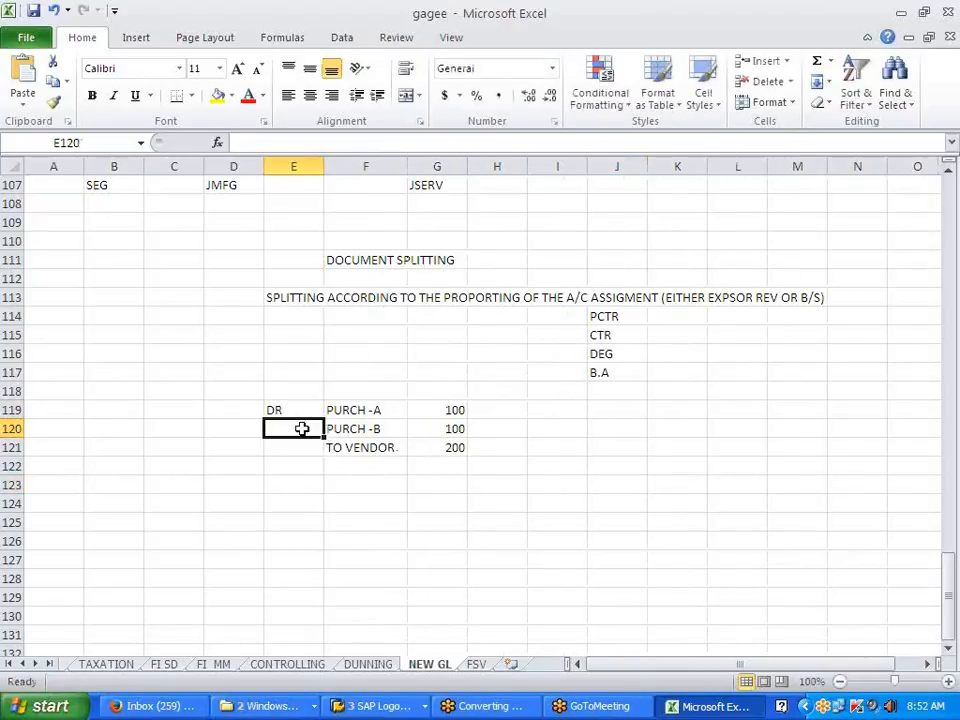
type("DR")
left_click(300, 439)
type("CR")
left_click(373, 519)
Step: Copy the DR/CR markers and line labels from E119:F121 to the block starting at E124
left_click_drag(270, 408, 361, 447)
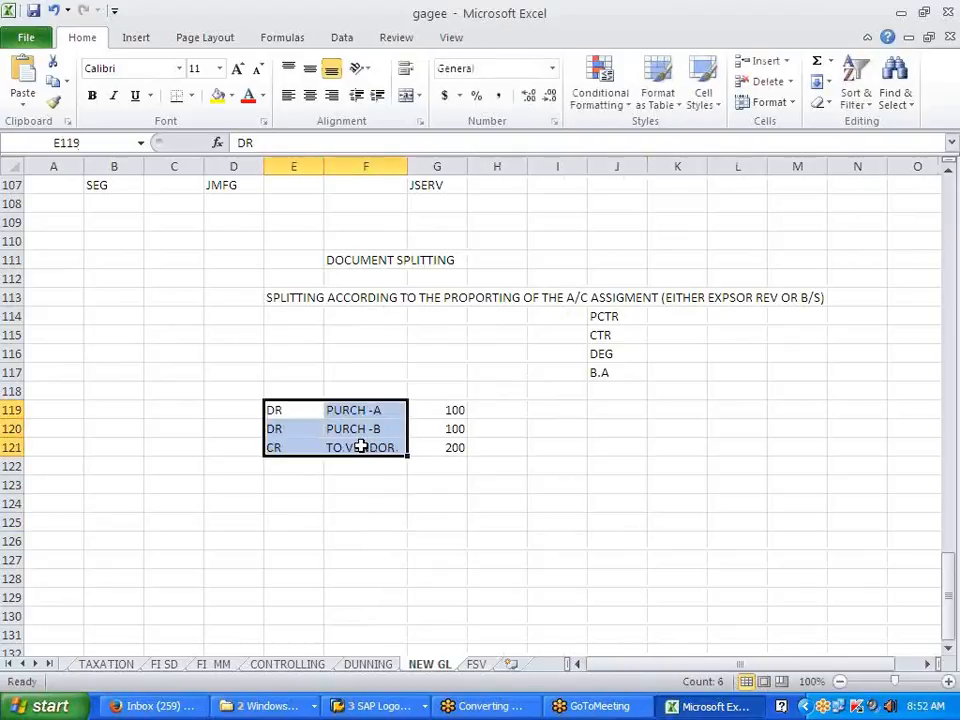
key("ctrl+c")
left_click(291, 500)
key("ctrl+v")
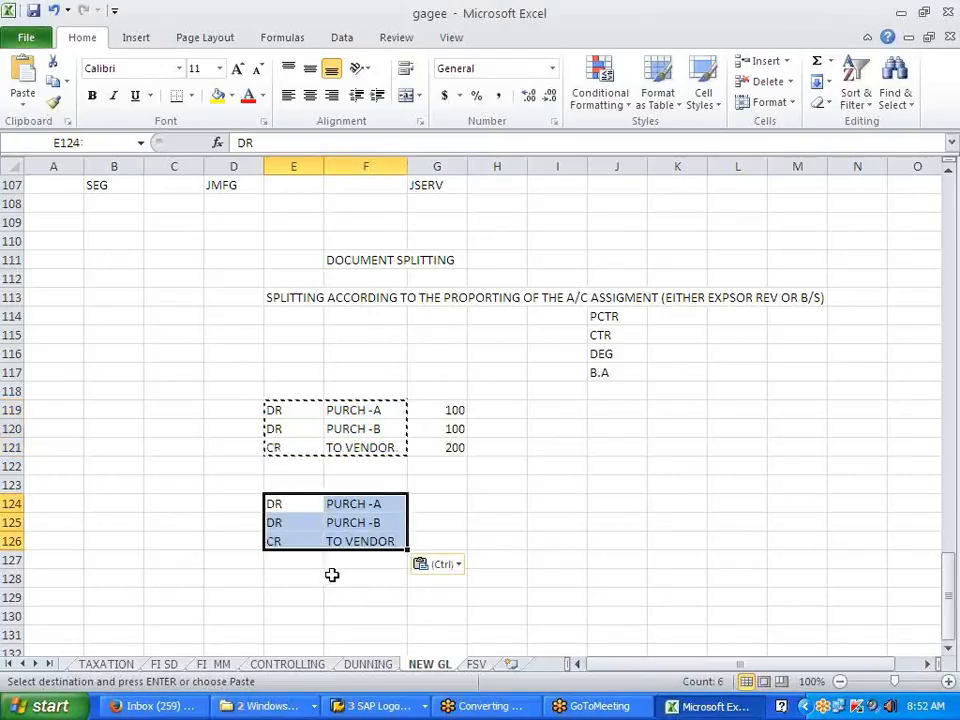
key("Escape")
Step: Add a second vendor line in row 127 with CR in column E and a copy of TO VENDOR in column F
left_click(305, 563)
type("CR")
left_click(343, 572)
left_click(356, 547)
key("ctrl+c")
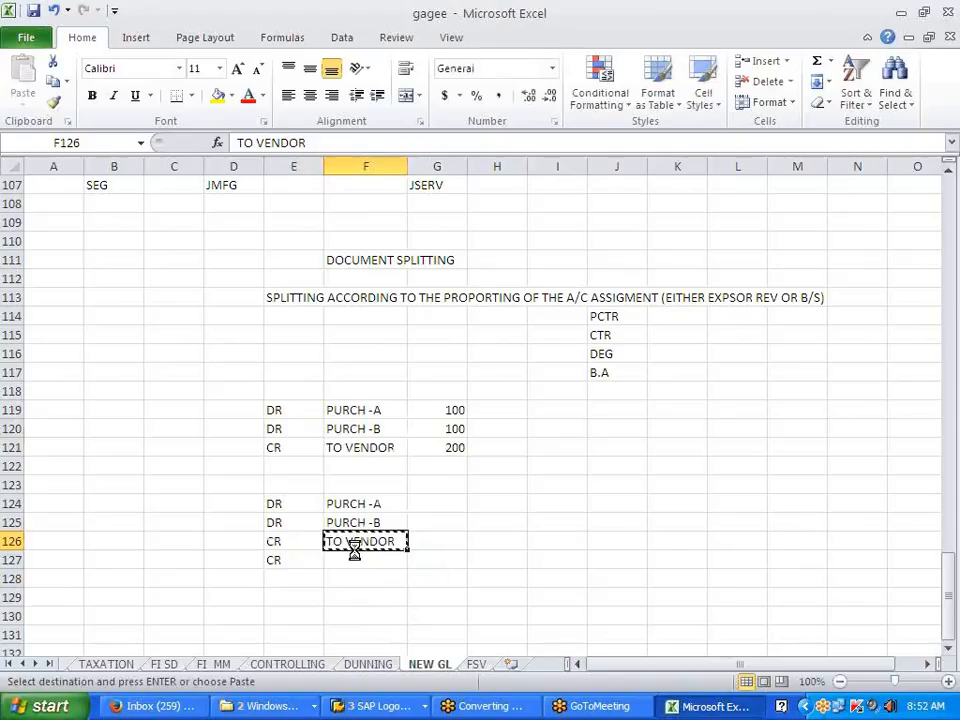
left_click(352, 557)
key("ctrl+v")
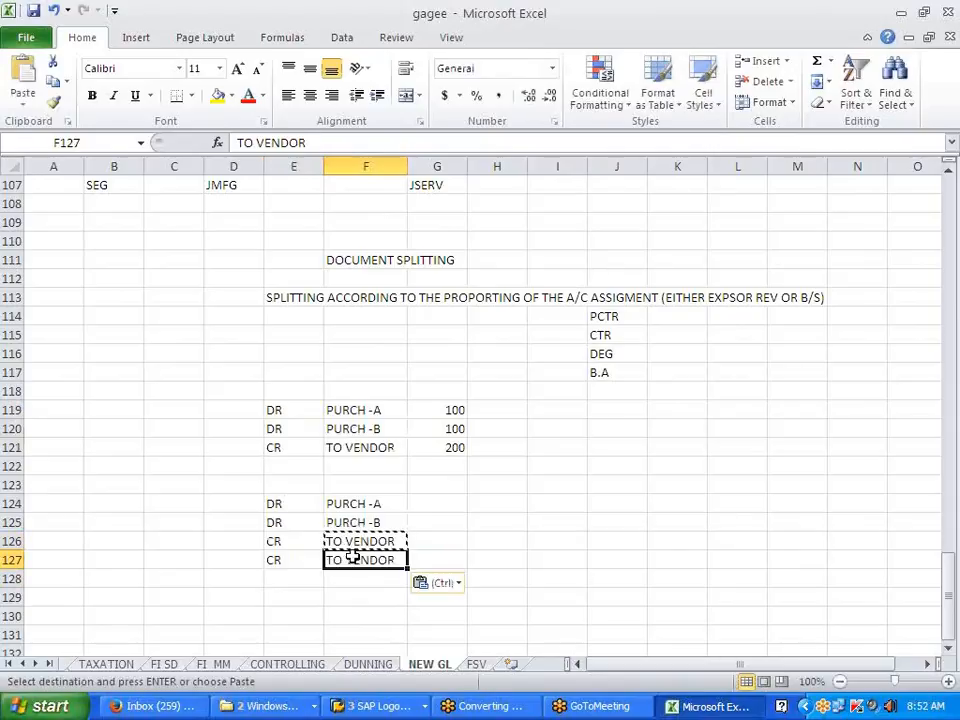
key("Escape")
Step: Enter 100 as the amount for each of the four split lines in cells G124 to G127
left_click(428, 505)
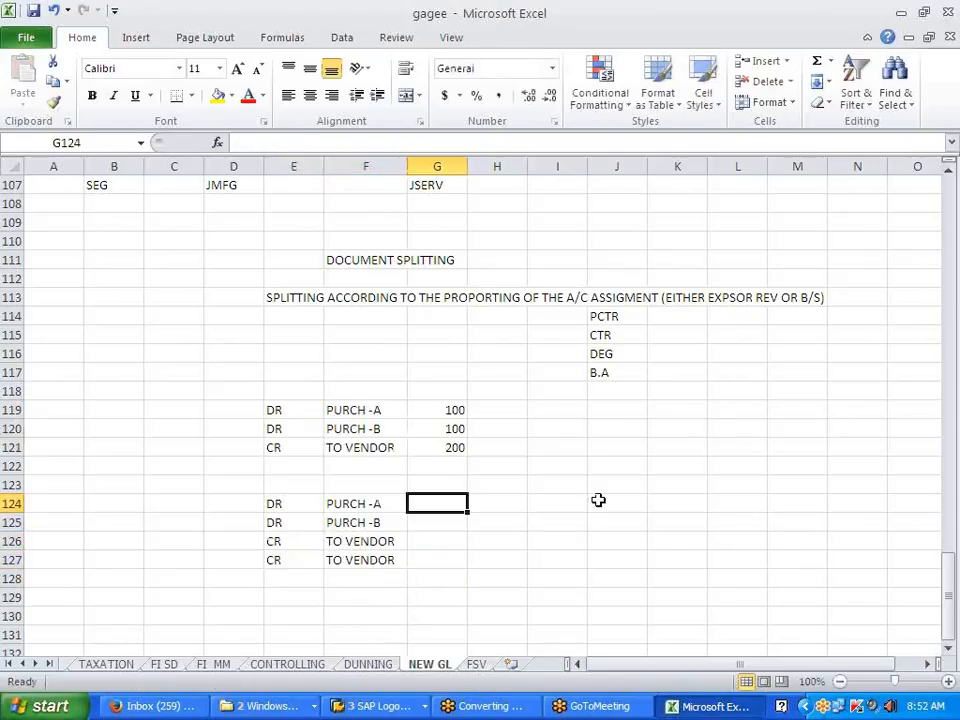
type("100")
key("Return")
type("100")
key("Return")
type("100")
key("Return")
type("100")
left_click(597, 500)
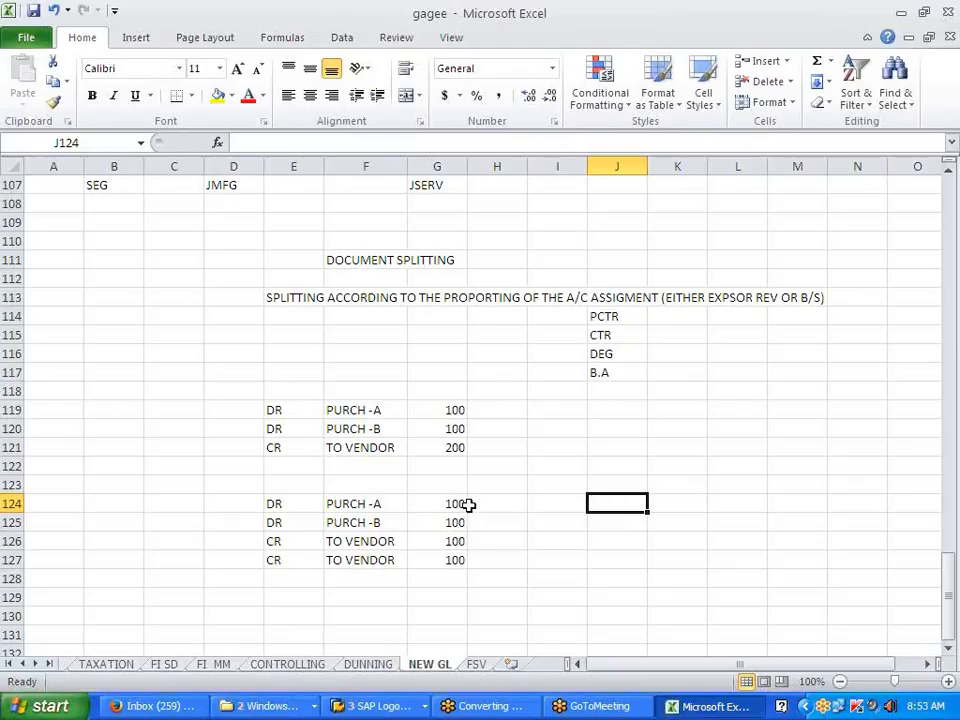
left_click(399, 541)
left_click_drag(399, 541, 446, 556)
left_click(602, 553)
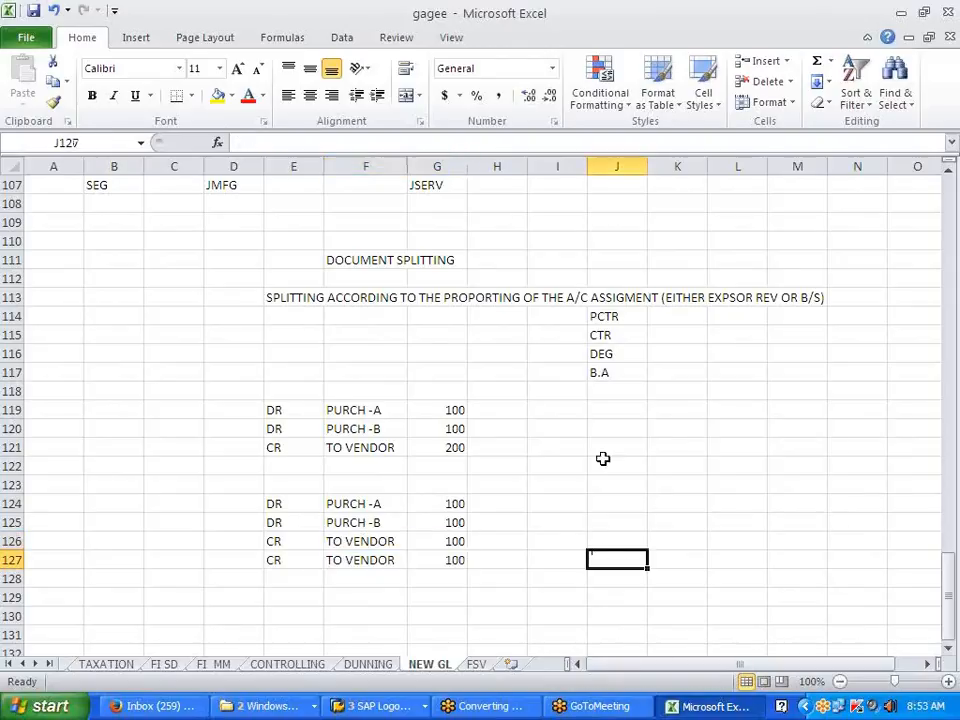
left_click(446, 543)
left_click(446, 563)
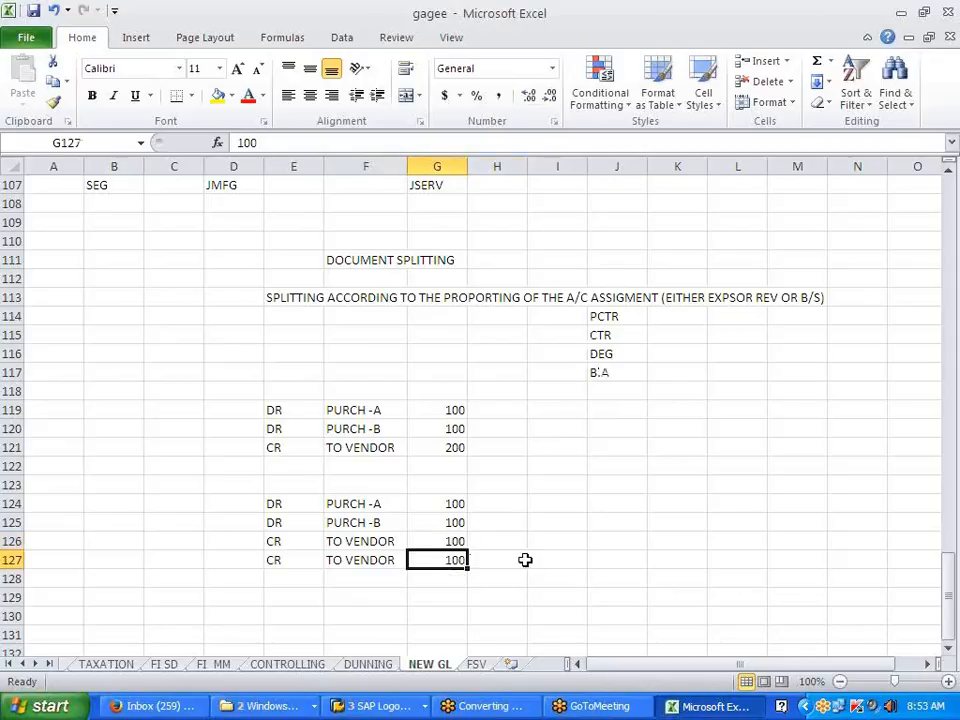
left_click(524, 561)
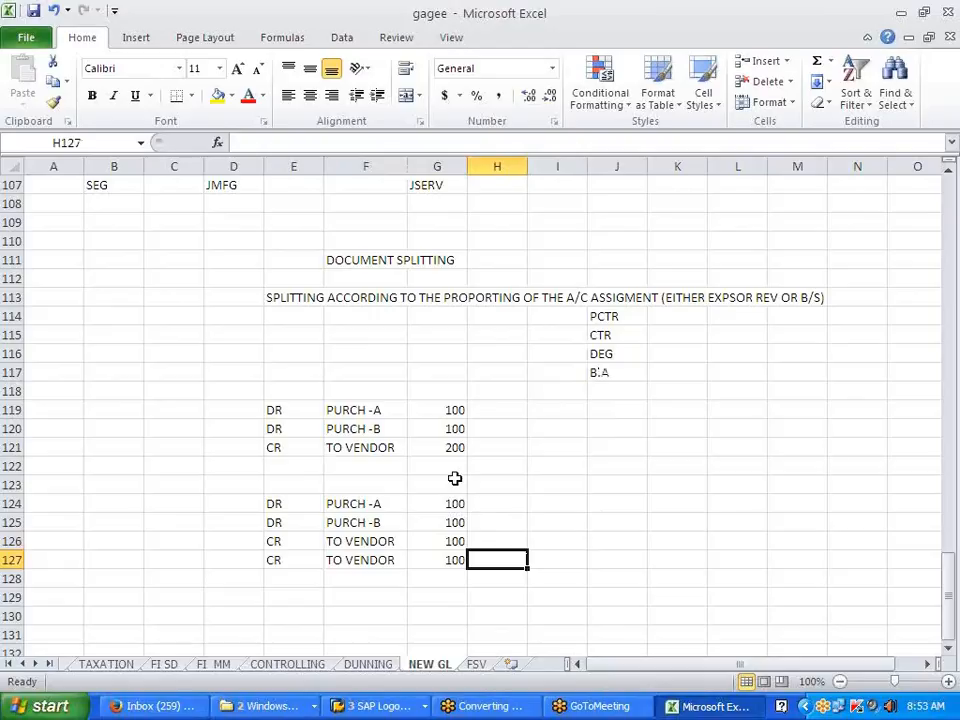
left_click(448, 408)
left_click(489, 411)
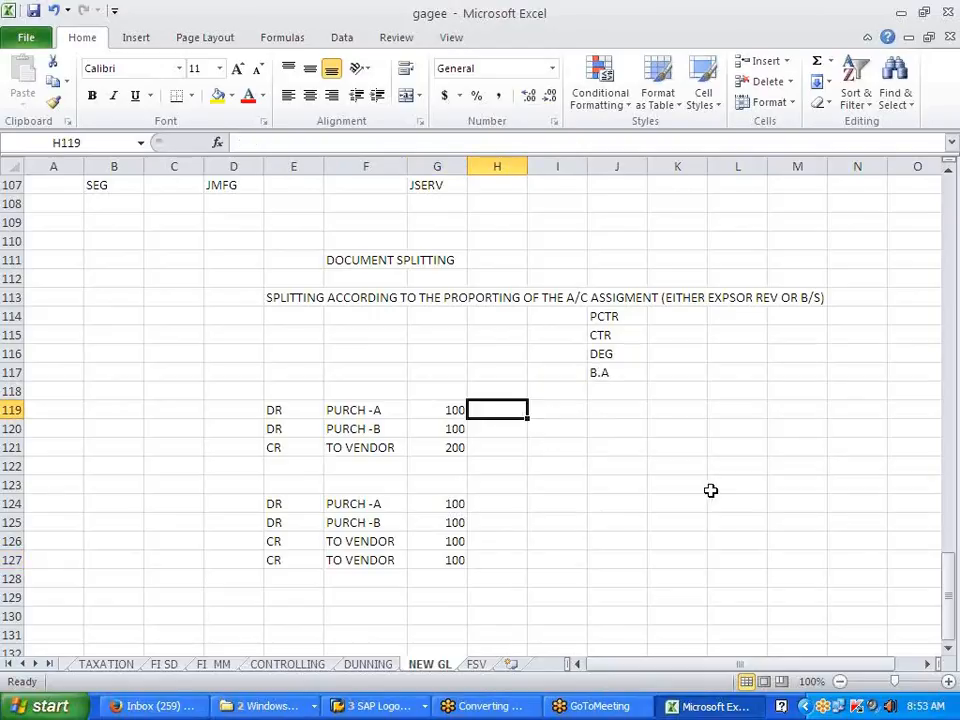
type("PCTR A")
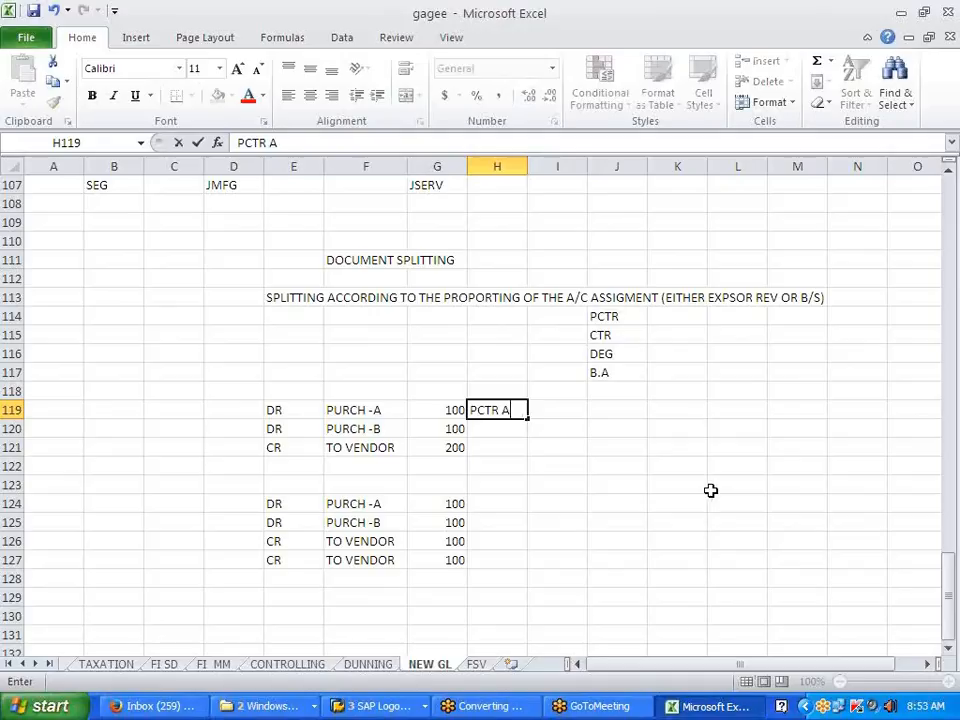
key("Return")
type("PCT")
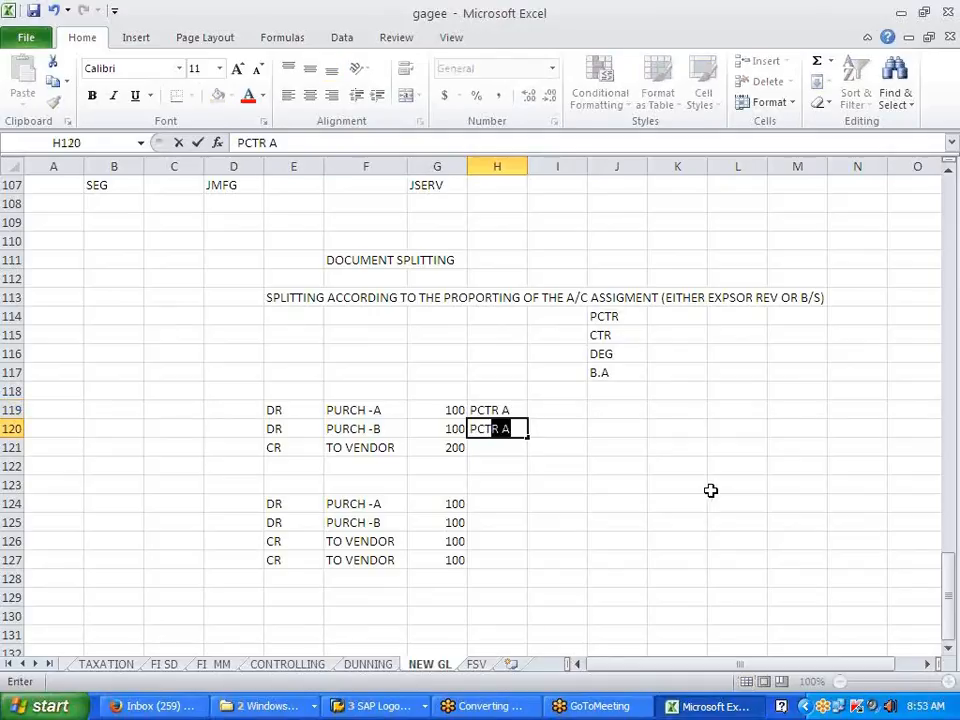
key("BackSpace")
key("BackSpace")
key("BackSpace")
key("BackSpace")
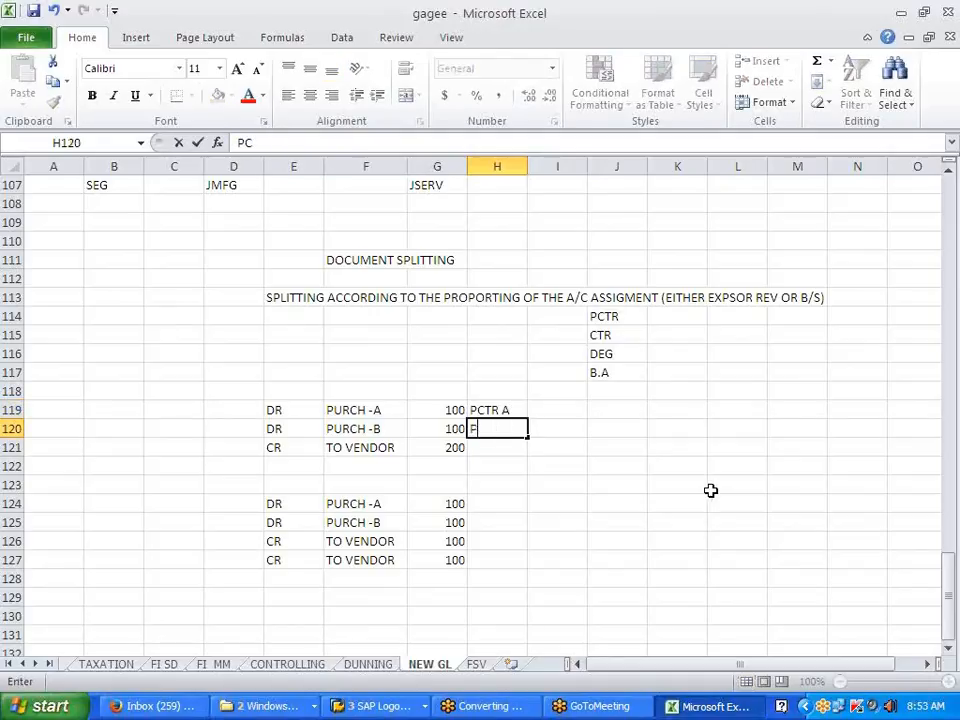
key("Up")
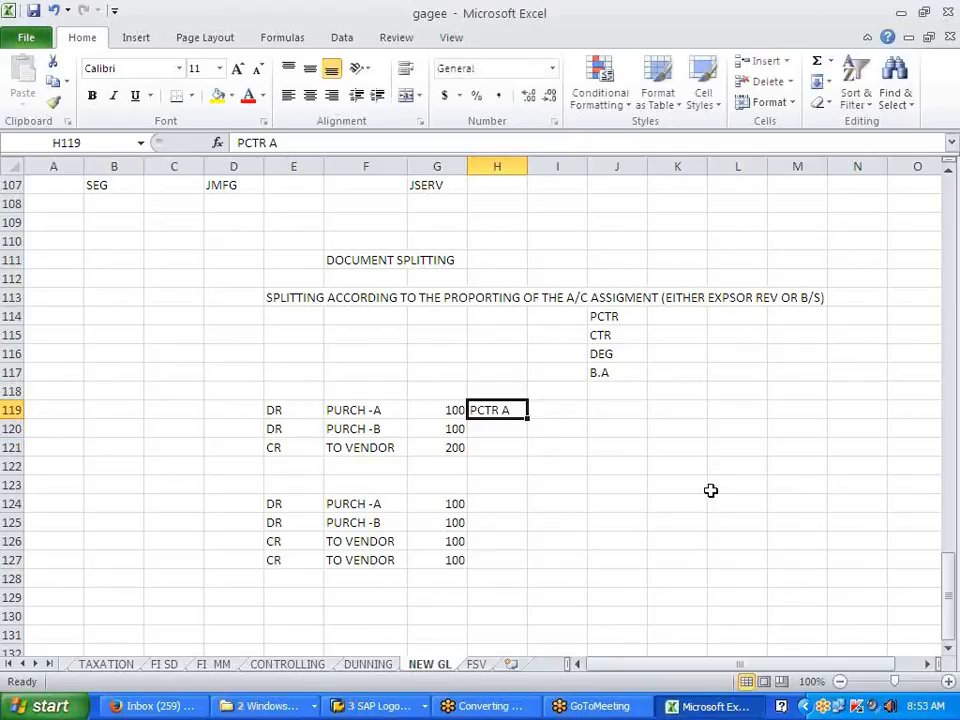
key("Delete")
Step: Compare the amounts of the two purchase lines with the vendor amounts in the unsplit and split entries
left_click(709, 485)
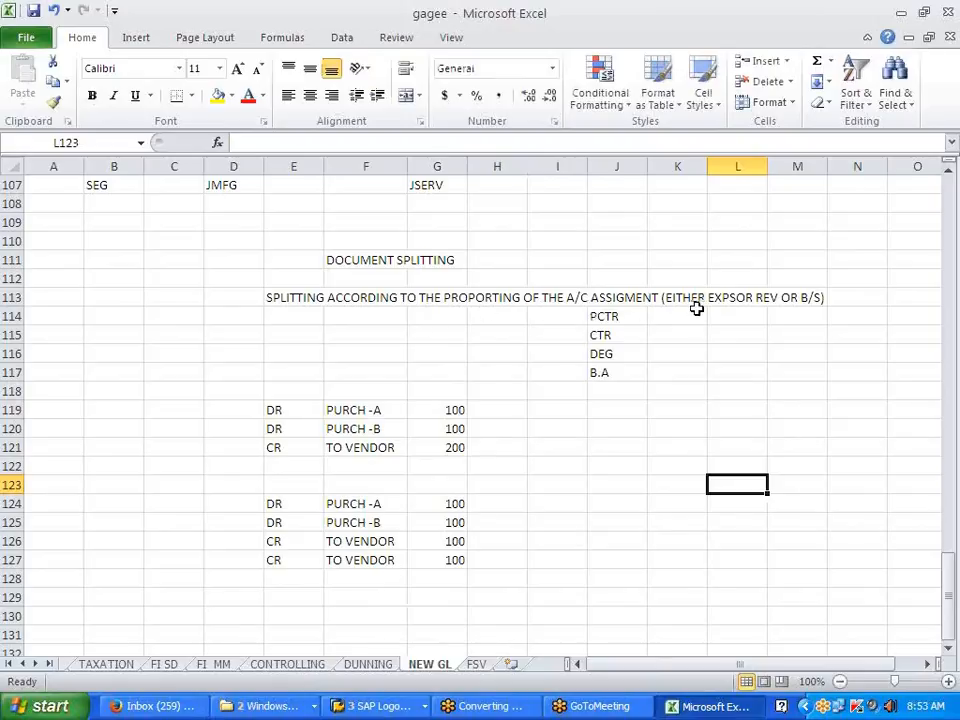
left_click_drag(455, 412, 450, 424)
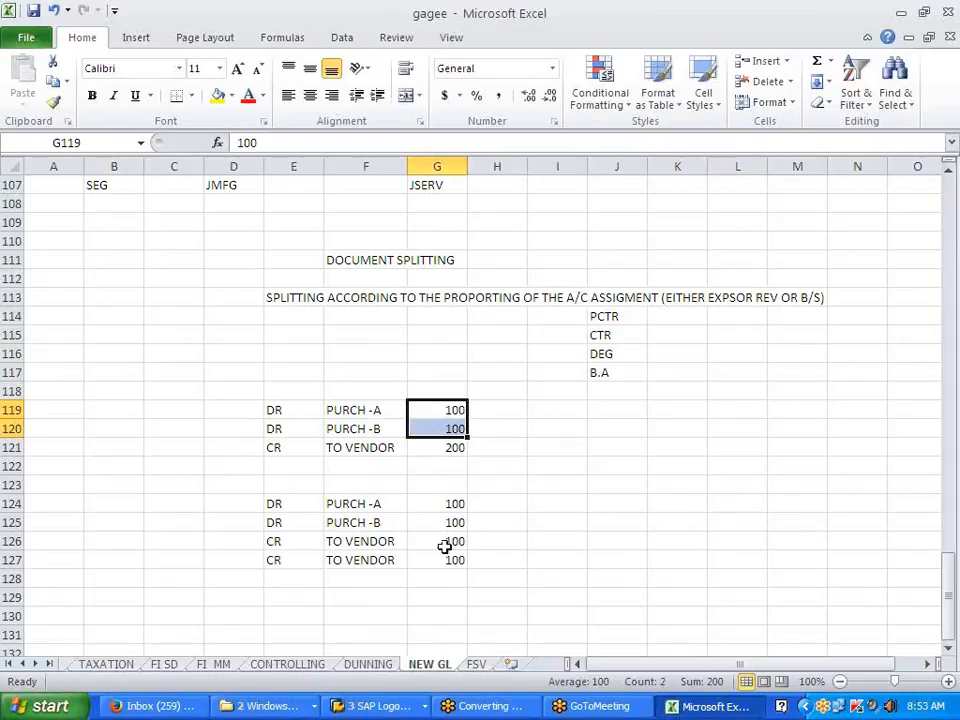
left_click(442, 541)
left_click(441, 563)
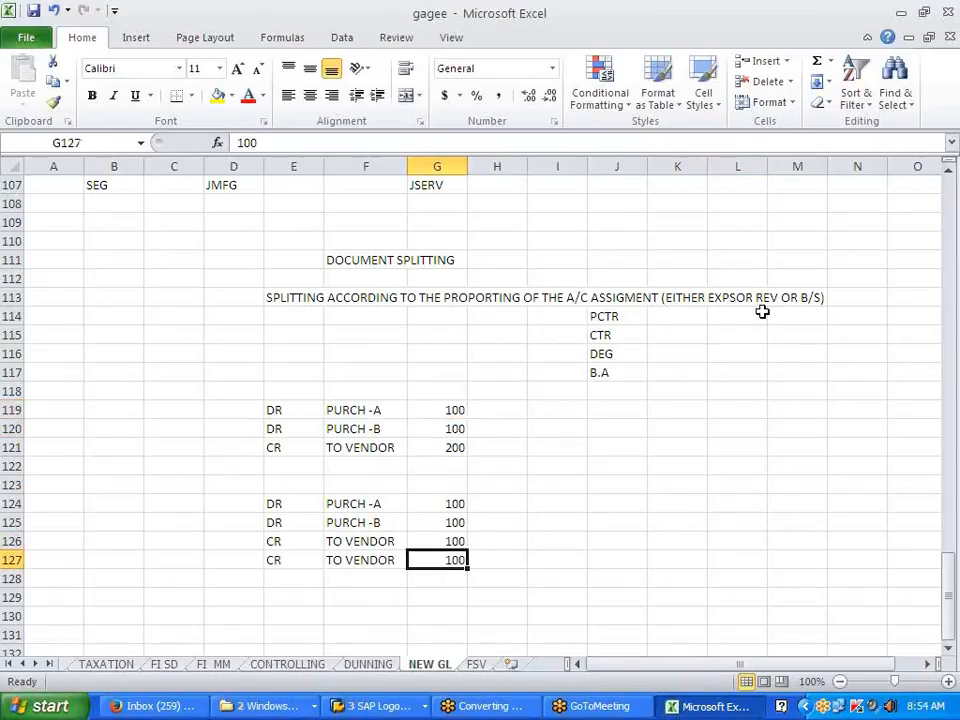
left_click(619, 484)
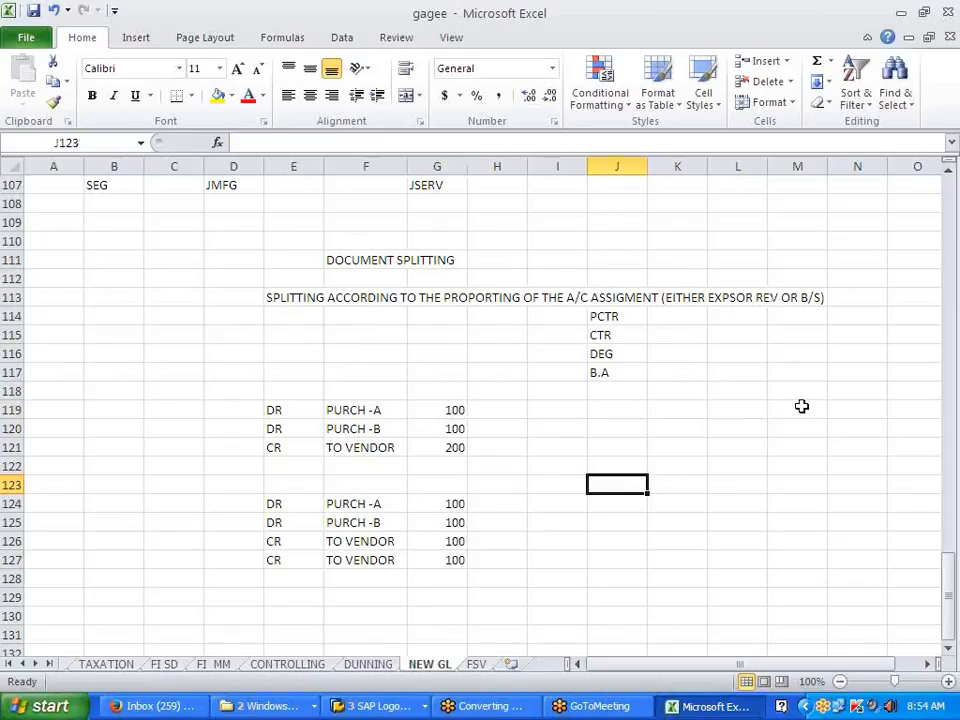
left_click(682, 468)
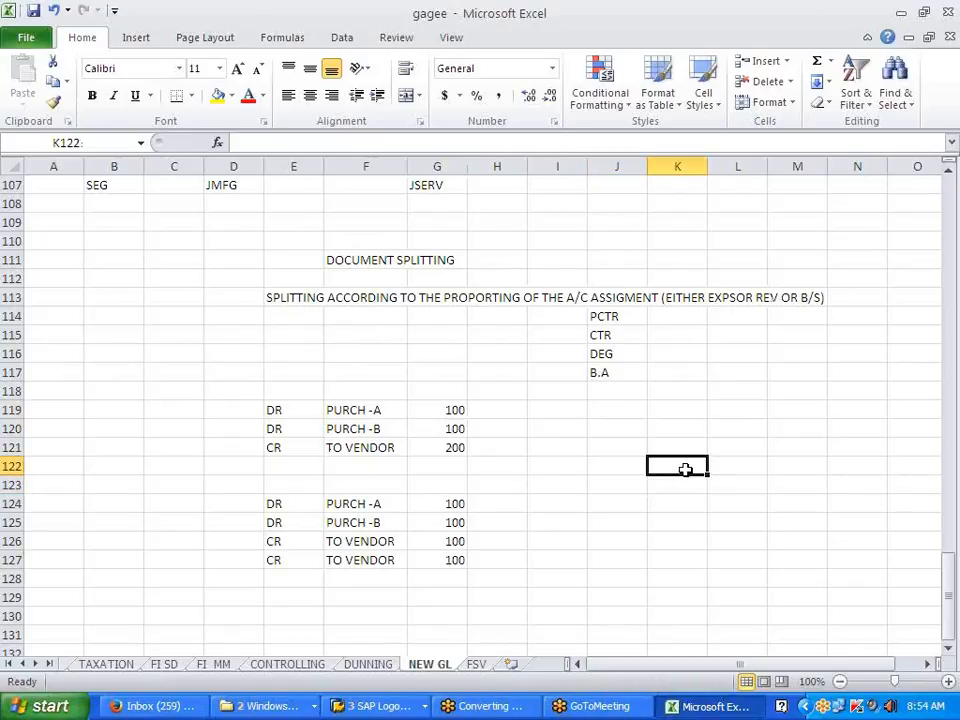
left_click(455, 431)
left_click(453, 407)
left_click(455, 427)
left_click(445, 452)
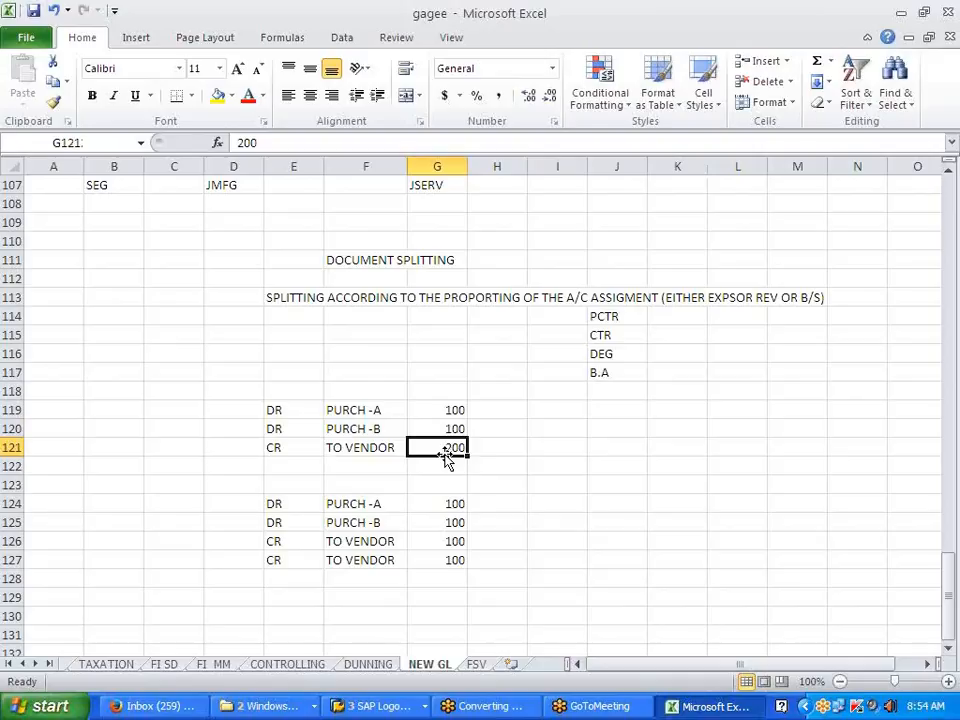
left_click(444, 424)
left_click(443, 411)
left_click(438, 429)
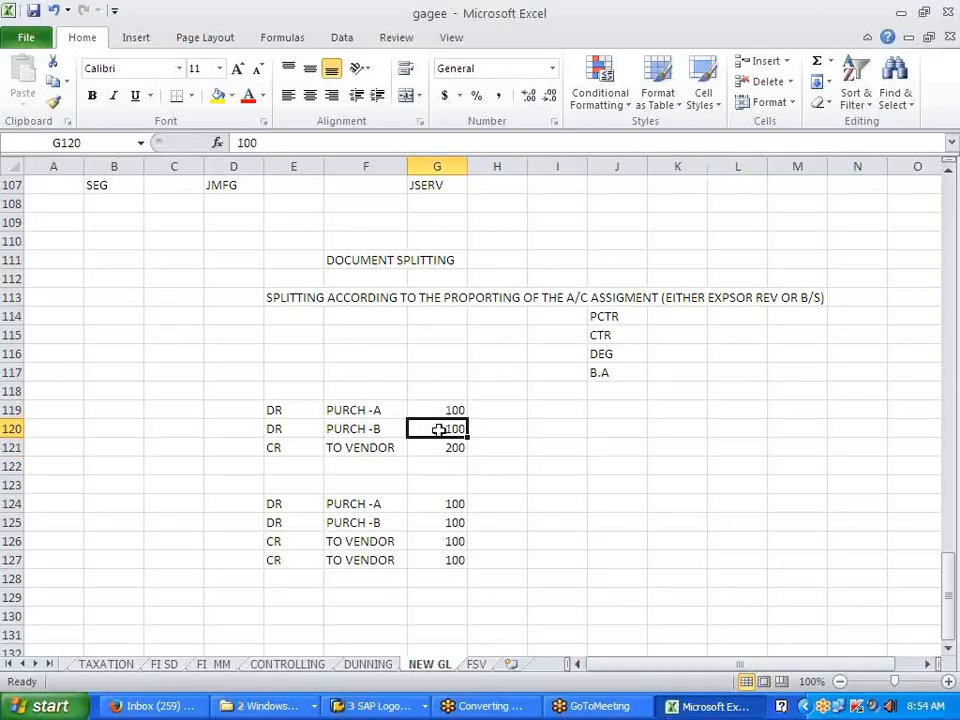
left_click(581, 499)
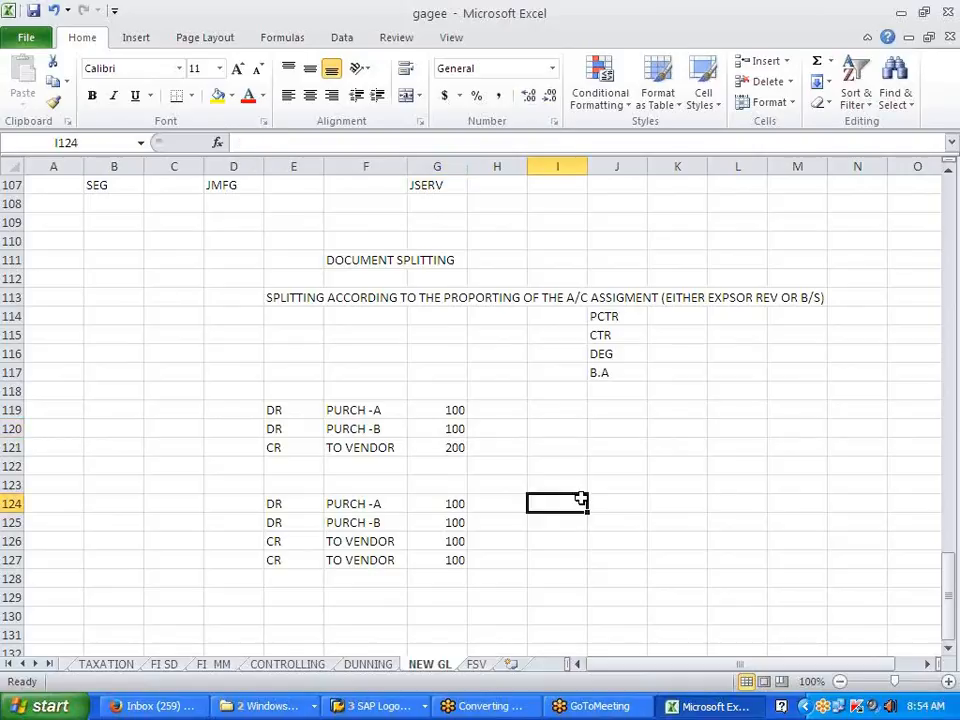
Step: Enter the heading 3 TYPES in E130 and list ACTIVE, PASSIVE and ZERO BAL in cells E132 to E134
scroll(581, 499, "down", 5)
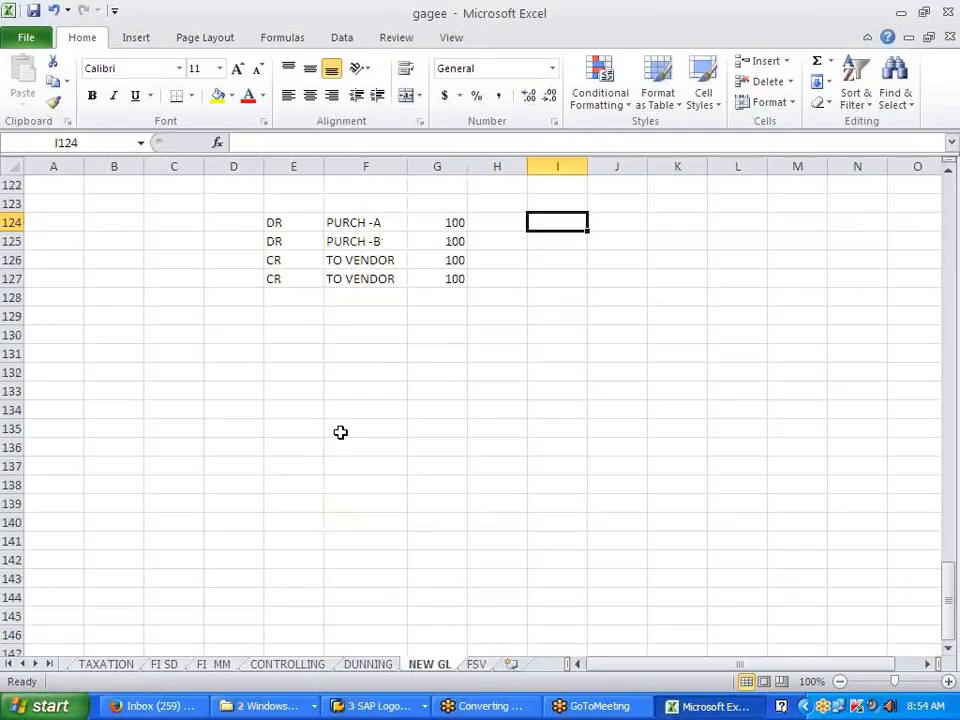
left_click(275, 340)
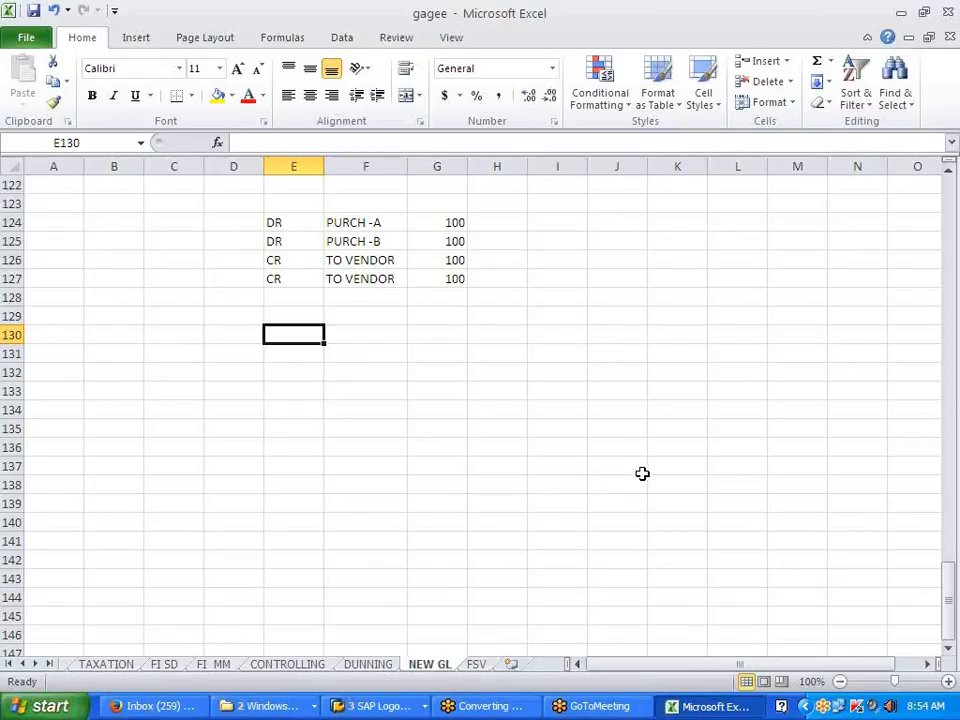
type("3 TYPES")
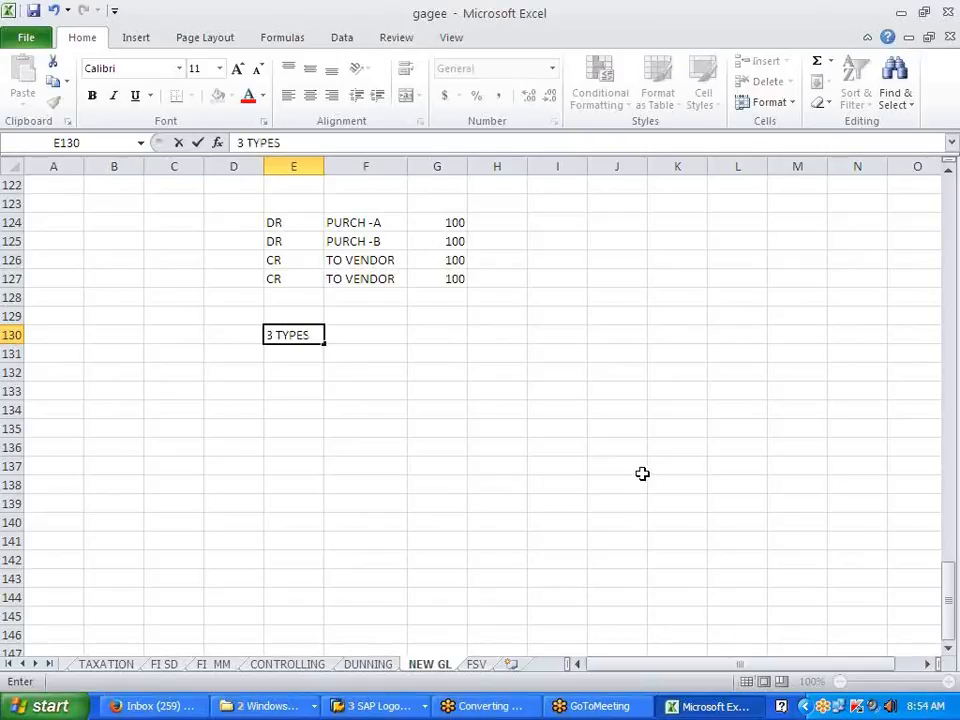
key("Return")
key("Return")
type("ACTIVE")
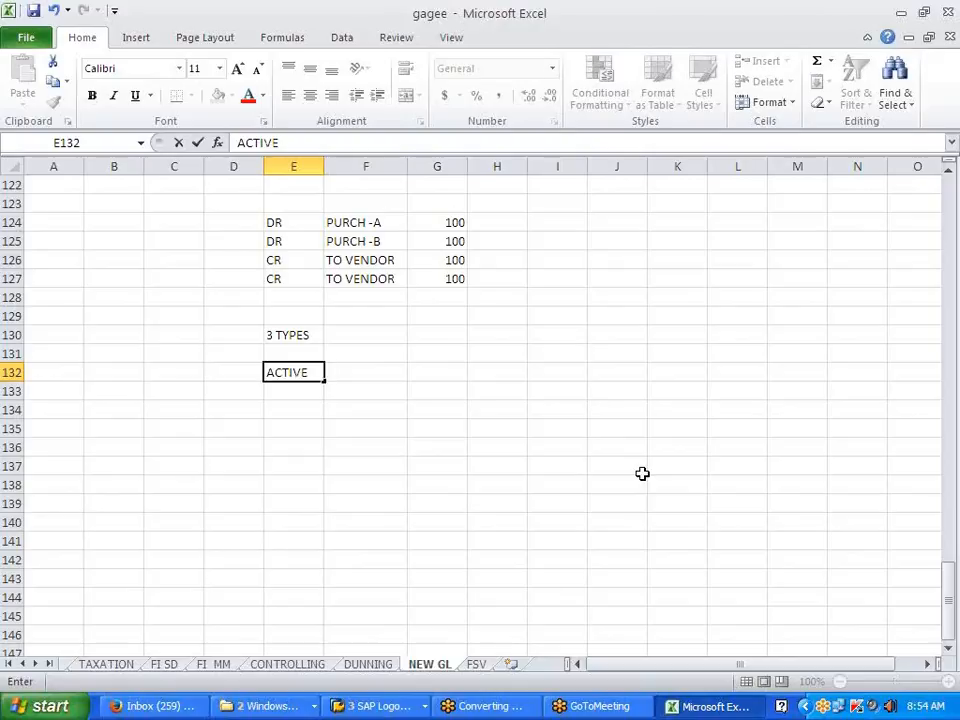
key("Return")
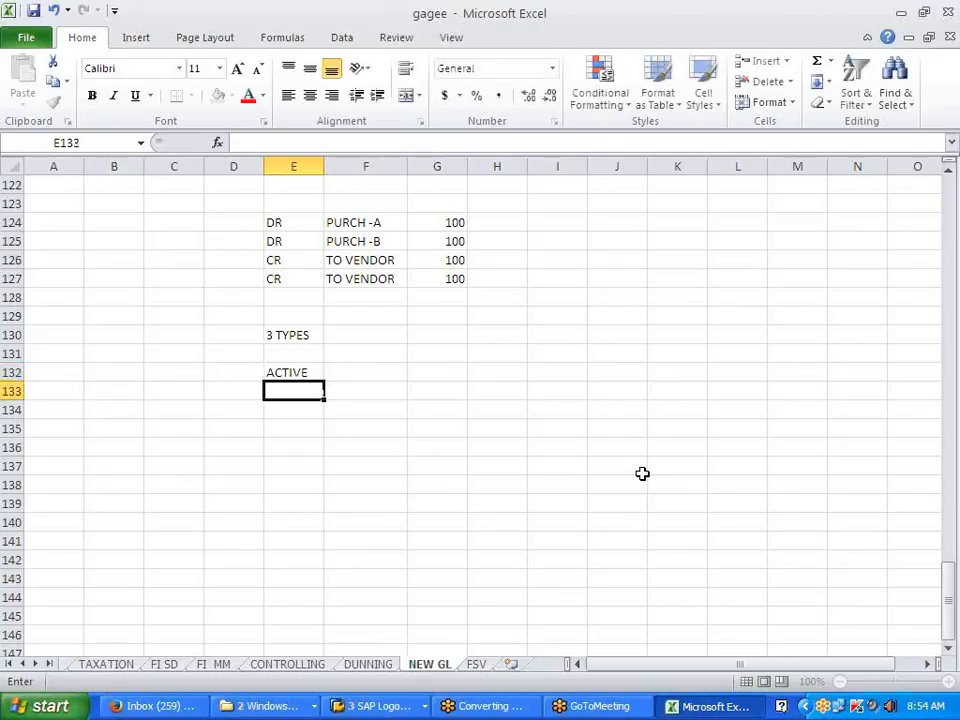
type("PASSIVE")
key("Return")
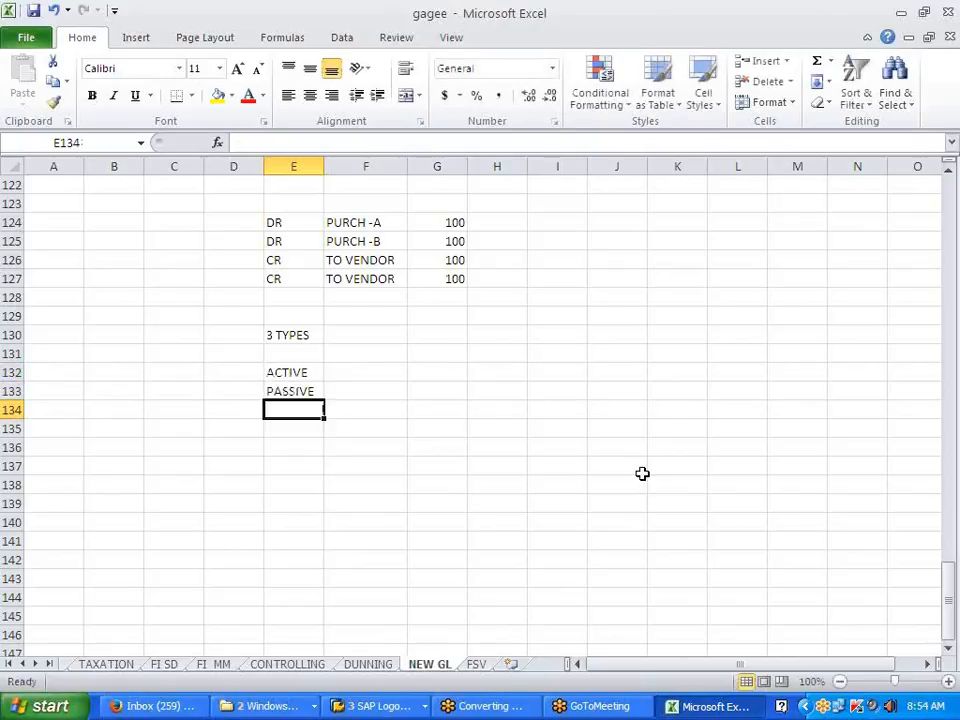
type("ZERO BAL")
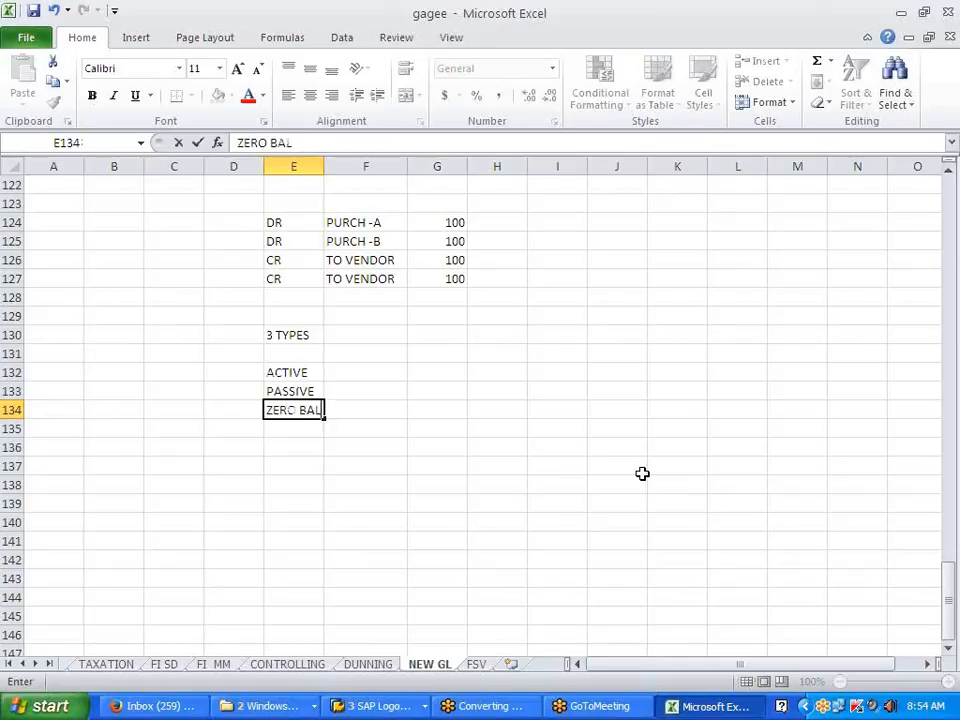
key("Up")
key("Up")
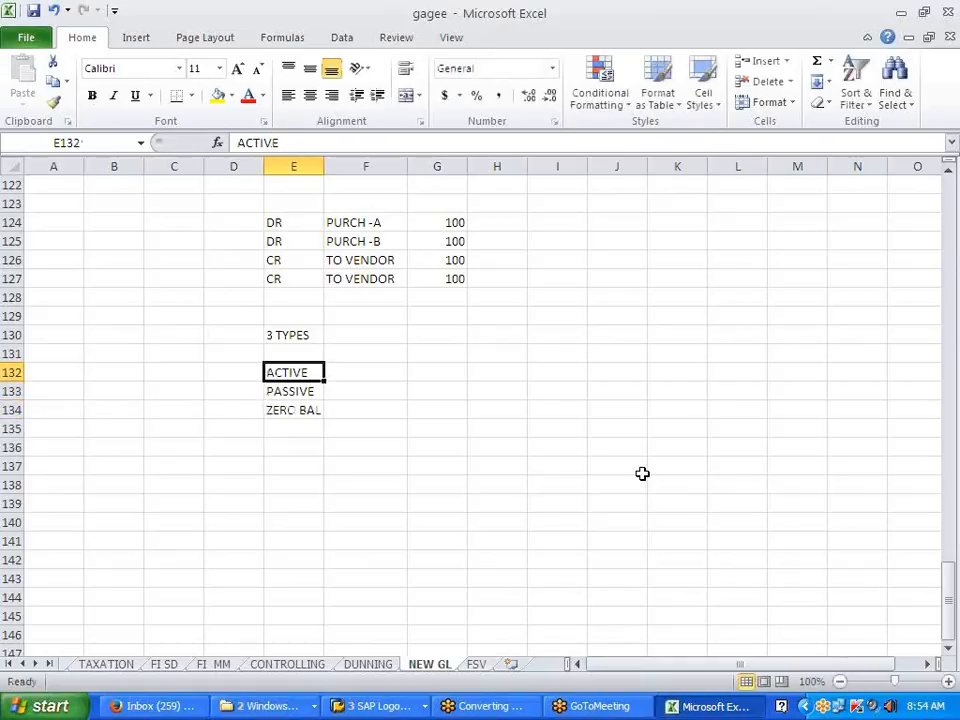
key("F2")
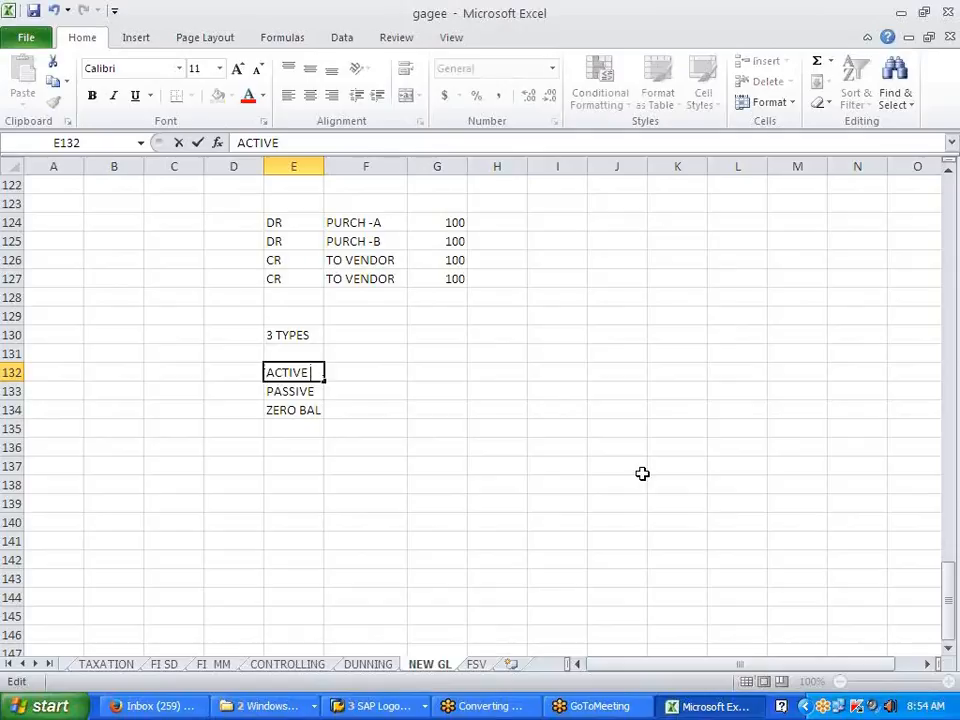
key("Escape")
Step: Enter ACTIVE in E137 as the heading of a new section beneath the list of types
key("Down")
key("Down")
key("Down")
key("Down")
key("Down")
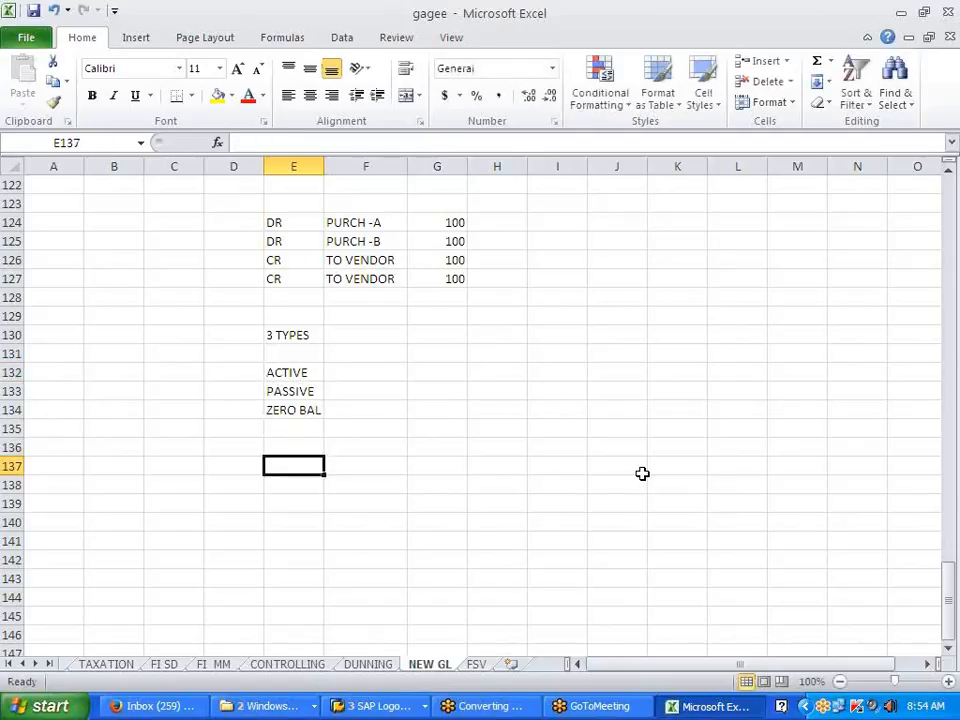
type("ACTIVE")
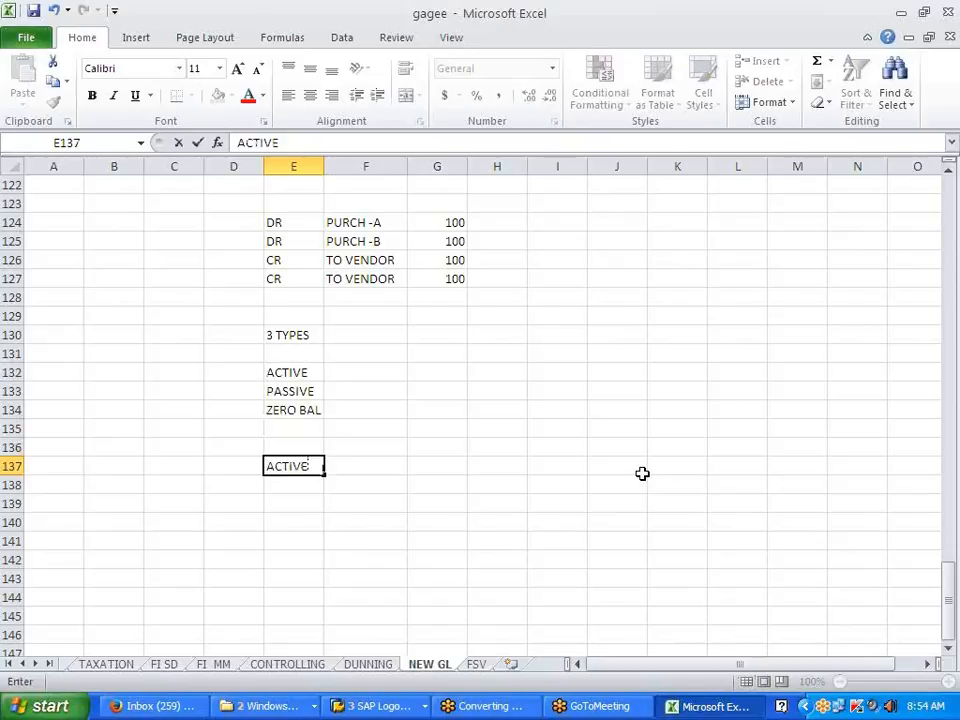
key("Return")
key("Return")
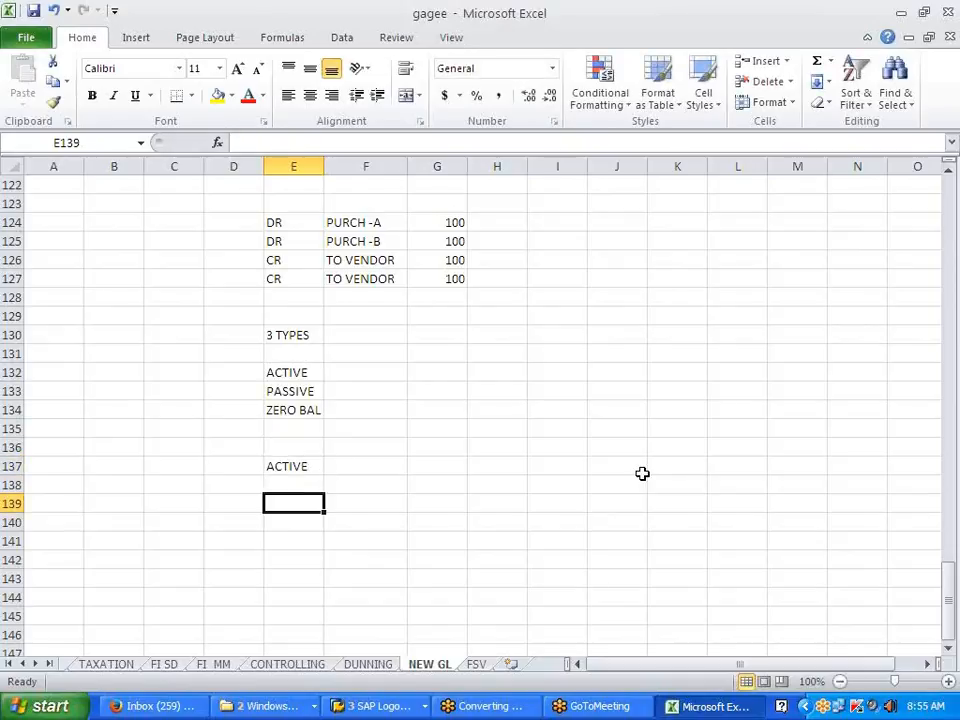
Step: Enter the note AT THE TIME OF POSTING --- NEED CONFIG in cell E139
type("AT THE TIME OF POSTING")
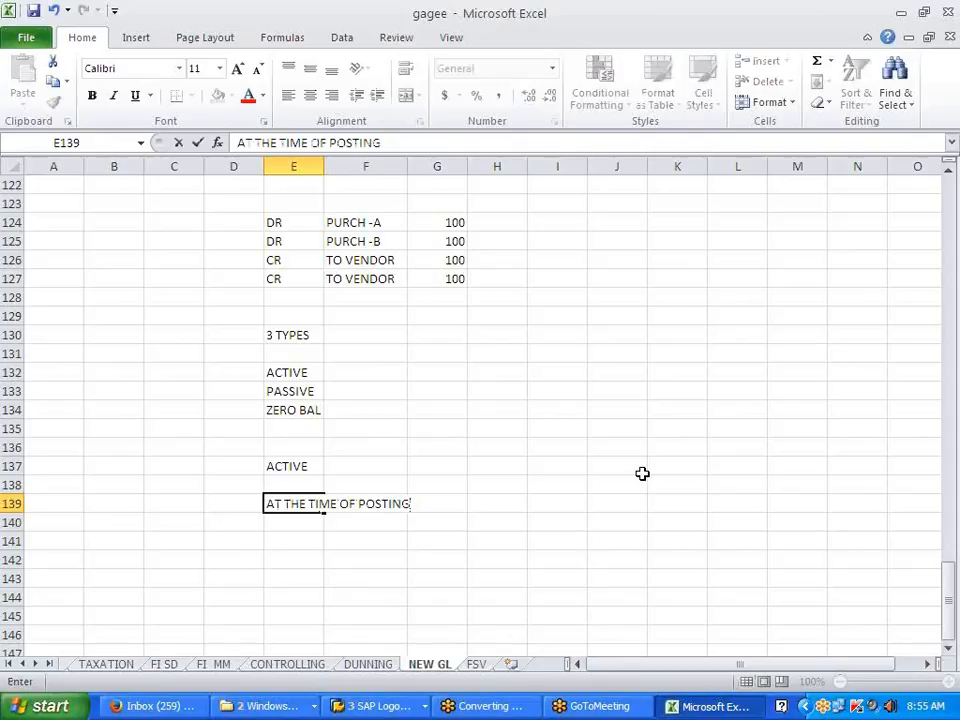
type(" --- NEED")
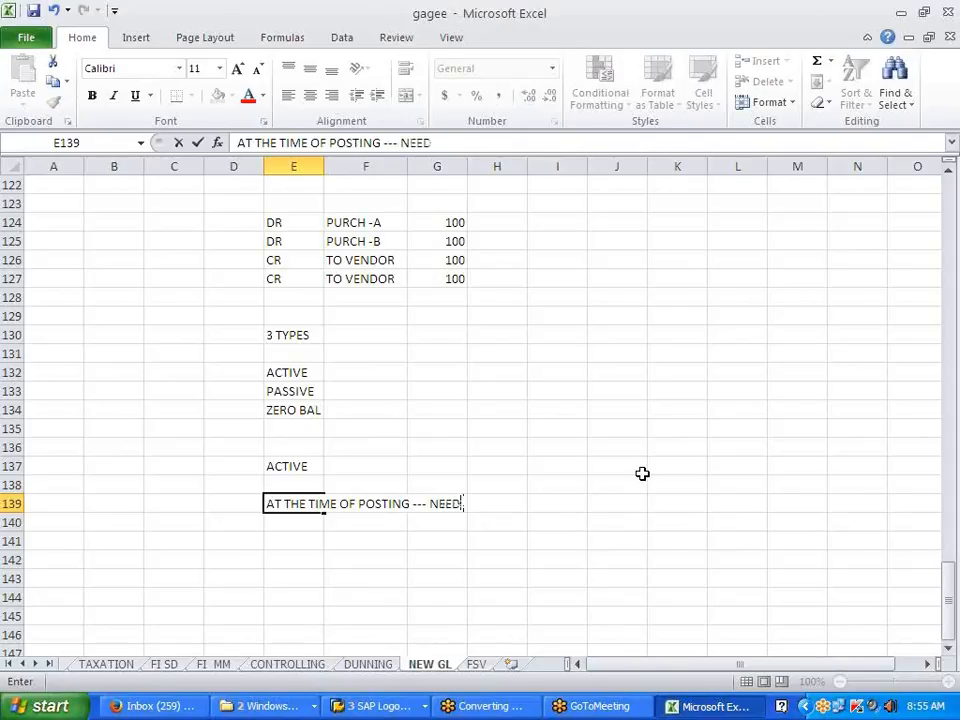
type(" CONFIG")
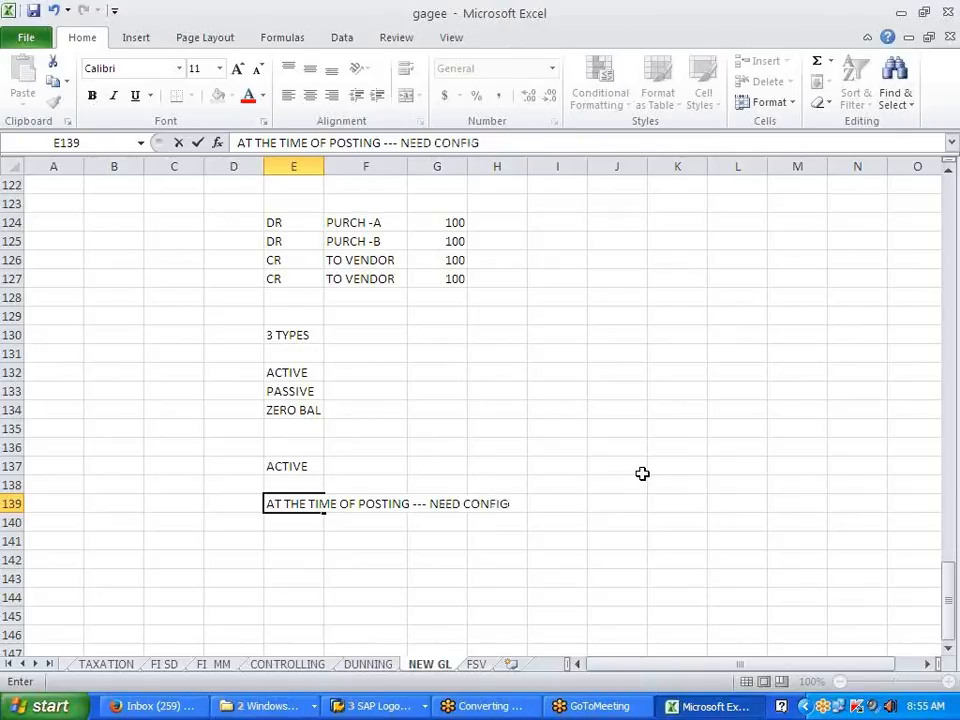
key("Return")
key("Return")
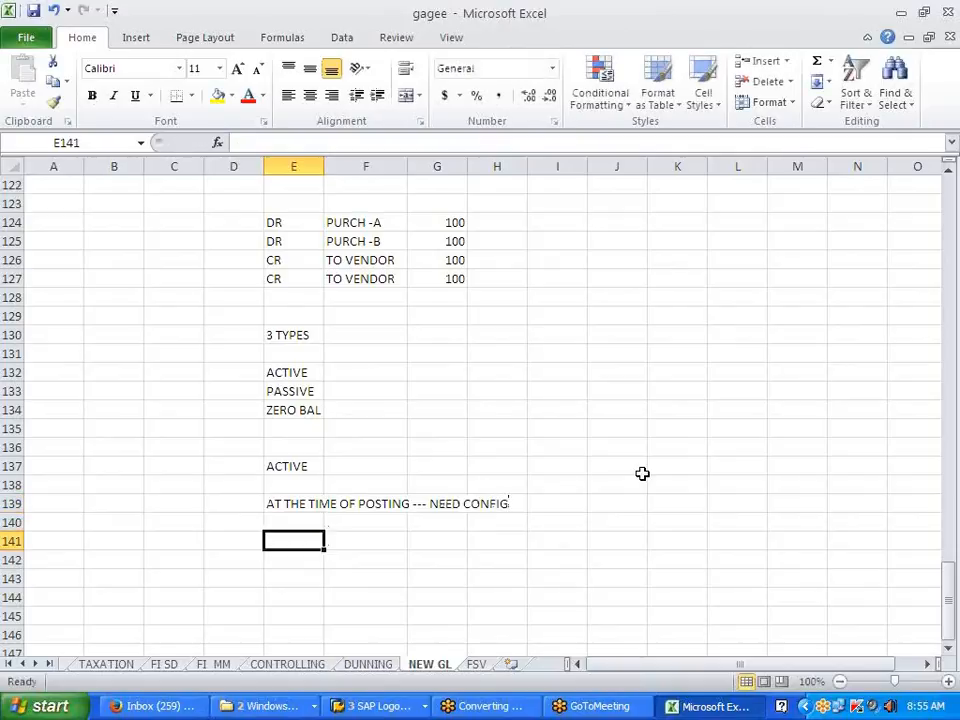
Step: Enter posting key 31 with PAYABLE in row 141, and posting key 40 in E142 and E143
type("31")
key("Tab")
type("PAYABLE")
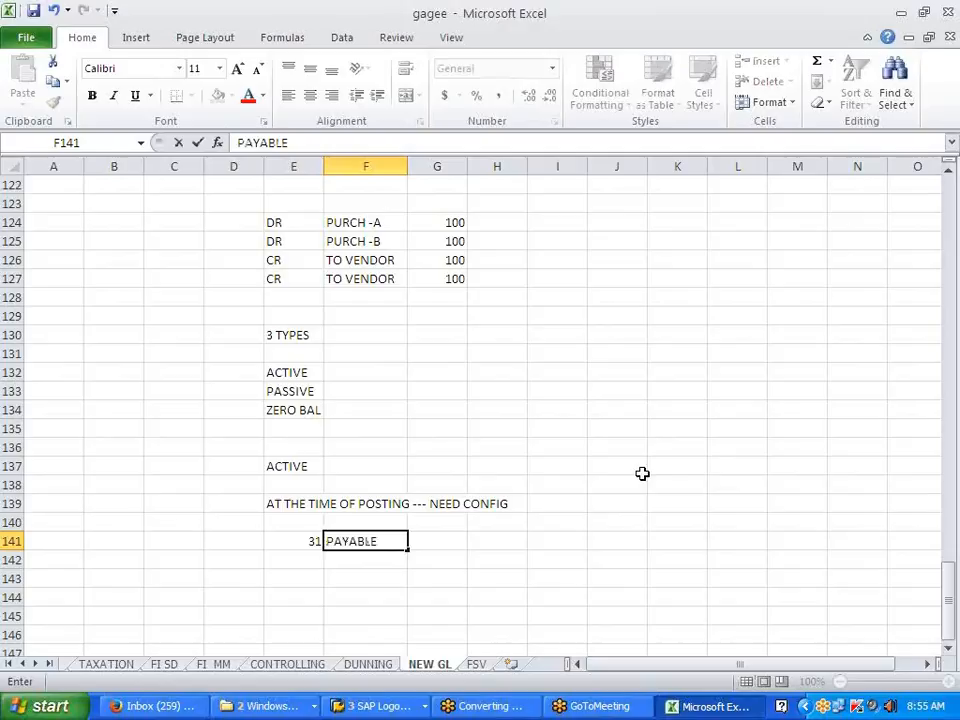
key("Return")
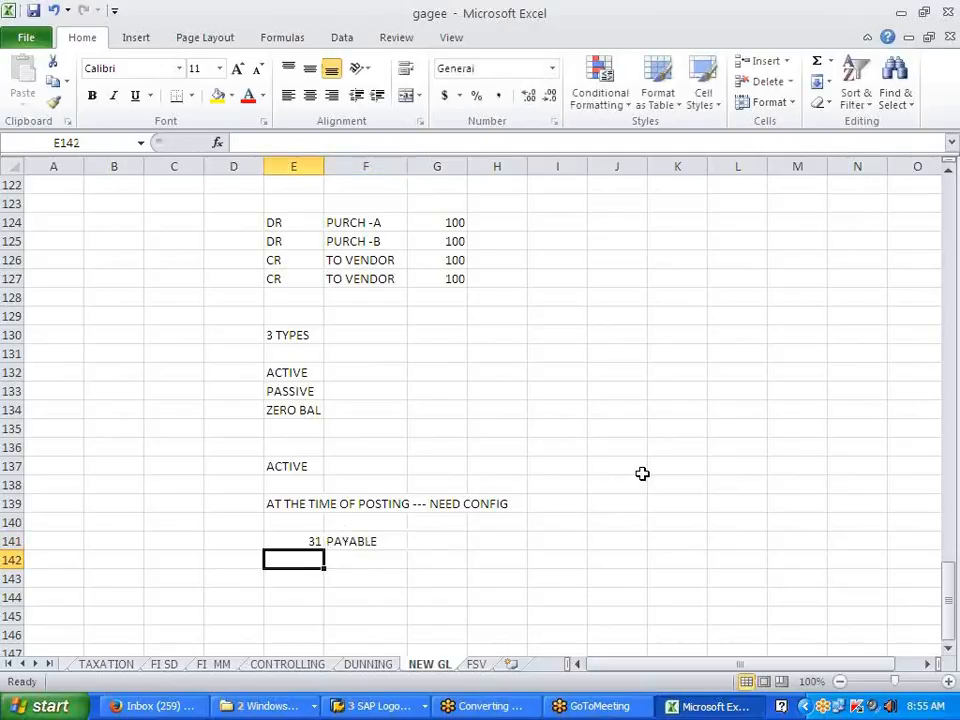
type("40")
key("Return")
type("40")
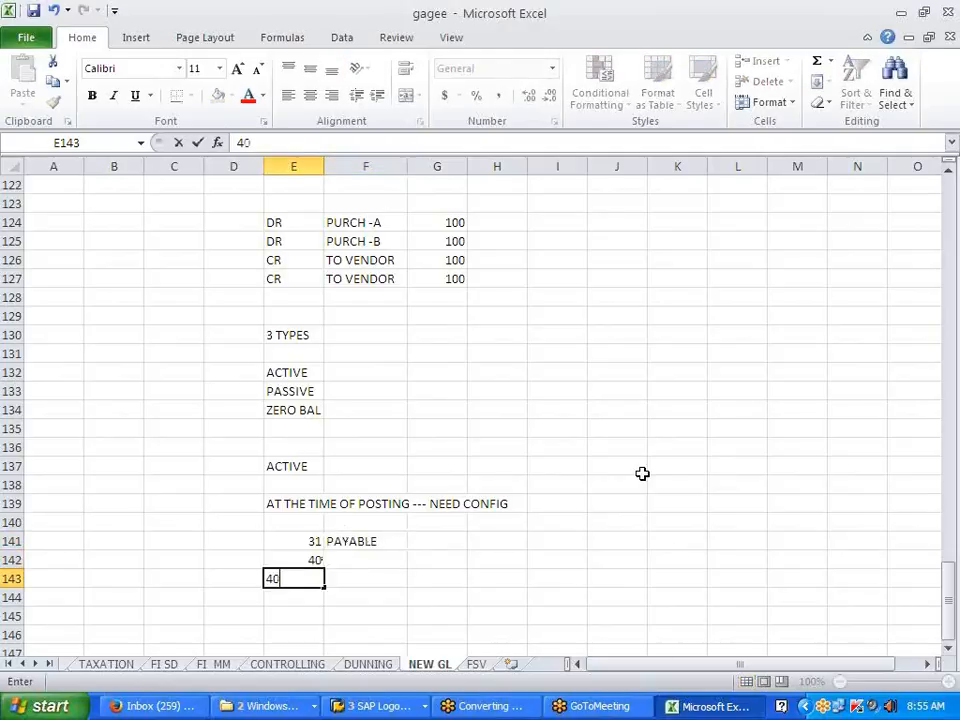
Step: Enter EXPS in F142 and F143 beside the two posting keys 40
key("Right")
key("Up")
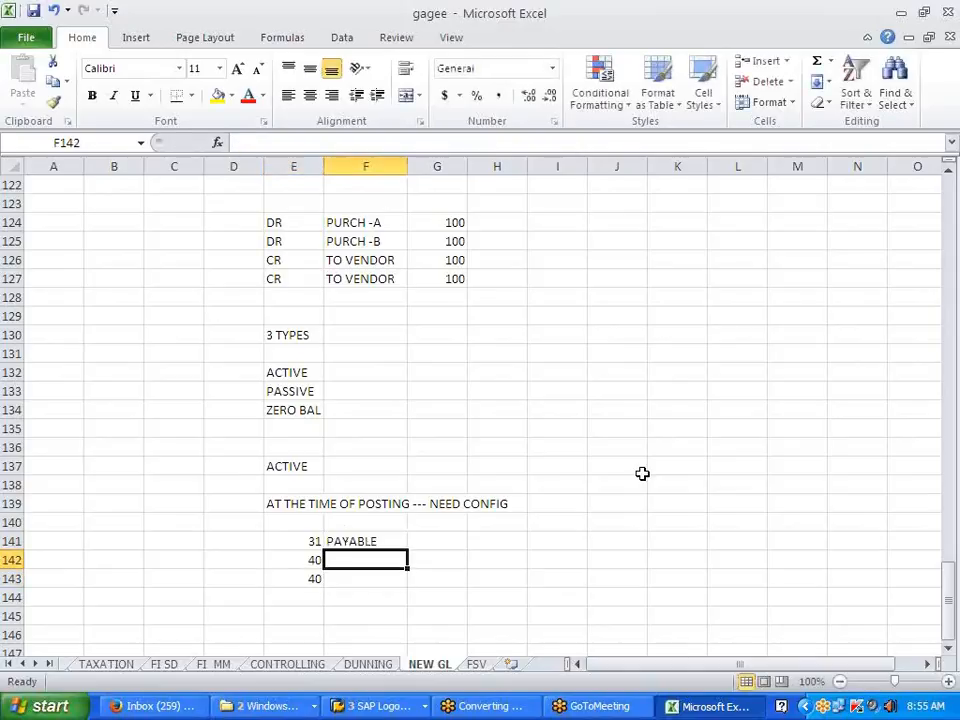
type("EXPS")
key("Return")
type("EXPS")
Step: Enter the amounts 100, 40 and 60 for the payable and two expense lines in G141 to G143
key("Up")
key("Up")
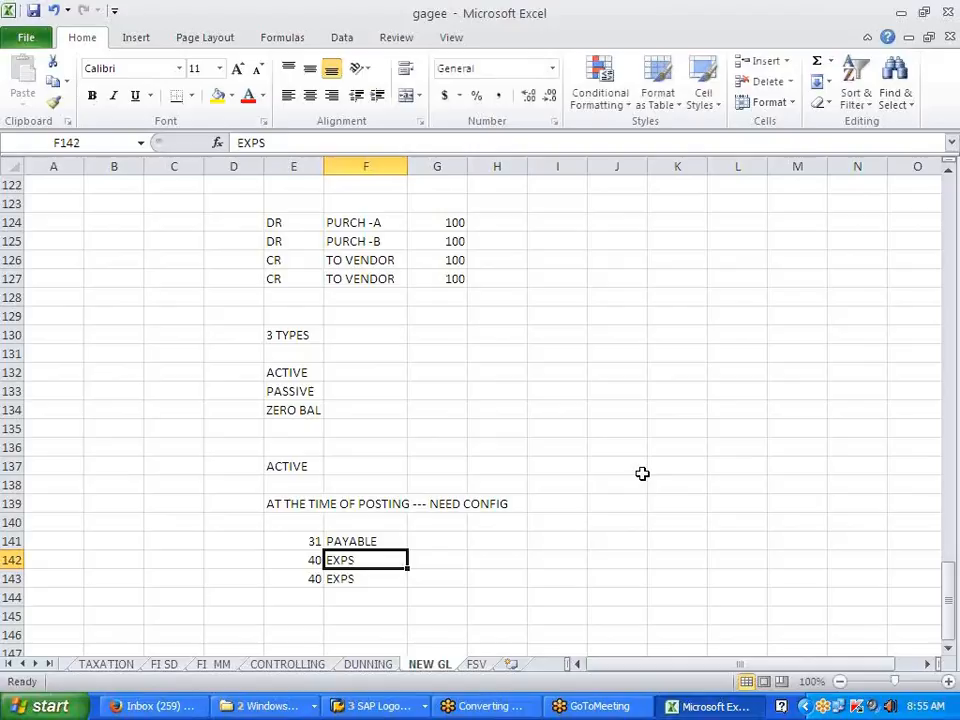
key("Right")
type("100")
key("Return")
type("40")
key("Return")
type("60")
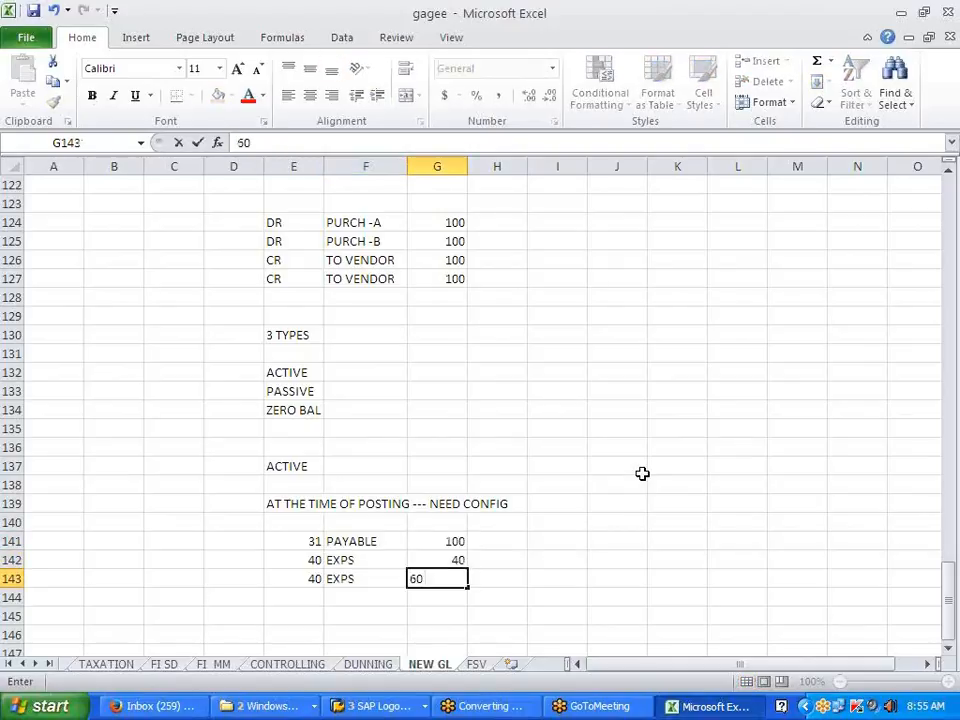
left_click(640, 469)
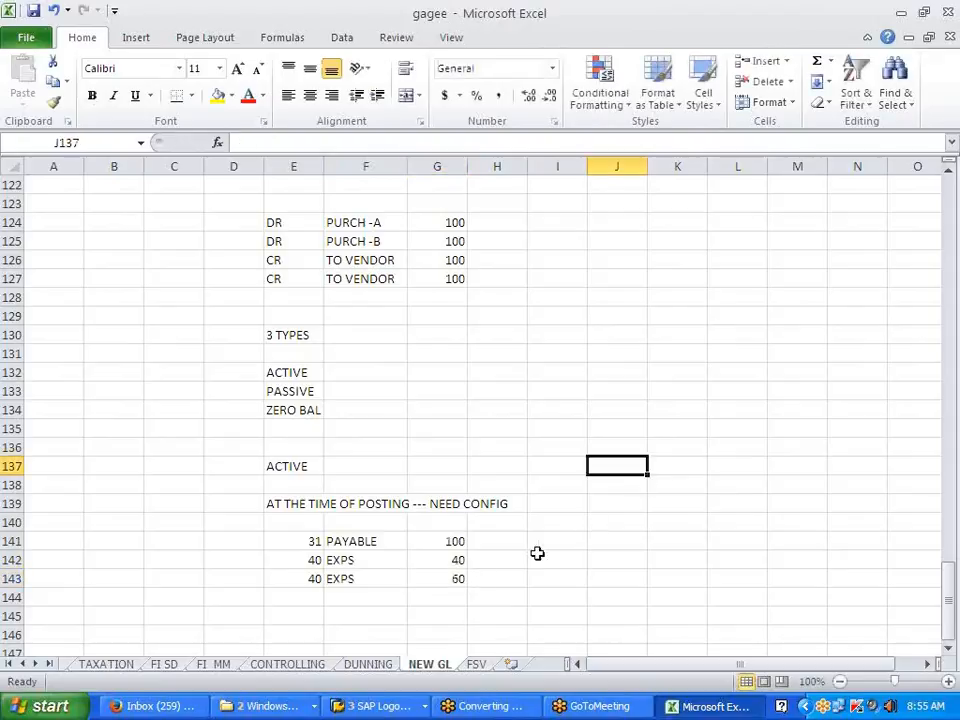
Step: Copy the posting key and account of the payable line in row 141 to J141:K141 and again to J142:K142
left_click_drag(322, 542, 360, 540)
key("ctrl+c")
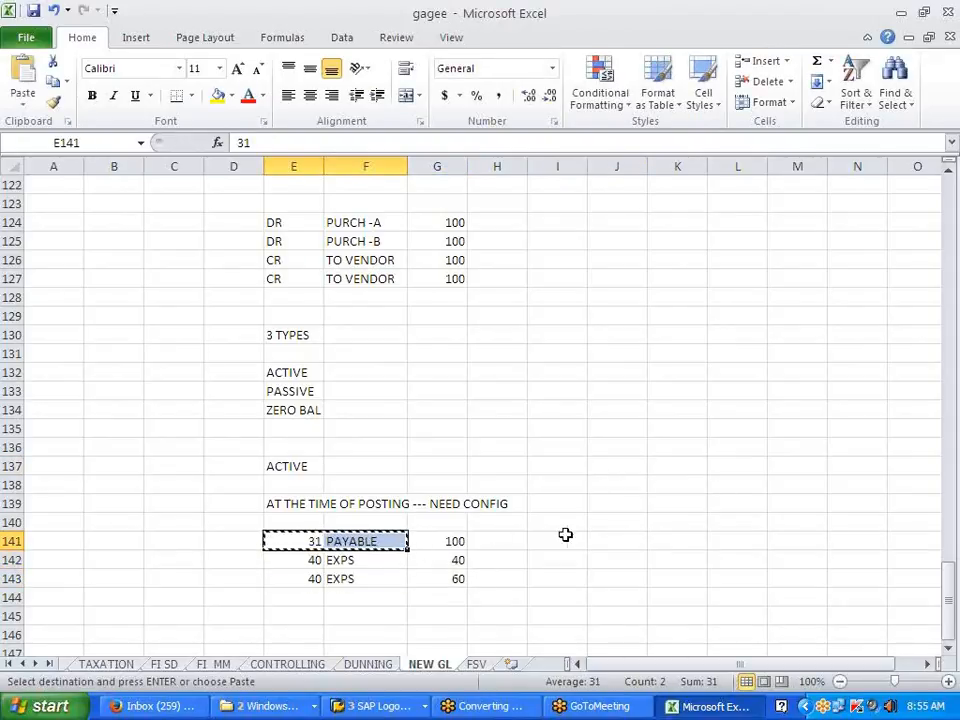
left_click(628, 538)
key("ctrl+v")
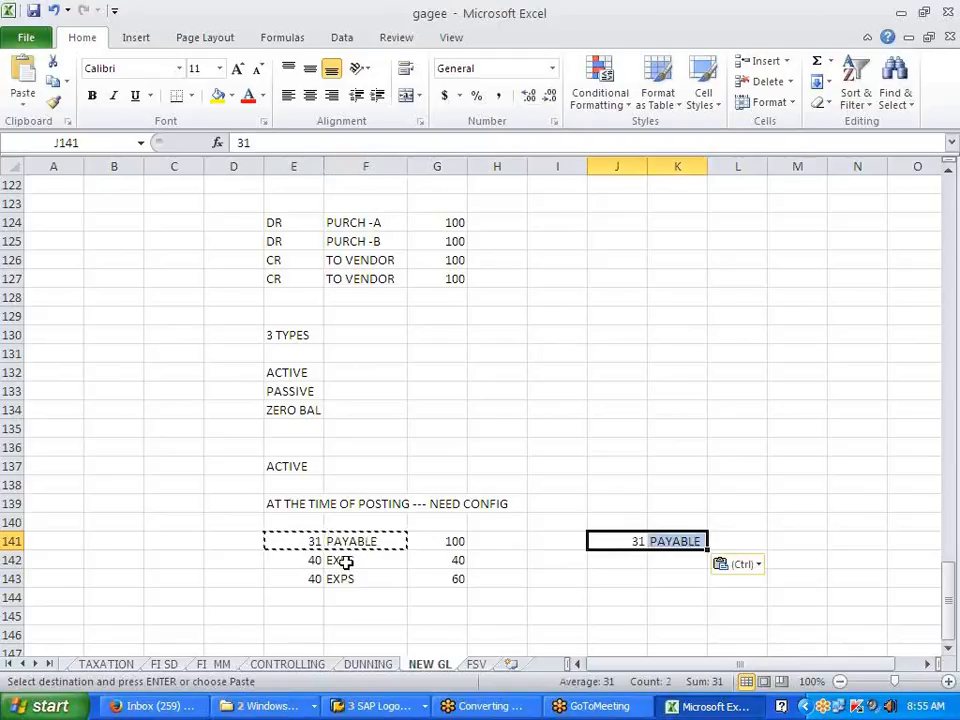
left_click(640, 557)
left_click_drag(619, 542, 663, 540)
key("ctrl+c")
left_click(623, 560)
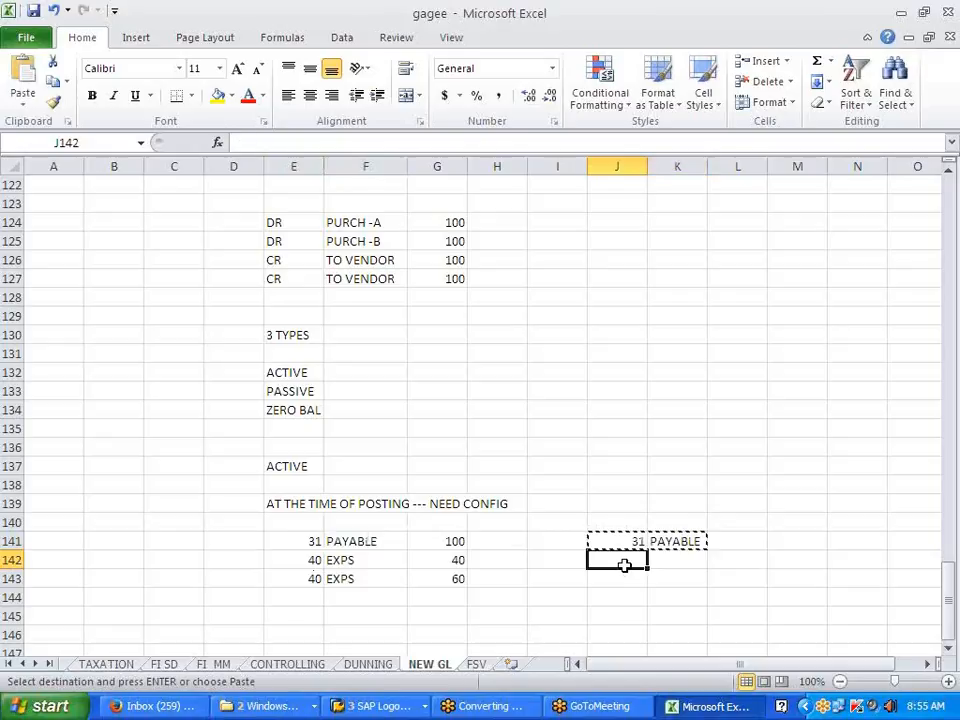
key("ctrl+v")
left_click(608, 595)
key("Escape")
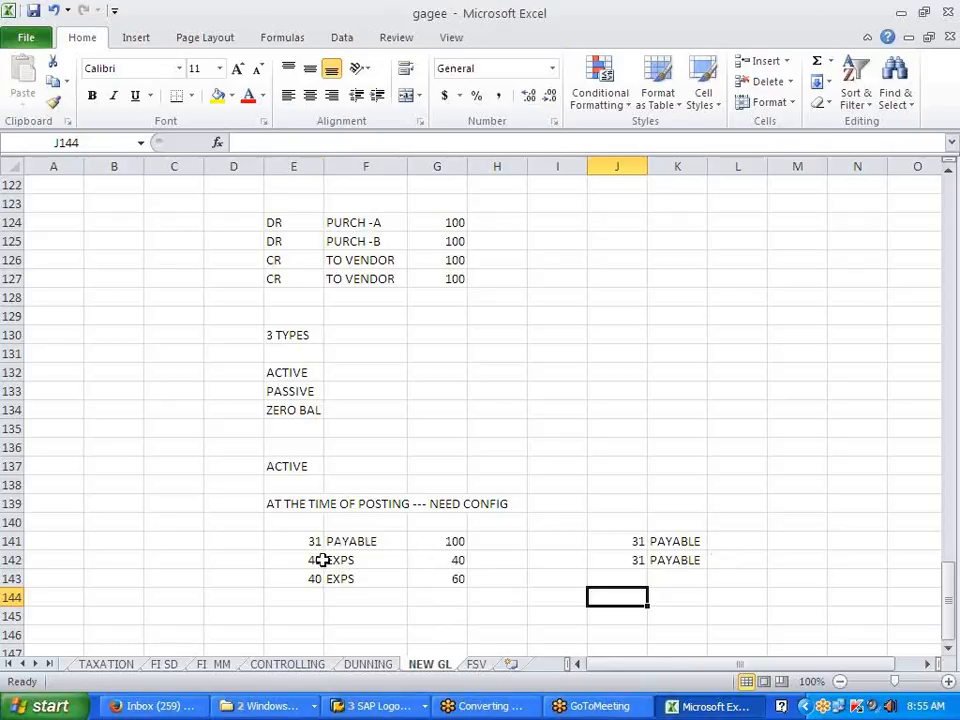
Step: Copy the posting keys and accounts of the two expense lines in E142:F143 to J143:K144
left_click_drag(321, 559, 379, 570)
key("ctrl+c")
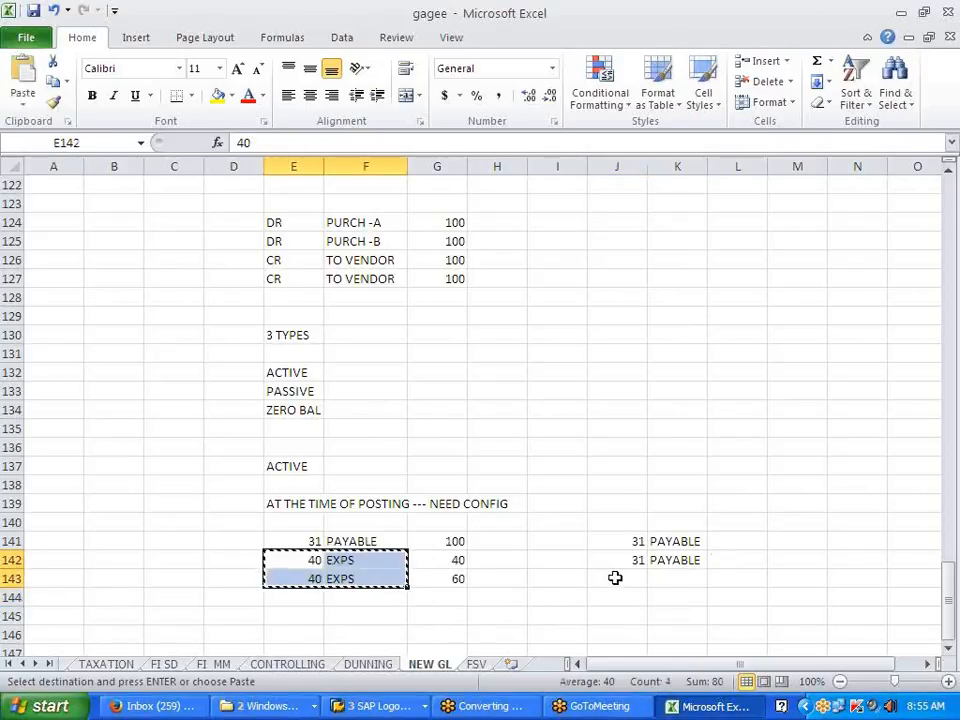
left_click(638, 577)
key("ctrl+v")
left_click(668, 630)
key("Escape")
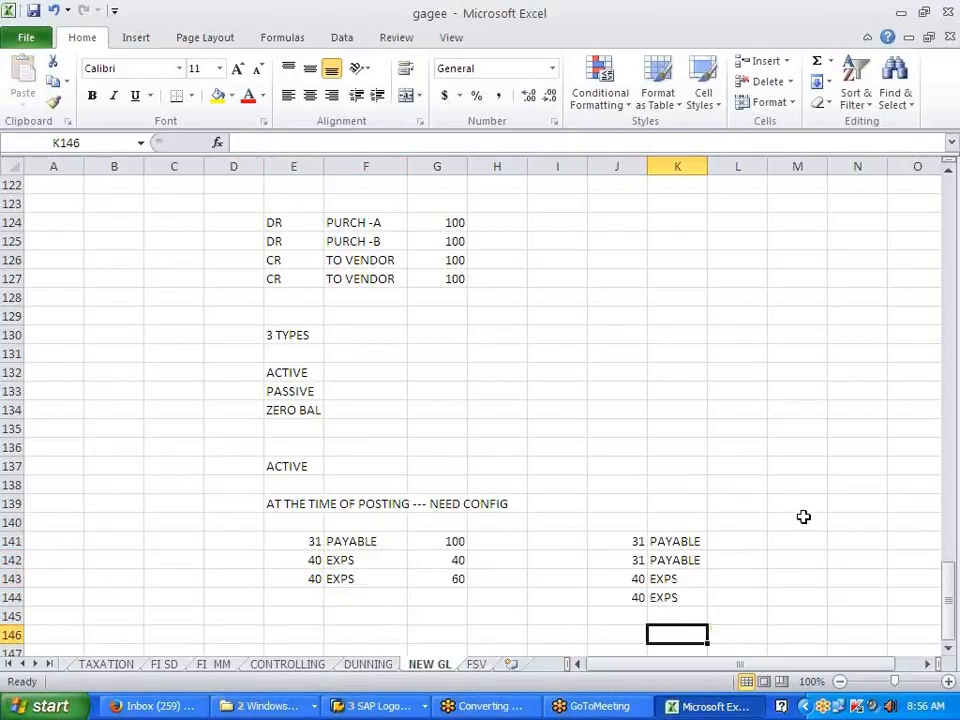
Step: Enter the split amounts 40, 60, 40 and 60 in cells L141 to L144
left_click(739, 535)
type("40")
key("Return")
type("60")
key("Return")
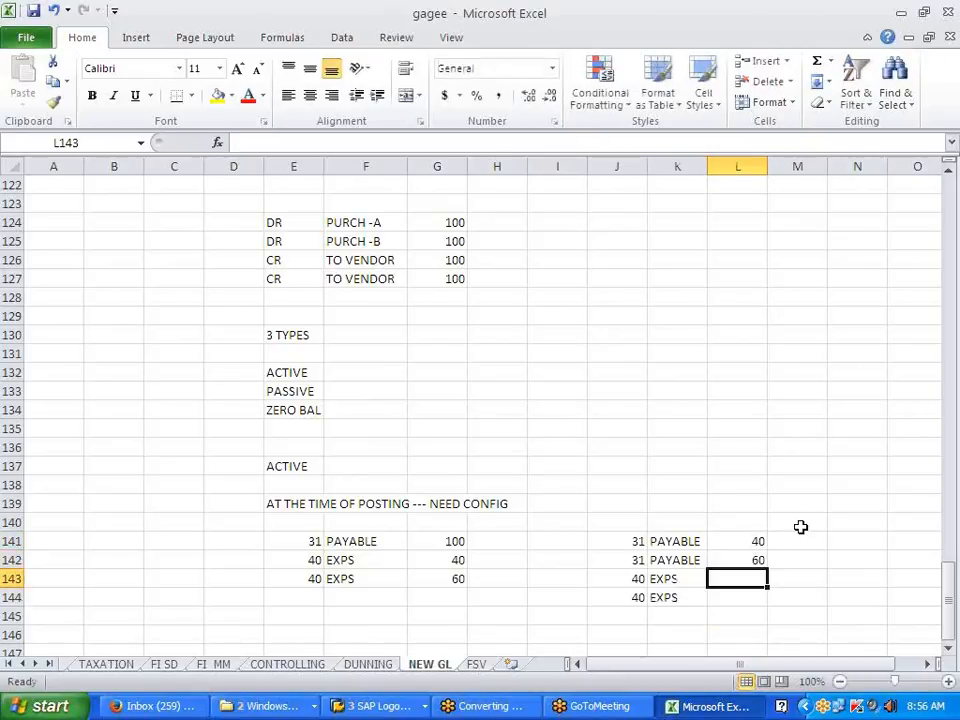
type("40")
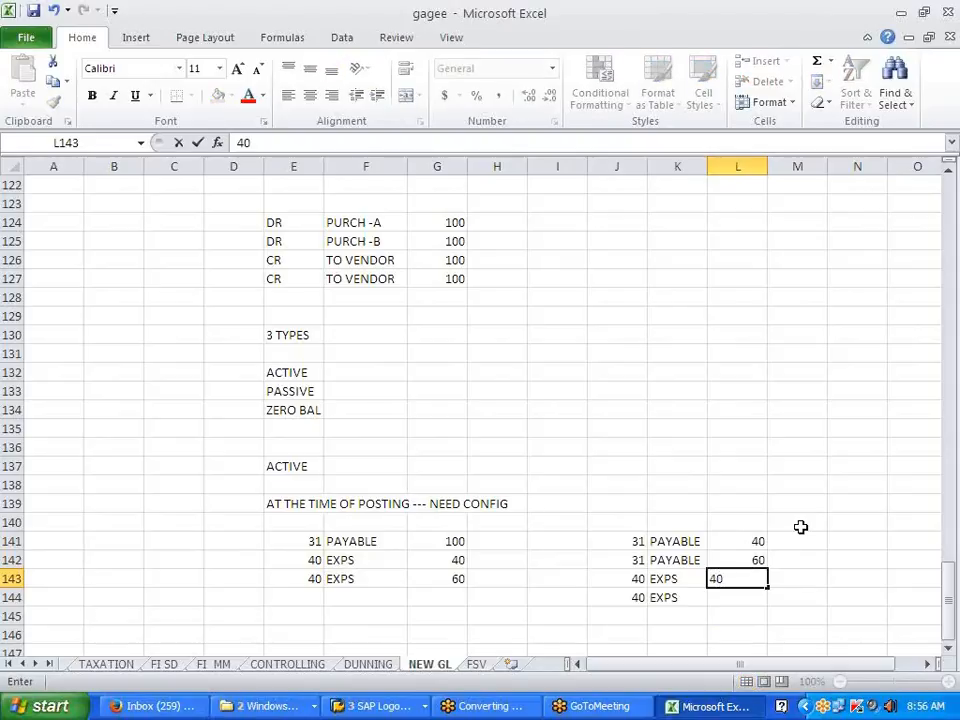
key("Return")
type("60")
key("Tab")
Step: Label the copied expense lines with centers, entering CTR B in M143 and CTR A in M144
type("CTR")
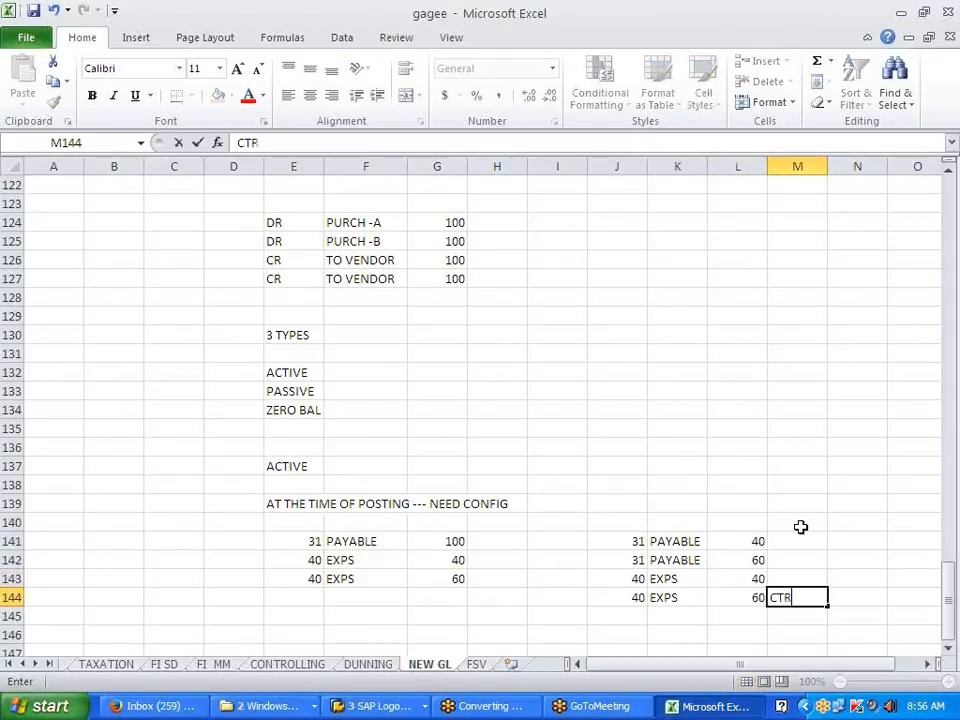
key("Up")
type("CTR B")
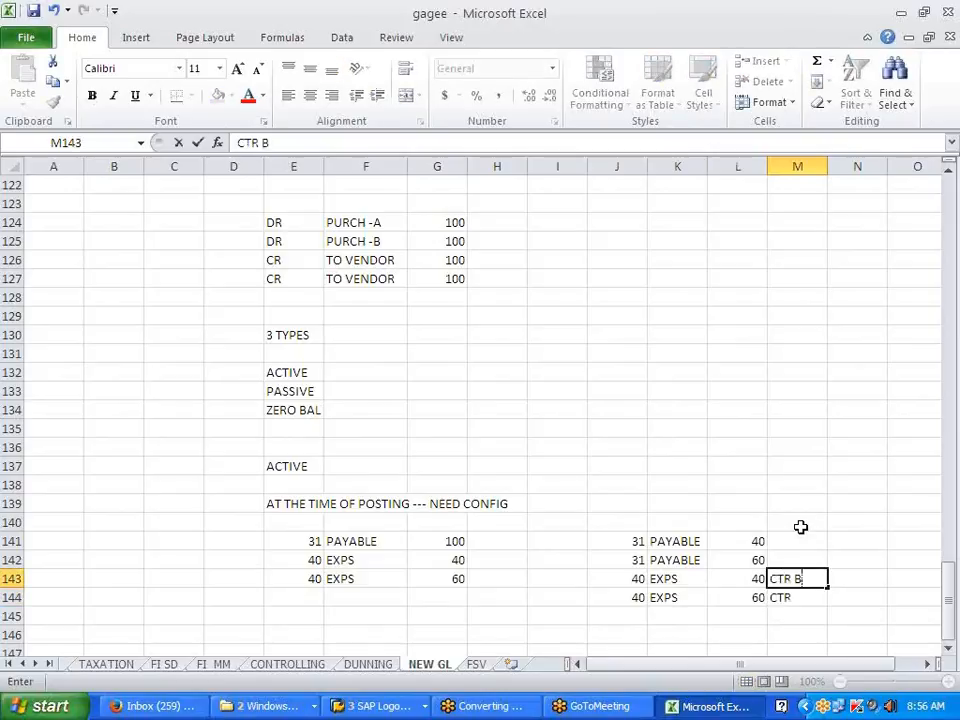
key("Return")
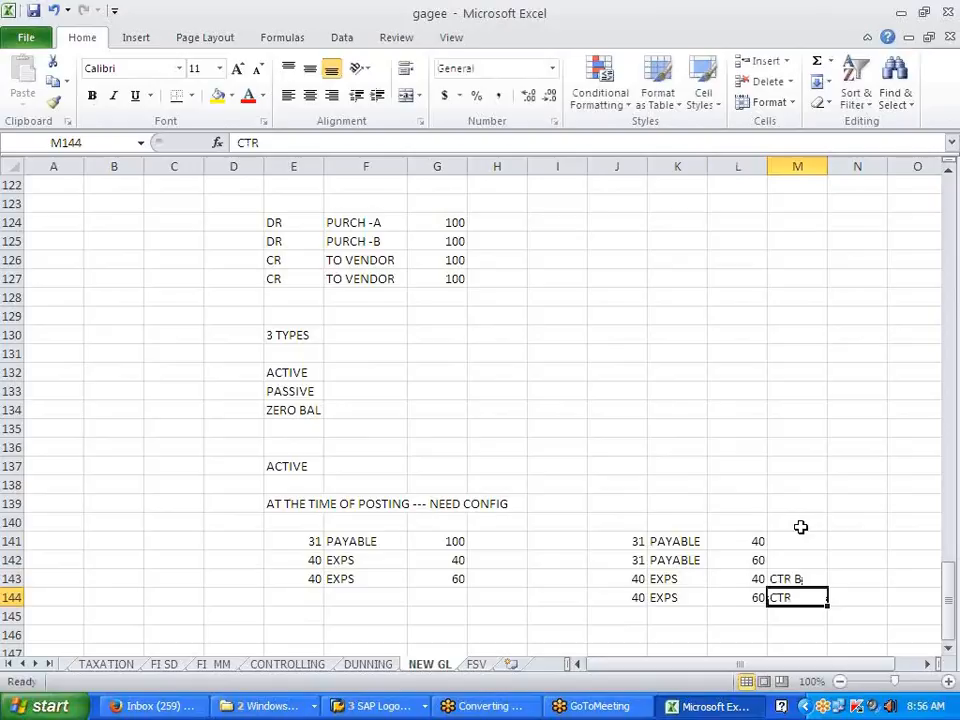
double_click(808, 597)
type("B")
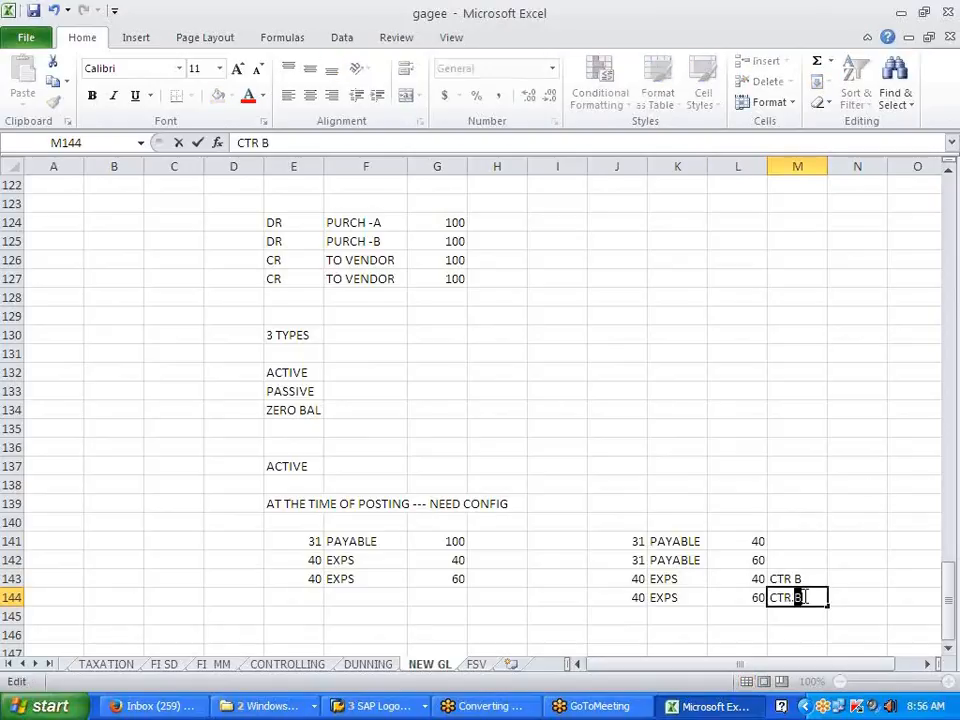
type("A")
Step: Swap the center labels of the copied expense lines, making M143 CTR A and M144 CTR B
double_click(805, 578)
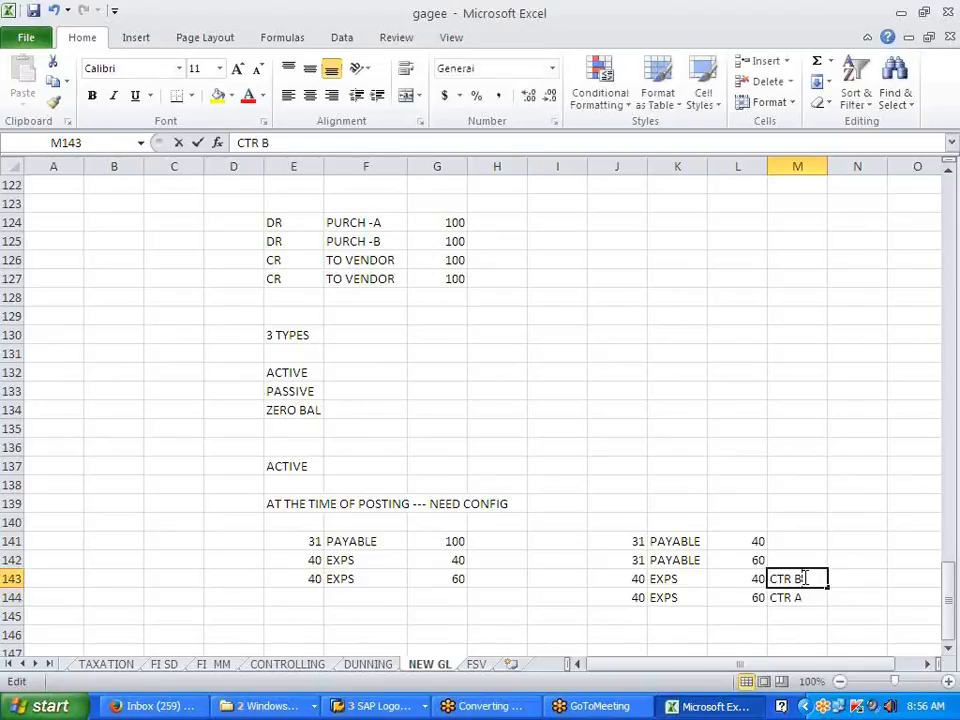
key("BackSpace")
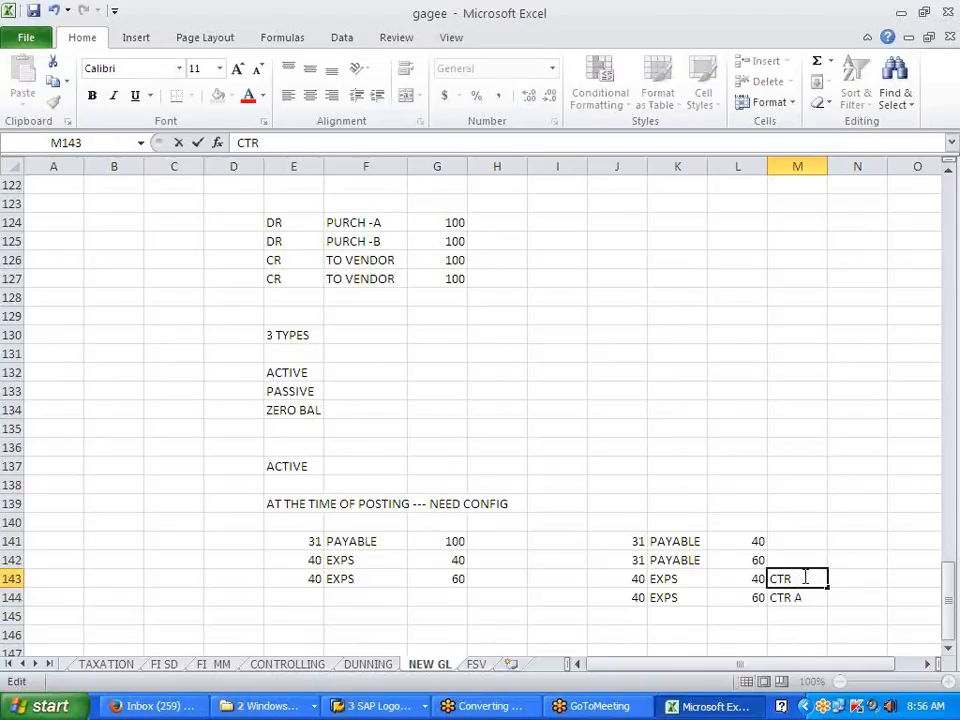
type("A")
left_click(806, 598)
double_click(820, 597)
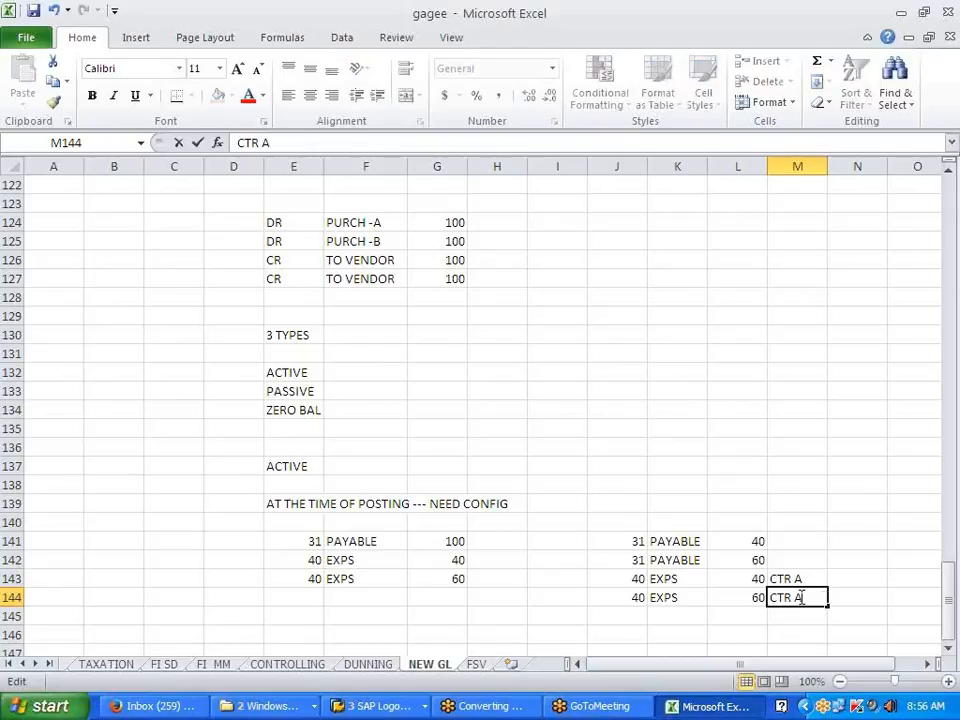
key("BackSpace")
type("B")
key("Tab")
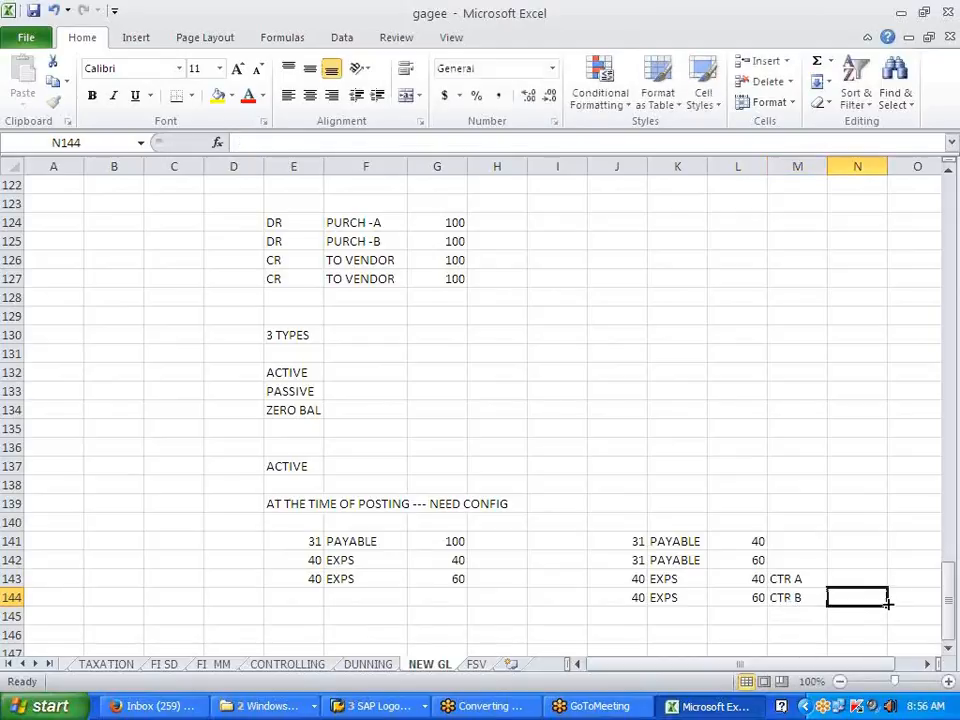
Step: Compare the original posting in rows 141 to 143 with the split entry in J141:M144
left_click_drag(369, 542, 445, 580)
left_click_drag(626, 545, 792, 597)
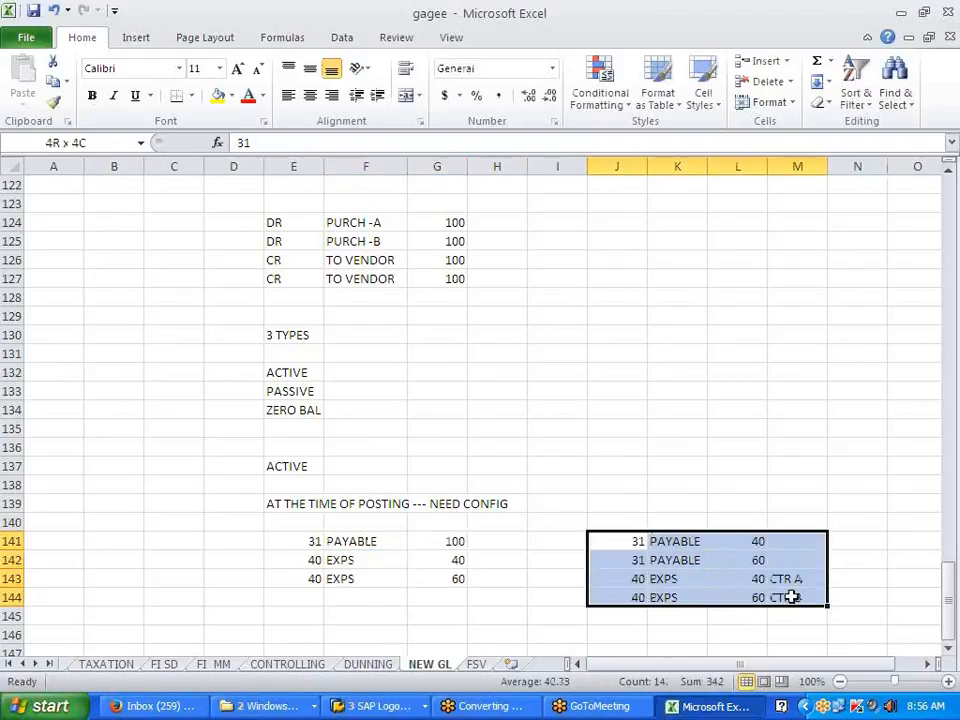
left_click(890, 631)
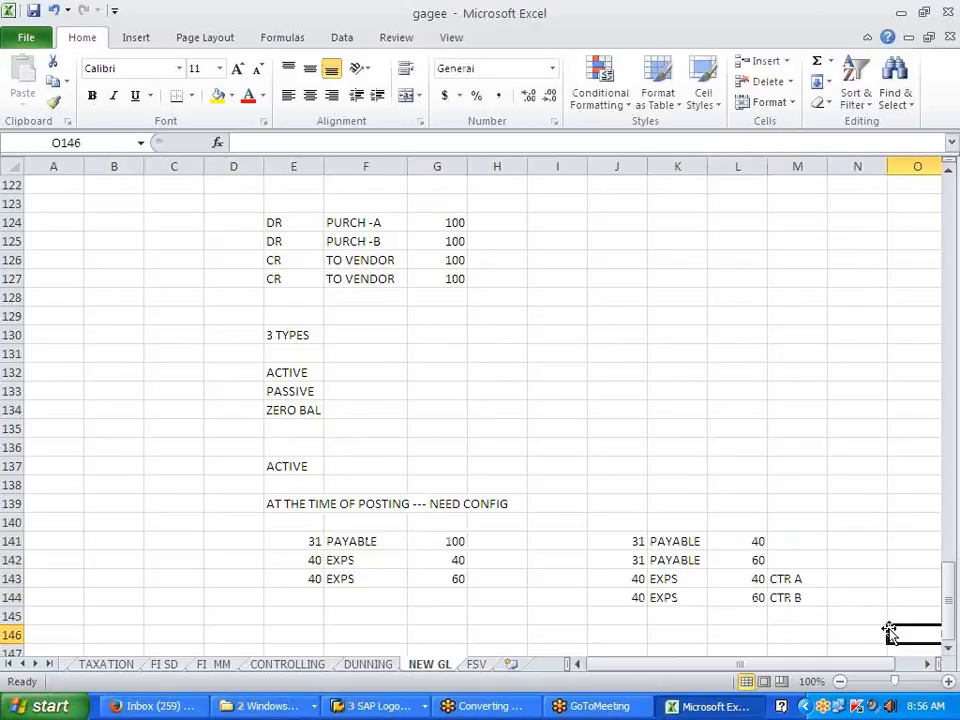
Step: Fill the ACTIVE section heading in cell E137 with yellow
scroll(890, 631, "down", 1)
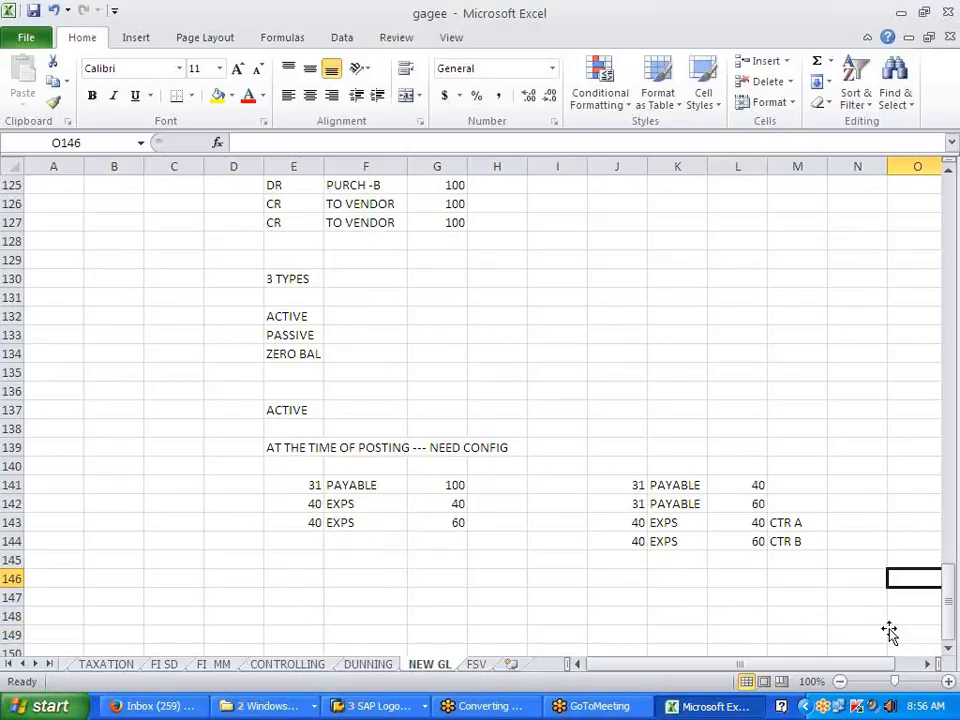
left_click(295, 411)
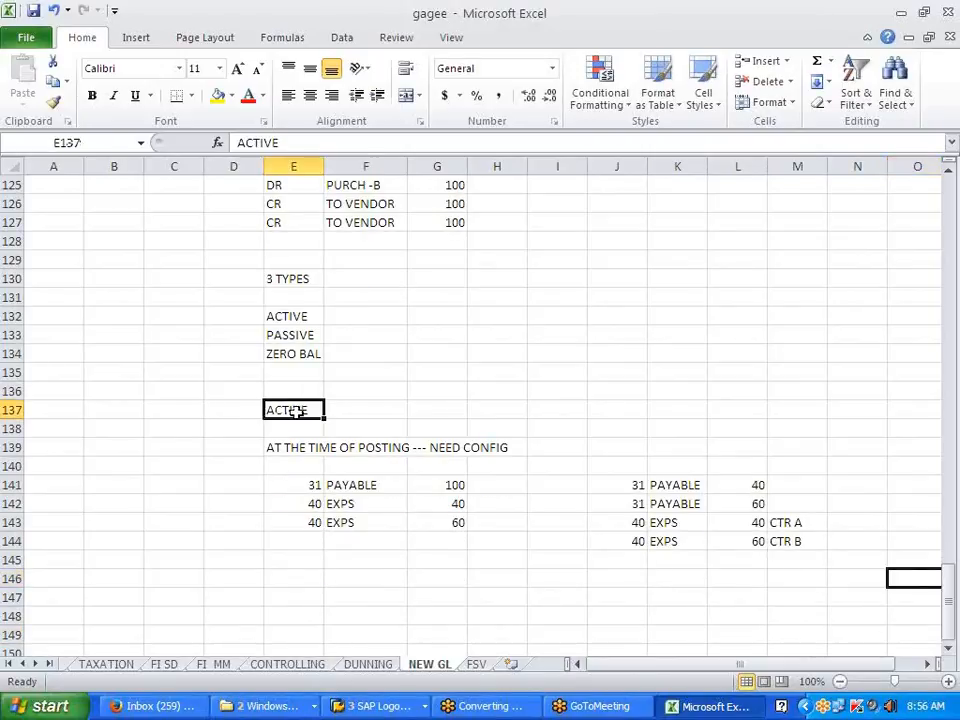
left_click(217, 95)
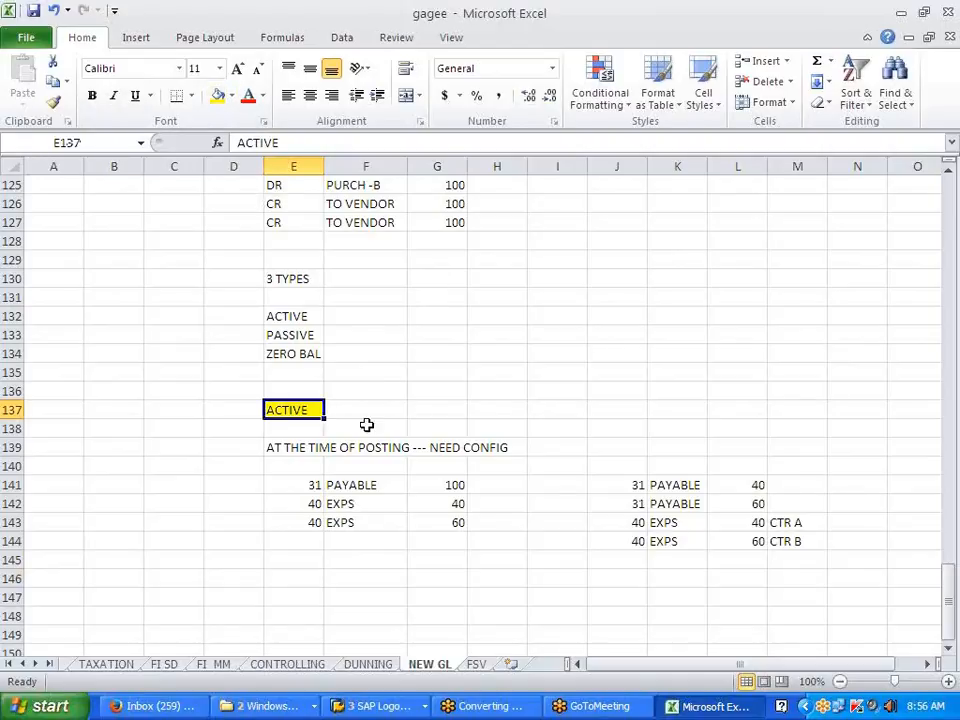
Step: Enter PASSIVE in E147 as the next section heading and fill the cell with yellow
scroll(340, 432, "down", 3)
left_click(291, 429)
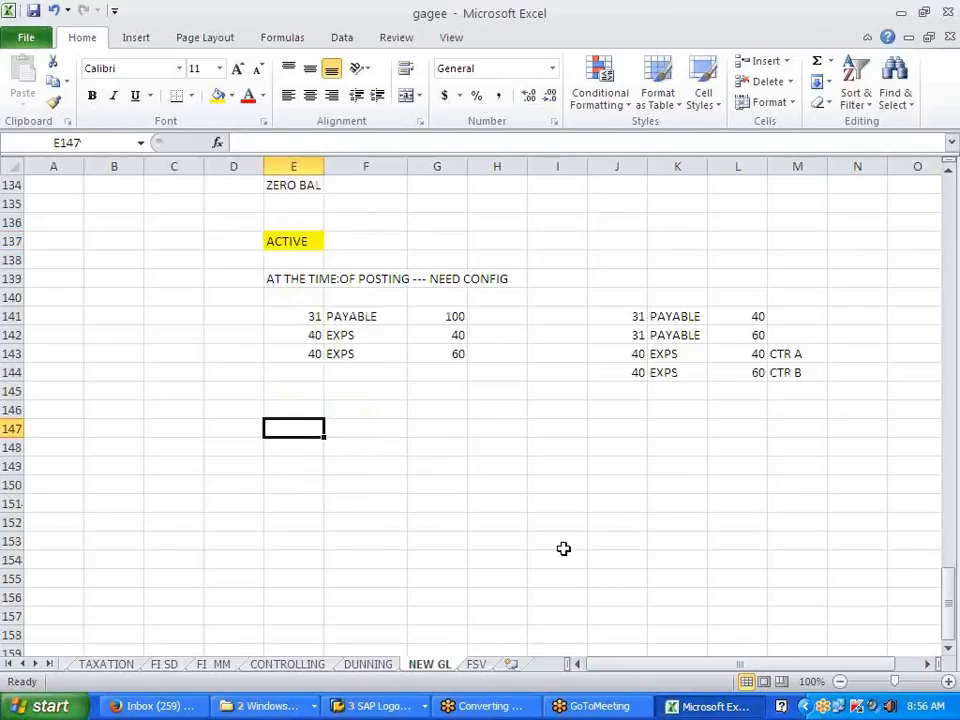
type("PS")
key("BackSpace")
type("AS")
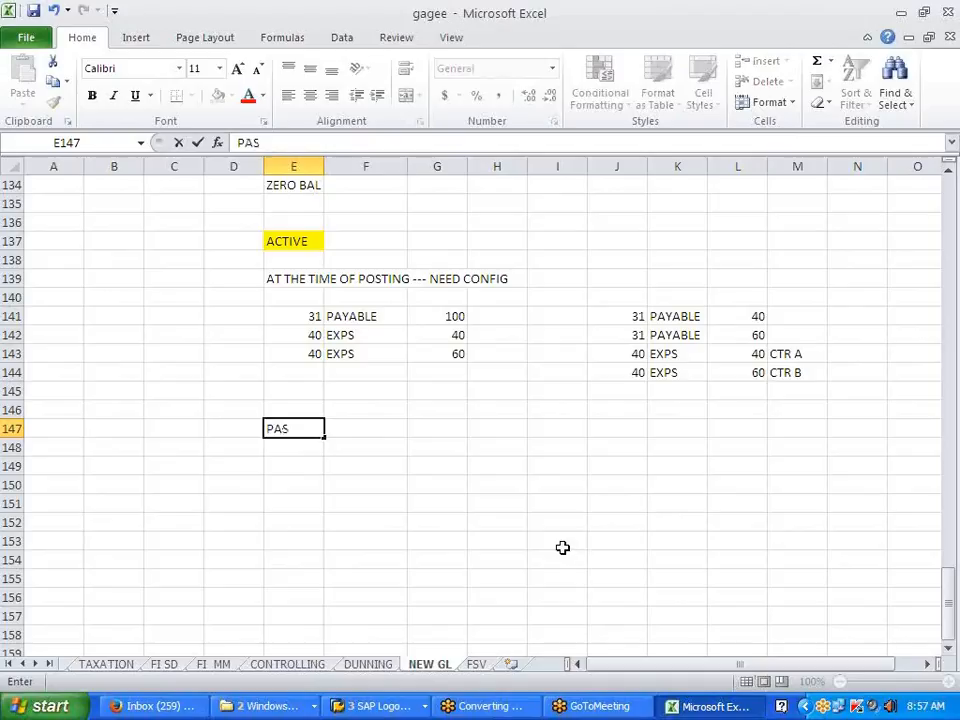
type("SIVE")
left_click(562, 547)
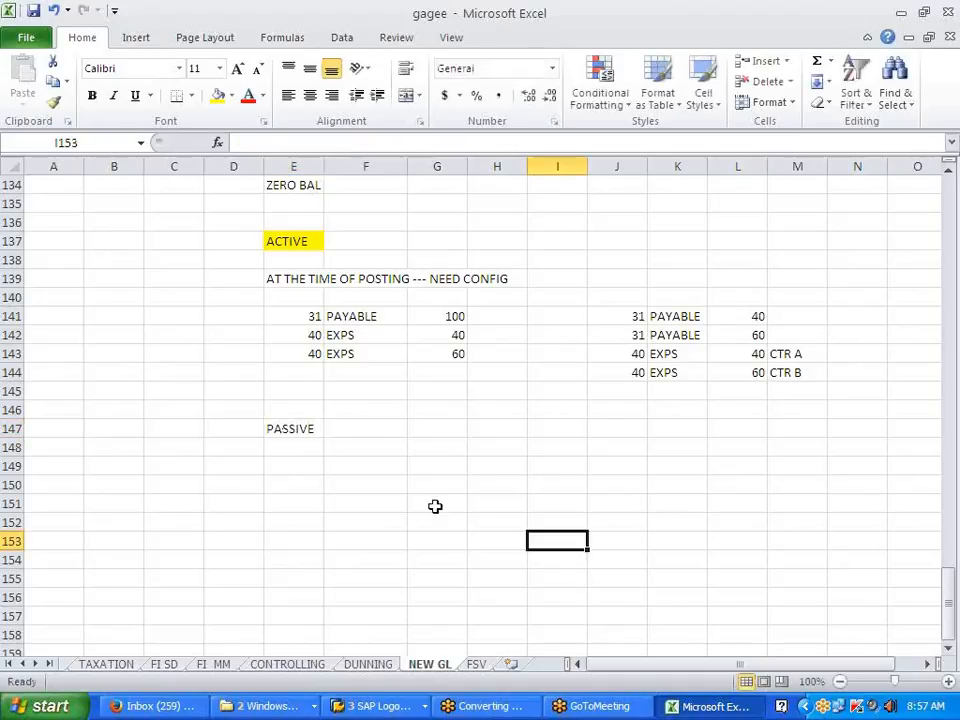
left_click(287, 429)
left_click(217, 96)
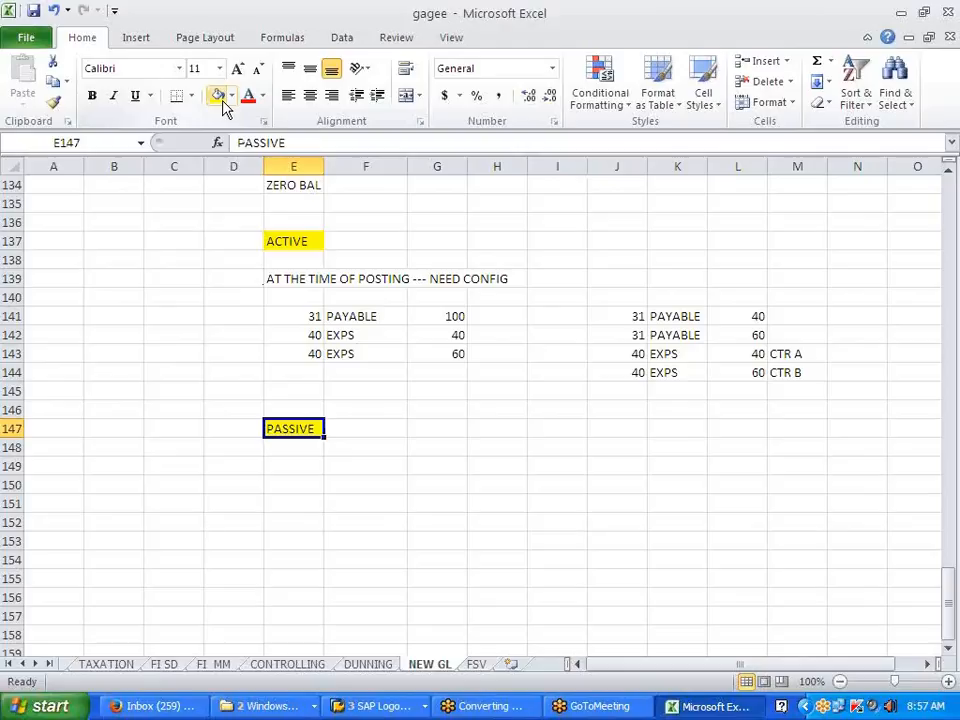
left_click(338, 464)
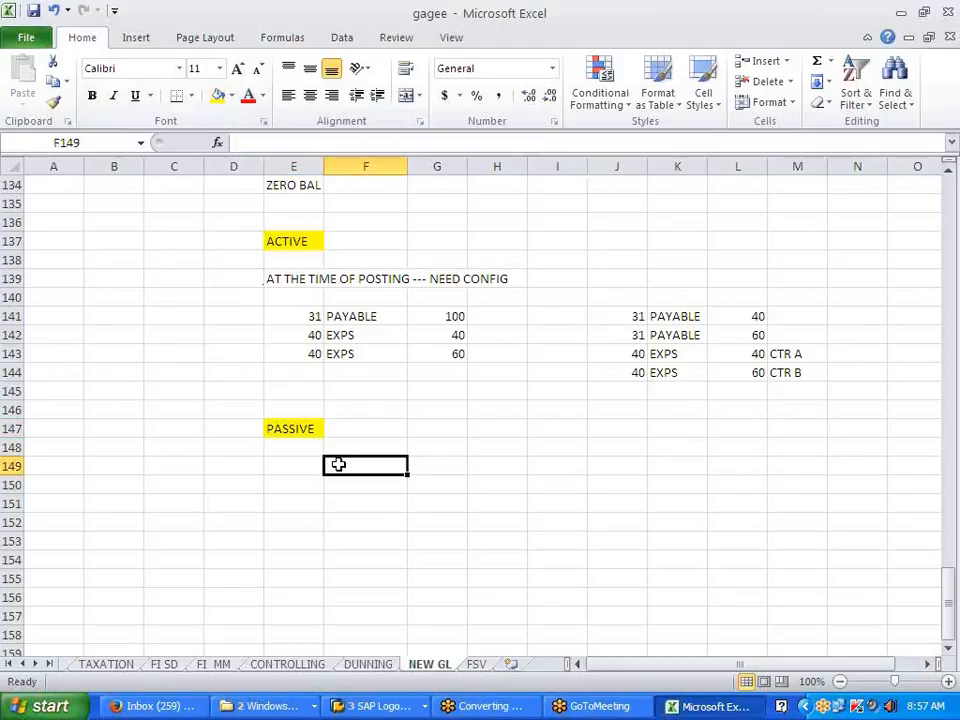
type("25")
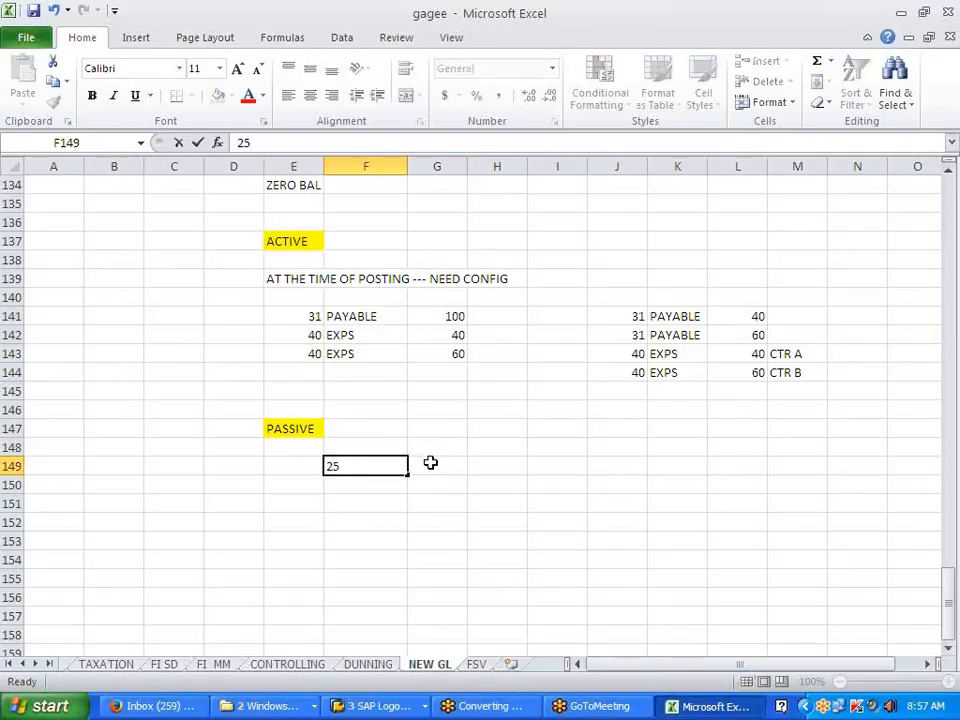
key("Tab")
left_click(375, 471)
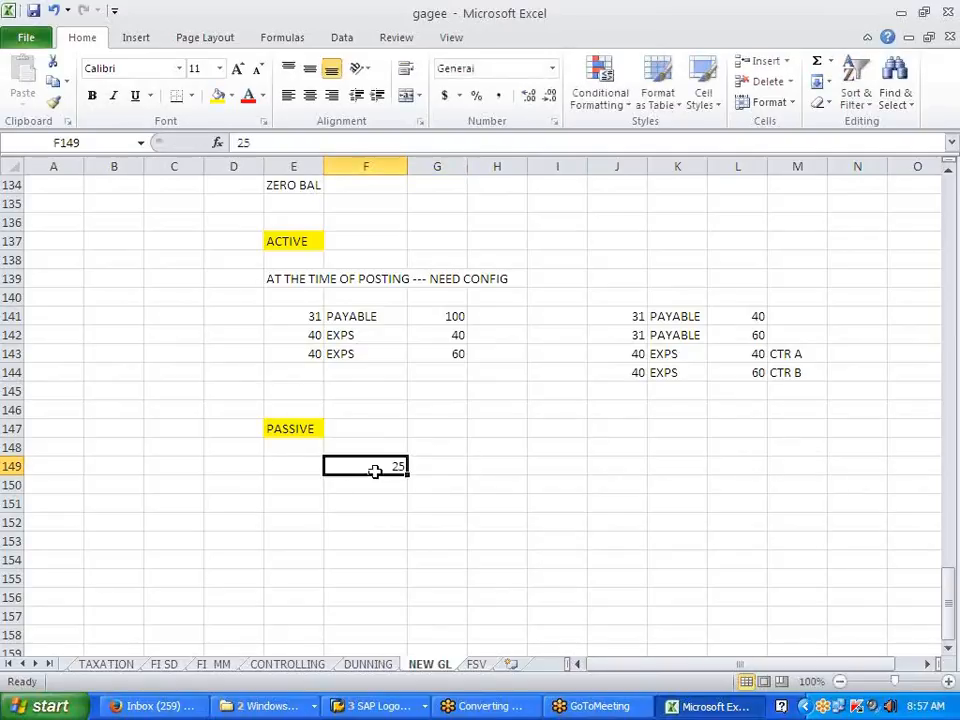
key("Delete")
Step: Enter the first passive example line with 25 in E149 and PAYABLE in F149
left_click(304, 474)
type("25")
left_click(354, 468)
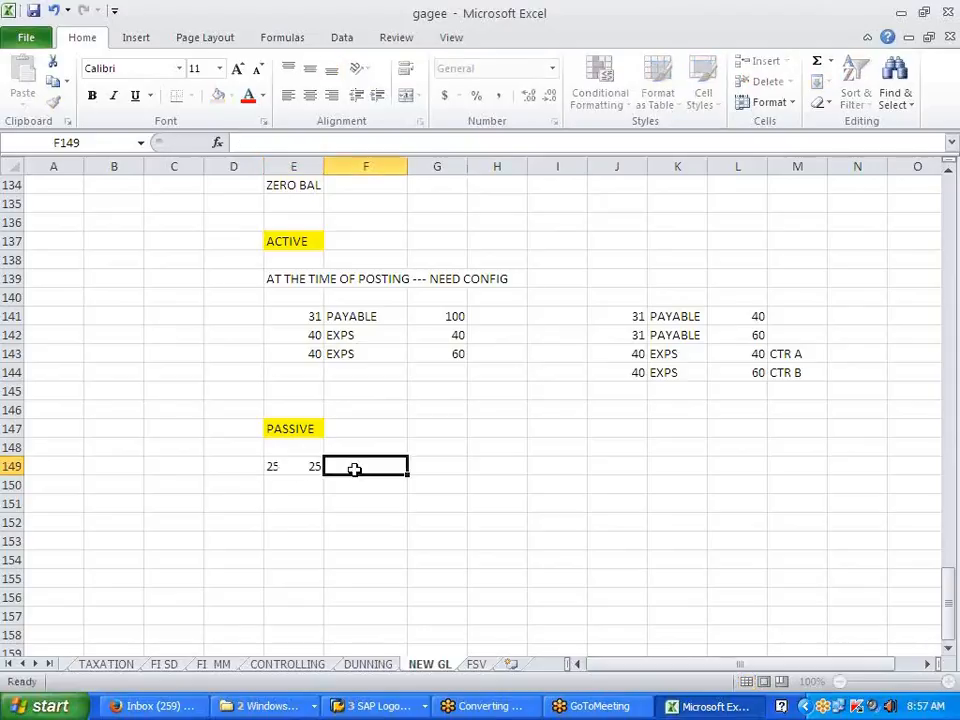
type("PAYABLE")
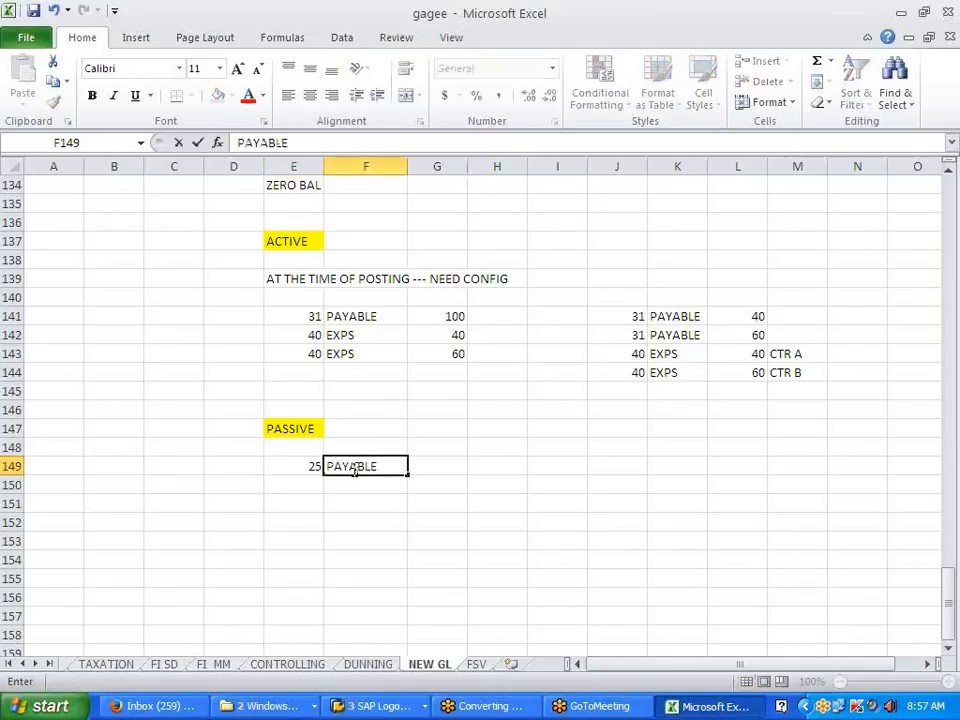
key("Return")
Step: Enter 50 in both E150 and E151 for the next two lines of the passive example
key("Left")
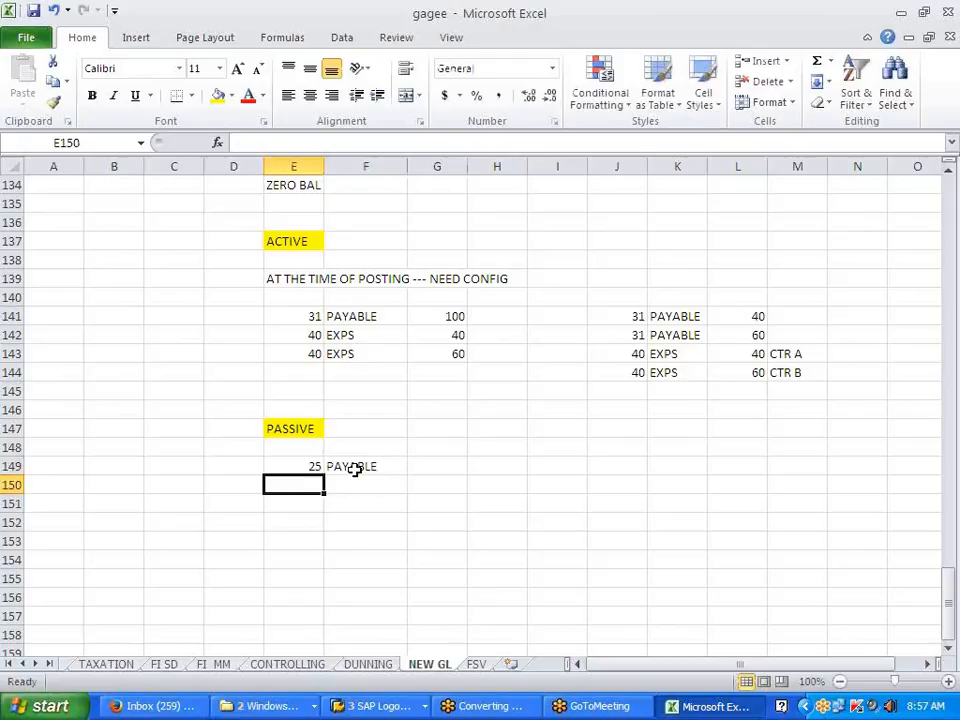
type("50")
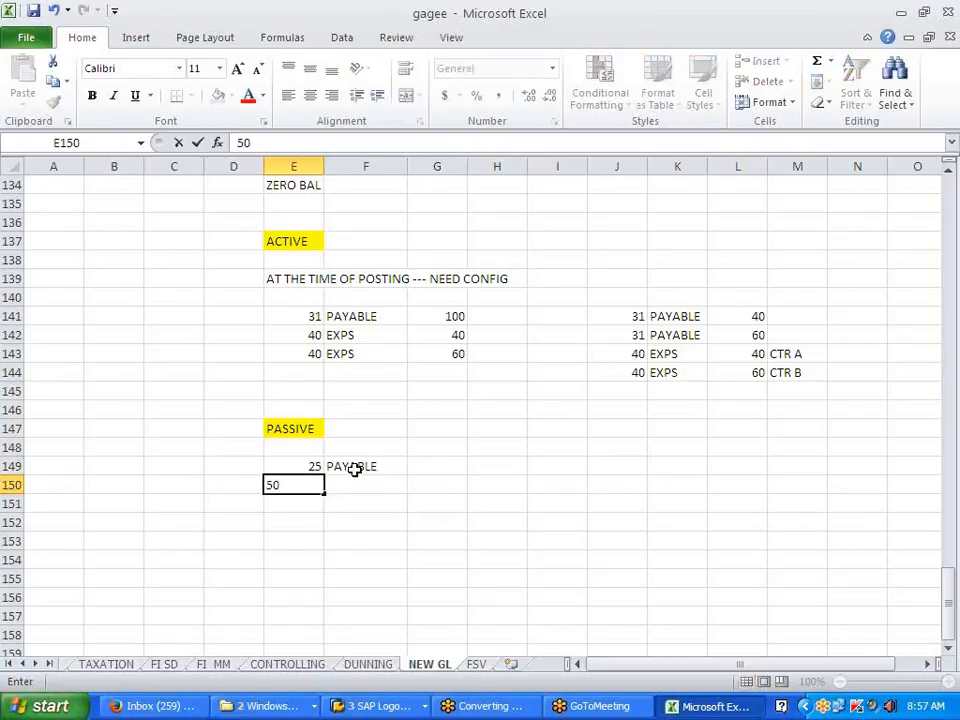
key("Return")
type("50")
Step: Fill in the passive example amounts: 100 in G149, 95 in G150 and 5 in G151
key("Right")
key("Right")
key("Up")
key("Up")
type("100")
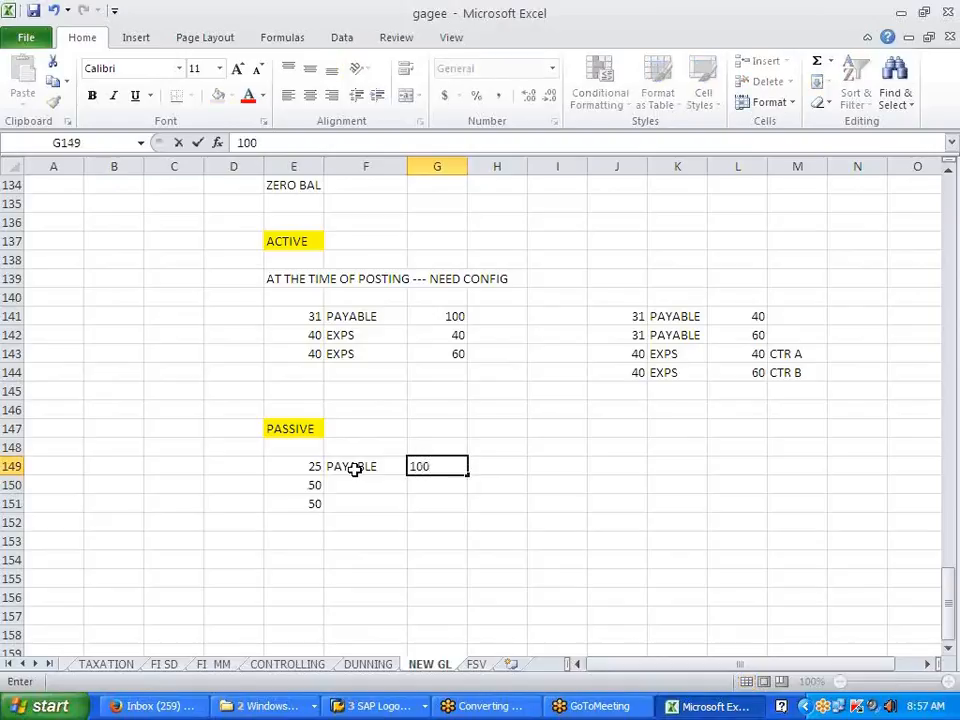
key("Return")
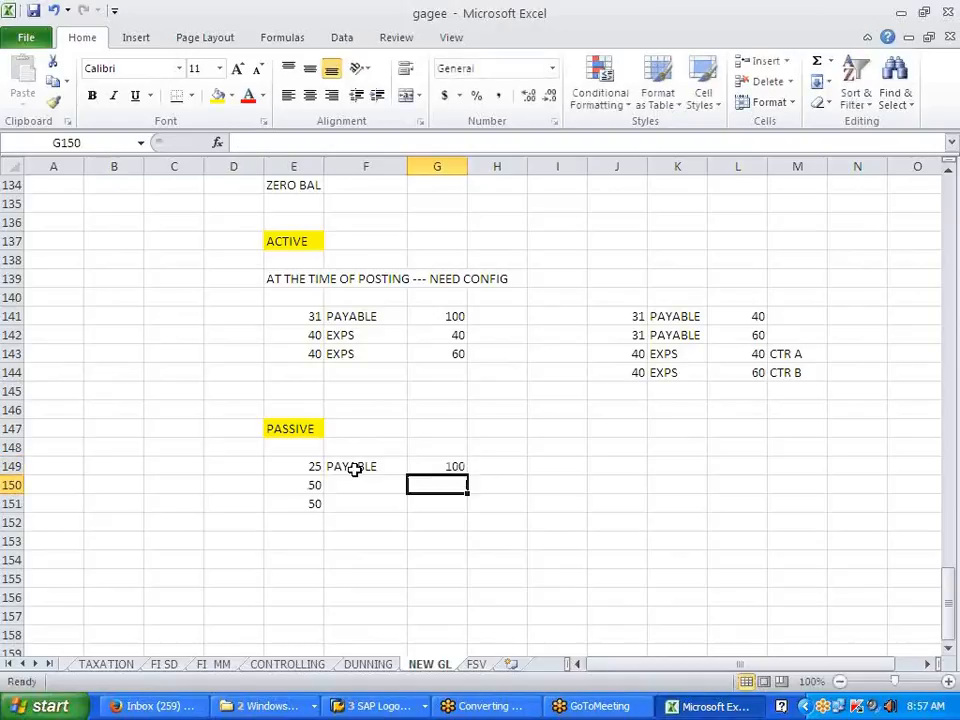
type("5")
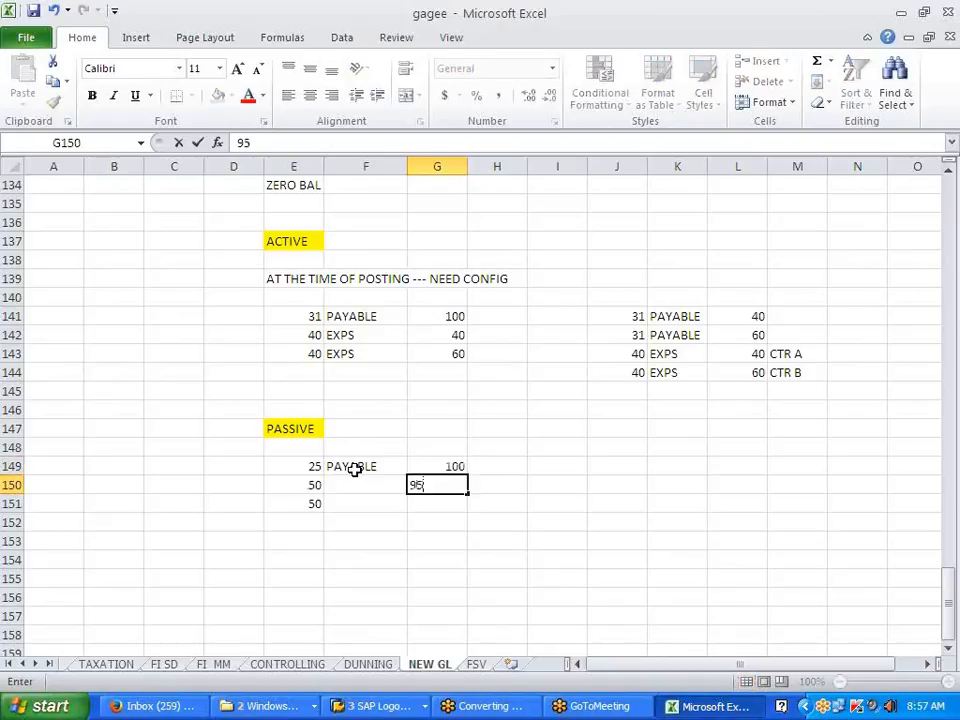
key("Return")
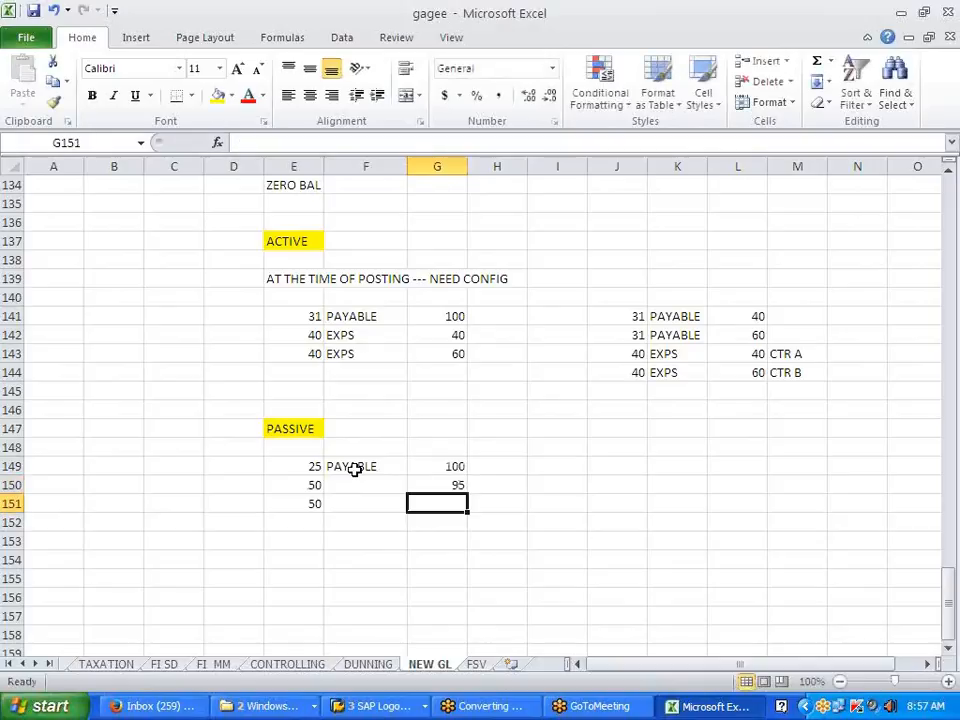
type("5")
Step: Label the two lines under PAYABLE with BANK in F150 and DISCOUNT in F151
key("Left")
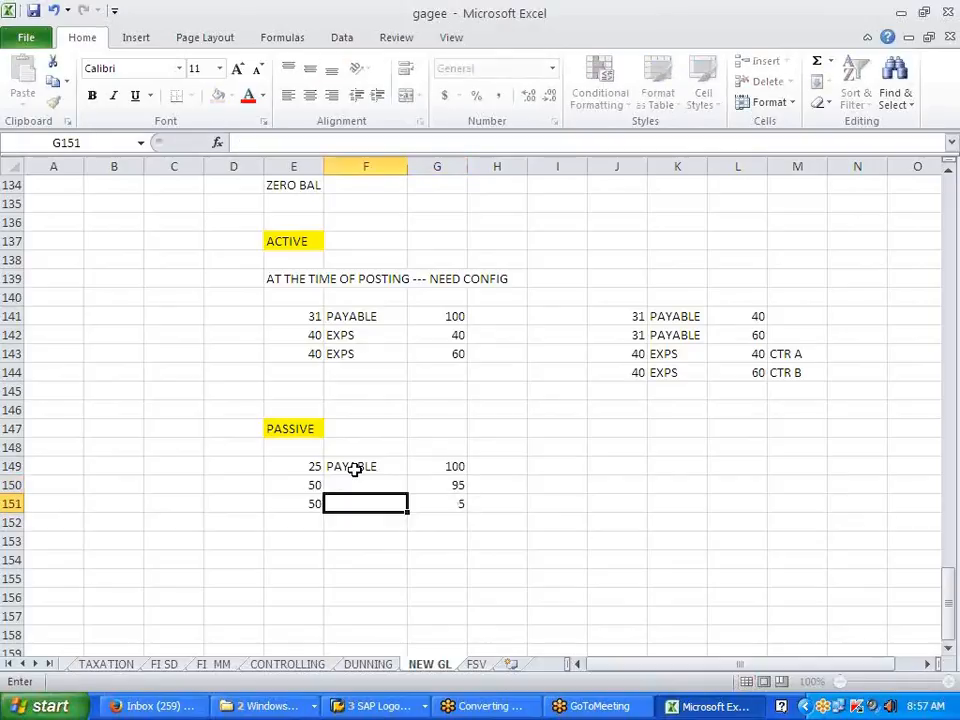
type("DISCU")
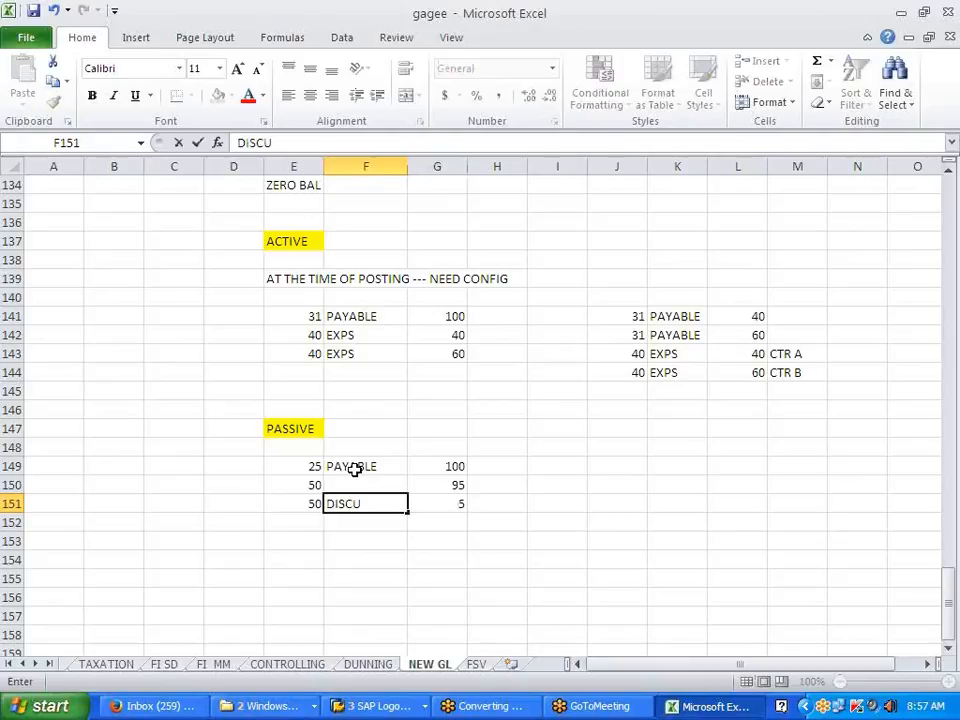
key("BackSpace")
type("OUNT")
key("Up")
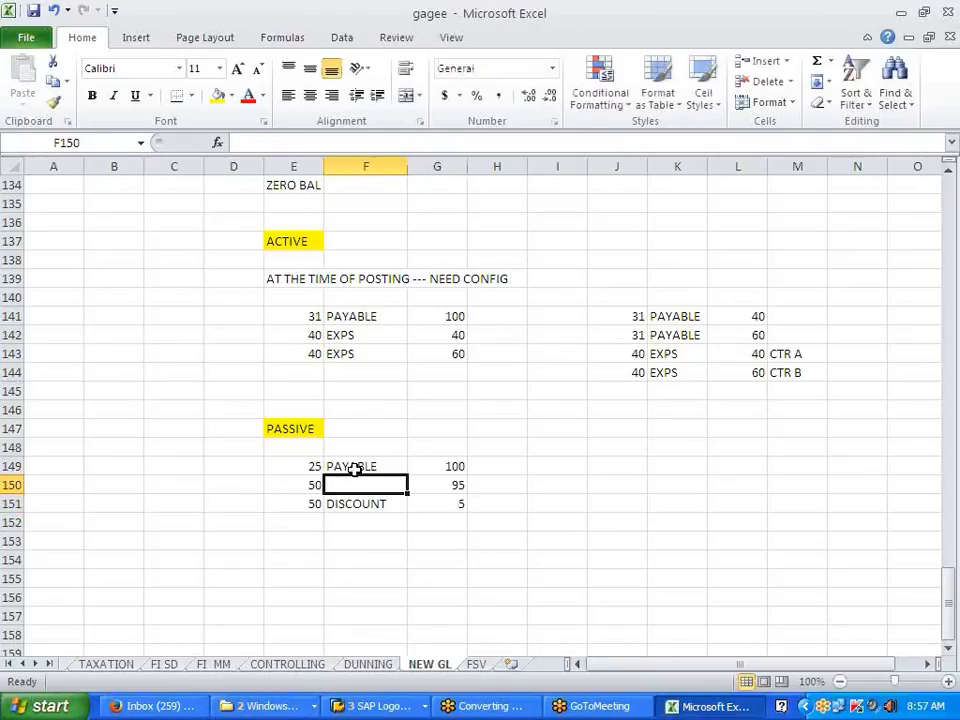
type("BANK")
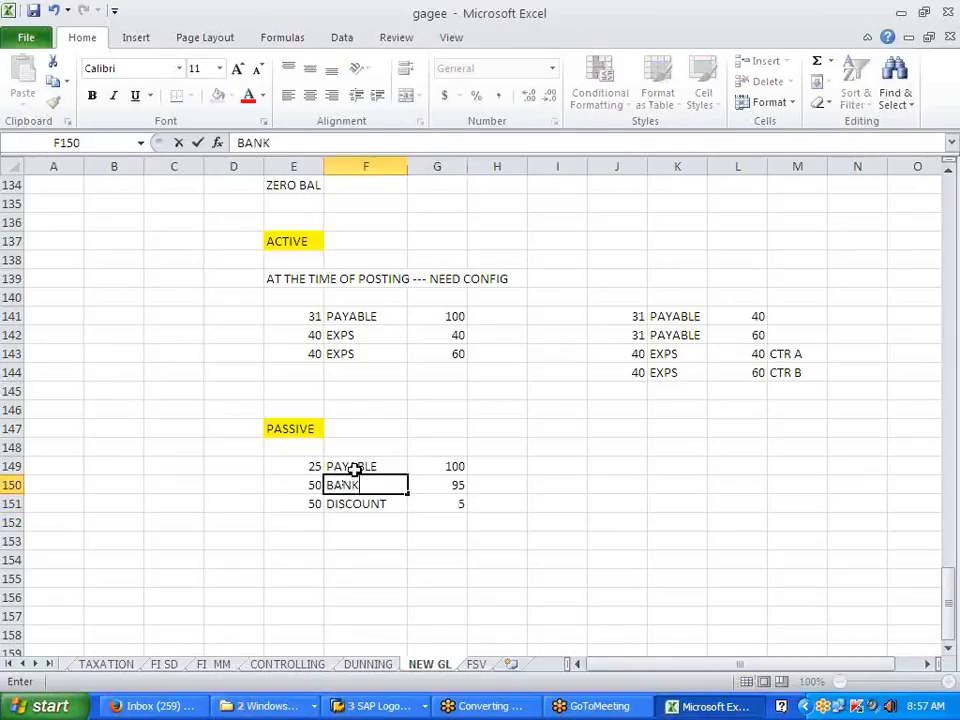
left_click(492, 612)
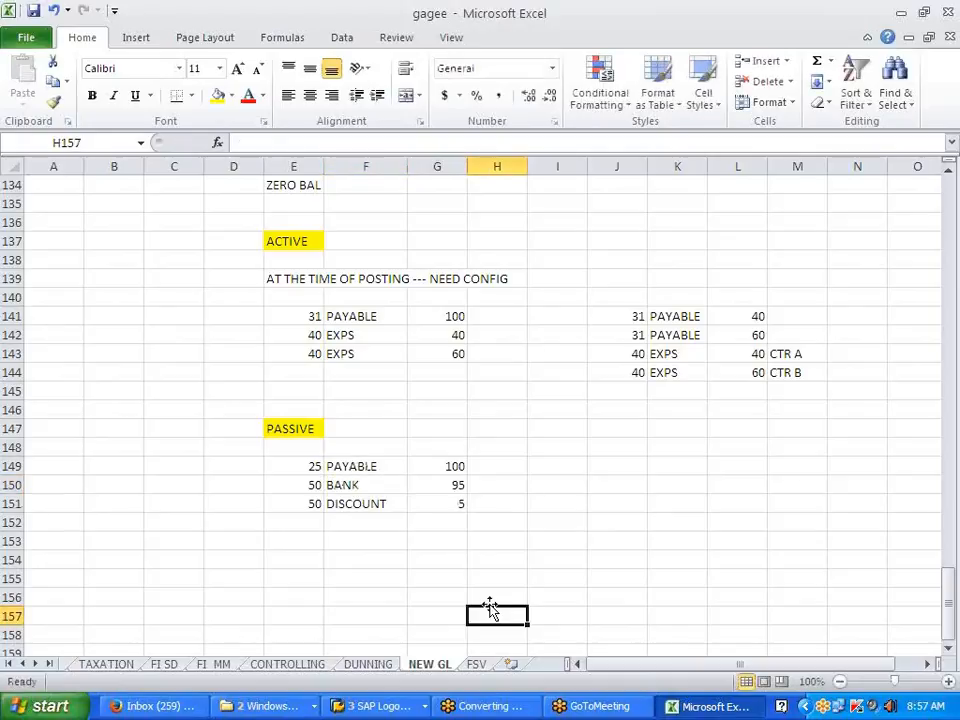
Step: Enter the note NO CONFIG in F147 beside the PASSIVE heading
left_click(652, 464)
left_click(366, 430)
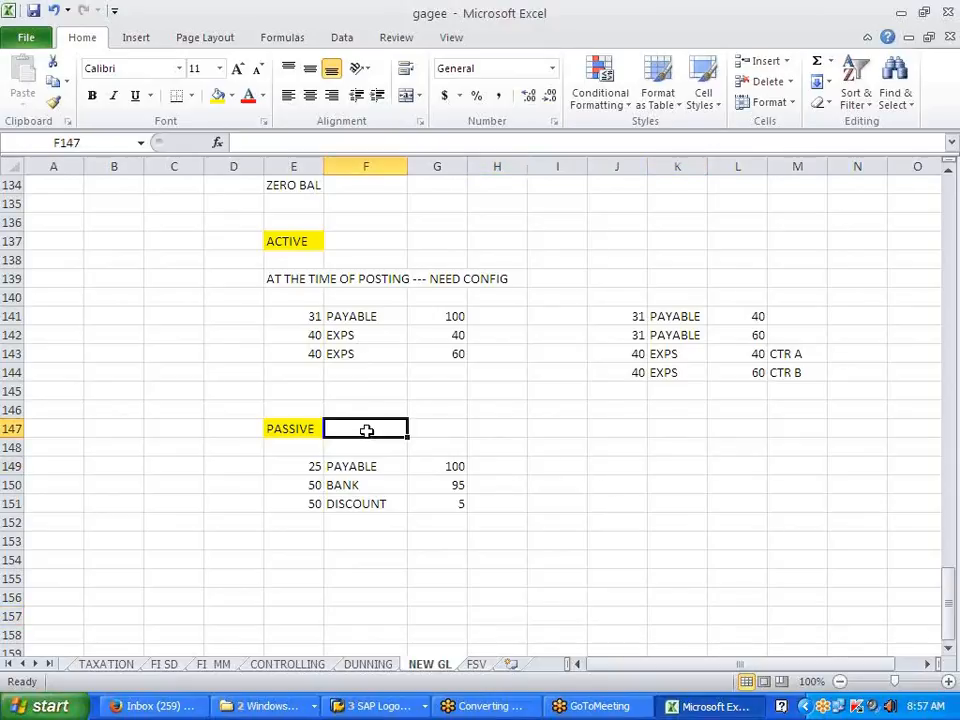
type("NO CONFIG")
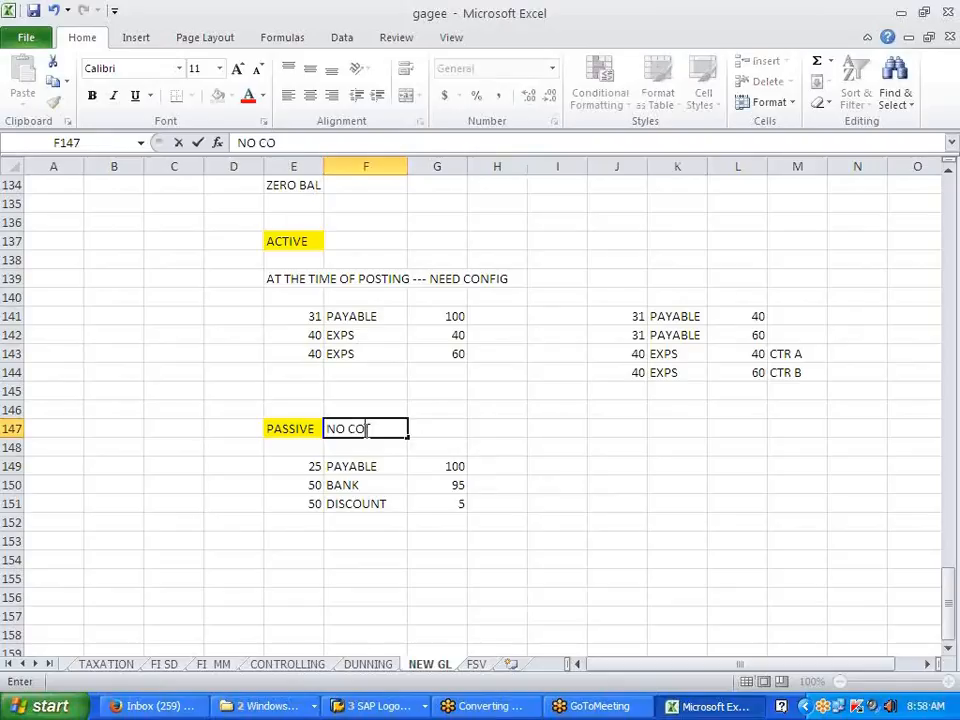
left_click(463, 613)
Step: Start the passive split entry with two 50 BANK lines in J149:K150
left_click(598, 462)
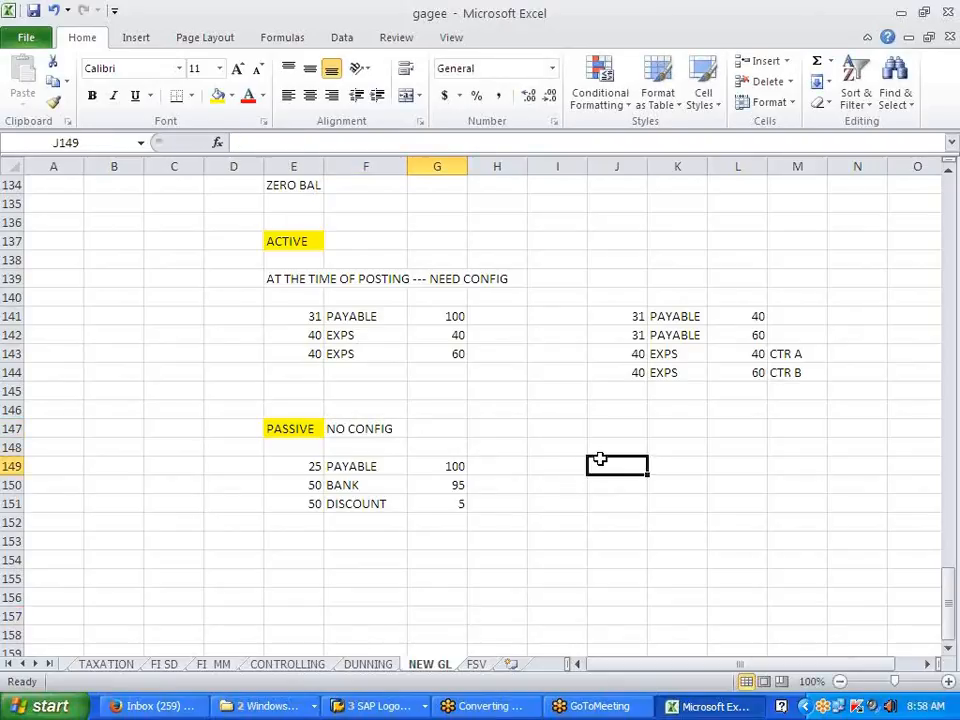
type("50")
key("Tab")
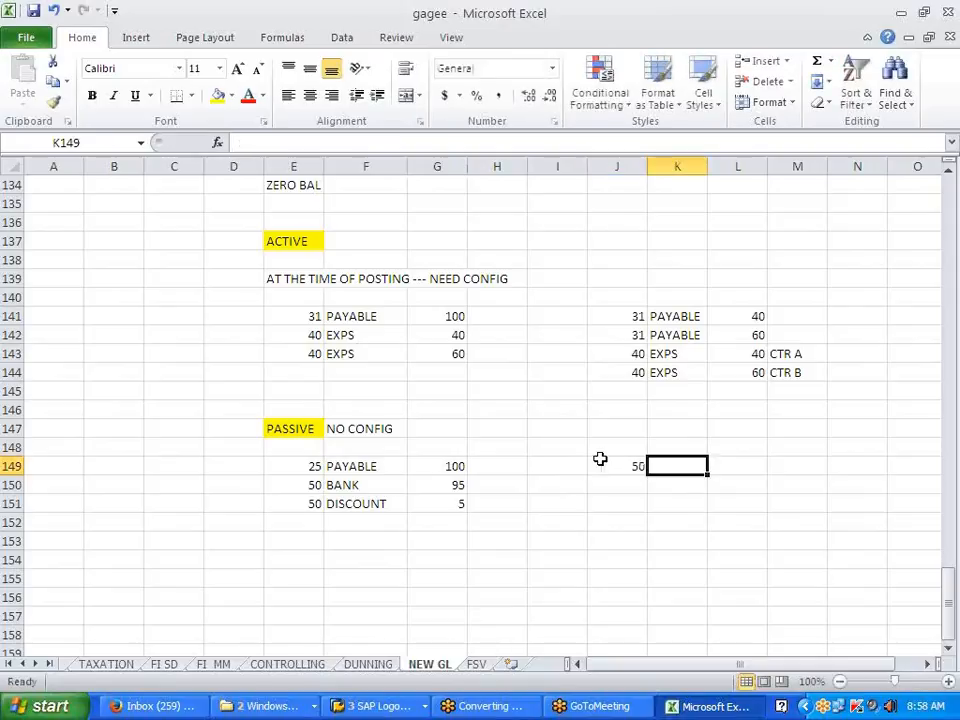
key("Return")
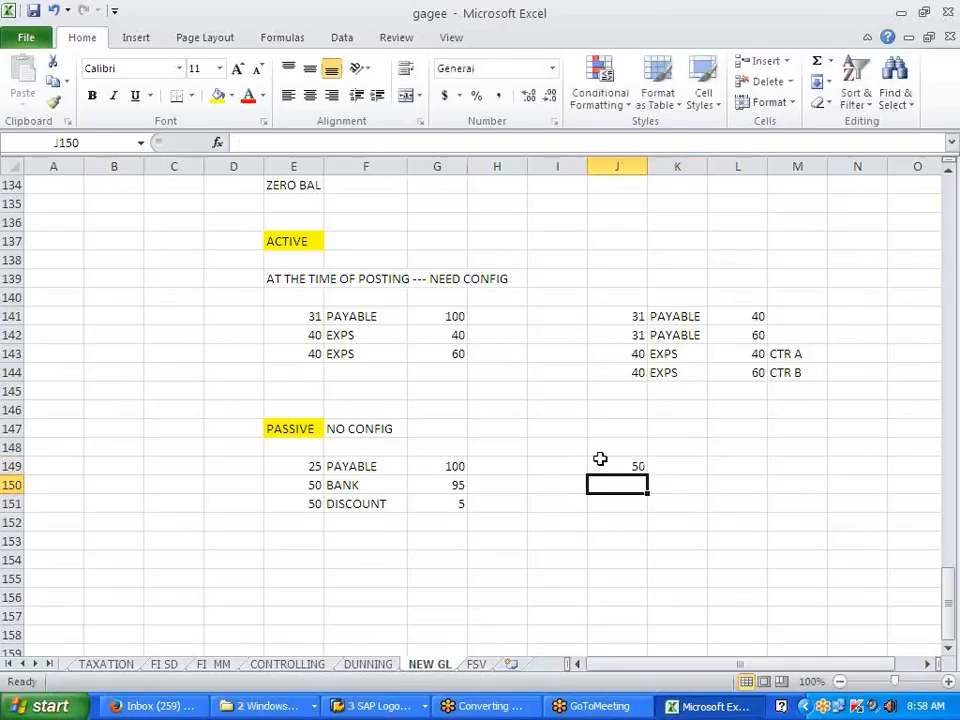
type("50")
key("Tab")
key("Up")
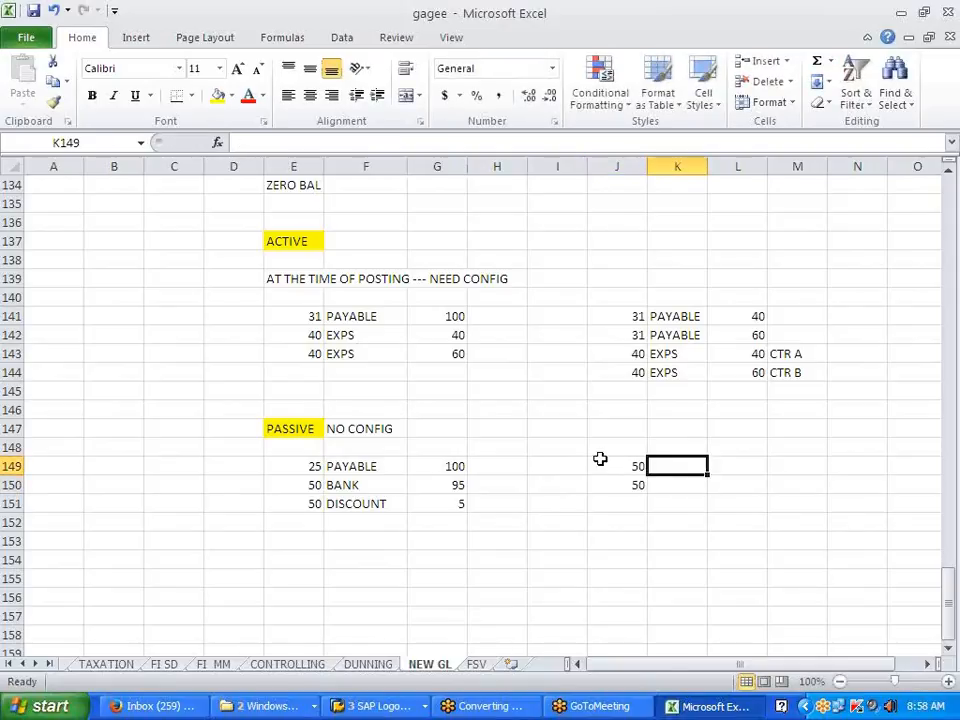
type("BANK")
key("Return")
type("B")
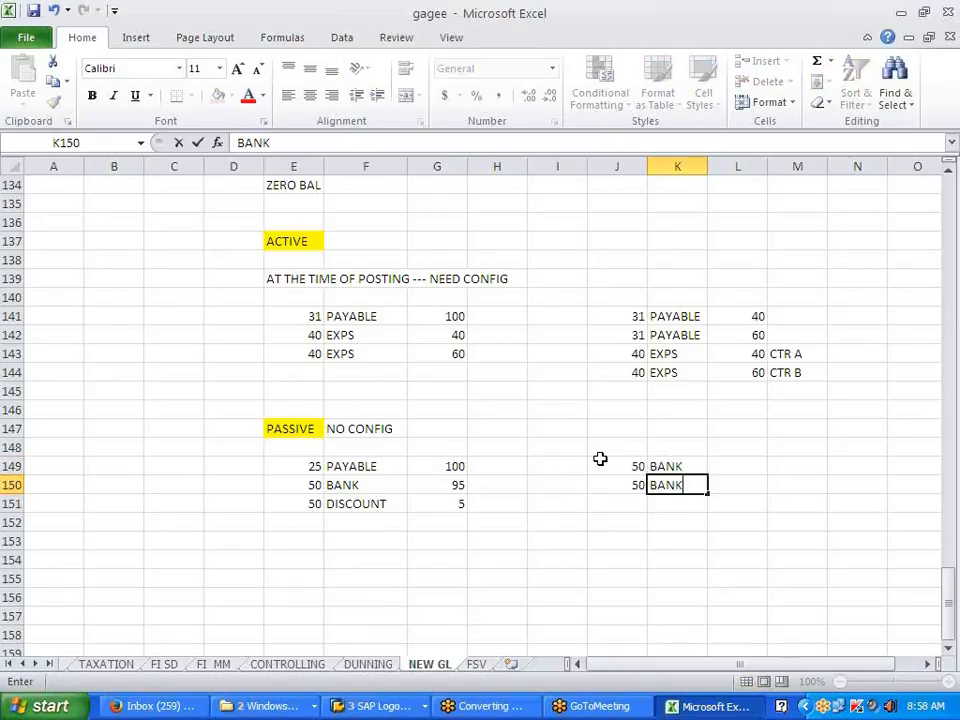
key("Return")
Step: Add two 25 PAYABLE lines to the passive split entry in J151:K152
key("Left")
type("25")
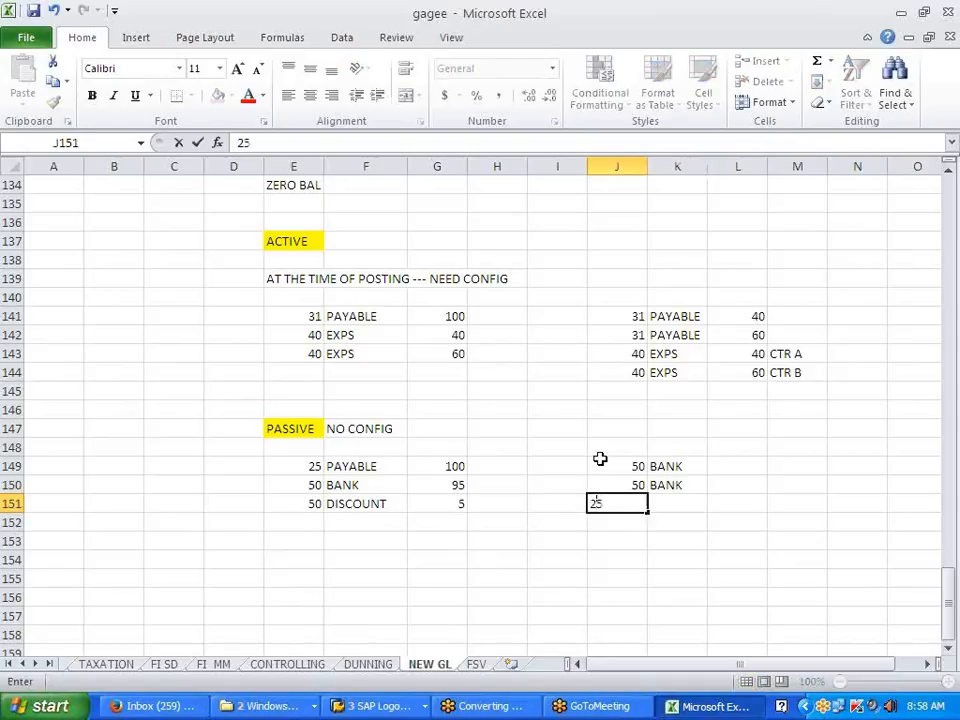
key("Return")
type("25")
key("Tab")
key("Up")
type("PA")
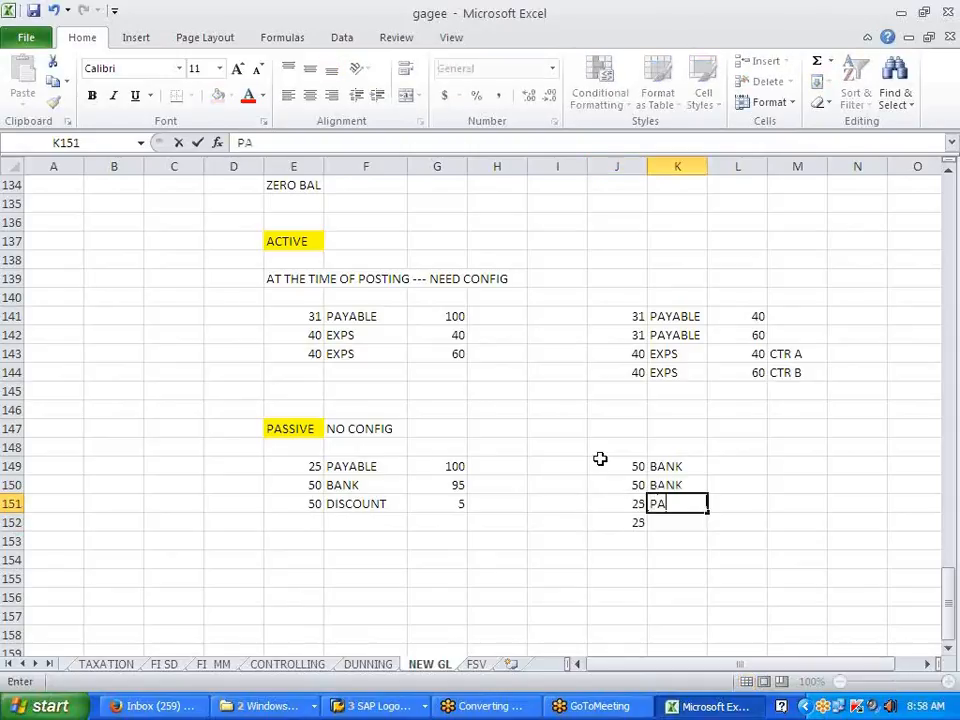
type("YABLE")
key("Return")
type("PAYABLE")
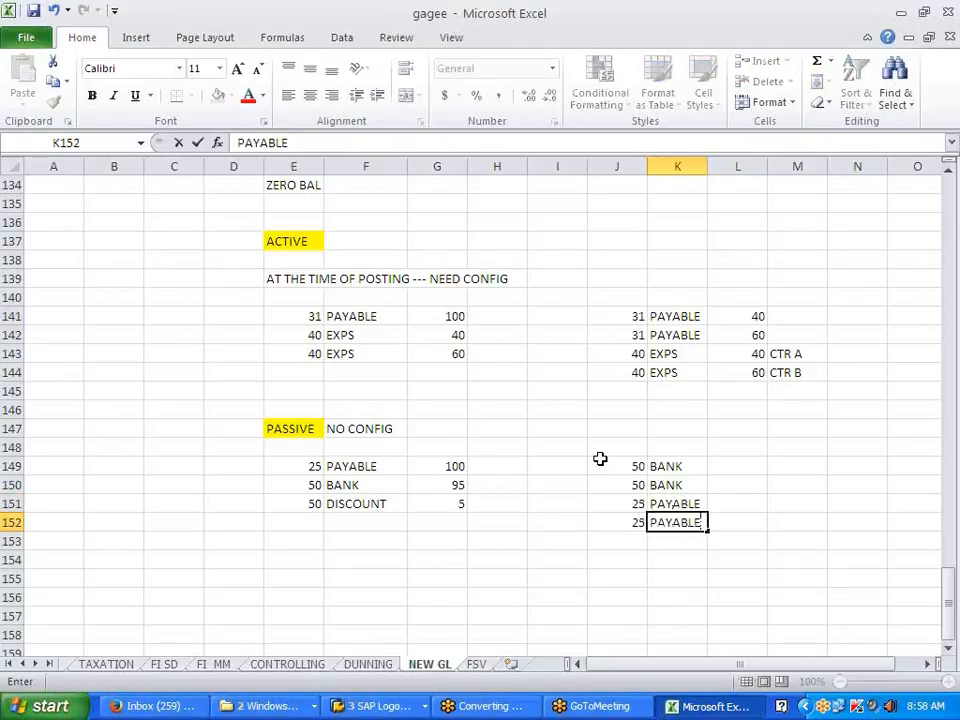
key("Return")
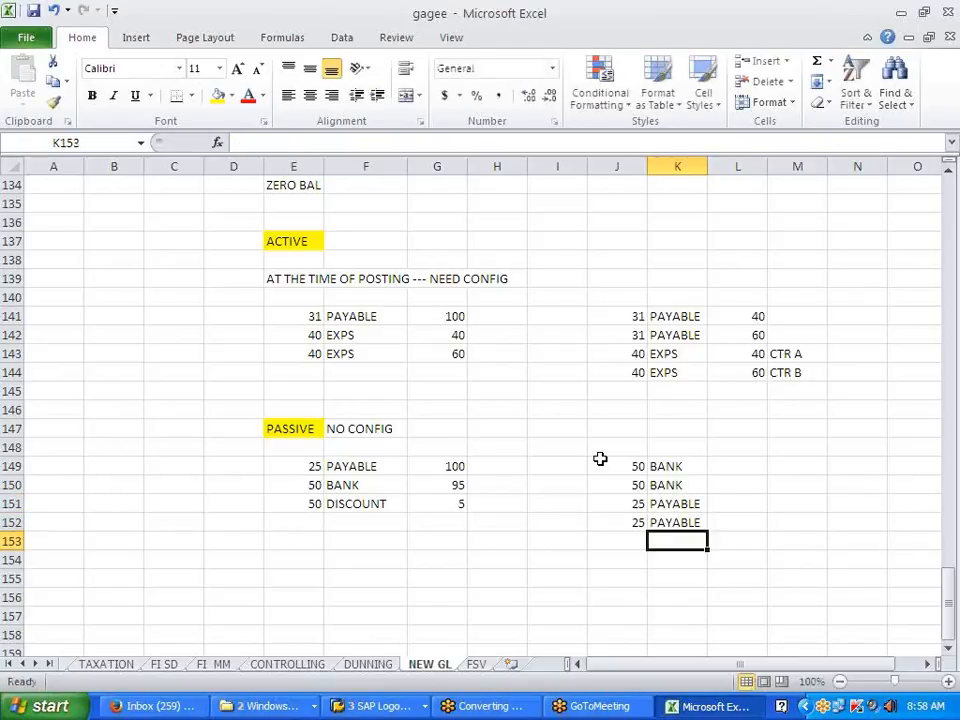
Step: Add two 50 CASH DIST lines in J153:K154 and widen column K to fit the text
key("Left")
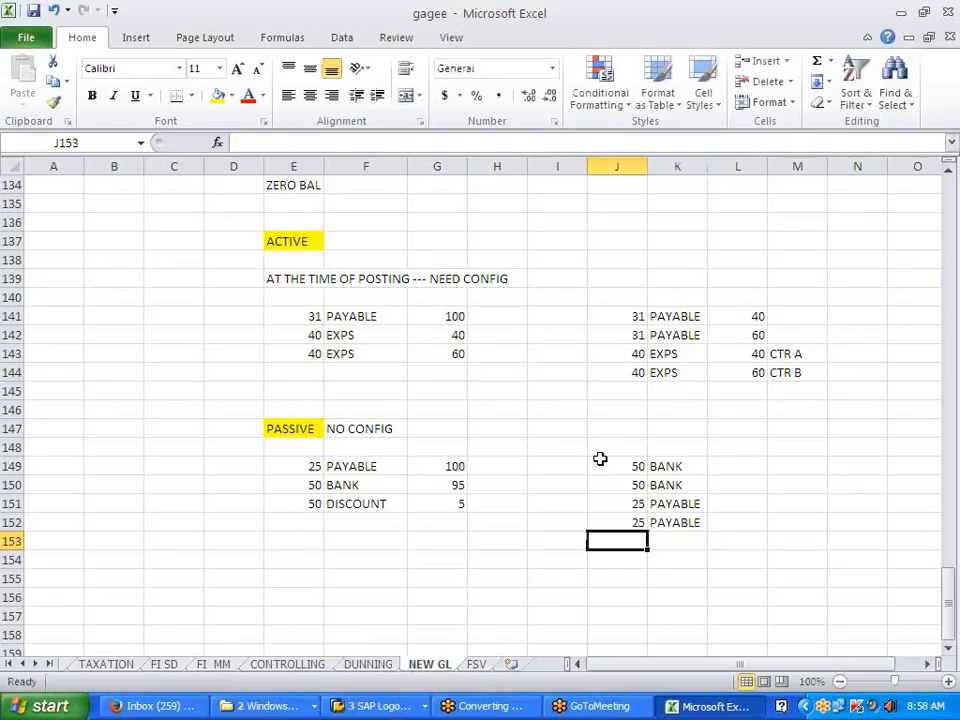
type("50")
key("Return")
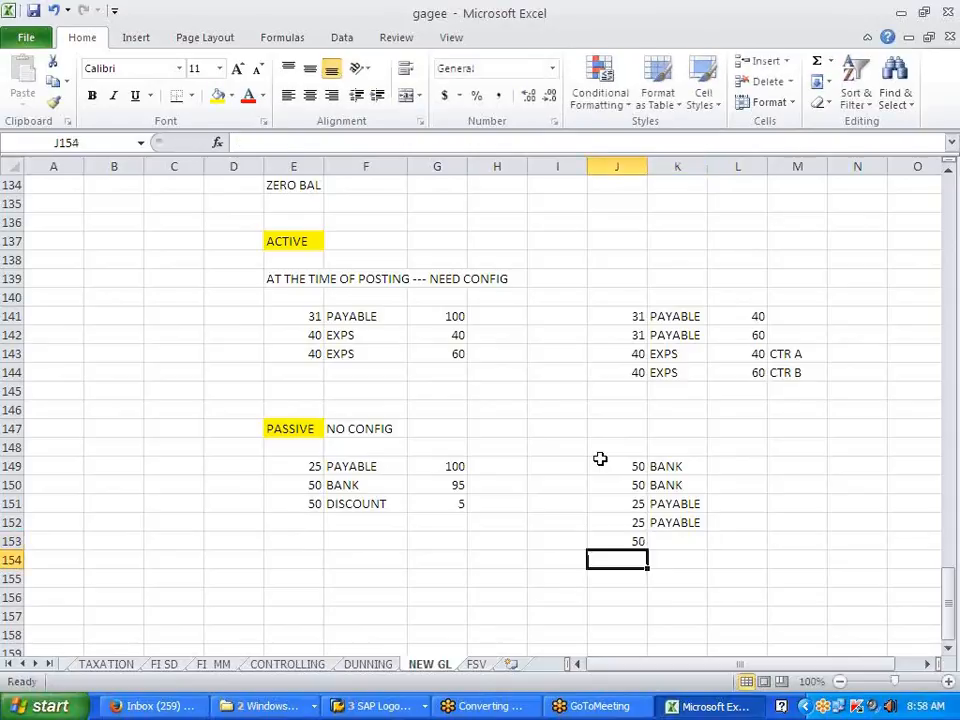
type("50")
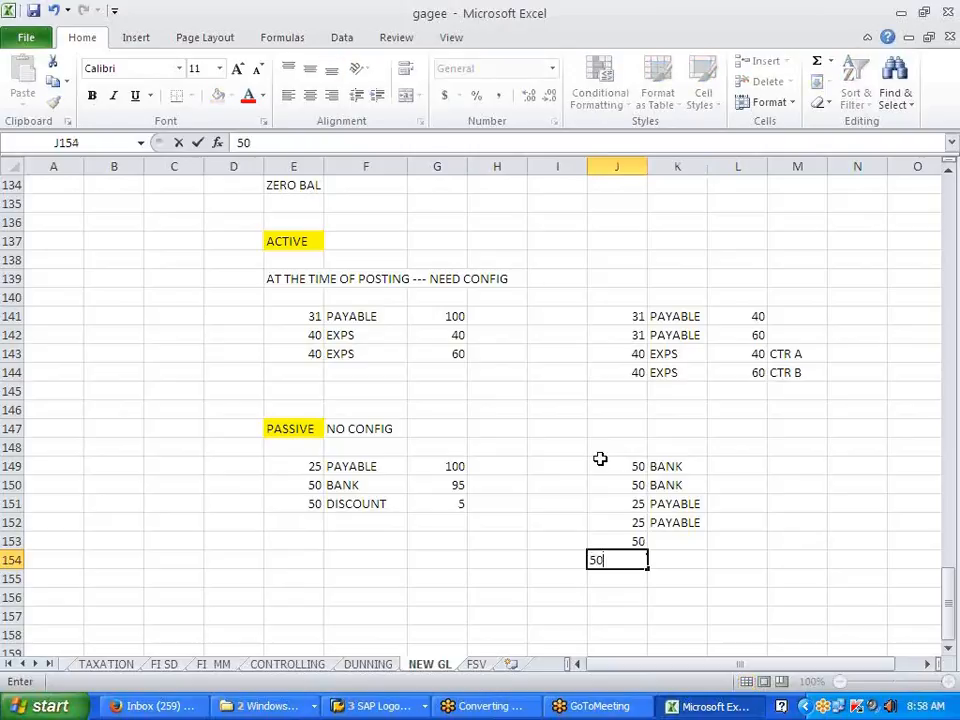
key("Tab")
key("Up")
type("C")
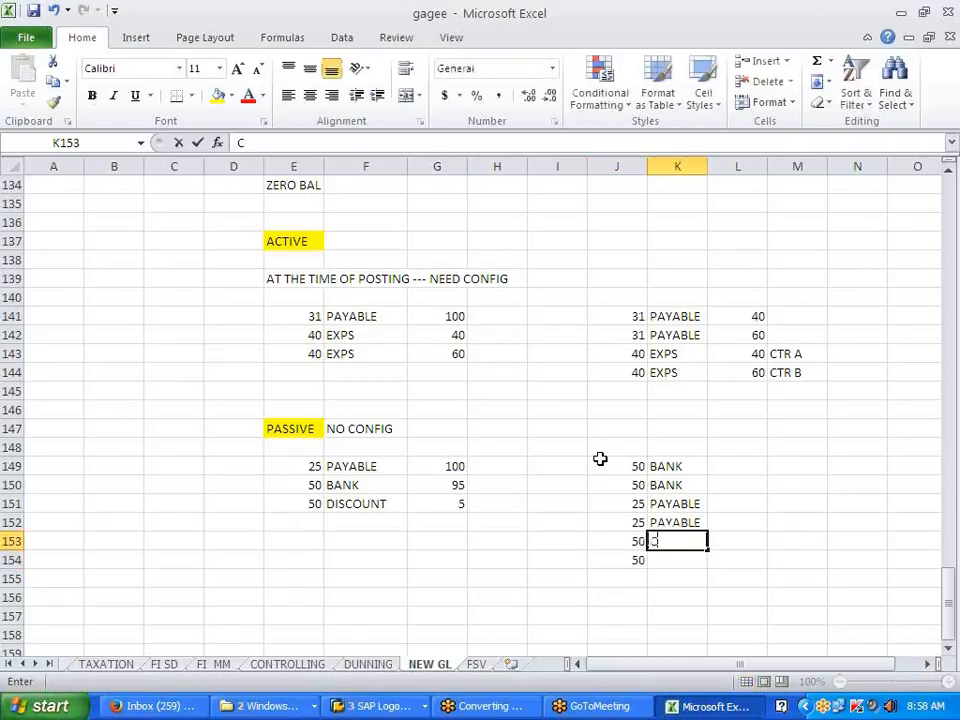
type("ASH DIS")
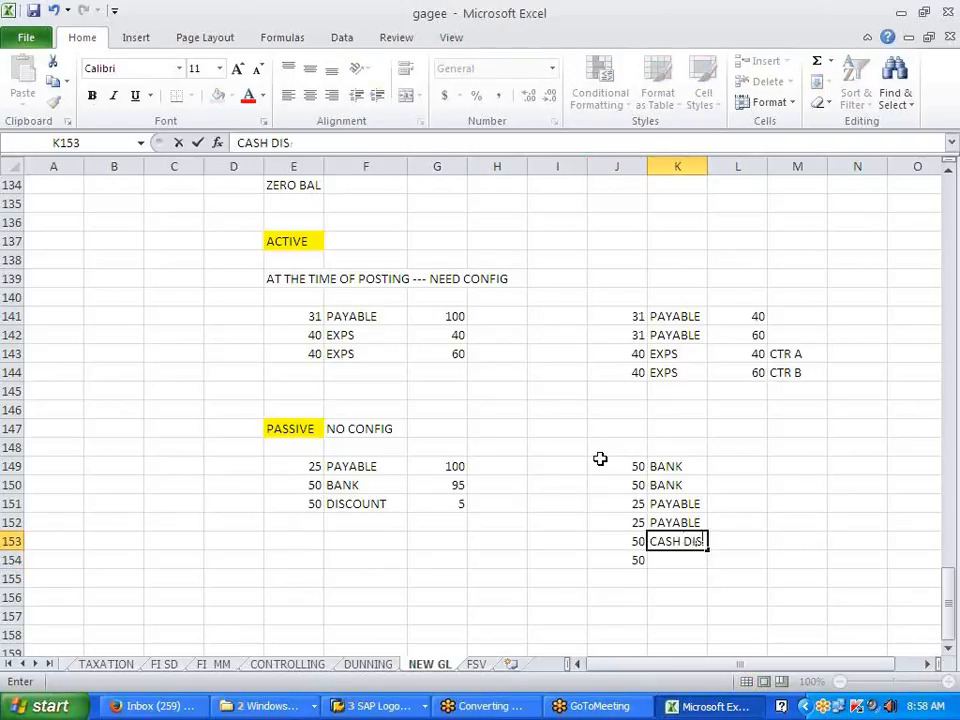
type("T")
key("Return")
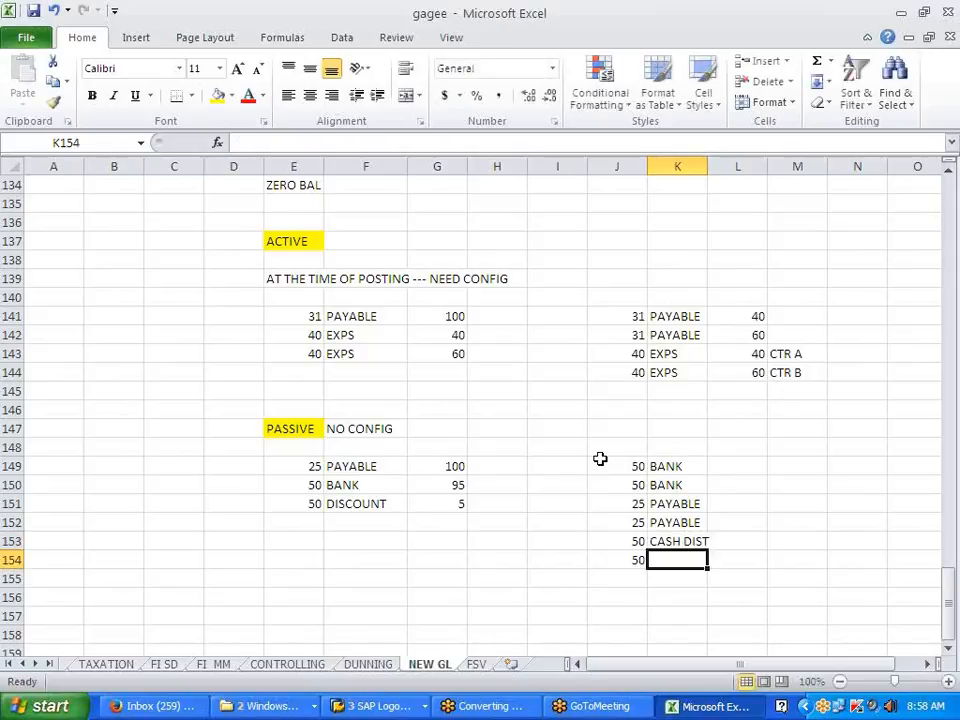
type("C")
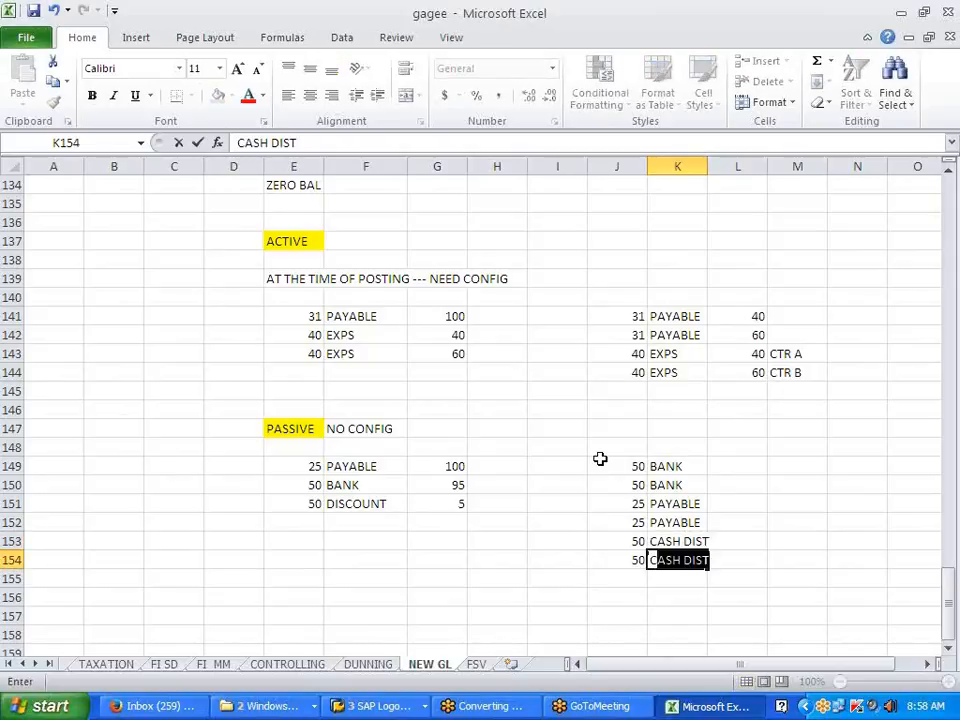
key("Return")
left_click_drag(706, 165, 724, 165)
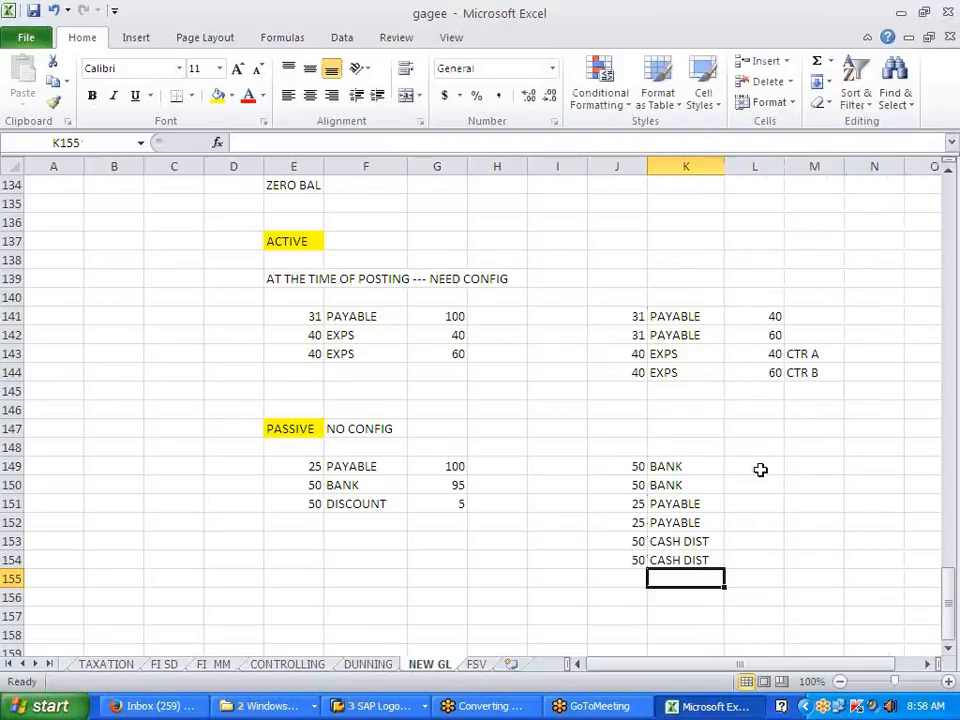
Step: Enter the amounts 2 and 3 for the two CASH DIST lines in L153:L154
left_click(750, 541)
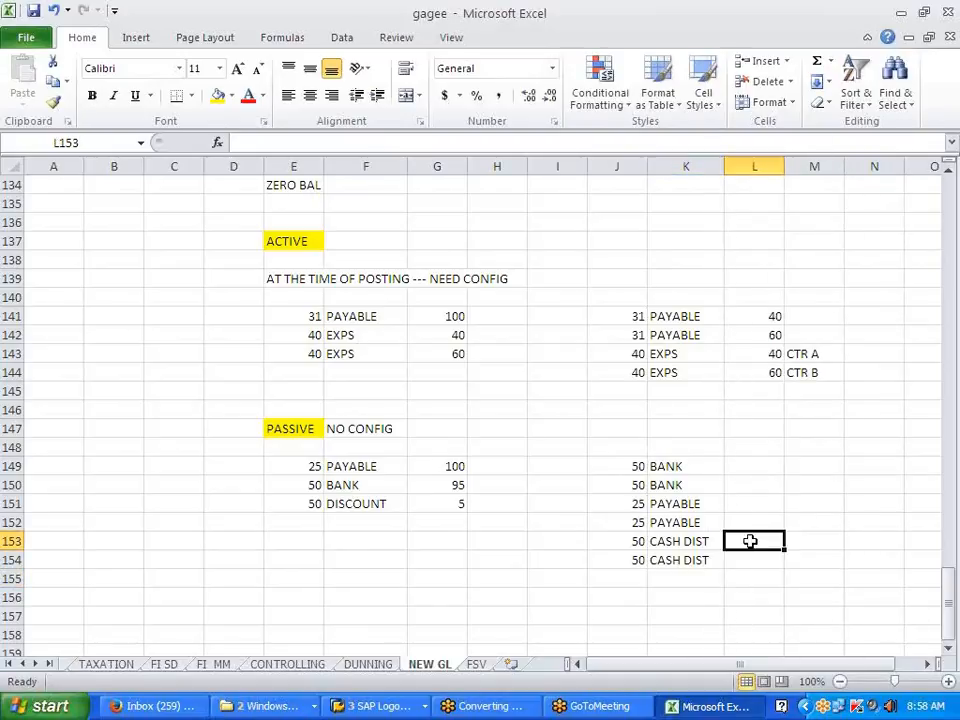
type("2")
key("Return")
type("3")
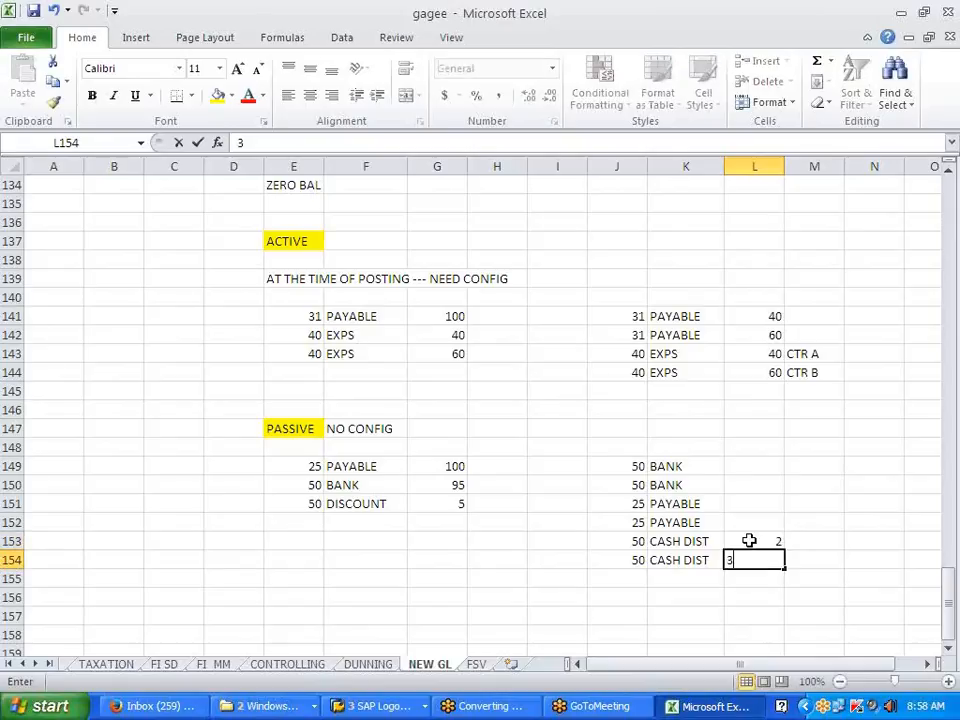
left_click(851, 583)
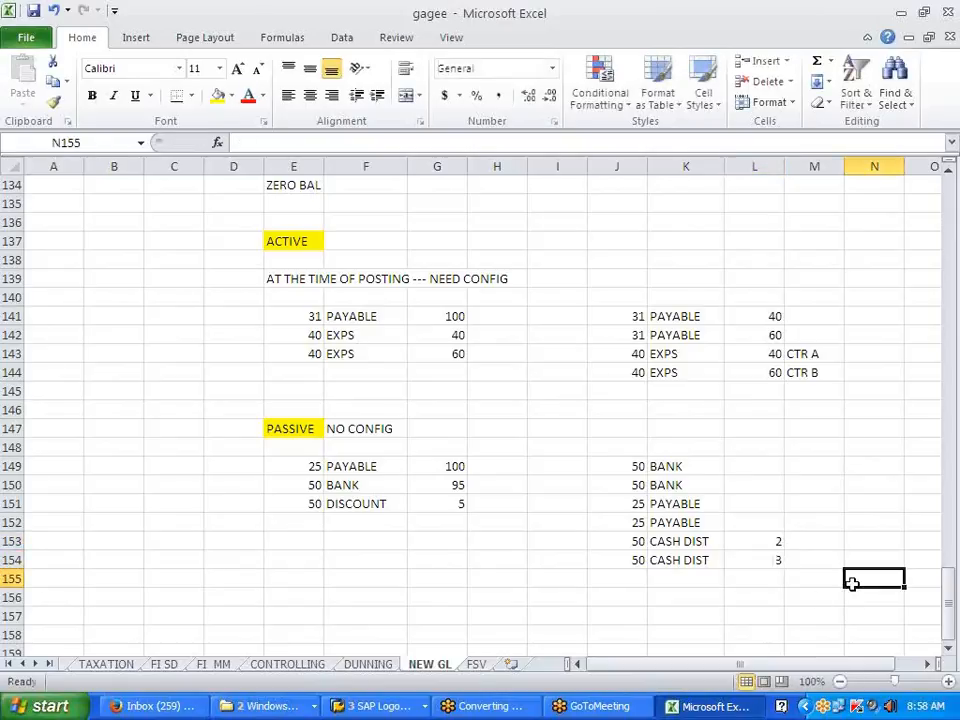
Step: Enter the amounts 40 and 60 for the two passive PAYABLE lines in L151:L152
left_click(748, 522)
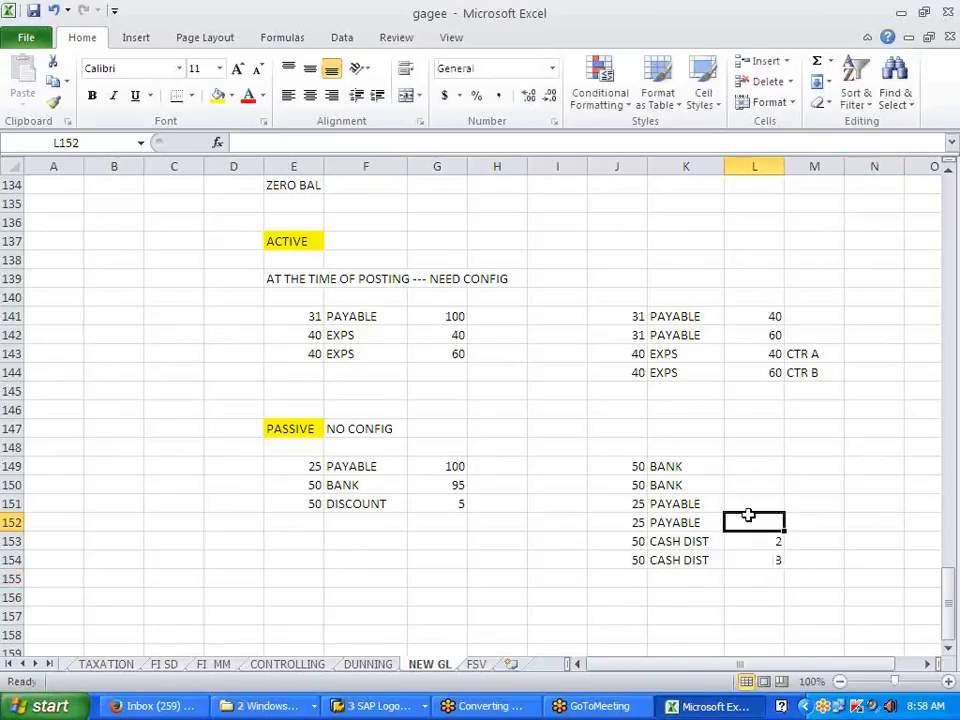
left_click(748, 504)
type("40")
key("Return")
type("60")
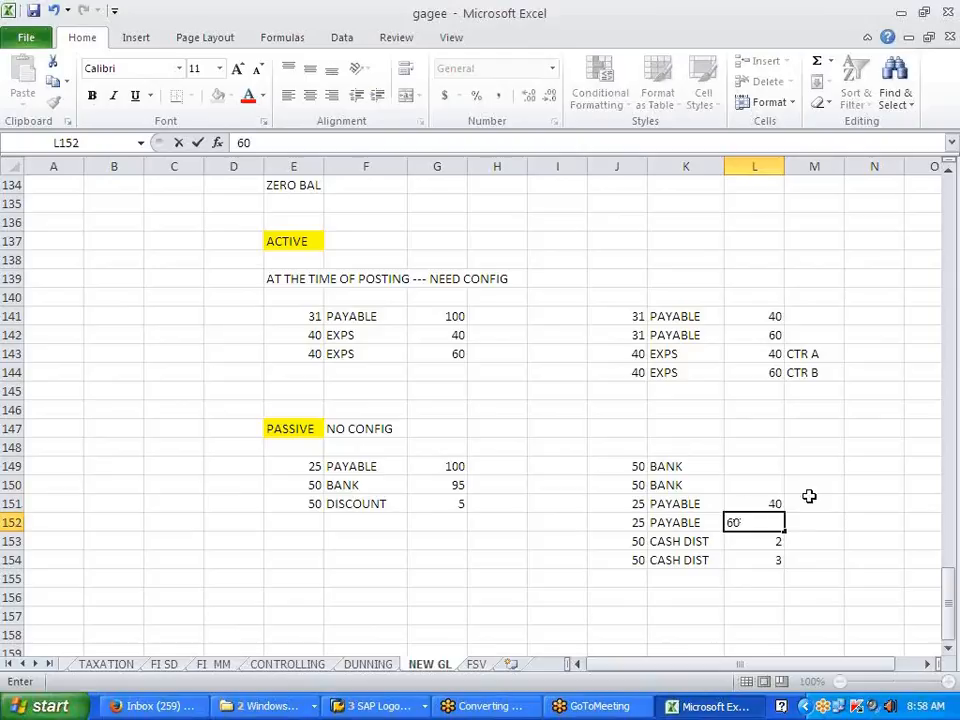
left_click_drag(883, 574, 888, 598)
Step: Enter the amounts 38 and 57 for the two BANK lines in L149:L150
left_click(762, 465)
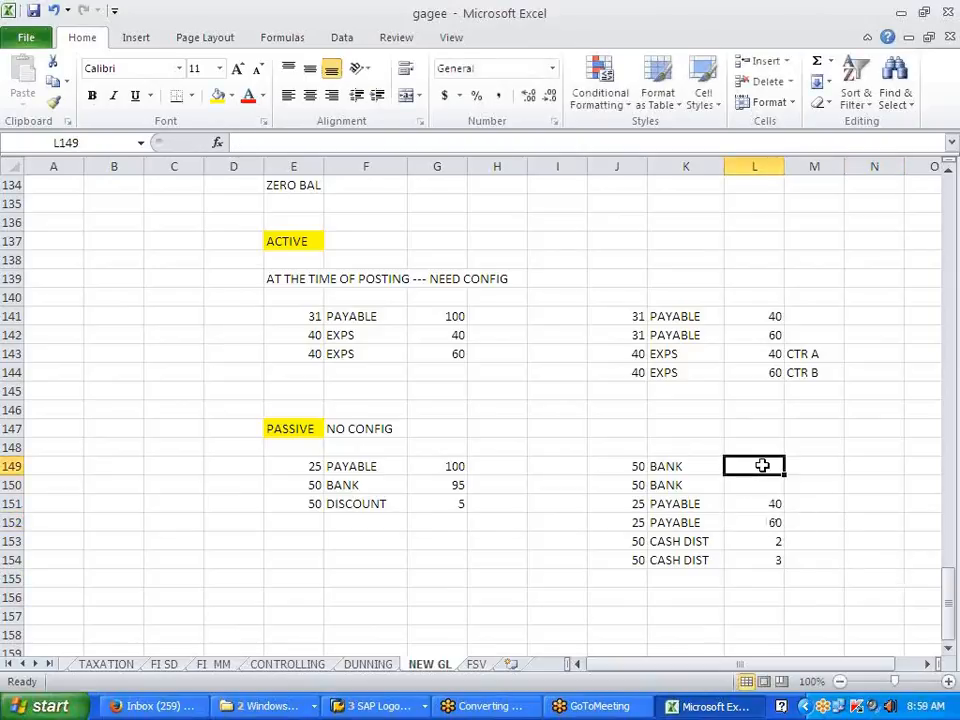
type("38")
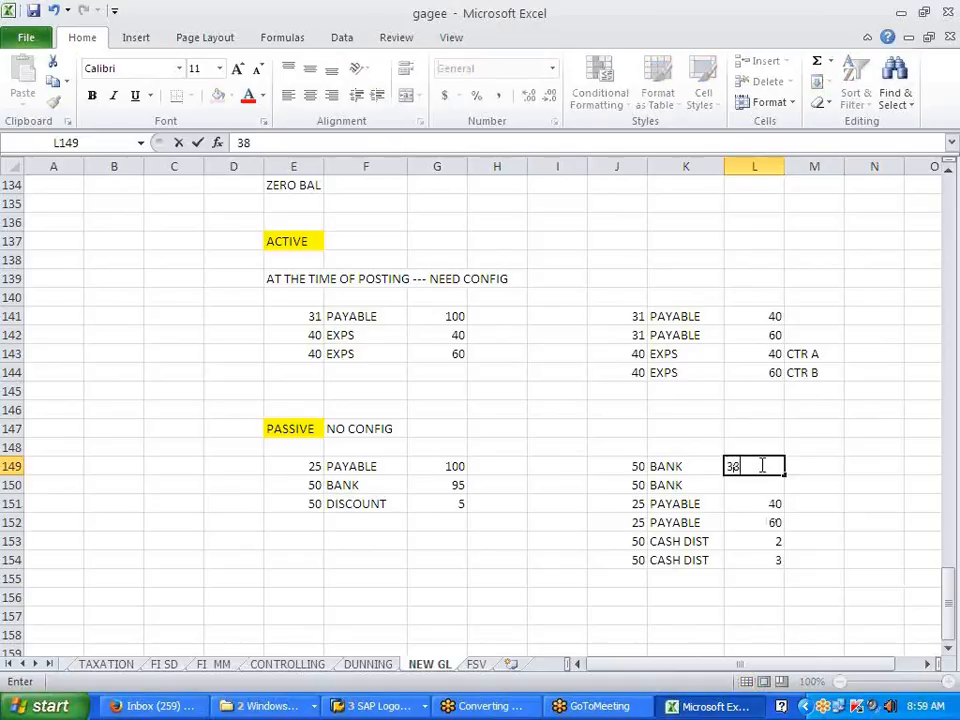
key("Return")
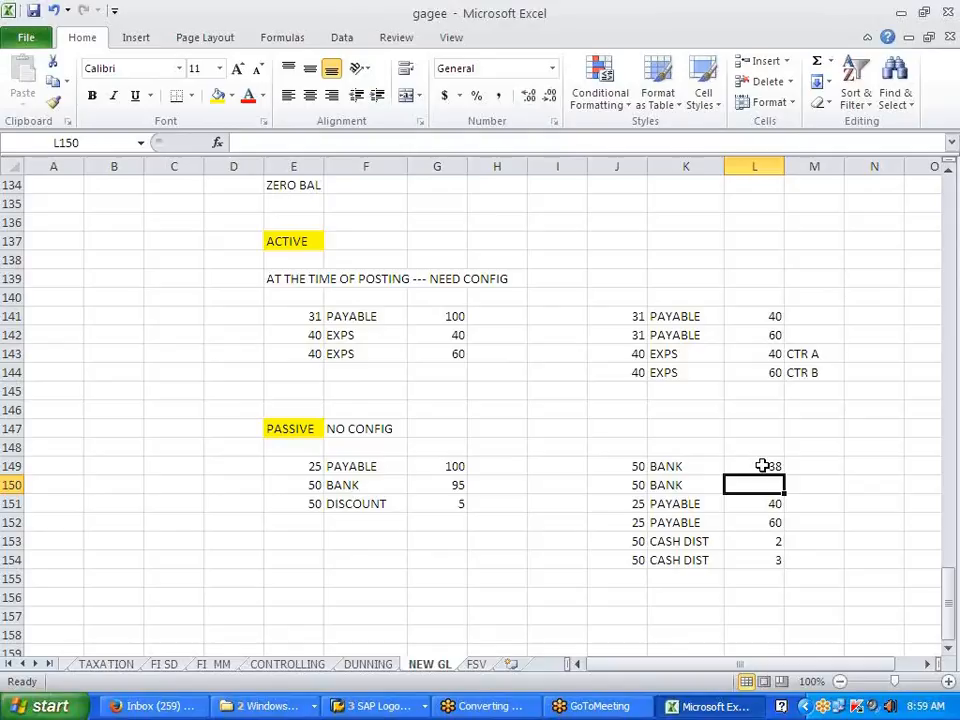
type("57")
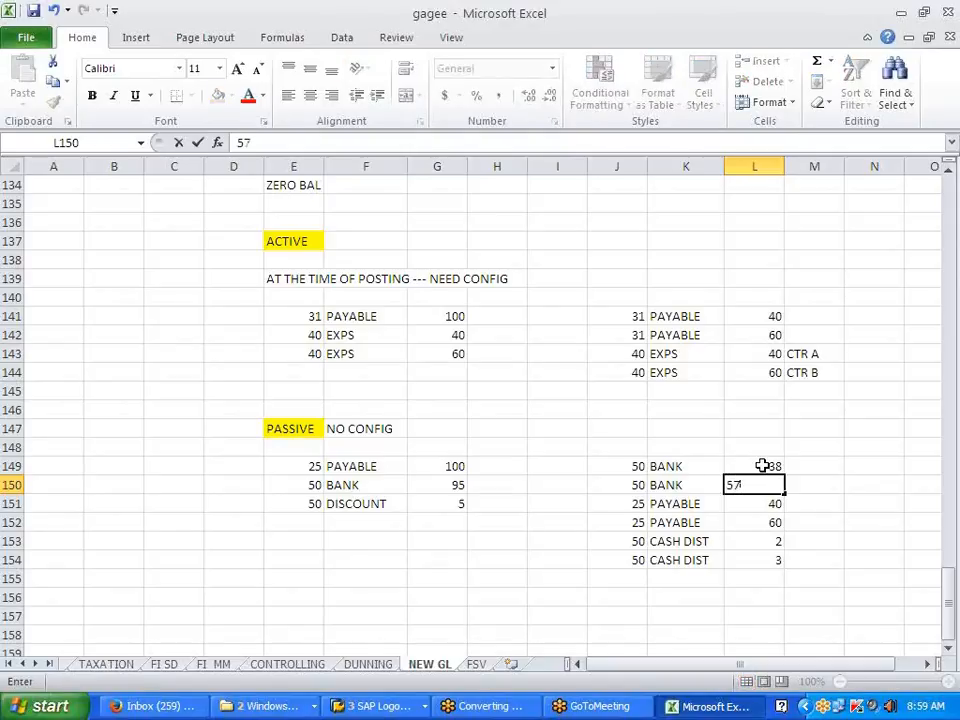
left_click(838, 484)
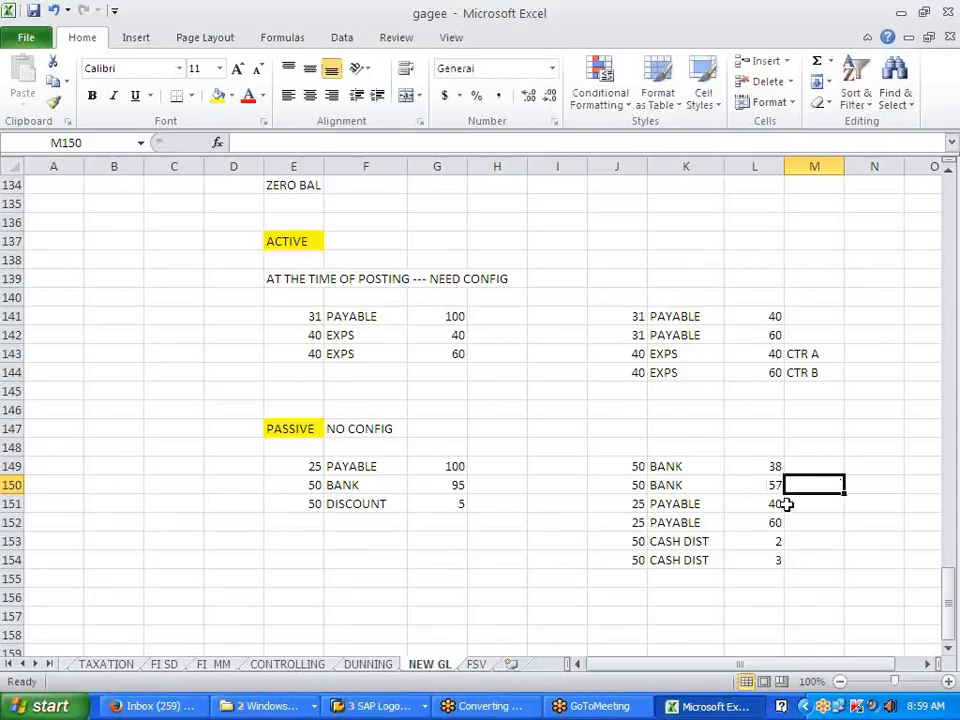
Step: Review the passive split lines in J149:L154 and compare them with the active PAYABLE line and its split in rows 141 and 142
left_click(769, 540)
left_click(767, 558)
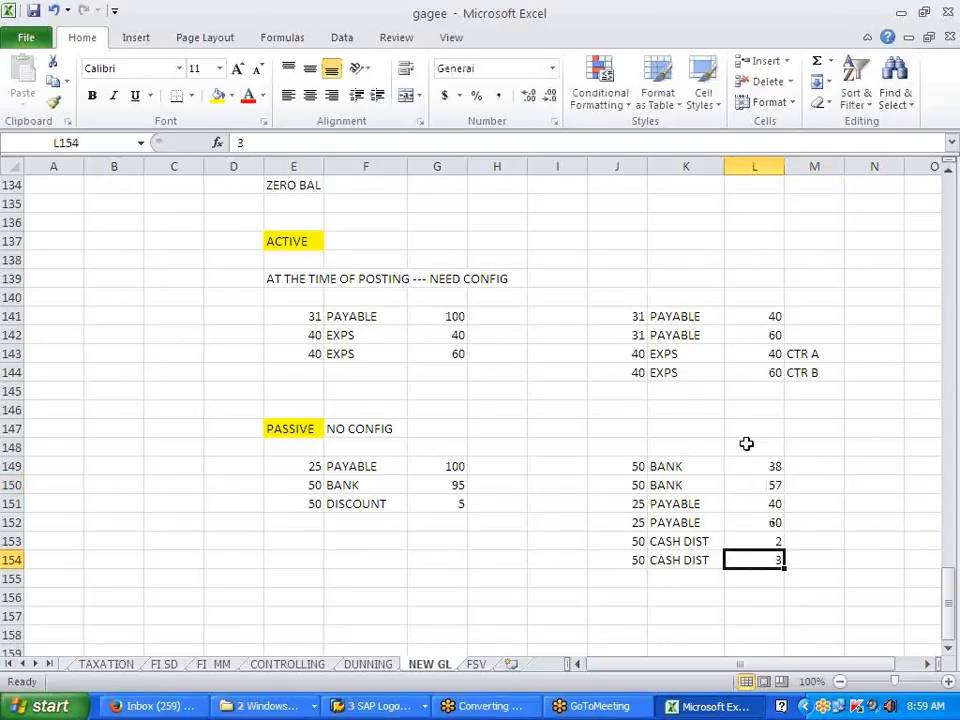
left_click(752, 466)
left_click_drag(639, 465, 761, 557)
left_click(871, 578)
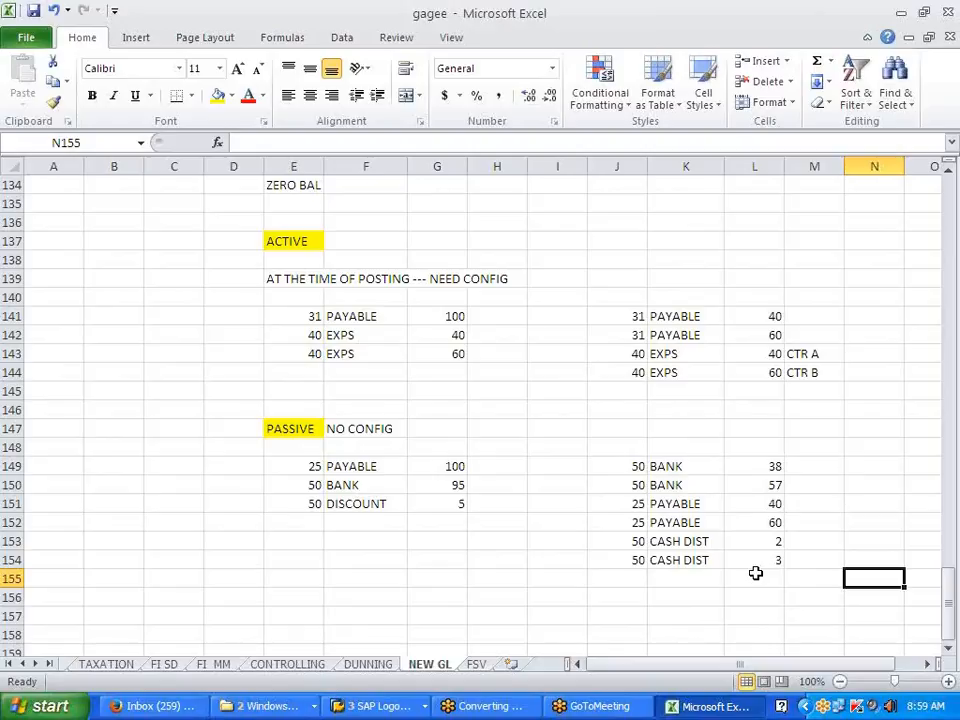
left_click(458, 318)
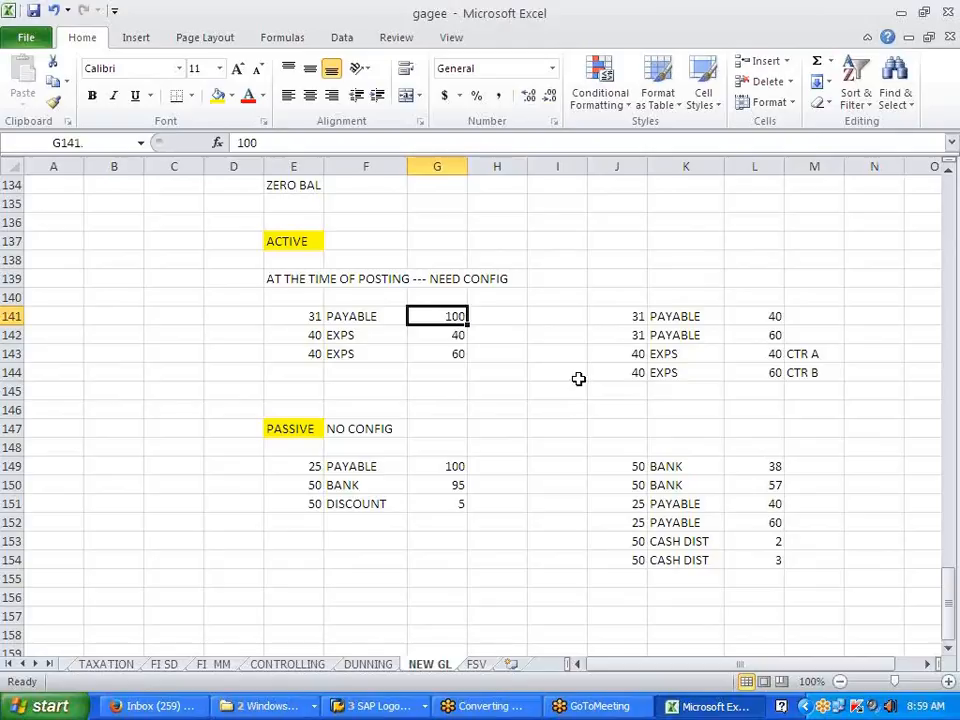
left_click_drag(351, 318, 440, 316)
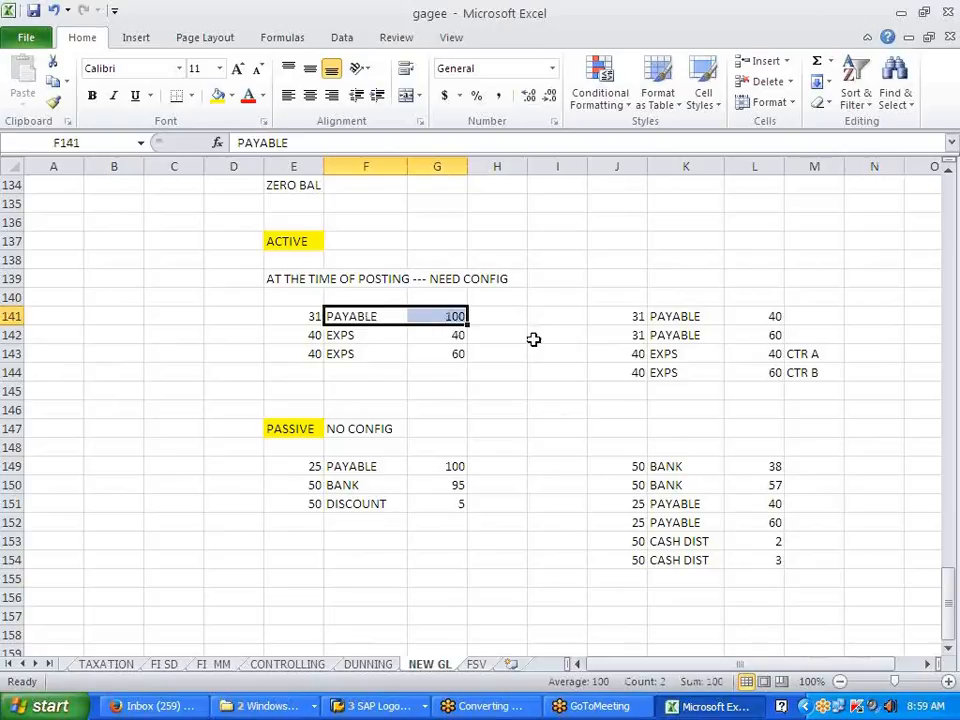
left_click(690, 337)
left_click(690, 335)
left_click(690, 316)
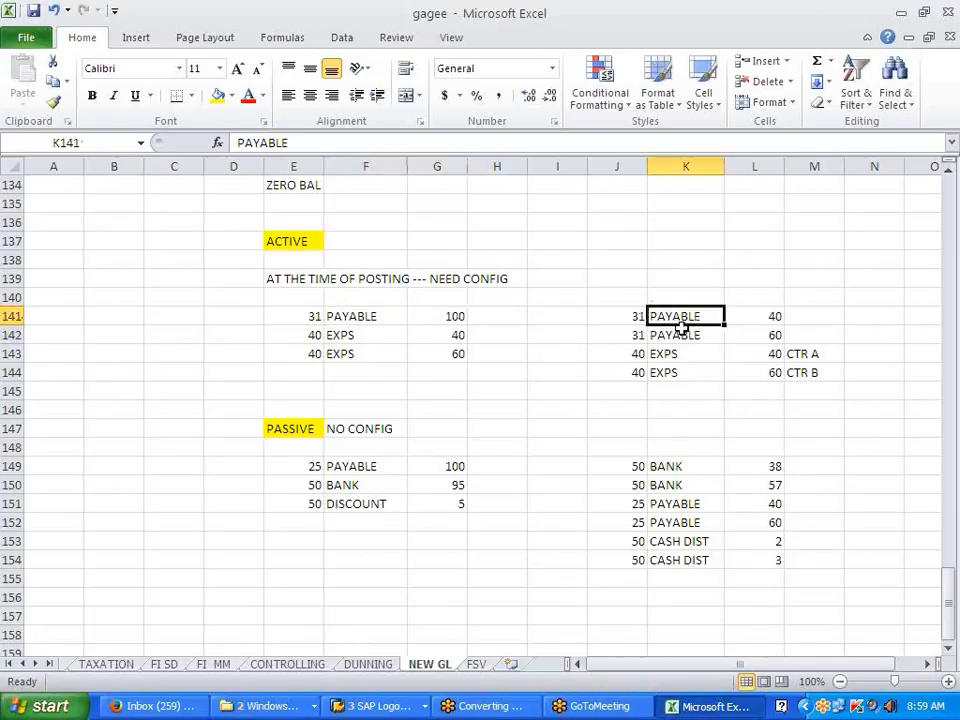
left_click(690, 335)
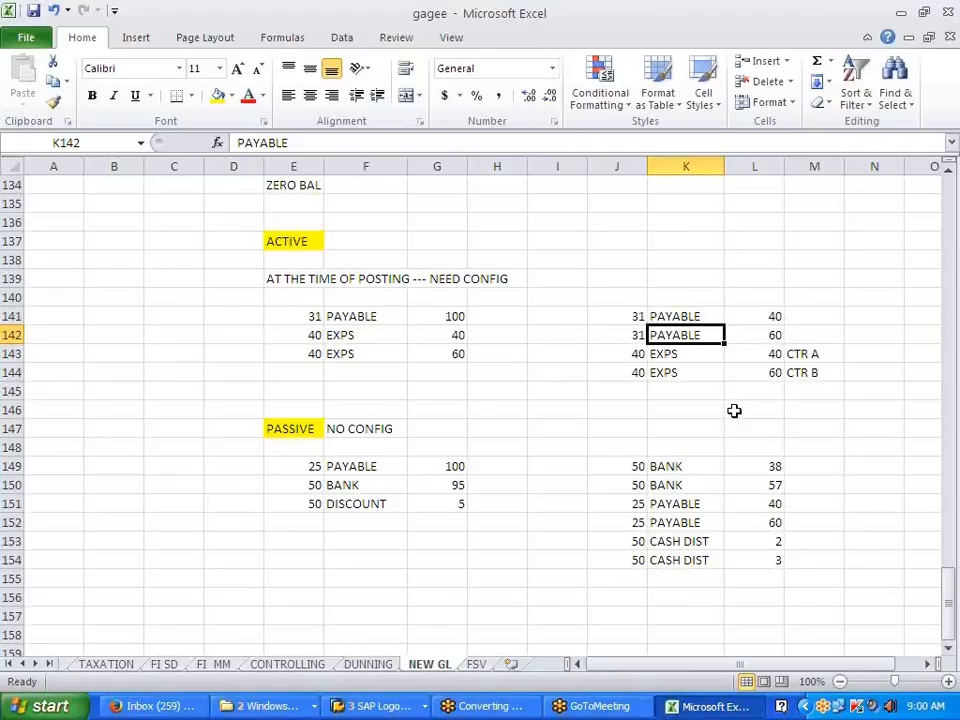
left_click(288, 243)
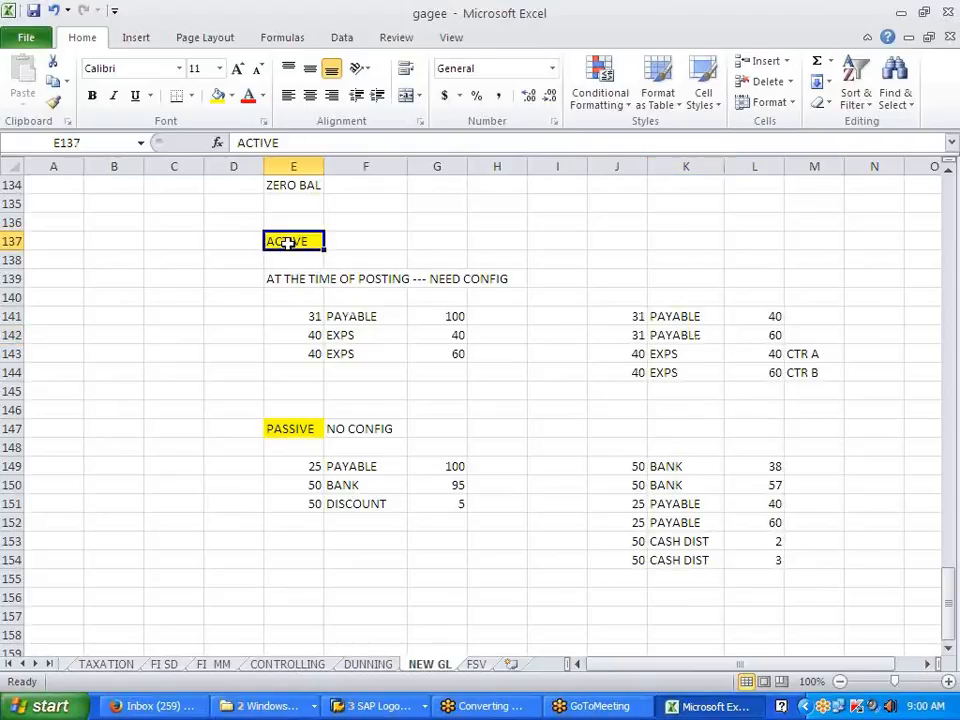
left_click(298, 431)
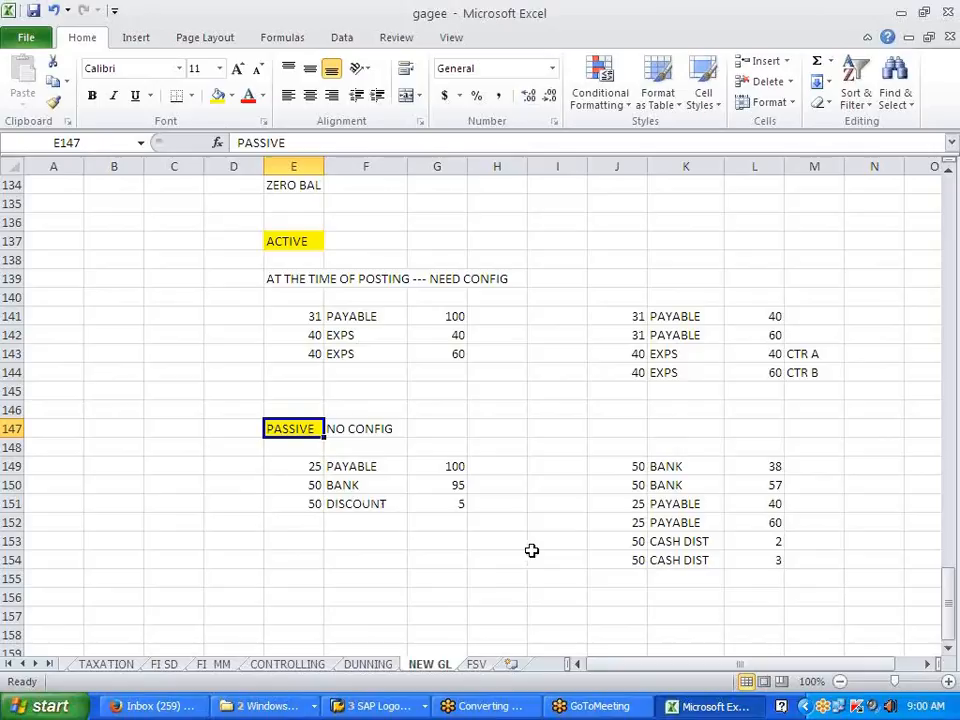
left_click(287, 242)
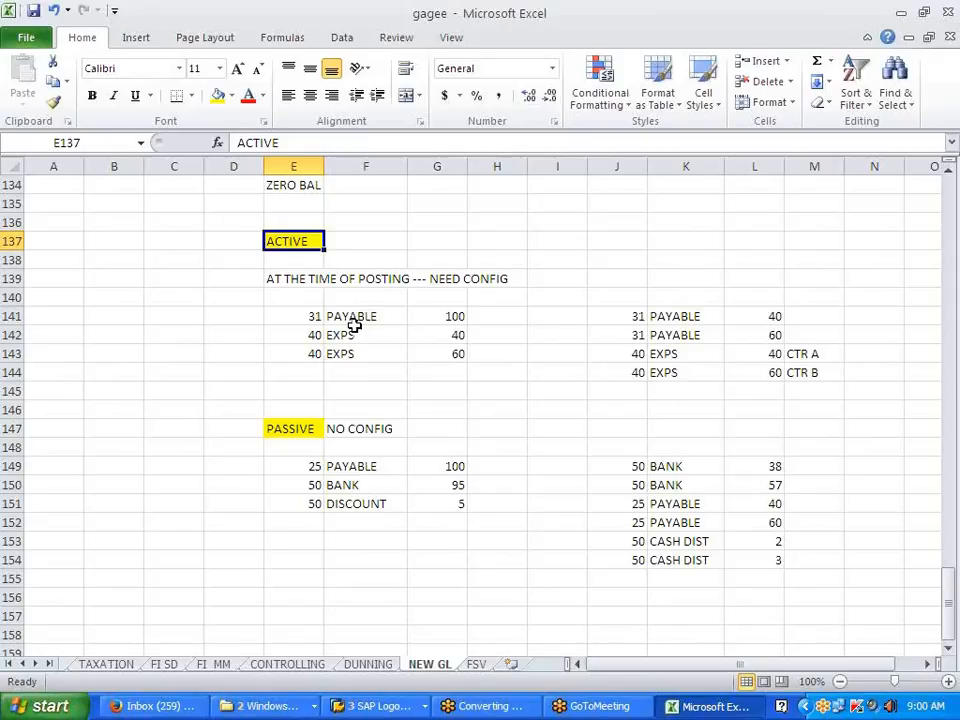
Step: Add the heading ZERO BAL in E156 and highlight it with yellow fill
left_click(290, 600)
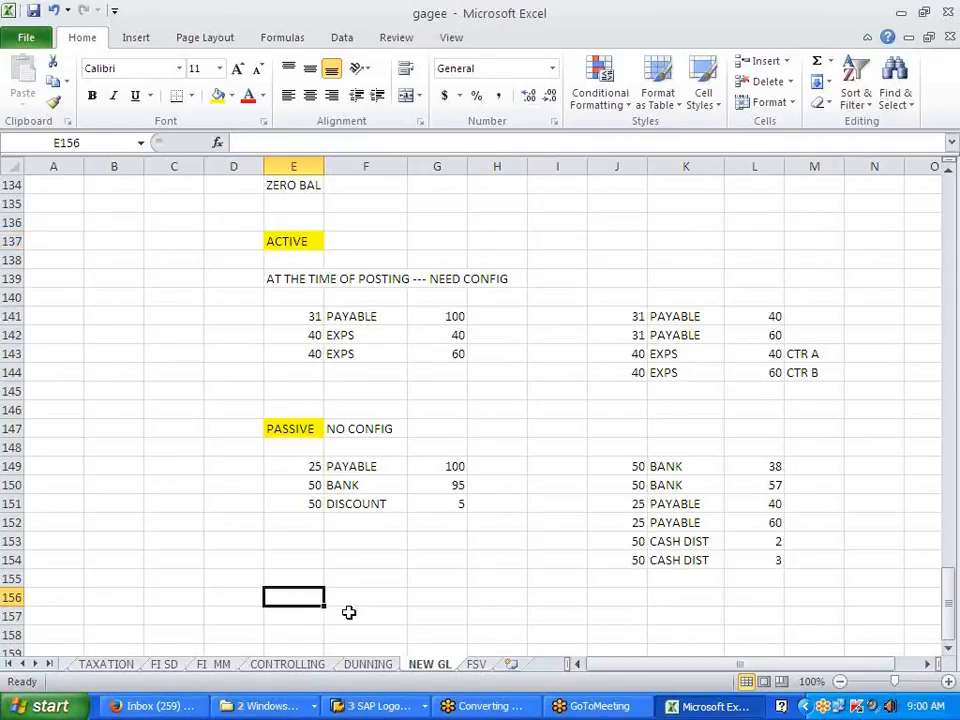
type("ZERO")
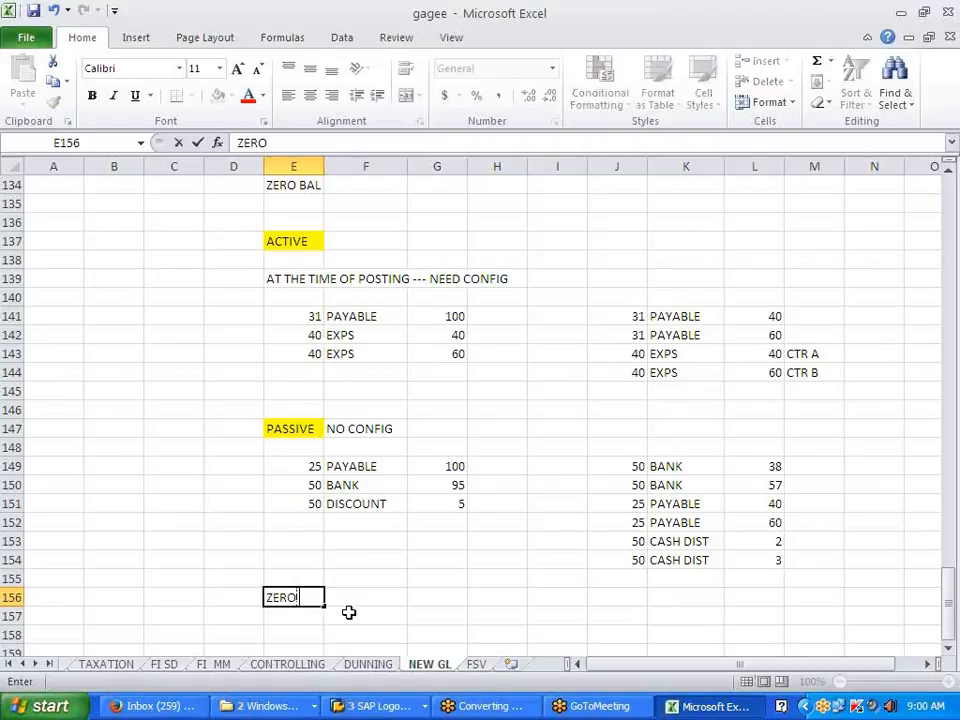
type(" BAL")
left_click(349, 612)
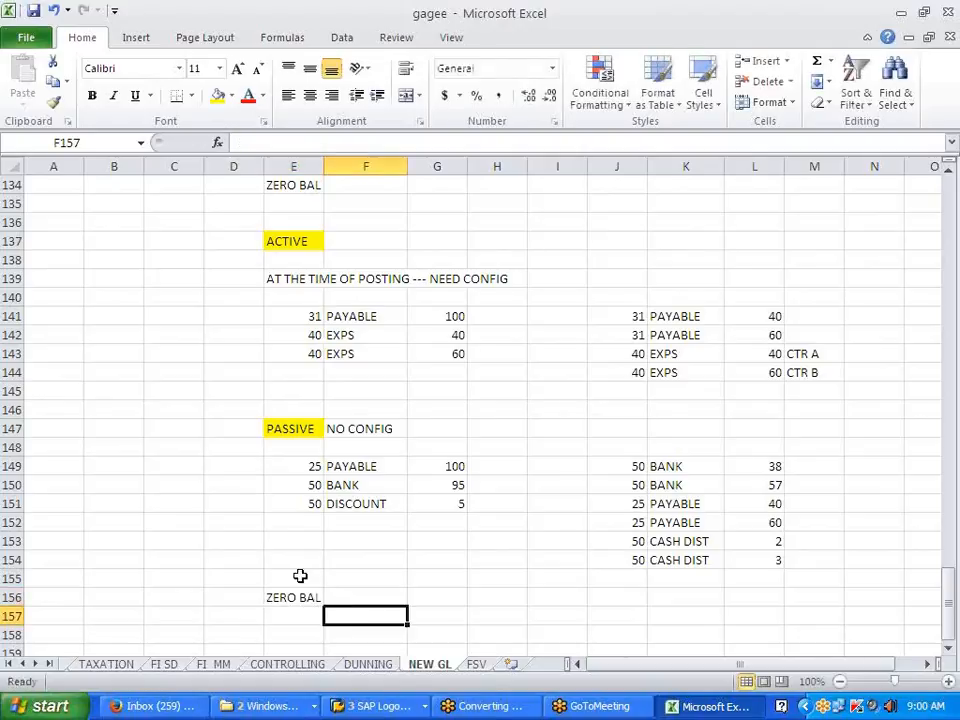
left_click(216, 96)
Step: Enter the note MIS- MATCH BETWEEN THE A/C ASSG in F156 beside the ZERO BAL heading
scroll(346, 480, "down", 2)
left_click(346, 482)
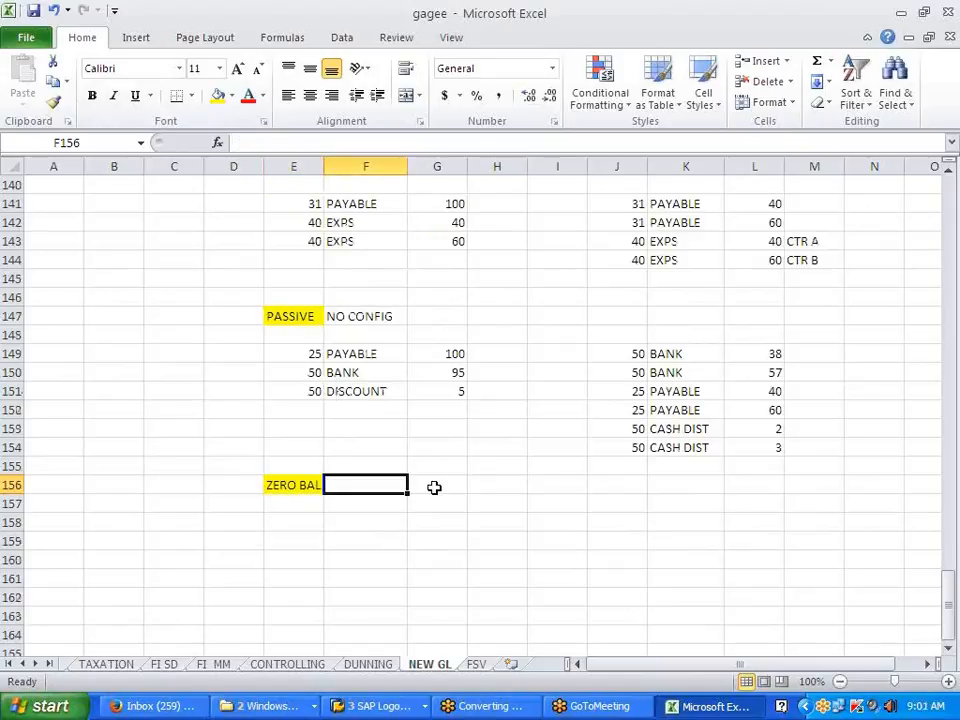
type("MIST M")
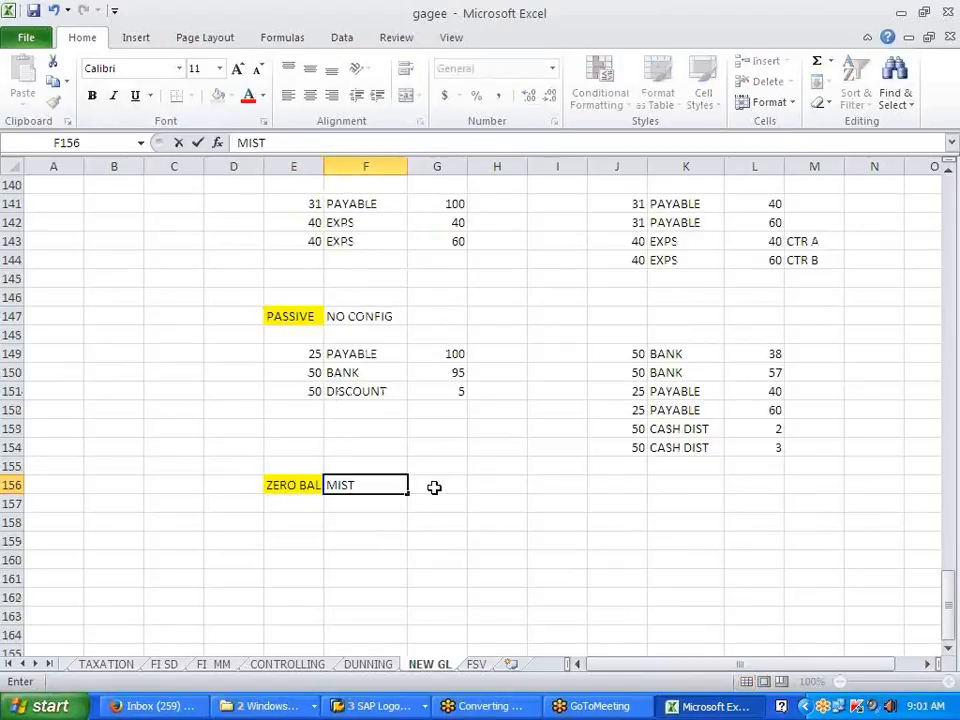
key("BackSpace")
key("BackSpace")
key("BackSpace")
type("- MA")
type("CTH")
key("BackSpace")
key("BackSpace")
key("BackSpace")
type("TCH BETWEEN T")
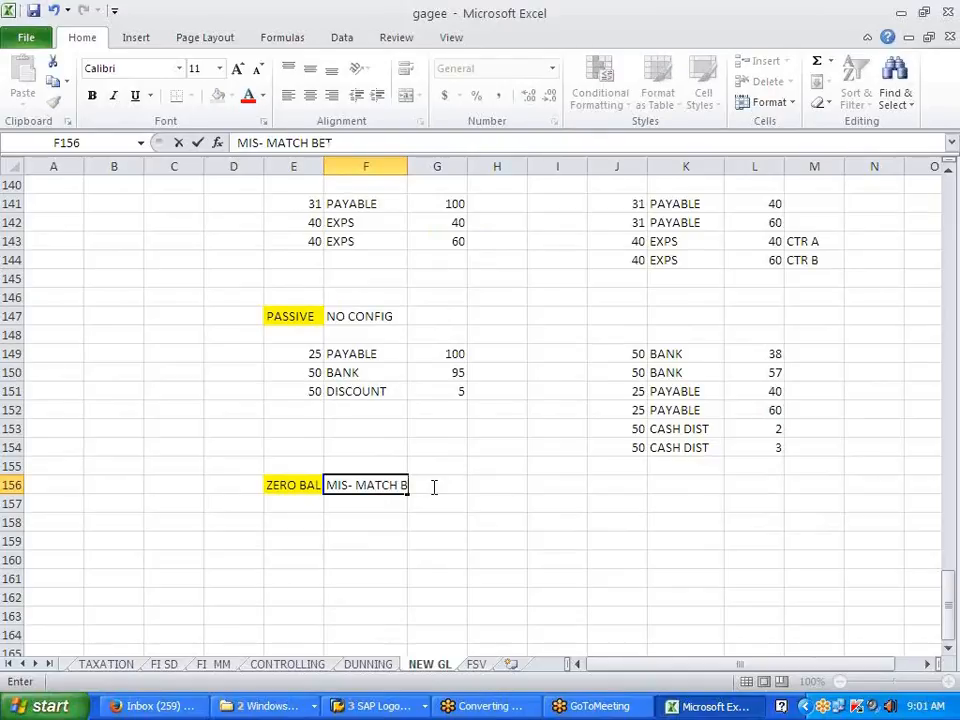
type("HE")
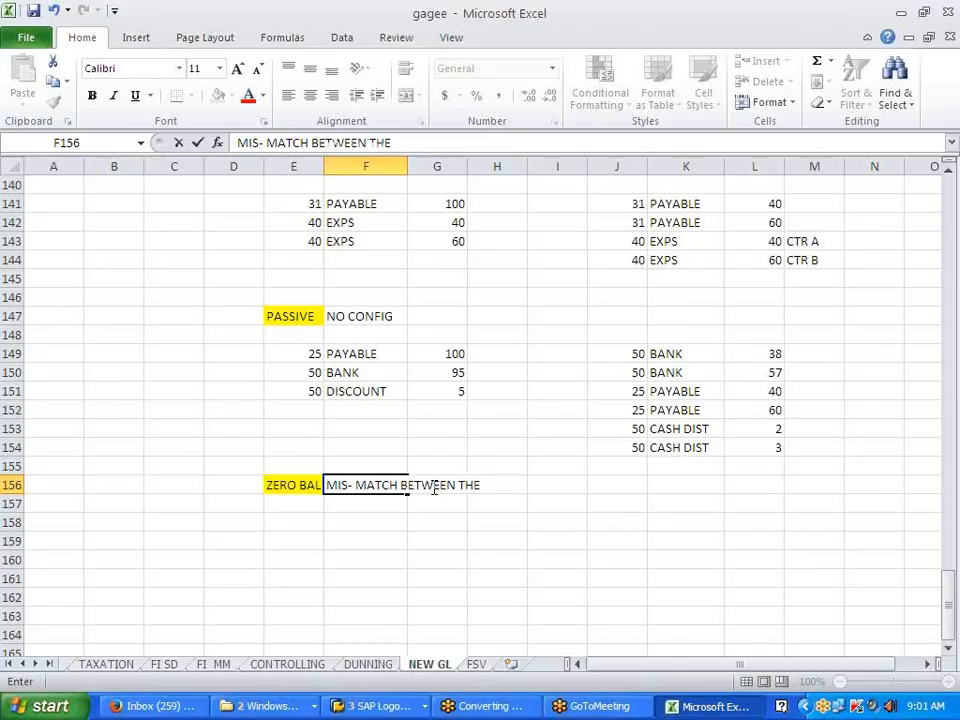
type(" A/C ASSG")
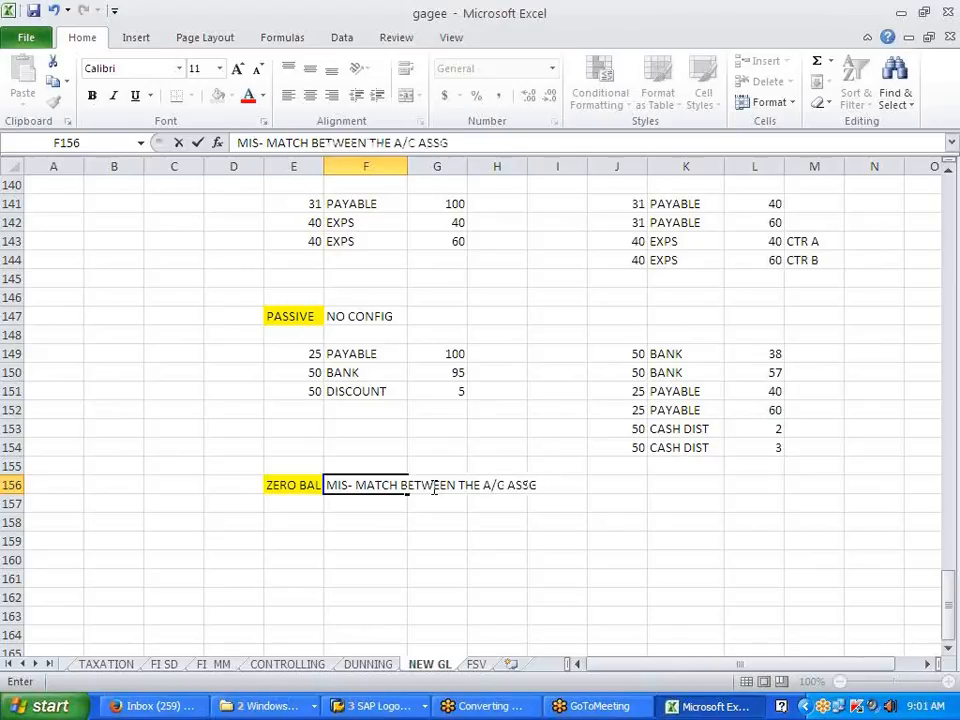
key("Return")
Step: Start the zero balance example with PETTY CASH in F158 and TO BANK in F159
key("Return")
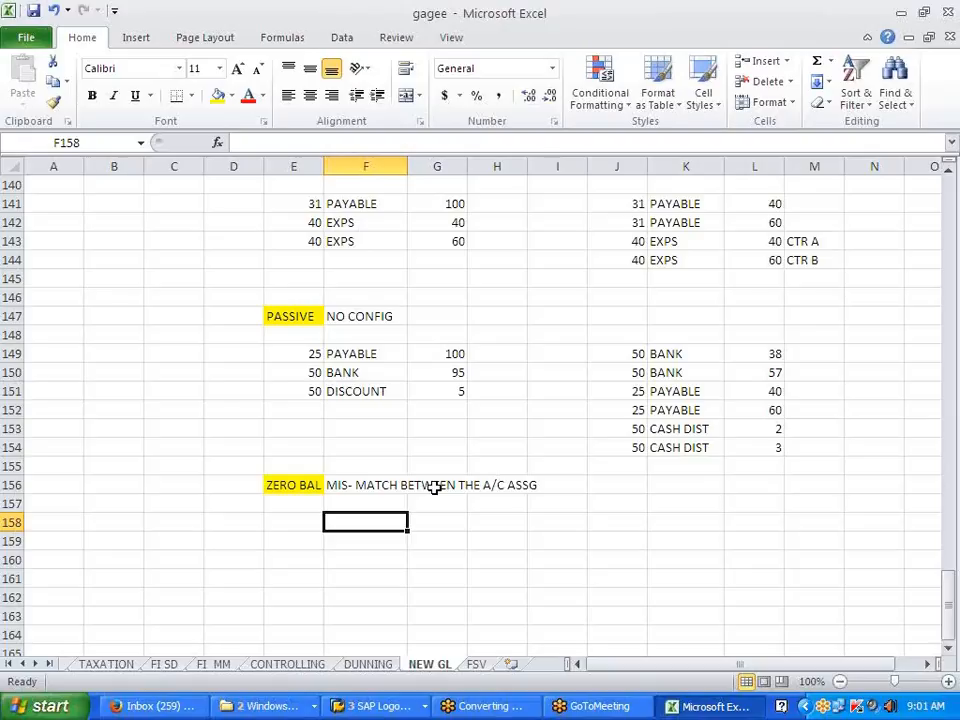
type("PEETY")
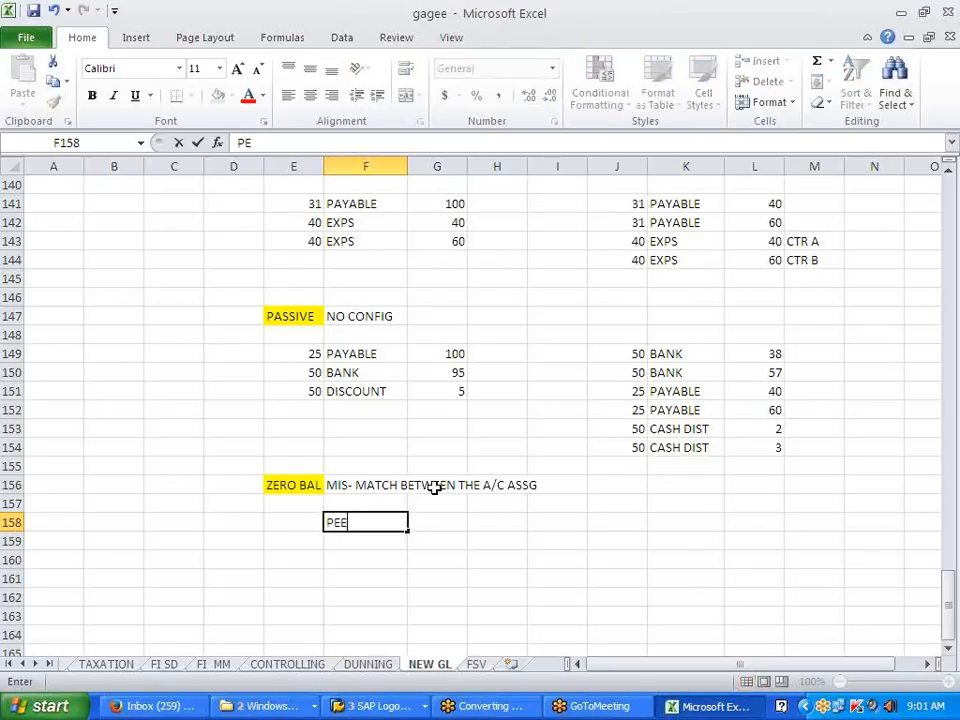
key("BackSpace")
key("BackSpace")
key("BackSpace")
type("TTY CASH")
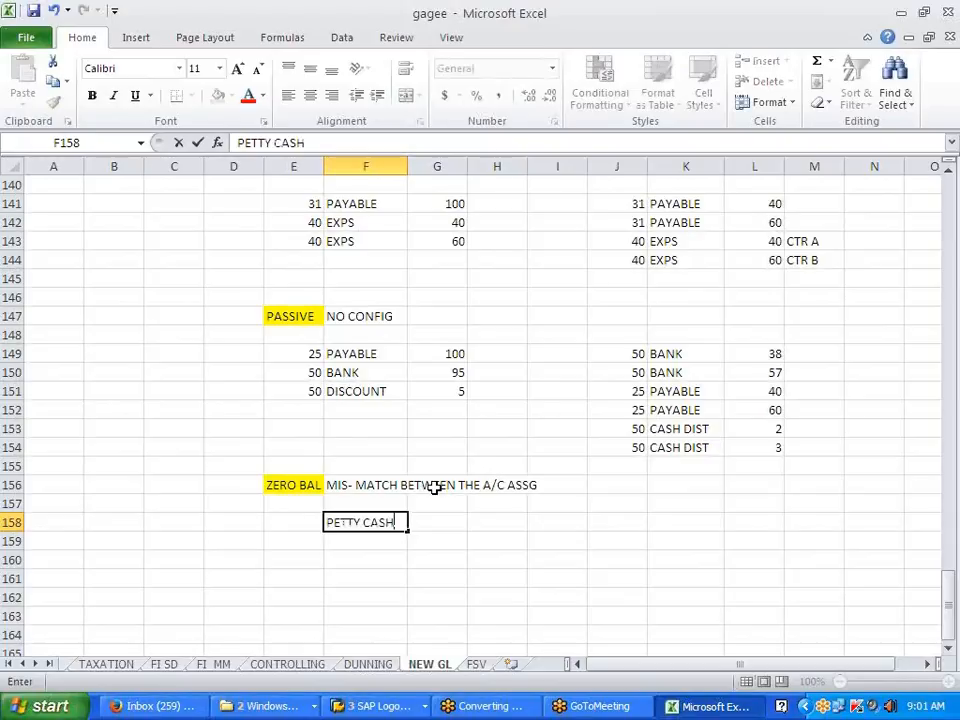
key("Return")
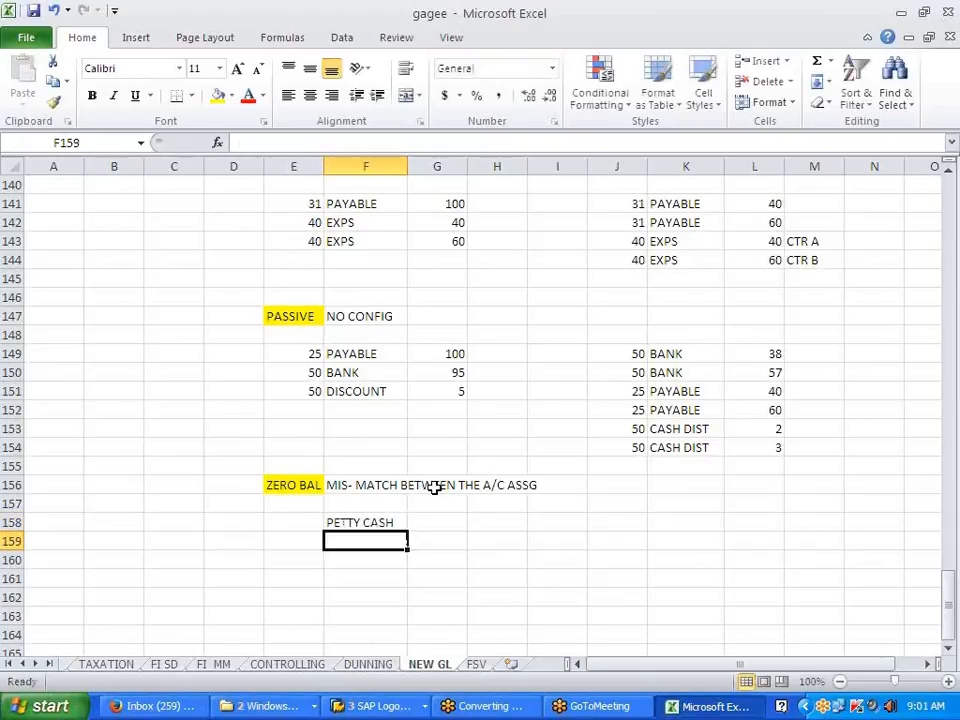
type("TO BANK")
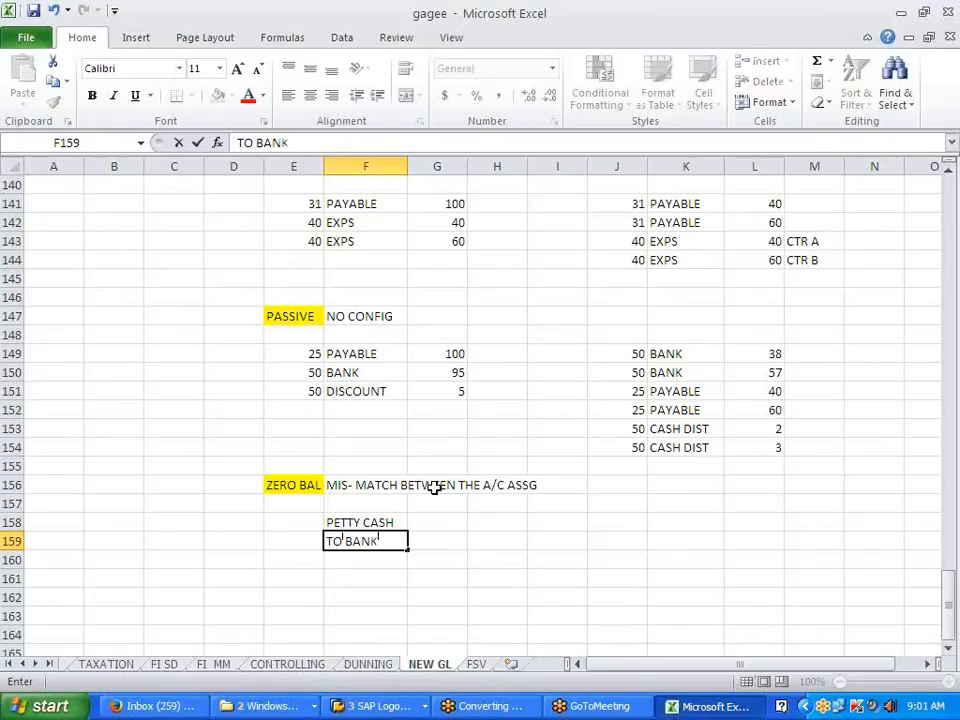
Step: Assign profit centers to the zero balance example: PCTR A in G158 for PETTY CASH and PCTR B in G159 for TO BANK
key("Tab")
key("Up")
type("PCTR A")
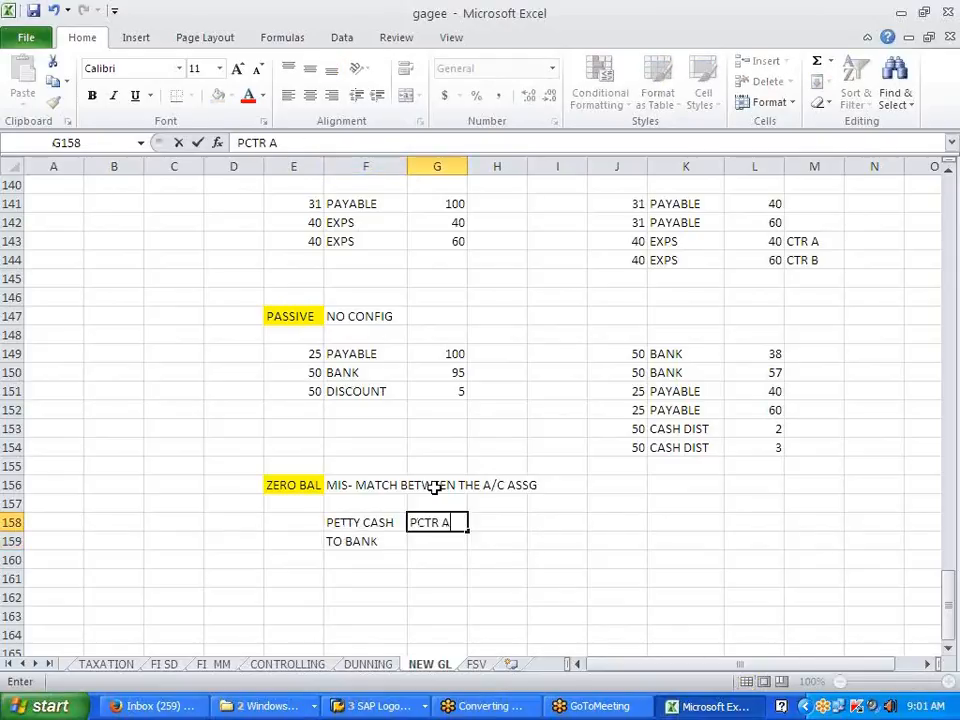
key("Return")
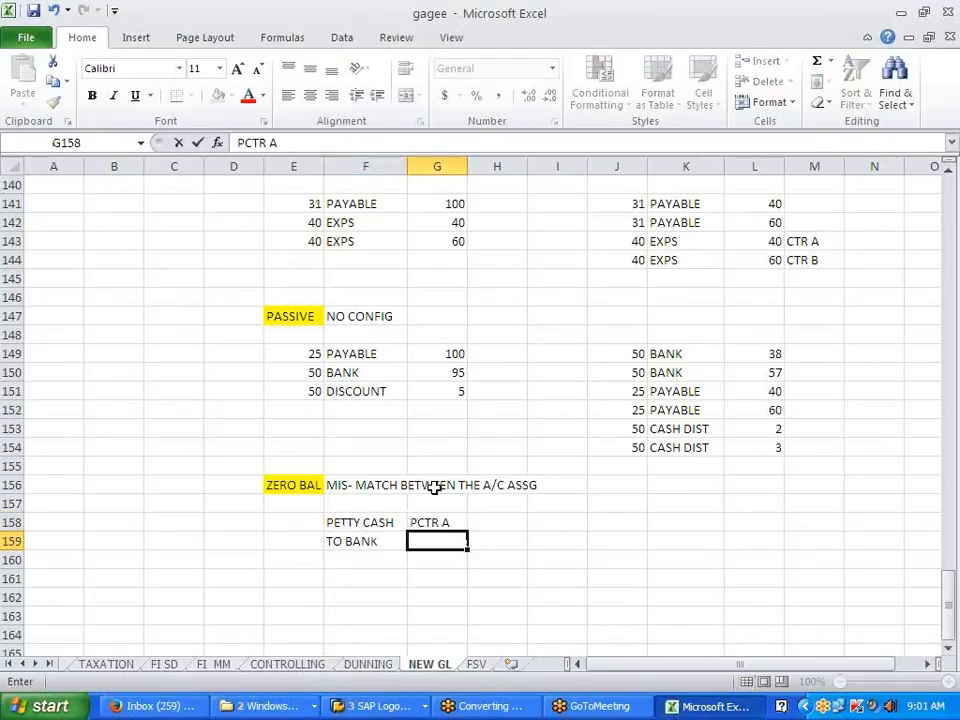
type("PCTR ")
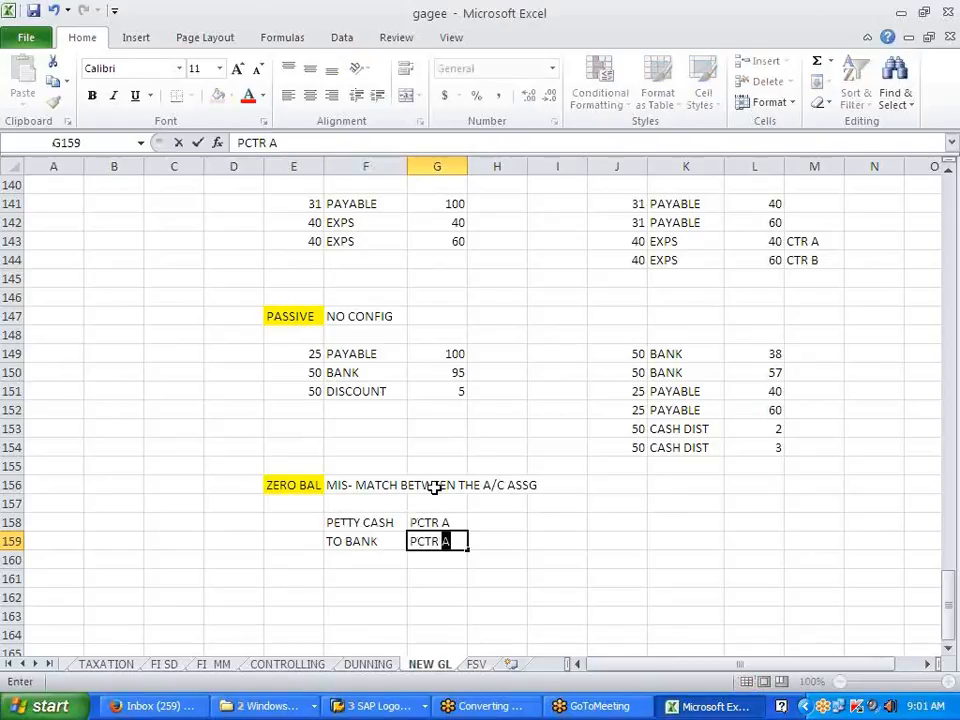
type("B")
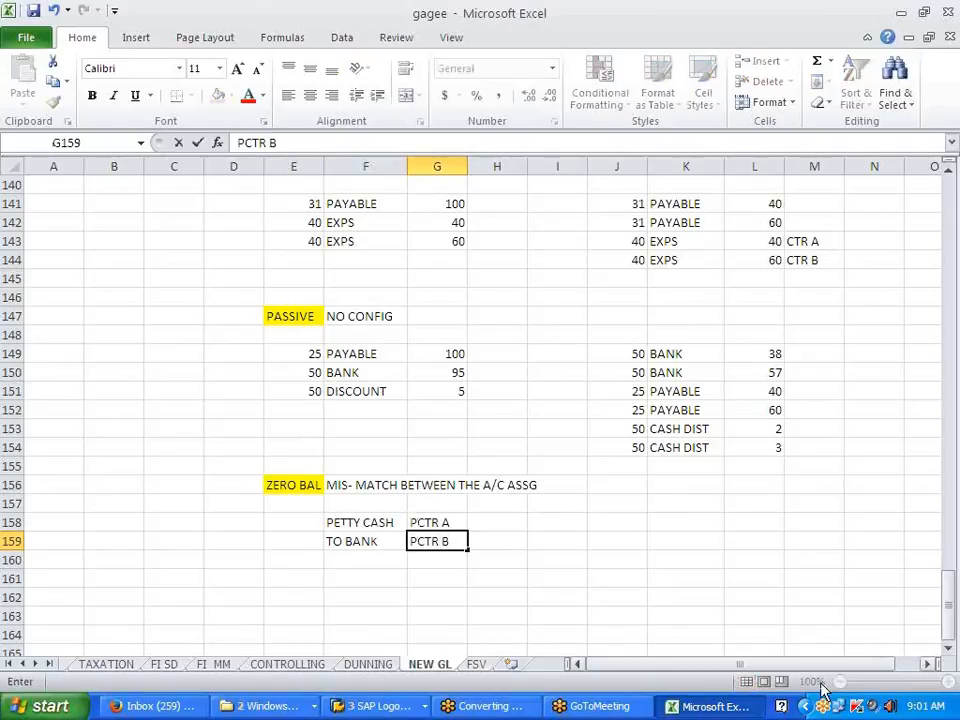
left_click(620, 596)
Step: Compare the profit center assignments of the petty cash and bank lines in G158 and G159
left_click(431, 523)
left_click(435, 546)
left_click(429, 523)
left_click(431, 542)
left_click(429, 523)
left_click(429, 541)
left_click(429, 524)
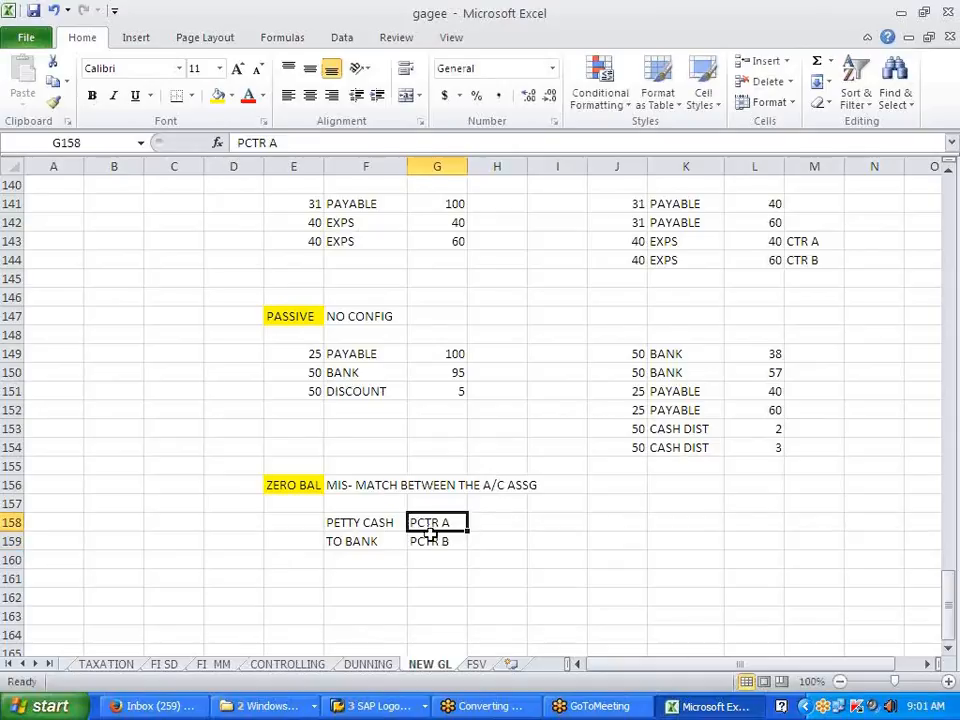
left_click(433, 545)
left_click(440, 522)
left_click(454, 546)
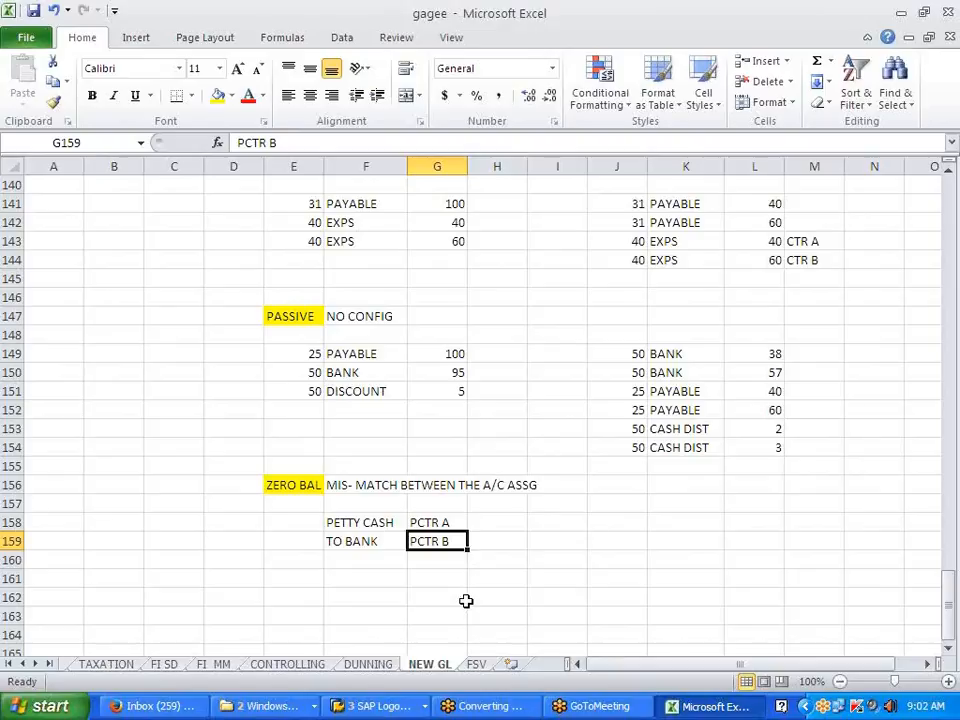
left_click(412, 561)
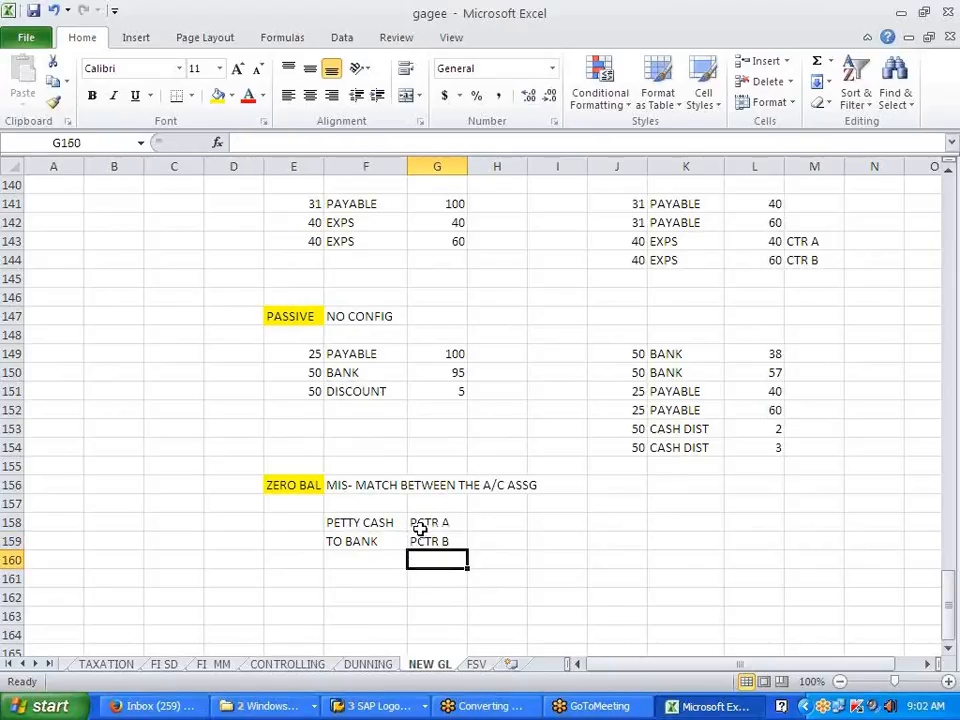
Step: Enter the amount 100 in H158 and H159 for the petty cash and bank lines
left_click(503, 527)
type("100")
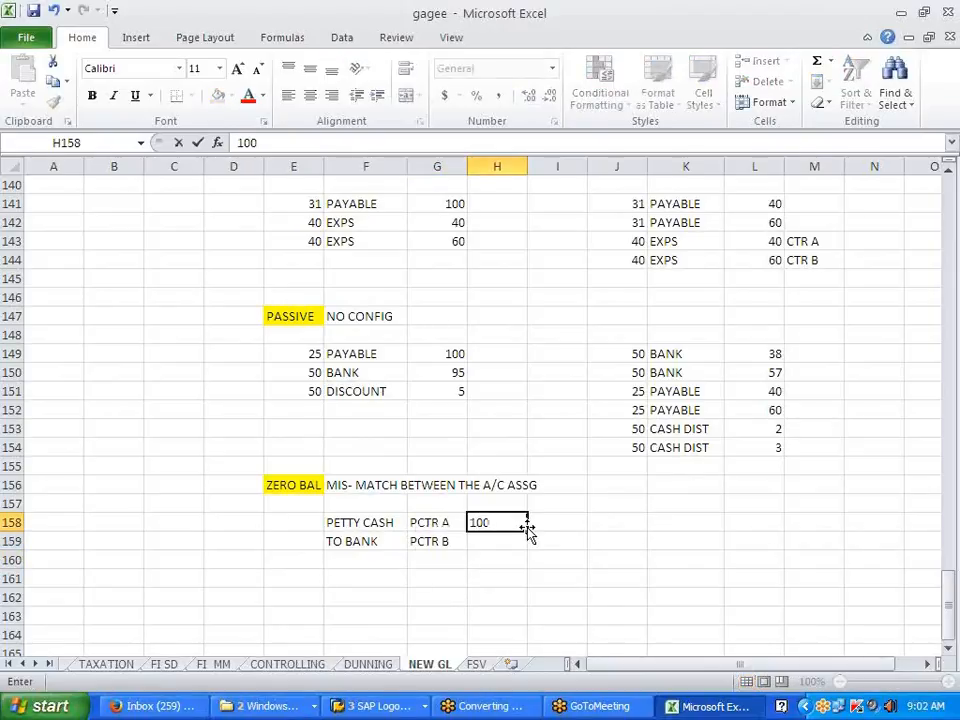
key("Return")
type("100")
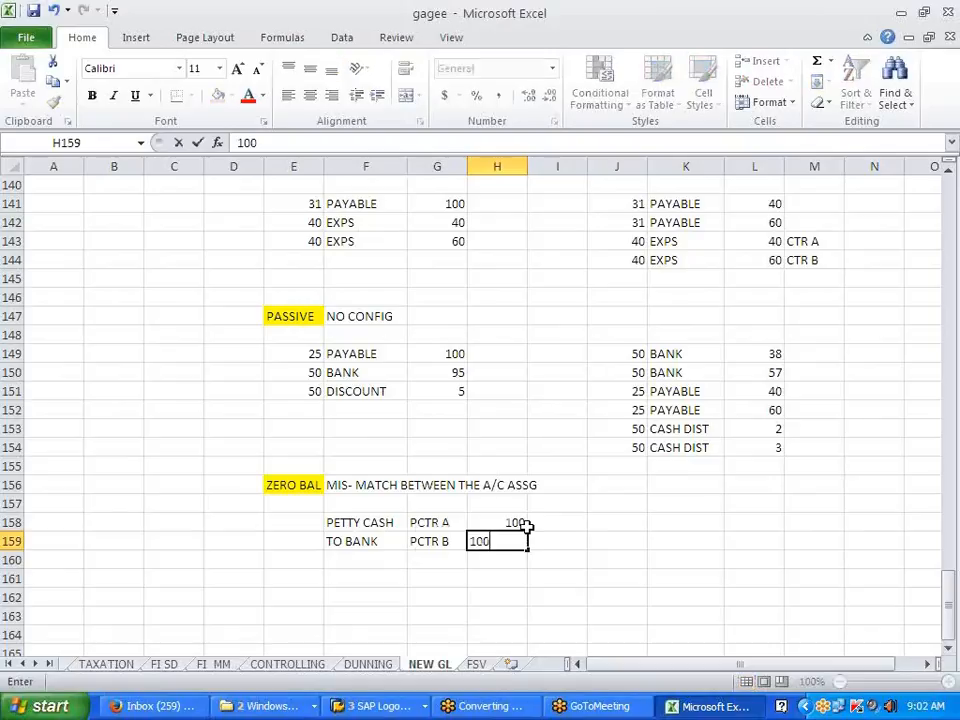
key("Return")
Step: Mark the PETTY CASH line as DR in E158 and the TO BANK line as CR in E159
left_click(295, 521)
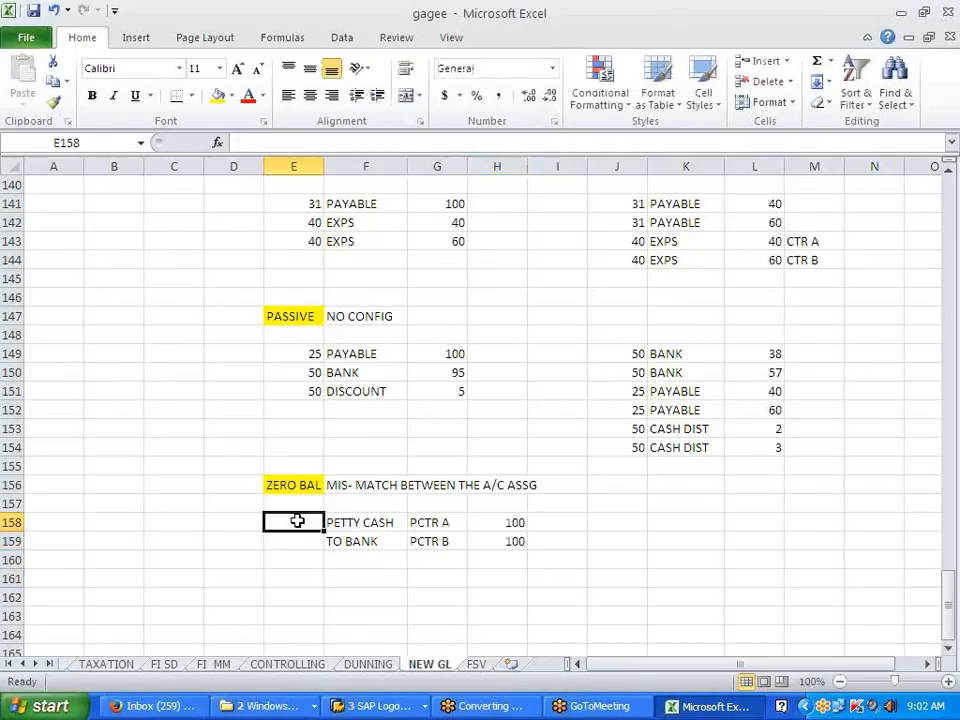
type("DR")
left_click(298, 540)
type("CR")
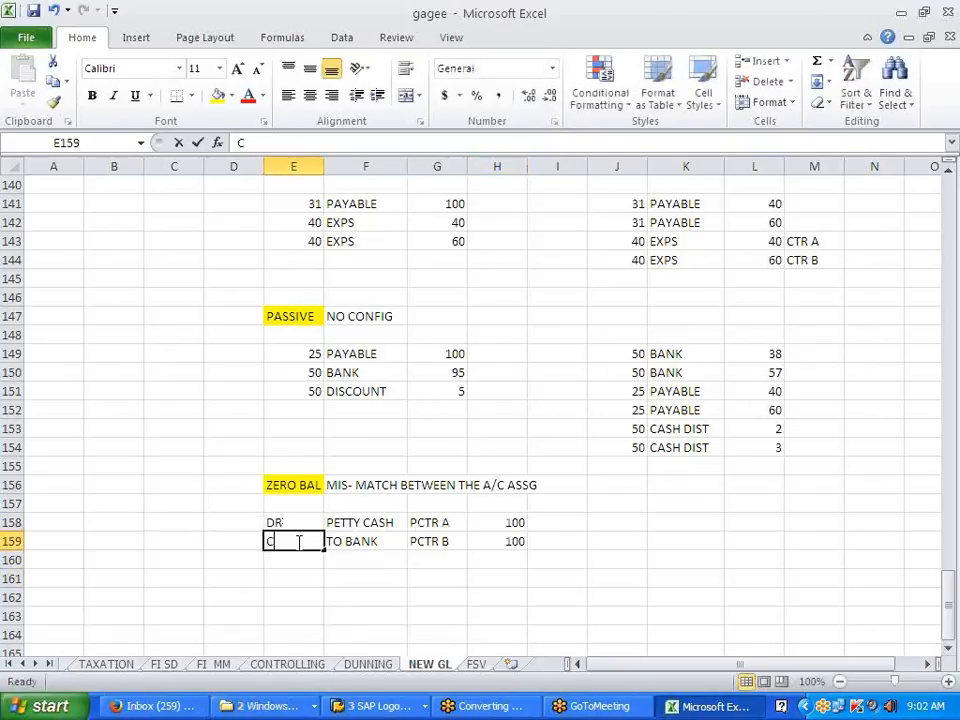
left_click(366, 597)
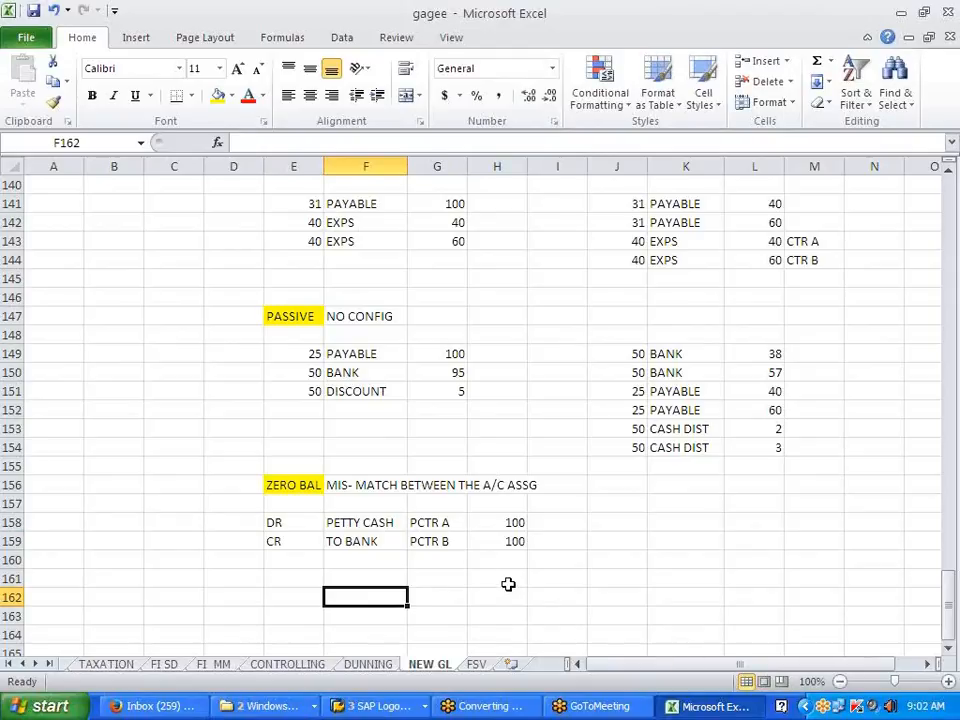
Step: Review the petty cash and bank entry in E158:H159, focusing on the accounts and their differing profit centers
left_click(438, 522)
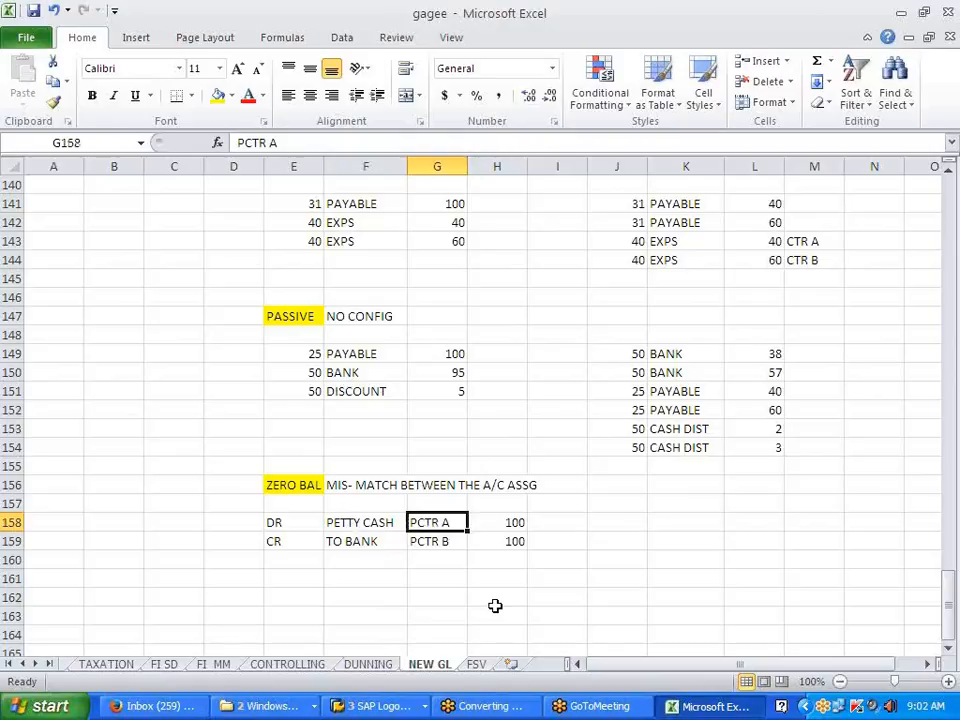
left_click_drag(292, 523, 496, 523)
left_click(446, 565)
left_click_drag(369, 523, 369, 541)
left_click_drag(437, 522, 443, 545)
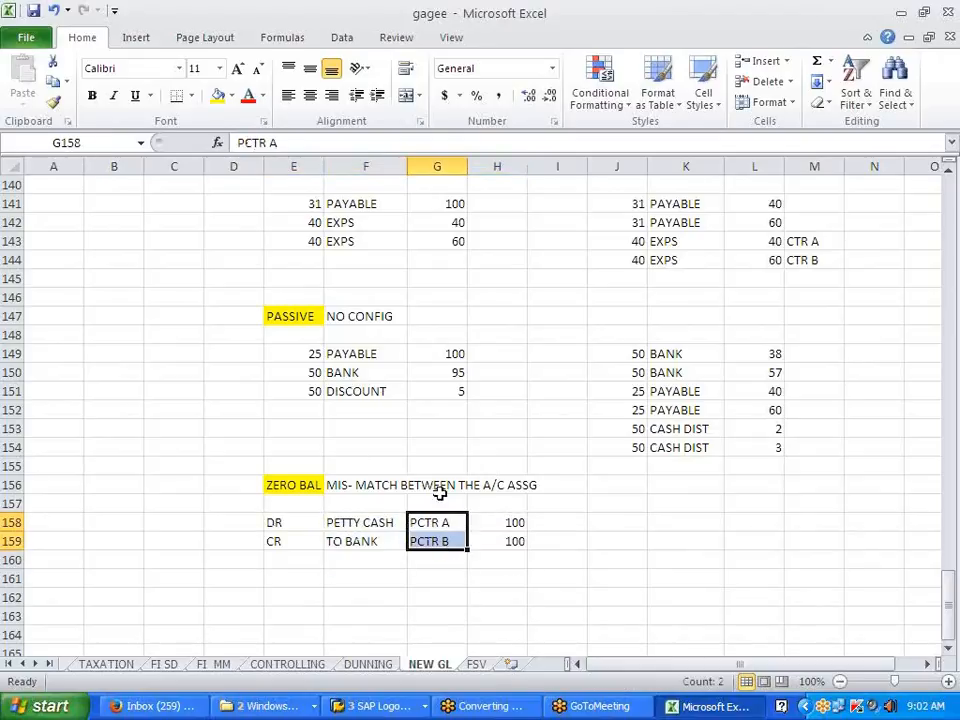
left_click(453, 579)
left_click(437, 521)
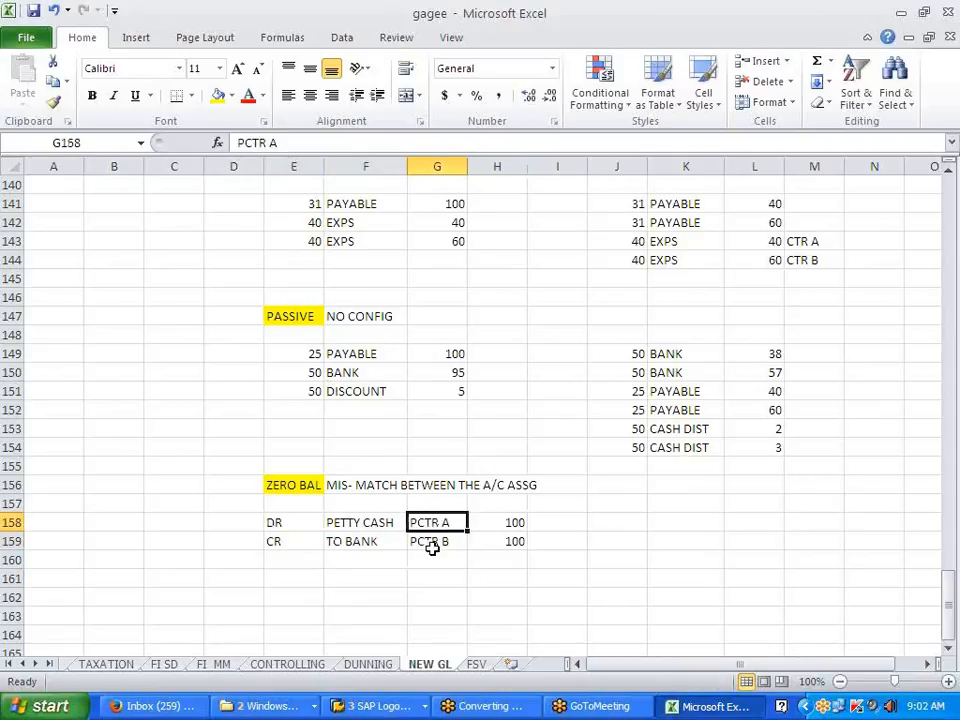
Step: Copy the DR PETTY CASH line from E158:H158 into row 161, starting at E161
left_click_drag(273, 522, 501, 521)
key("ctrl+c")
left_click(298, 579)
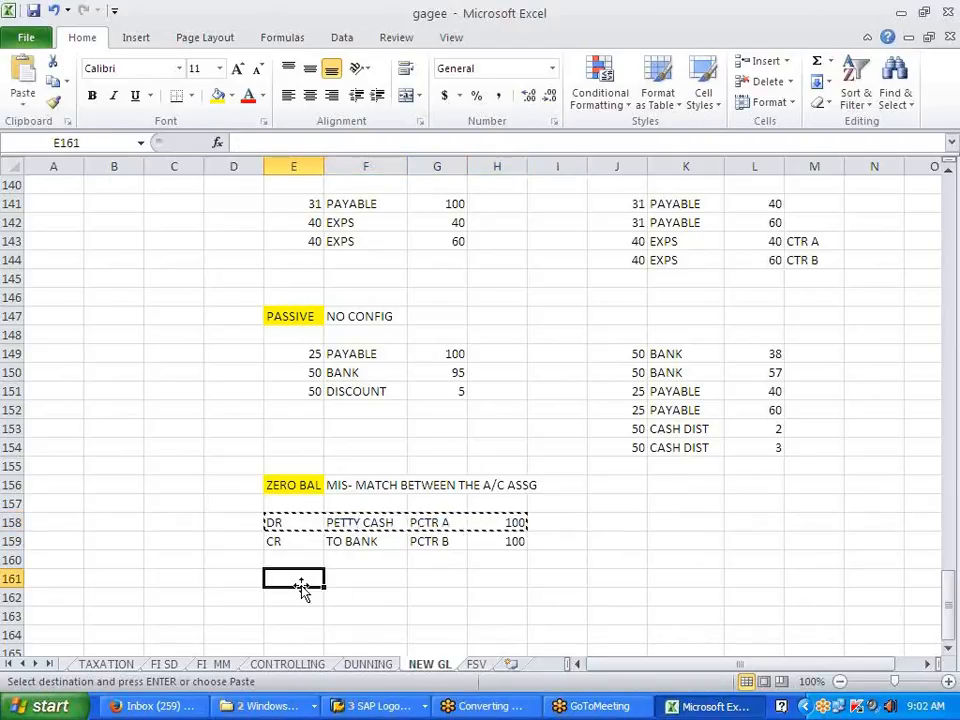
key("ctrl+v")
key("Escape")
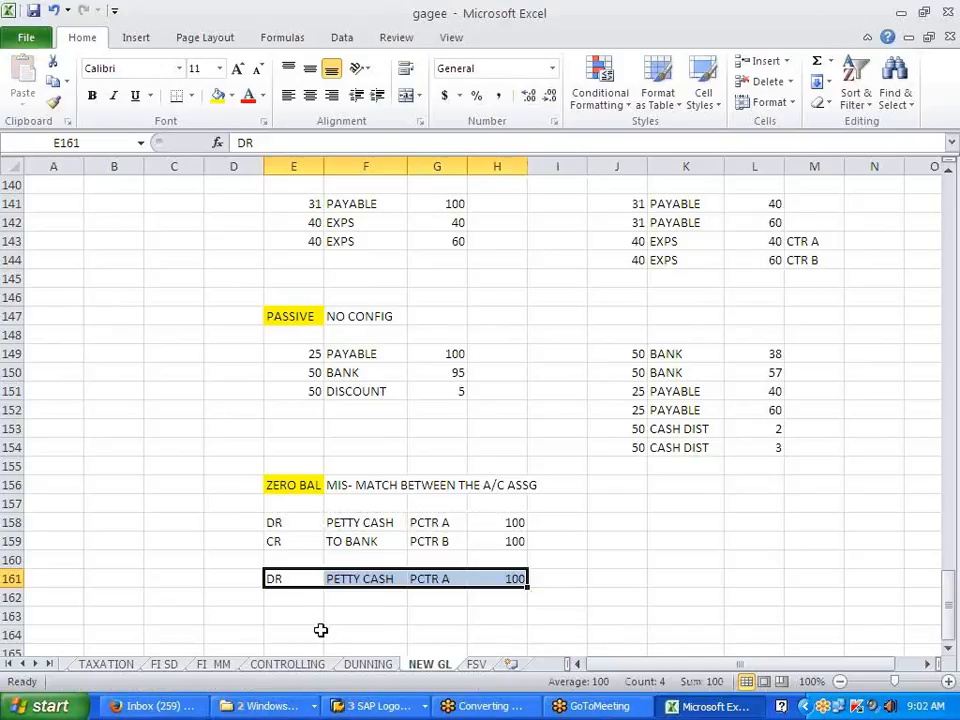
left_click(318, 630)
Step: Copy the CR TO BANK line from E159:H159 into row 163, starting at E163
left_click_drag(274, 541, 470, 542)
key("ctrl+c")
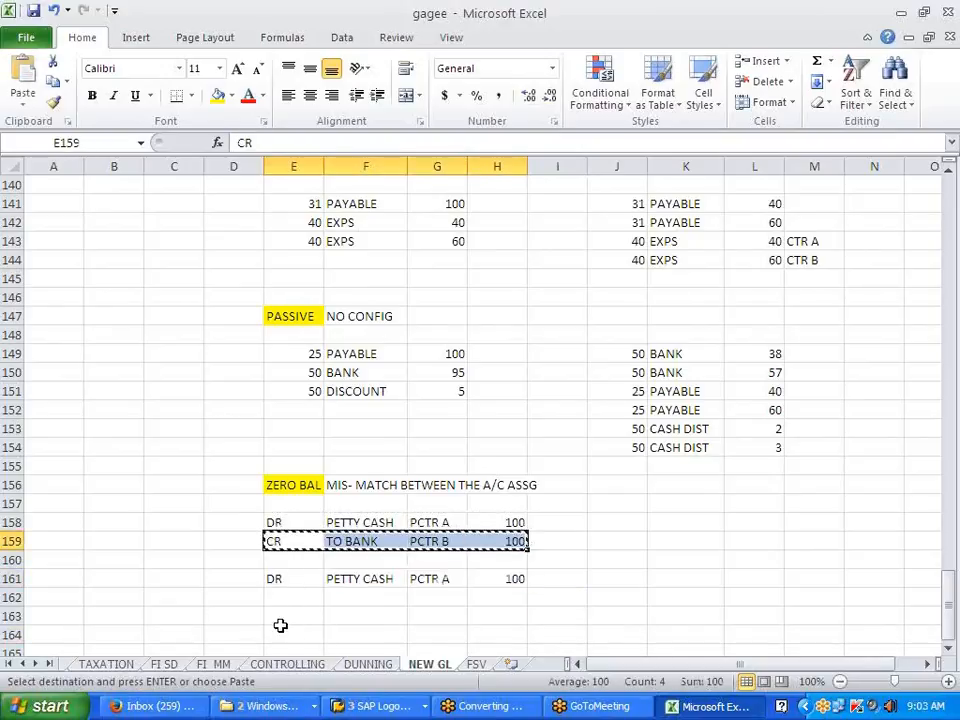
left_click(272, 615)
key("ctrl+v")
key("ctrl")
key("Escape")
key("Escape")
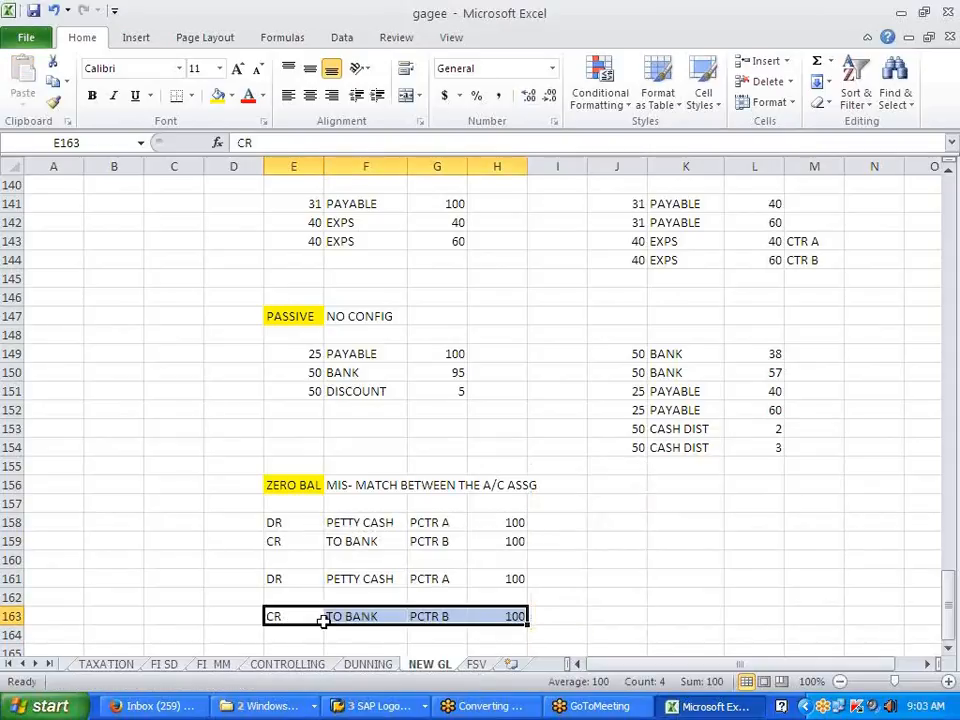
Step: Fill row 162 with the debit clearing line DR, ZERO BAL, PCTR B and 100 in E162:H162
left_click(299, 598)
type("DR")
key("Tab")
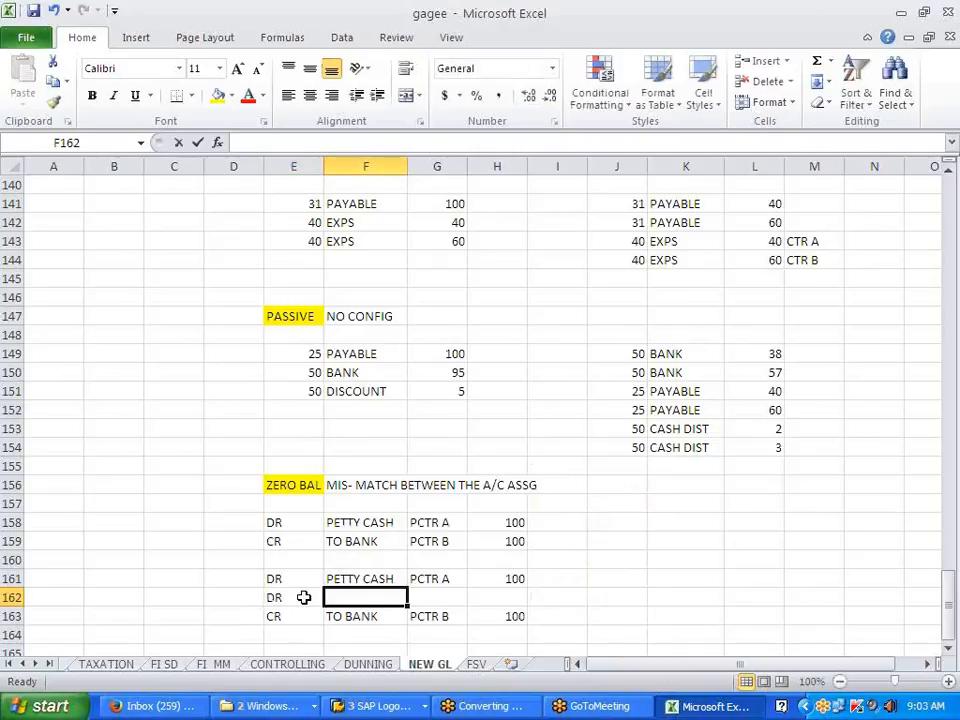
type("ZERO BAL")
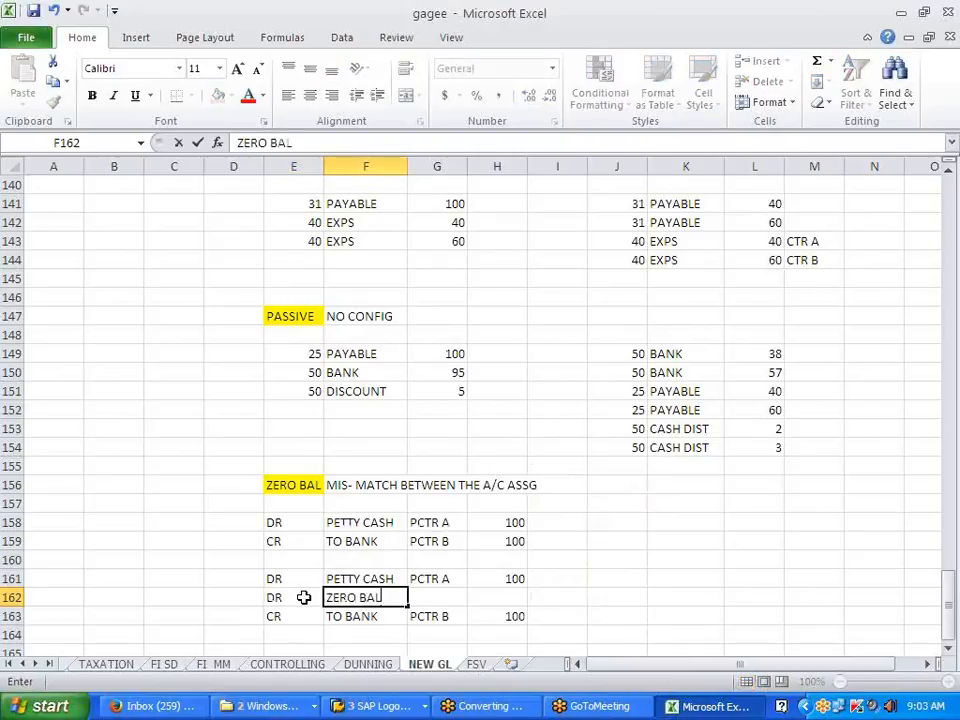
key("Tab")
type("PCTR")
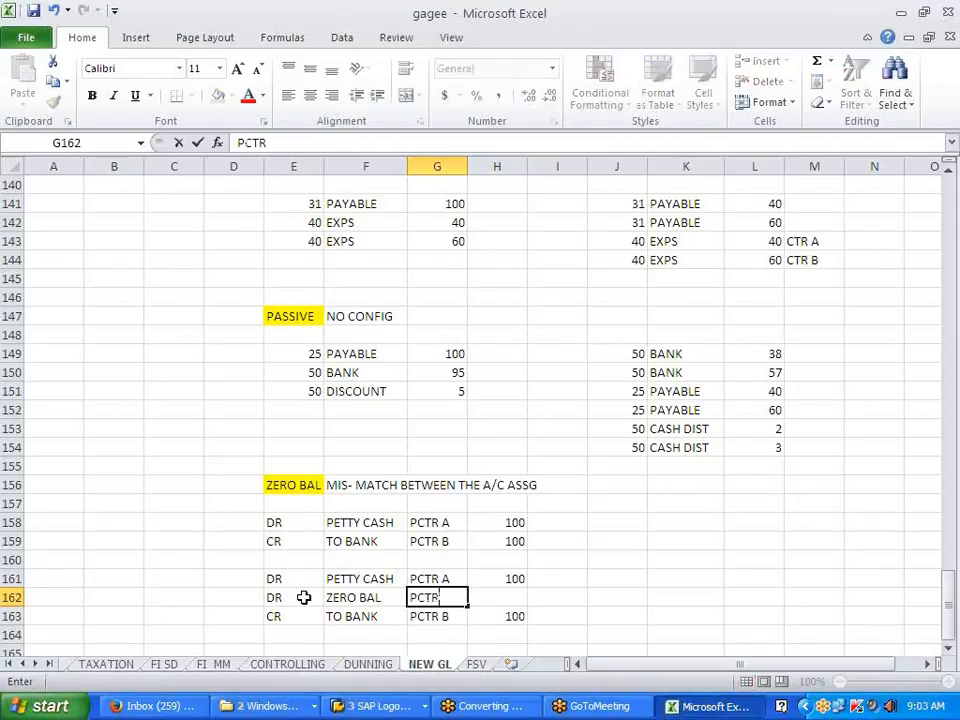
type(" B")
key("Tab")
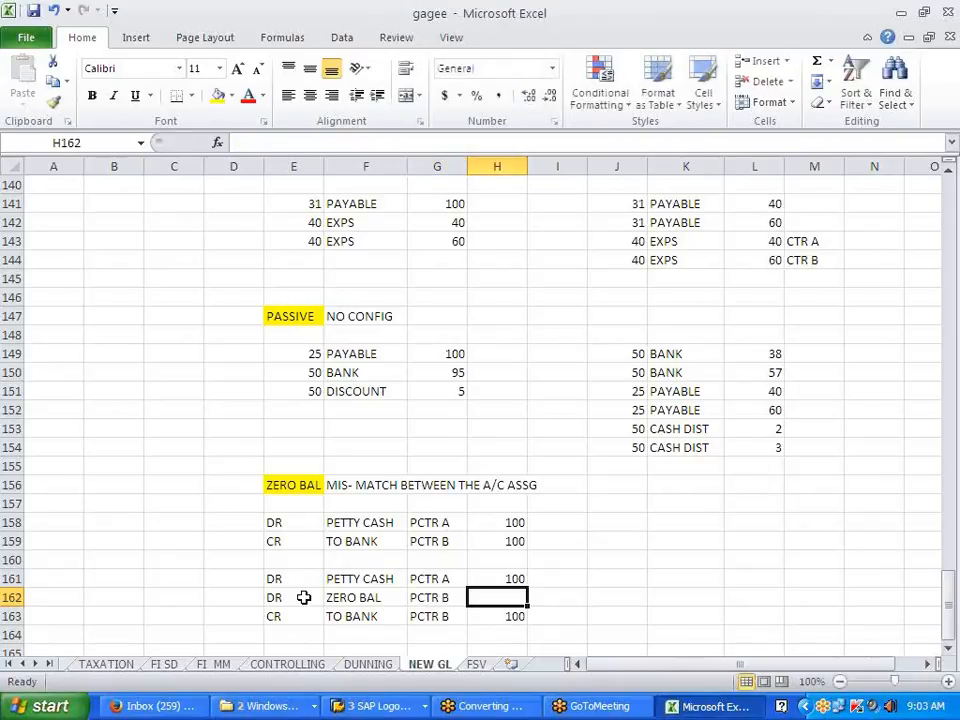
type("100")
key("Return")
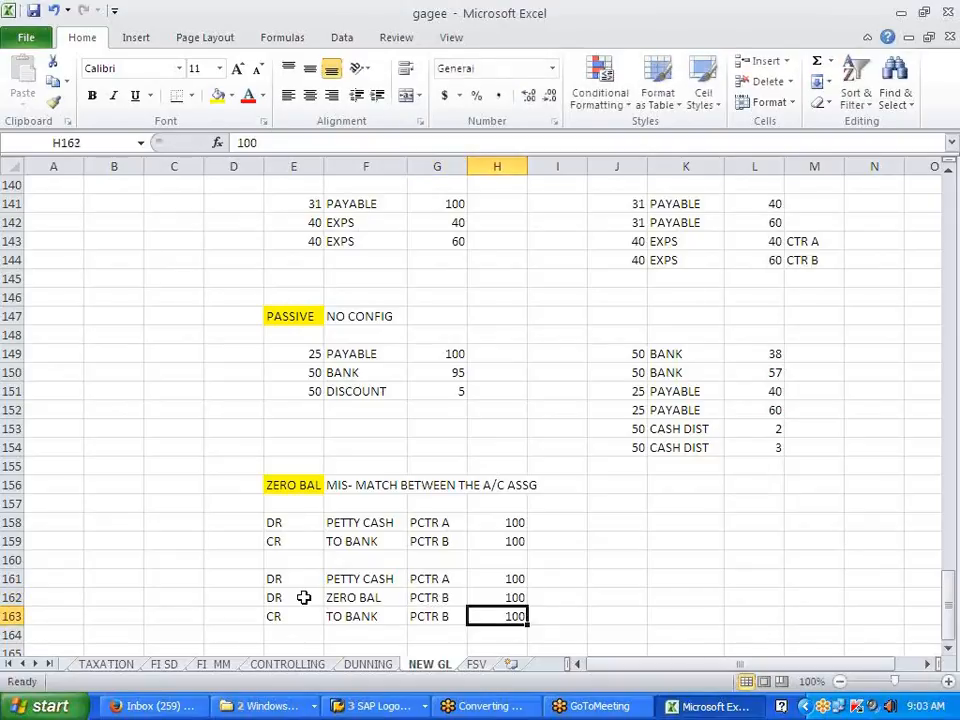
Step: Fill row 164 with the credit clearing line CR, ZERO BAL, PCTR A and 100 in E164:H164
key("Return")
key("Left")
key("Left")
key("Left")
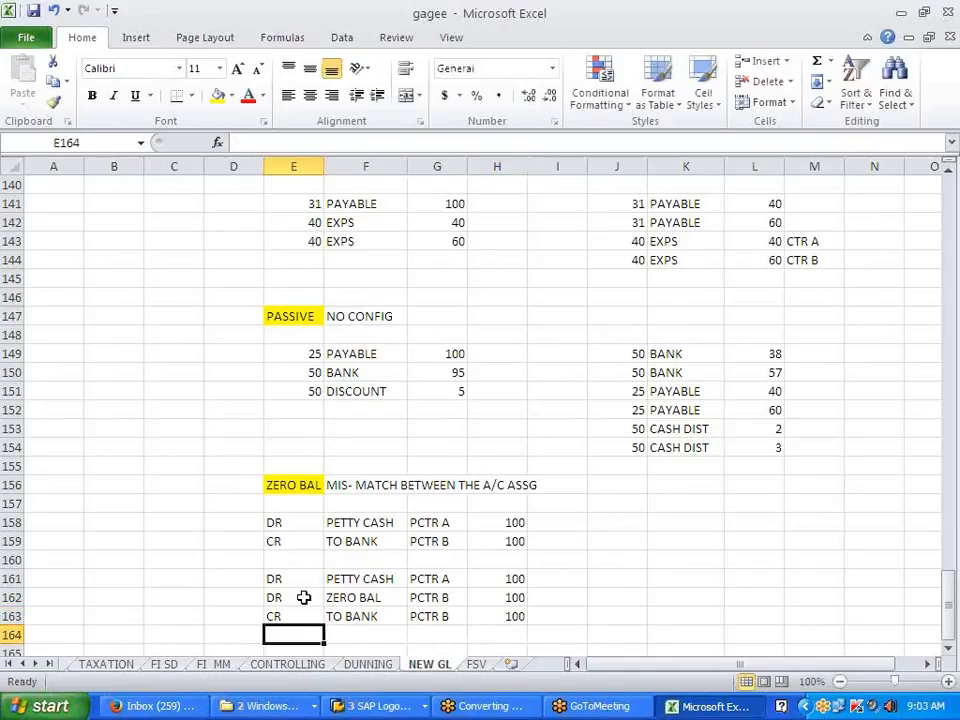
type("DR")
key("Tab")
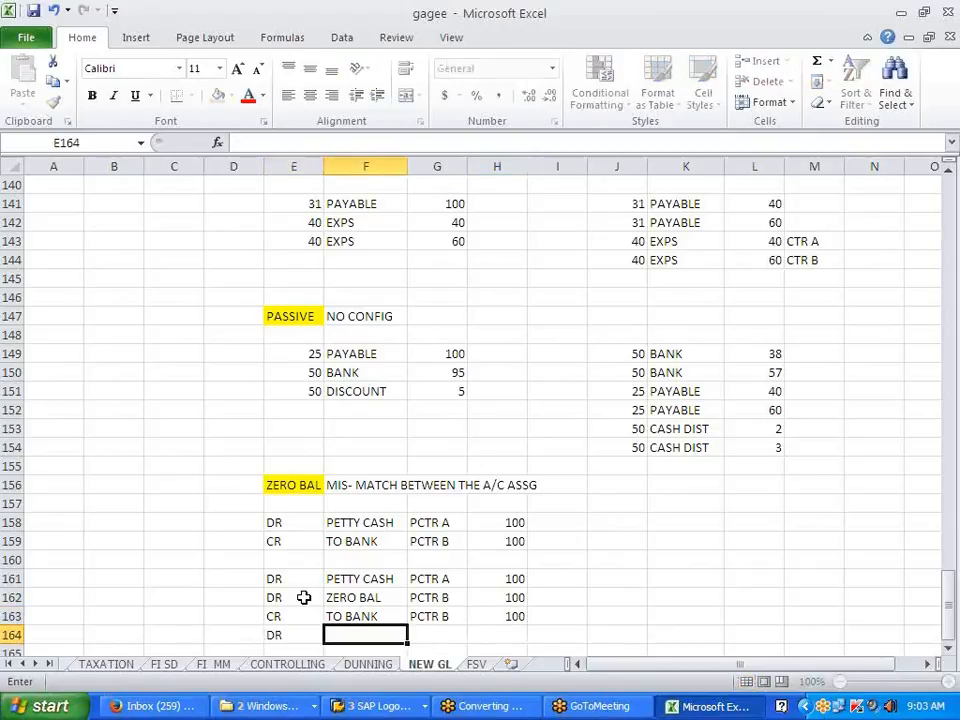
type("ZERO BAL")
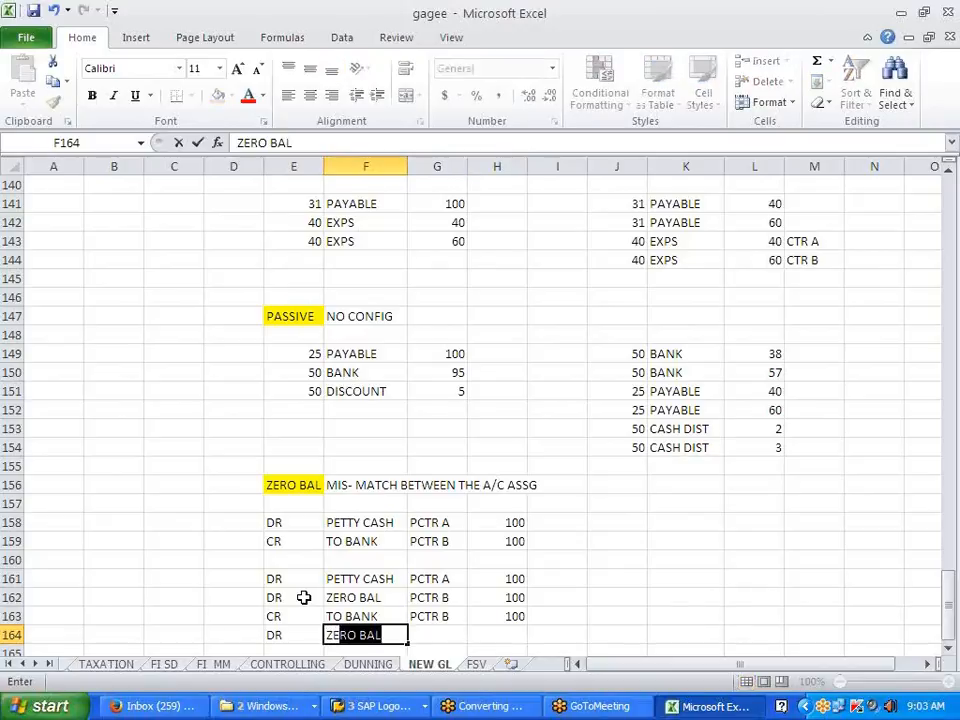
key("Left")
key("BackSpace")
type("CR")
key("Tab")
key("Tab")
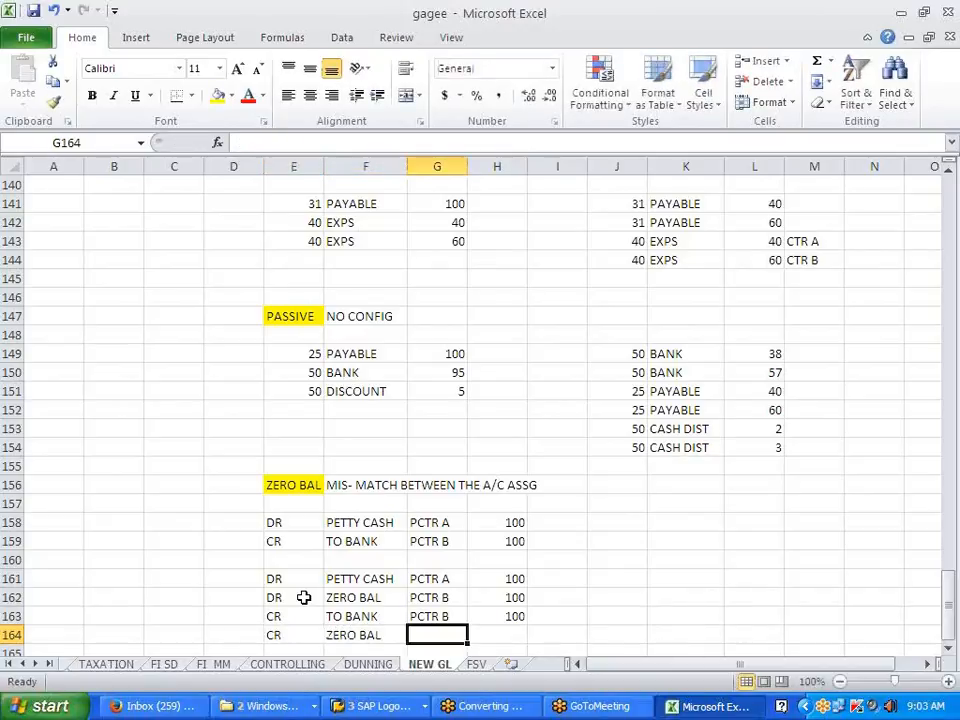
type("PCTR A")
key("Tab")
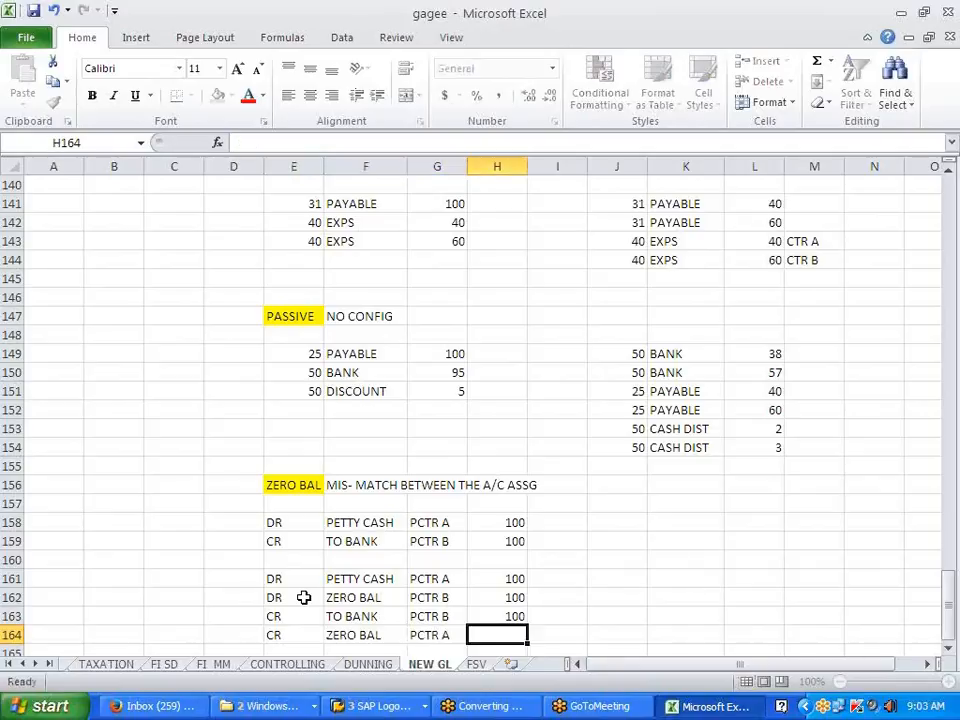
type("100")
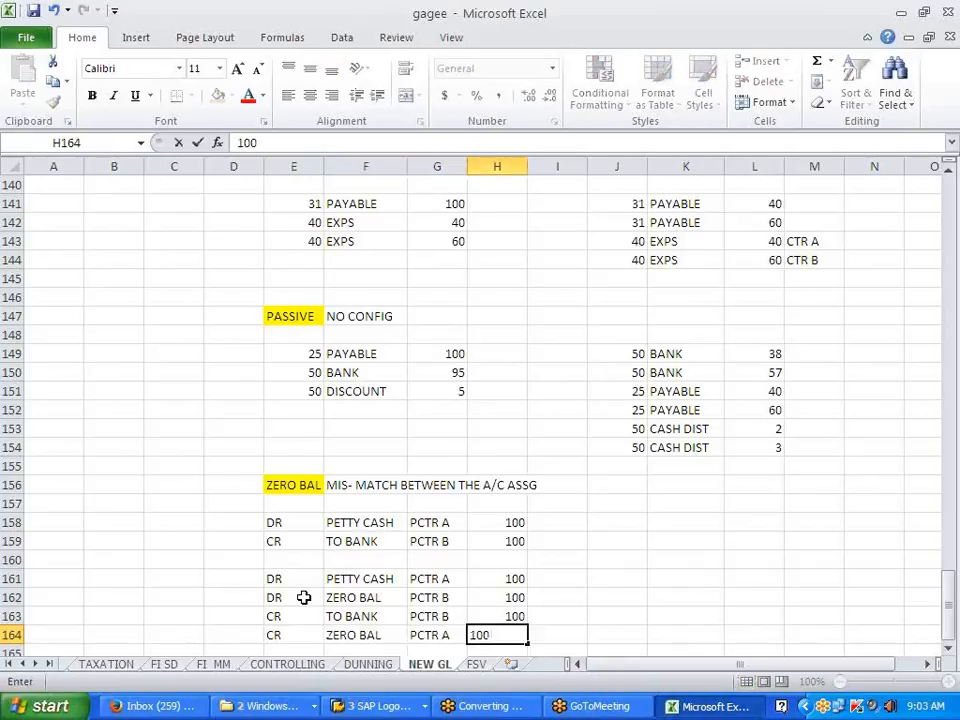
left_click(578, 597)
Step: Review the debit ZERO BAL line in E162:H162 within the completed zero balance entry
left_click(743, 579)
scroll(743, 579, "down", 1)
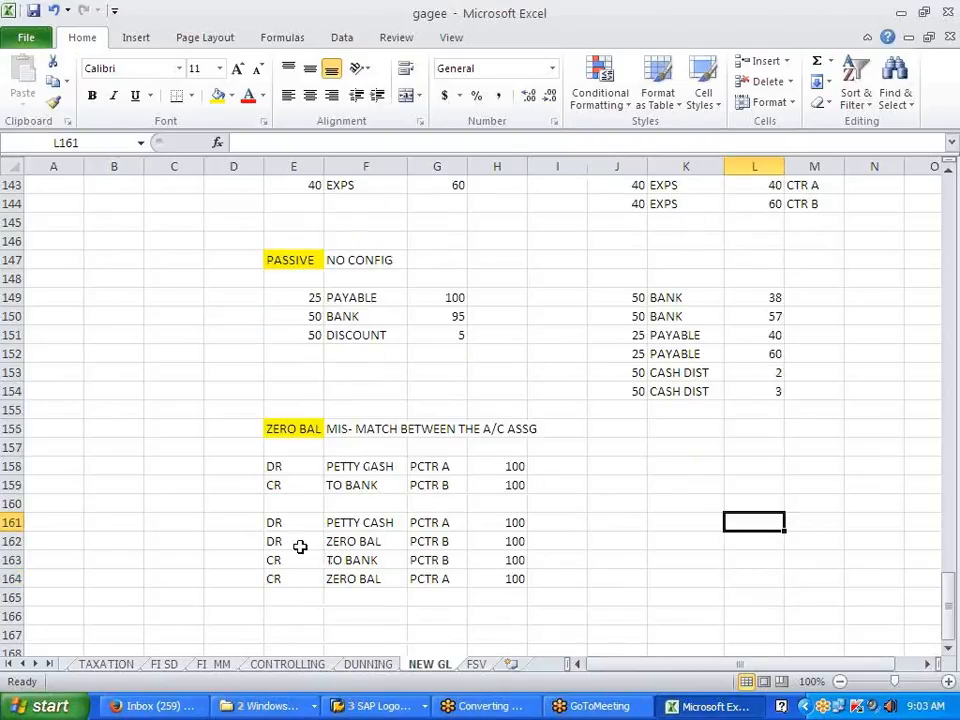
left_click_drag(273, 545, 491, 541)
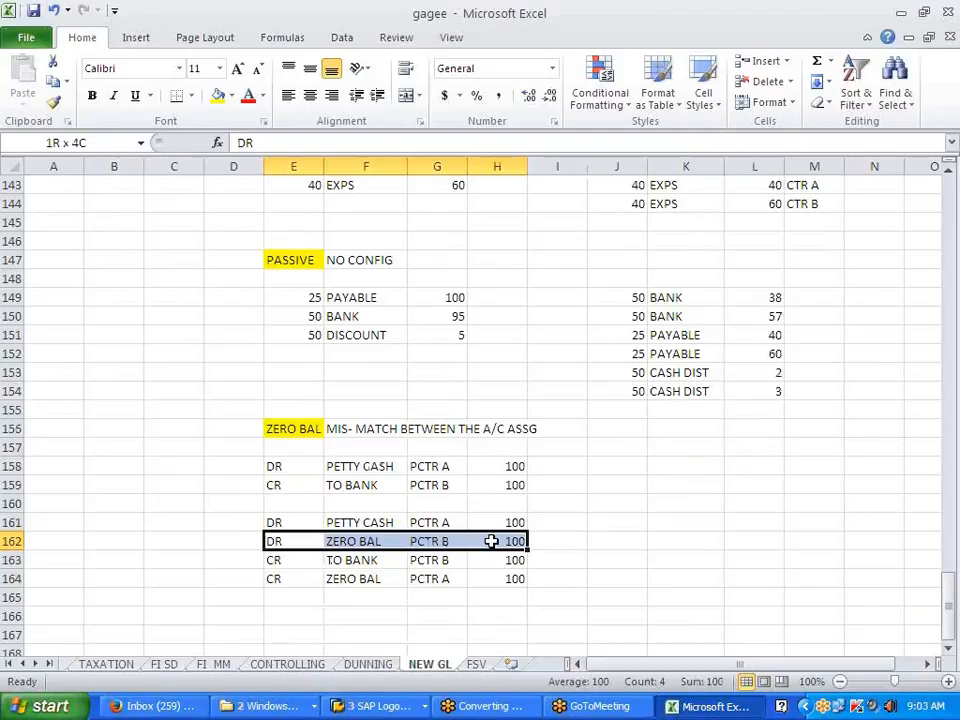
left_click(582, 546)
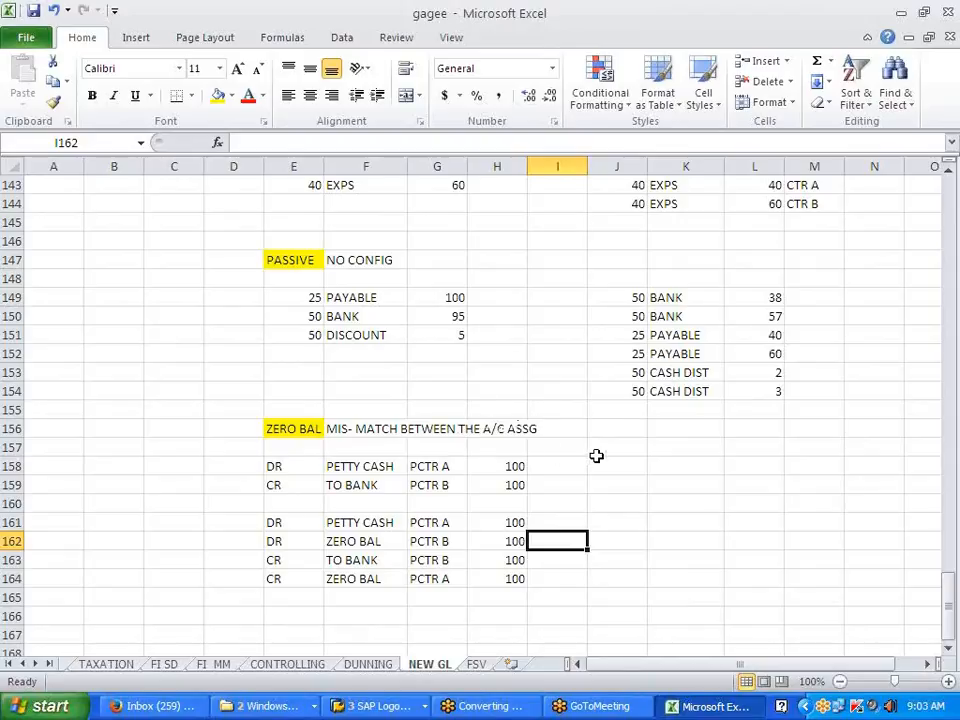
Step: Change the profit center of the TO BANK line in G159 to PCTR A and compare both amounts in H158:H159
left_click(435, 484)
left_click(439, 469)
left_click(452, 483)
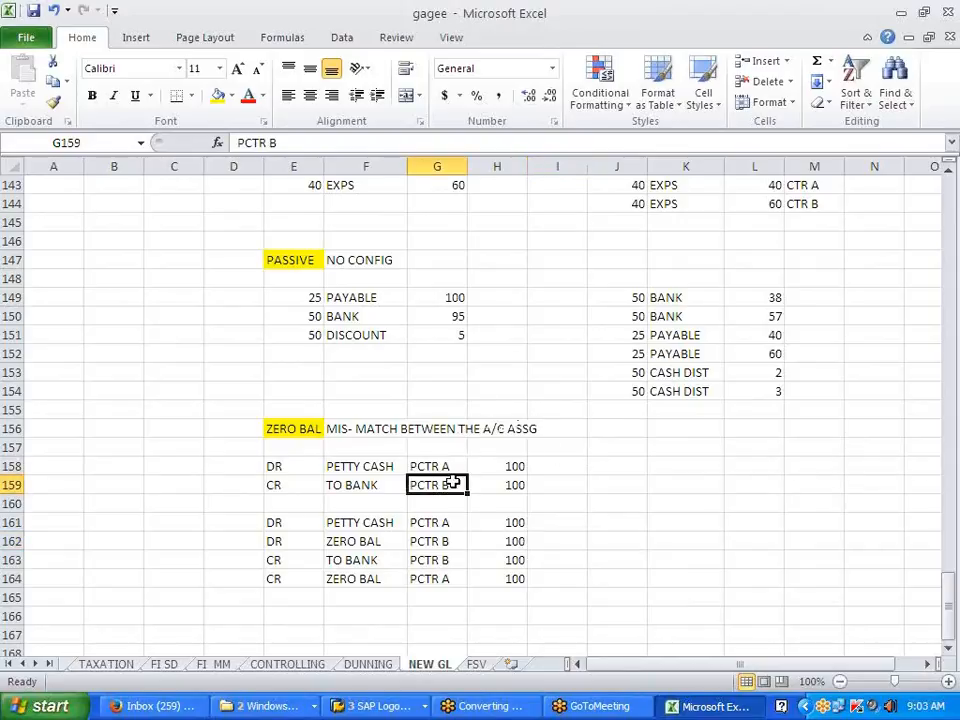
double_click(451, 484)
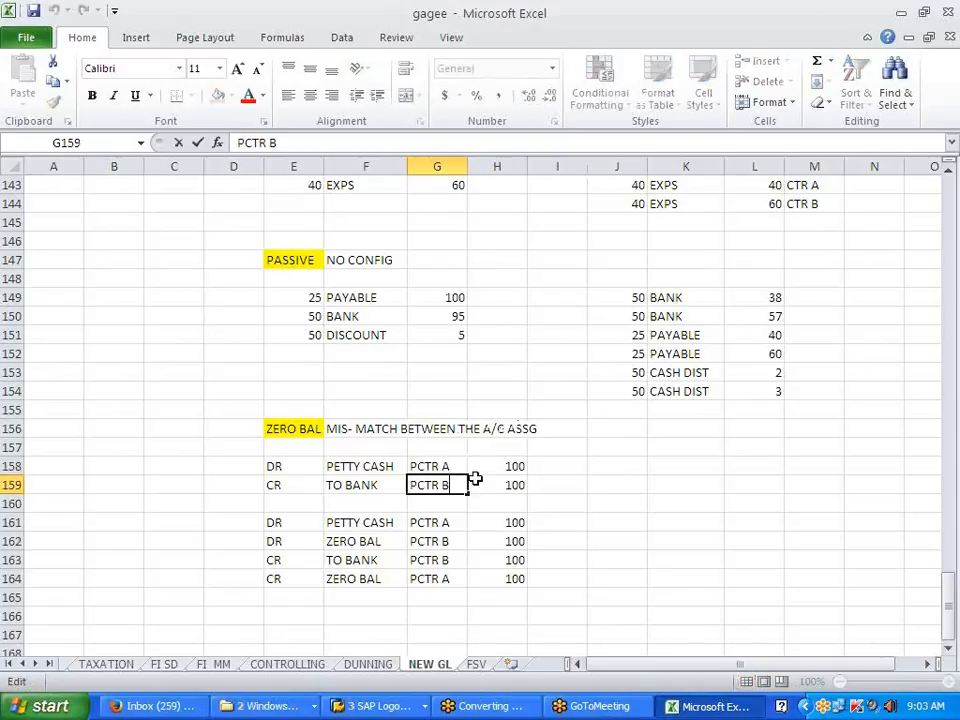
key("BackSpace")
key("BackSpace")
type("A")
left_click(497, 470)
left_click(496, 483)
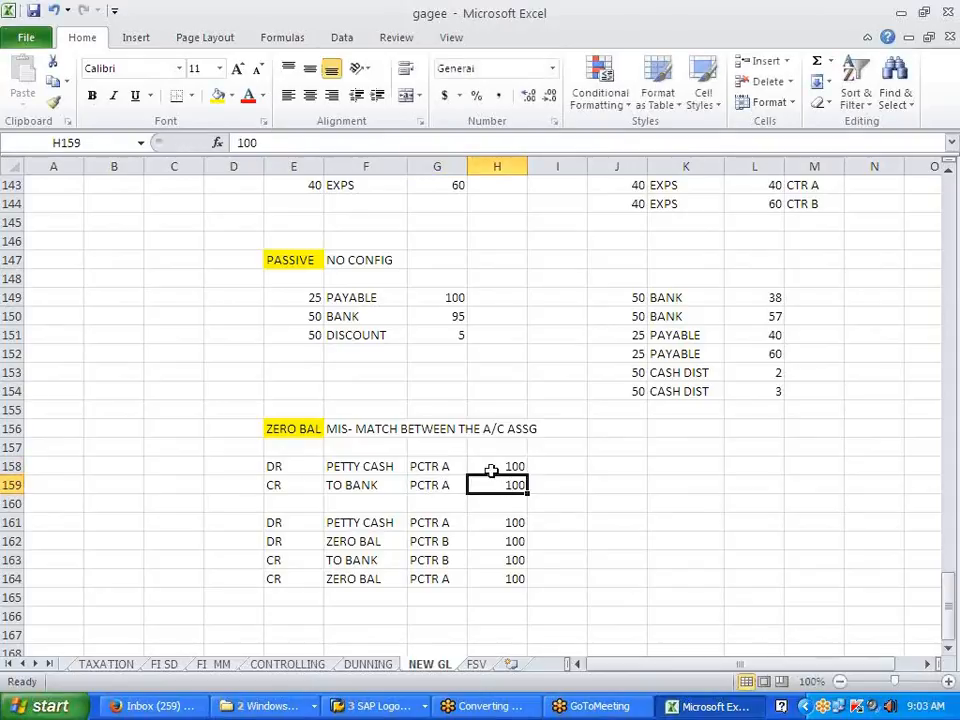
left_click(491, 470)
left_click(485, 484)
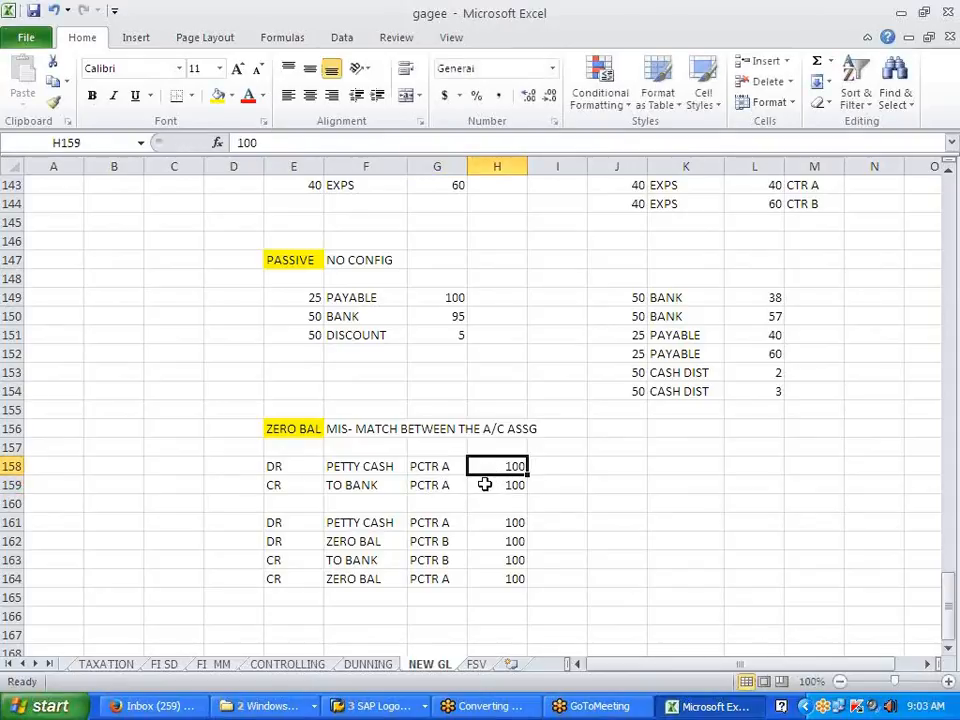
Step: Set the profit center of the TO BANK line in G159 back to PCTR B
double_click(449, 481)
key("BackSpace")
key("BackSpace")
type("B")
left_click(611, 521)
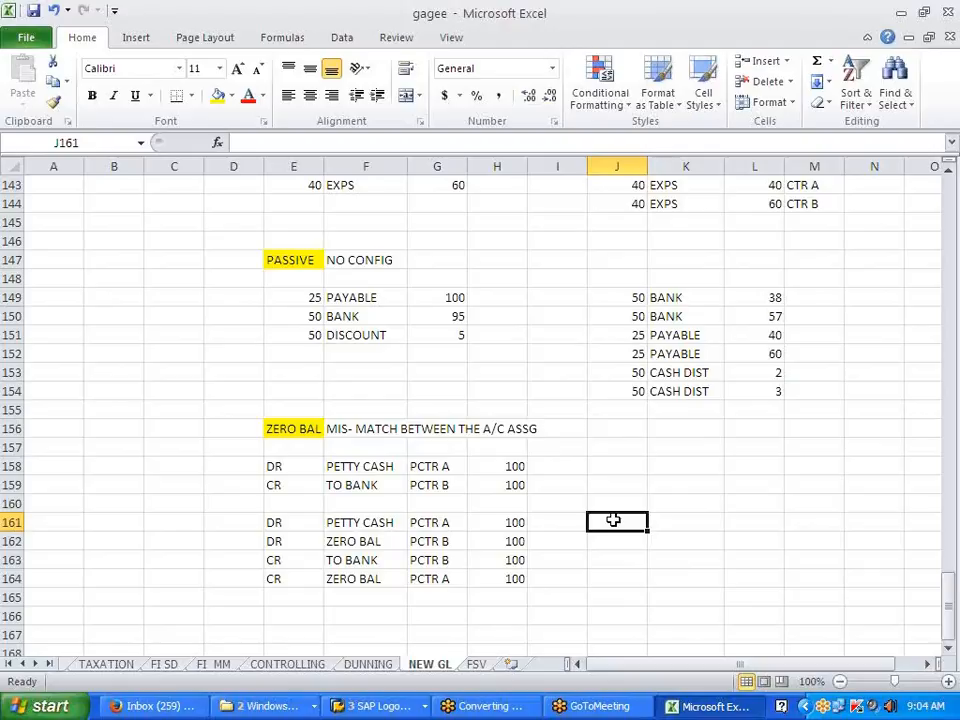
Step: Clear the CTR A and CTR B labels beside the split EXPS lines in M143:M144
scroll(613, 520, "up", 4)
scroll(613, 520, "down", 3)
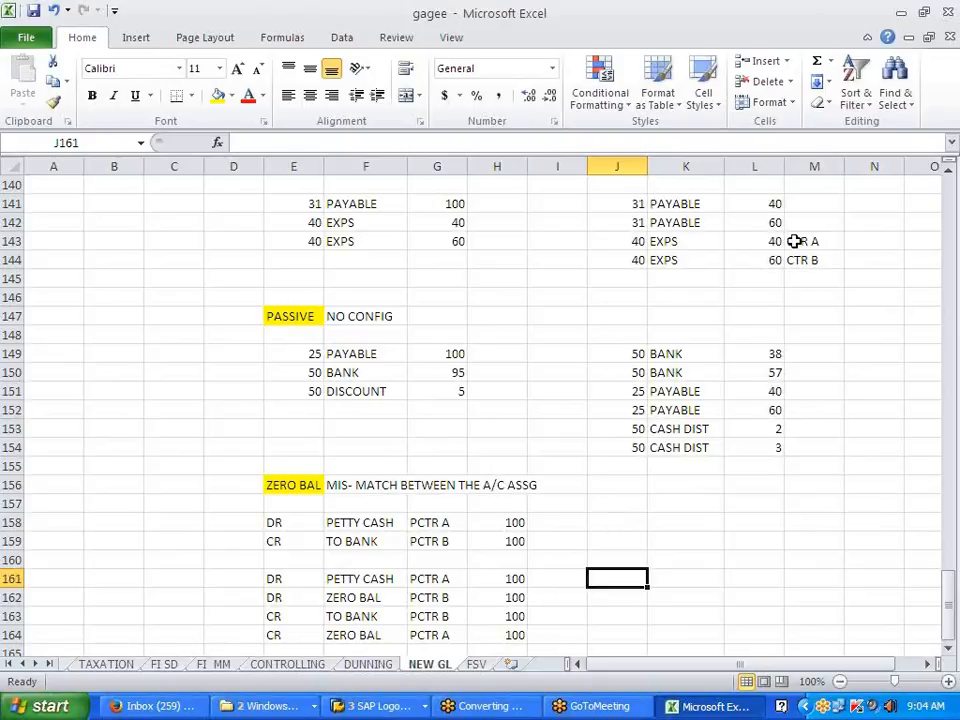
left_click_drag(804, 241, 814, 258)
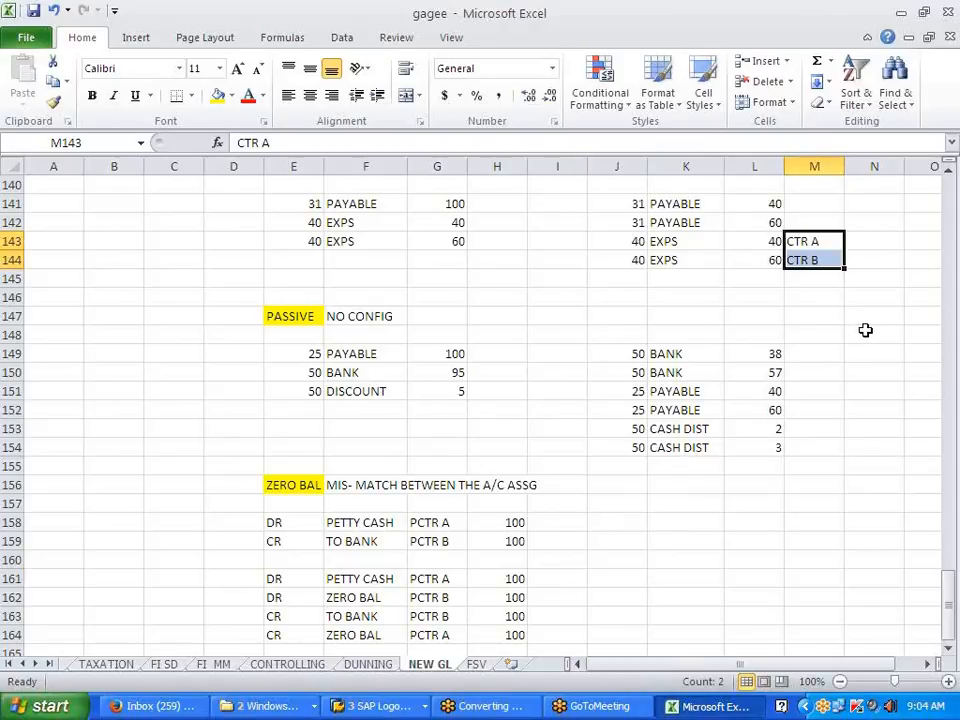
key("Delete")
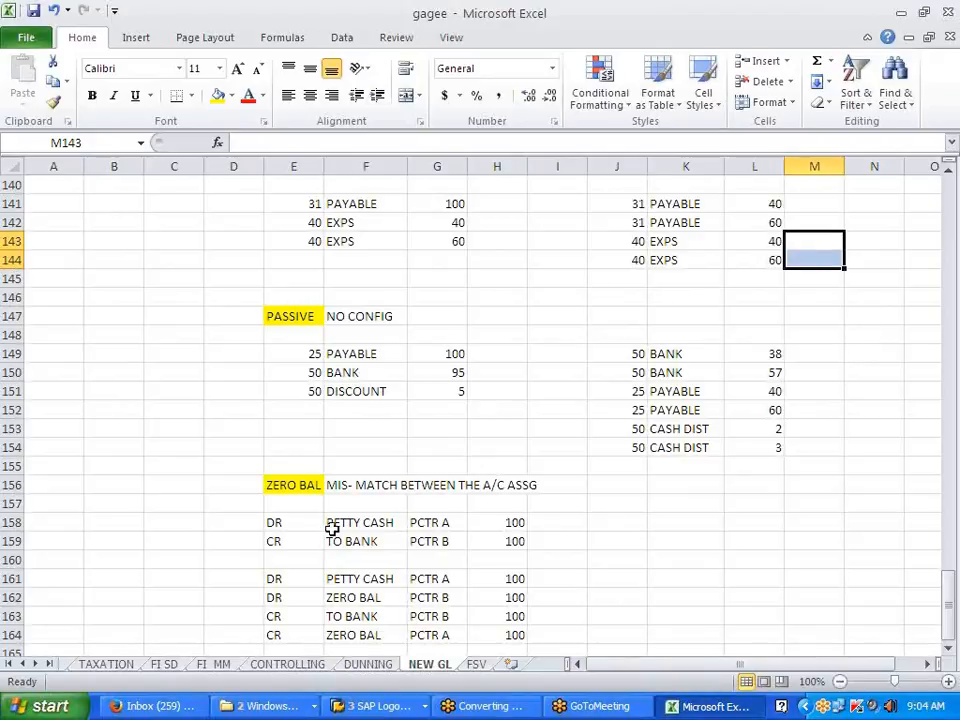
left_click(823, 334)
left_click(816, 246)
left_click_drag(816, 246, 816, 260)
left_click(800, 244)
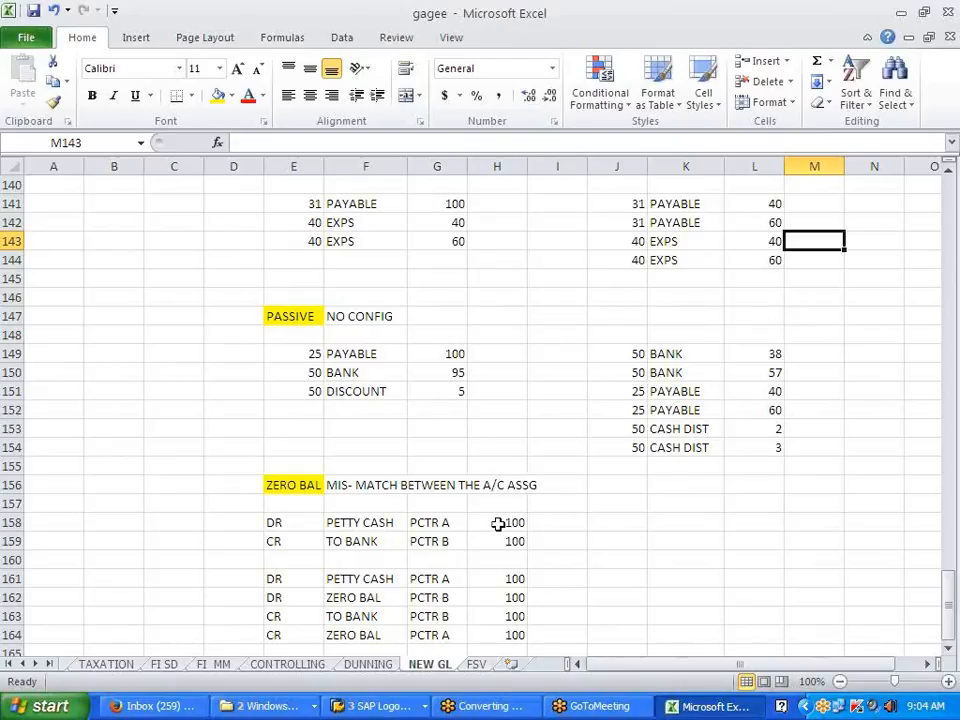
scroll(708, 614, "up", 2)
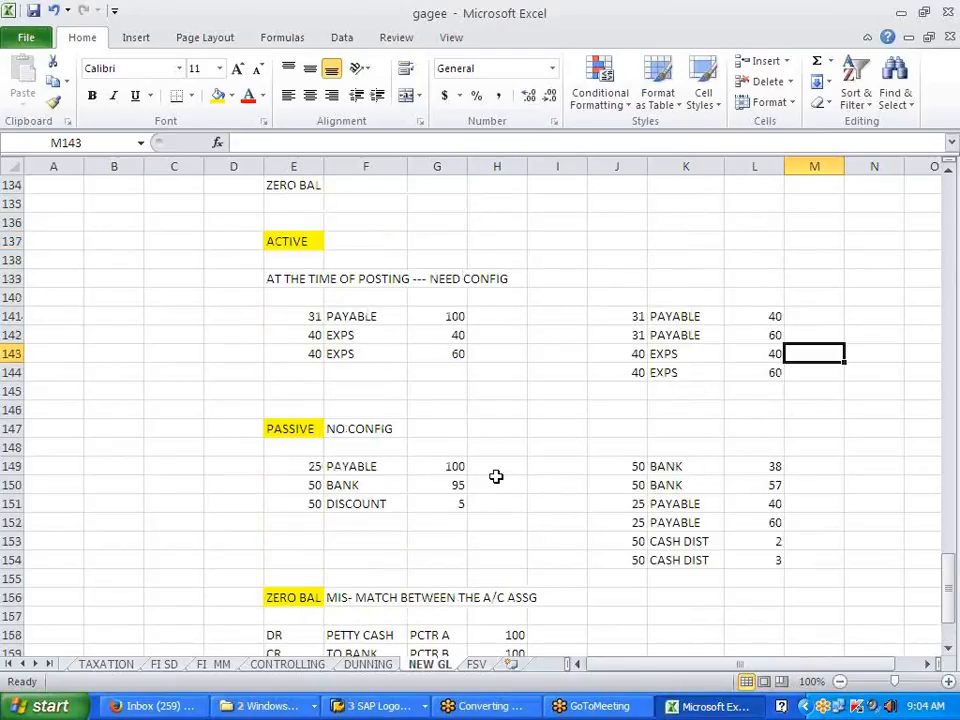
scroll(495, 476, "down", 3)
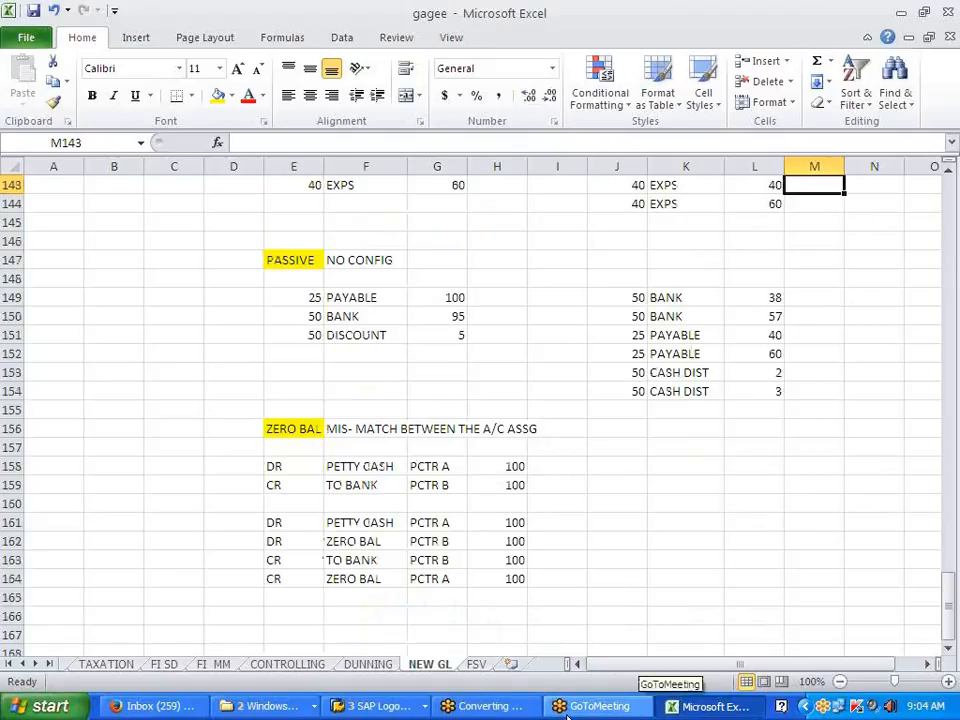
Step: Switch to the SAP Display IMG window and collapse the Master Data node under Profit Center Accounting
left_click(393, 711)
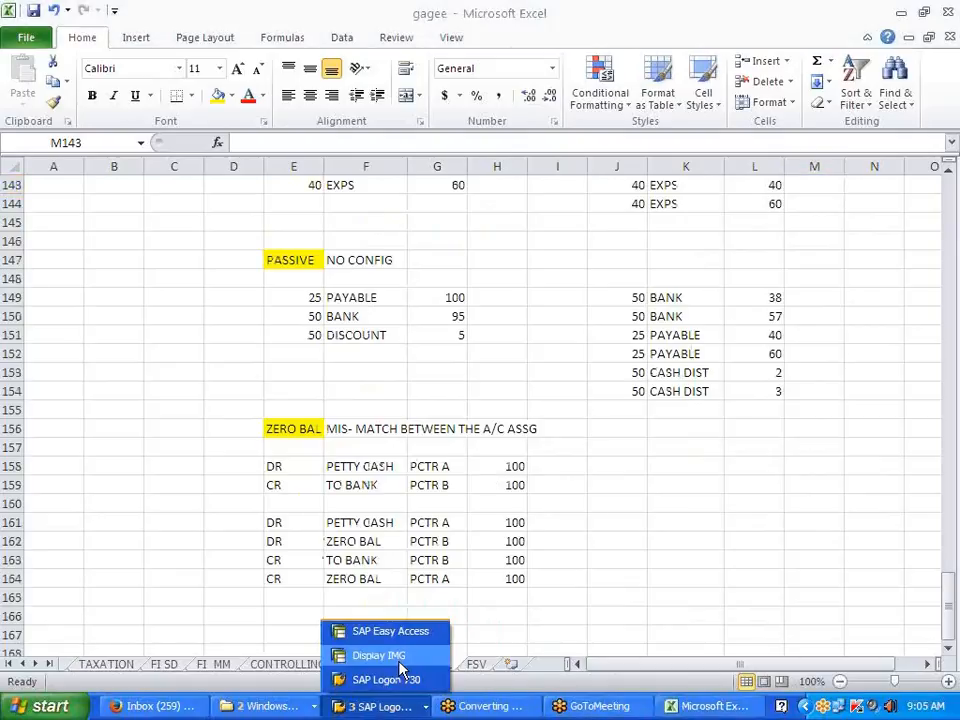
left_click(401, 663)
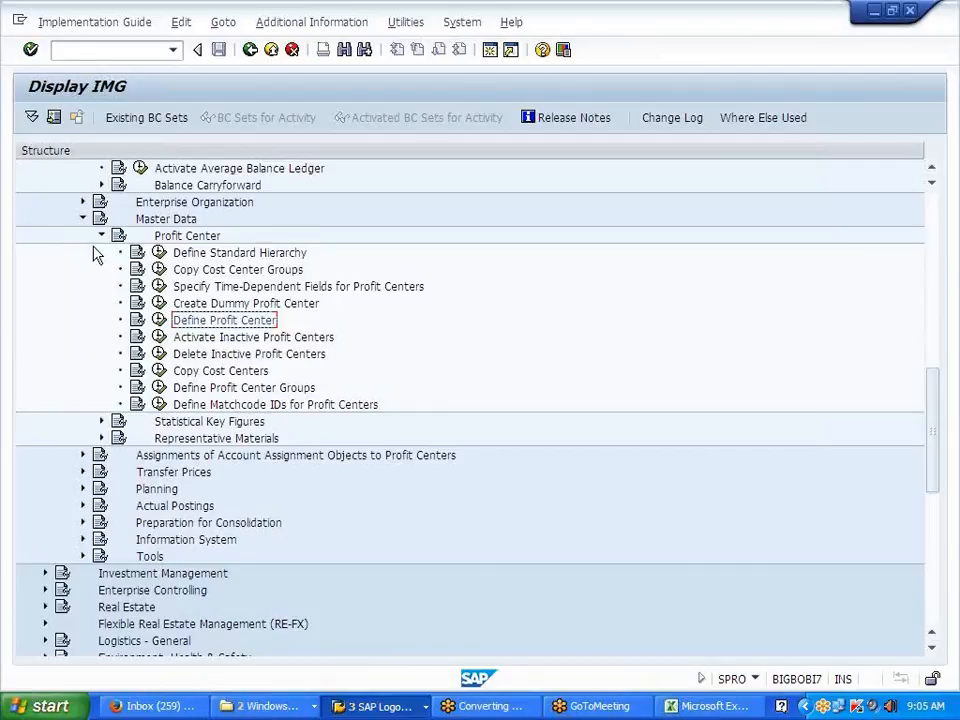
left_click(85, 232)
left_click(83, 219)
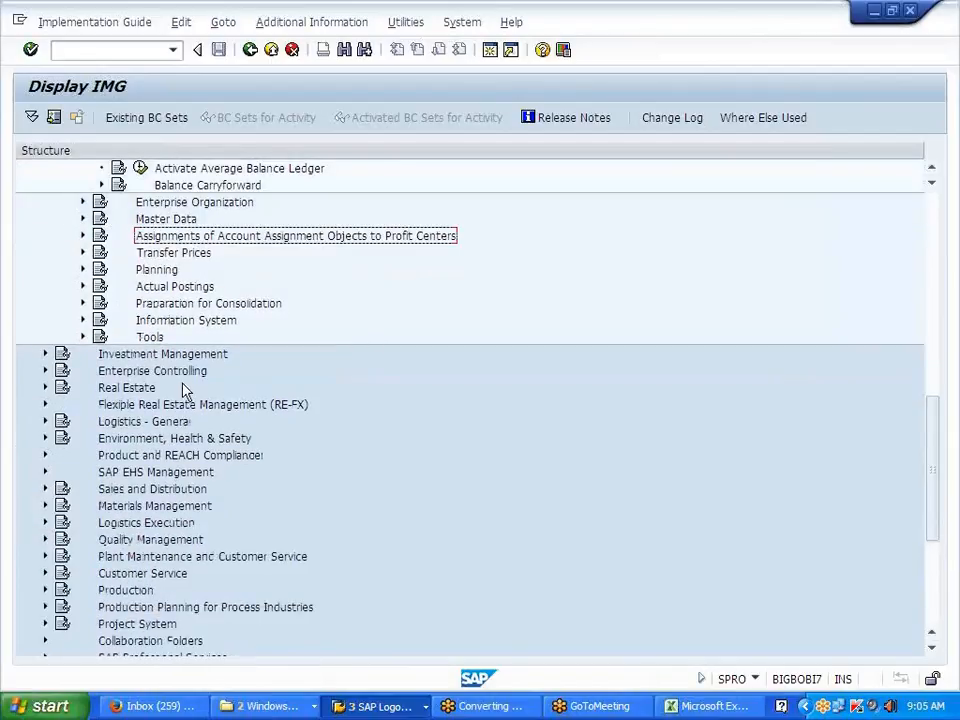
Step: Under Financial Accounting (New), expand General Ledger Accounting (New), Business Transactions and its Document Splitting node
scroll(190, 395, "up", 3)
scroll(218, 424, "up", 4)
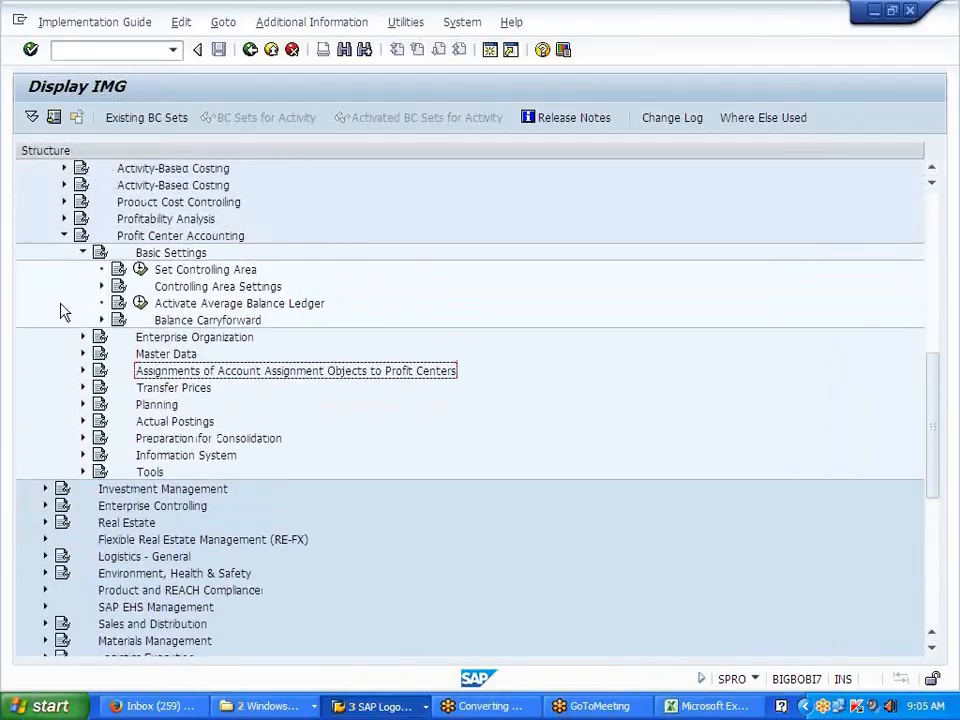
scroll(50, 295, "up", 4)
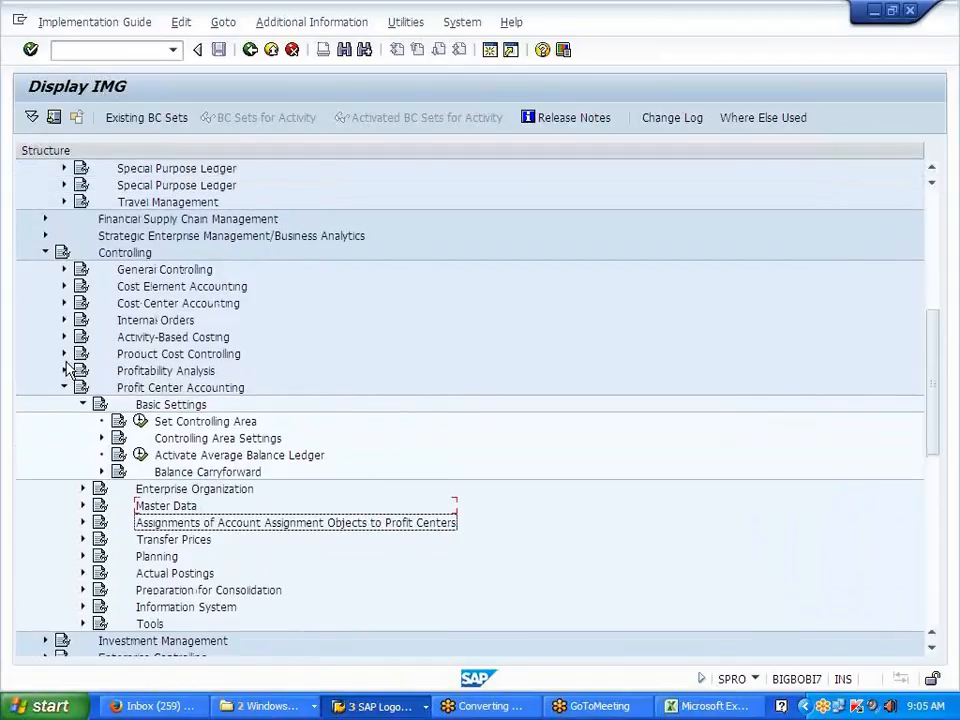
scroll(50, 295, "up", 3)
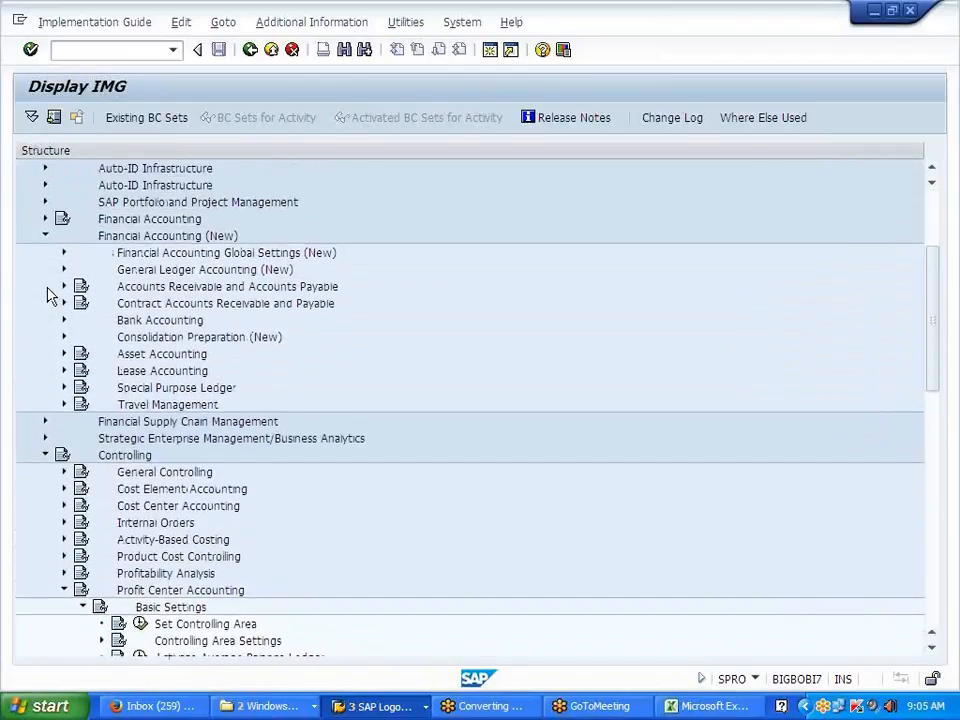
left_click(64, 320)
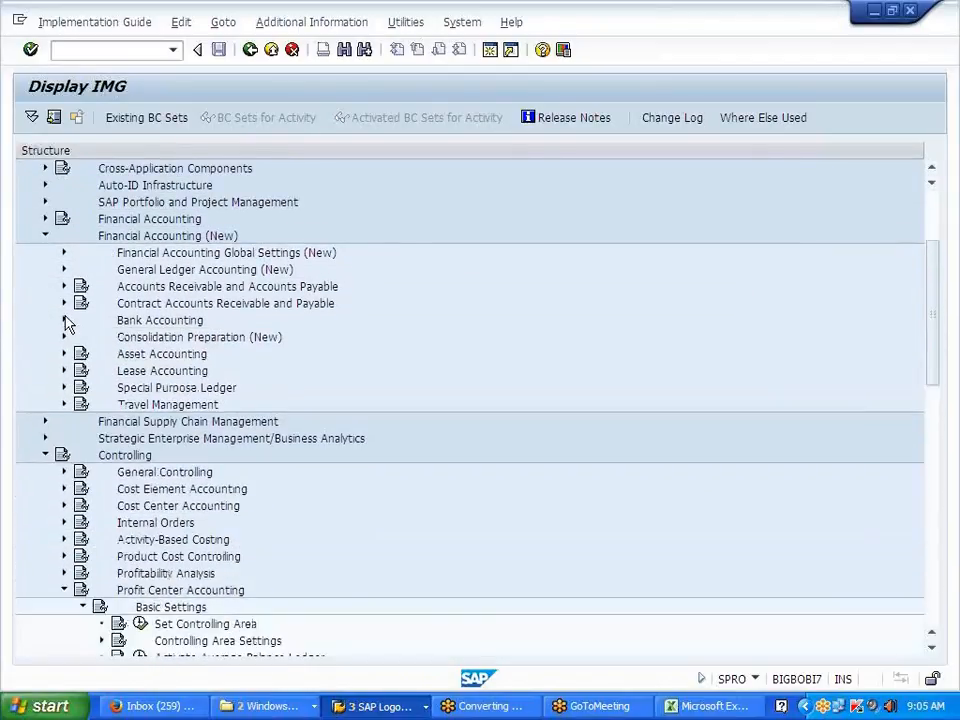
left_click(64, 270)
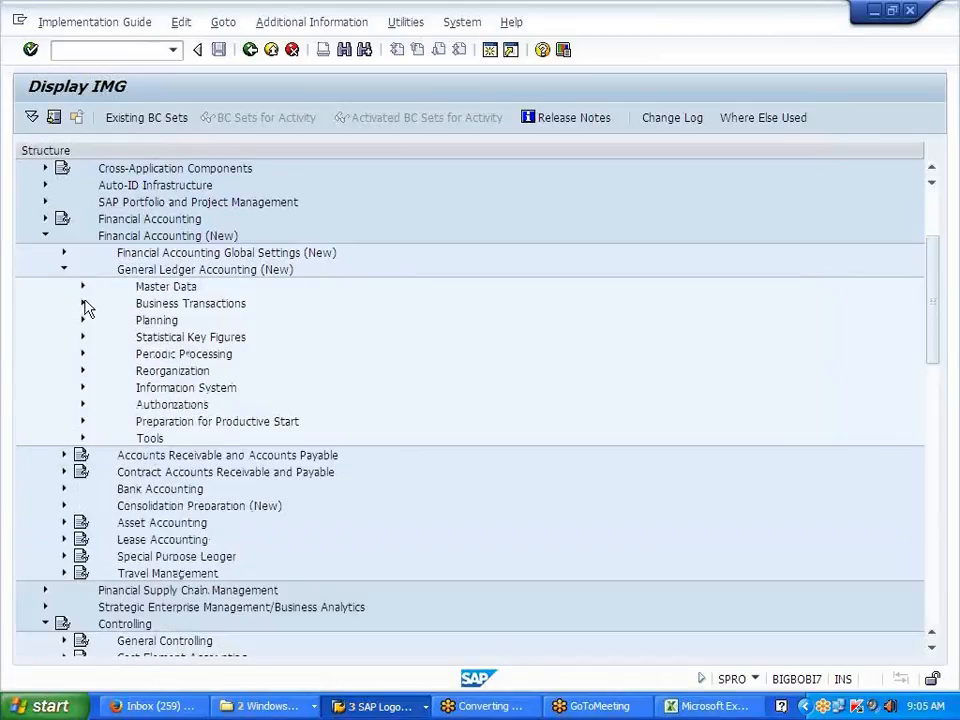
left_click(82, 304)
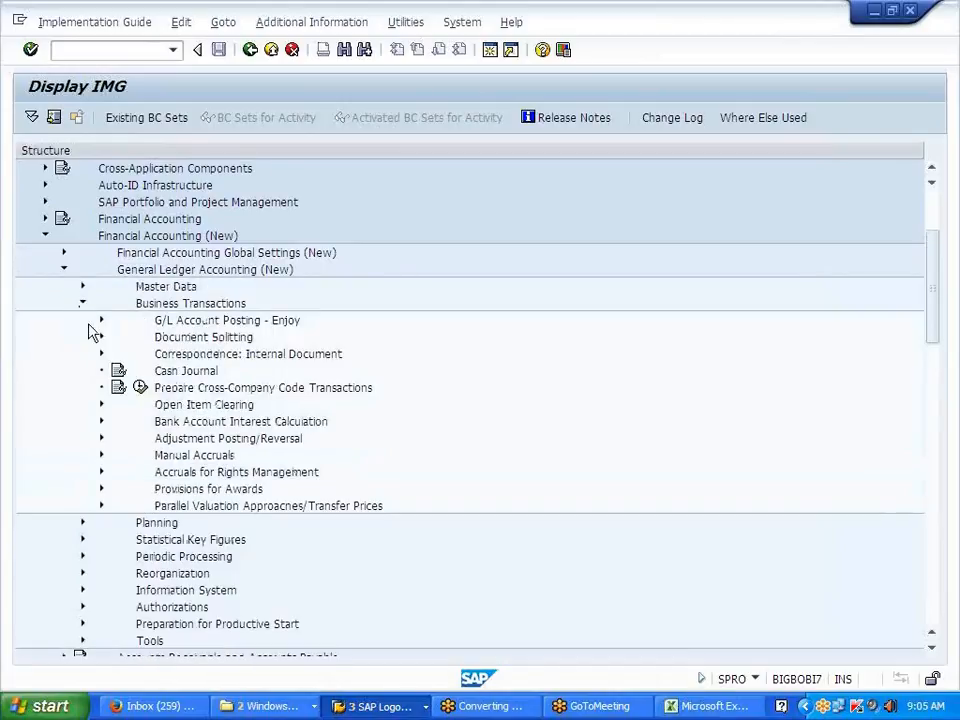
left_click(101, 337)
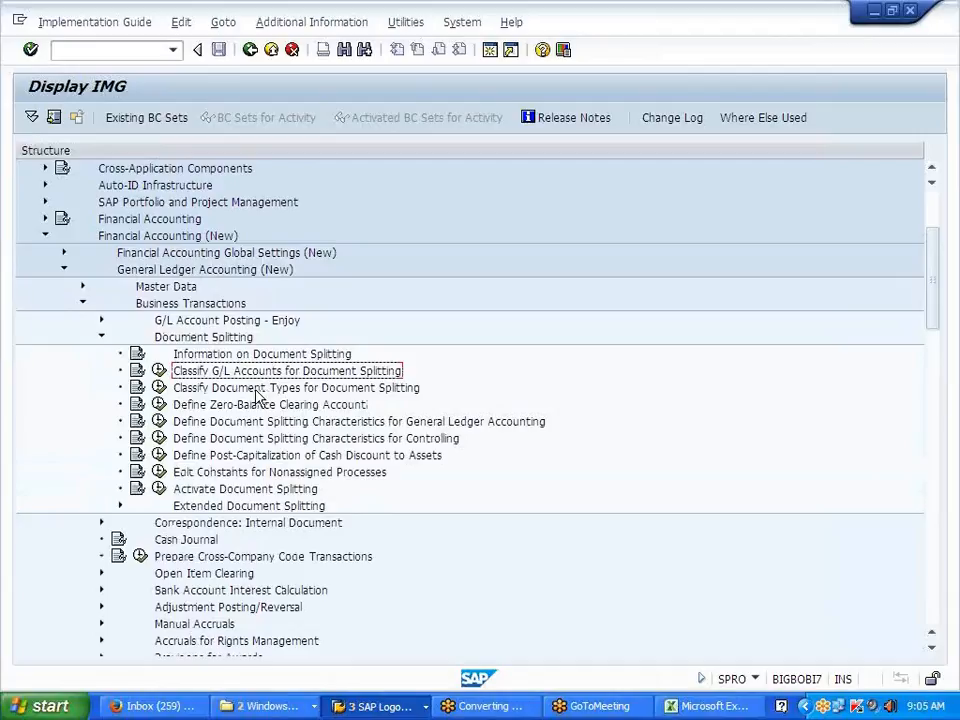
Step: Open the Classify G/L Accounts for Document Splitting activity for chart of accounts J700
left_click(160, 371)
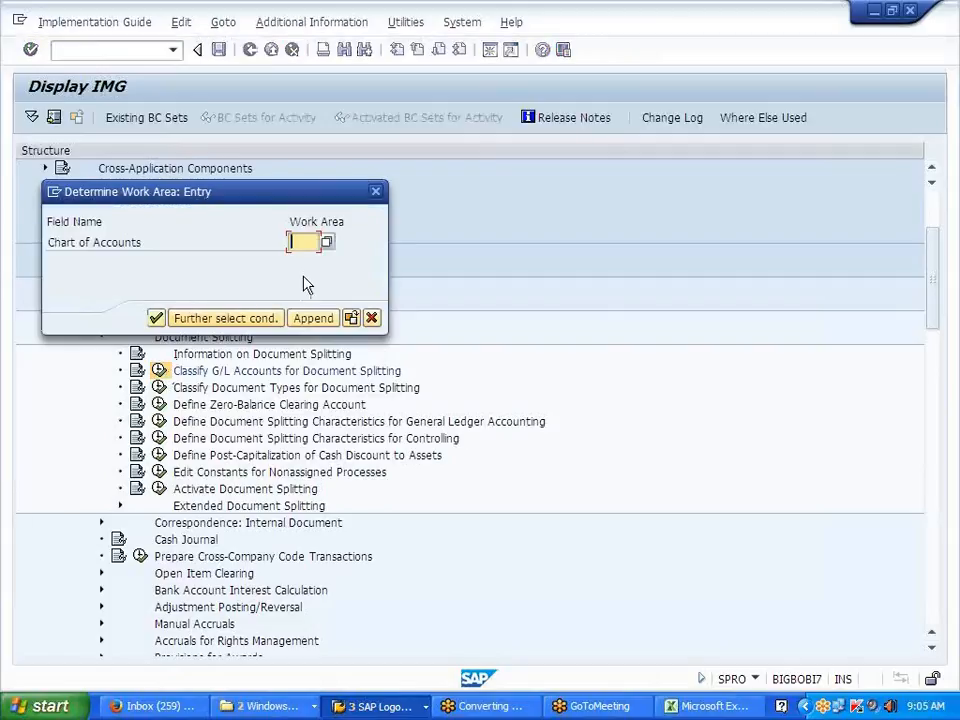
type("J700")
key("Return")
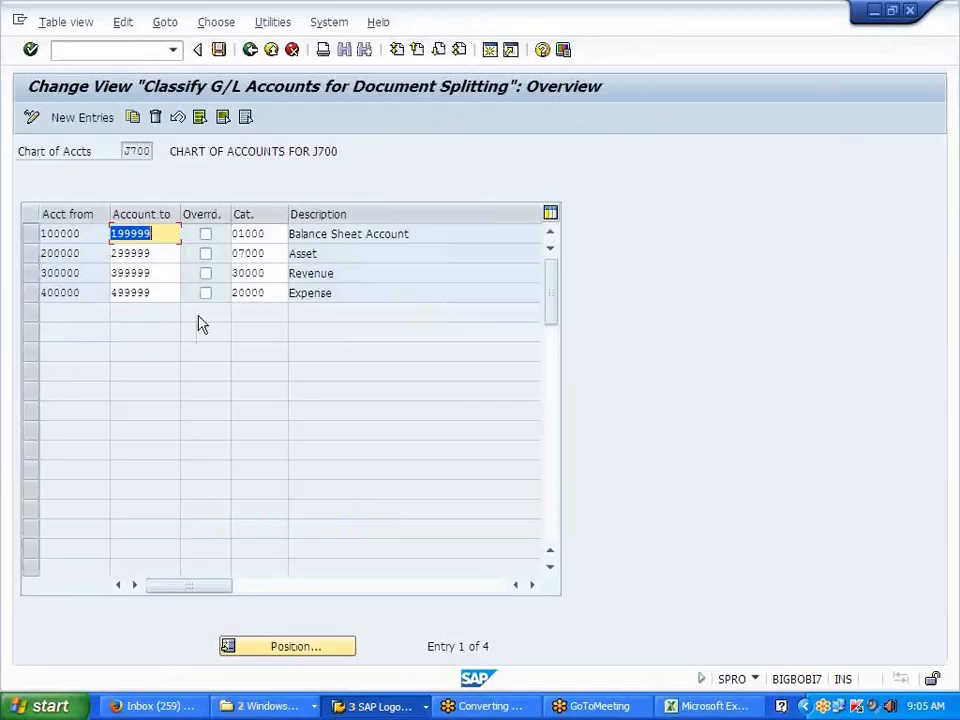
Step: Examine the G/L account ranges and the item category assigned to each one
left_click_drag(77, 231, 35, 228)
left_click_drag(189, 231, 121, 256)
left_click(107, 232)
left_click(118, 256)
left_click_drag(266, 232, 240, 292)
left_click(232, 233)
left_click(239, 255)
left_click(226, 271)
left_click(232, 292)
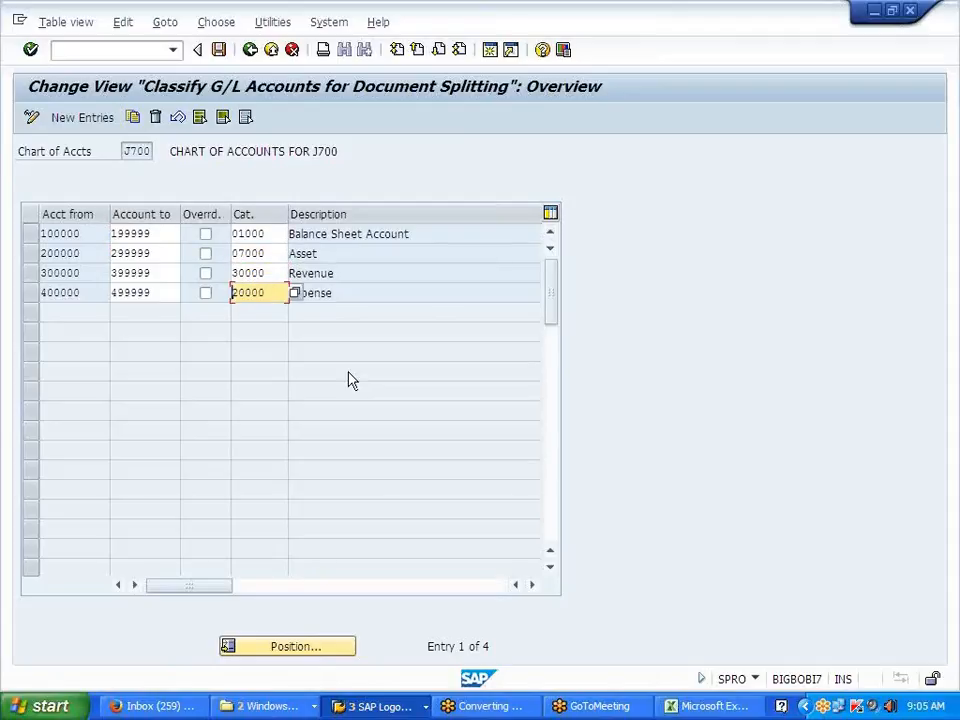
Step: View the list of possible item categories for the 100000 account range and close it without choosing one
left_click(259, 232)
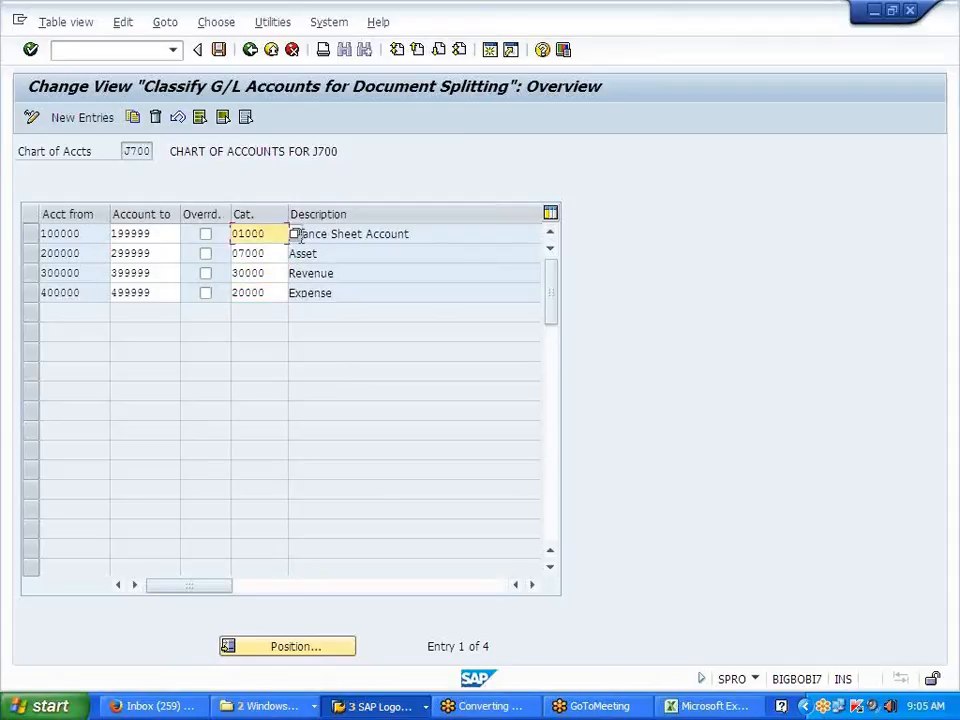
left_click(295, 234)
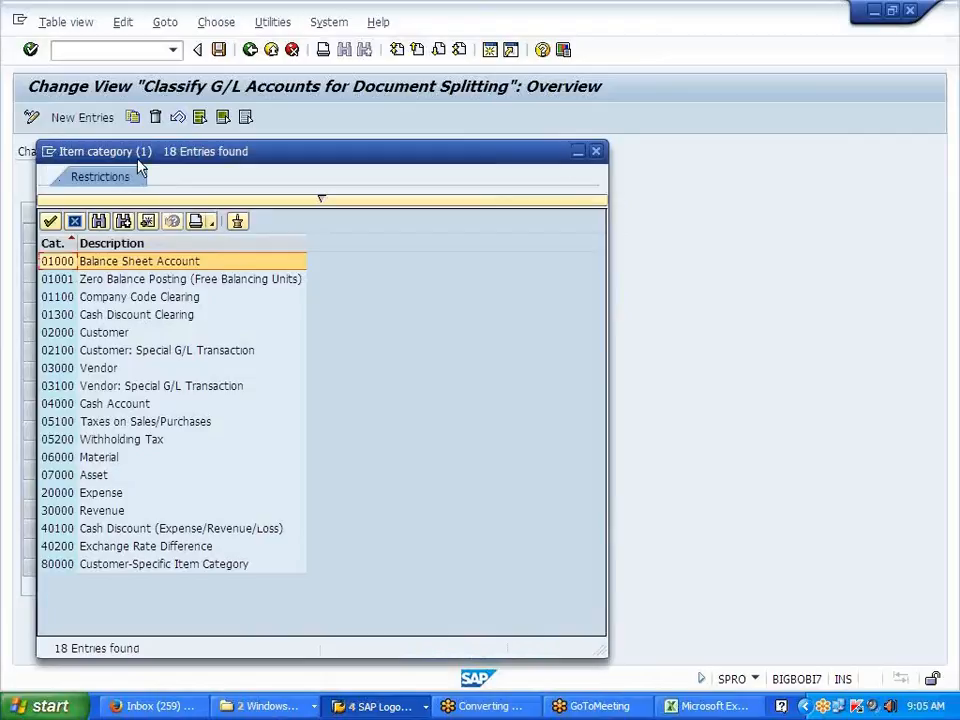
left_click(597, 154)
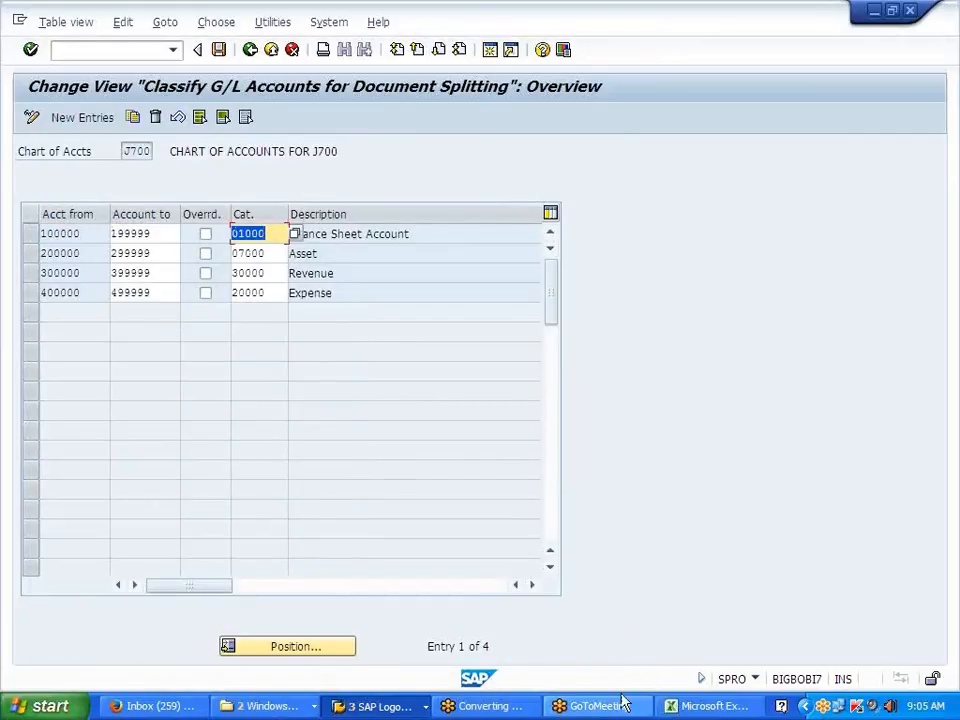
Step: Switch to the Excel NEW GL sheet and enter the note ITEM CATEGORY --- LINKED TO GL in F168
left_click(690, 706)
scroll(362, 371, "down", 1)
left_click(362, 371)
type("ITEM")
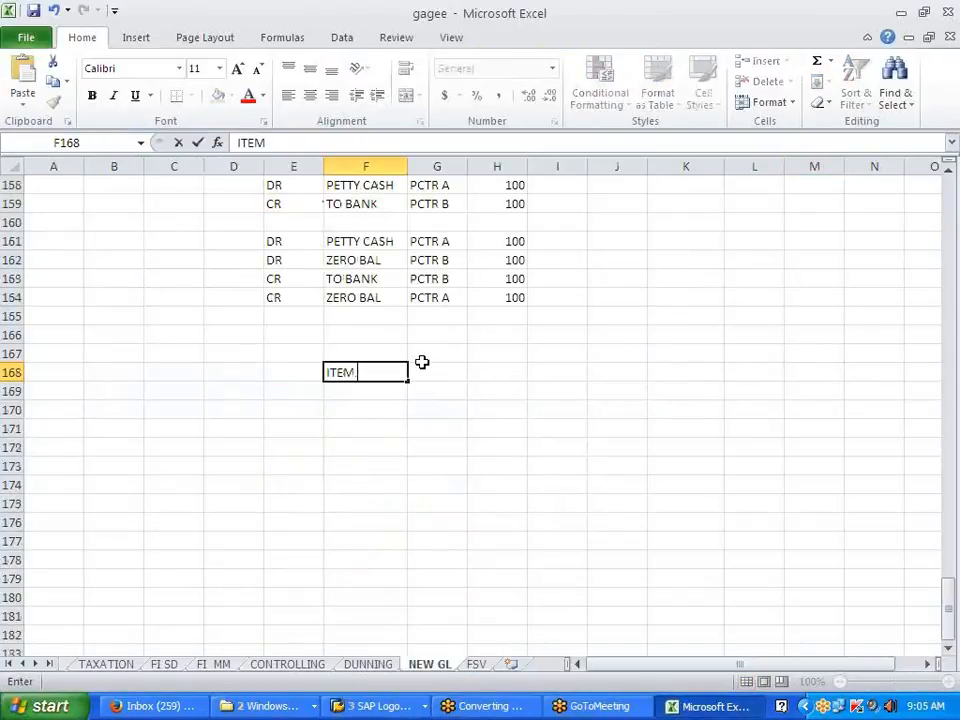
type(" CATEGORY")
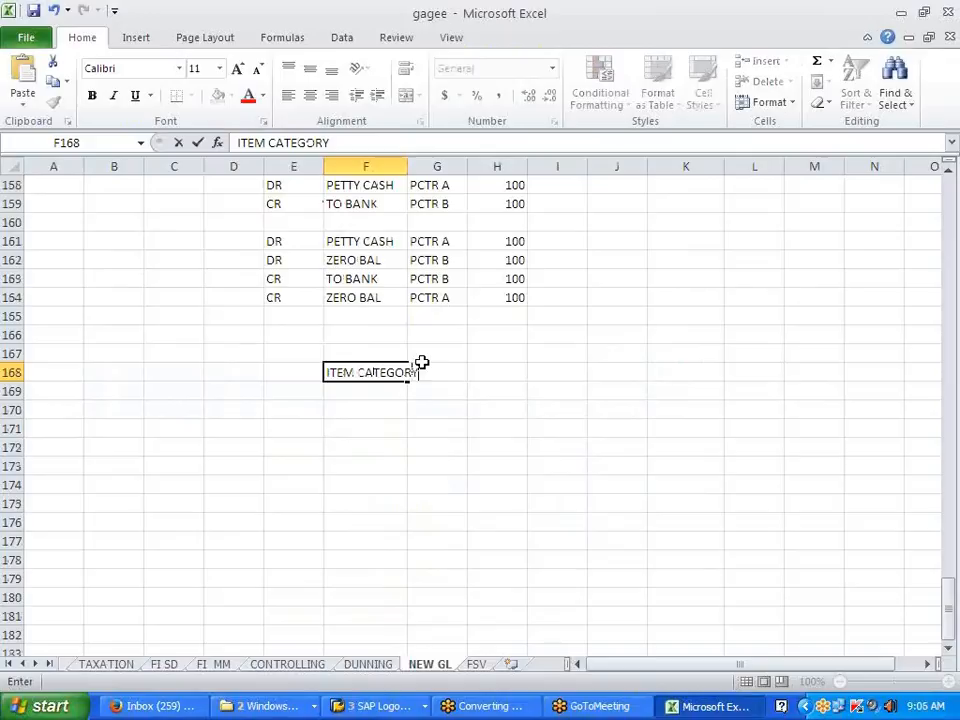
type(" --- LINKED")
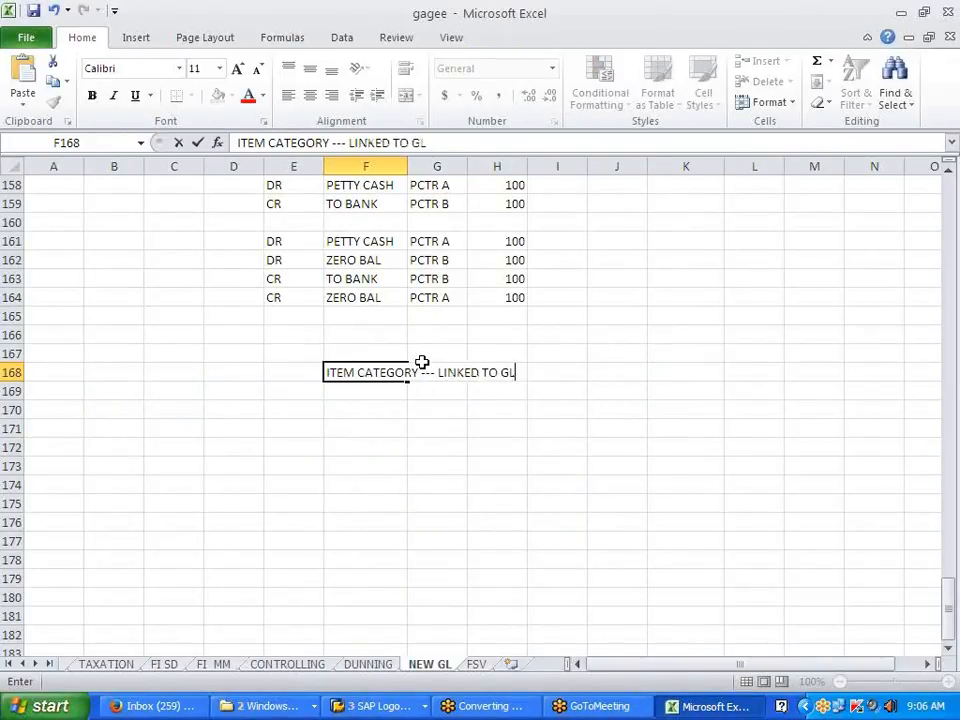
type(" TO GL")
left_click(559, 454)
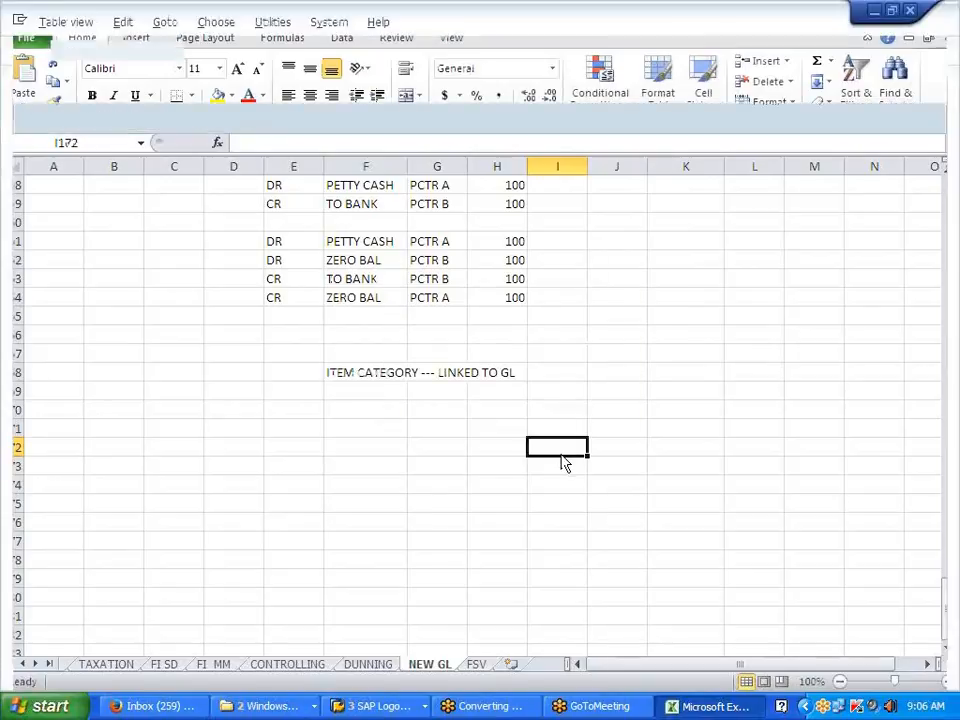
Step: Return to SAP, leave the G/L account classification, and view Classify Document Types for Document Splitting before going back to the IMG structure
key("alt+Tab")
left_click(251, 51)
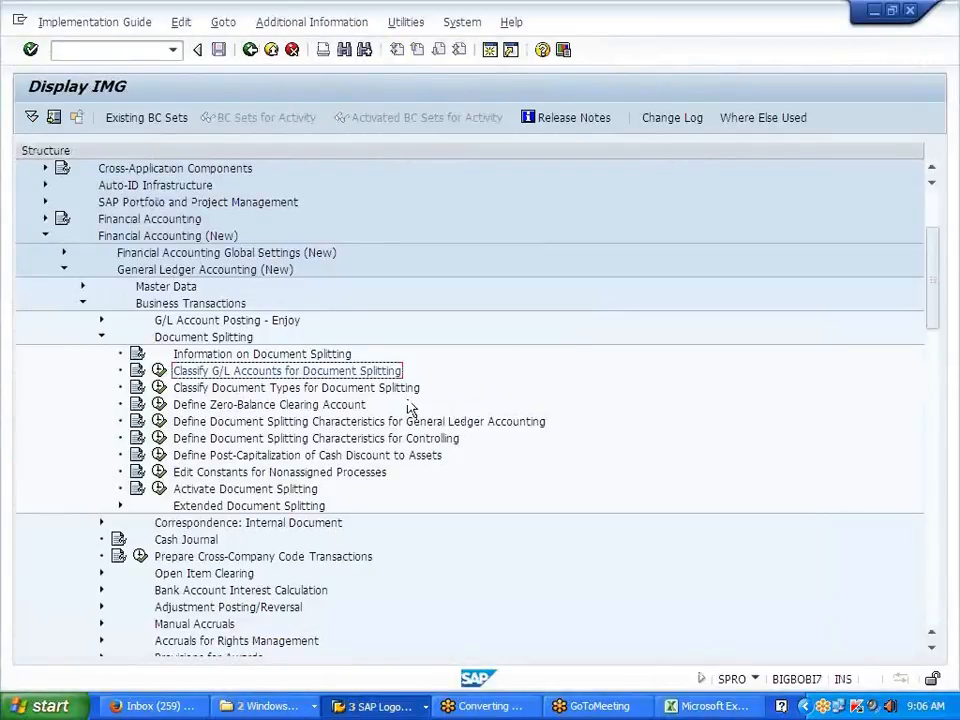
left_click(157, 387)
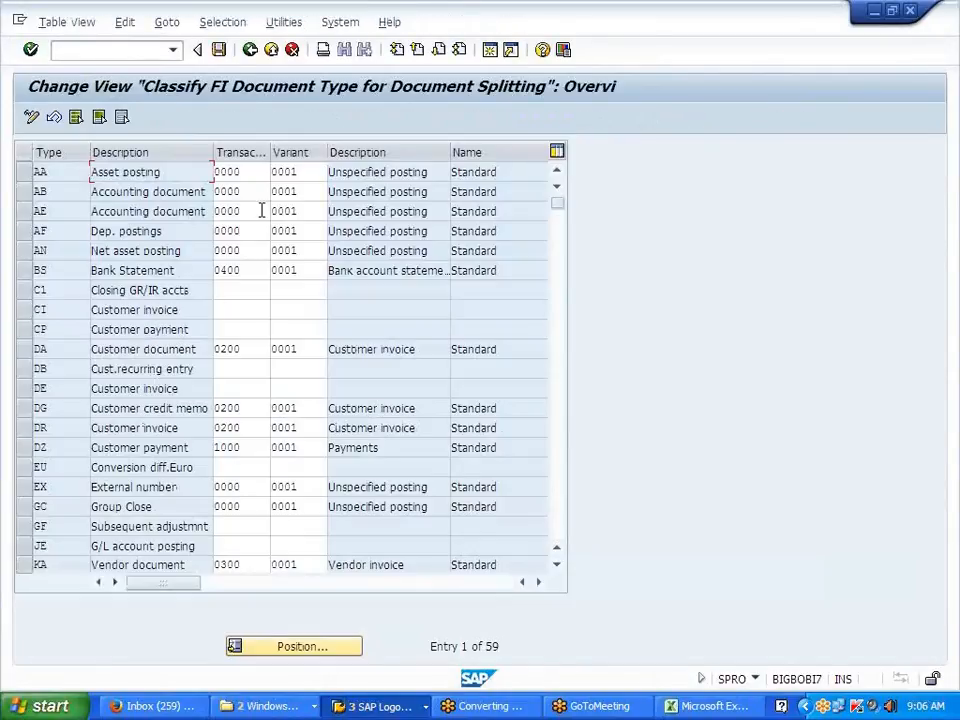
left_click(251, 55)
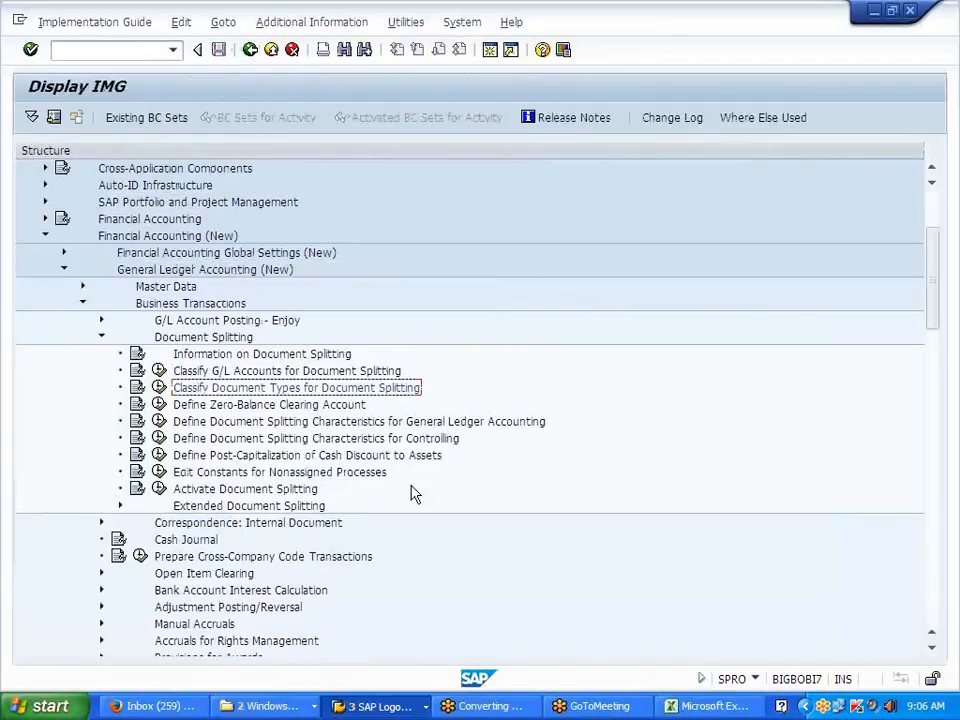
scroll(415, 494, "down", 1)
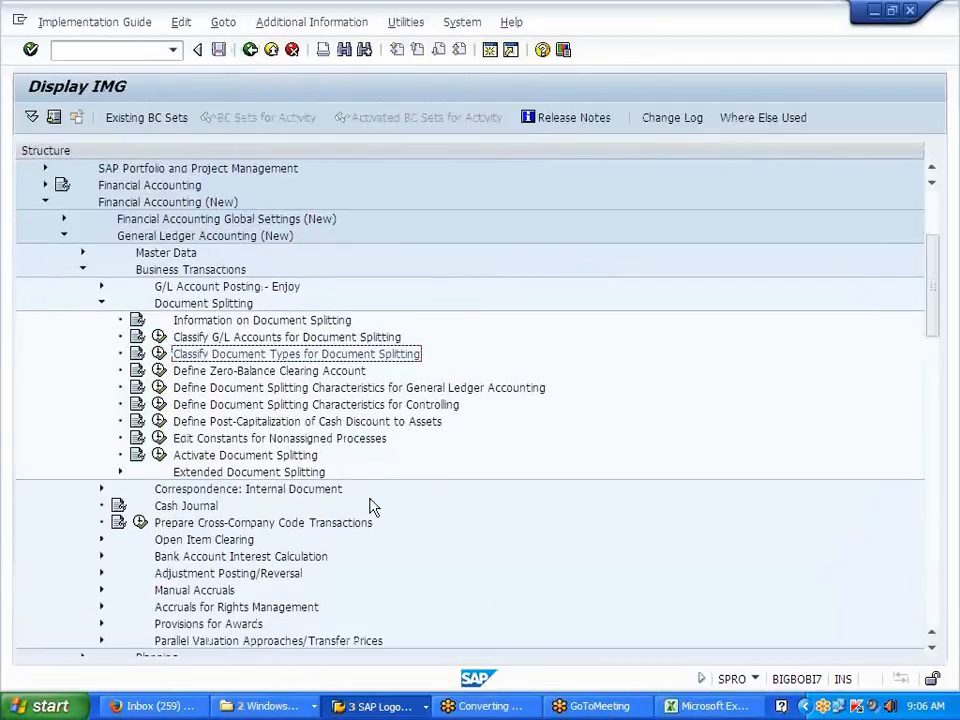
Step: Expand Extended Document Splitting in the IMG, switch to Excel and enter the heading Define Document Splitting Method in F170 of the NEW GL sheet
left_click(121, 474)
left_click(200, 508)
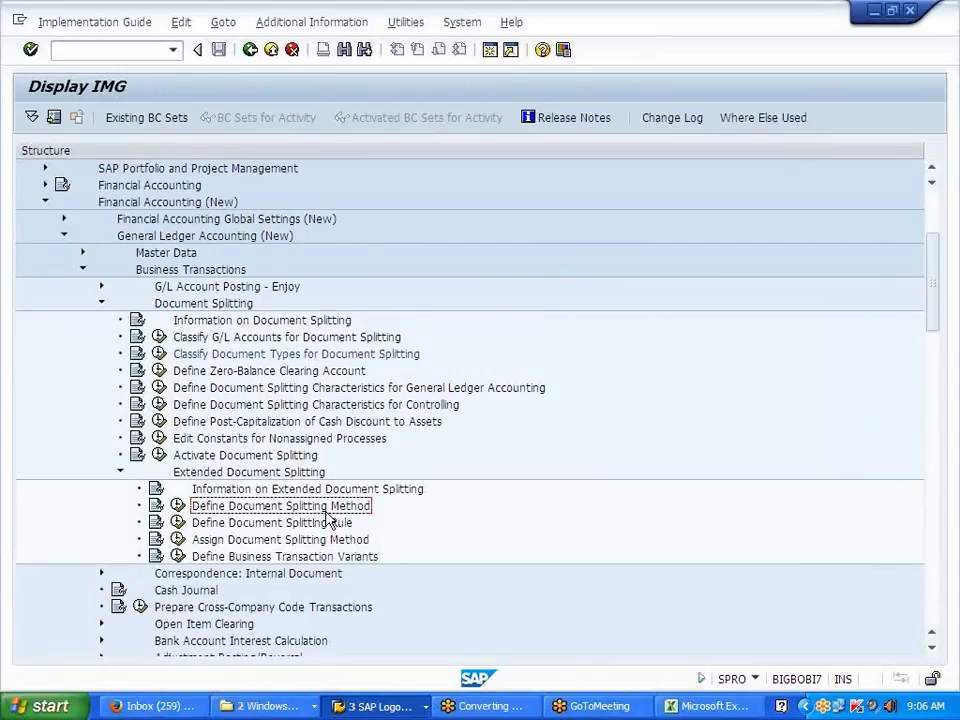
key("alt+Tab")
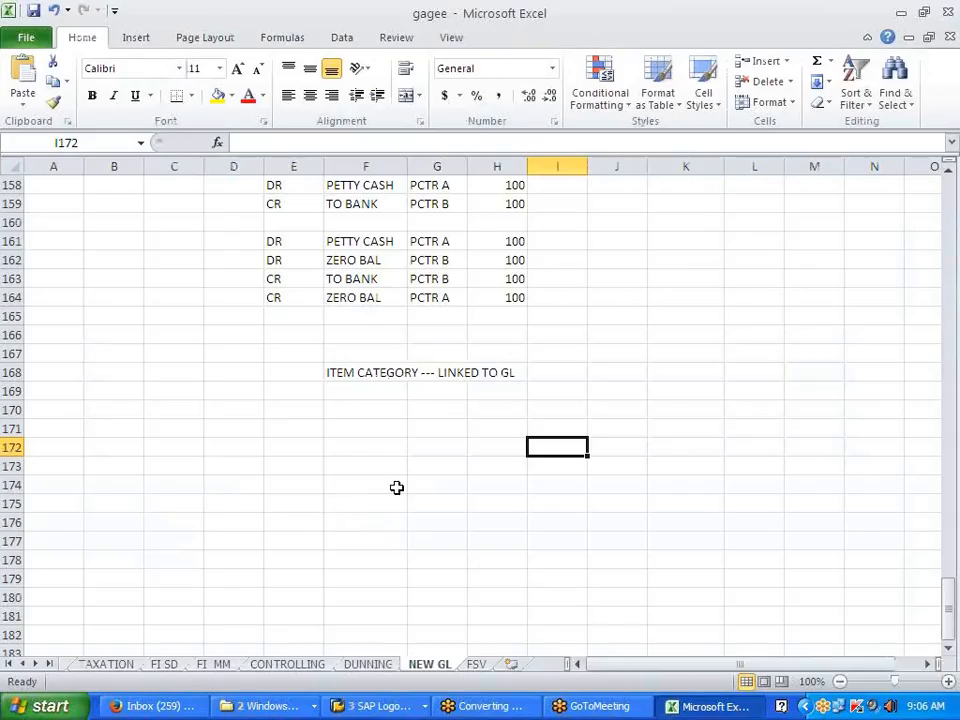
left_click(355, 414)
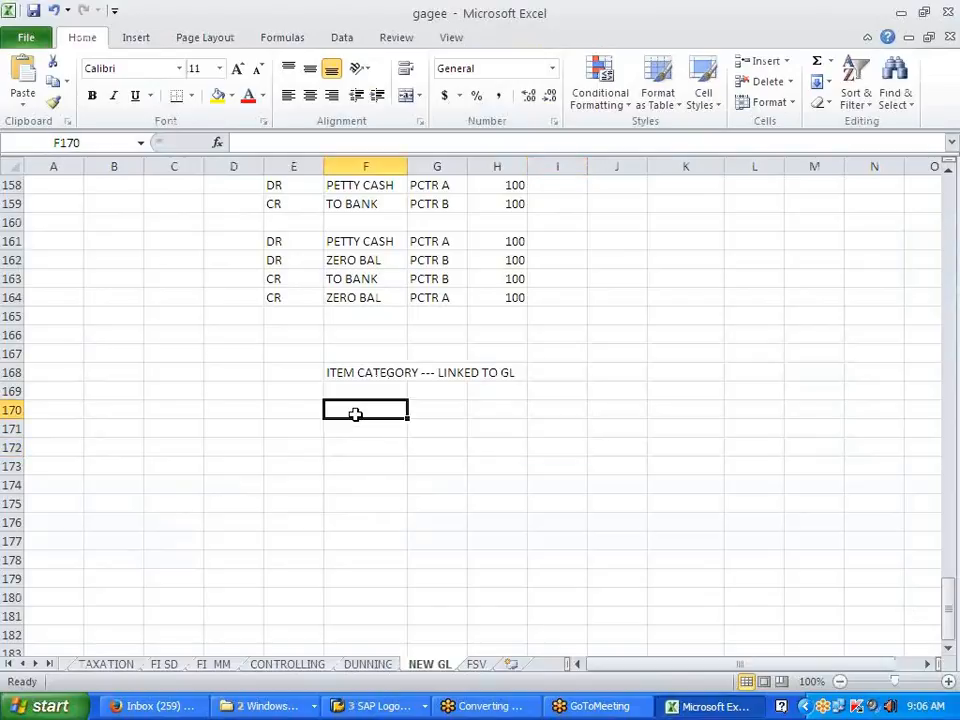
type("Define Document Splitting Method")
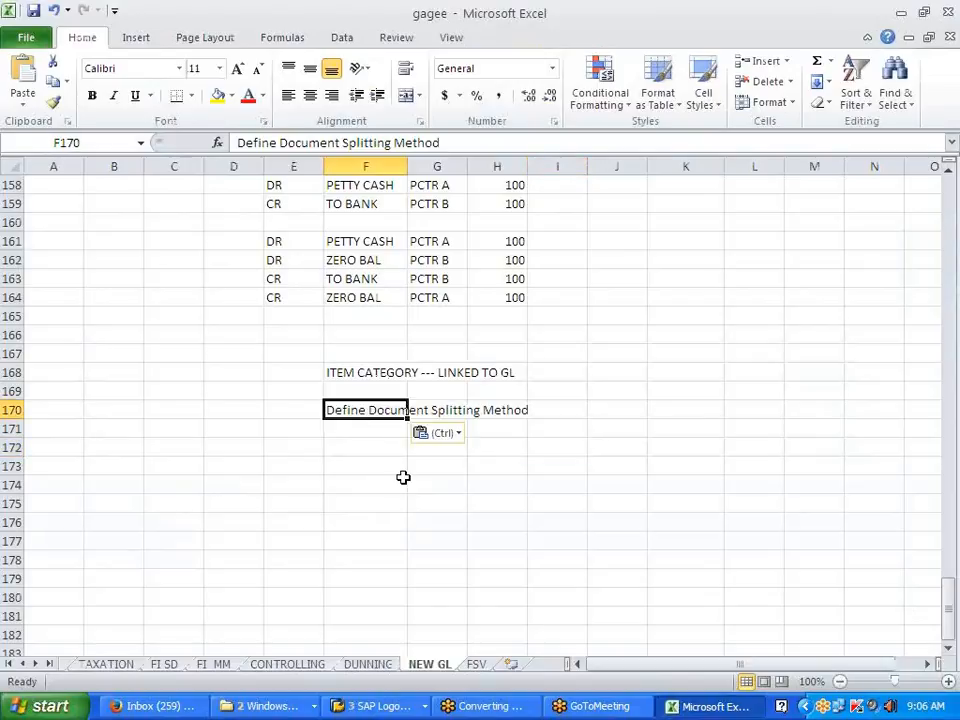
key("Down")
key("Down")
key("Down")
key("Down")
key("alt+Tab")
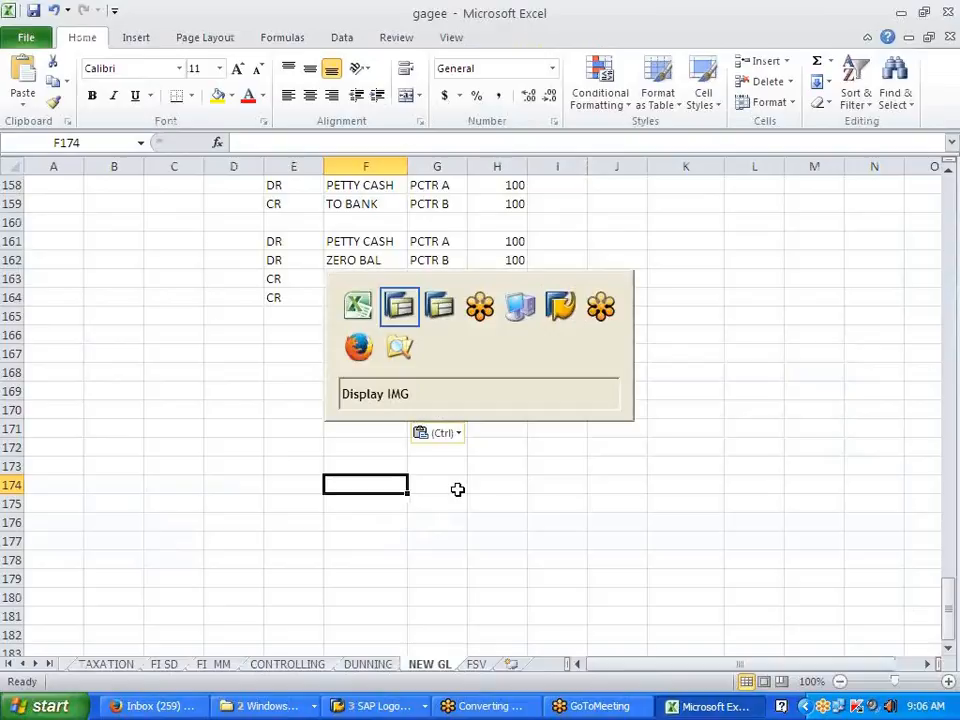
left_click(178, 506)
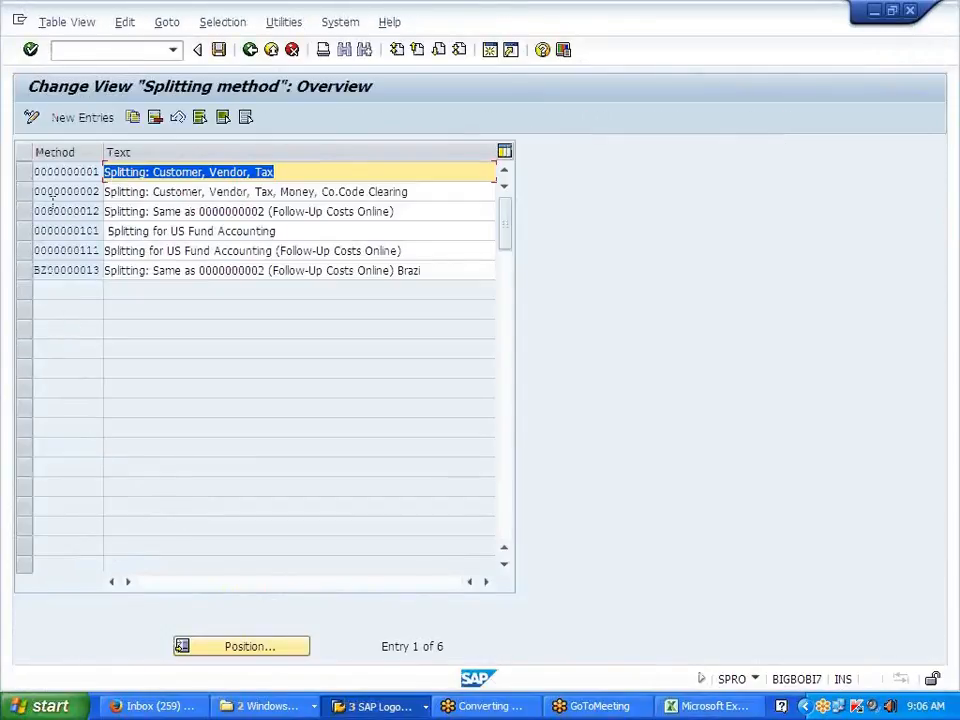
left_click_drag(35, 211, 95, 209)
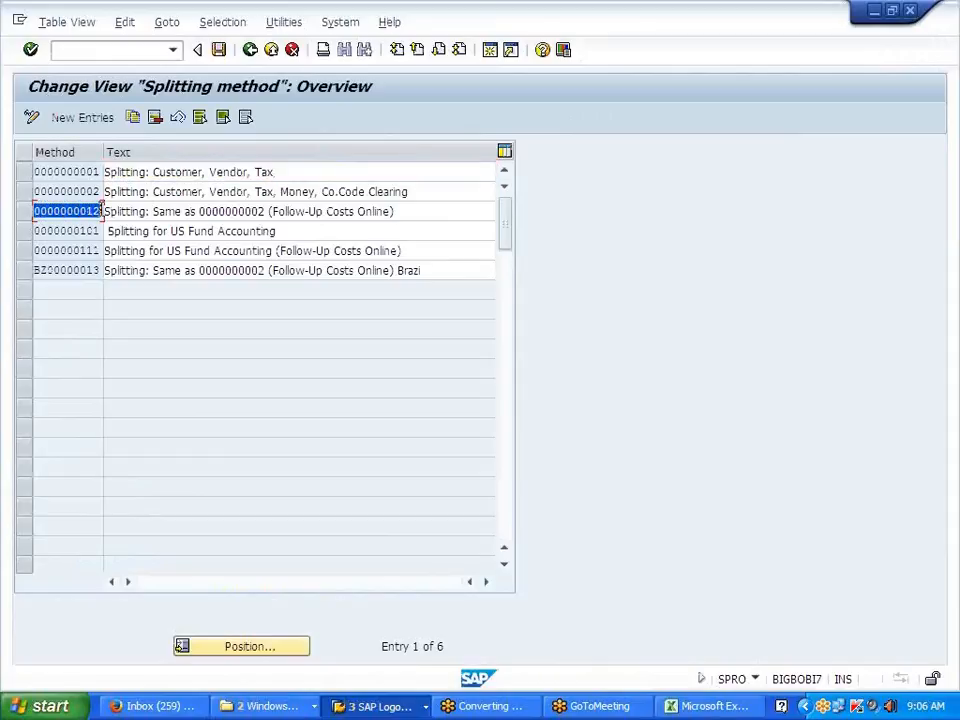
left_click(48, 213)
left_click_drag(35, 211, 102, 218)
key("ctrl+c")
left_click(250, 50)
key("alt+Tab")
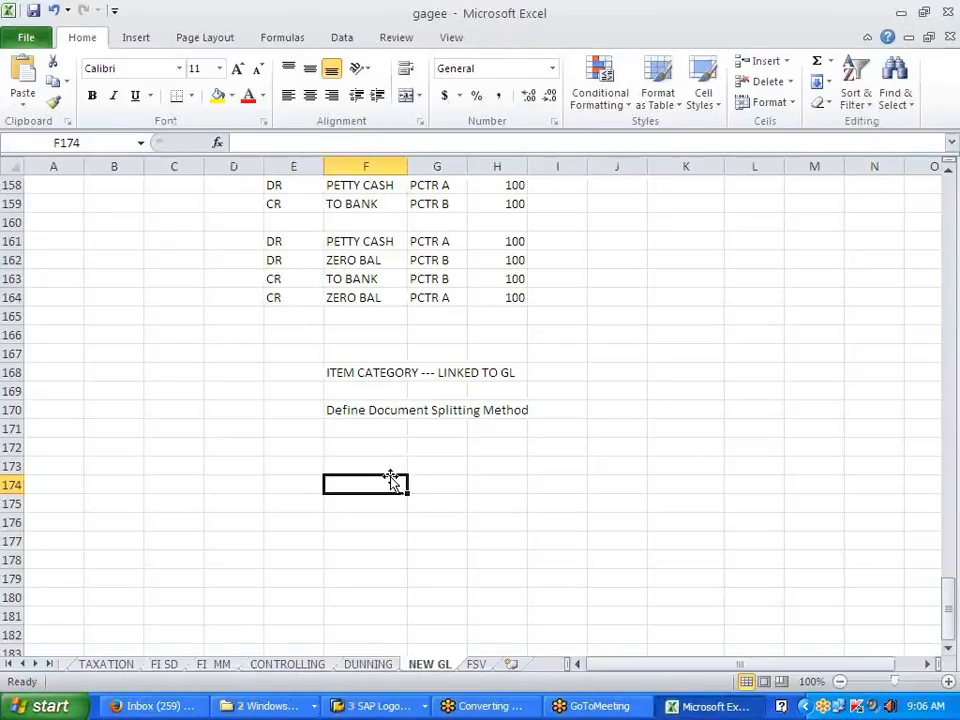
type("'")
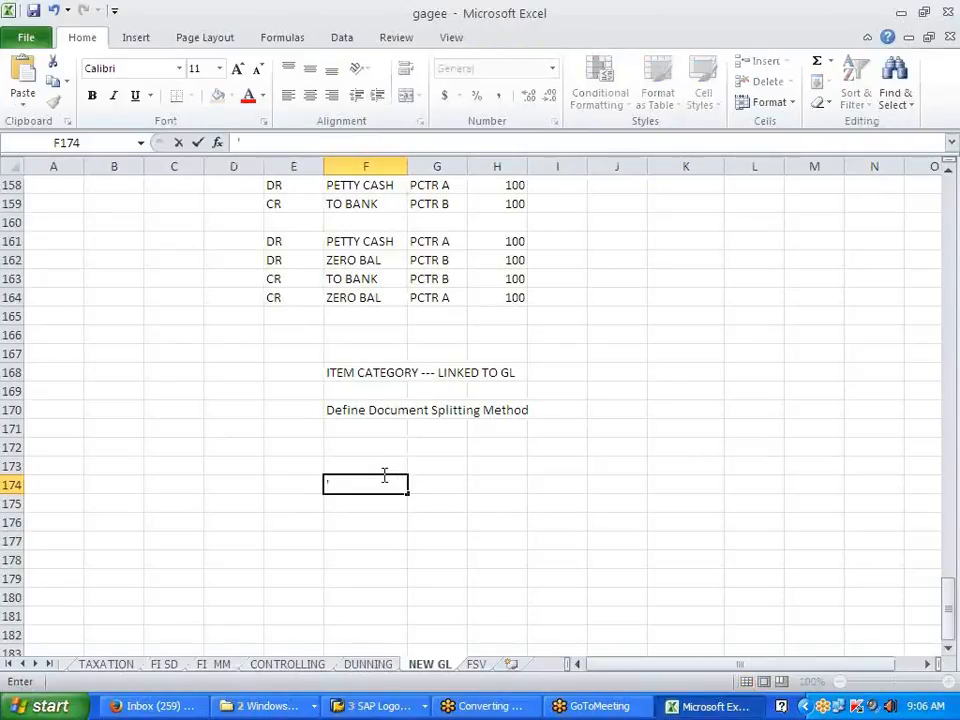
left_click(366, 441)
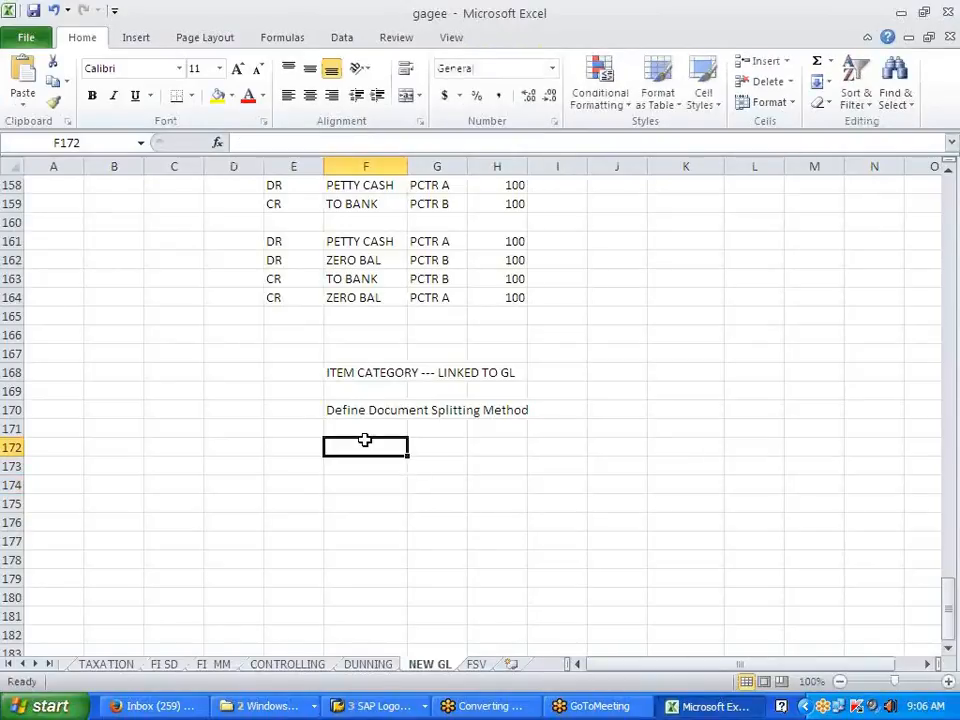
type("'")
key("ctrl+v")
left_click(400, 504)
Step: Return to SAP, view the splitting methods and their blank new-entries form without adding anything, and go back to the IMG structure
key("alt+Tab")
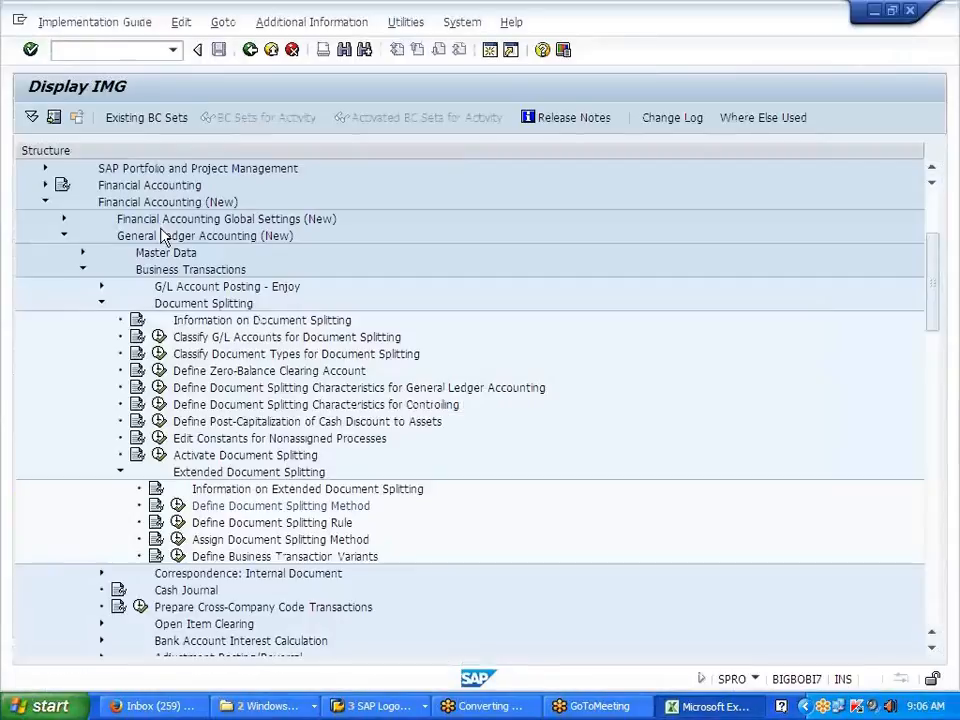
left_click(180, 506)
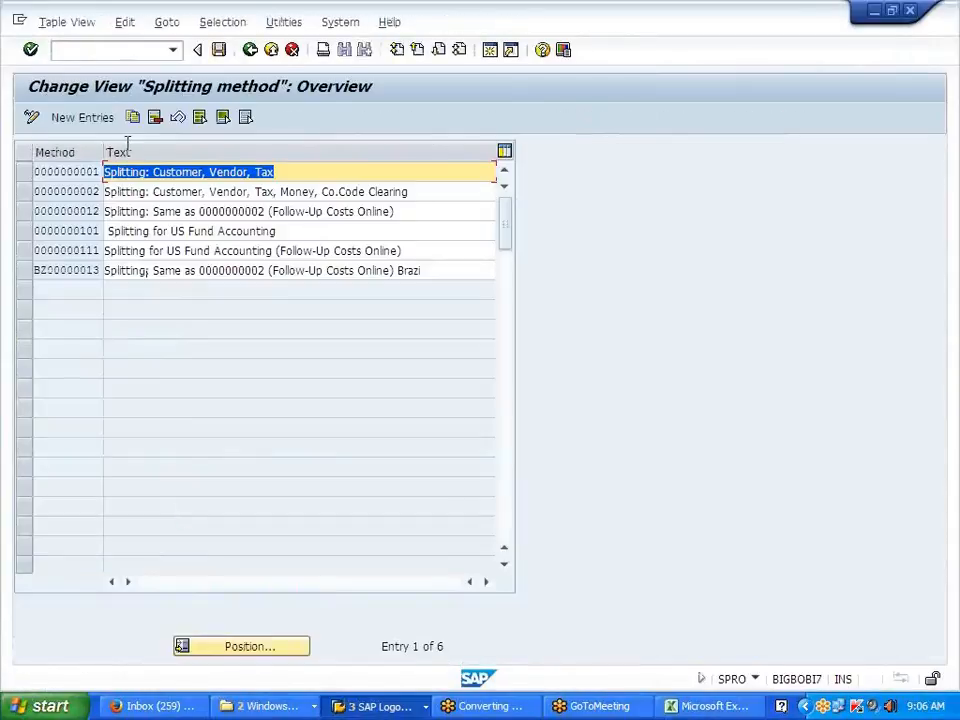
left_click(88, 124)
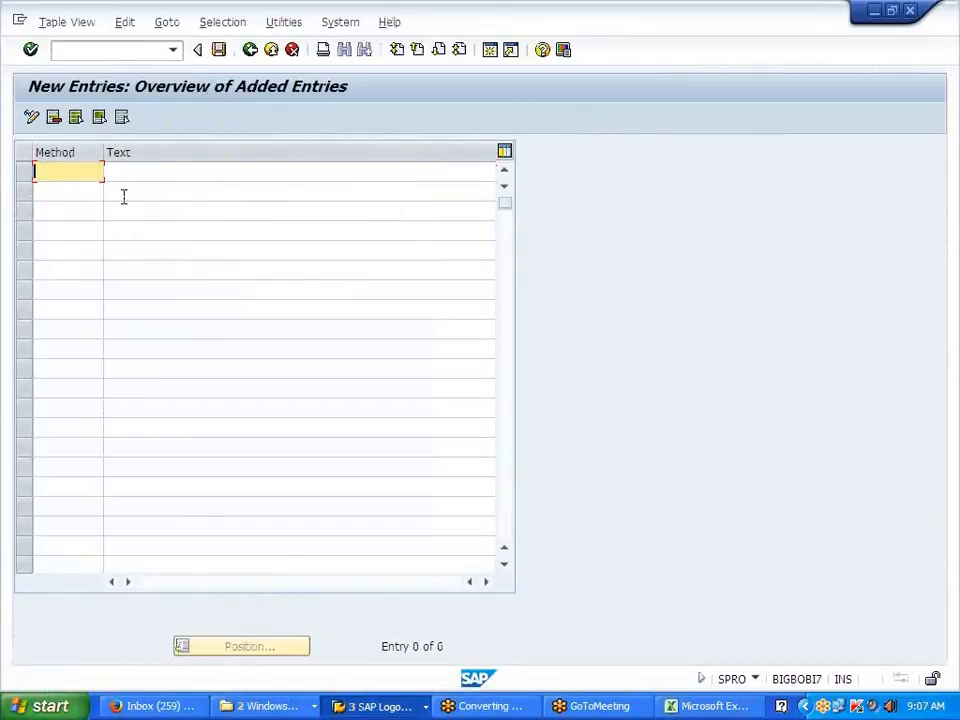
left_click(252, 51)
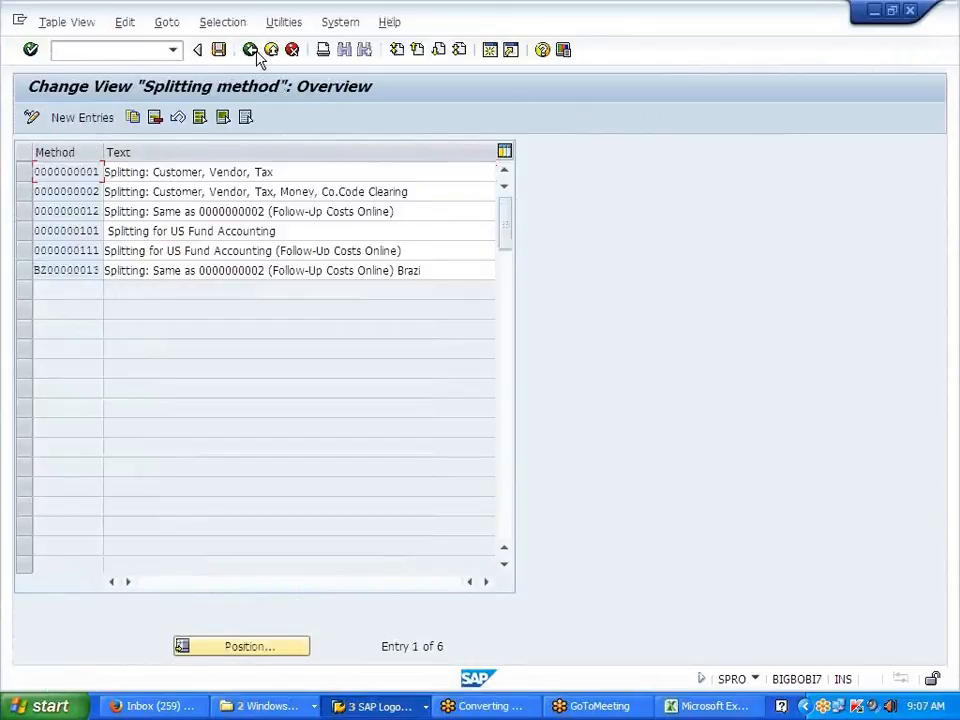
left_click(87, 211)
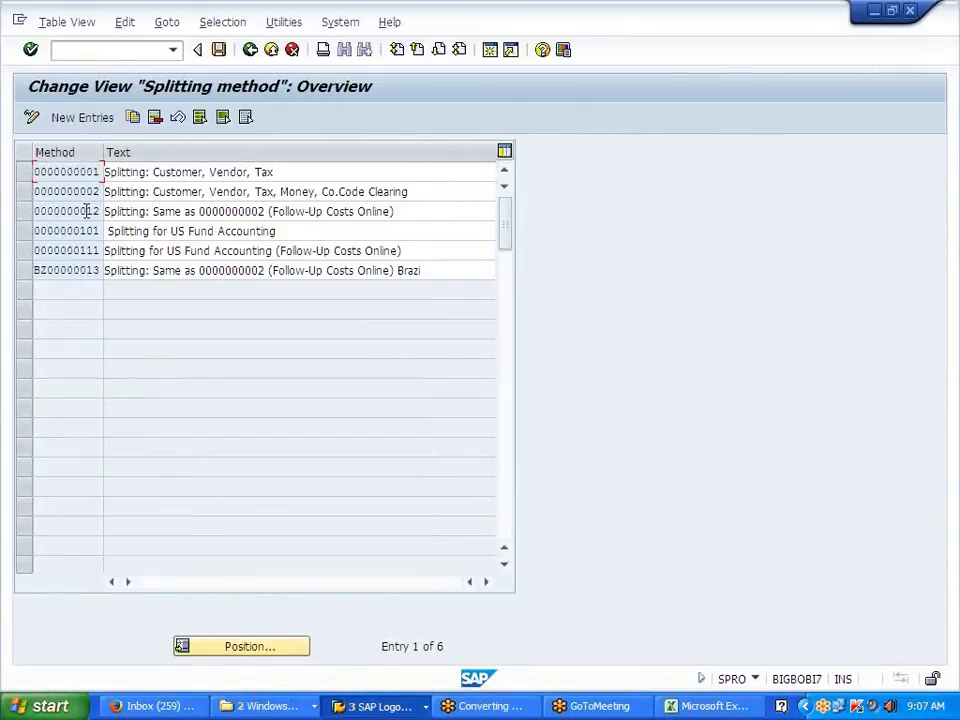
left_click(250, 52)
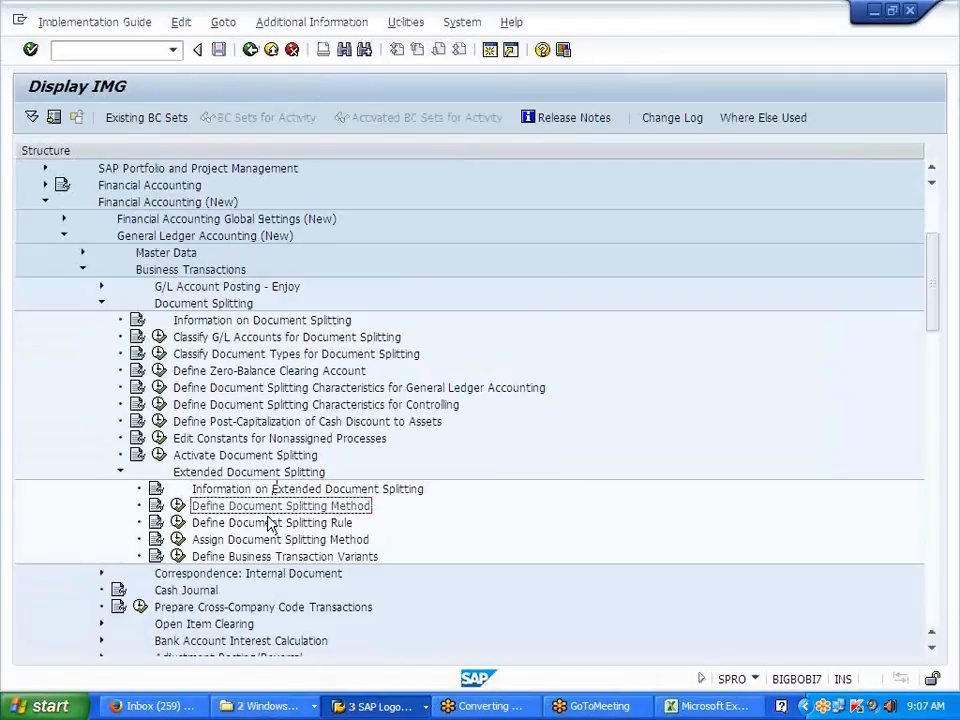
Step: Switch to the Excel NEW GL sheet and enter the heading Define Document Splitting Rule in F174
left_click(271, 525)
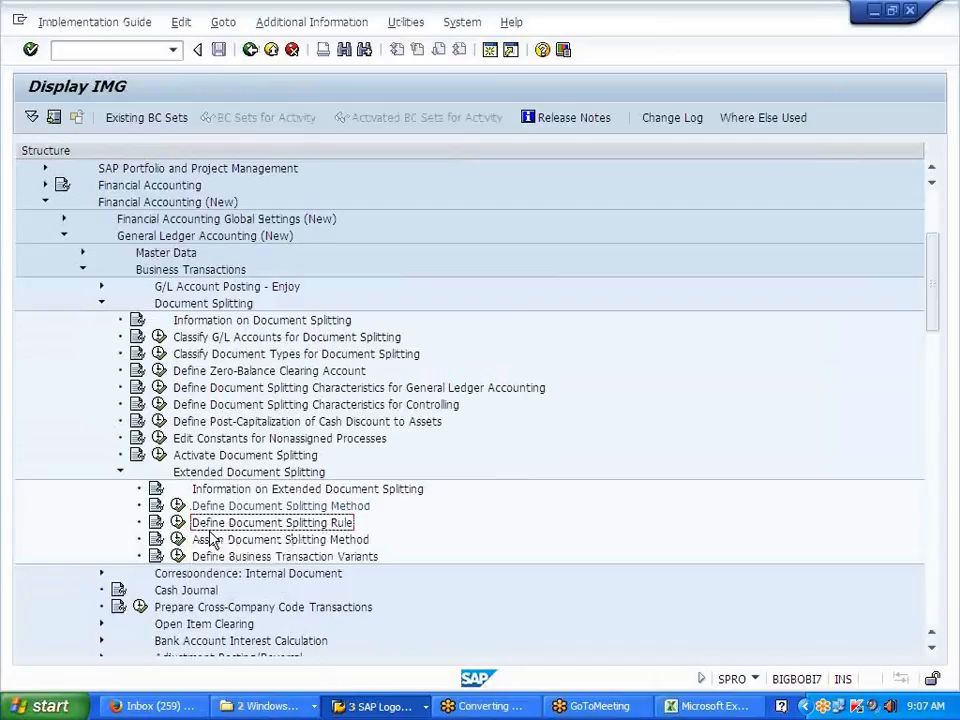
key("alt+Tab")
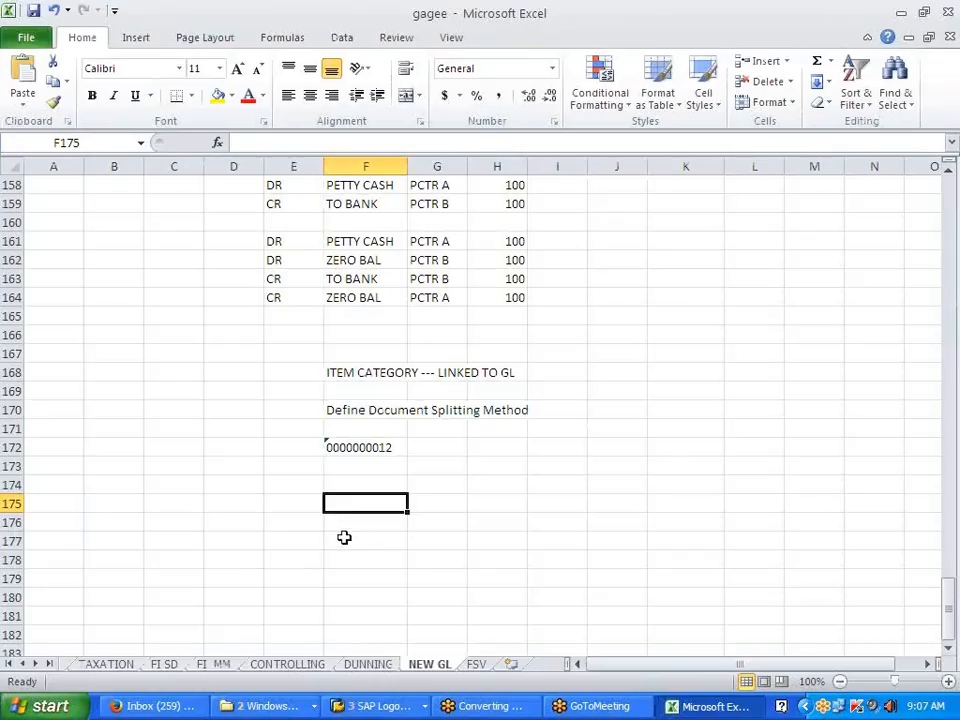
left_click(347, 489)
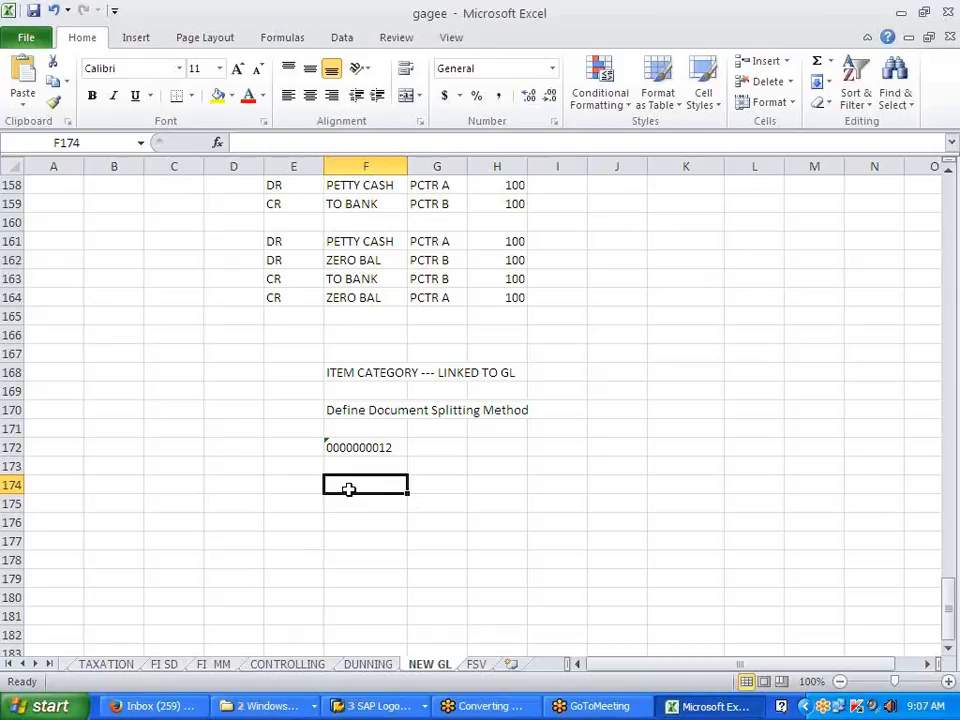
type("Define Document Splitting Rule")
left_click(392, 556)
key("alt+Tab")
left_click(300, 524)
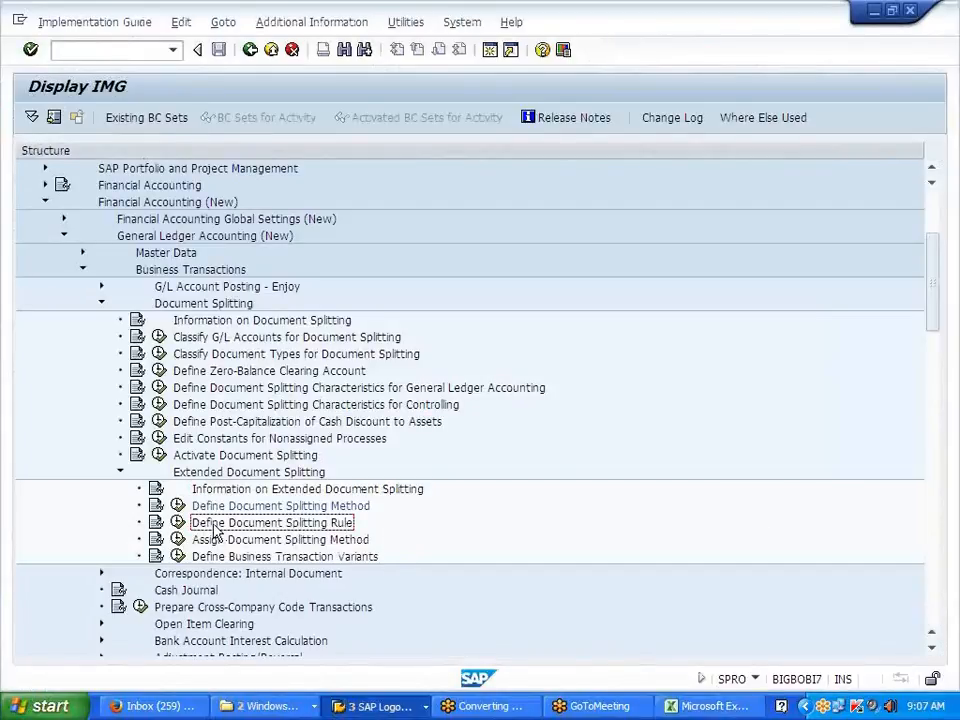
left_click(177, 522)
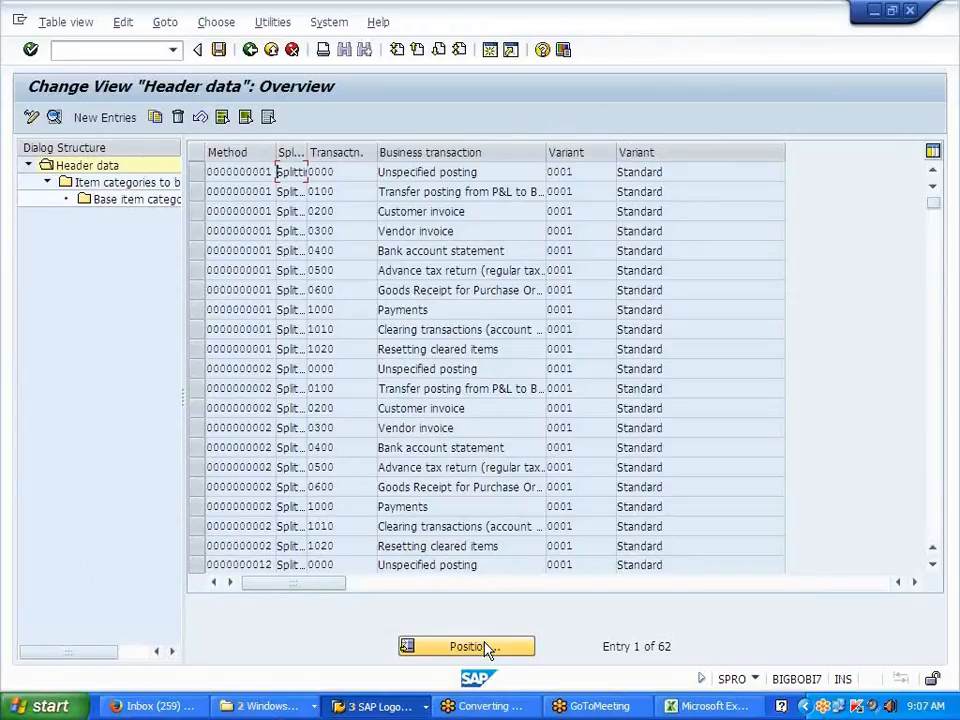
scroll(465, 565, "down", 2)
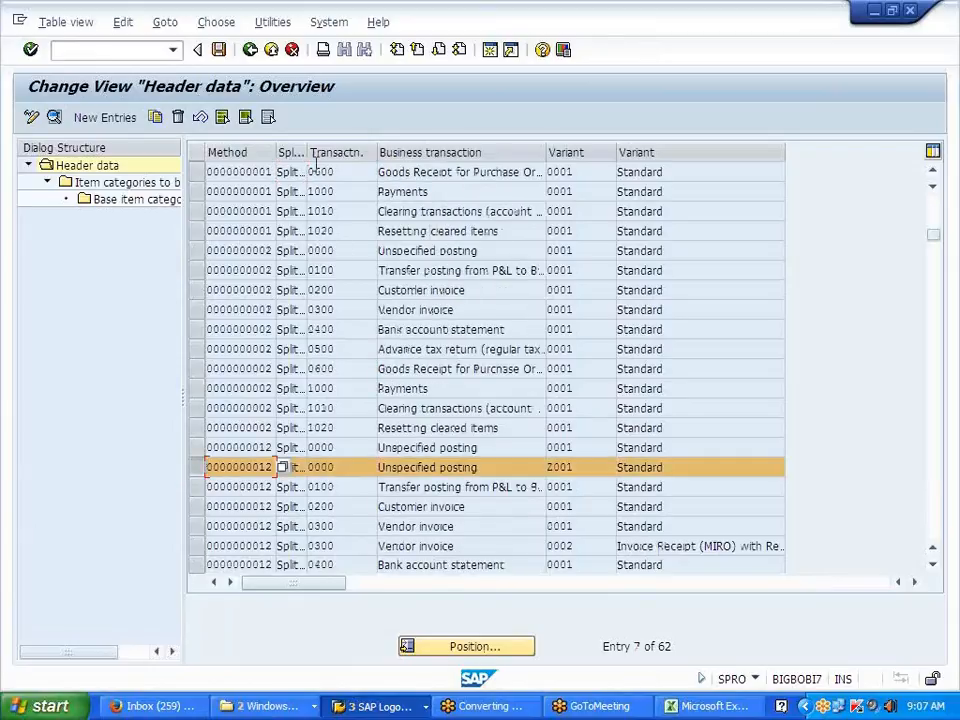
left_click_drag(309, 152, 362, 150)
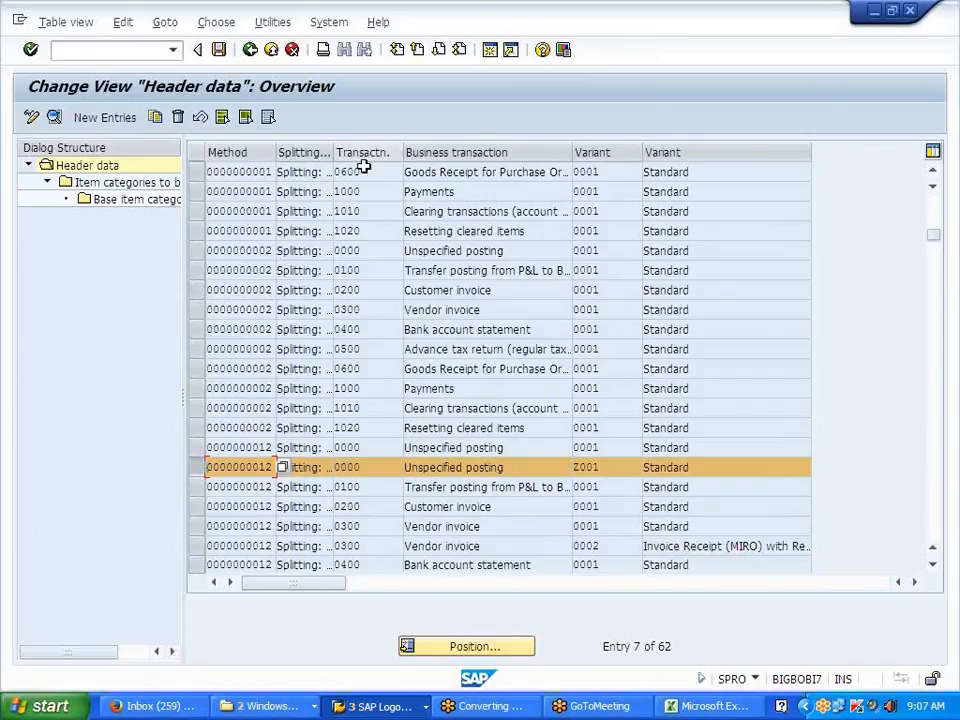
left_click(390, 467)
left_click(409, 469)
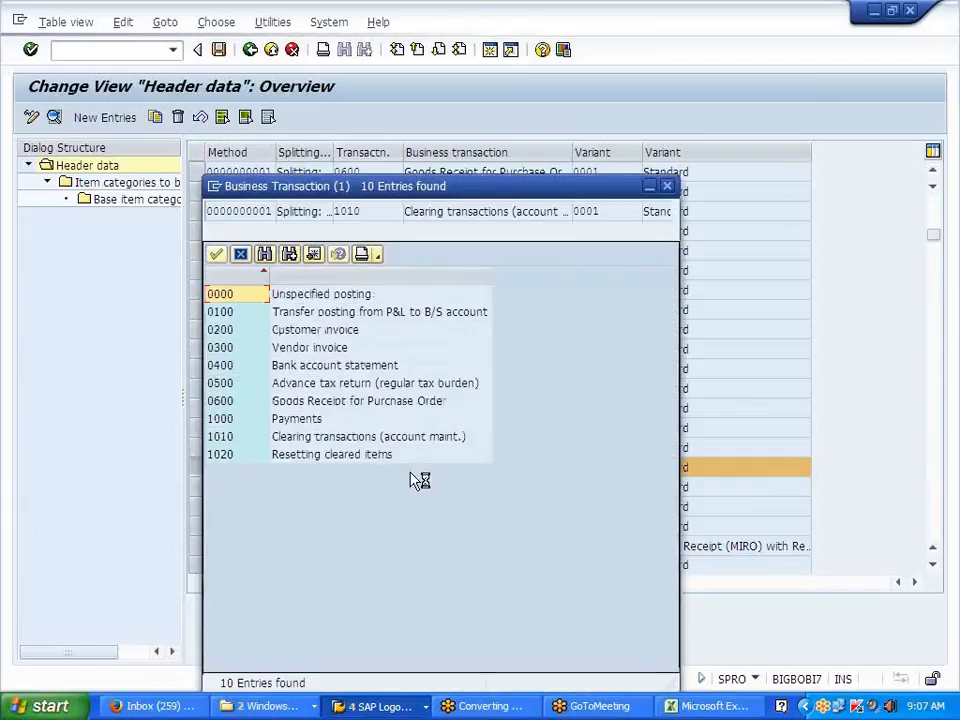
left_click(668, 190)
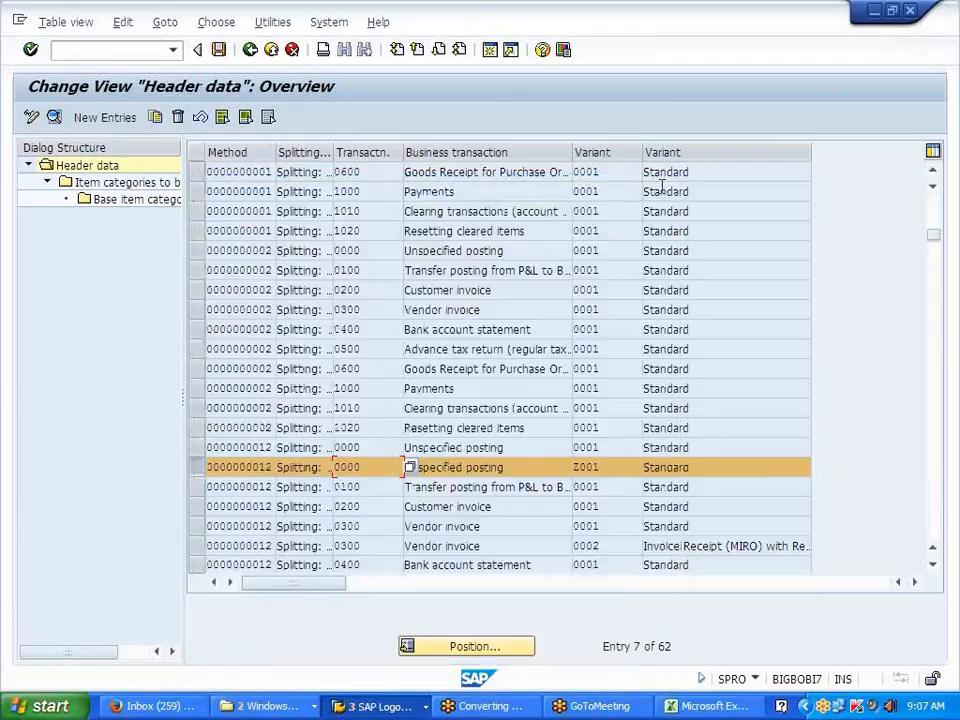
left_click(649, 468)
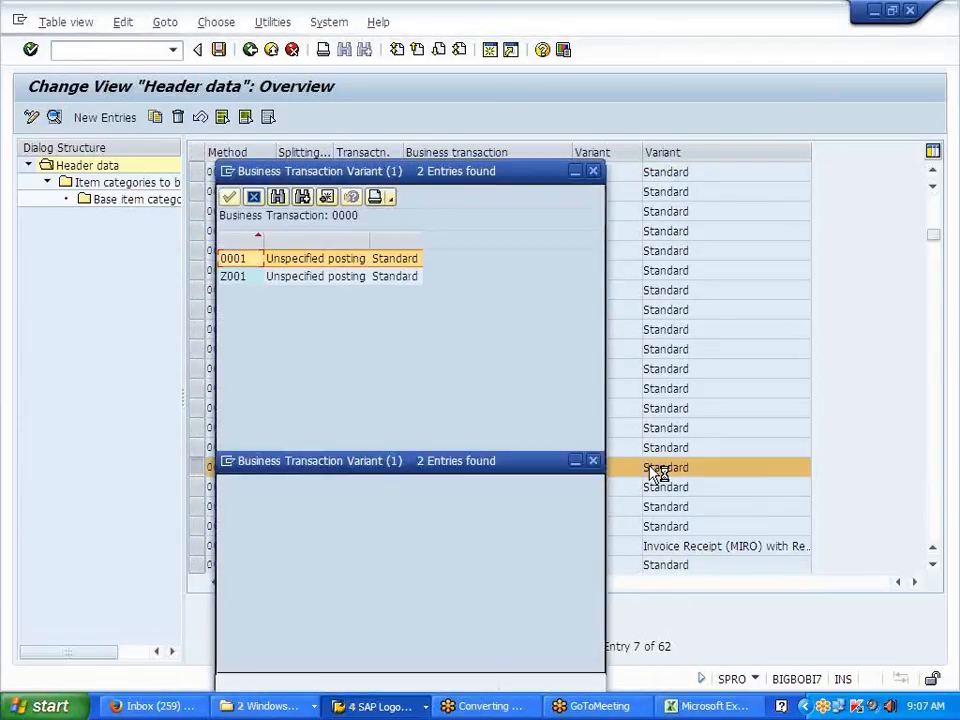
left_click(594, 173)
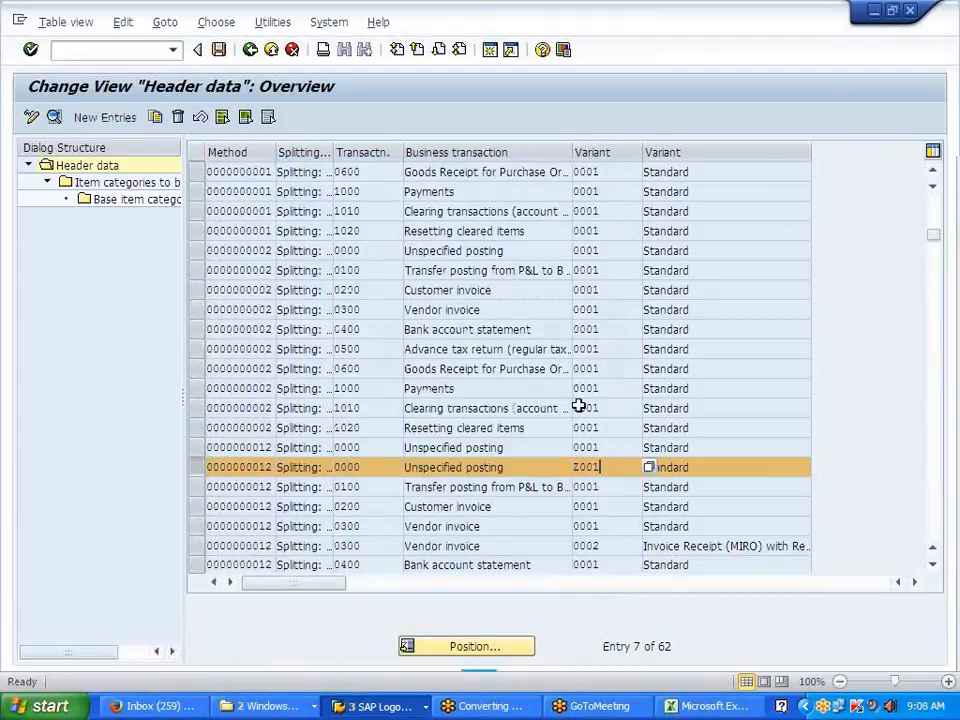
Step: Switch to the Excel NEW GL sheet and enter the note LINKED TO BUSINESS TRANSACTION AND VARIANT in F176
key("alt+Tab")
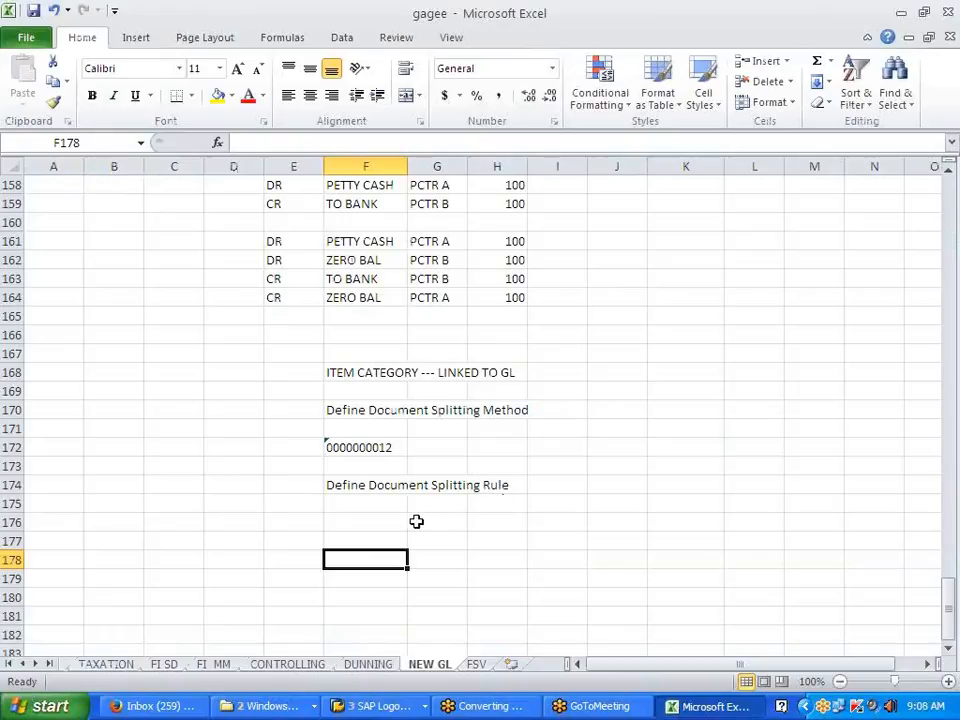
left_click(356, 507)
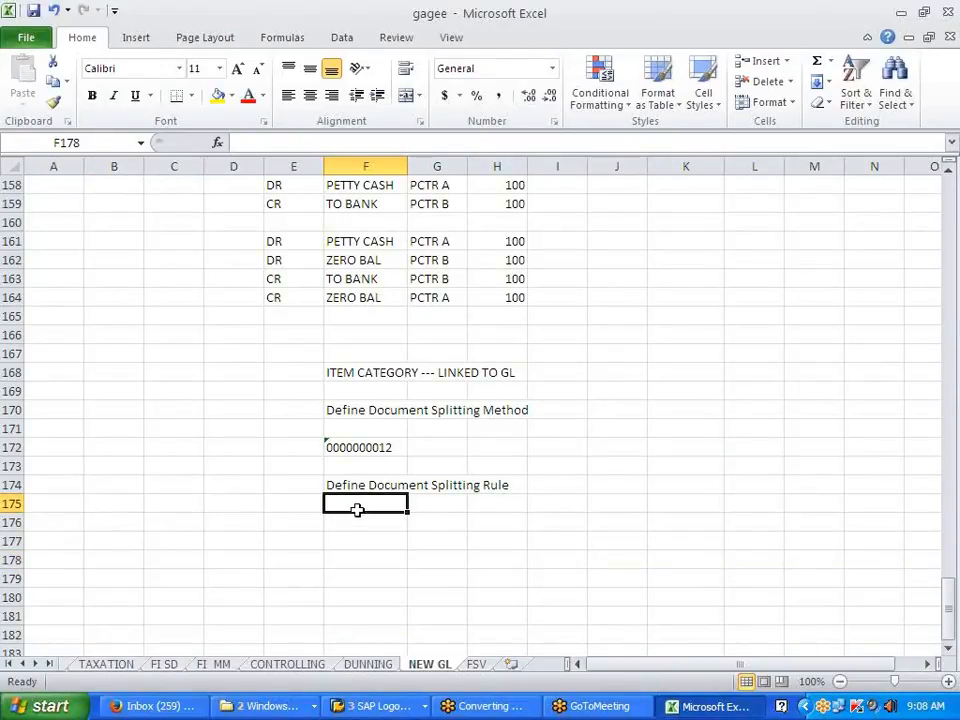
left_click(360, 520)
type("LI")
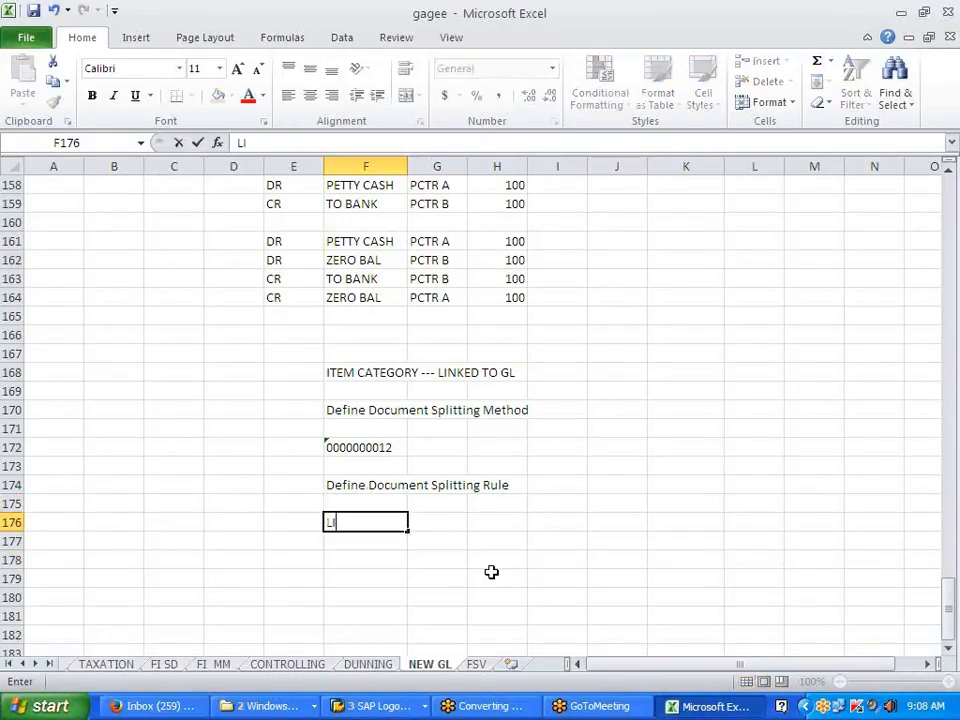
type("NKED TO BUS")
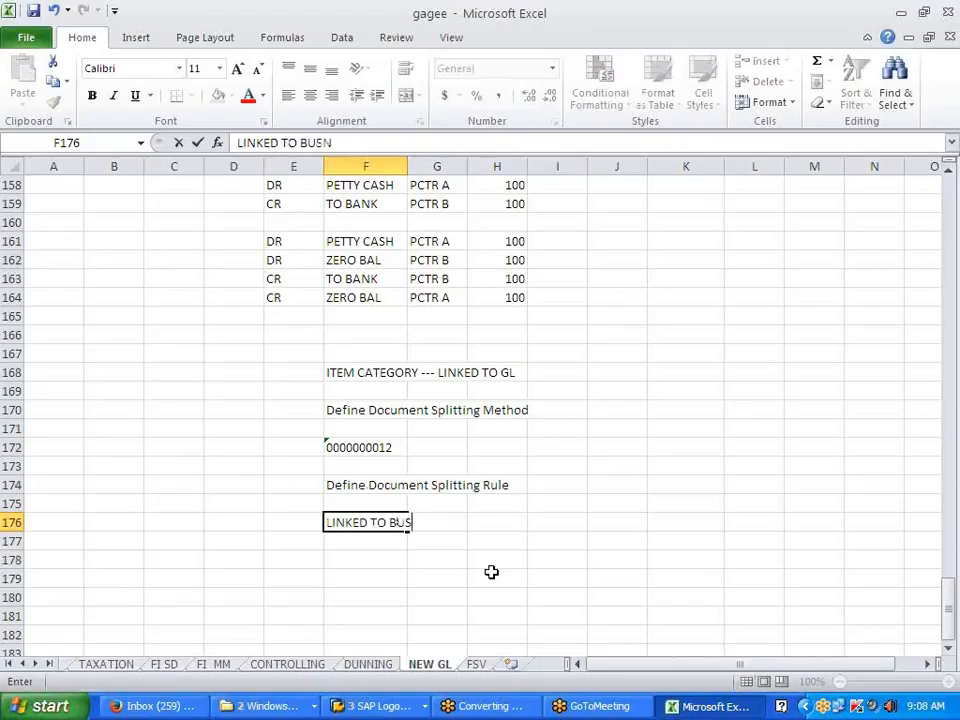
type("INESS,TRANSA")
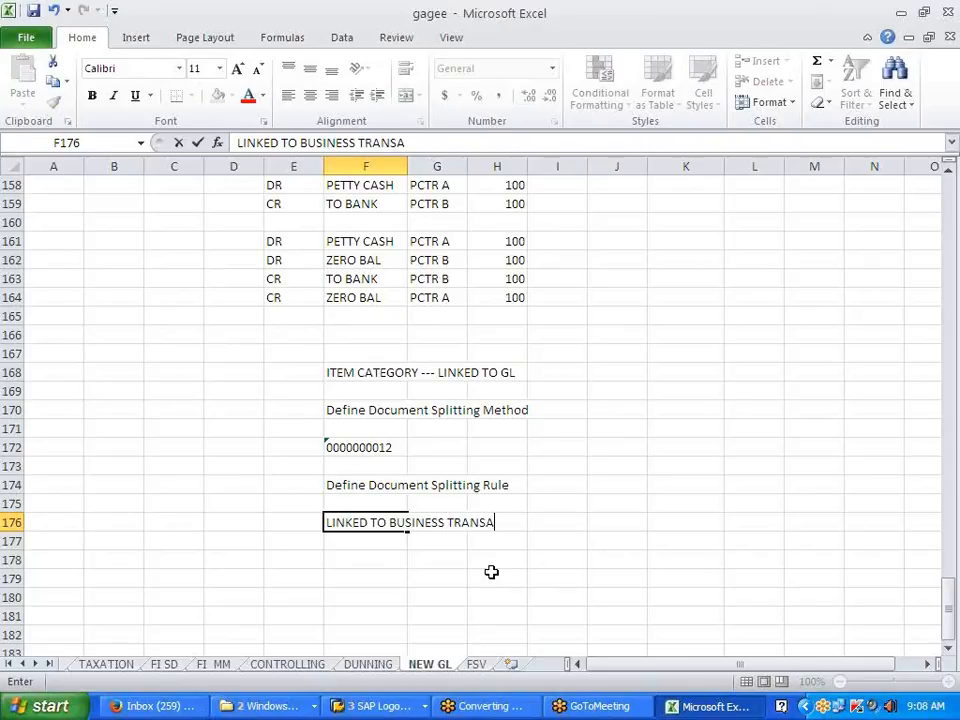
type("CTION")
type(" ADN ")
type("VARIAN")
type("T")
left_click(491, 572)
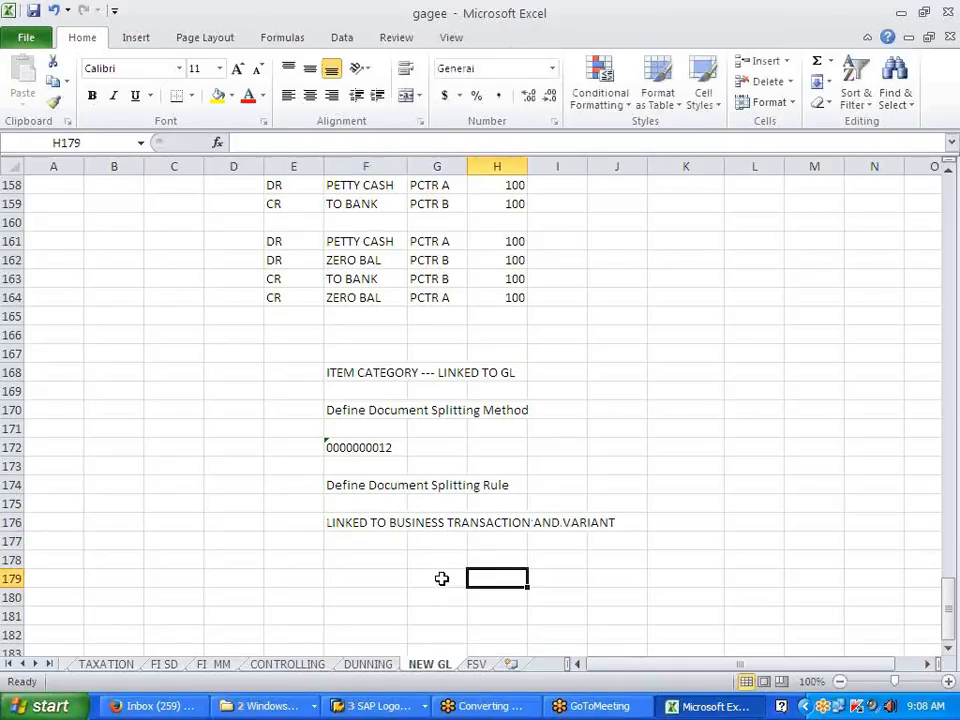
key("alt+Tab")
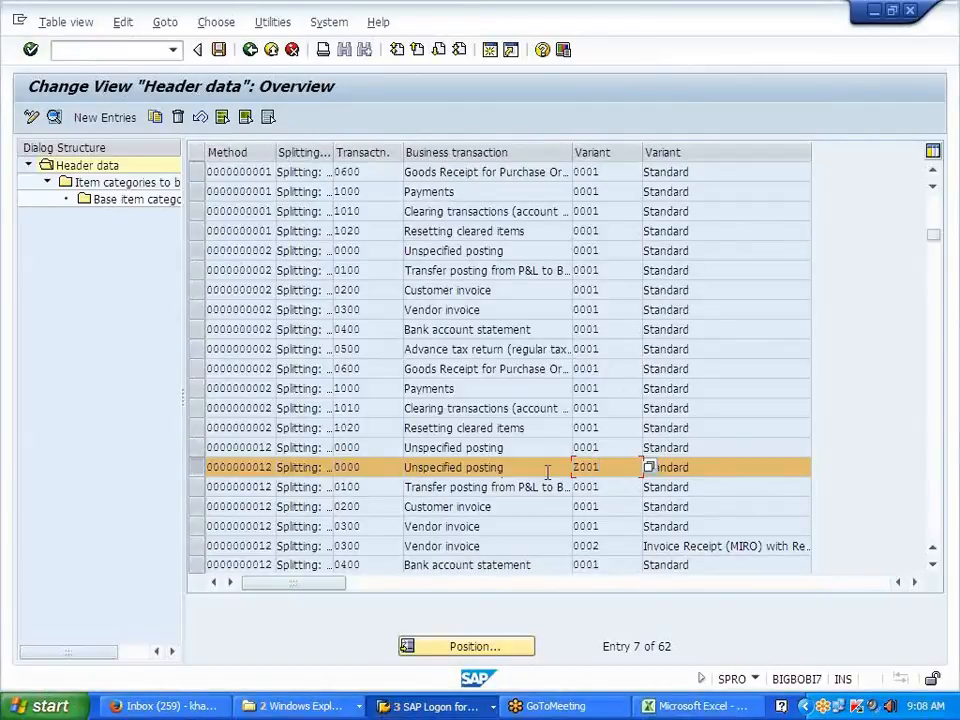
left_click(390, 480)
double_click(127, 183)
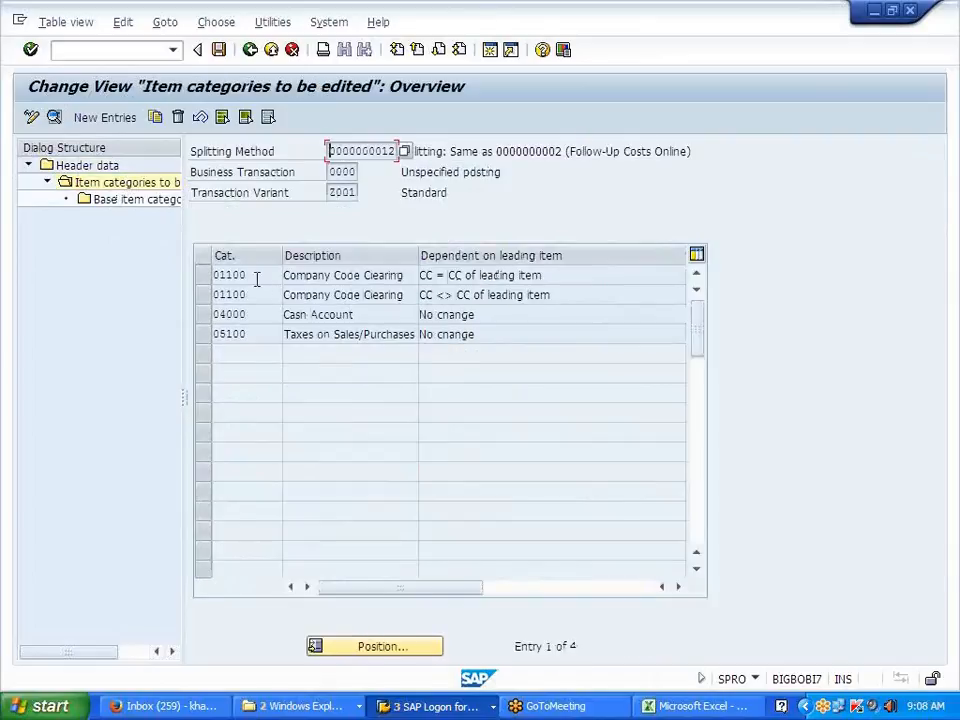
double_click(250, 274)
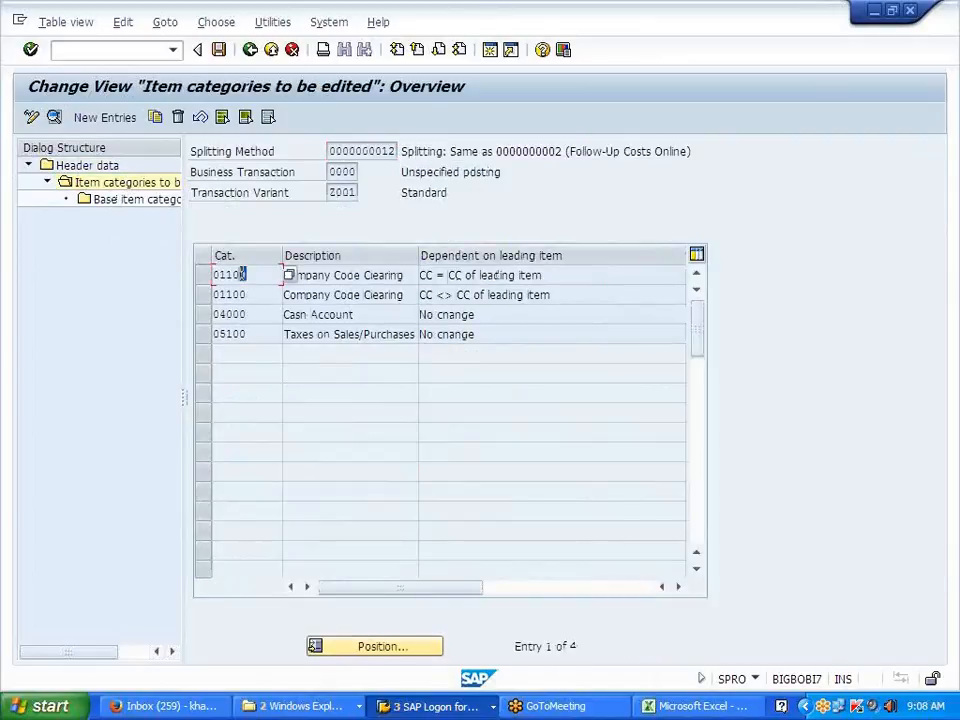
left_click(248, 294)
left_click_drag(248, 295, 208, 332)
left_click_drag(251, 294, 213, 294)
left_click_drag(263, 272, 214, 274)
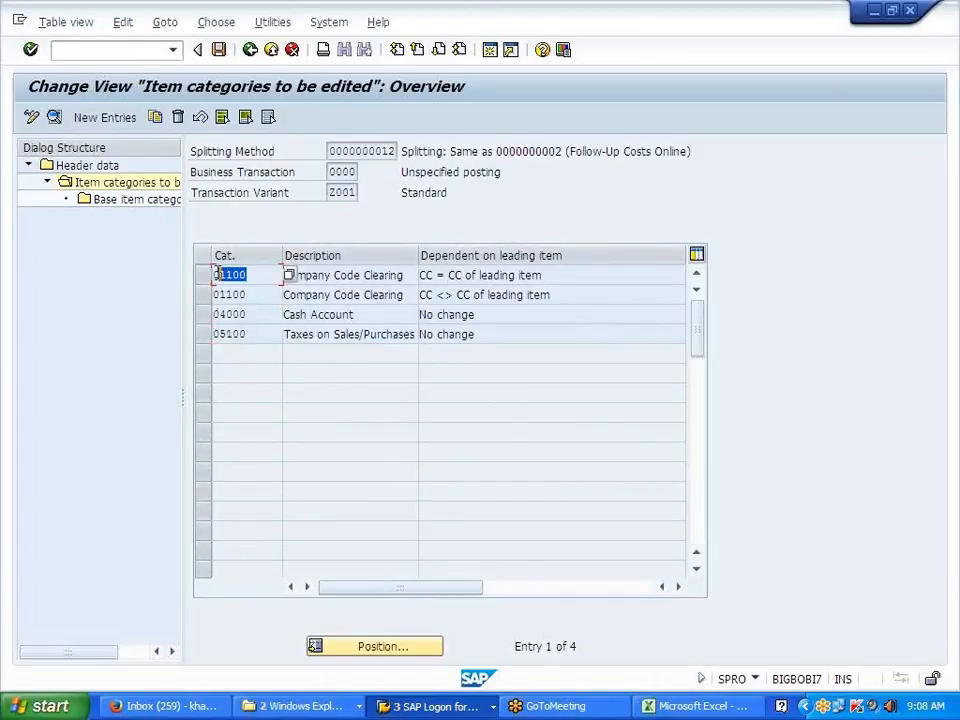
left_click(240, 314)
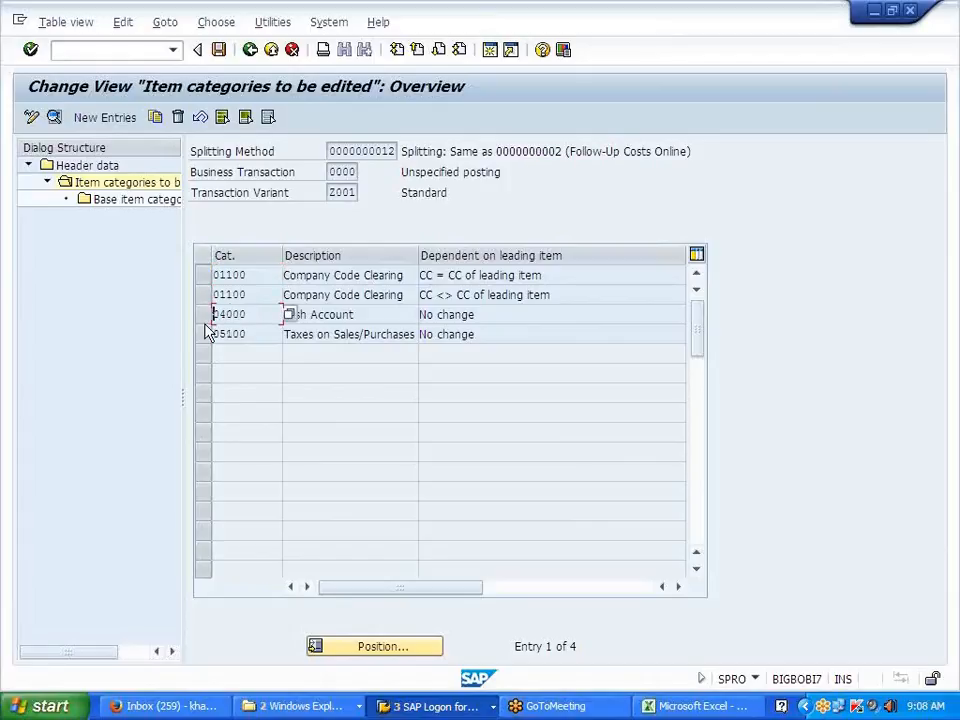
Step: Open the base item categories for item category 04000 Cash Account, widen the category column and dialog structure area, and examine the expense and revenue rows
left_click(201, 318)
double_click(146, 201)
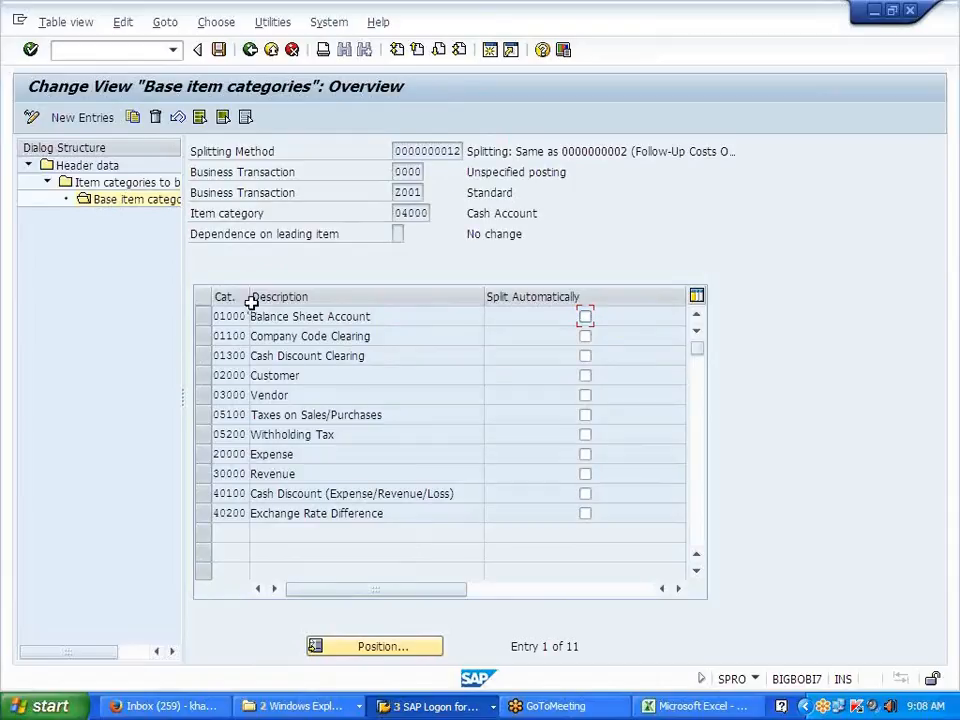
left_click_drag(249, 300, 276, 299)
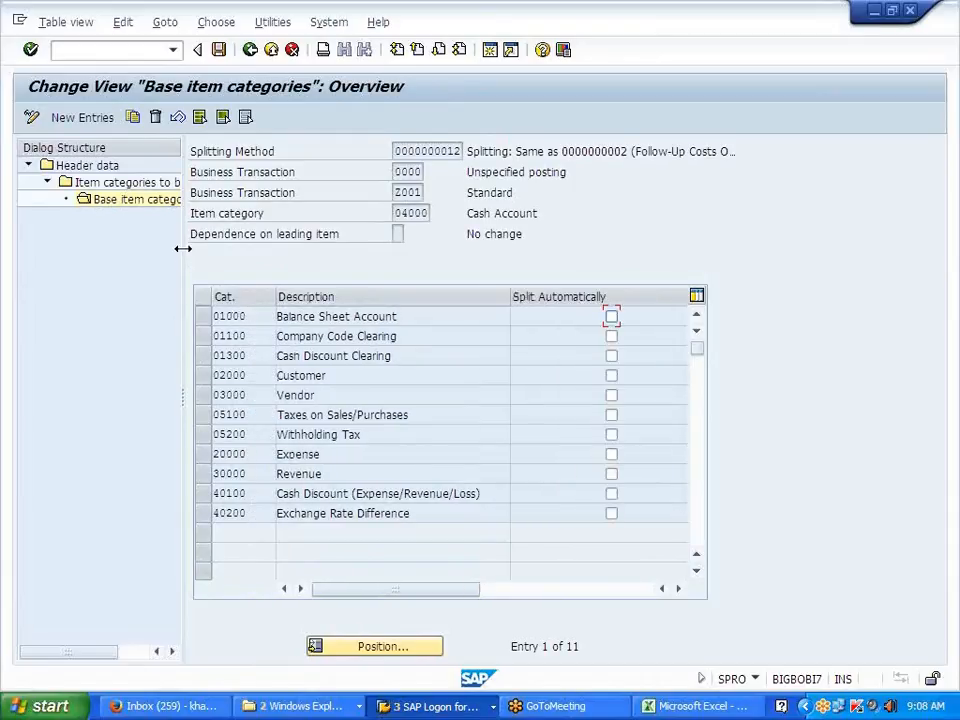
left_click_drag(184, 246, 311, 237)
left_click_drag(645, 589, 455, 610)
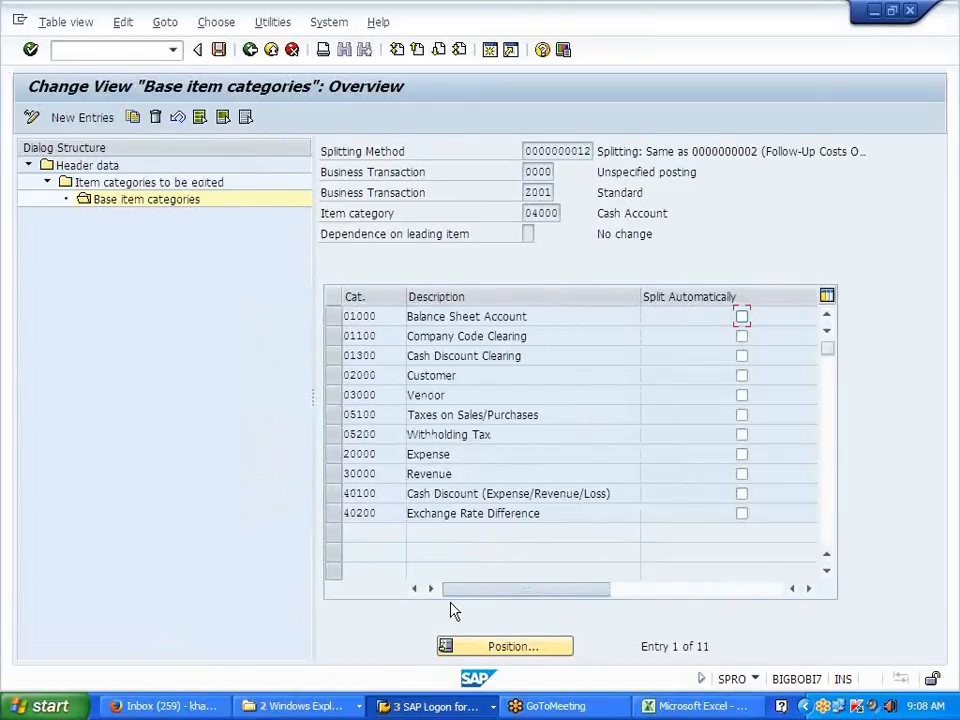
left_click_drag(380, 453, 337, 470)
left_click(345, 455)
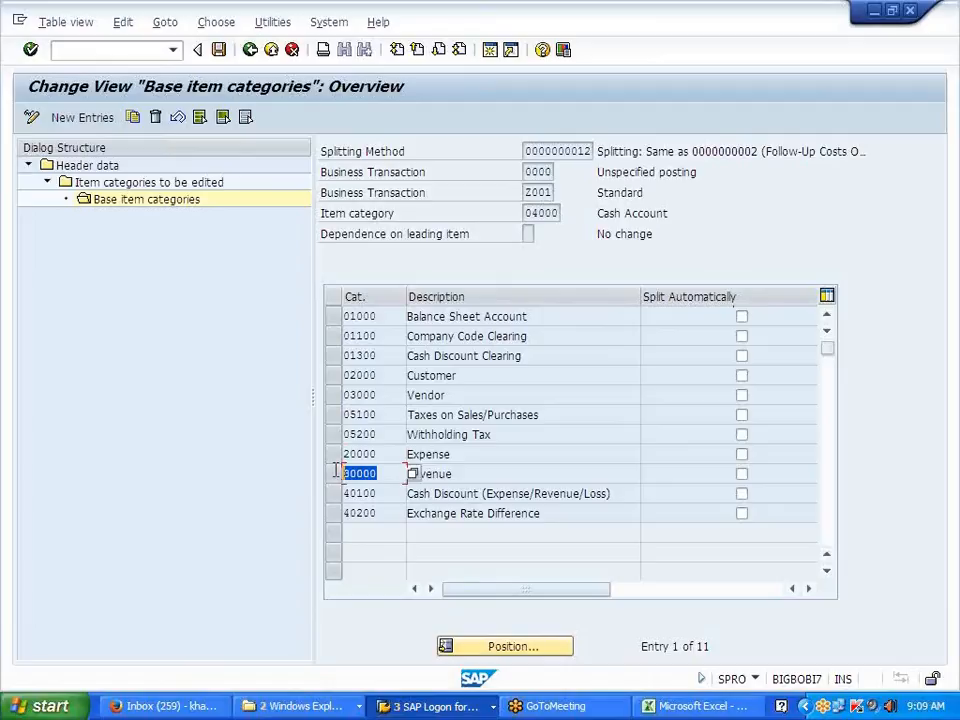
Step: Go back to the IMG, open Classify G/L Accounts for Document Splitting for chart of accounts J700, and review the category of each account range
left_click(247, 50)
left_click(247, 50)
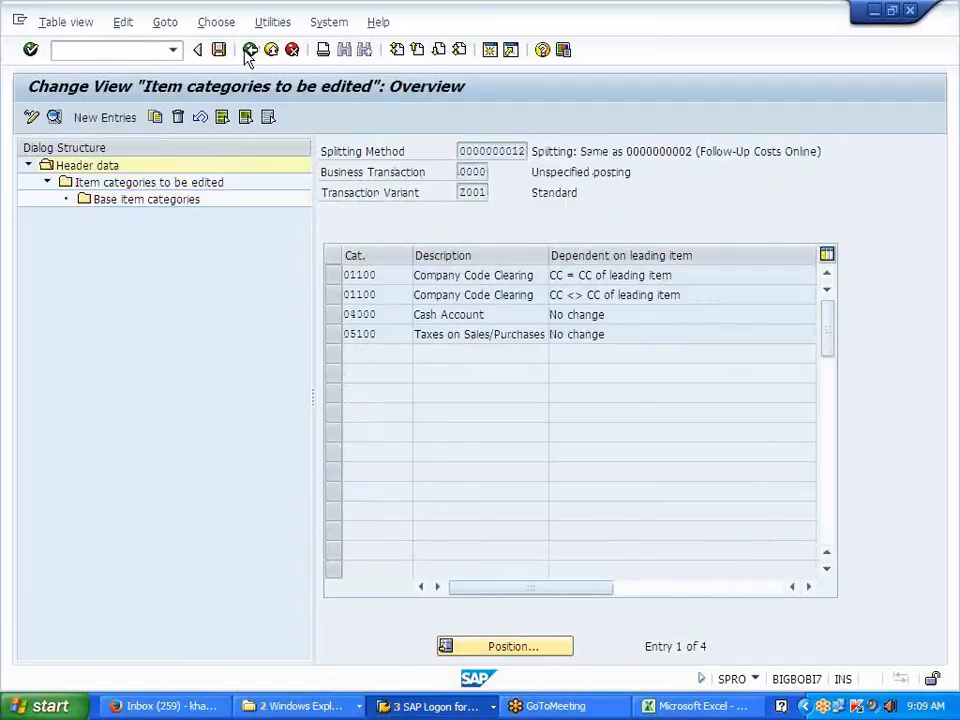
left_click(250, 50)
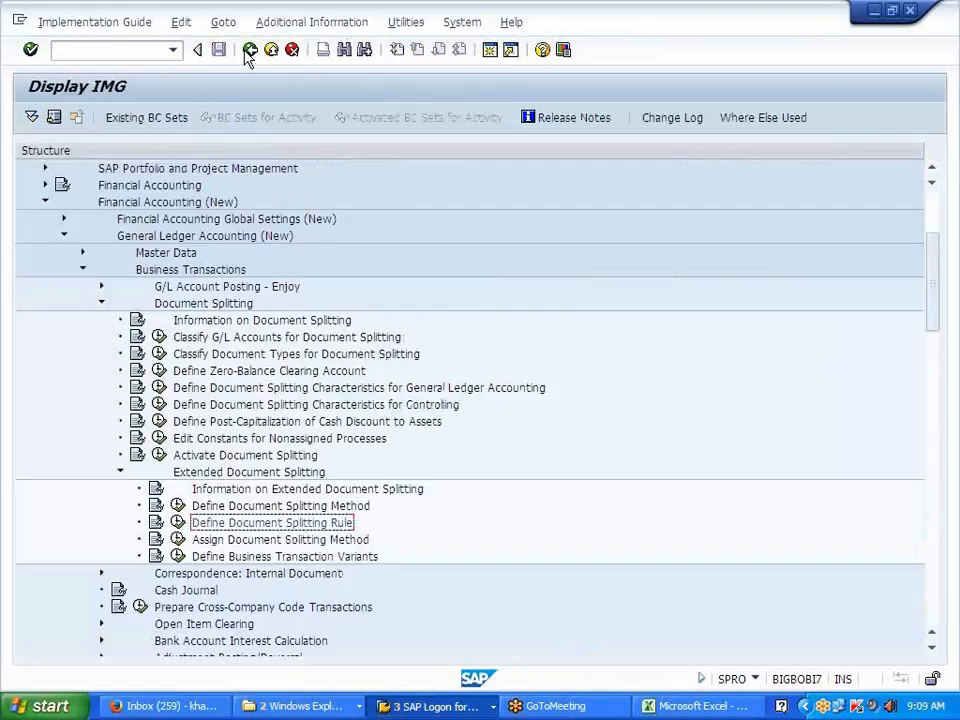
left_click(158, 337)
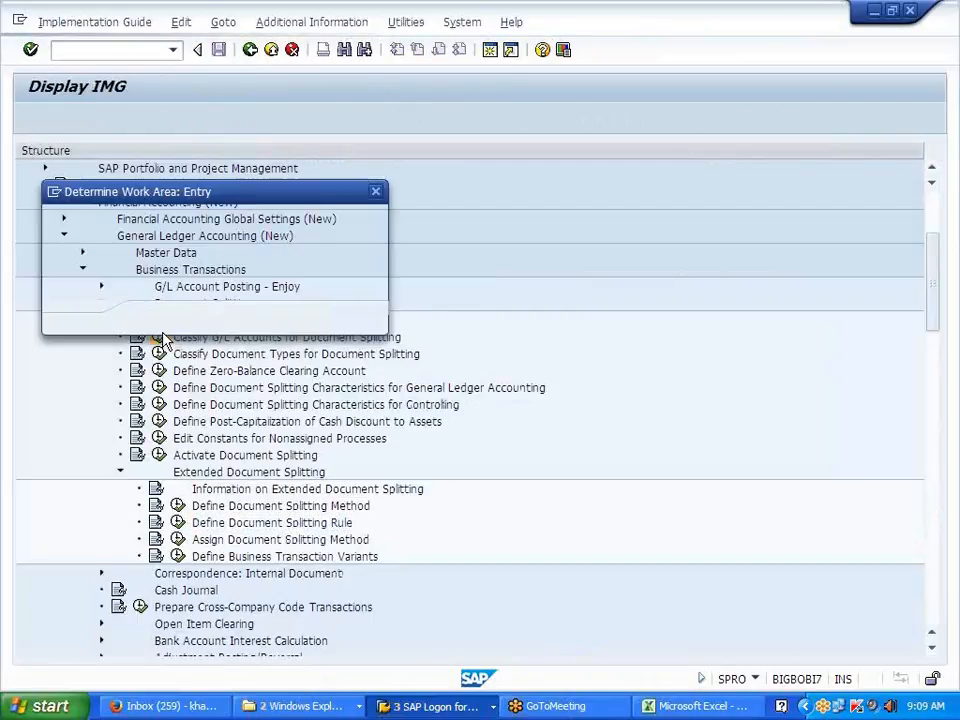
left_click(155, 318)
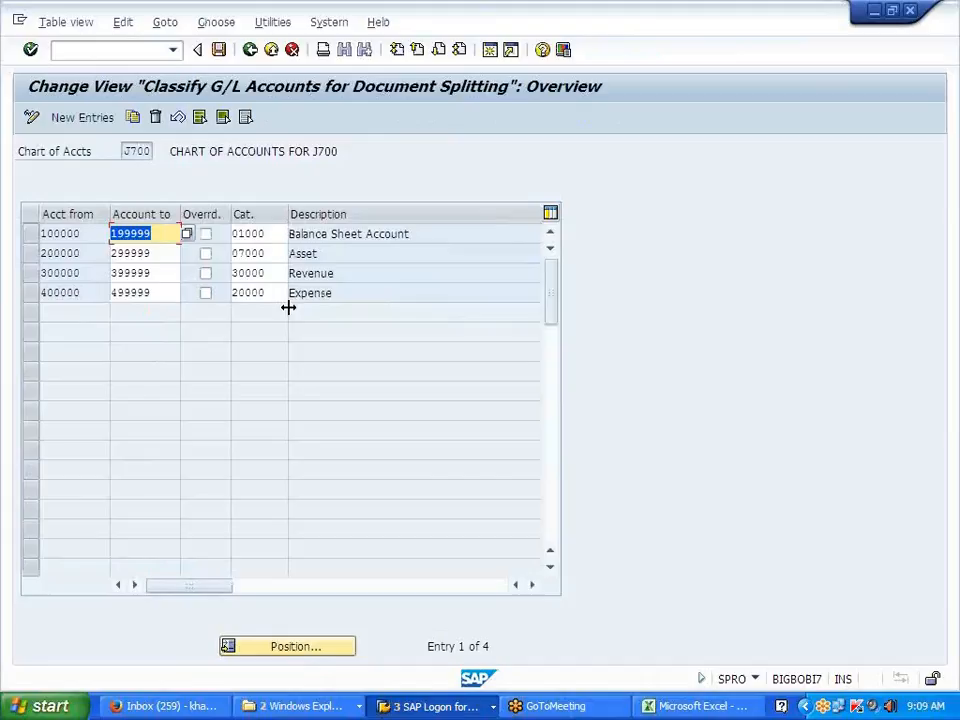
left_click_drag(266, 291, 226, 232)
left_click(240, 293)
left_click(239, 273)
left_click(259, 253)
left_click(240, 252)
left_click(226, 233)
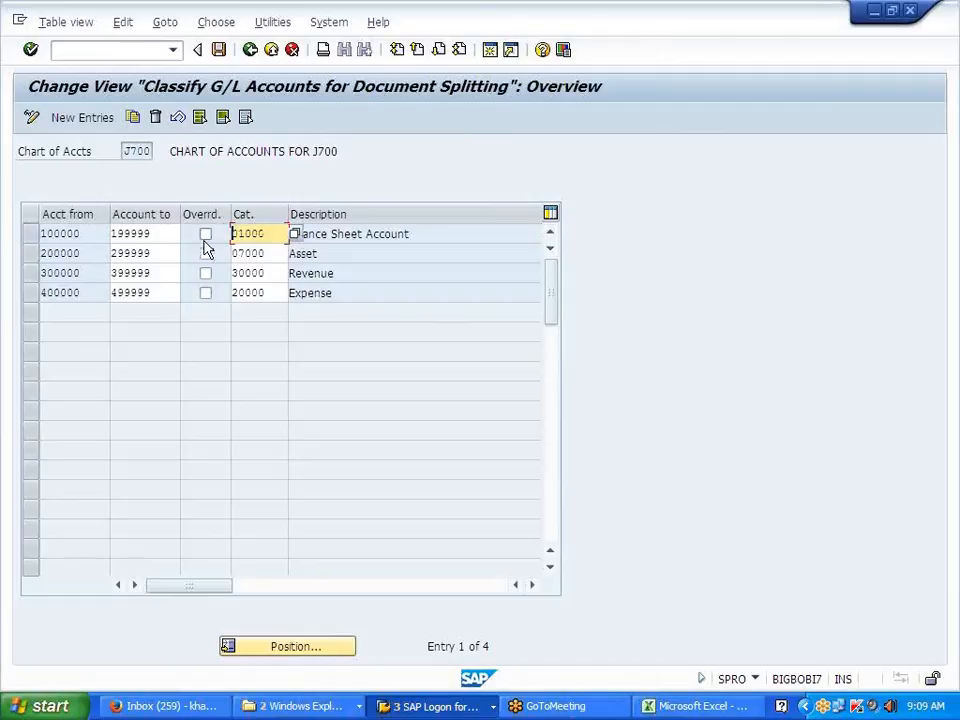
left_click(250, 50)
left_click(255, 523)
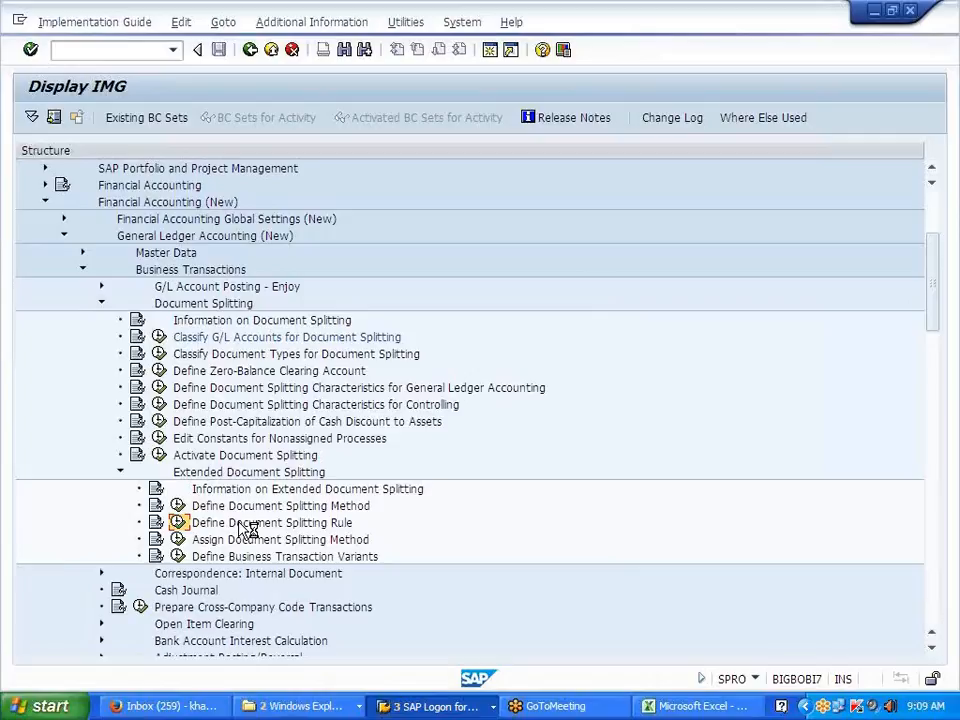
double_click(247, 530)
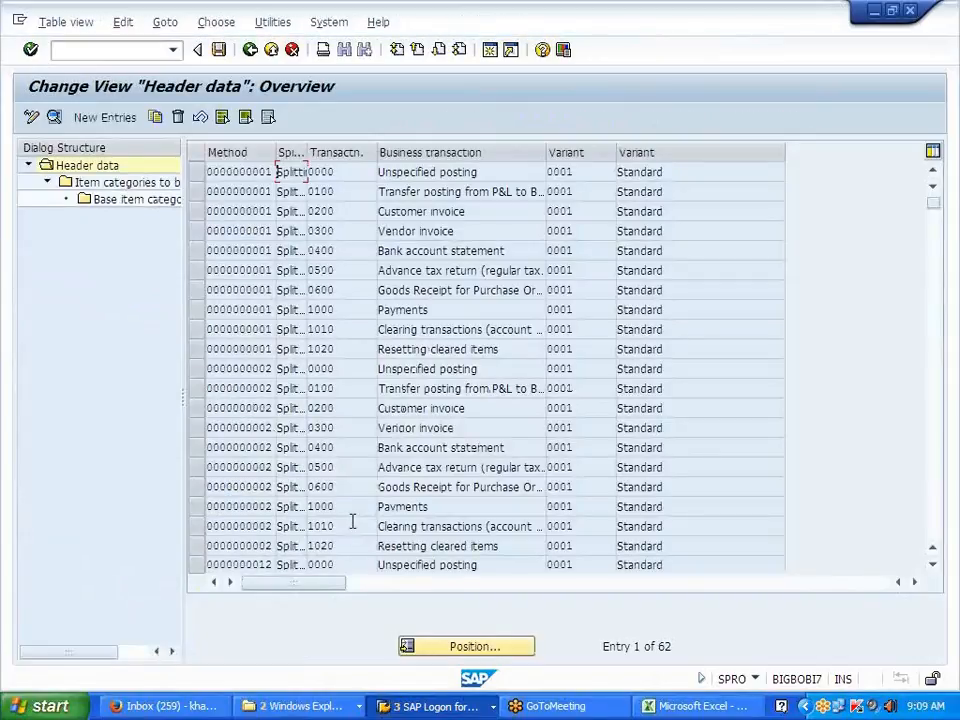
scroll(352, 521, "down", 2)
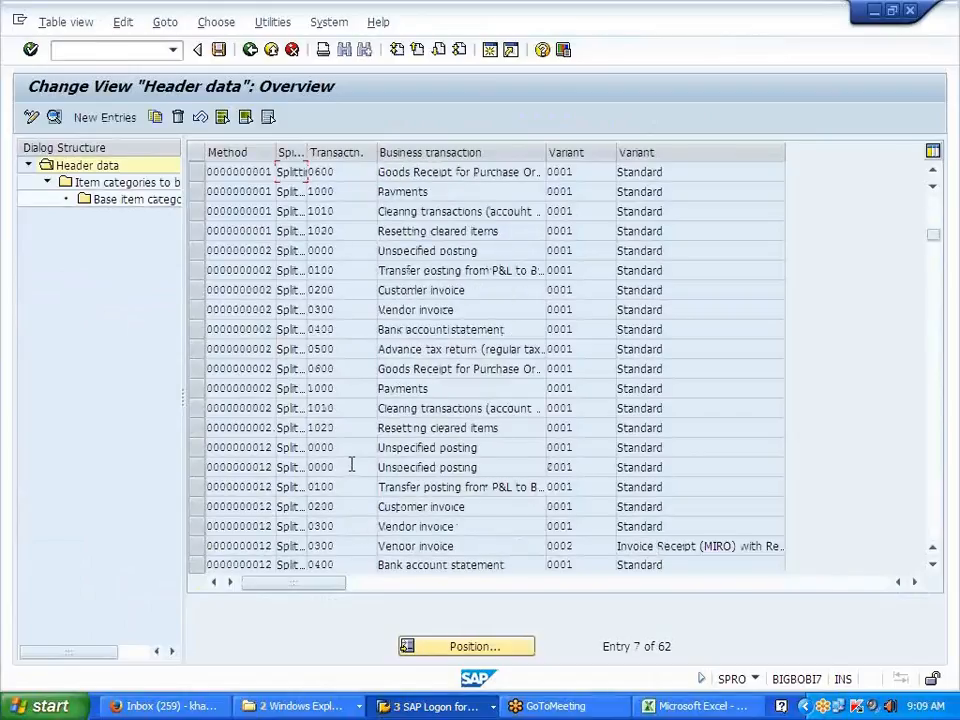
left_click(196, 447)
left_click(128, 186)
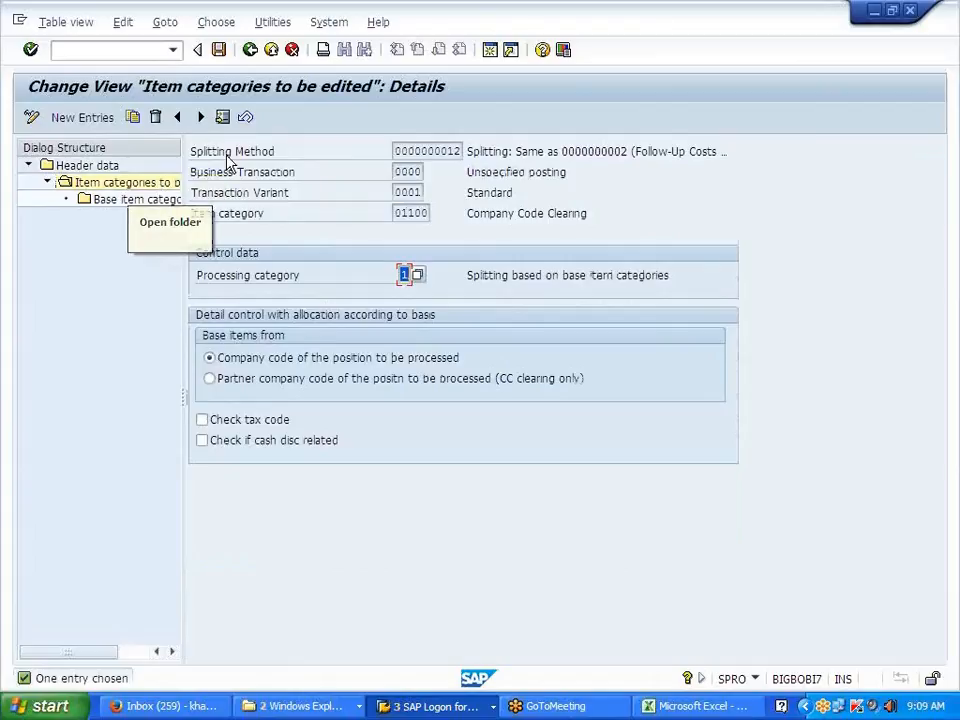
left_click(251, 52)
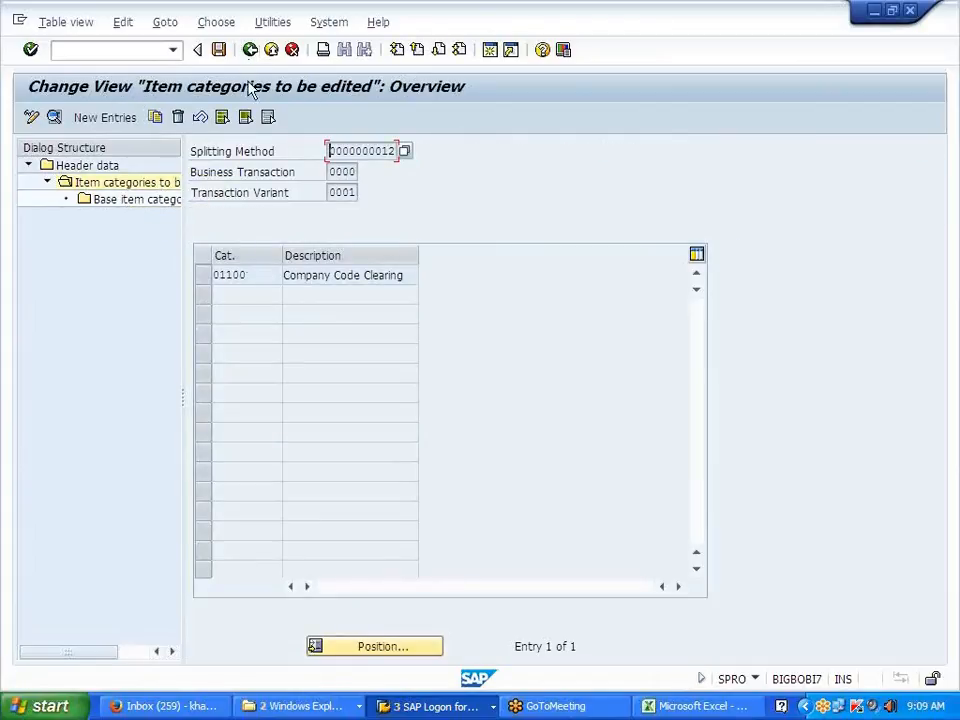
left_click(250, 50)
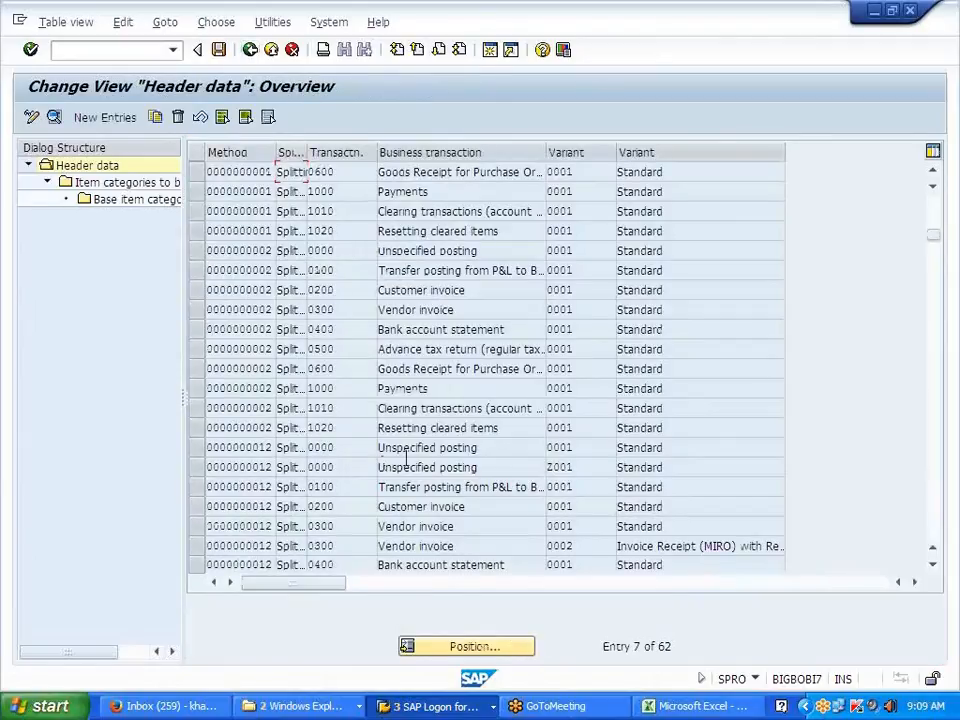
left_click(197, 467)
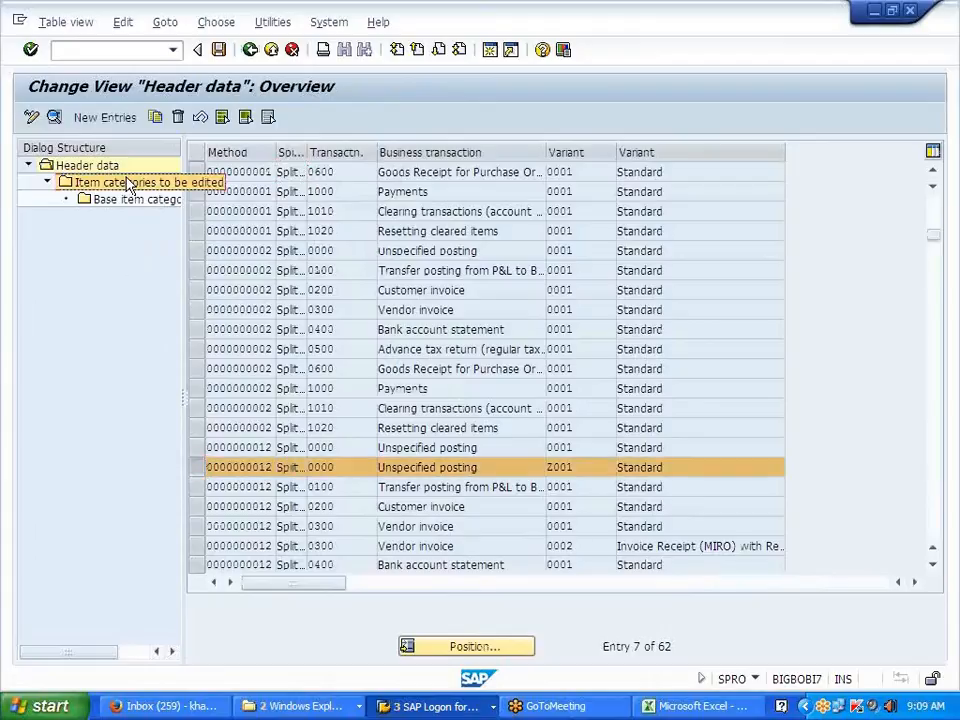
double_click(128, 182)
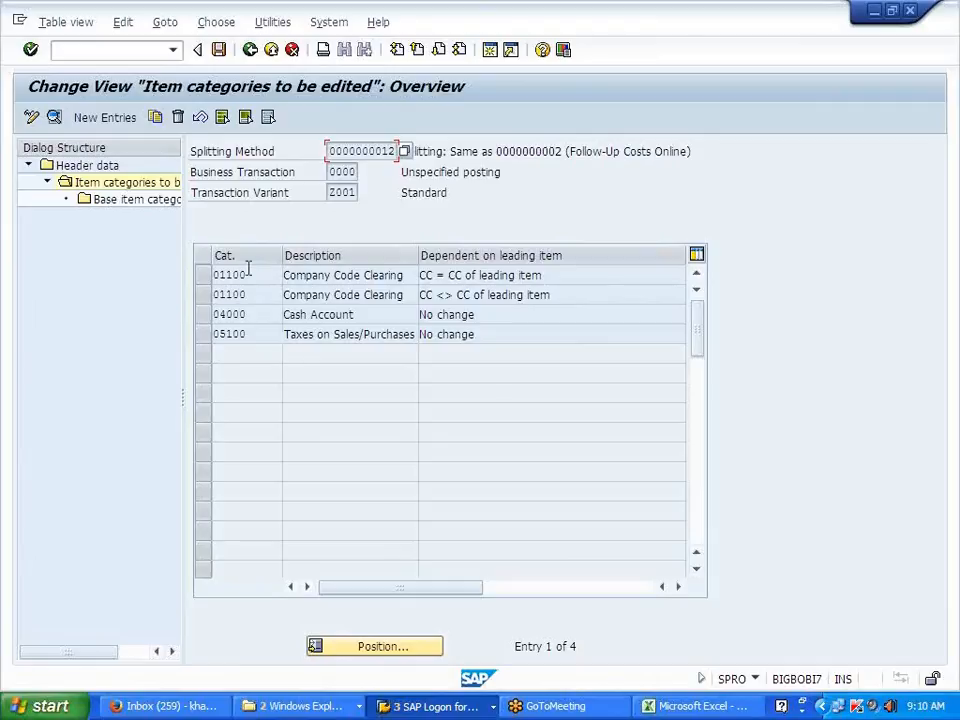
left_click(251, 49)
left_click_drag(468, 526, 381, 527)
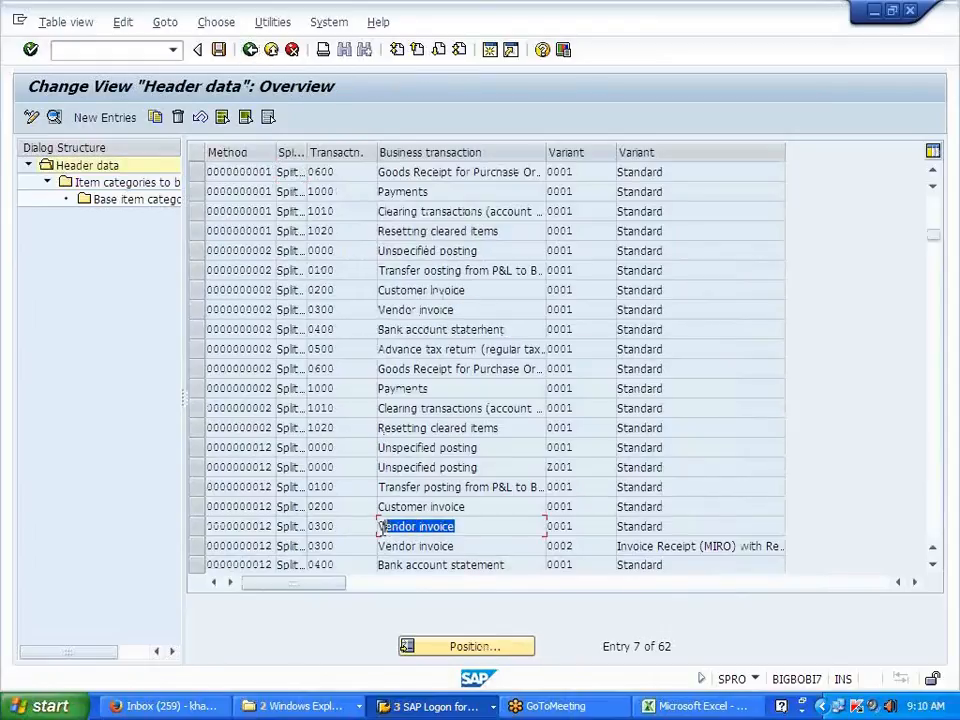
left_click(195, 527)
left_click(128, 183)
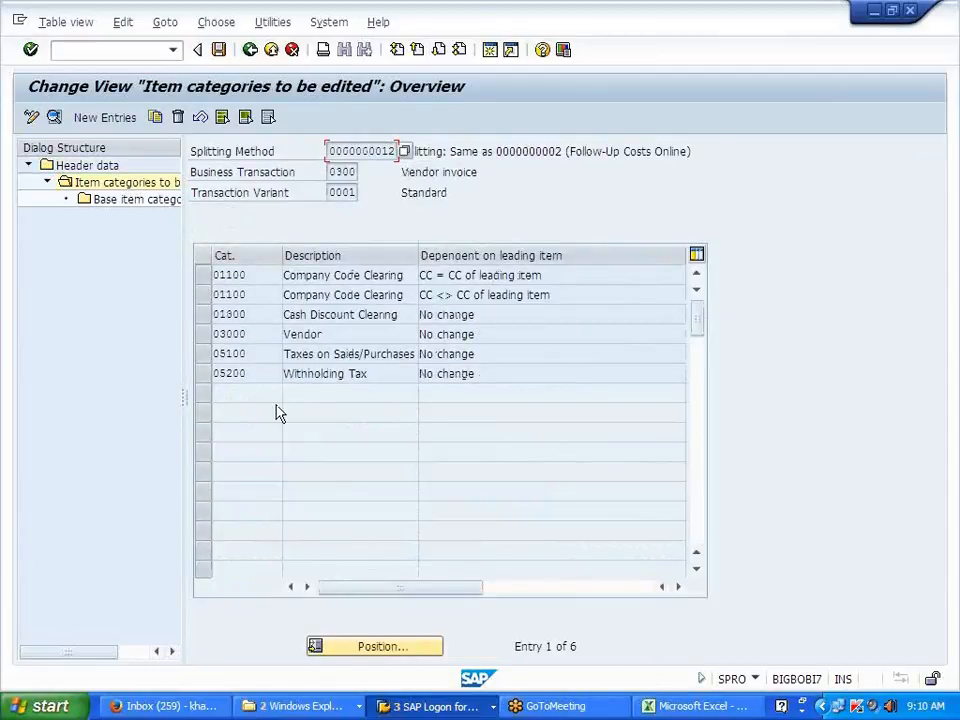
Step: Switch to the Excel NEW GL sheet and enter SPLITTTING RULE in G177
left_click(700, 706)
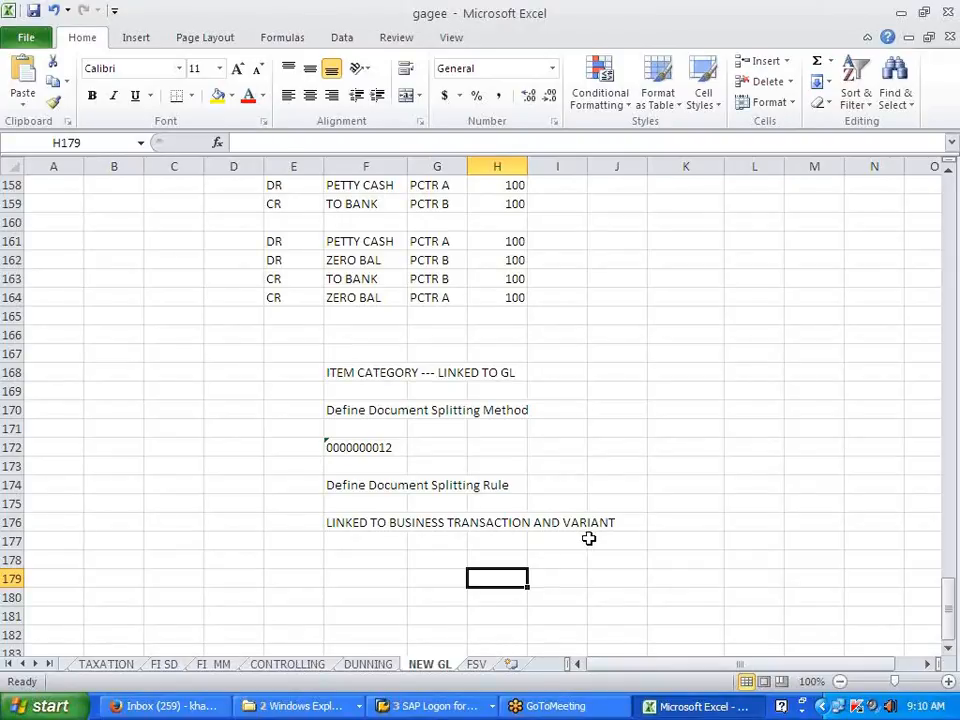
left_click(448, 542)
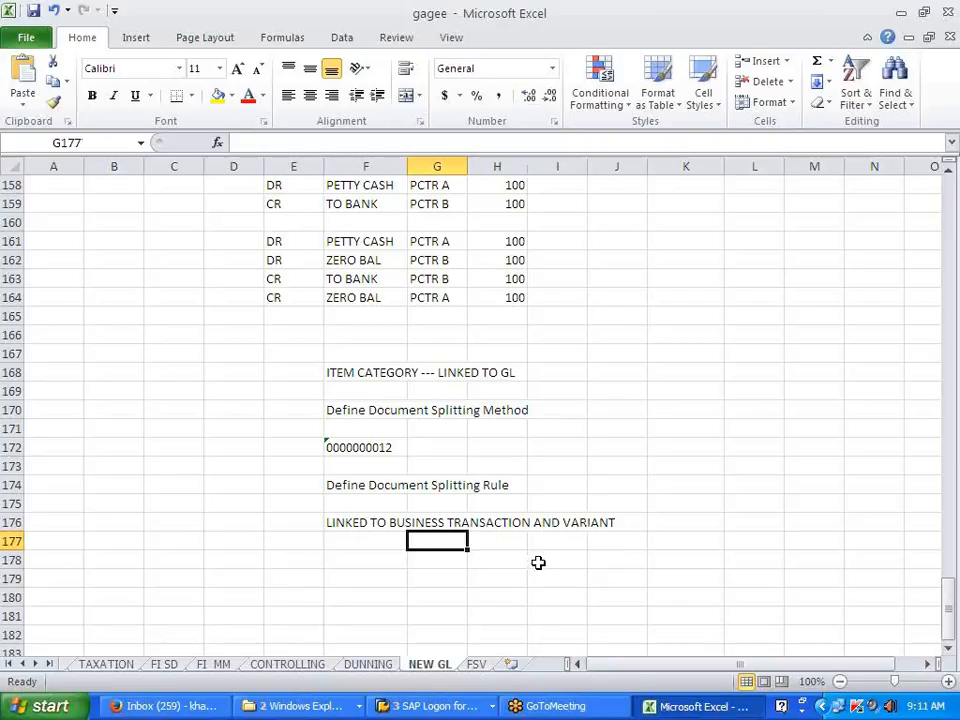
type("SPLITTTING RULE")
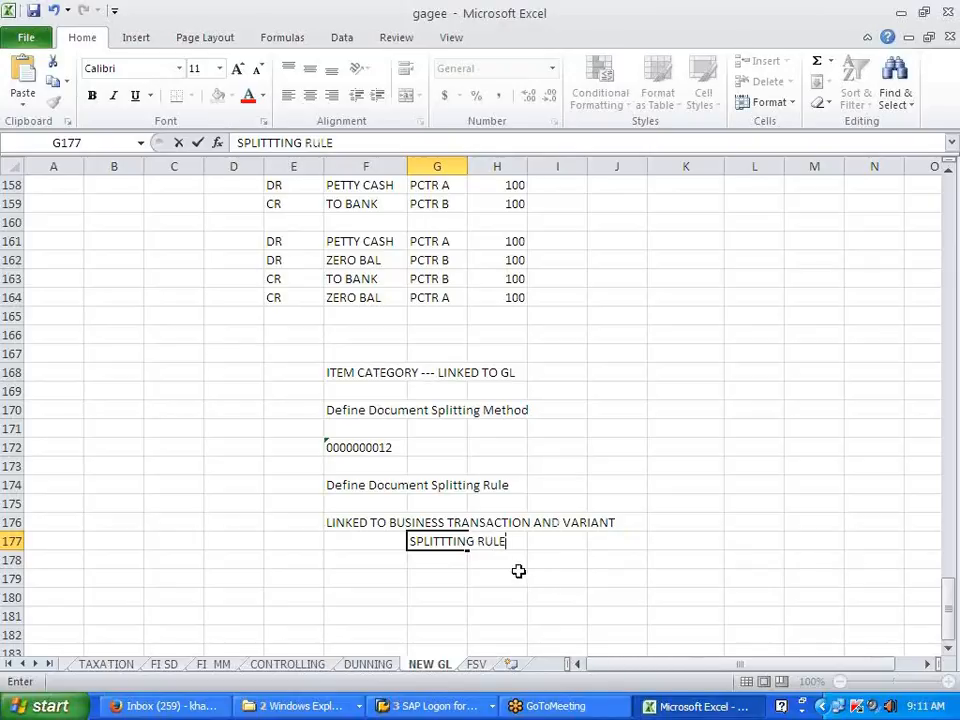
Step: Write the note LINKED TO ITEM CATGEORY --- WHAT IS THE TARGET OF SPLIT in G179
left_click(458, 576)
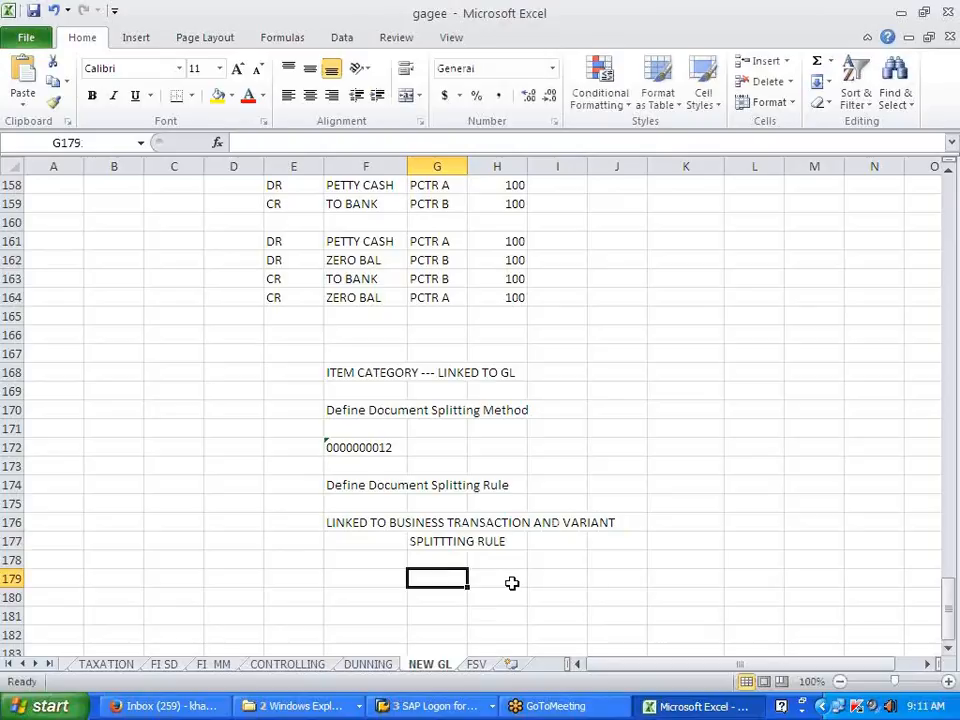
type("LINKED TO ITEME")
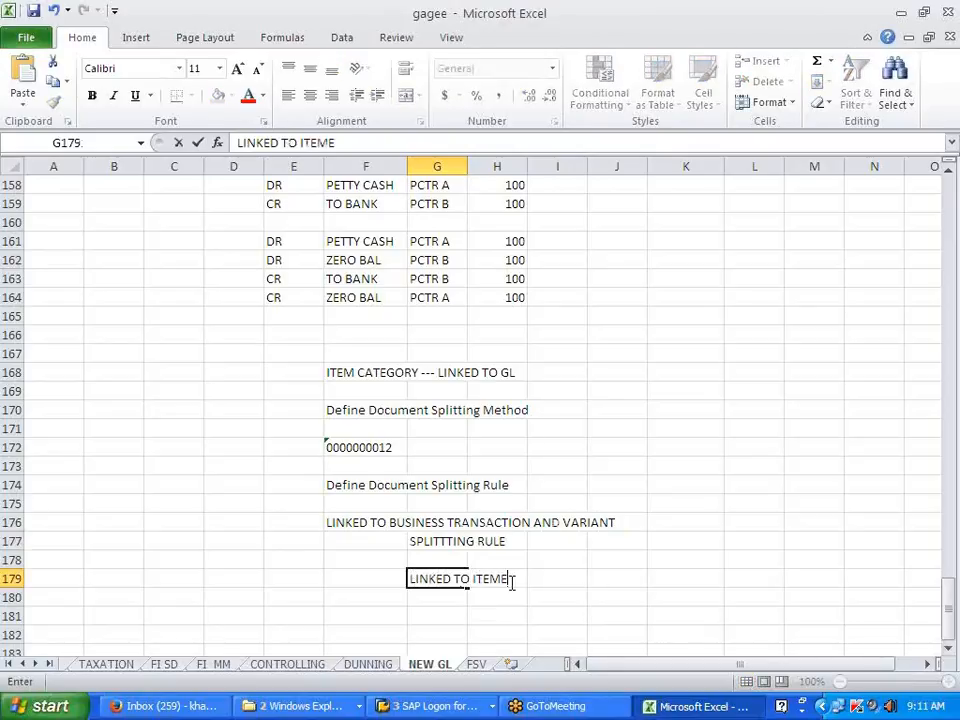
type(" CATGEORY")
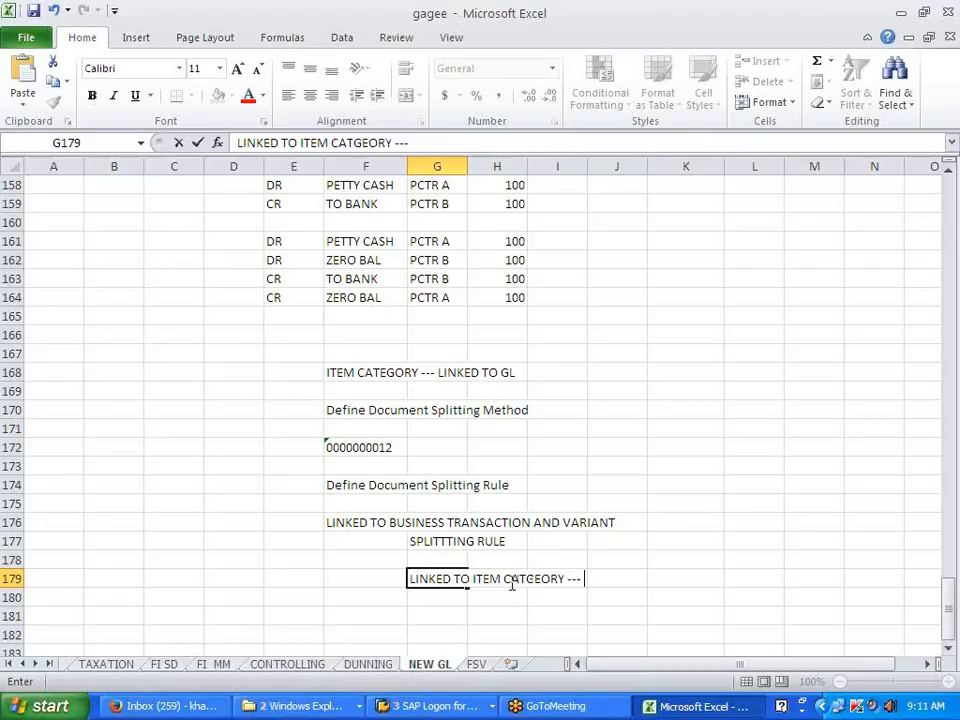
type("--- WHAT IS THE TARGET")
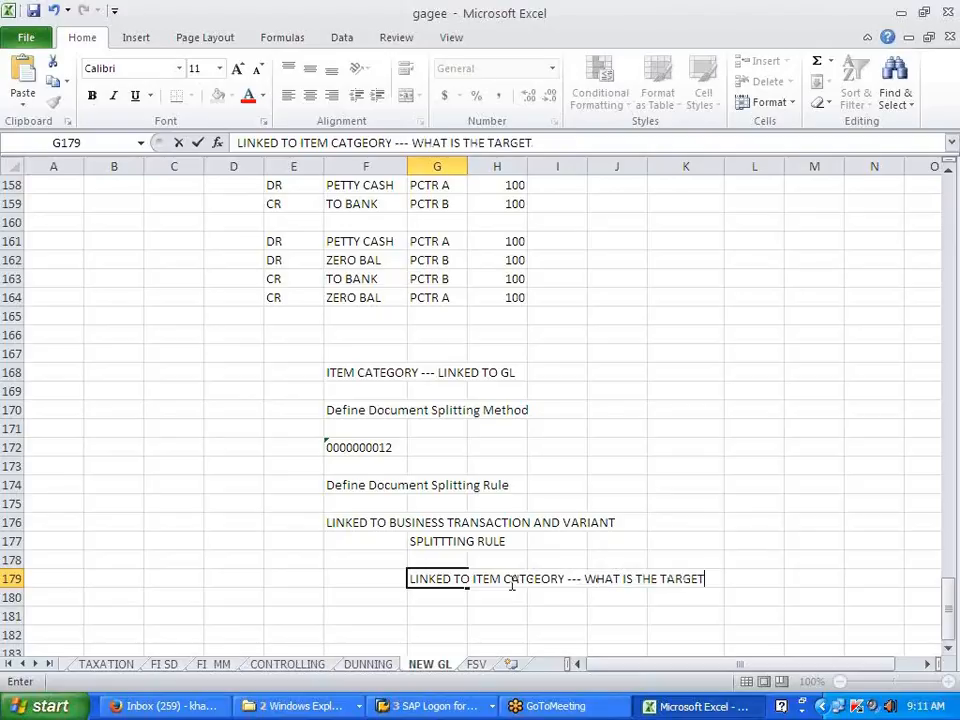
type(" OF SPLIT")
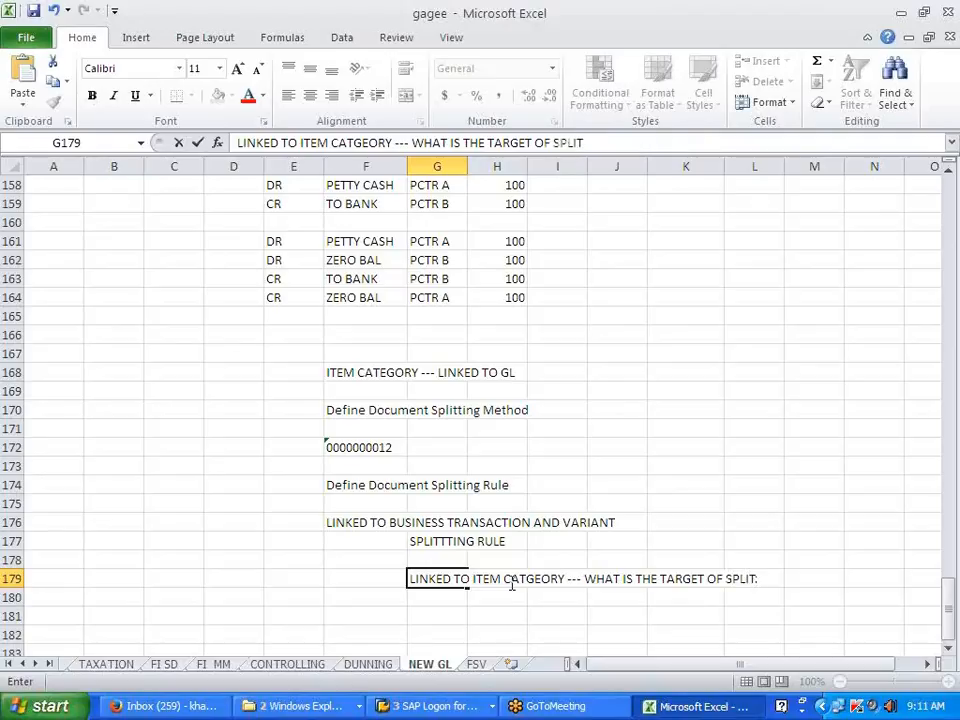
Step: Return to SAP, open the base item categories for the vendor invoice's item category 03000 Vendor, and examine the expense and revenue rows
key("alt+Tab")
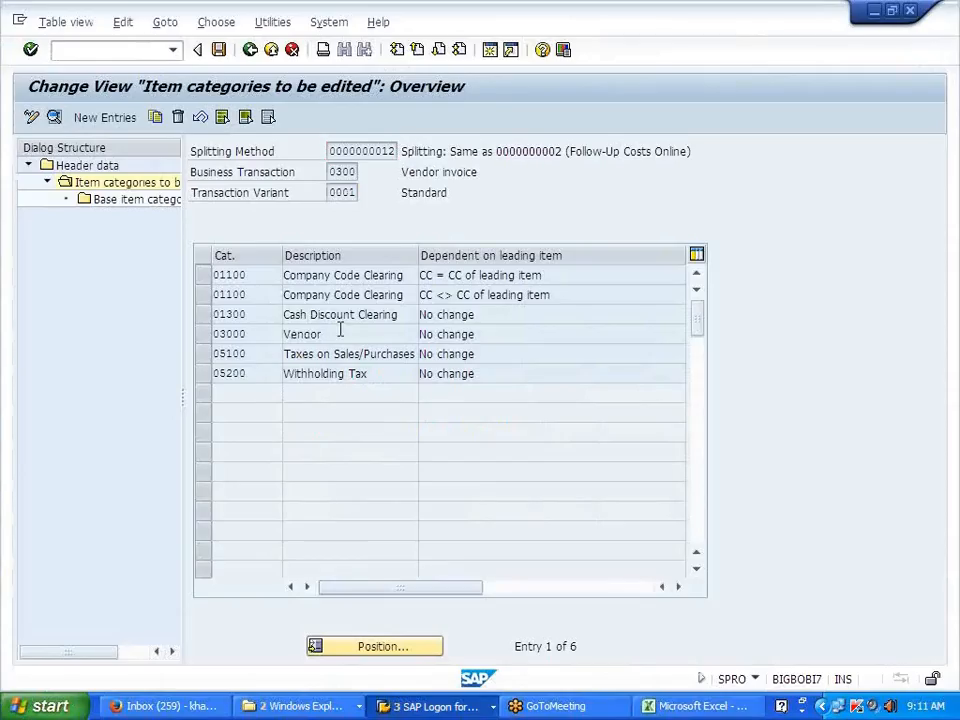
left_click_drag(340, 333, 283, 334)
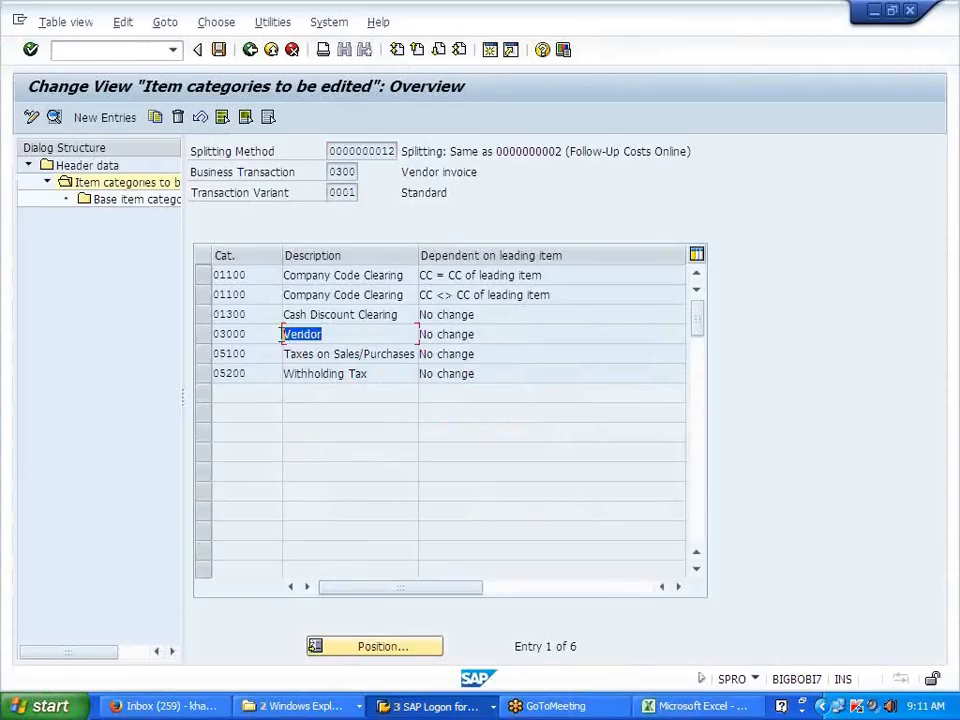
left_click(207, 334)
double_click(153, 204)
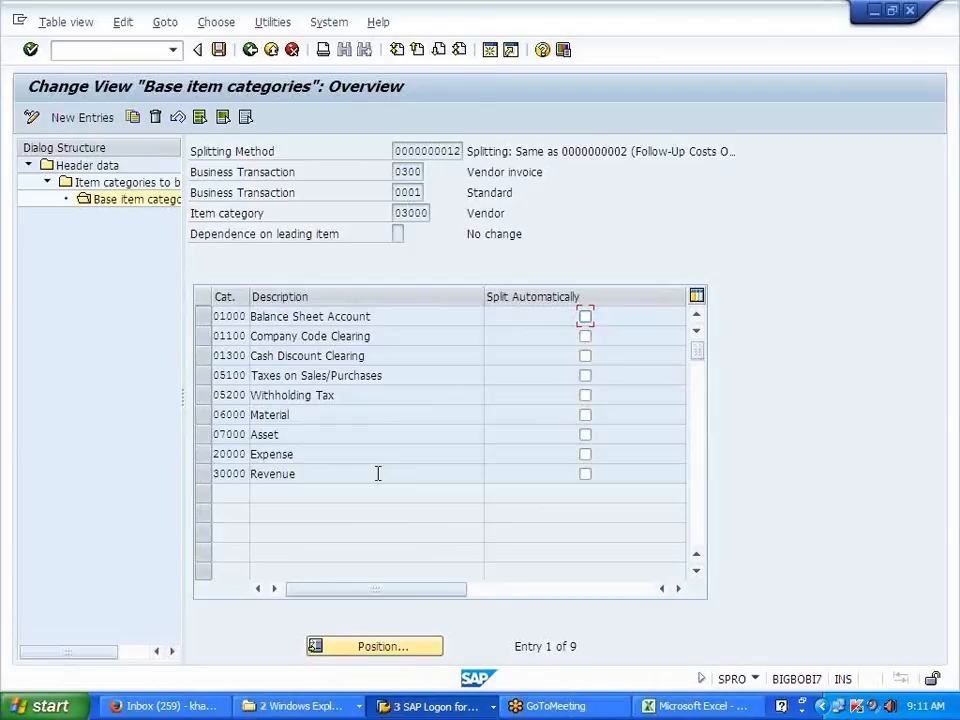
left_click_drag(314, 473, 251, 454)
key("ctrl+c")
Step: Switch to the Excel NEW GL sheet and add (VENDOR) to the end of the target-of-split note in G179
key("alt+Tab")
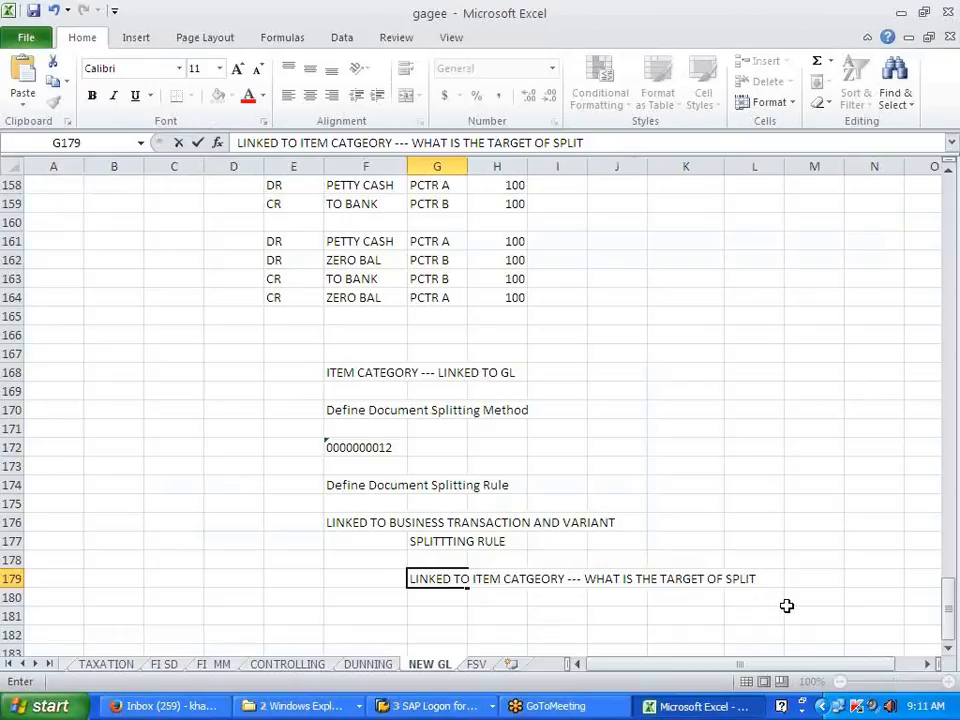
type("VENDOR")
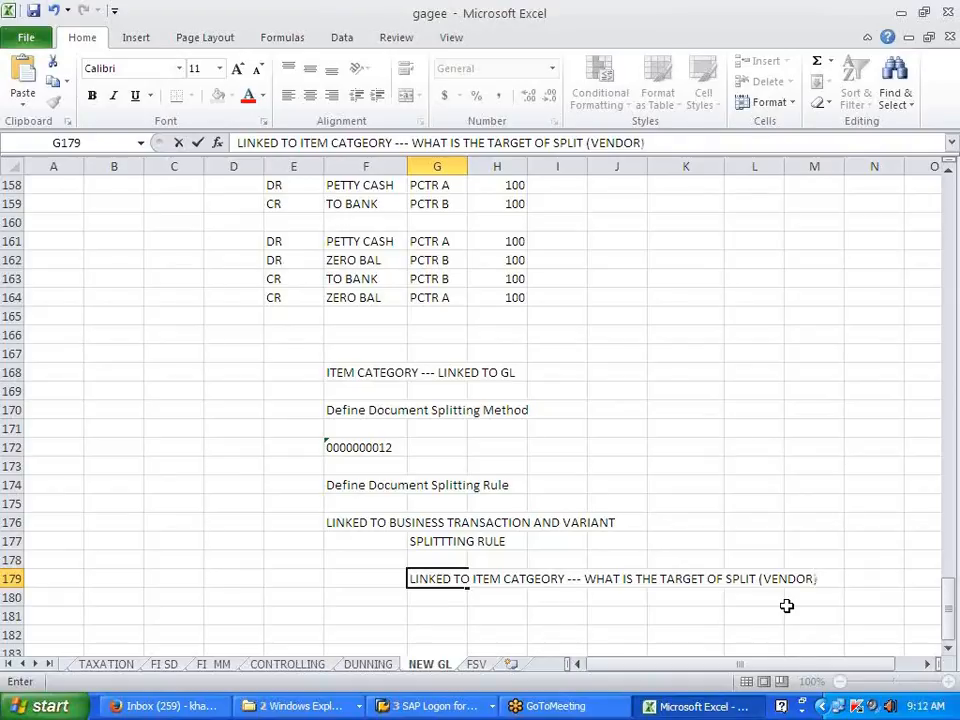
type(")")
key("Return")
key("Return")
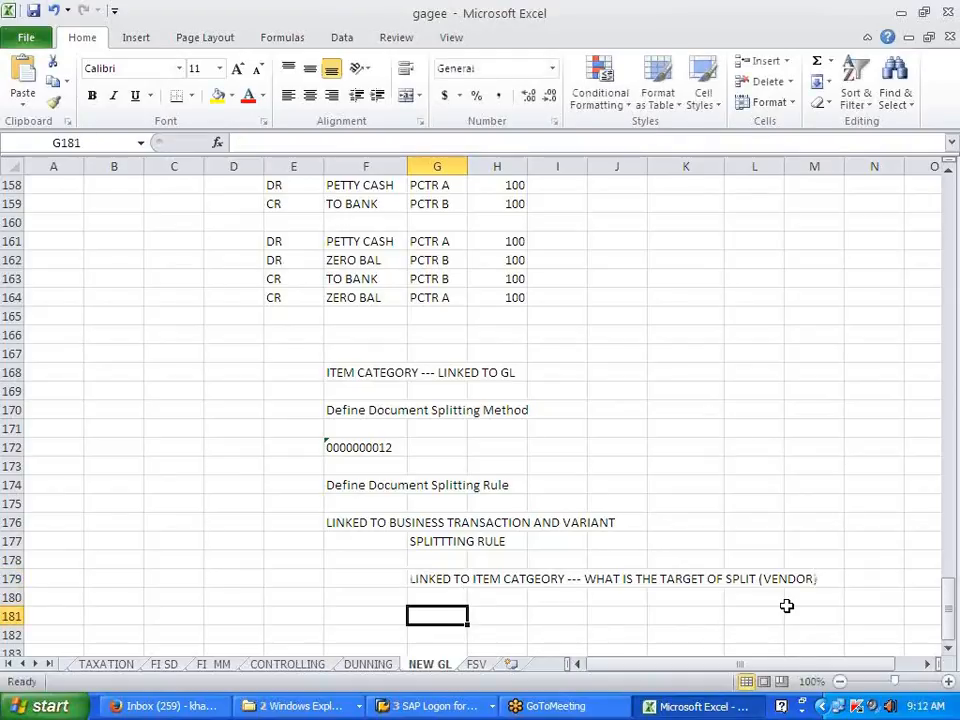
Step: Write the note LINKED TO BASE ITEM CATEGORY --- WHAT IS THE SOURCE OF SPLT in G181
type("BASE")
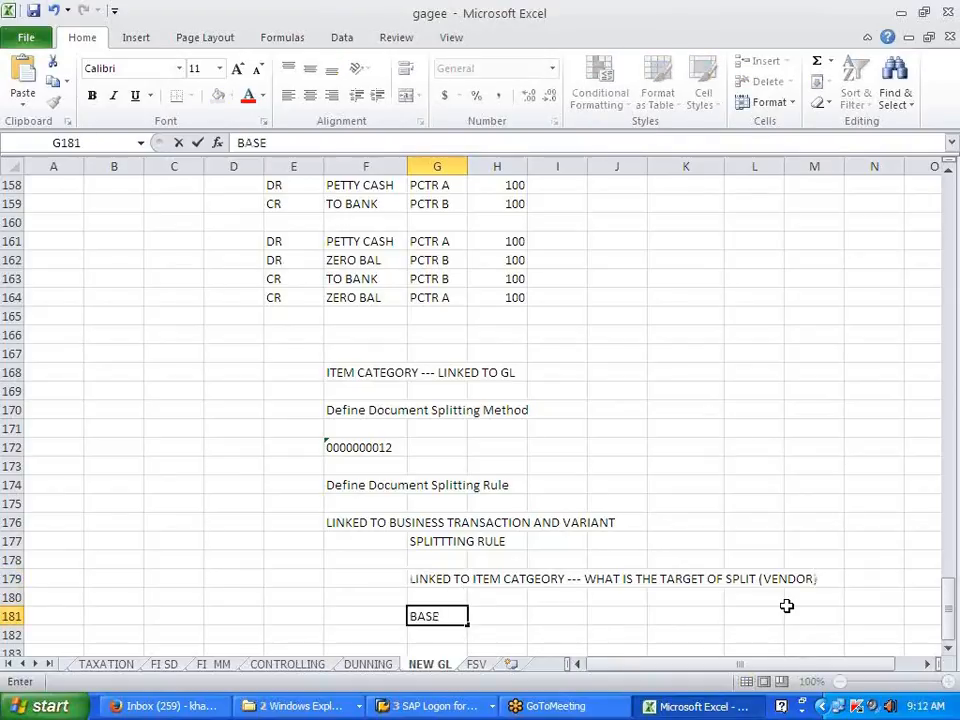
key("BackSpace")
key("BackSpace")
key("BackSpace")
key("BackSpace")
type("LINKED TO BASE ITEM CATEGORY")
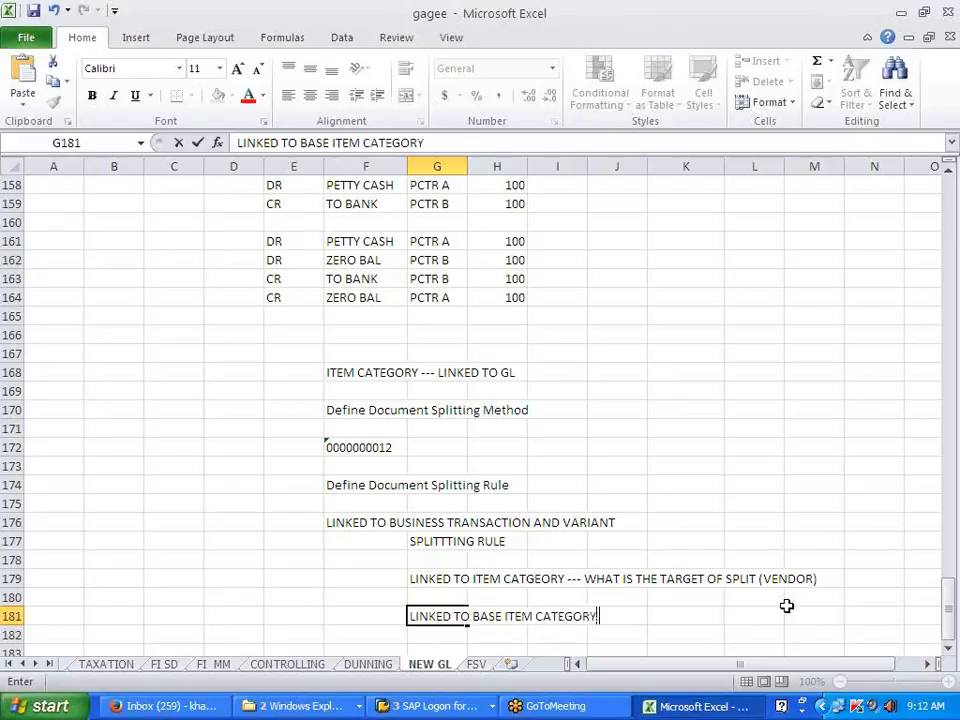
type(" --- WHAT")
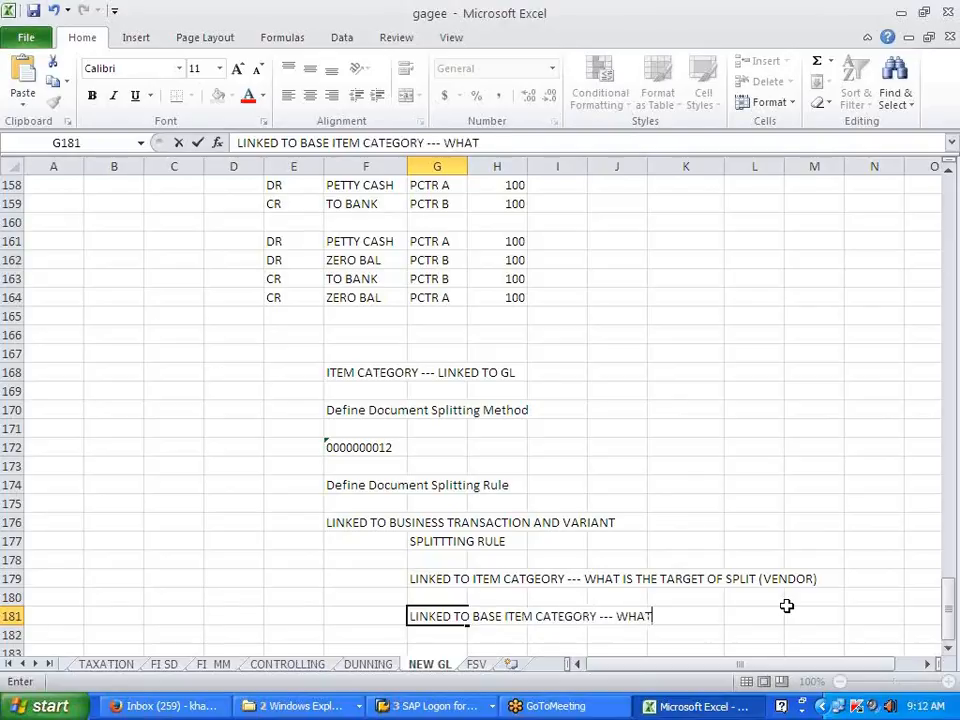
type(" IS THE SOURE")
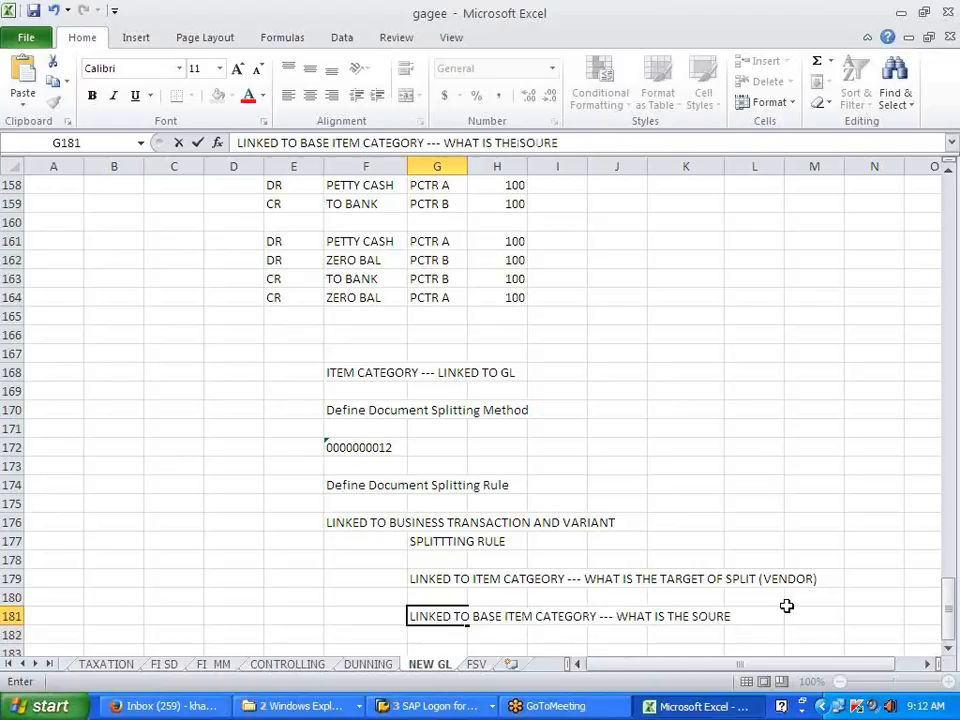
key("BackSpace")
type("CE OF SPLT")
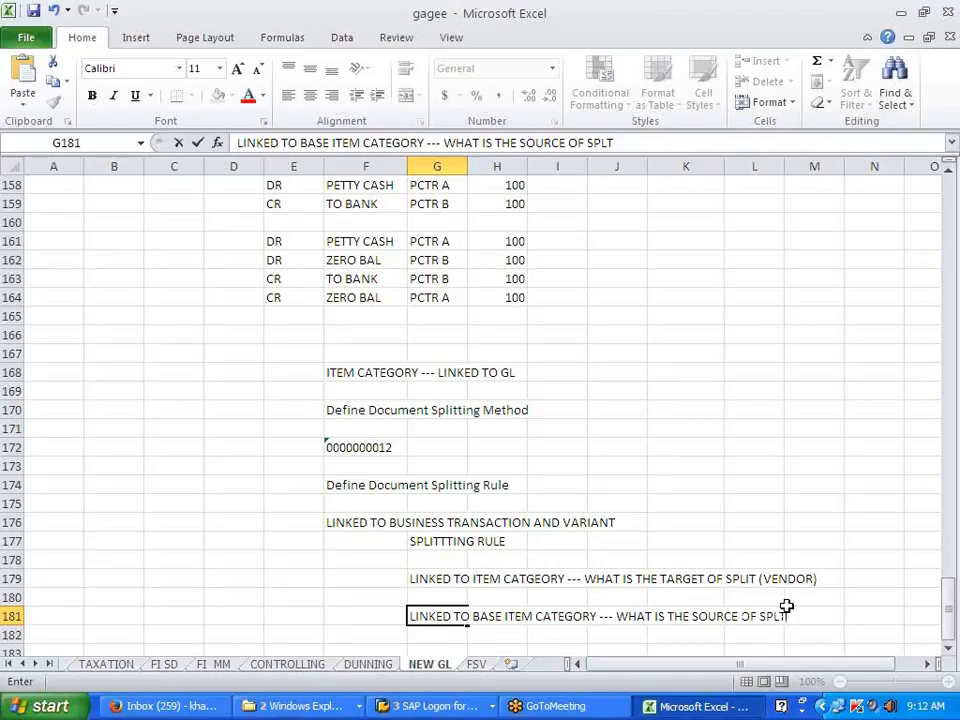
left_click(868, 390)
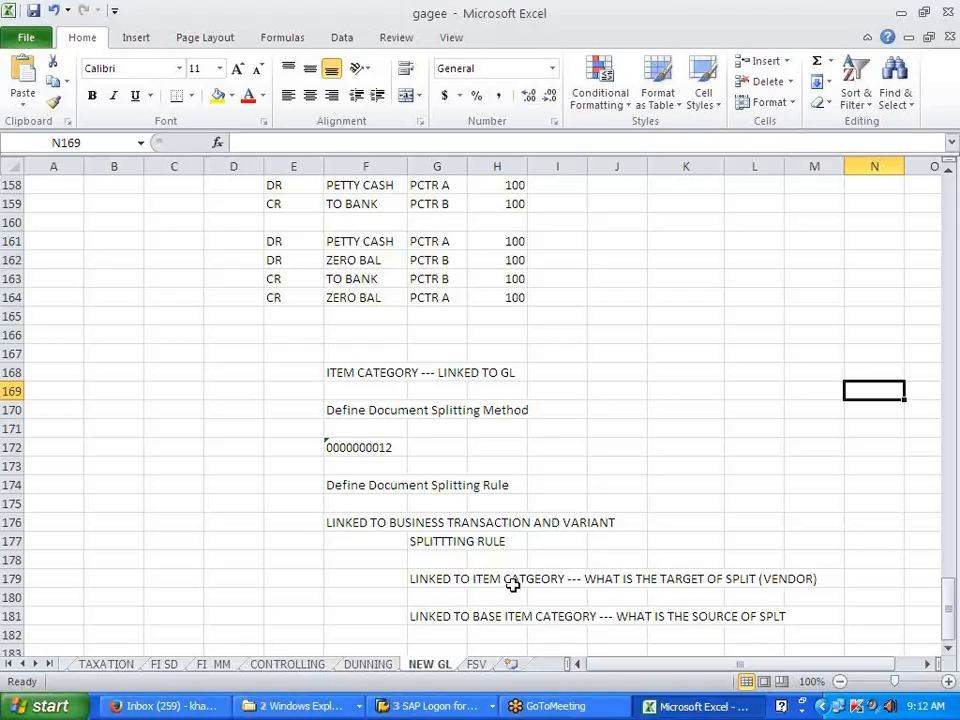
Step: Review the ACTIVE splitting example, comparing the original payable and expense amounts with the split lines in rows 141 to 144
scroll(632, 403, "up", 8)
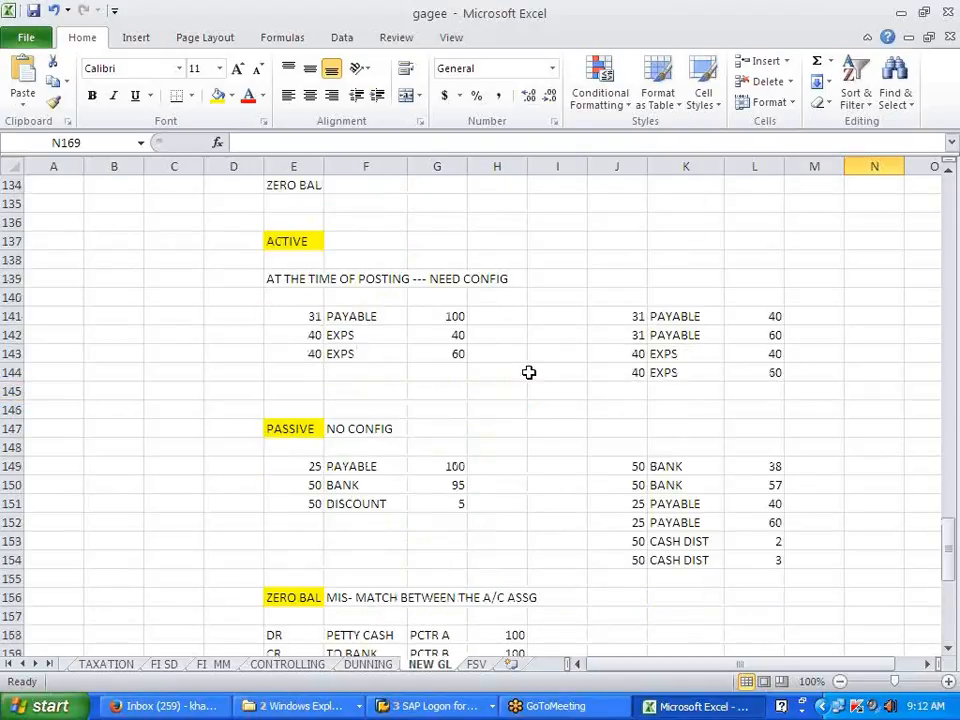
left_click(453, 317)
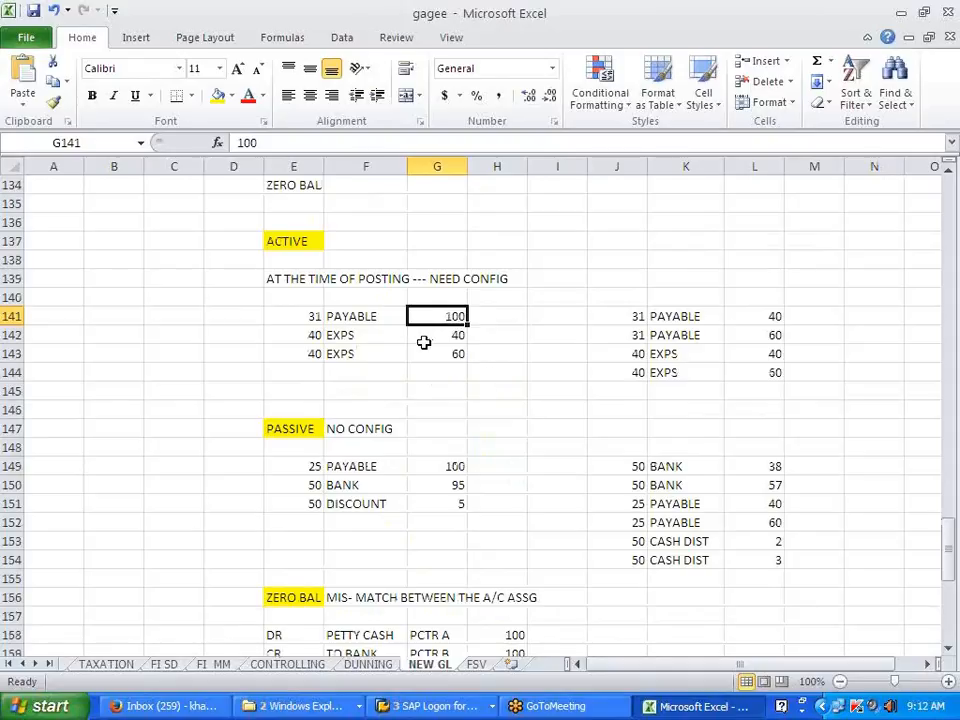
left_click(424, 338)
left_click(428, 352)
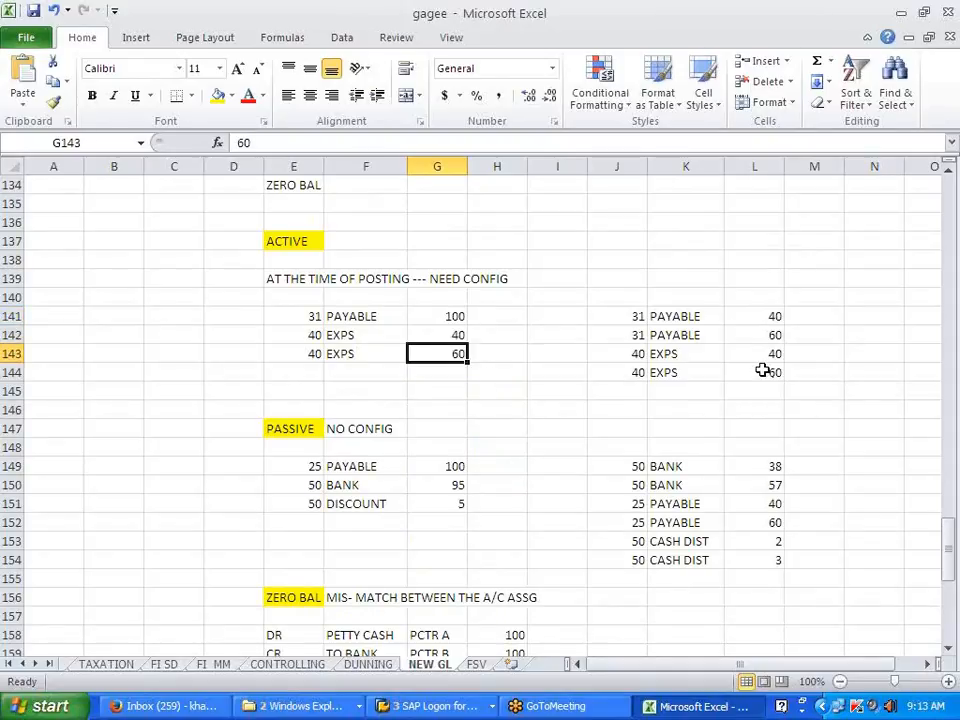
left_click(758, 354)
left_click(764, 391)
left_click(748, 335)
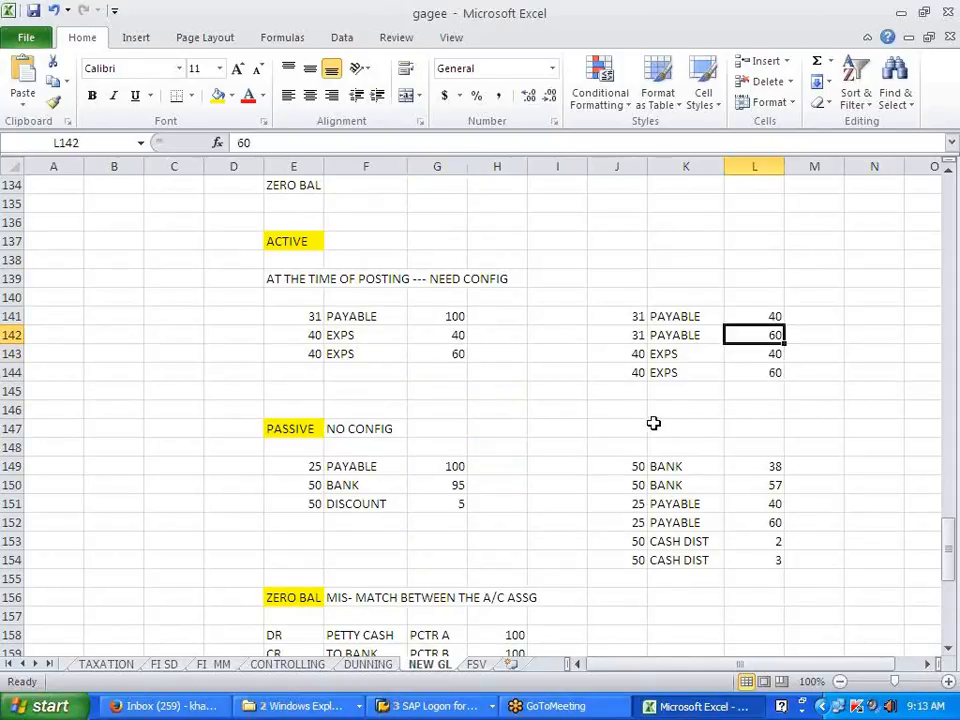
Step: Enter LINKED TO DOC TYPE in K176, beside the business transaction and variant note
scroll(669, 421, "down", 11)
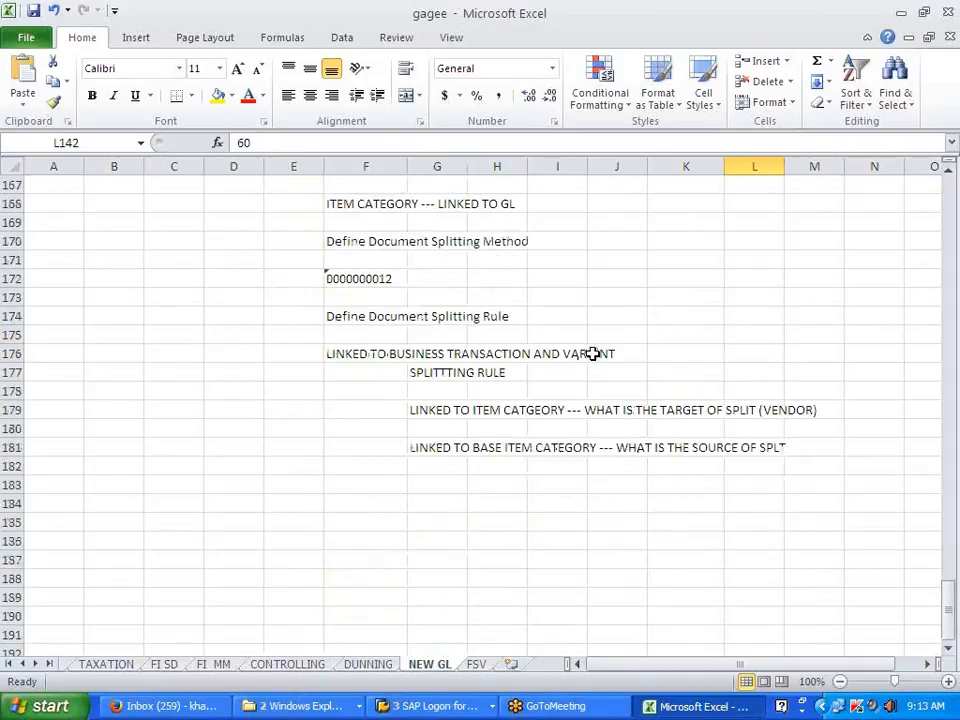
left_click(691, 354)
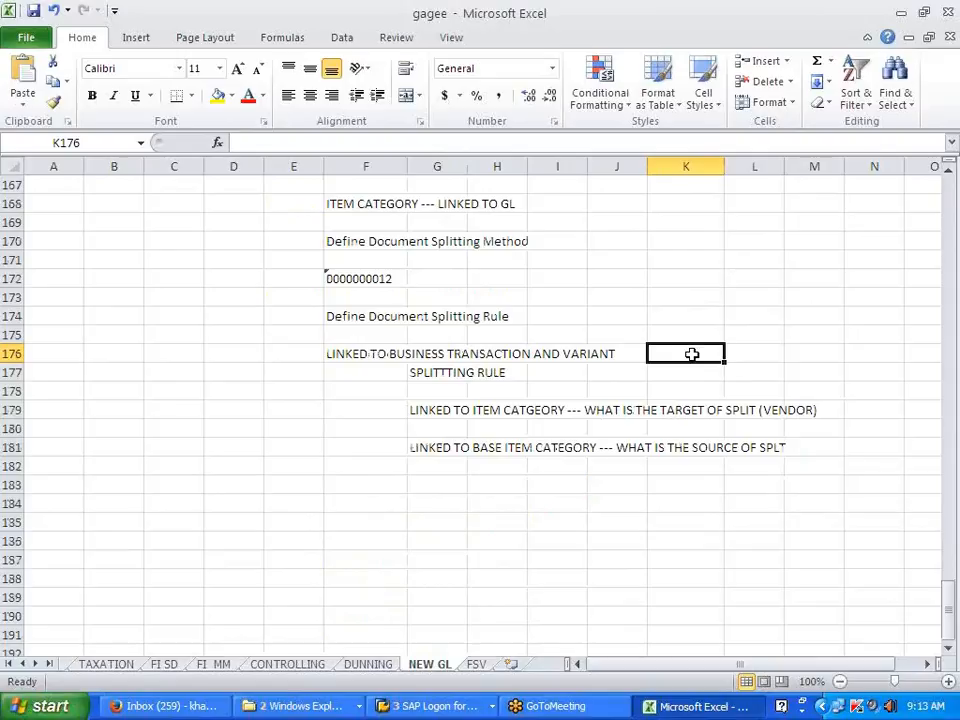
type("LINKED TO DOC TYPE")
left_click(859, 317)
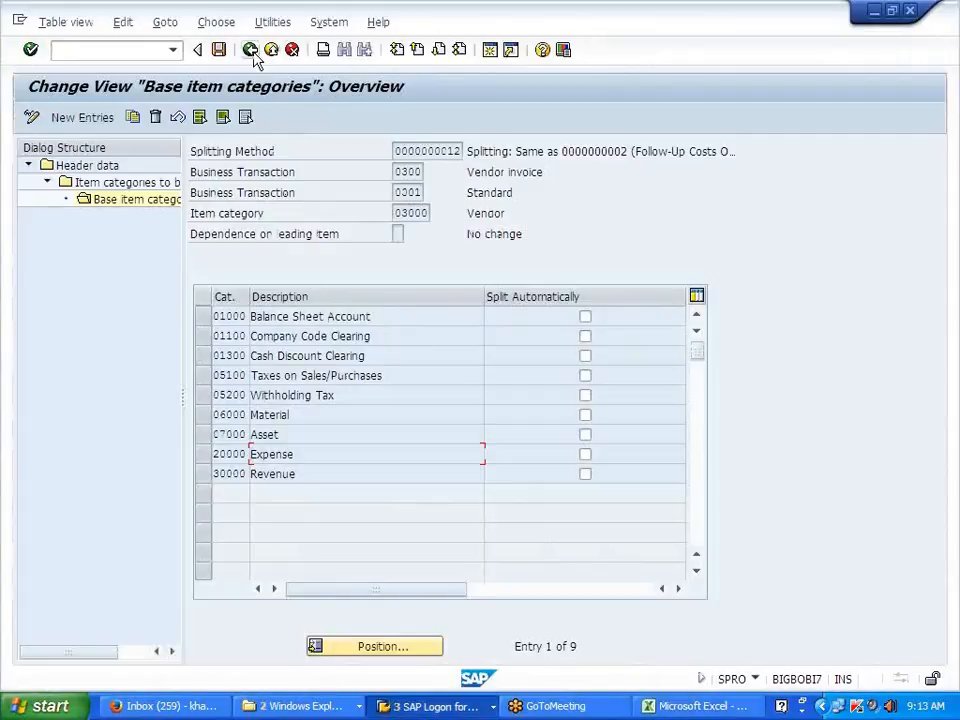
left_click(251, 54)
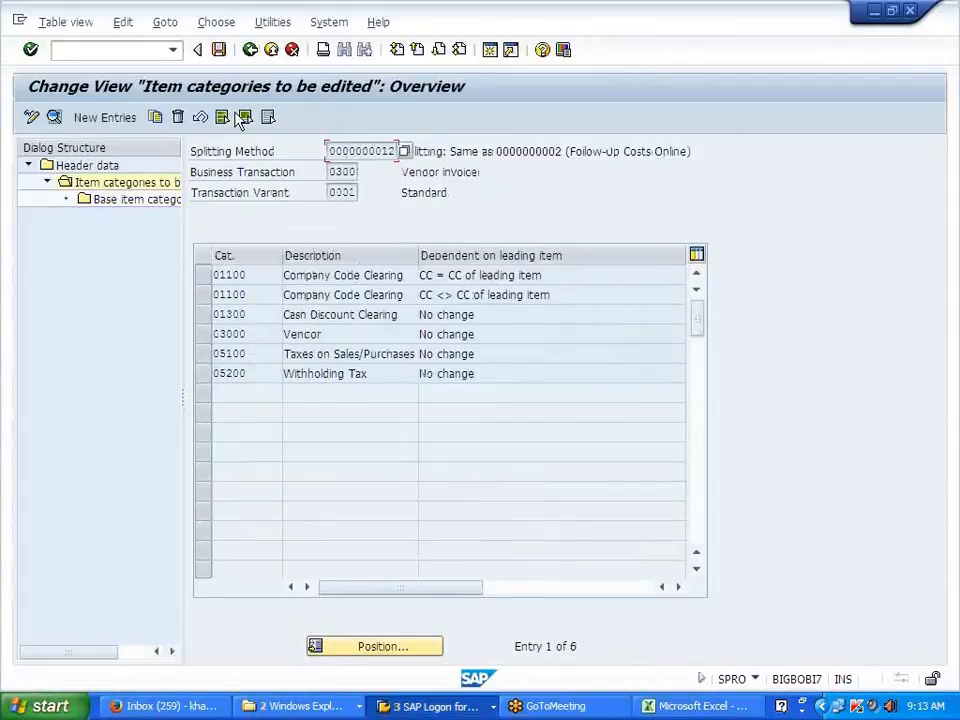
left_click(251, 50)
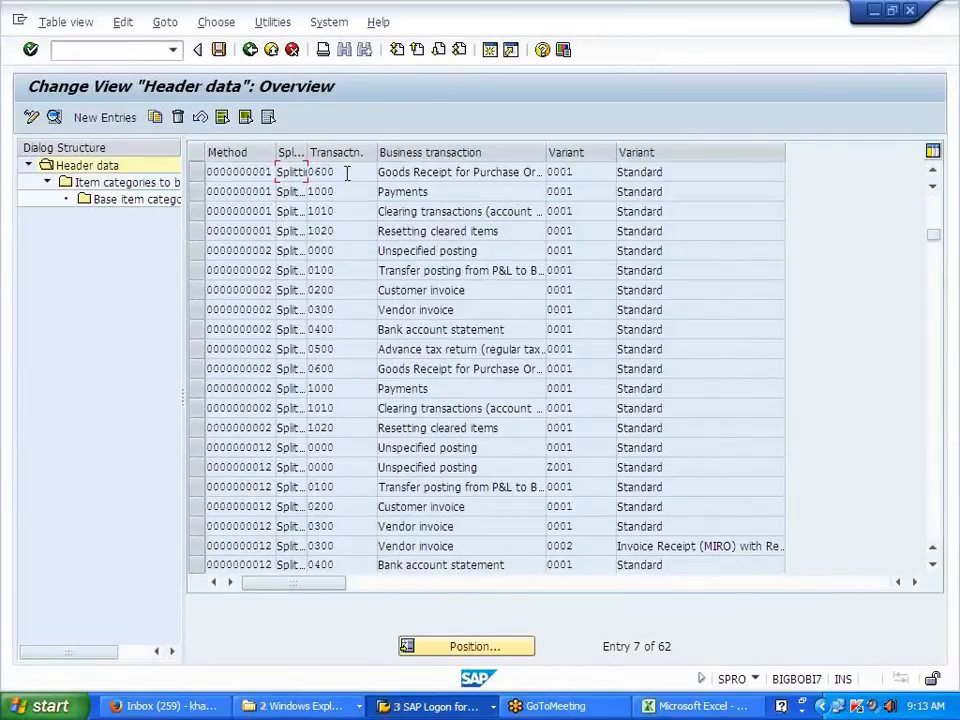
left_click(345, 525)
left_click_drag(582, 526, 544, 523)
left_click(337, 527)
left_click_drag(336, 527, 308, 524)
left_click(309, 524)
left_click(256, 53)
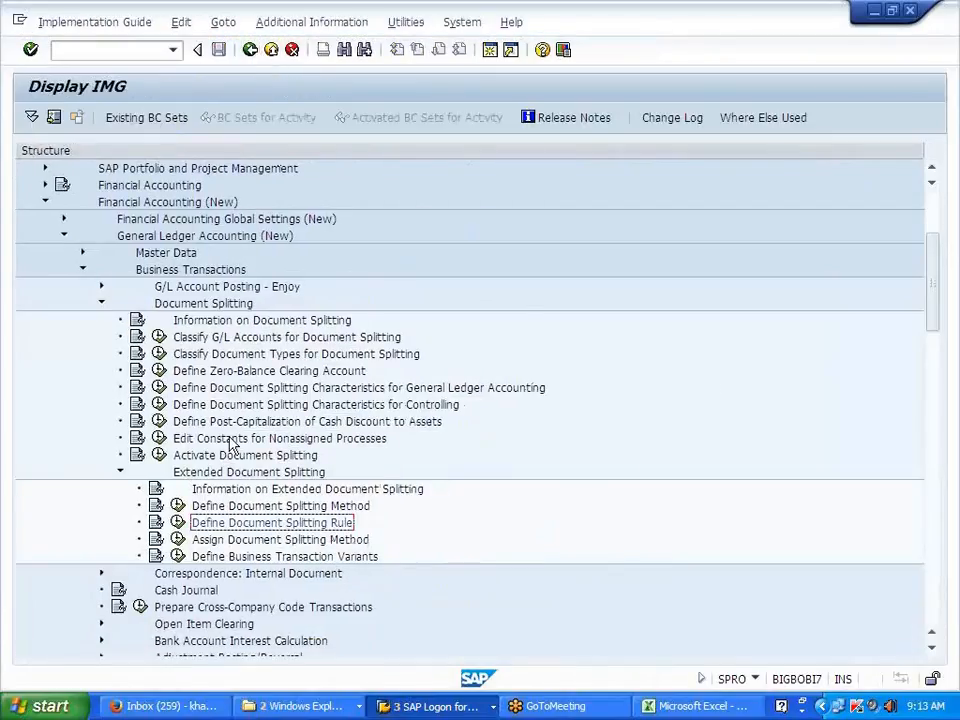
Step: Open Classify Document Types for Document Splitting, locate document type KR, examine its transaction and variant, and return to the IMG
left_click(262, 356)
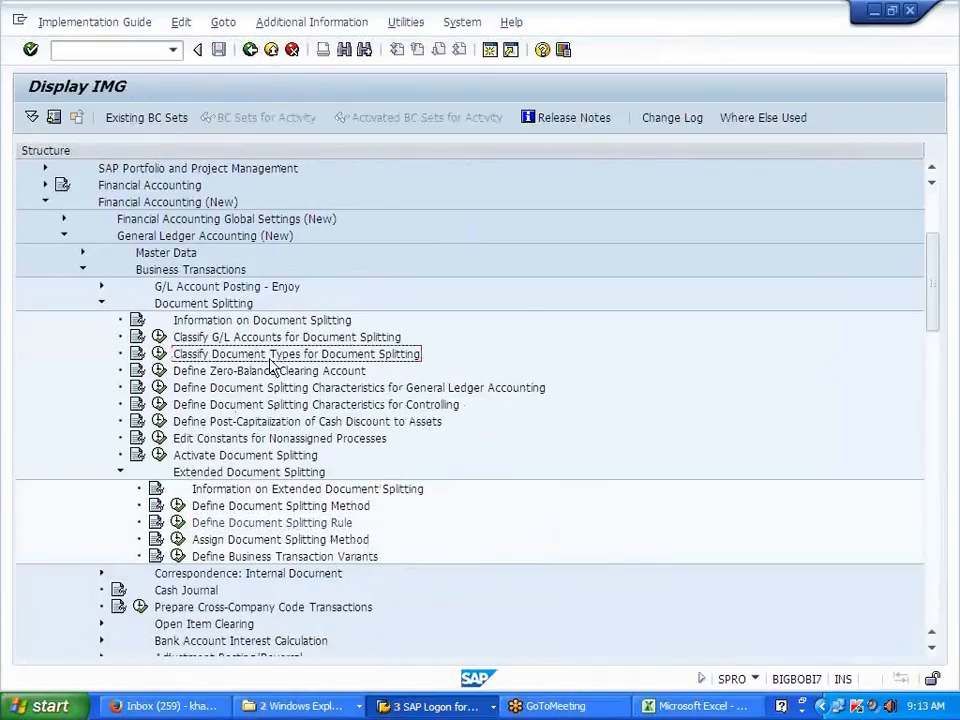
left_click(160, 355)
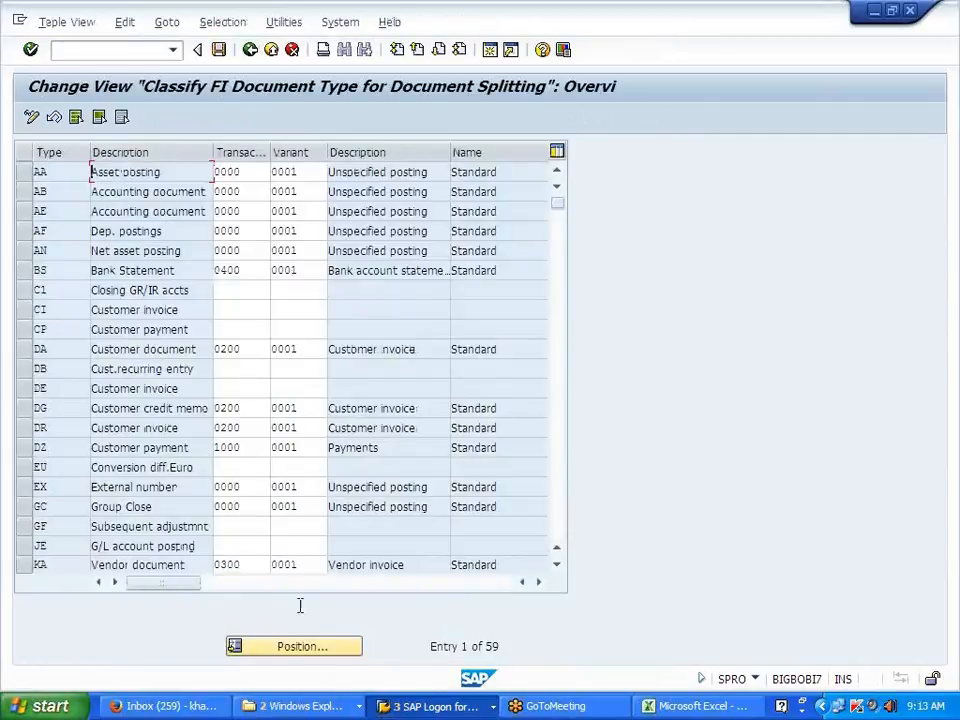
left_click(311, 644)
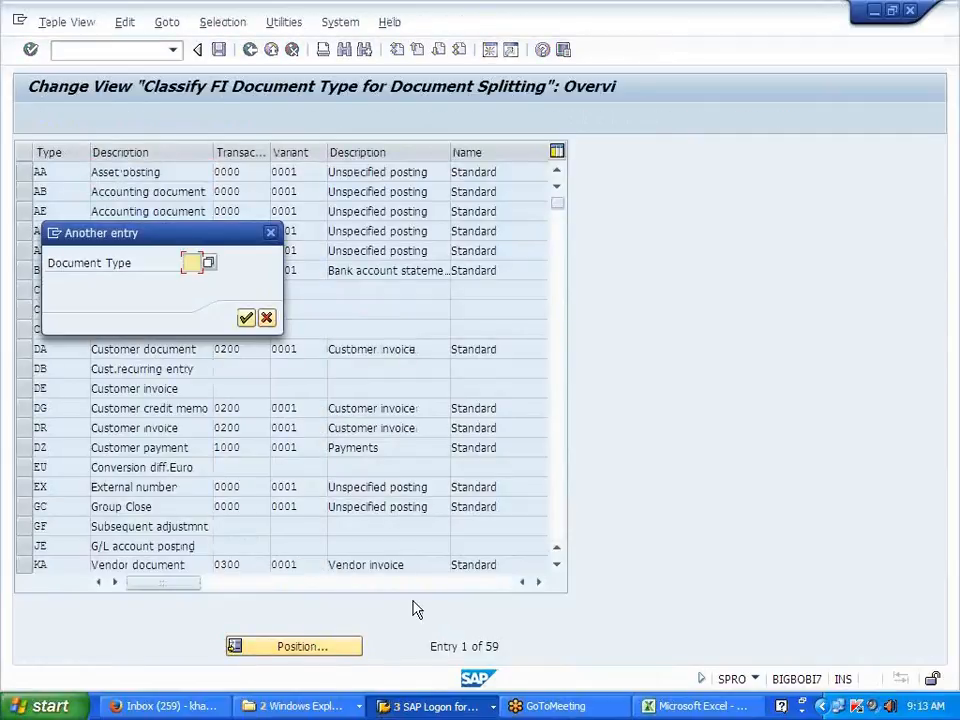
type("KR")
key("Return")
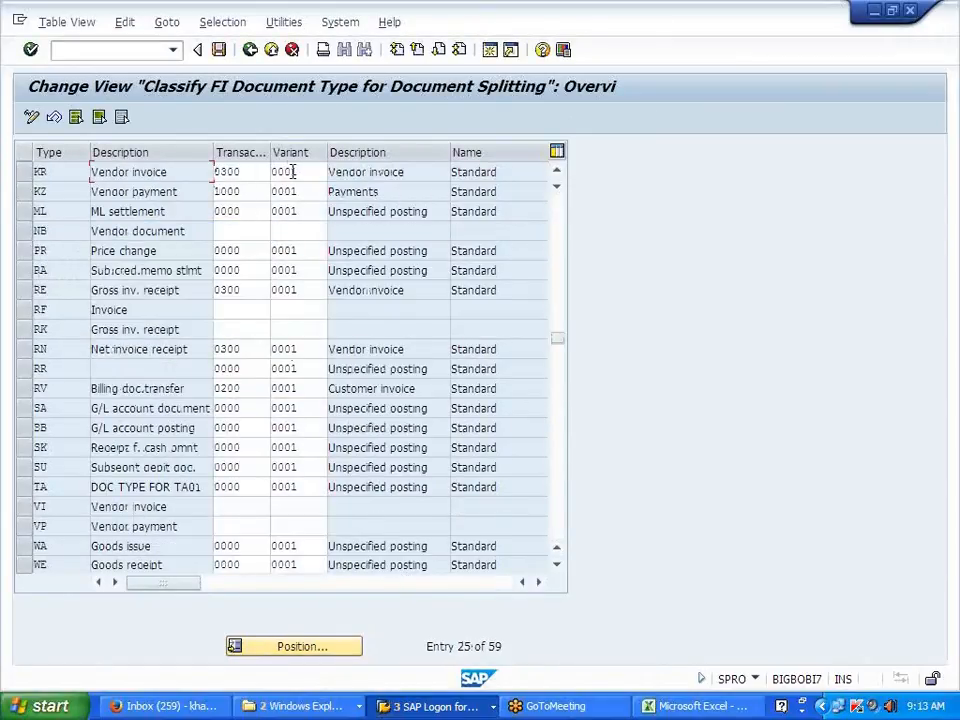
left_click(36, 172)
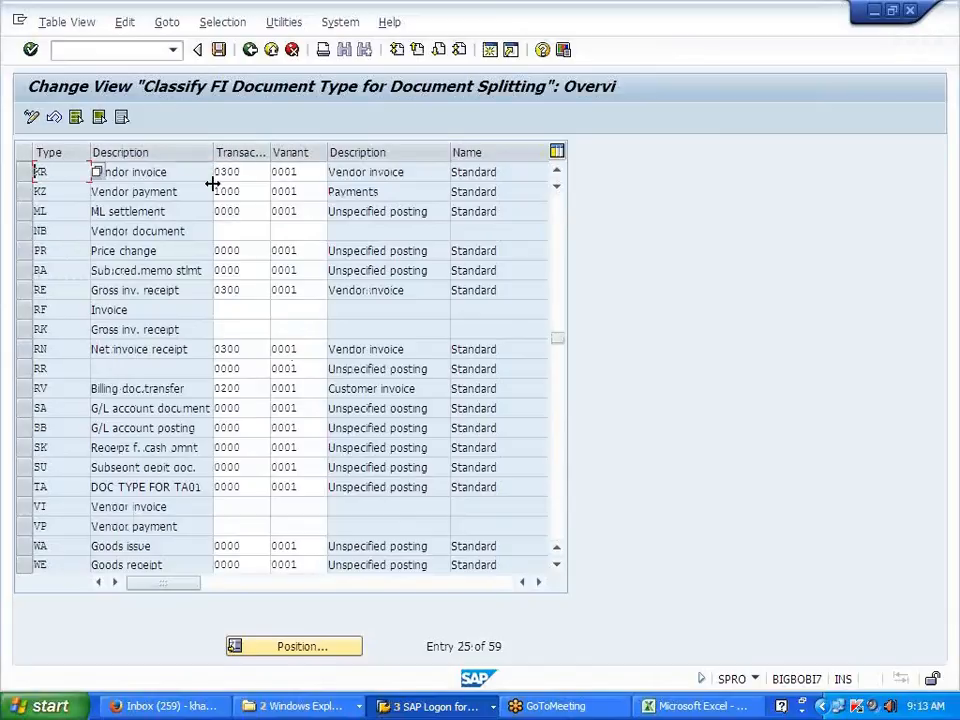
left_click(250, 50)
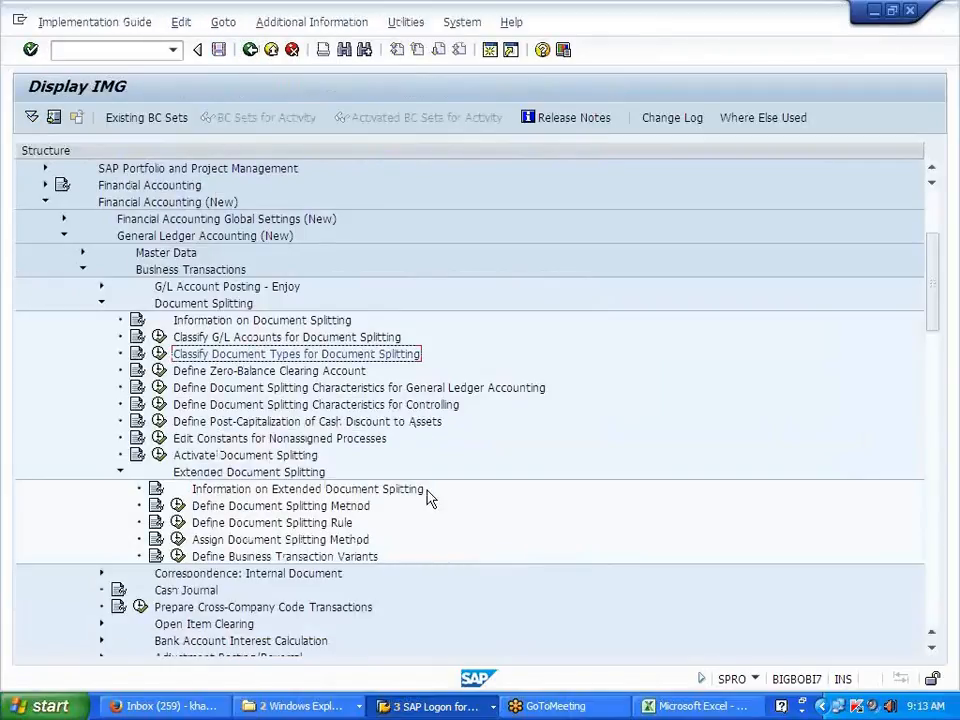
Step: Open Assign Document Splitting Method, examine the activation and level of detail settings, and return to the IMG
left_click(262, 539)
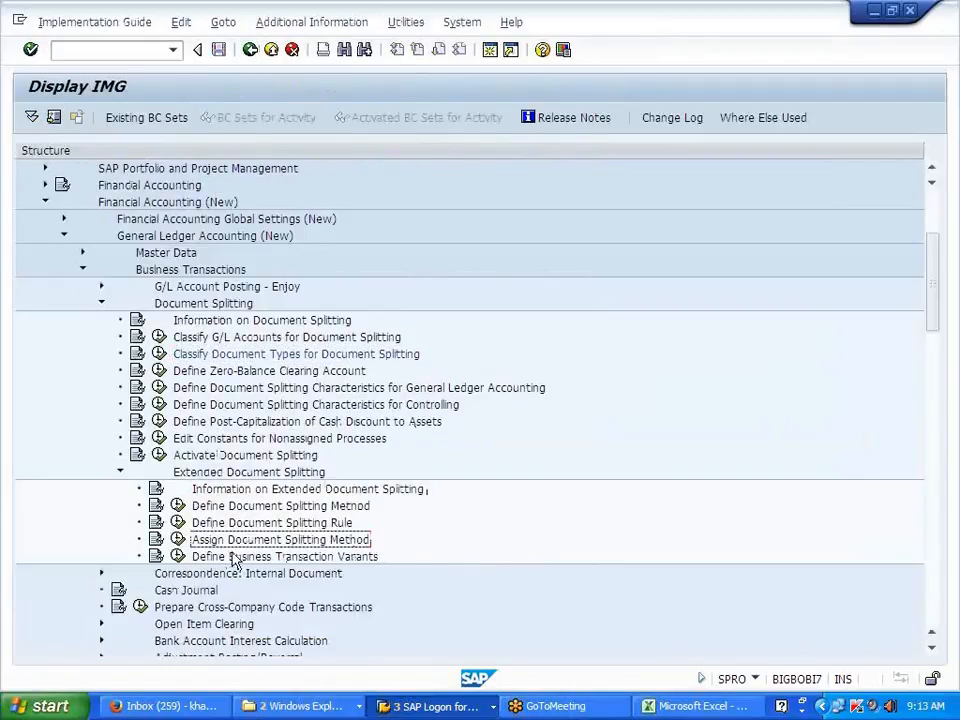
left_click(177, 540)
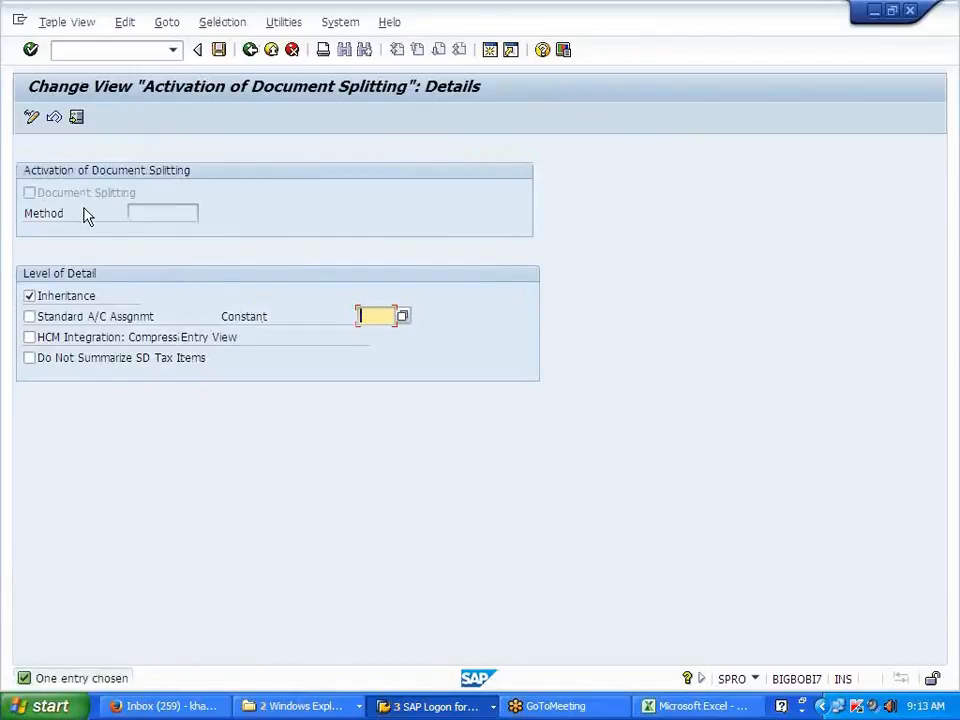
left_click(31, 120)
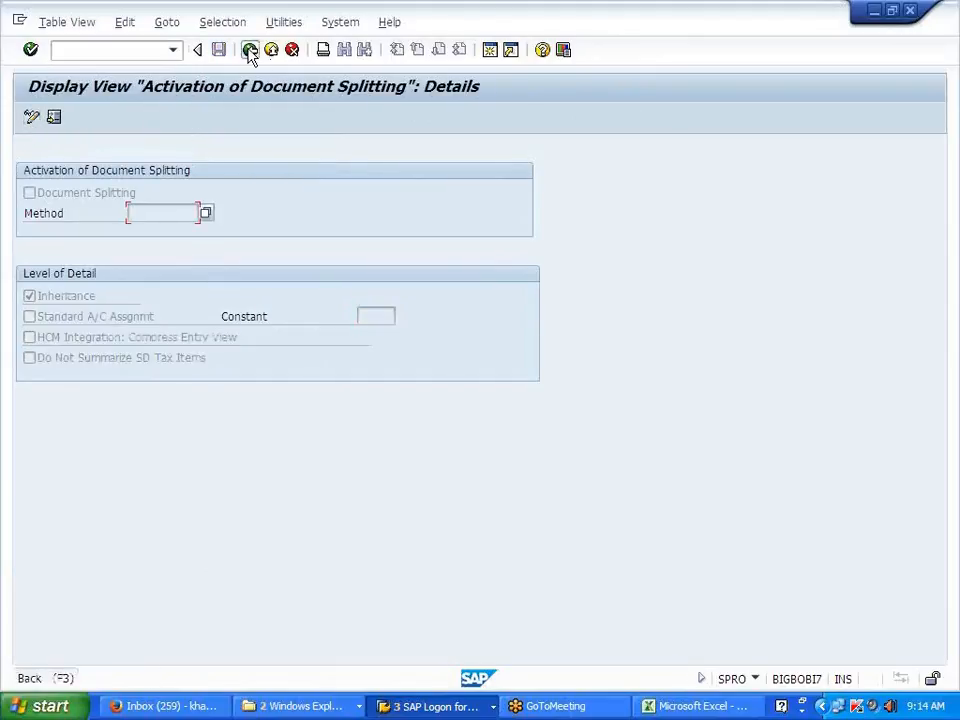
left_click(250, 52)
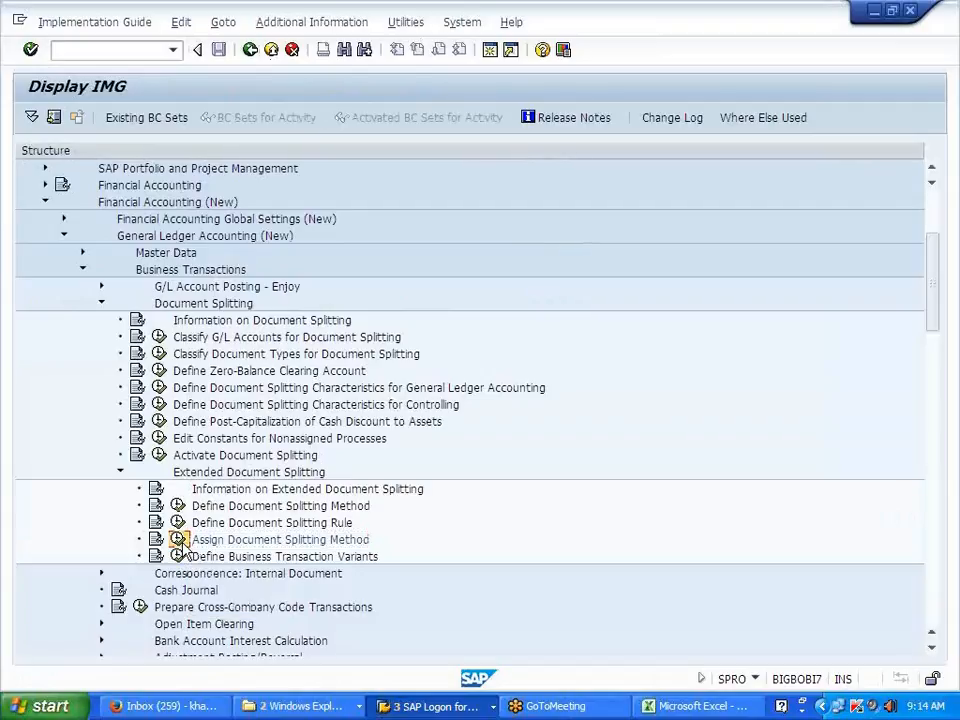
left_click(178, 541)
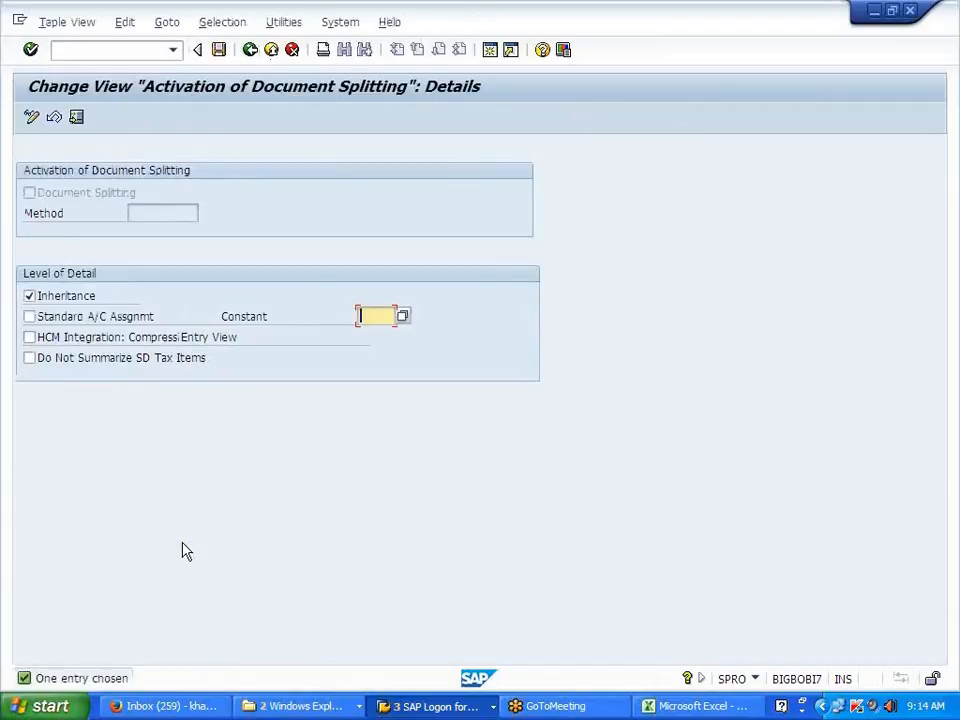
left_click(248, 52)
Step: Open Define Business Transaction Variants, view the accounting transaction variants of 0000 Unspecified posting, and return to the IMG's Extended Document Splitting activities
left_click(347, 558)
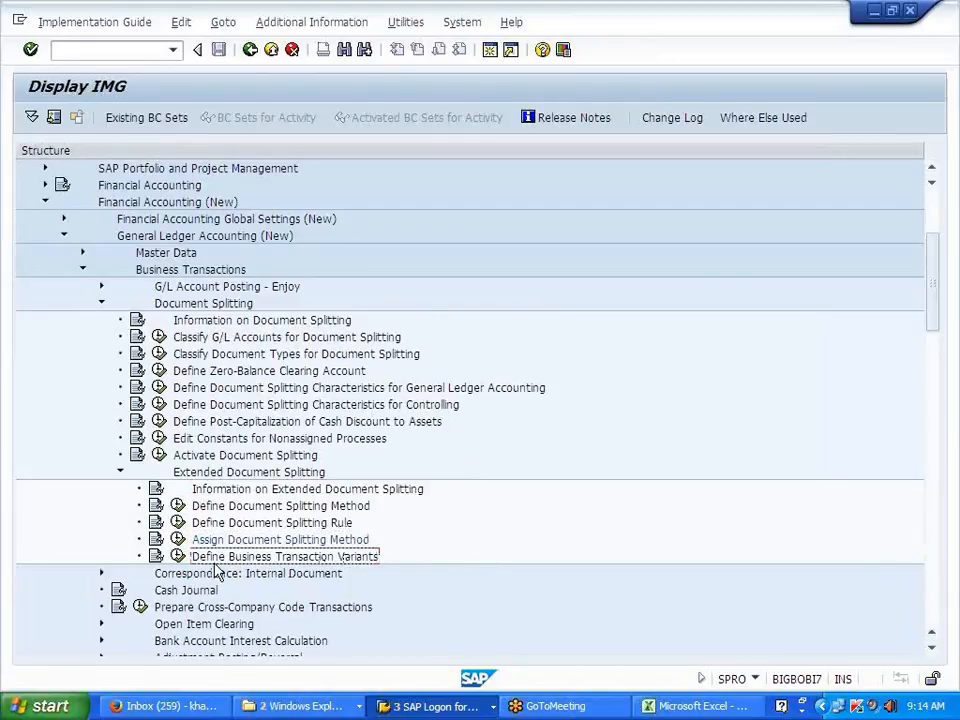
left_click(178, 557)
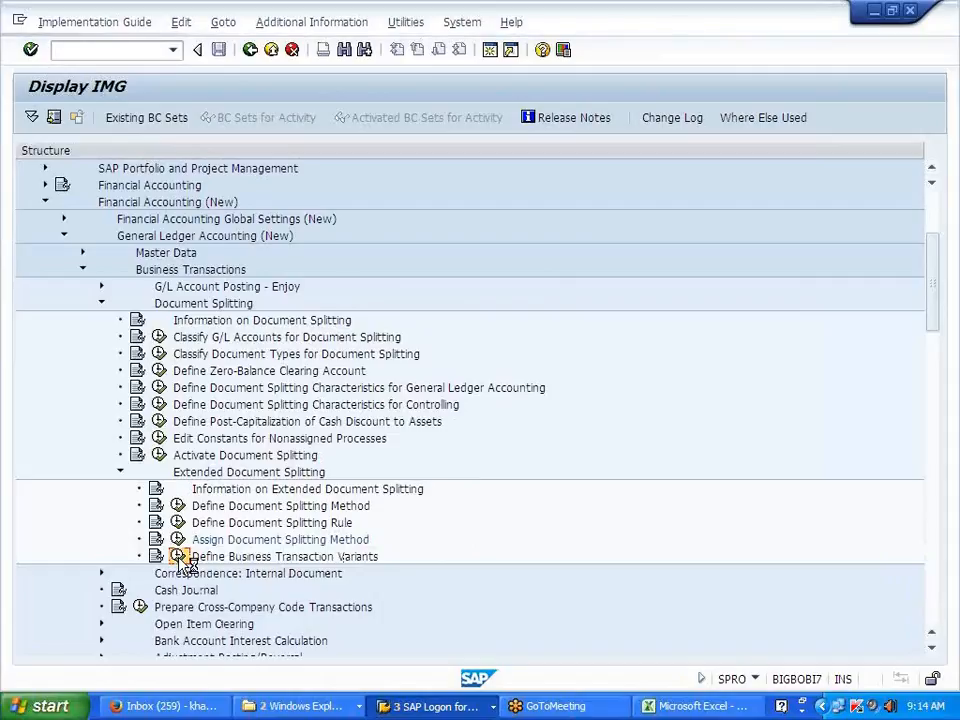
left_click(179, 557)
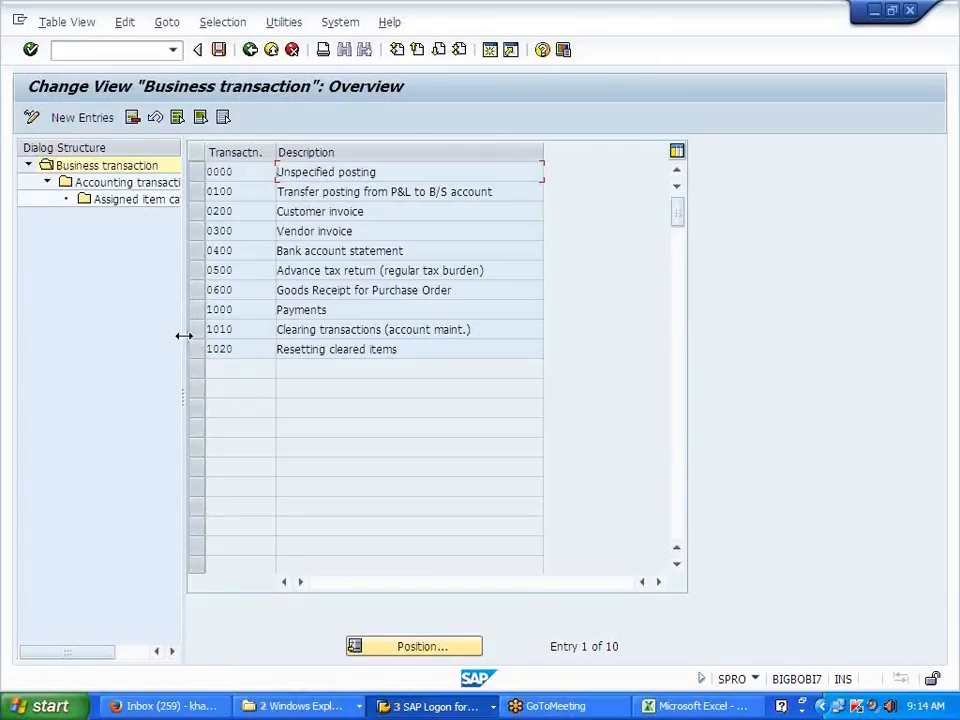
left_click_drag(186, 336, 274, 332)
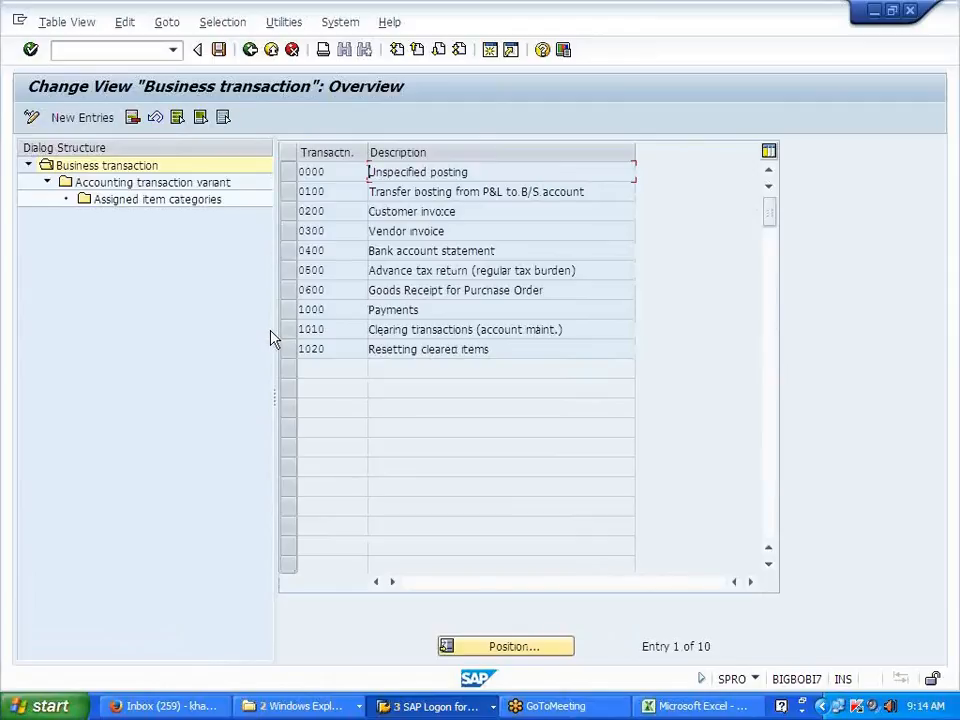
left_click(289, 173)
double_click(220, 183)
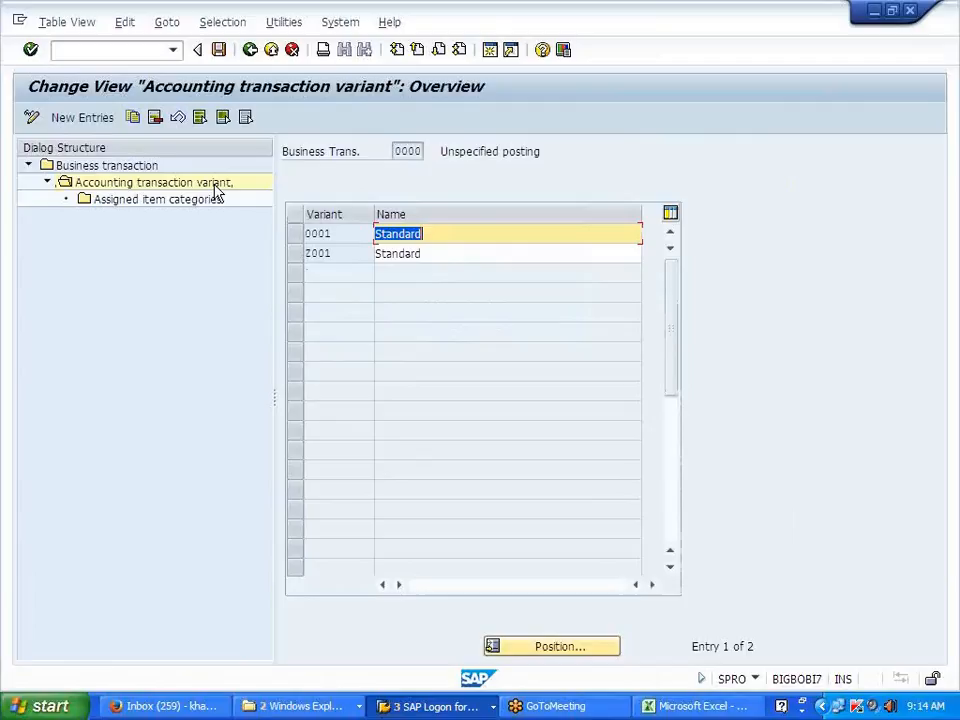
left_click(250, 52)
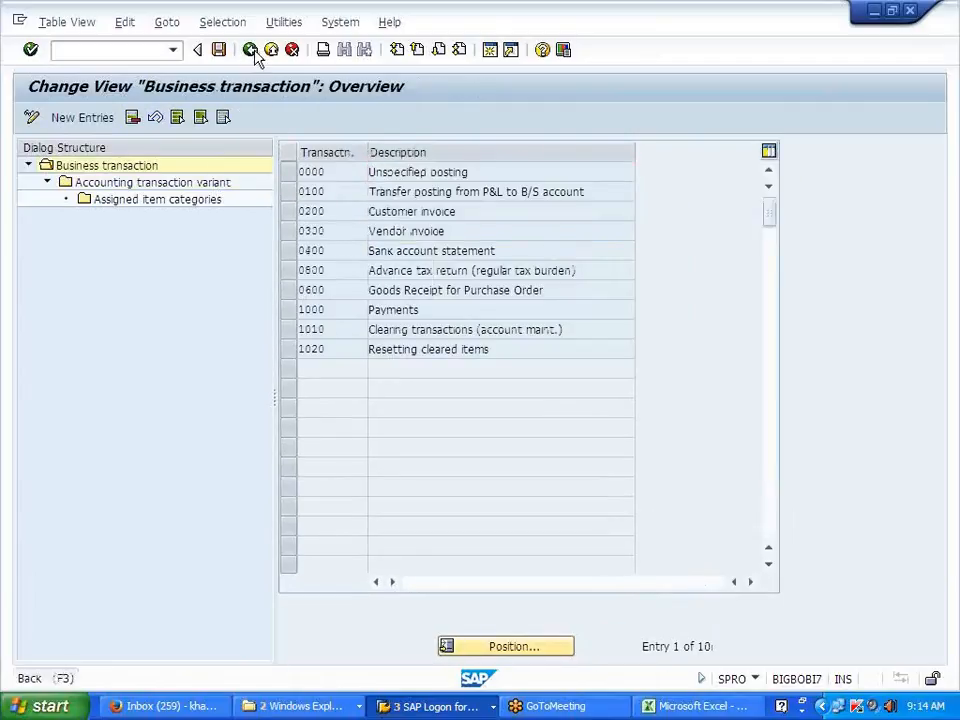
left_click(252, 50)
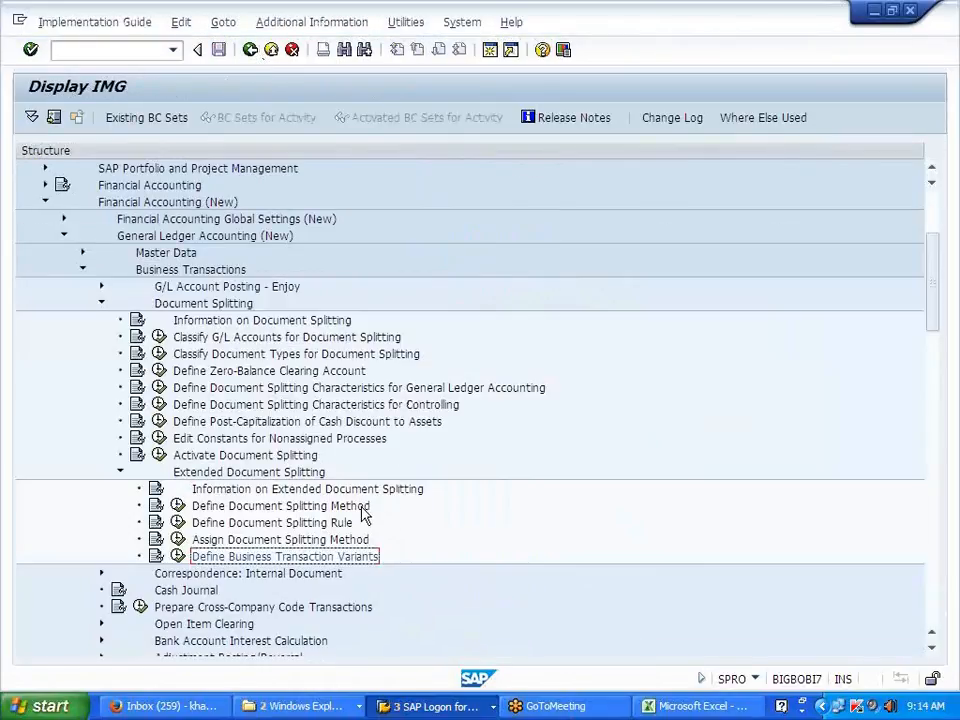
left_click(362, 508)
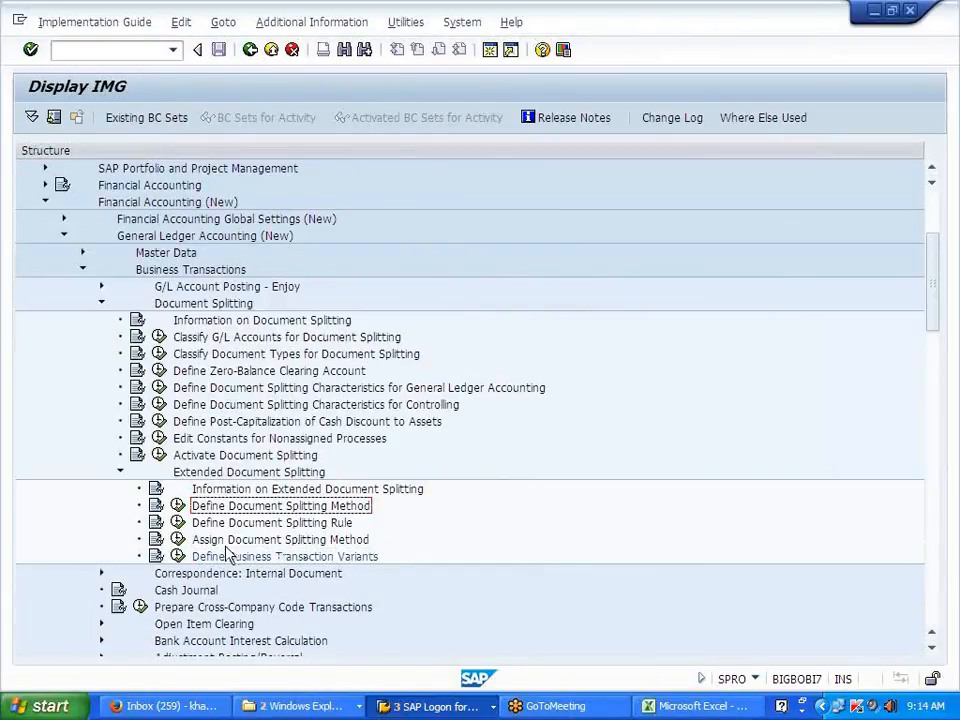
Step: View the defined document splitting methods, return to the IMG and open Define Document Splitting Rule
left_click(178, 507)
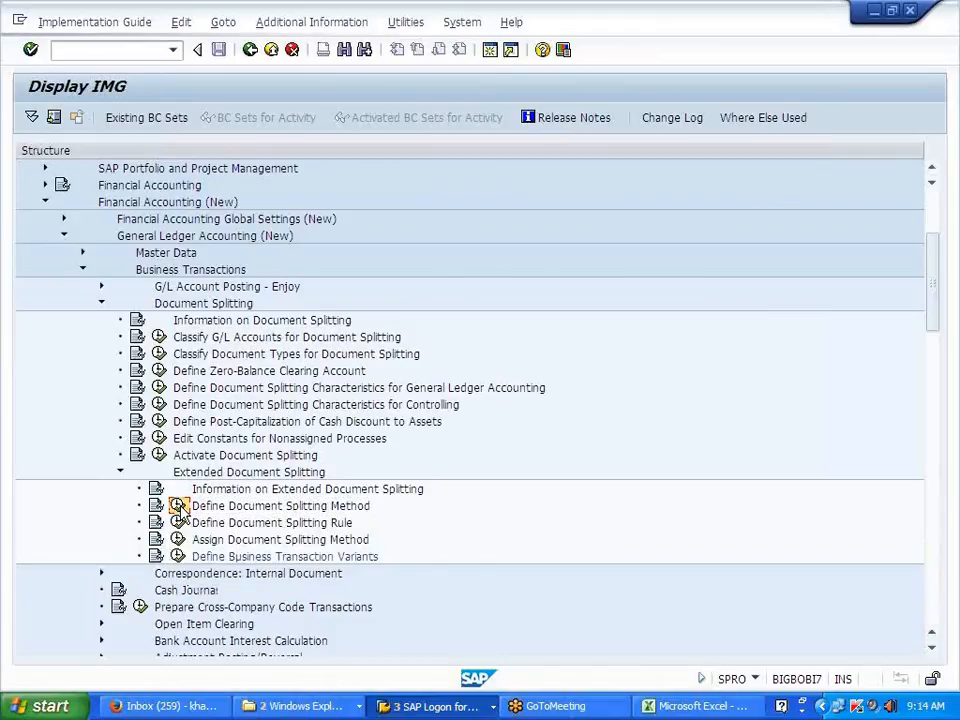
left_click(251, 50)
left_click(229, 530)
left_click(178, 522)
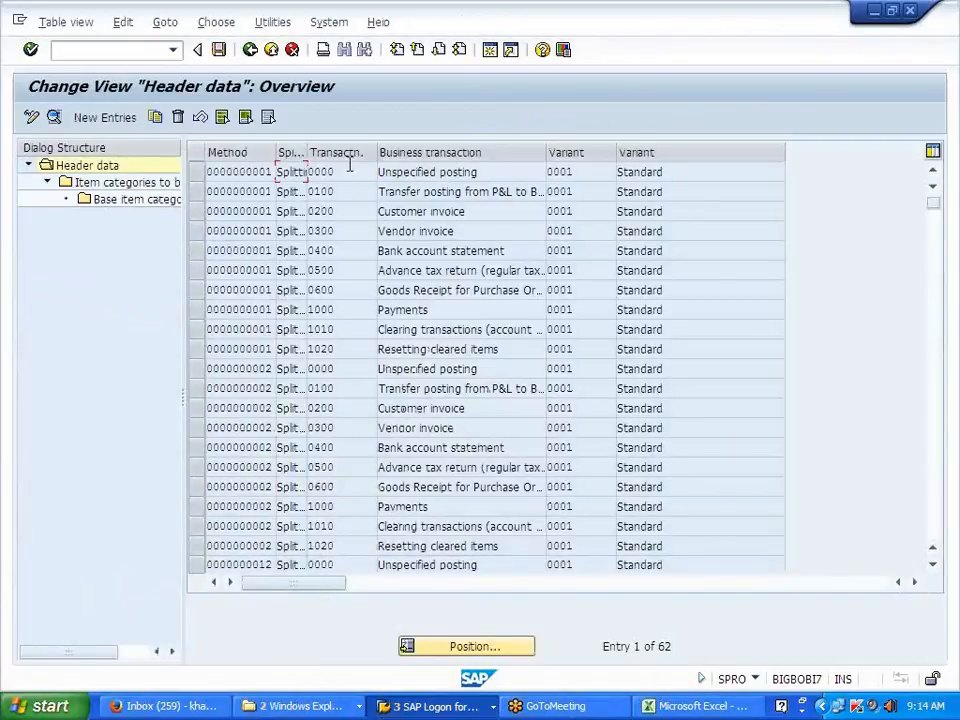
Step: Examine the transaction and variant of the first splitting rule in the header data, and return to the IMG
left_click(339, 171)
left_click_drag(350, 175, 314, 170)
left_click(347, 173)
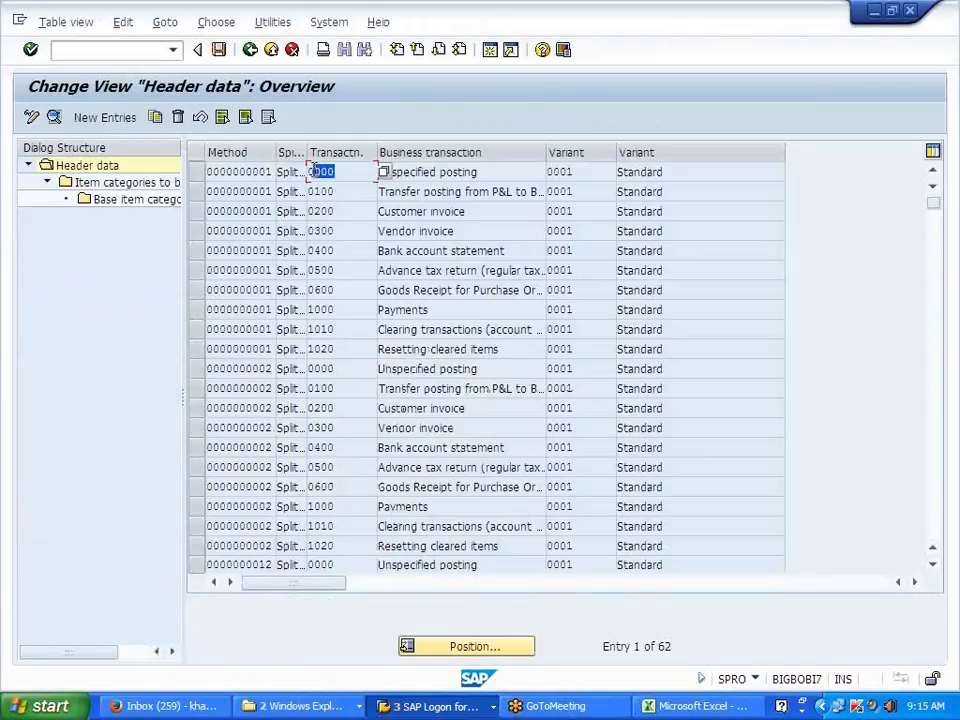
left_click(587, 174)
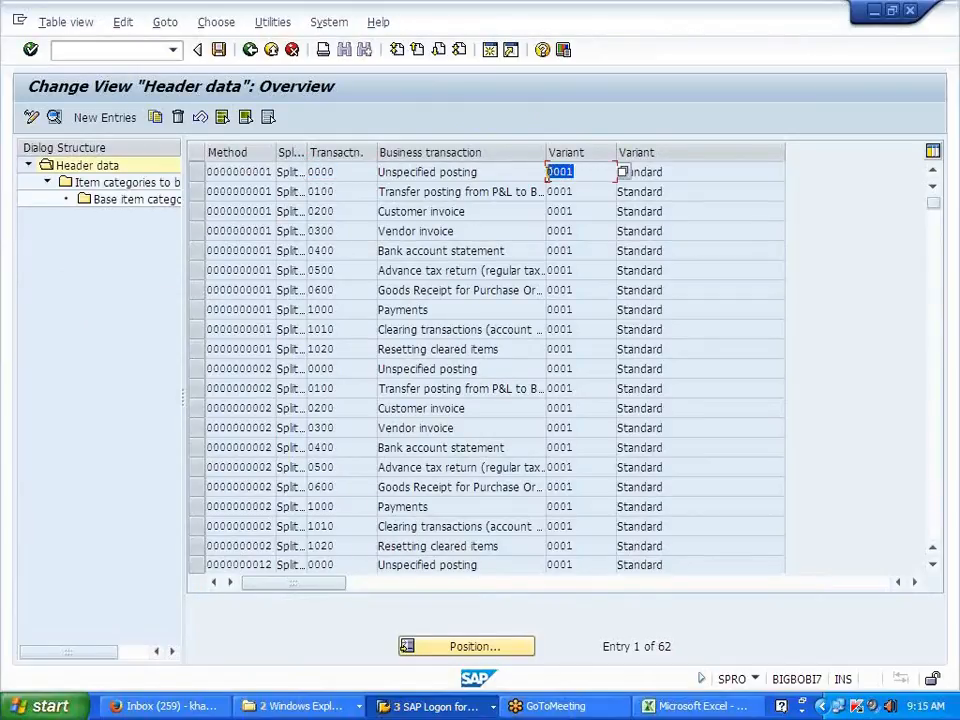
left_click_drag(591, 176, 554, 172)
left_click(554, 171)
left_click(250, 50)
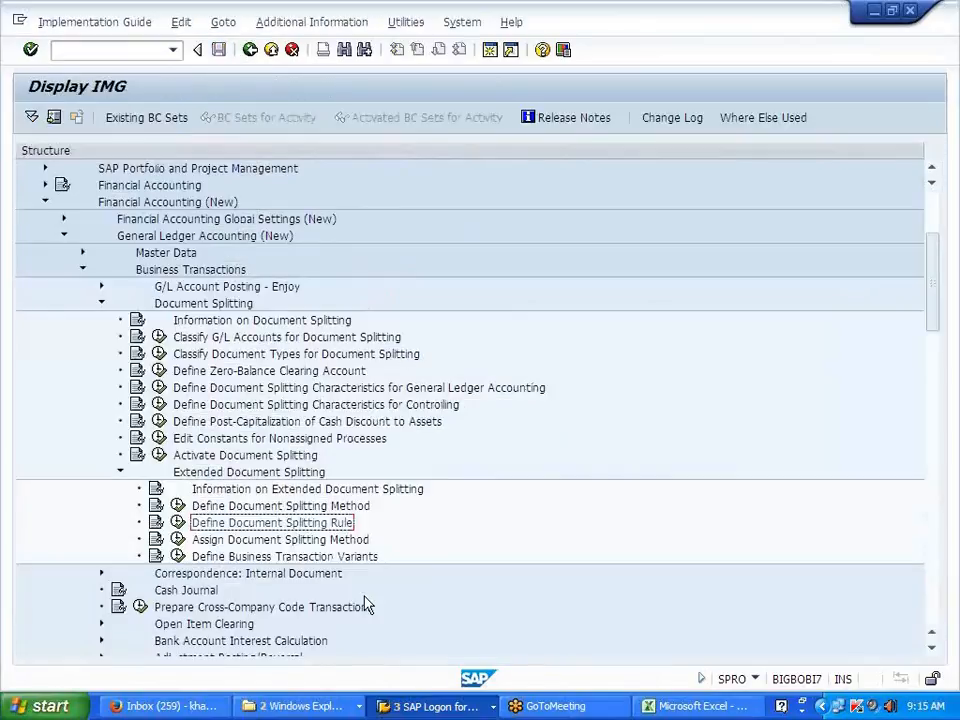
Step: Examine the item categories assigned to the Vendor invoice transaction under Define Business Transaction Variants, and return to the IMG
left_click(342, 558)
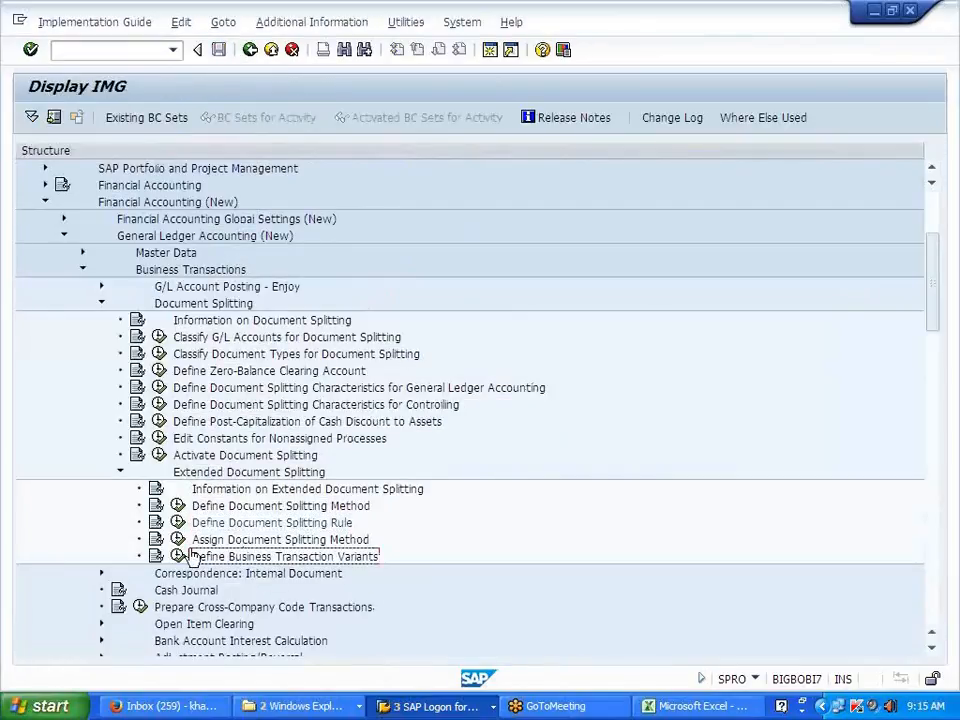
left_click(178, 556)
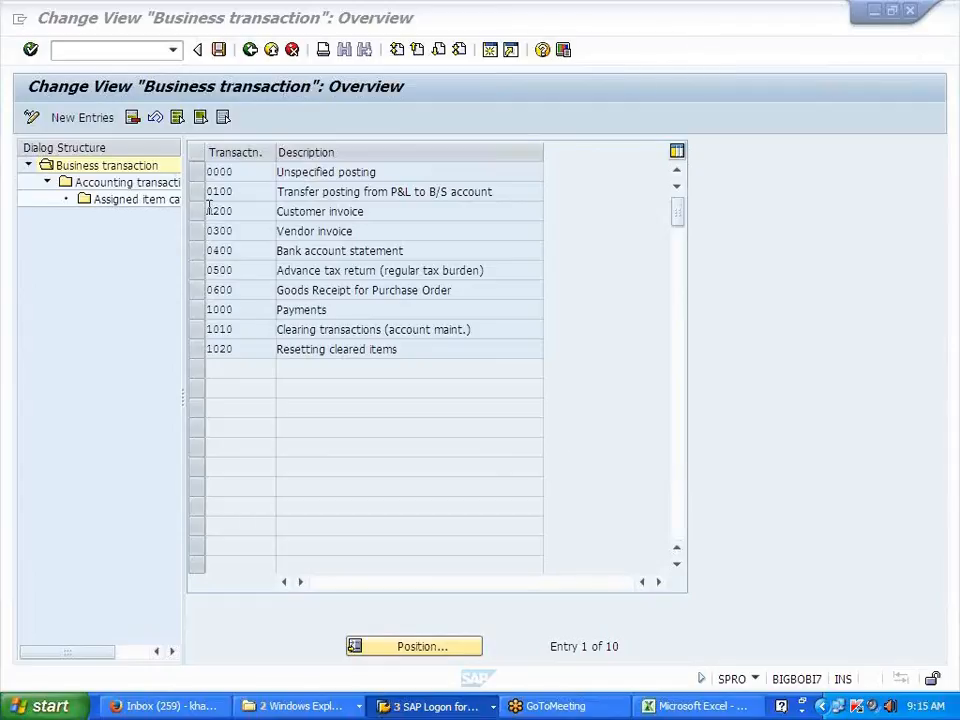
left_click(201, 237)
left_click(199, 231)
double_click(150, 182)
double_click(155, 201)
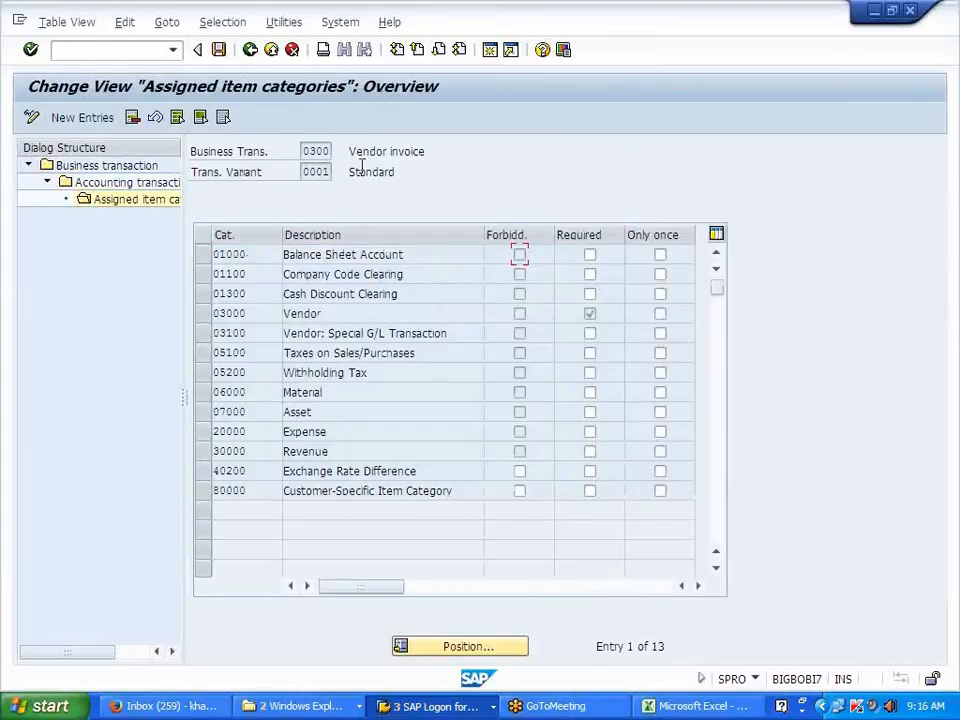
left_click(251, 50)
left_click(251, 50)
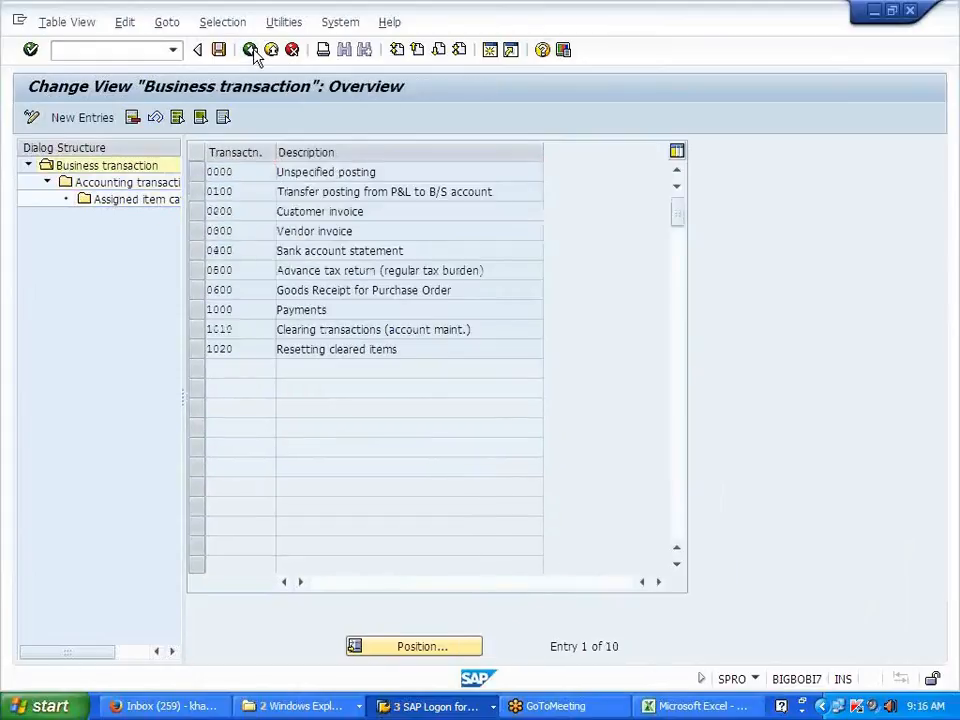
left_click(251, 50)
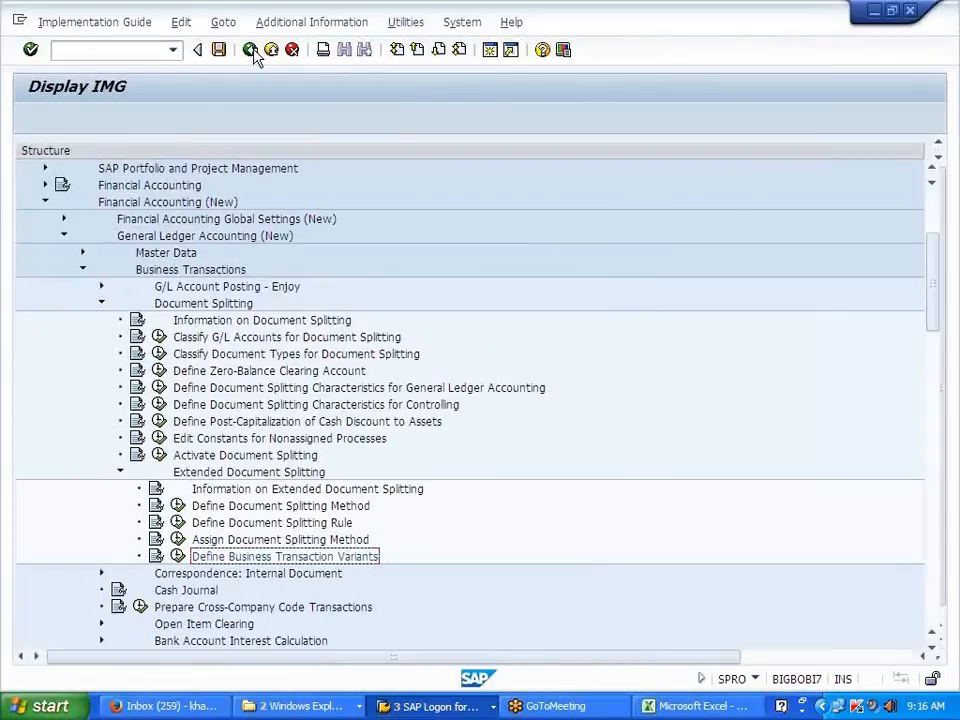
Step: Switch to the SAP Easy Access session and start transaction FS00 for central G/L account maintenance
left_click(358, 338)
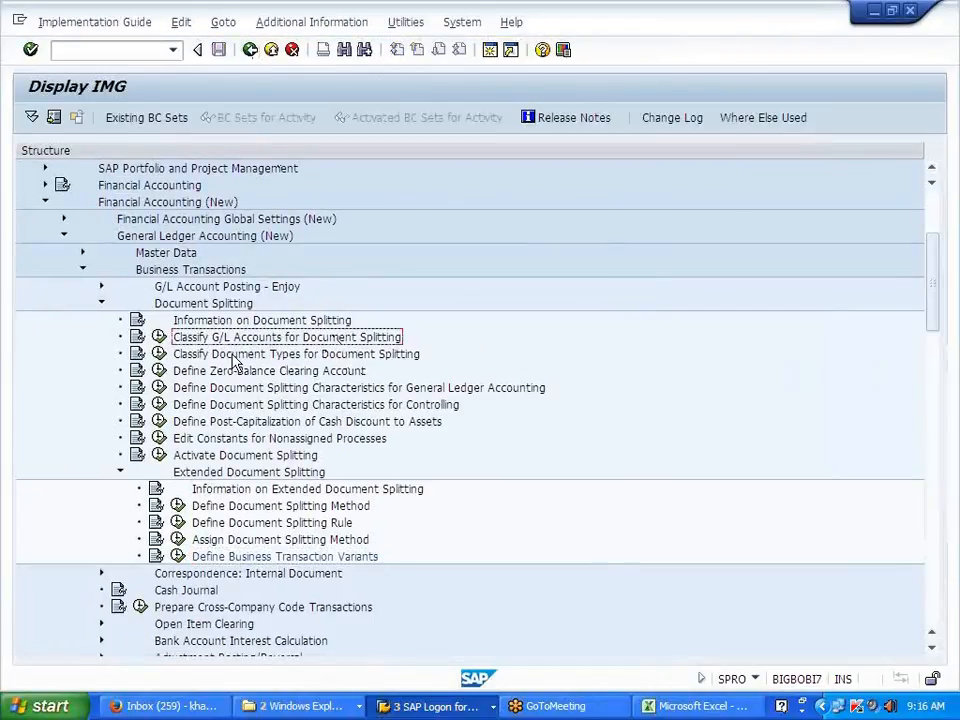
left_click(284, 373)
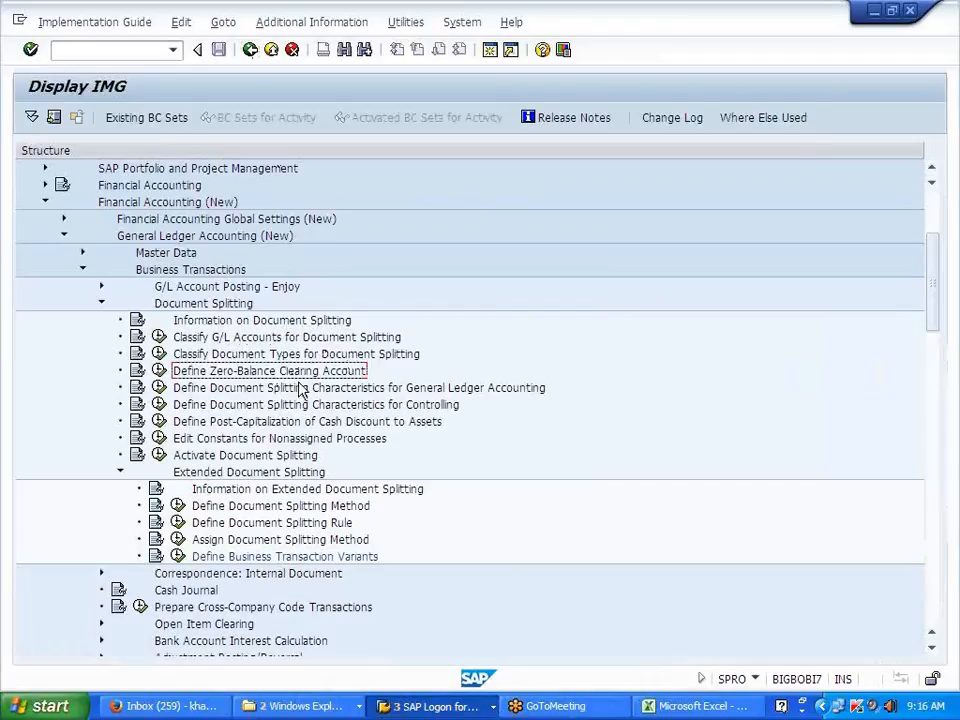
left_click(446, 707)
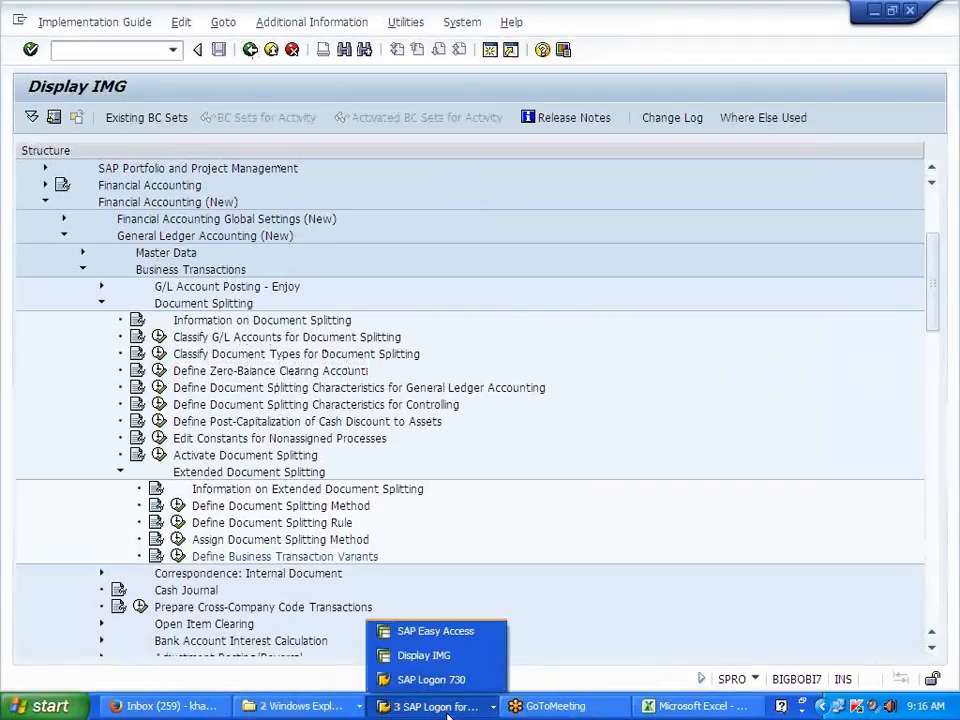
left_click(459, 637)
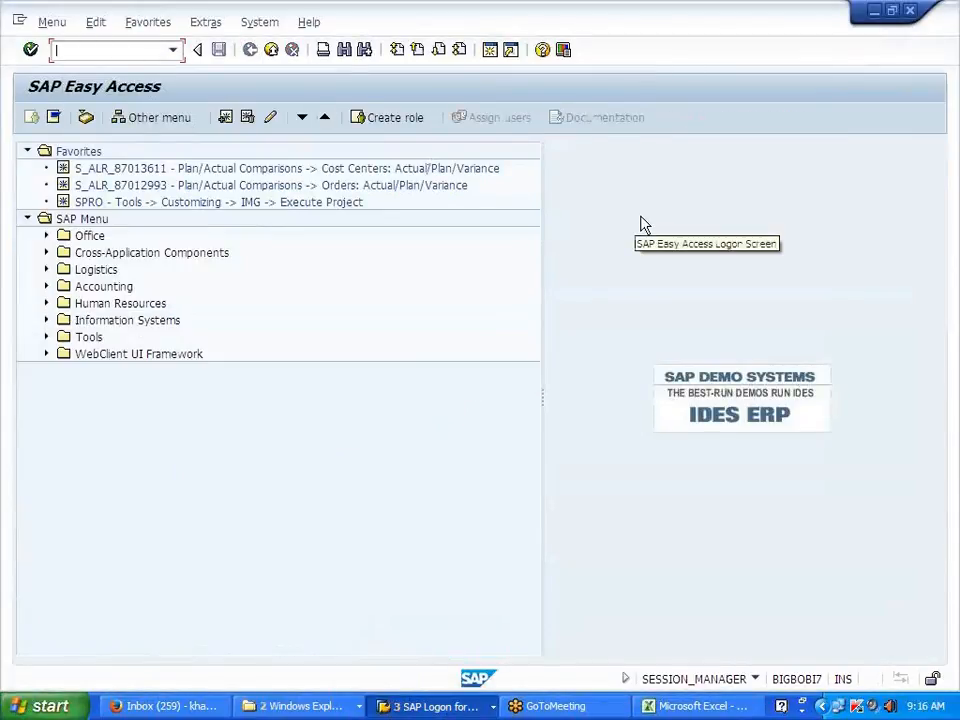
type("FS00")
key("Return")
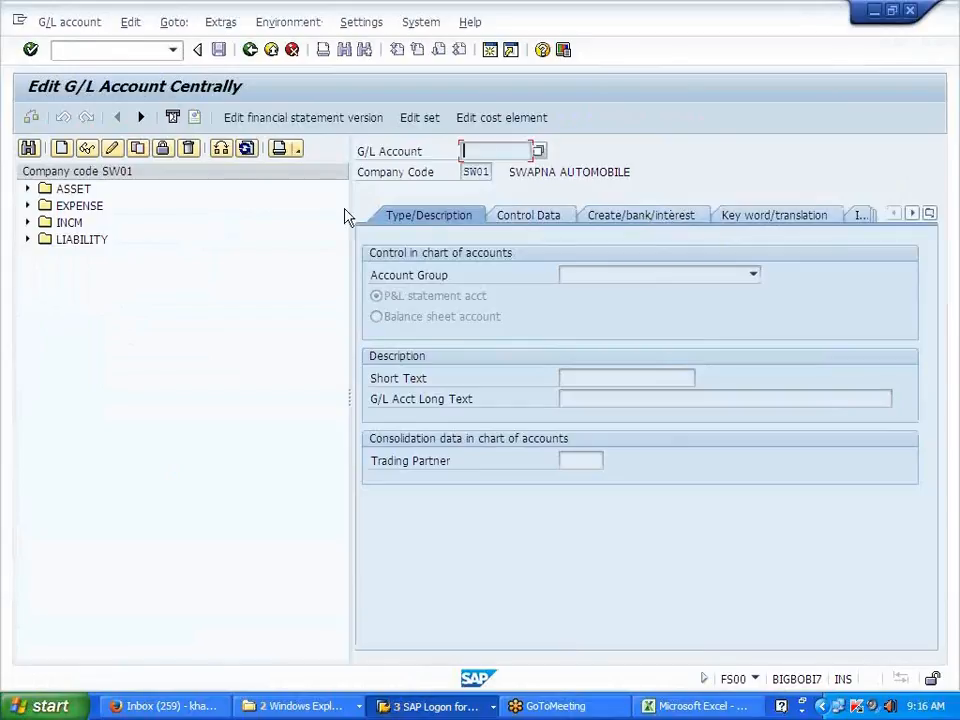
Step: Change the company code of the G/L account tree to J700
left_click(221, 148)
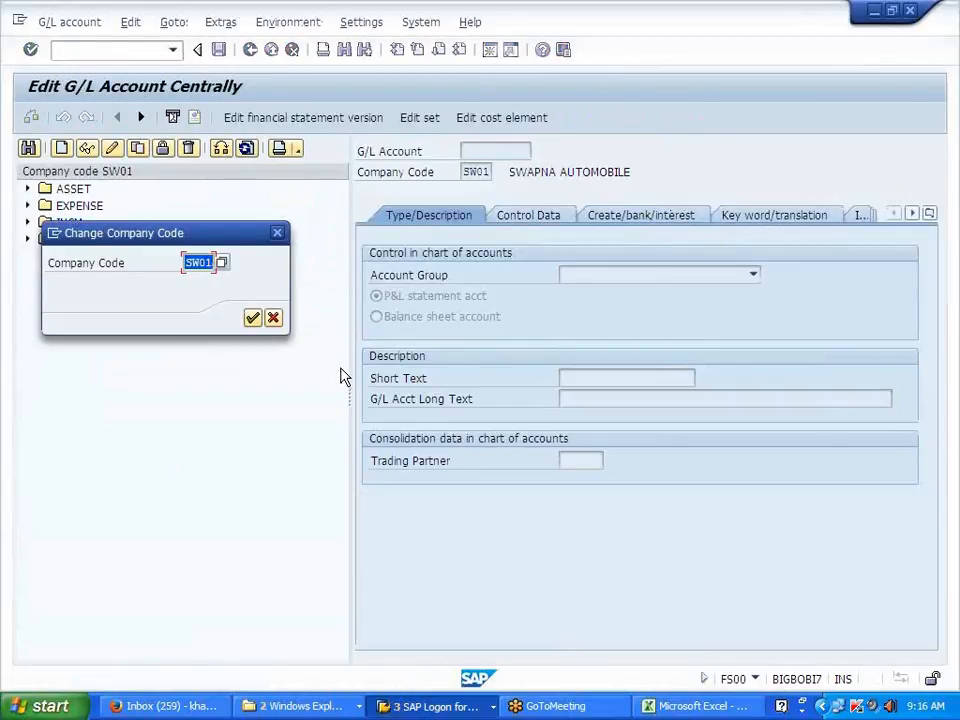
type("J700")
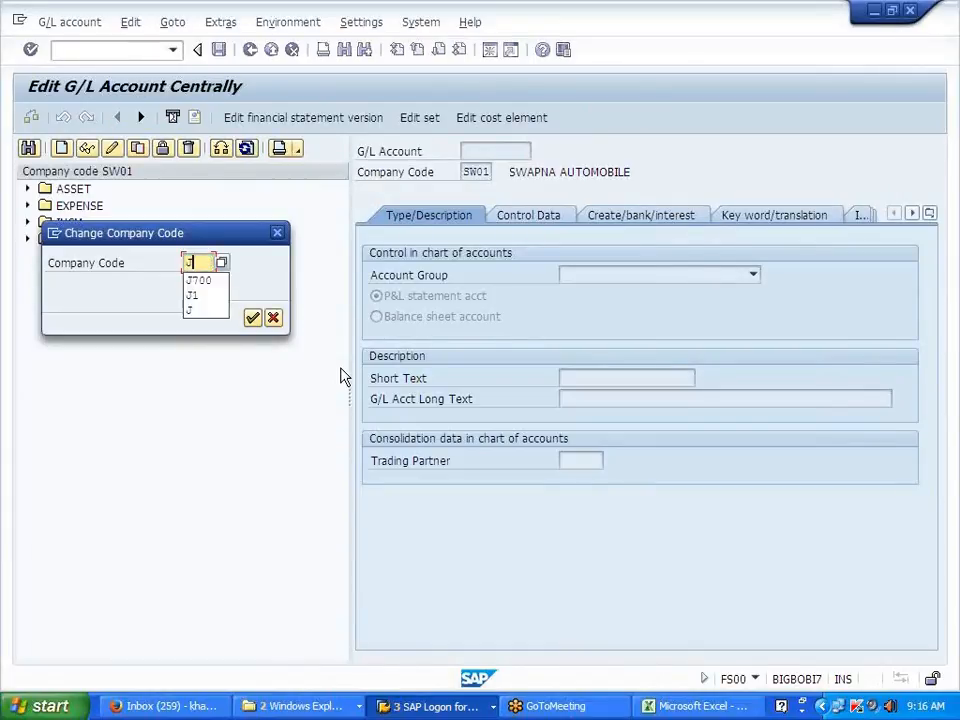
key("Return")
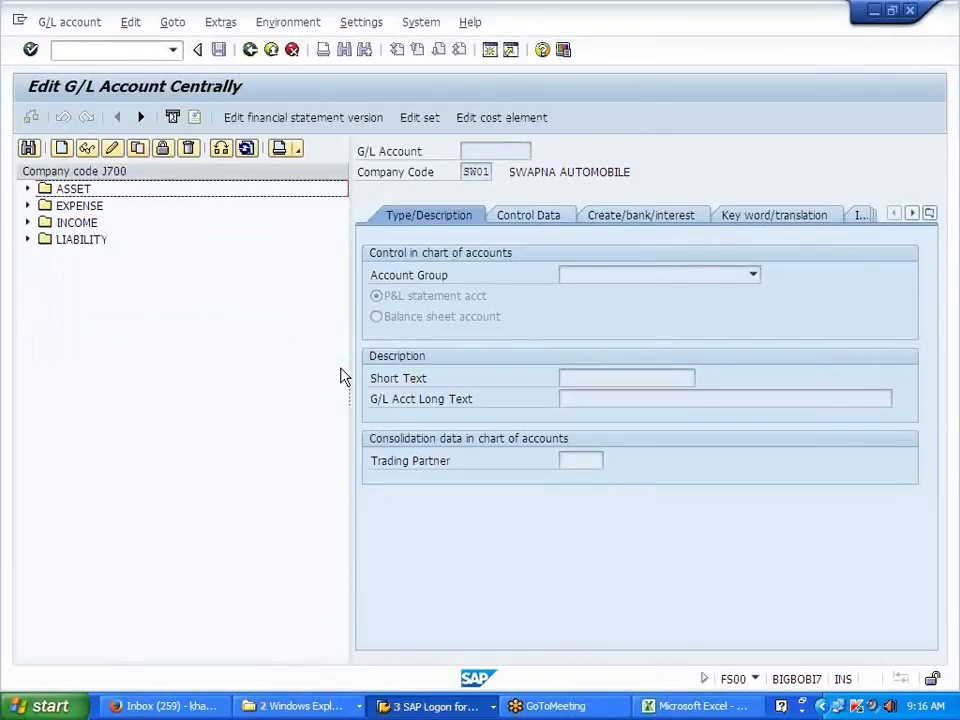
Step: Copy the INTEREST ACCOUNT expense account 400056 as new G/L account 400060 in company code J700
left_click(27, 205)
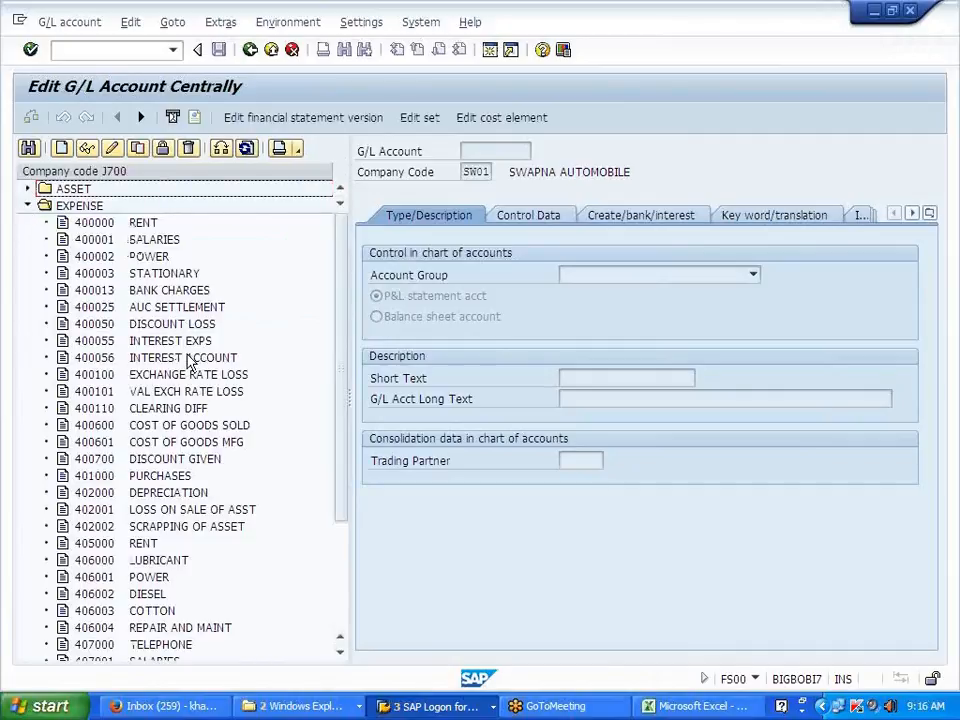
mouse_move(343, 360)
left_mouse_down()
mouse_move(349, 499)
mouse_move(354, 420)
mouse_move(341, 378)
left_mouse_up()
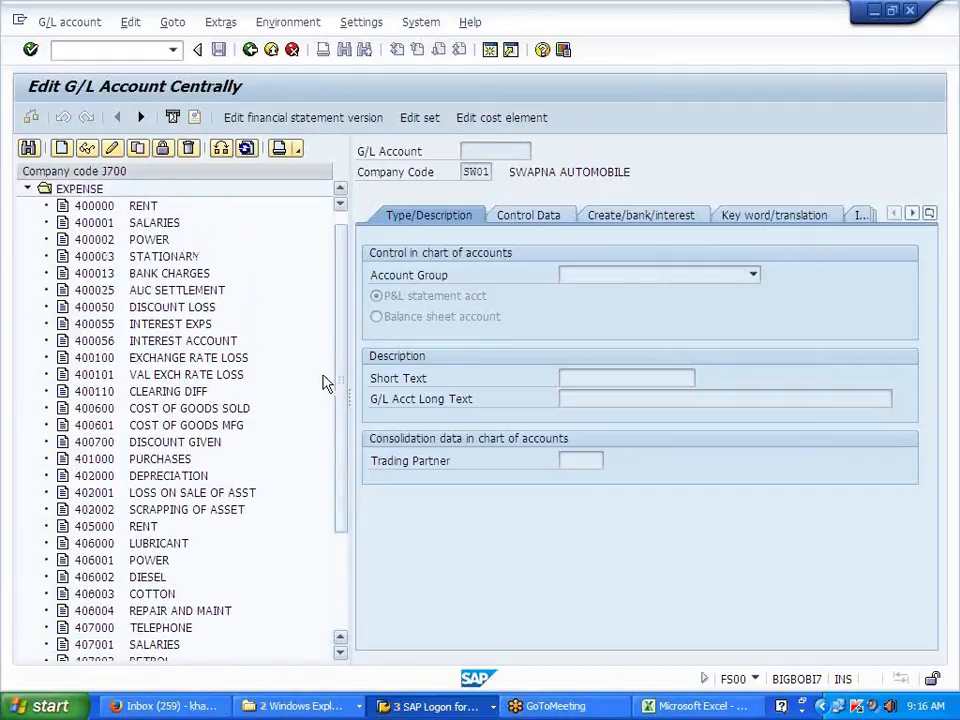
left_click(96, 340)
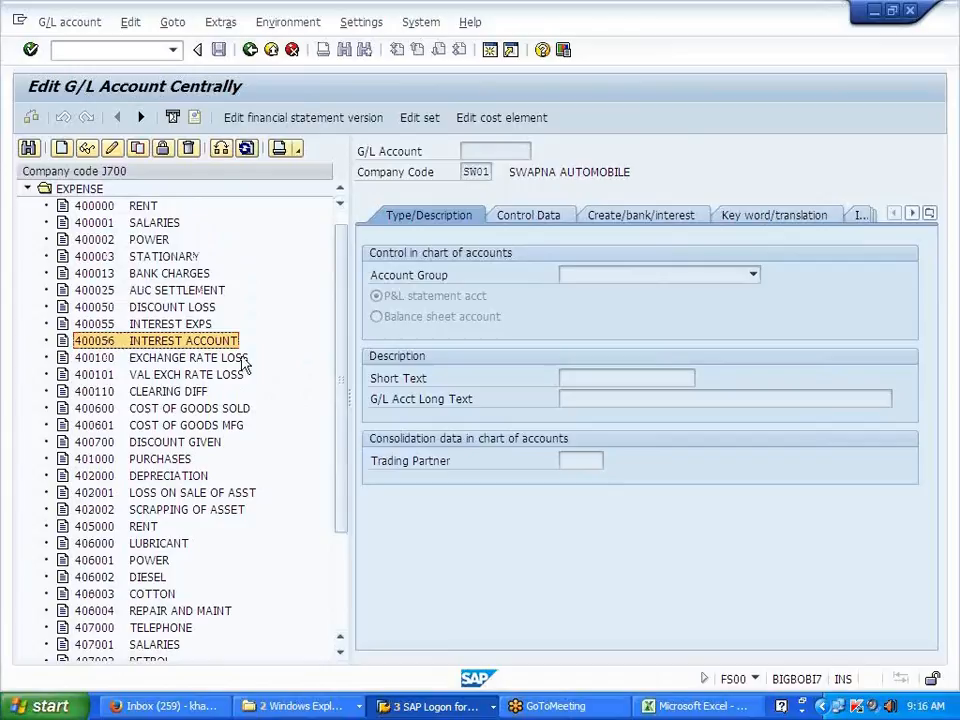
left_click(139, 150)
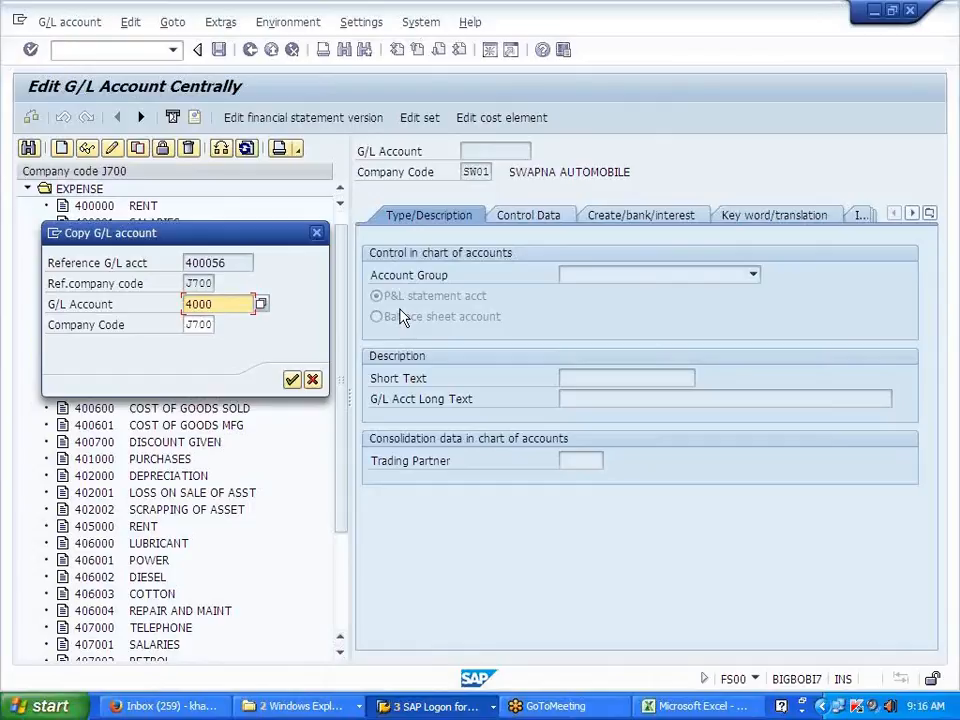
type("0")
key("Return")
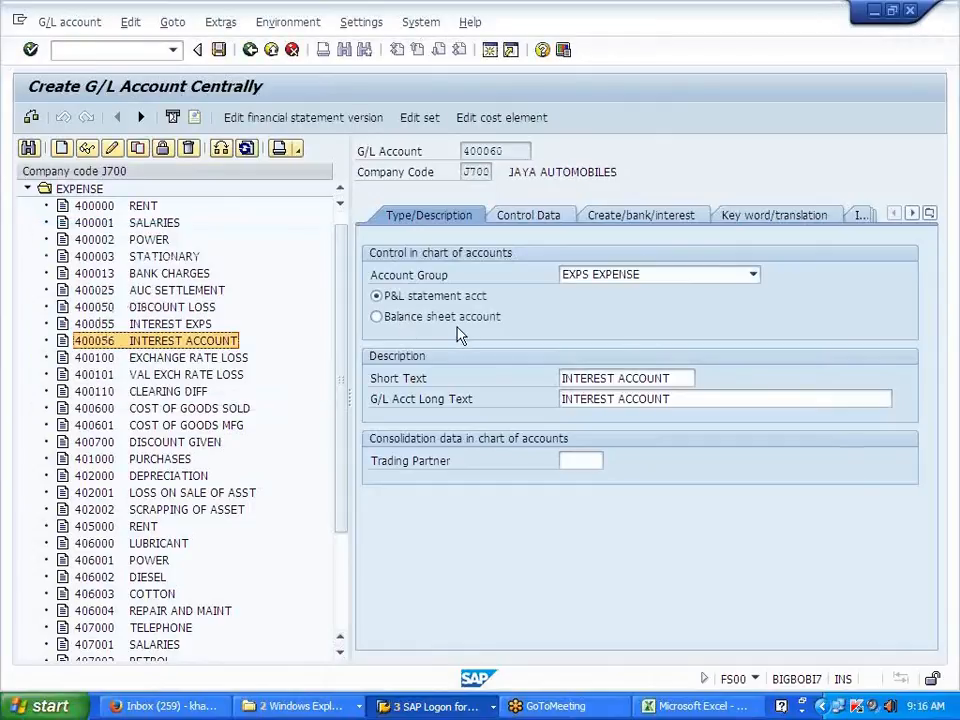
Step: Clear the new account's copied long text and set its short text to ZERO BALANCE CLR
left_click(761, 395)
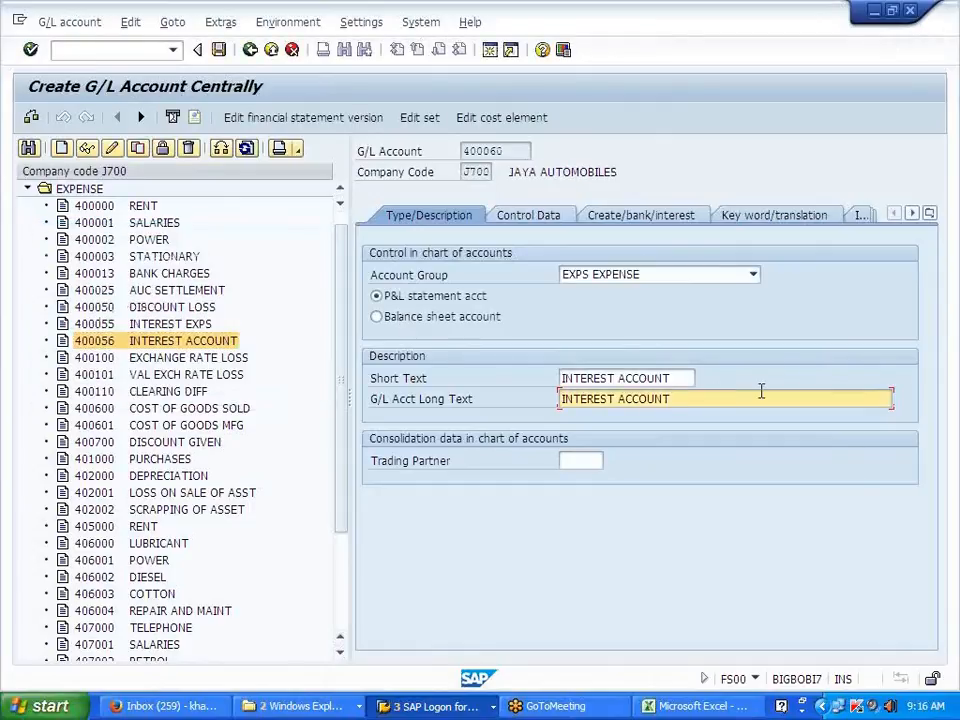
key("BackSpace")
key("BackSpace")
key("BackSpace")
key("BackSpace")
key("BackSpace")
key("BackSpace")
key("BackSpace")
key("BackSpace")
key("BackSpace")
key("BackSpace")
key("BackSpace")
key("BackSpace")
key("BackSpace")
key("BackSpace")
key("BackSpace")
key("BackSpace")
key("shift+Tab")
key("BackSpace")
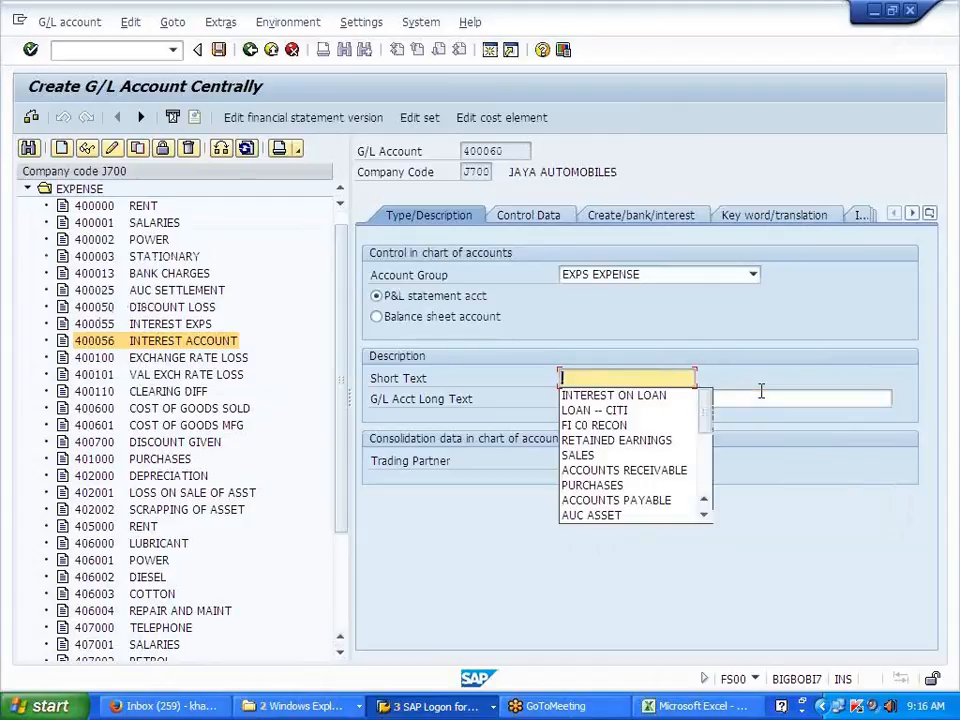
type("ZERO BALANCE CLR")
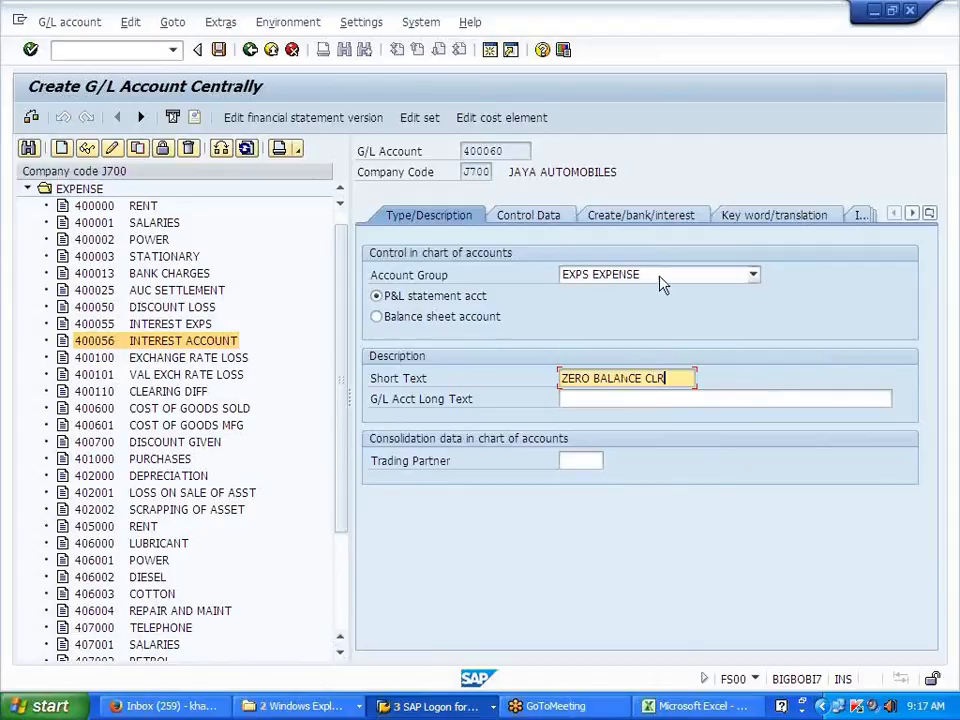
Step: Check the new account's control and document creation data, save the G/L account and leave FS00
left_click(519, 222)
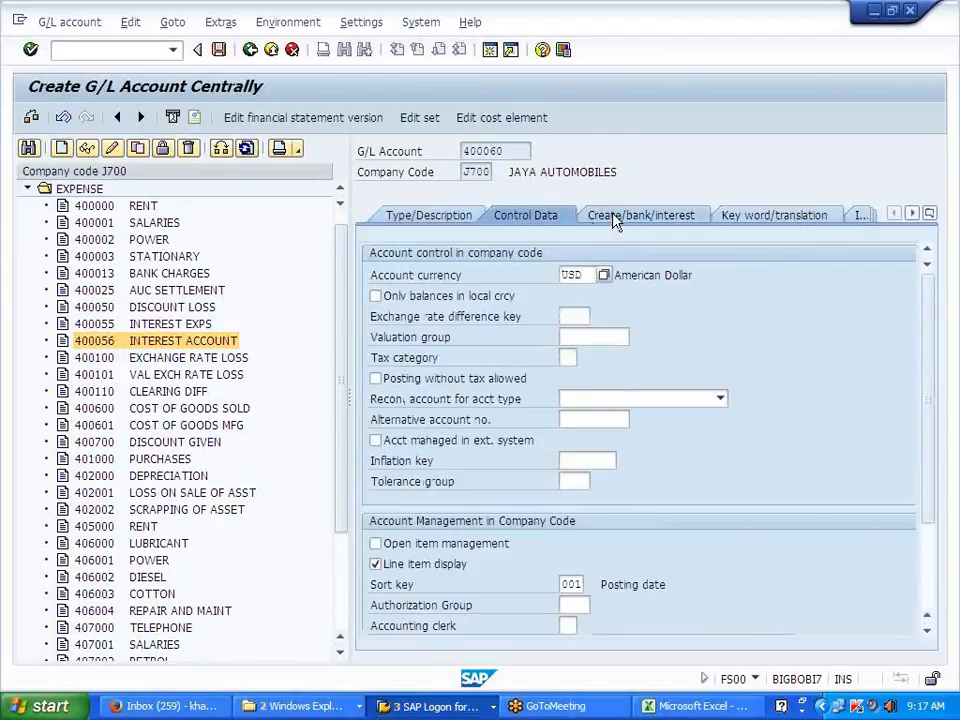
left_click(615, 216)
left_click(218, 50)
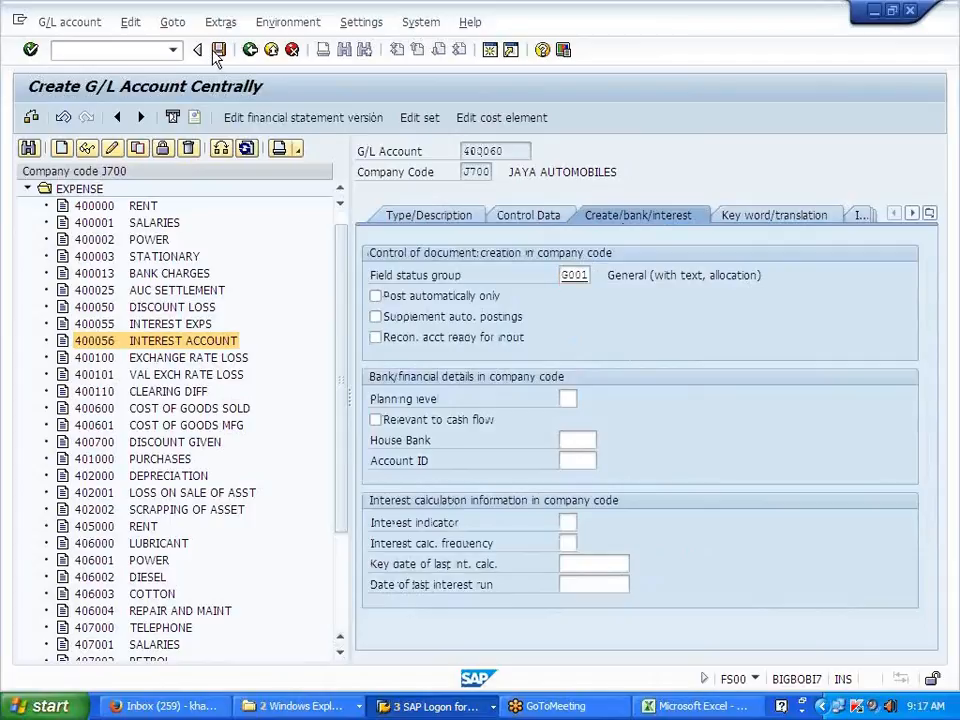
left_click(250, 50)
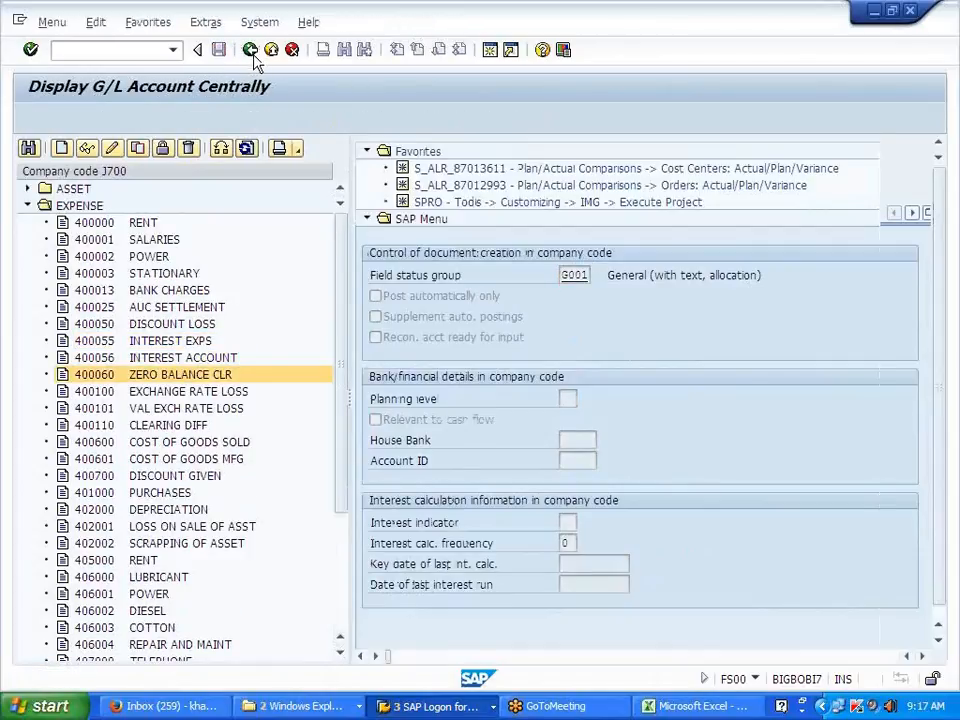
Step: In Define Zero-Balance Clearing Account, open the accounts of account key 000 for chart of accounts J700
left_click(160, 371)
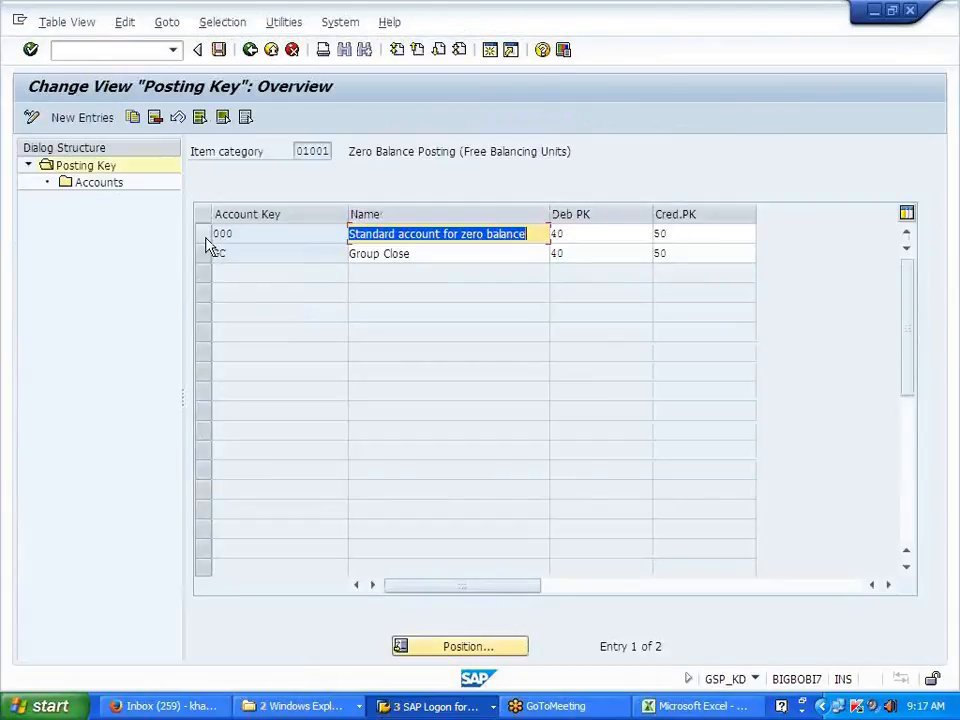
left_click(201, 233)
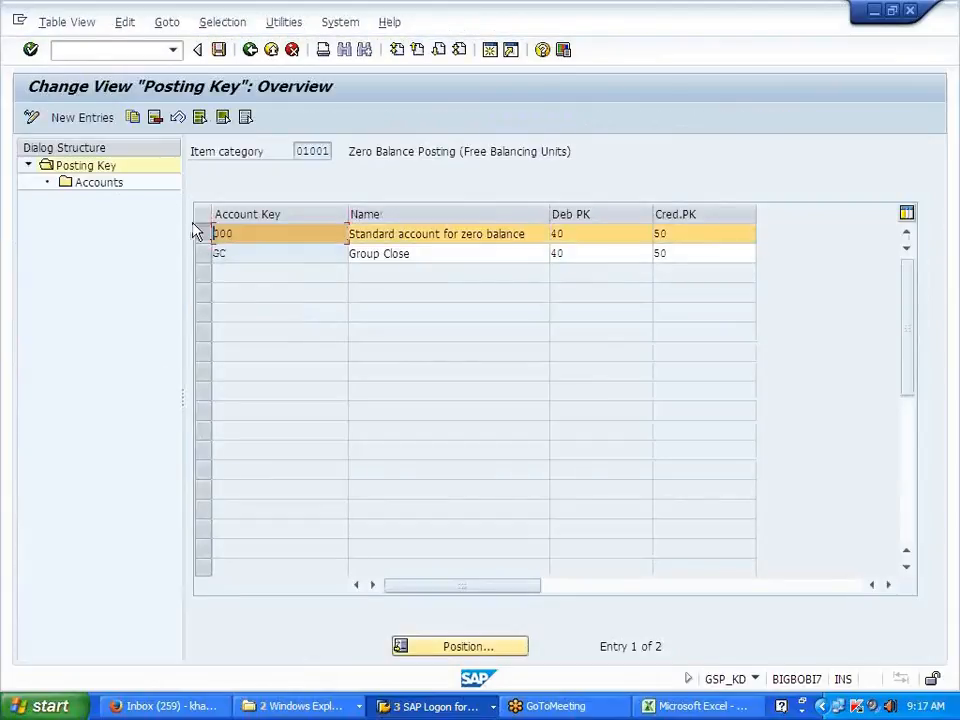
double_click(111, 192)
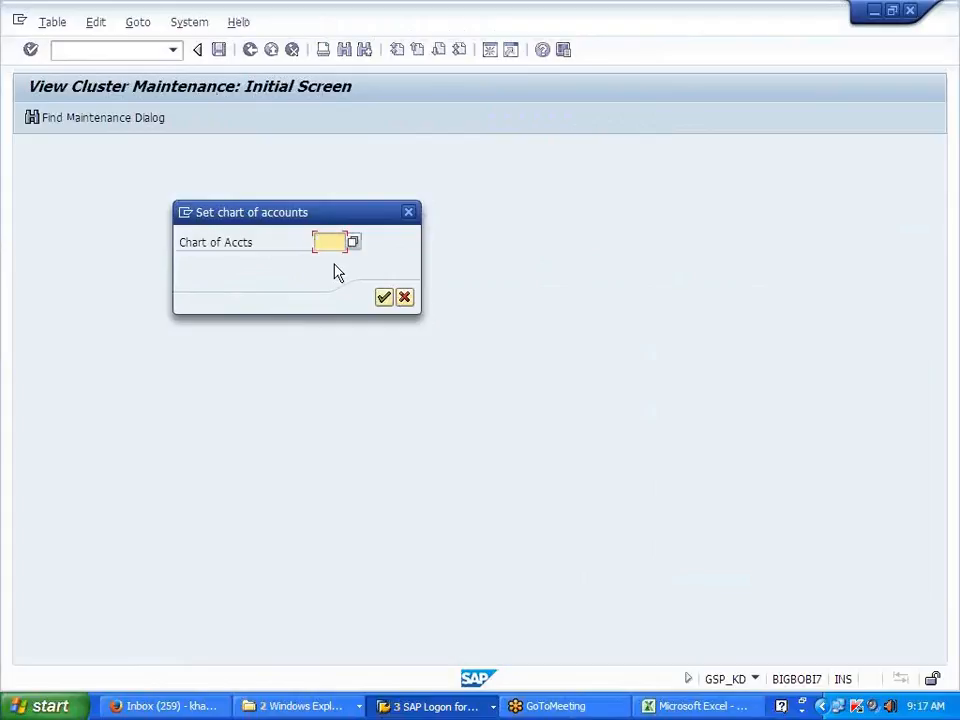
type("J700")
key("Return")
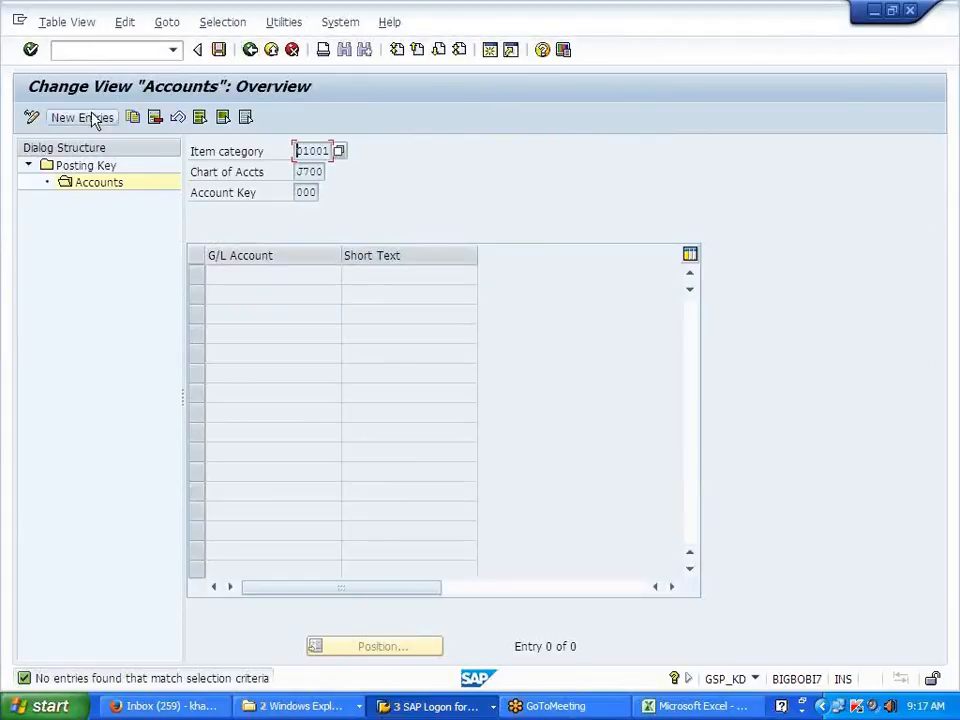
Step: Add a new entry for account key 000 assigning G/L account 400060 ZERO BALANCE CLR from company code J700
left_click(93, 119)
left_click(348, 277)
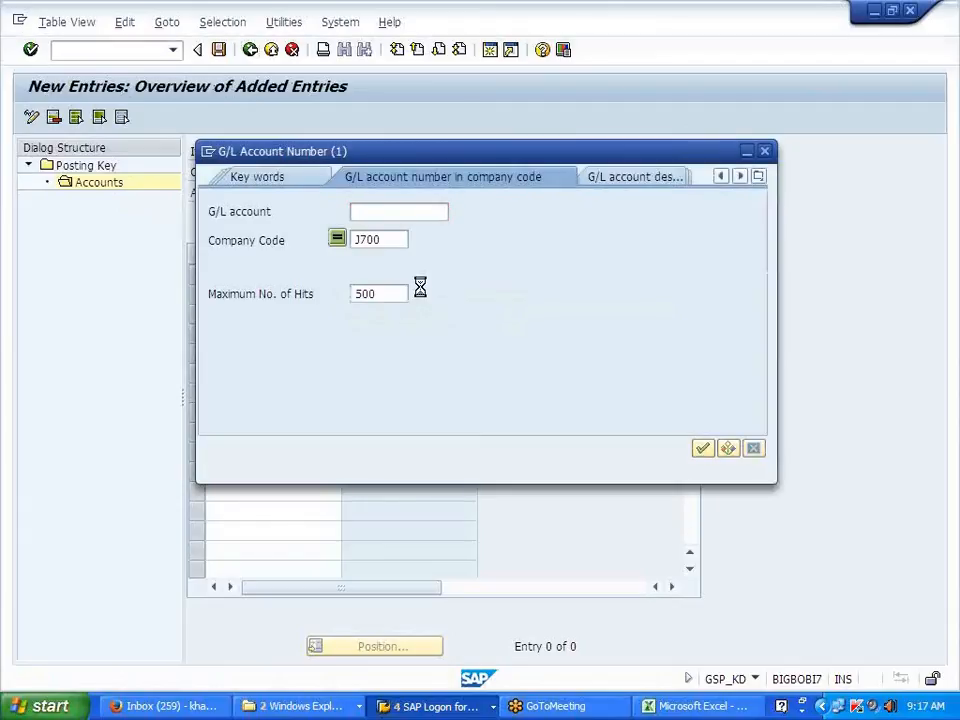
scroll(360, 500, "down", 5)
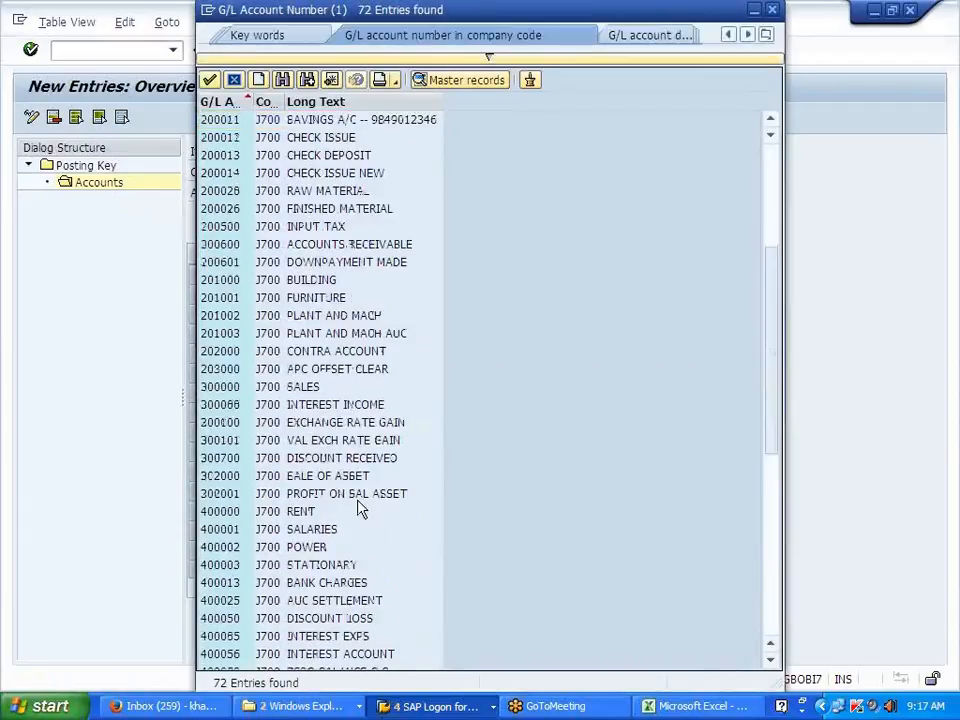
scroll(360, 509, "down", 2)
left_click(313, 566)
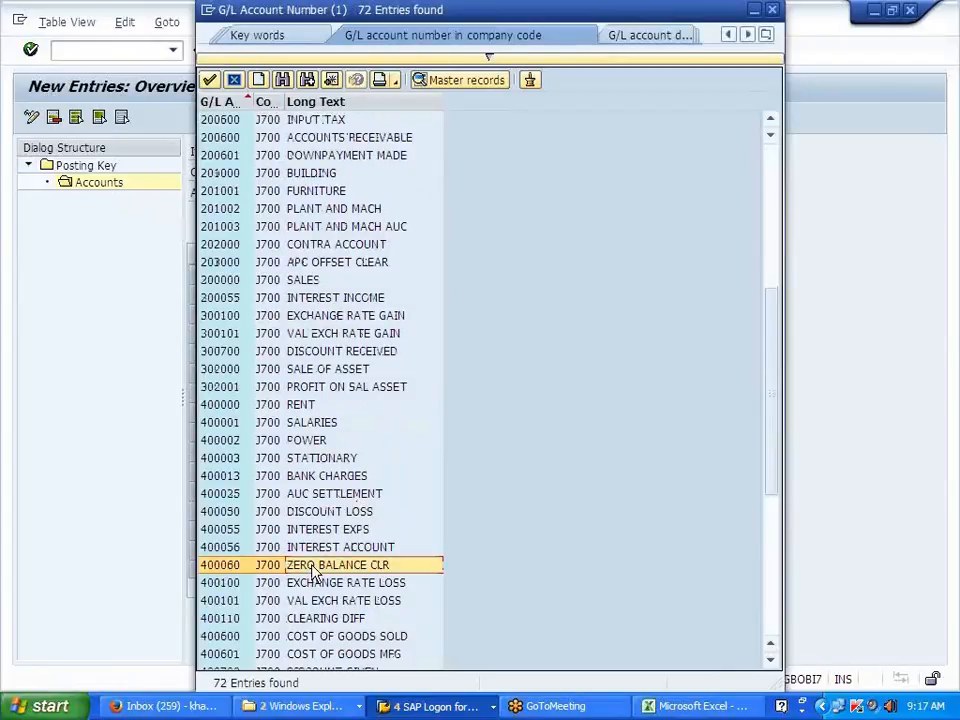
double_click(313, 566)
key("Return")
Step: Save the clearing account assignment under customizing request DEVK900045 and return to the Display IMG structure
left_click(218, 50)
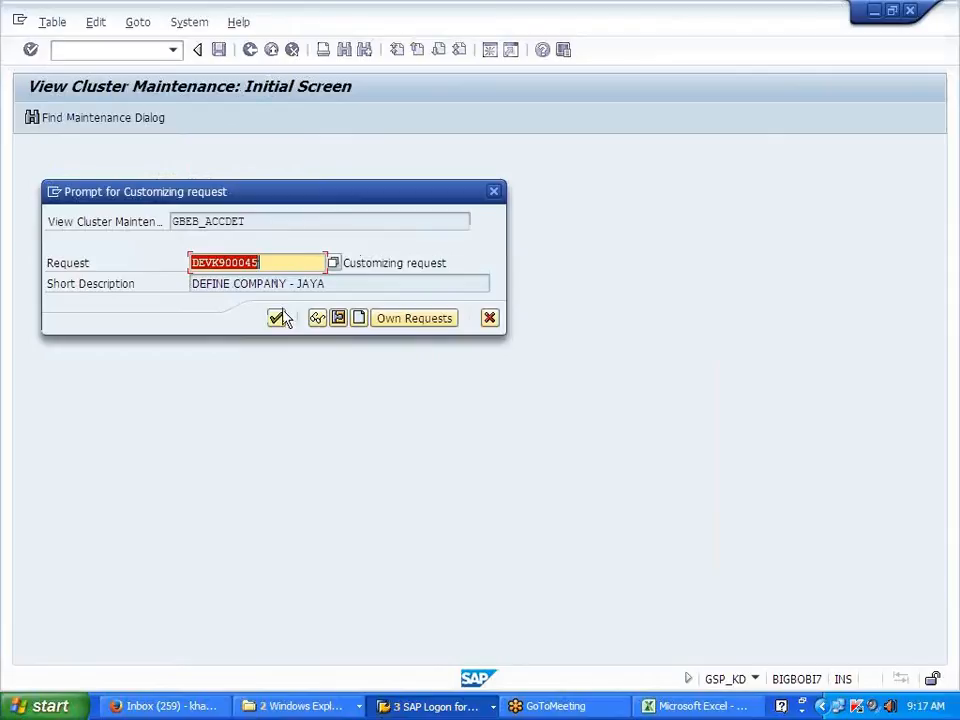
left_click(278, 318)
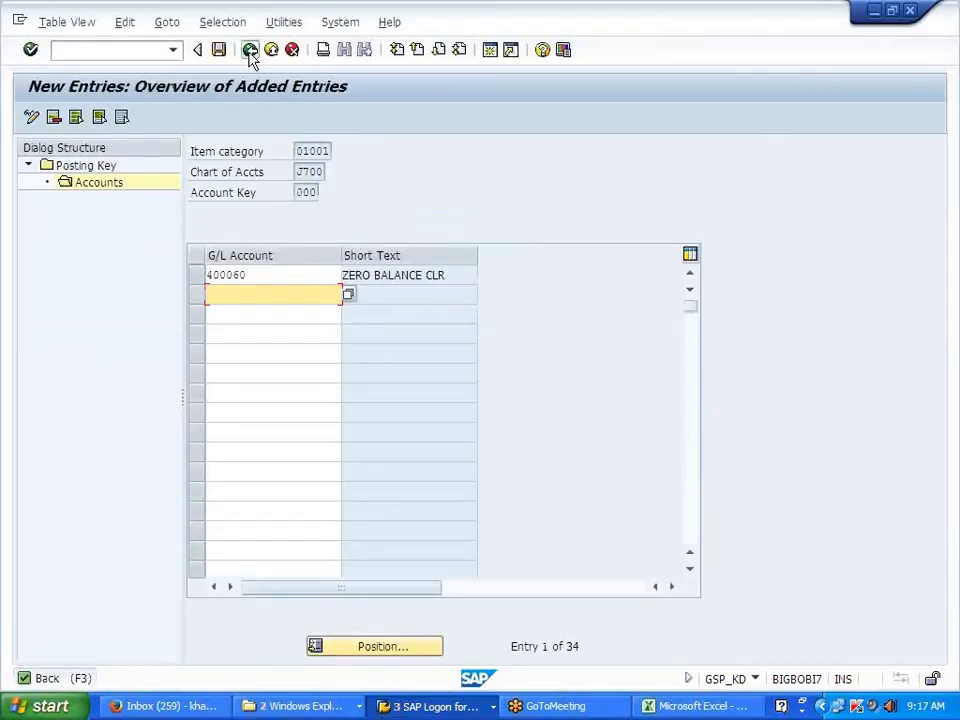
left_click(250, 56)
left_click(250, 56)
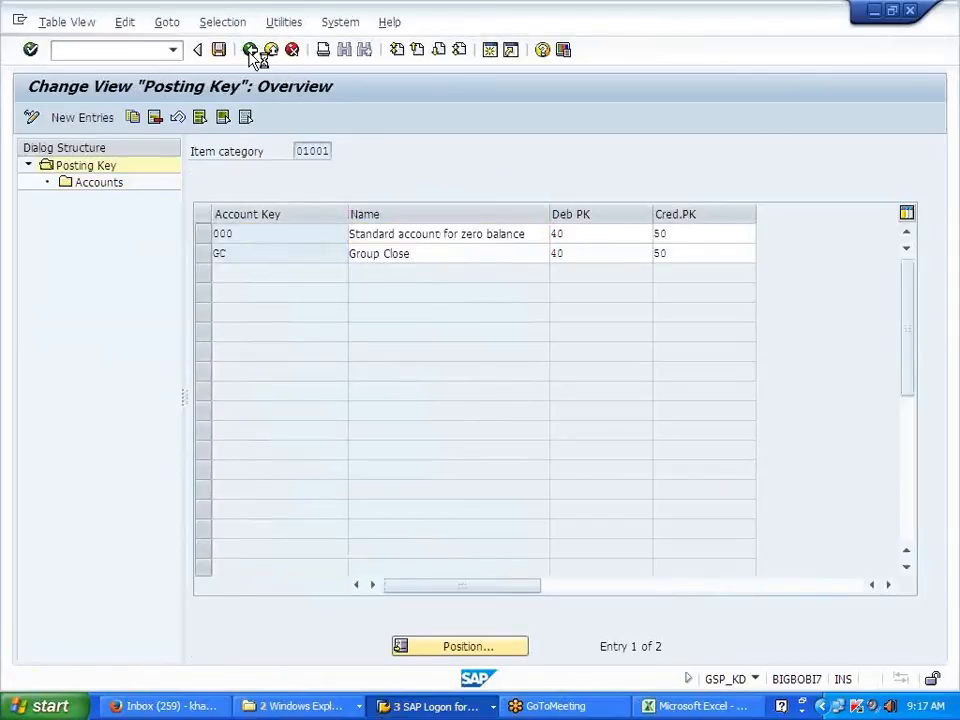
left_click(251, 51)
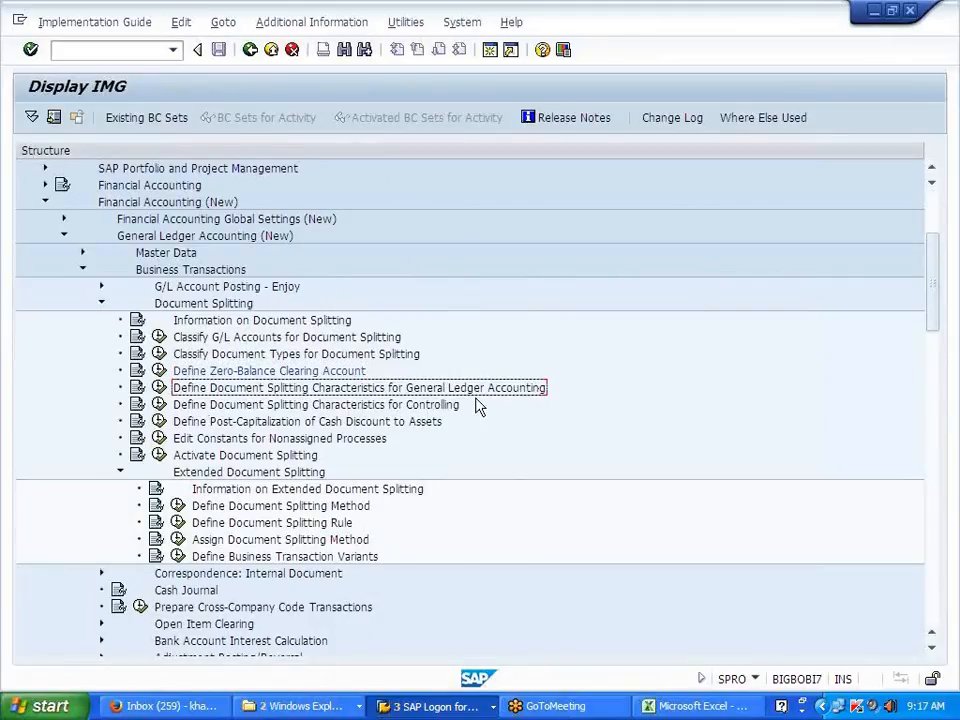
Step: Review the fields, zero-balance and mandatory settings in Define Document Splitting Characteristics for General Ledger Accounting, and return to the IMG
left_click(158, 388)
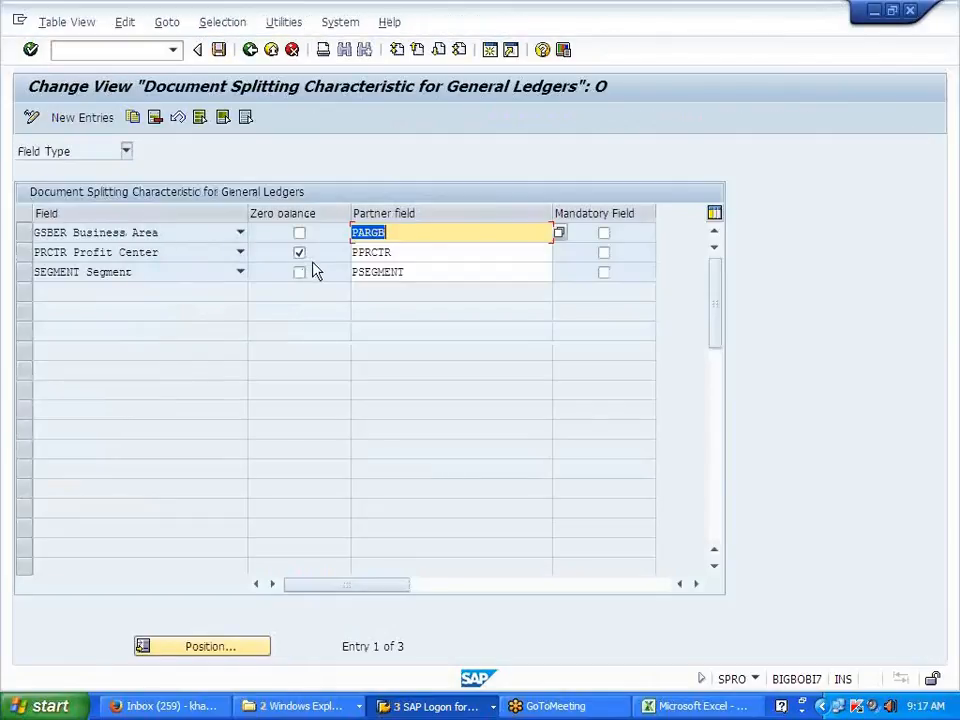
left_click(299, 253)
left_click(299, 252)
left_click(240, 272)
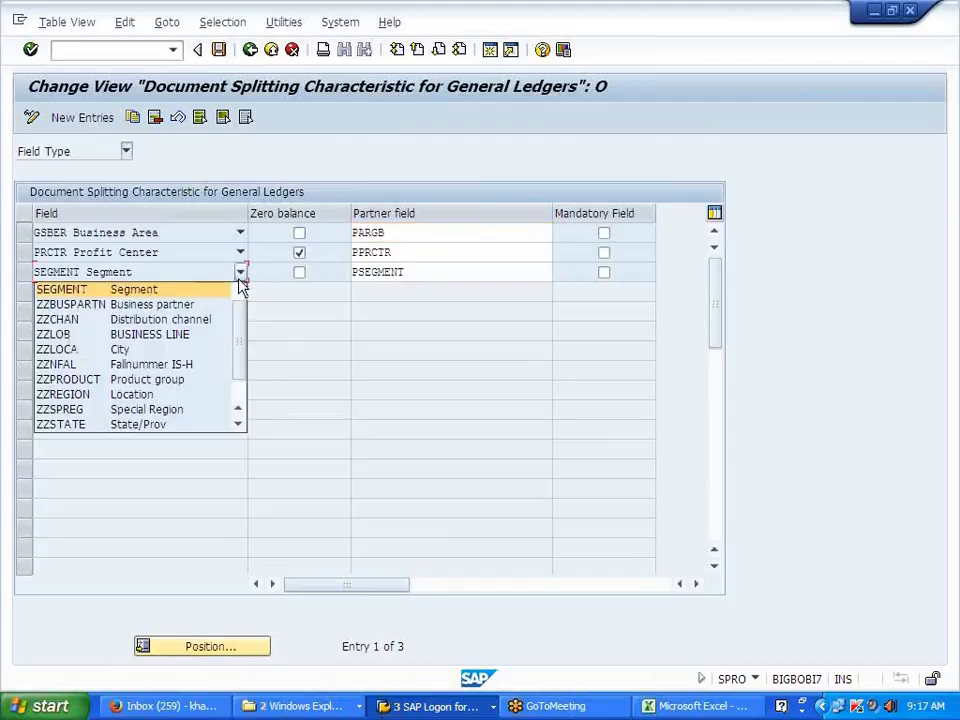
scroll(236, 369, "down", 1)
scroll(225, 326, "up", 1)
scroll(220, 376, "down", 1)
left_click(240, 273)
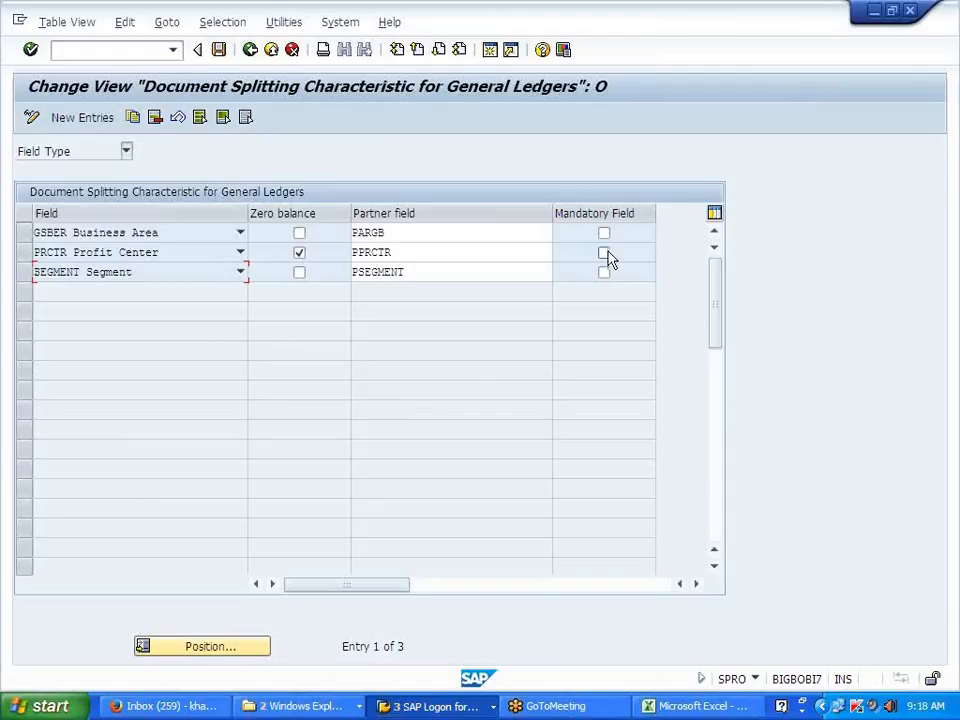
left_click(250, 49)
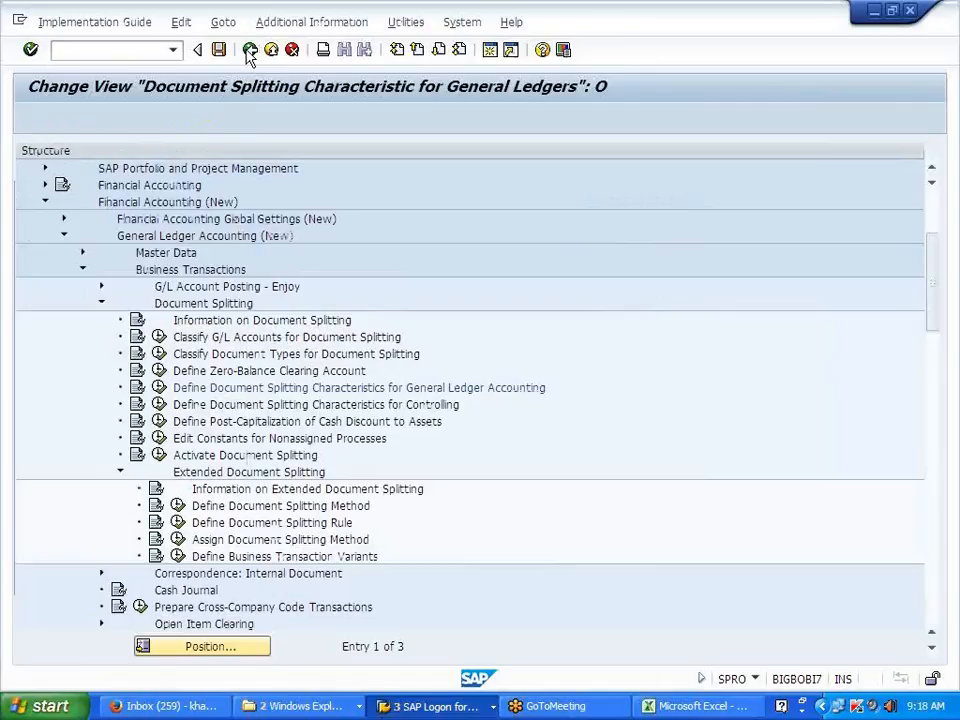
Step: Switch to the SAP Easy Access session and open the vendor invoice entry transaction F-43
left_click(478, 707)
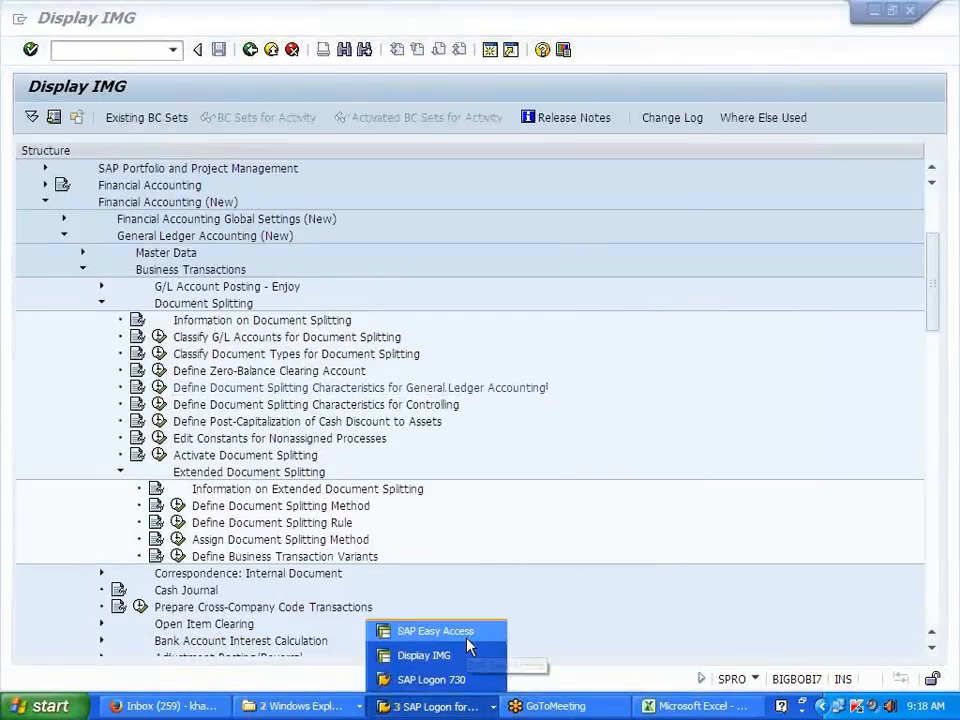
left_click(467, 635)
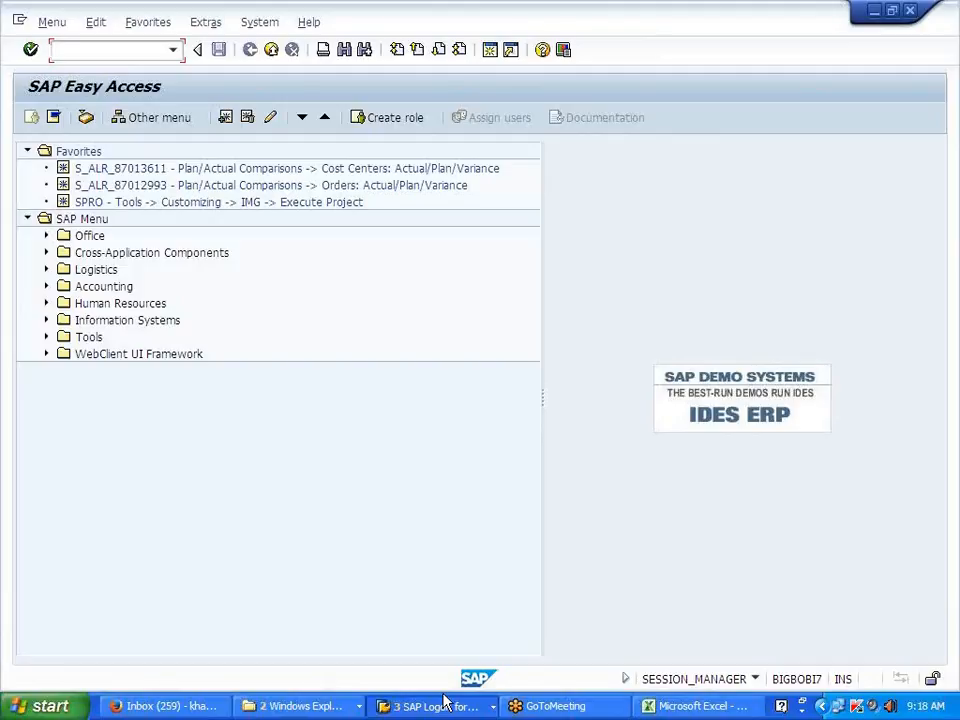
type("-42")
key("Return")
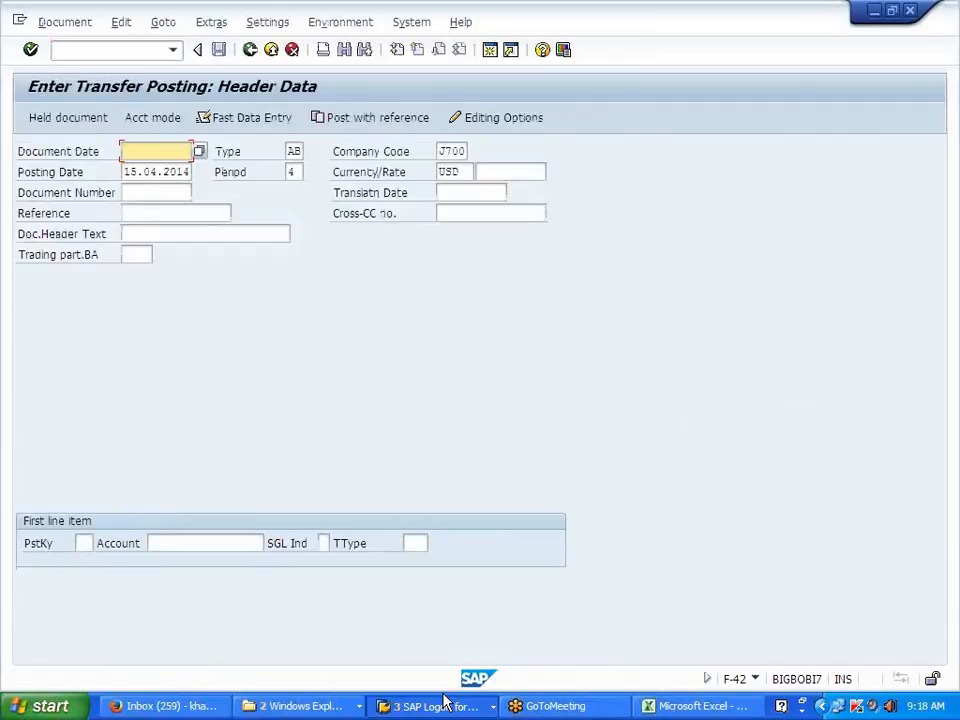
left_click(83, 45)
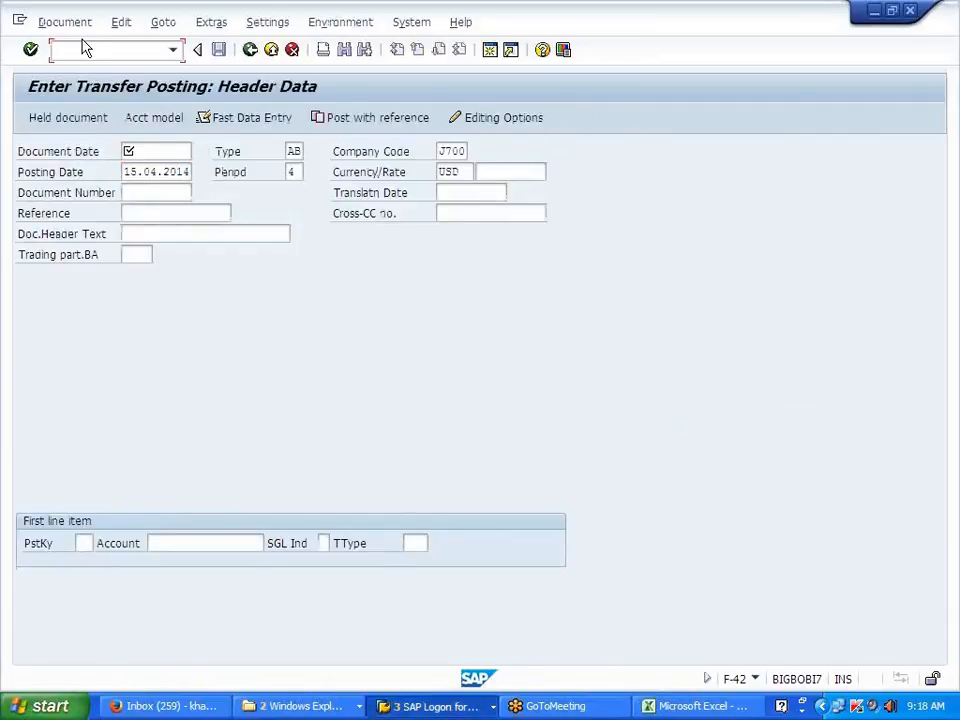
type("/nF-43")
key("Return")
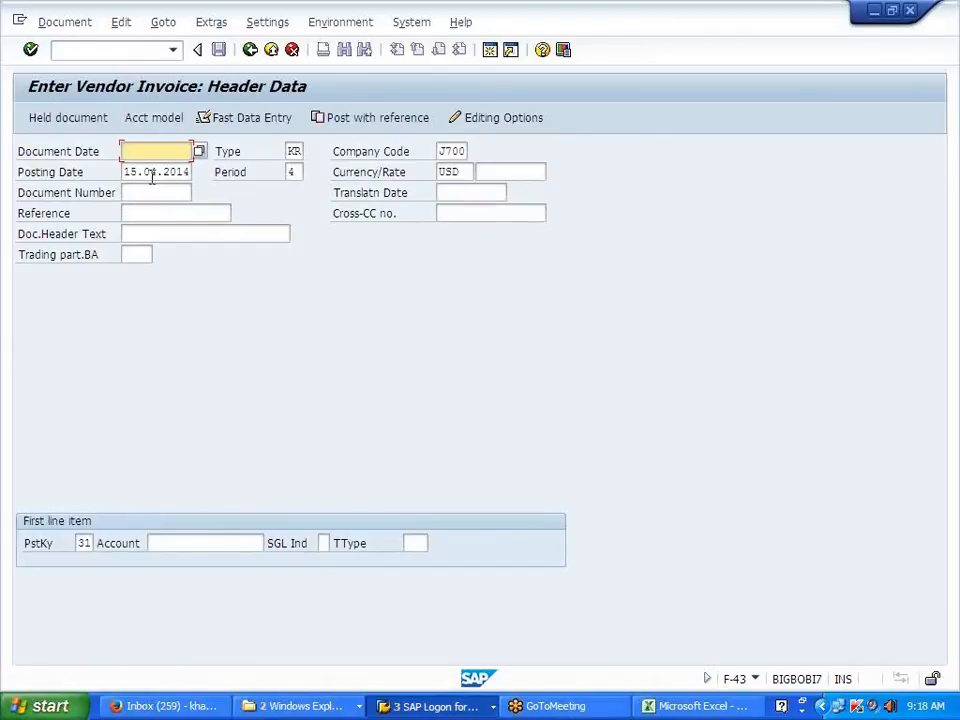
Step: Set the invoice's document date to 15.04.2014, pick the second vendor found for company code J700, and continue to the vendor item
left_click_drag(123, 172, 186, 171)
key("ctrl+c")
left_click(171, 152)
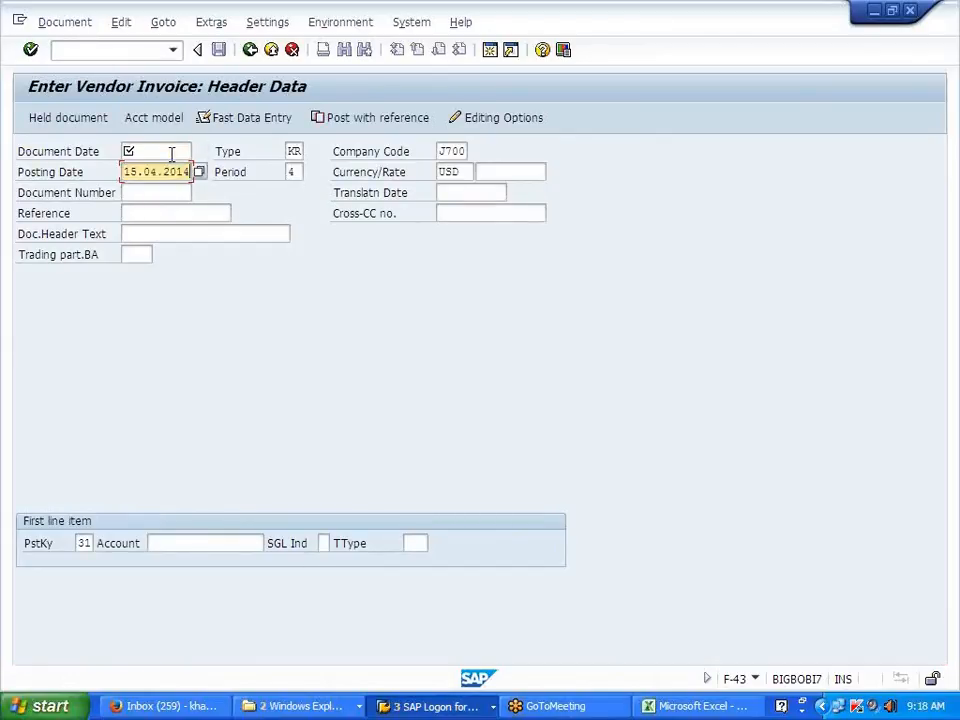
key("ctrl+v")
left_click(204, 542)
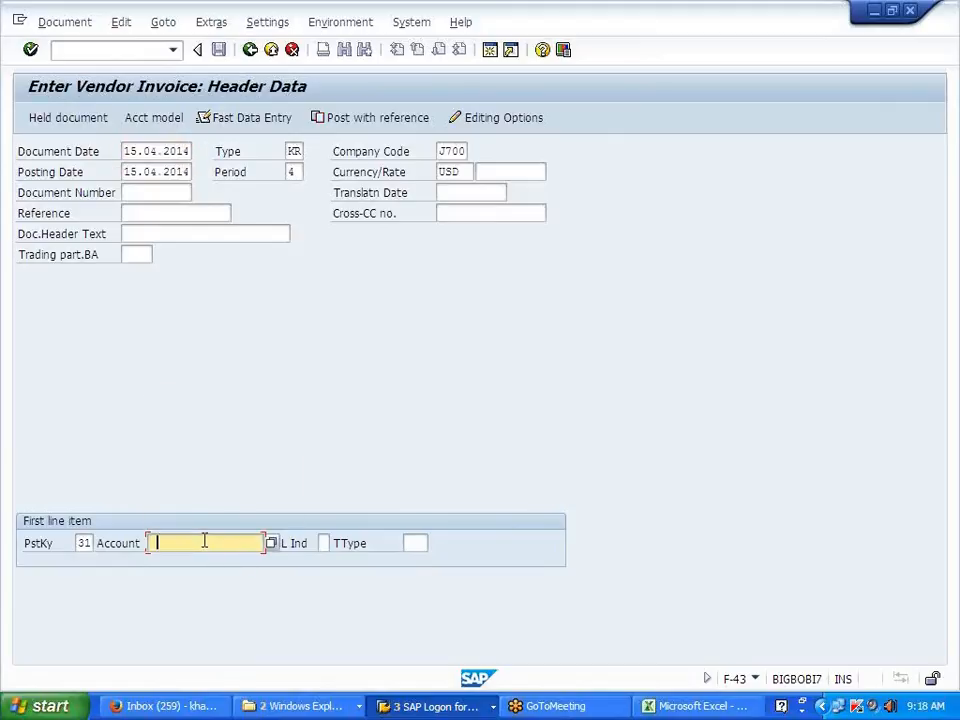
left_click(271, 542)
key("Return")
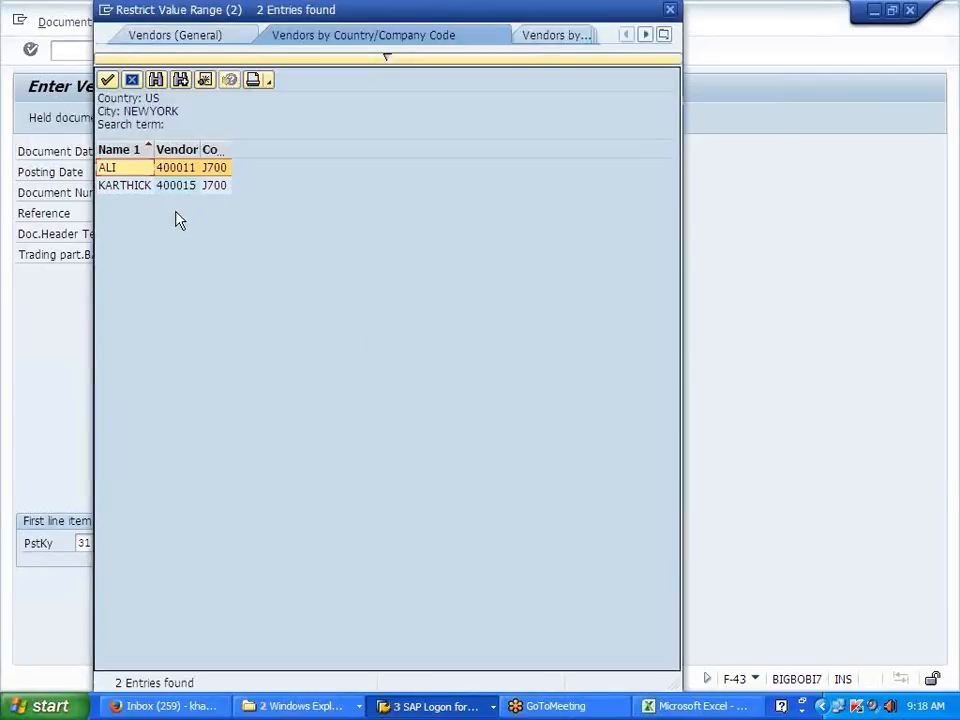
double_click(176, 192)
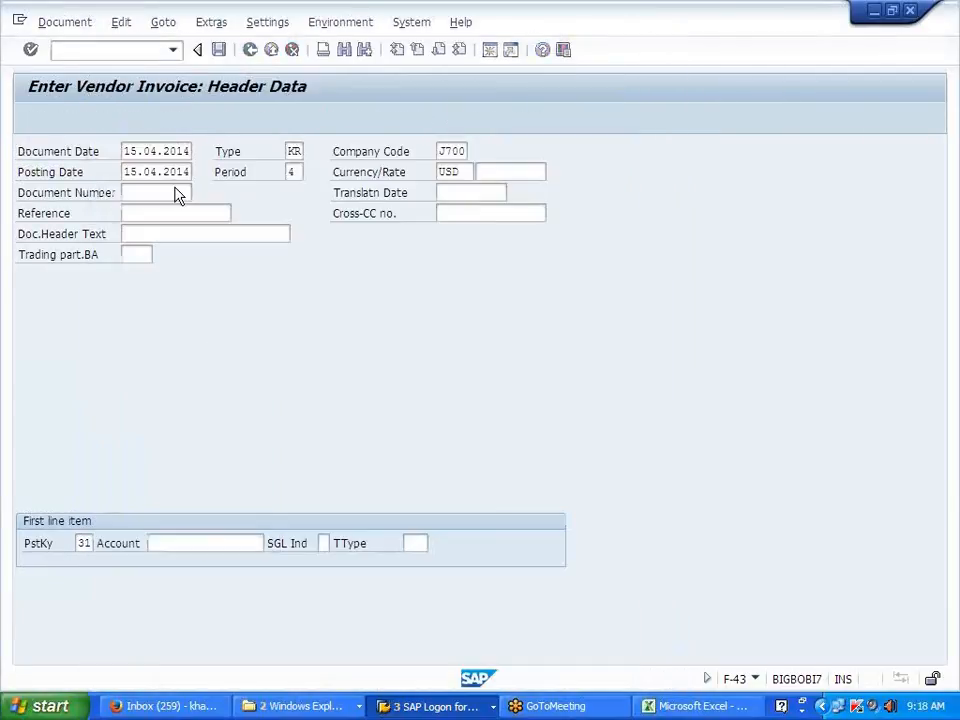
key("Return")
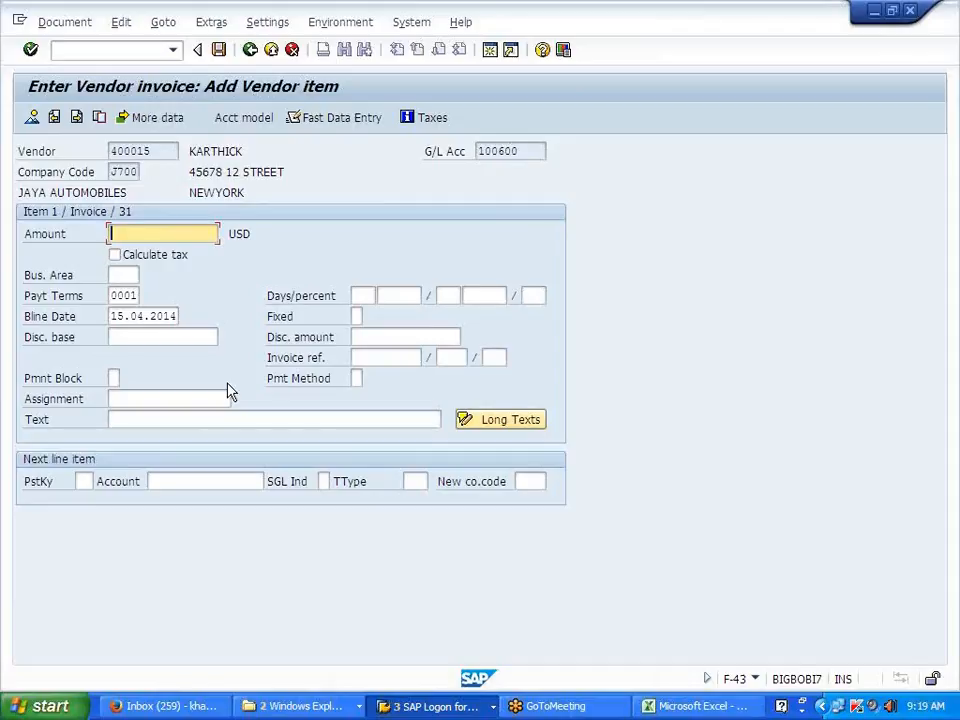
Step: Enter 5000 USD as the vendor item amount and posting key 40 for the next line item
type("5000")
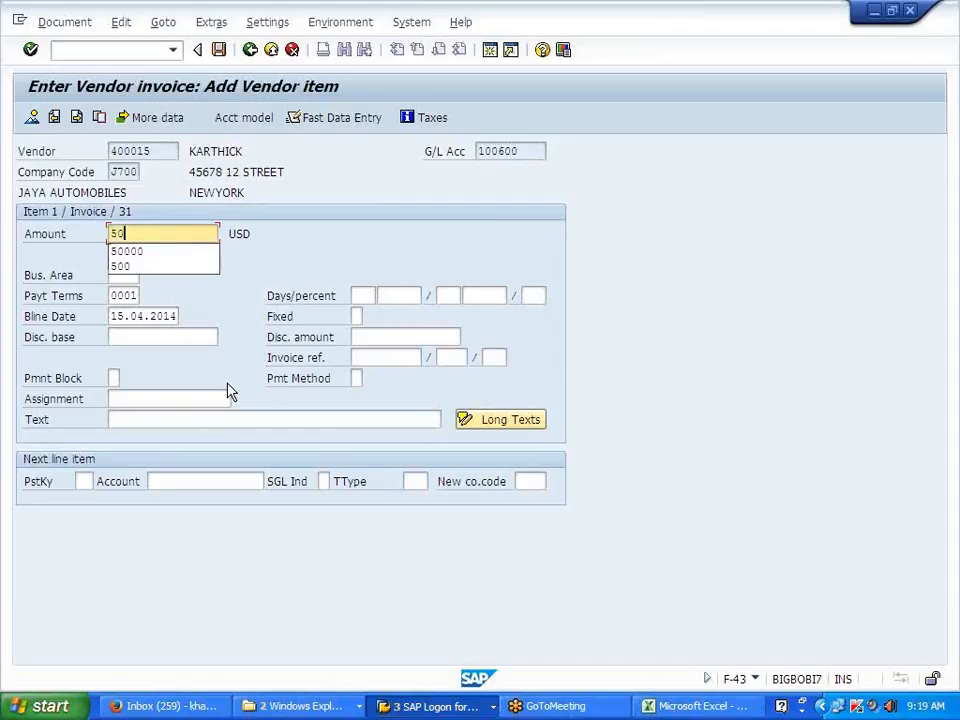
key("Tab")
key("Tab")
key("Tab")
key("Tab")
key("shift+Tab")
key("Tab")
key("Tab")
key("Tab")
key("Tab")
key("Tab")
key("Tab")
key("Tab")
key("Tab")
key("Tab")
key("Tab")
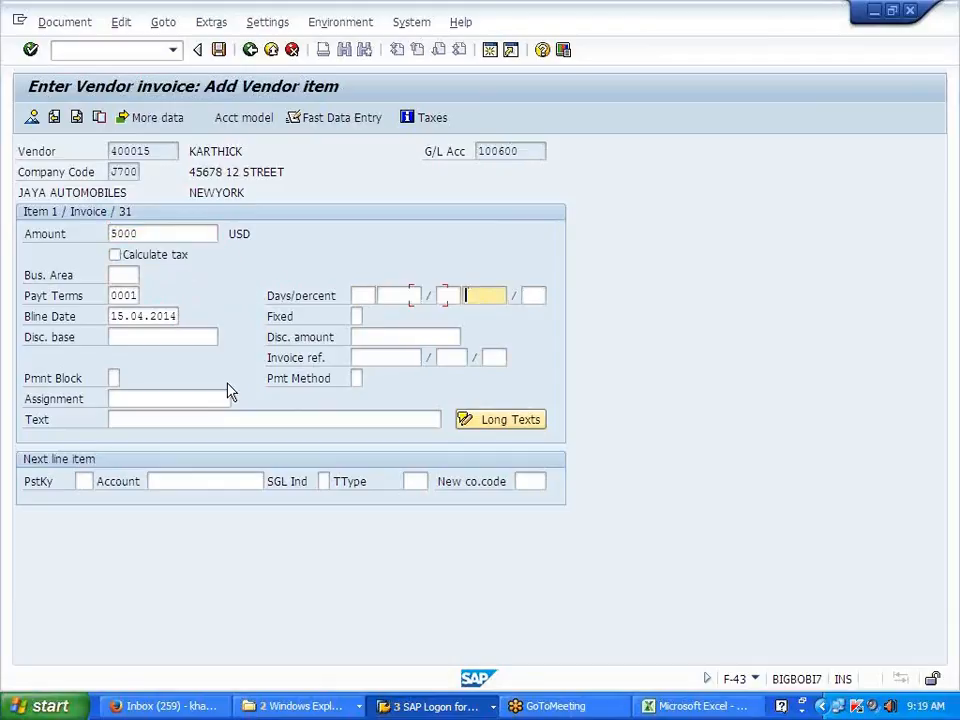
key("Tab")
key("Tab")
key("Tab")
key("Tab")
key("Tab")
key("Tab")
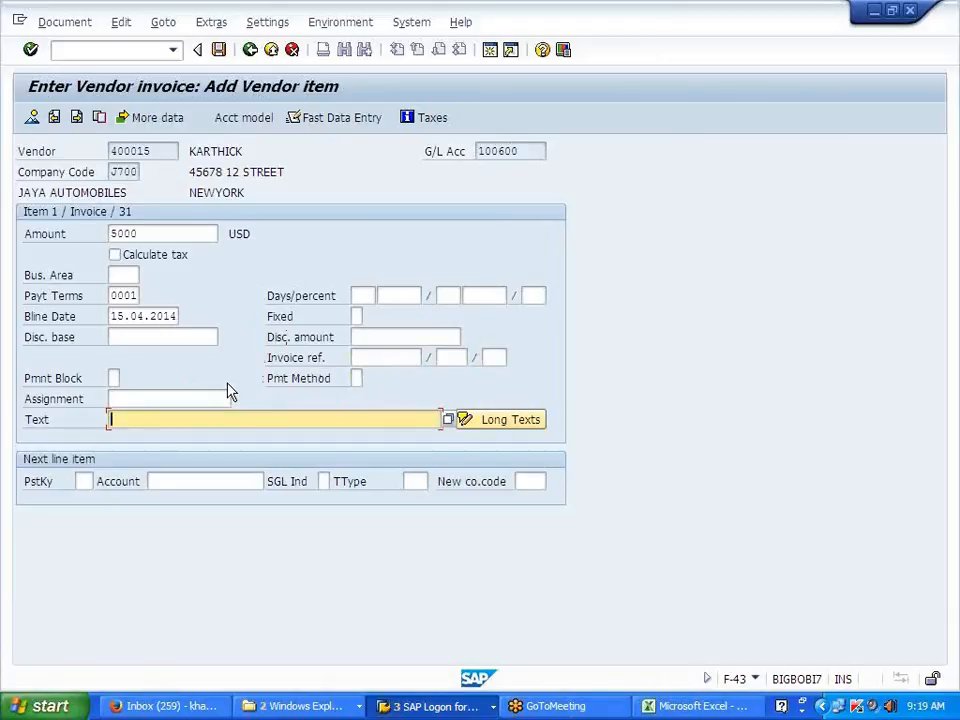
key("Tab")
key("Tab")
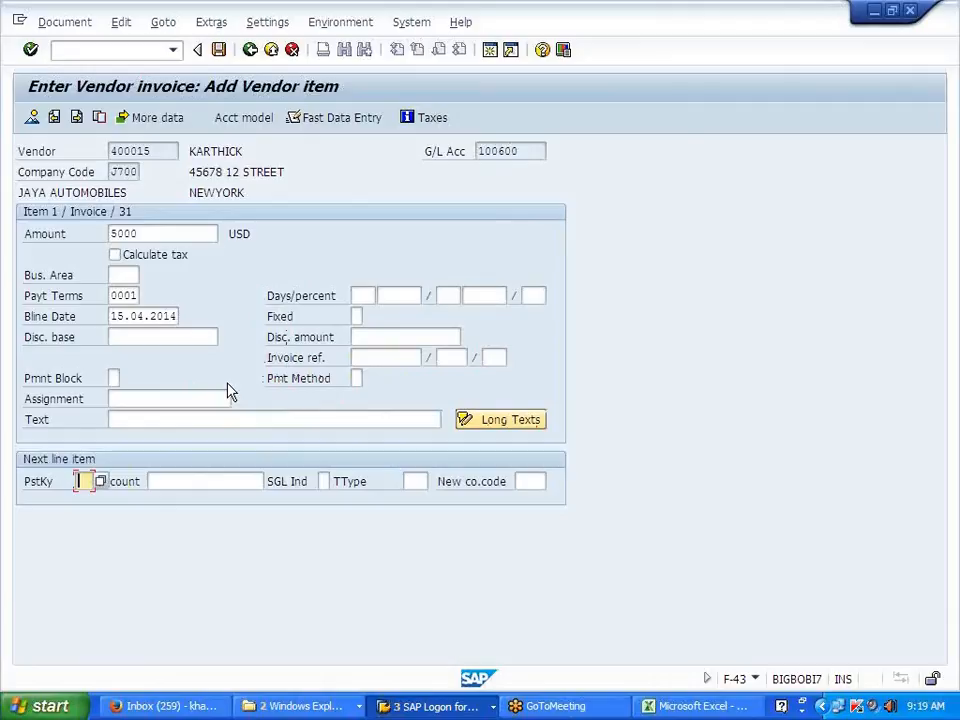
type("40")
key("Tab")
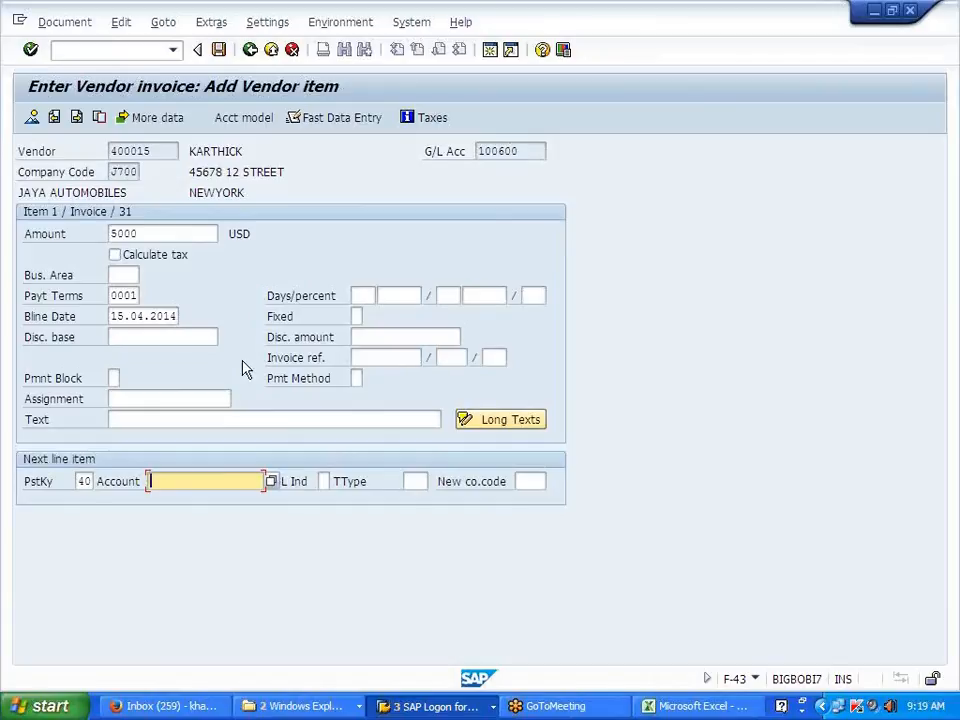
Step: Change the vendor item amount to 10000 USD
left_click(183, 234)
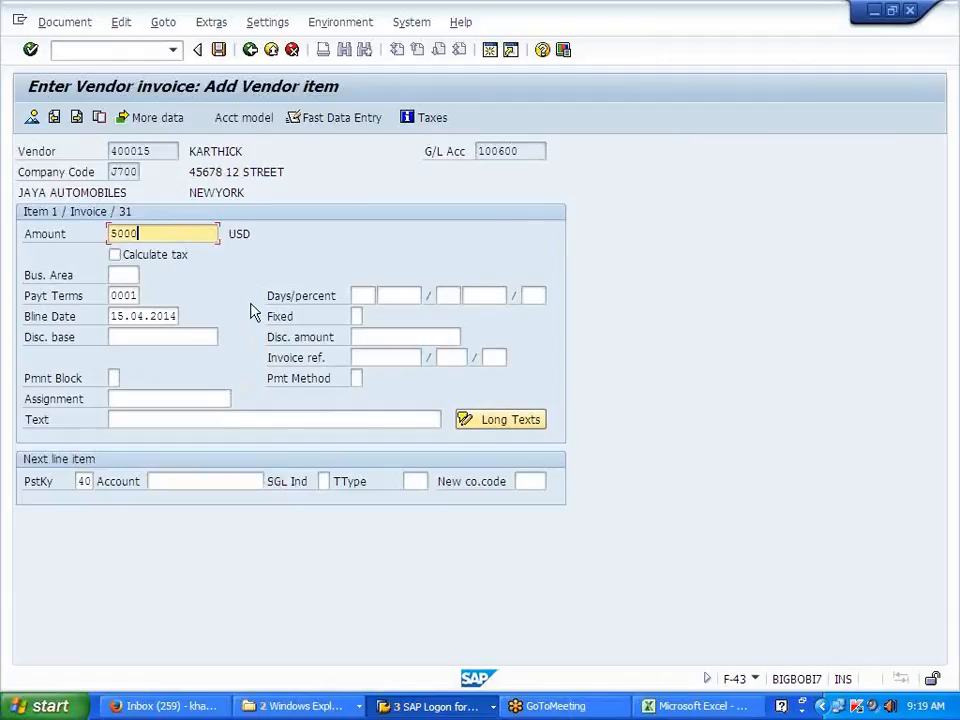
key("BackSpace")
key("BackSpace")
key("BackSpace")
key("BackSpace")
type("10000")
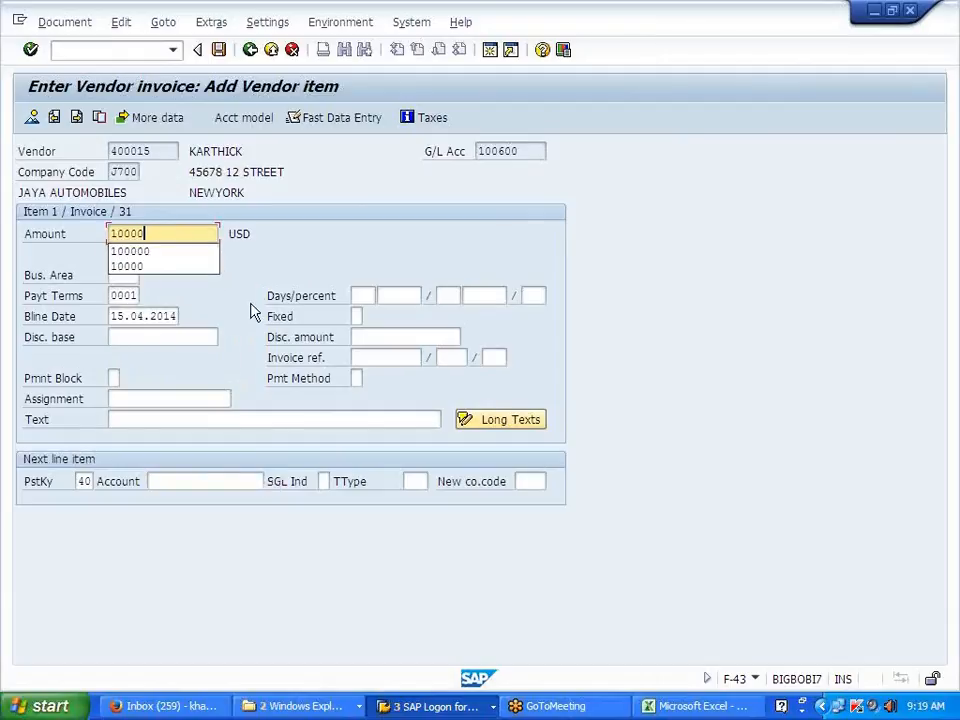
Step: Look up G/L account 406000 LUBRICANT in company code J700 for the next line item and continue to it
left_click(169, 476)
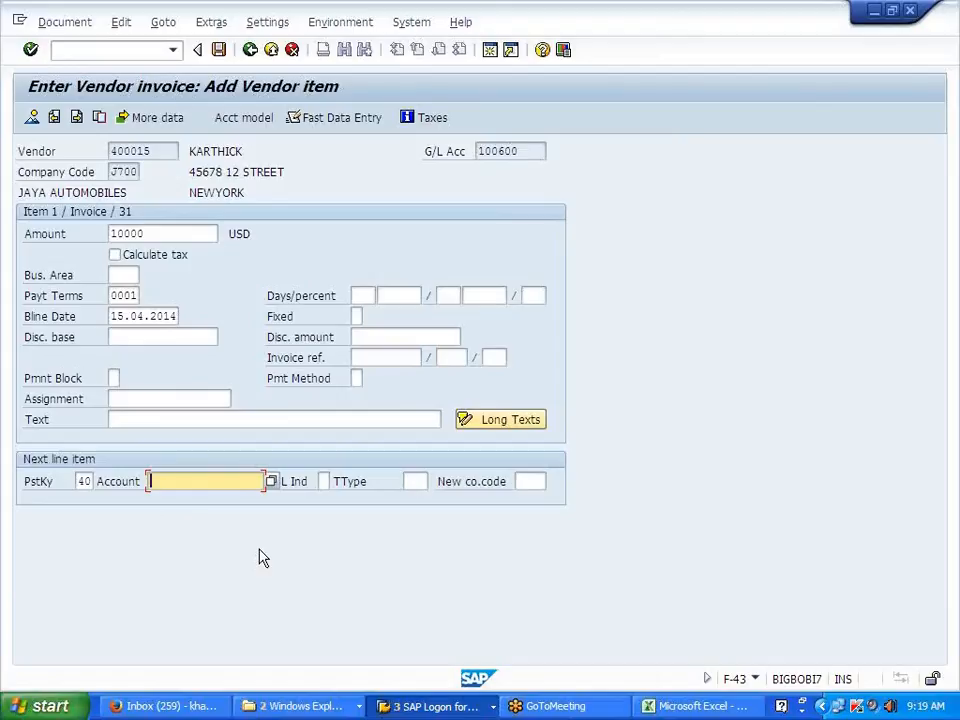
key("F4")
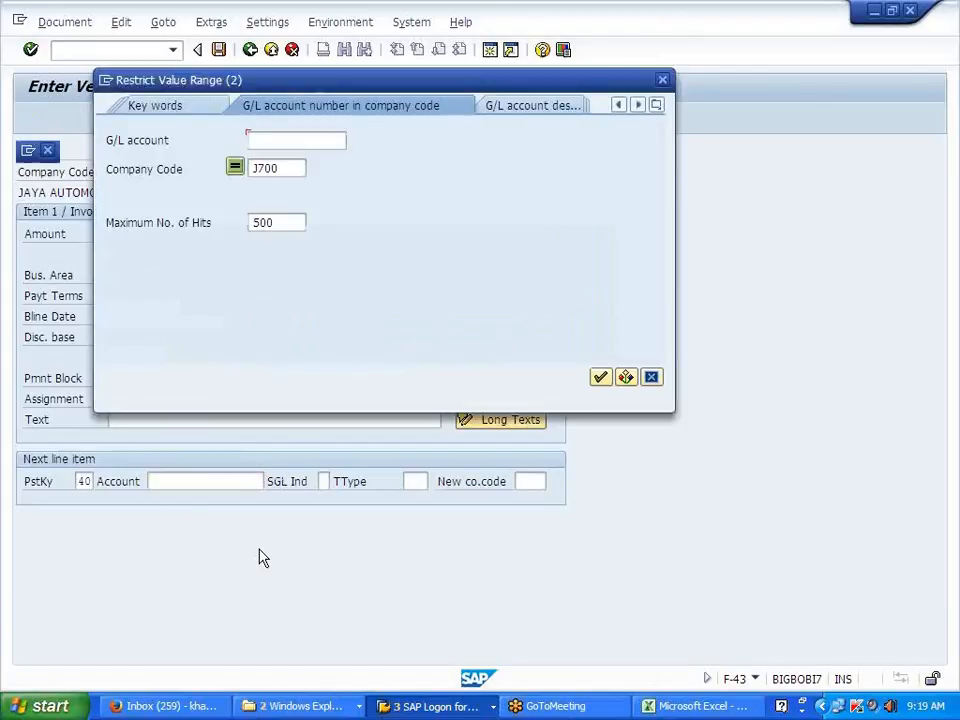
key("Return")
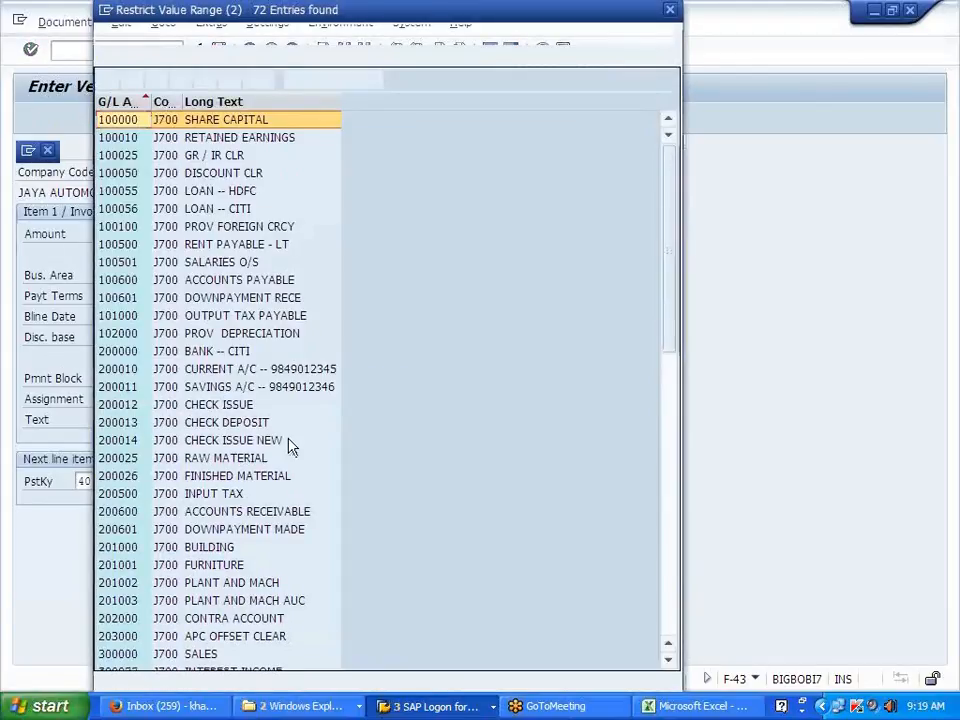
scroll(302, 441, "down", 4)
scroll(305, 443, "down", 3)
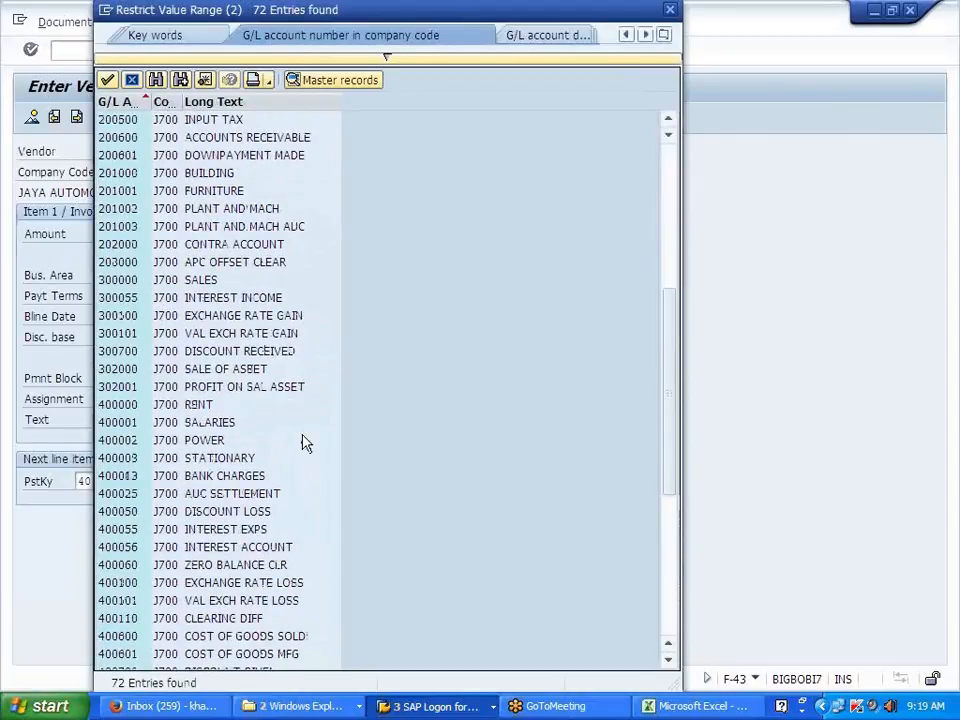
scroll(304, 441, "down", 2)
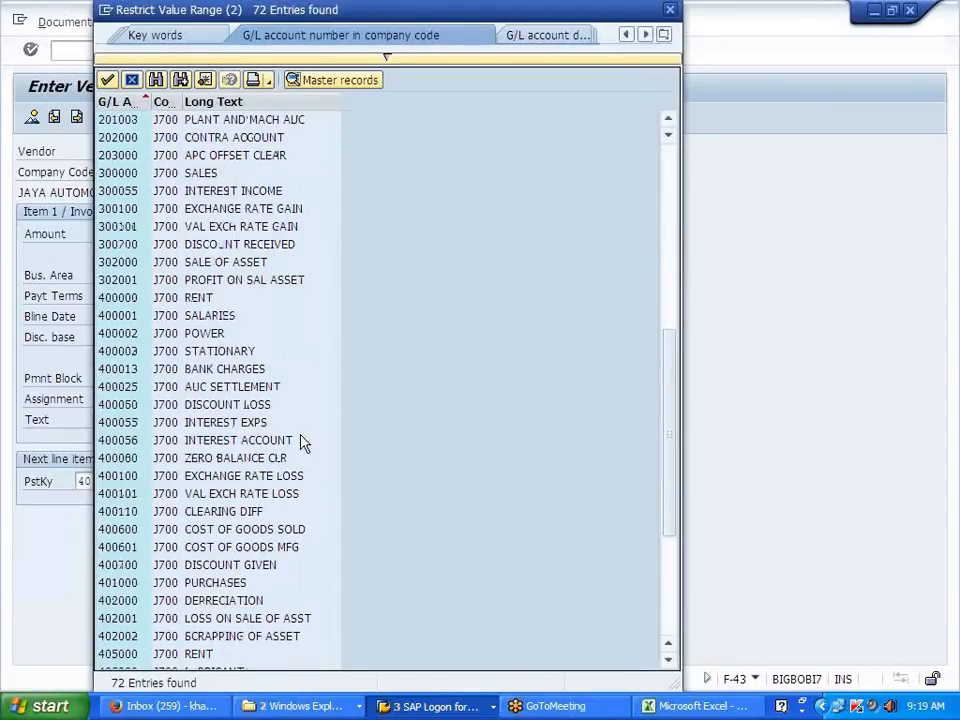
scroll(343, 484, "down", 2)
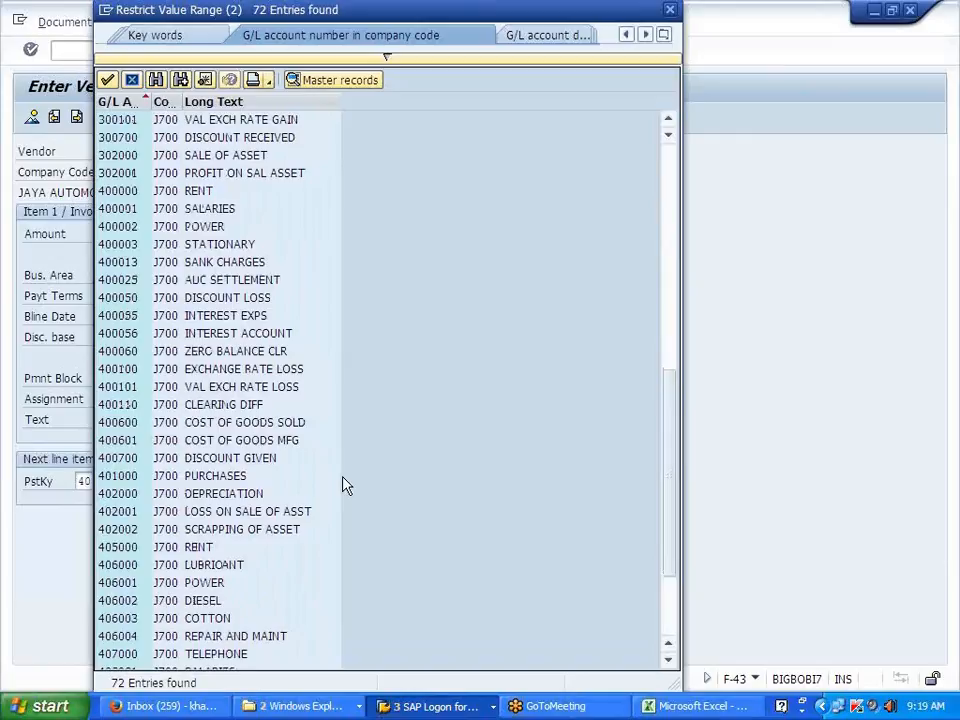
scroll(236, 514, "down", 1)
left_click(237, 513)
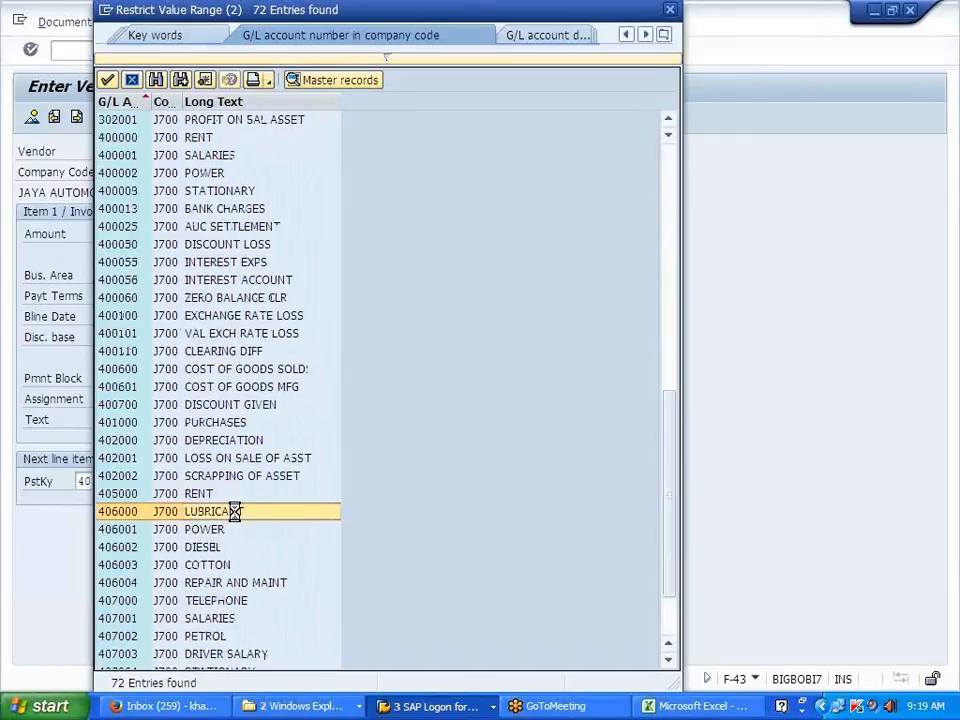
double_click(237, 513)
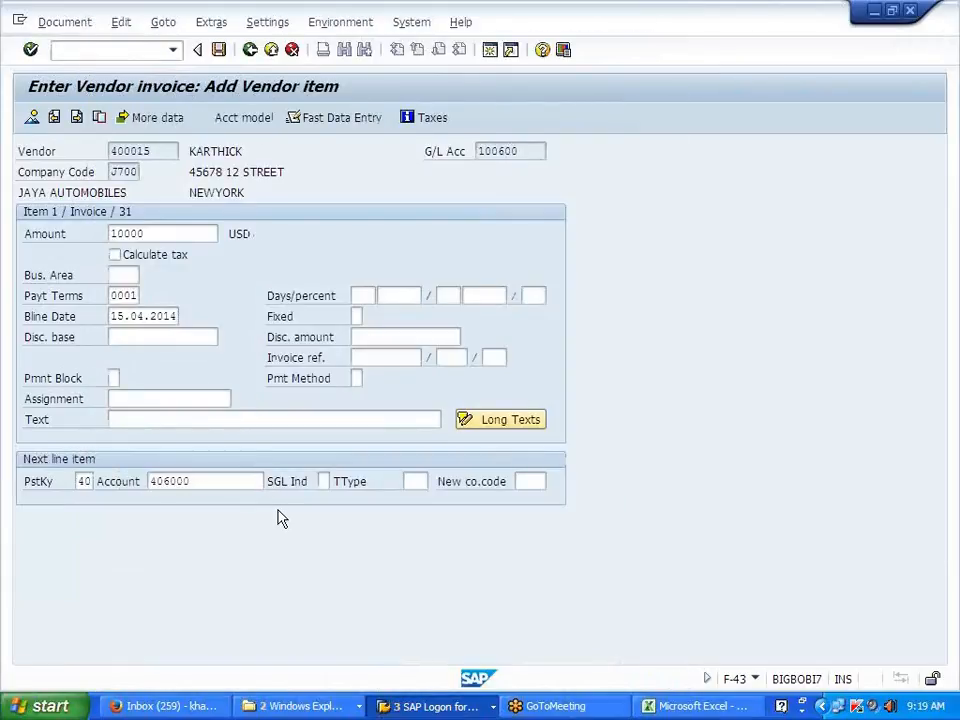
key("Return")
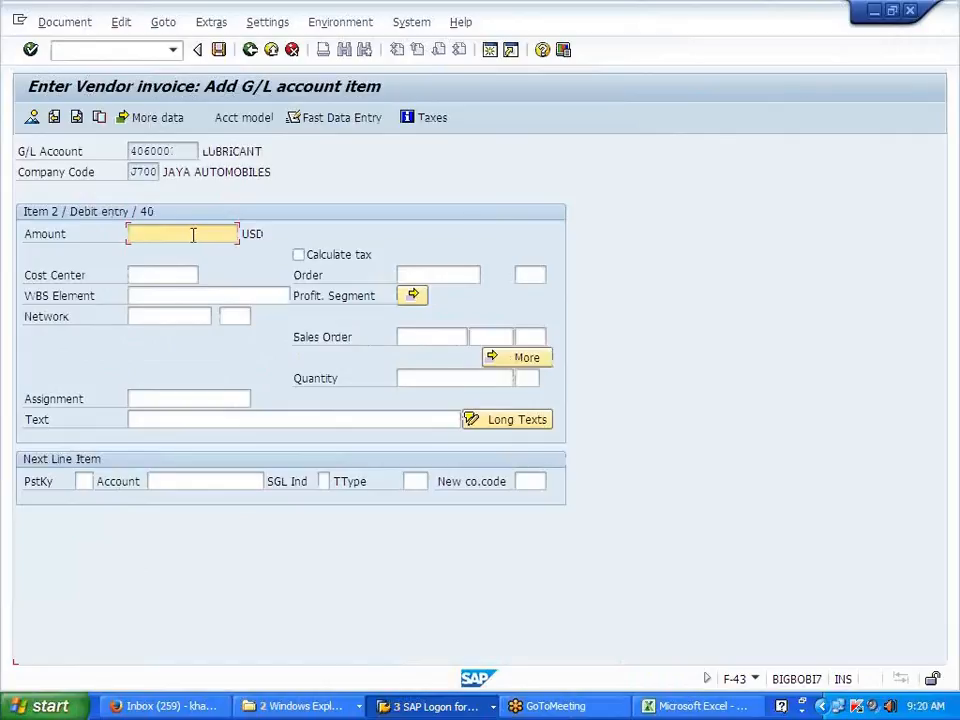
Step: Enter 5000 USD and cost center PRD DEPT11 on the first lubricant debit item
type("5000")
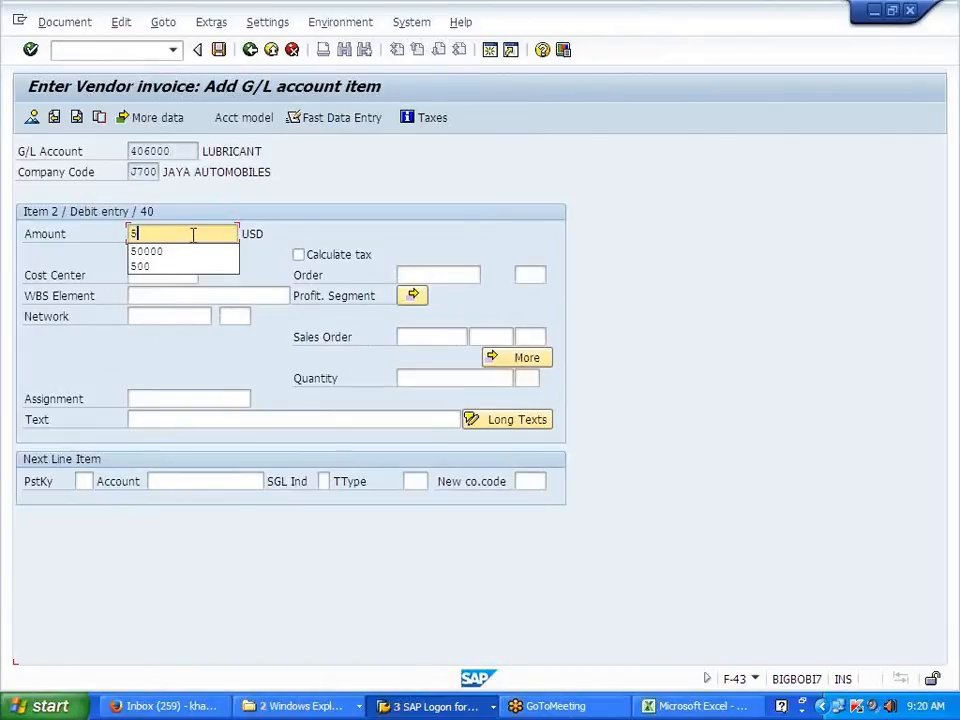
key("Tab")
key("Tab")
key("Tab")
key("shift+Tab")
type("PRD DEPT1")
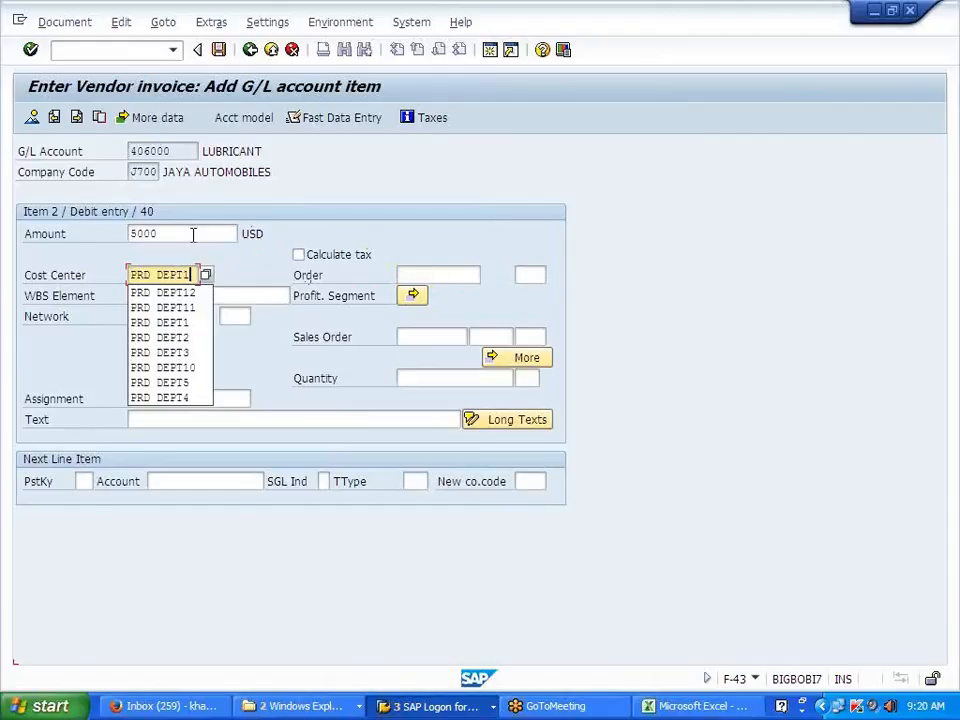
type("1")
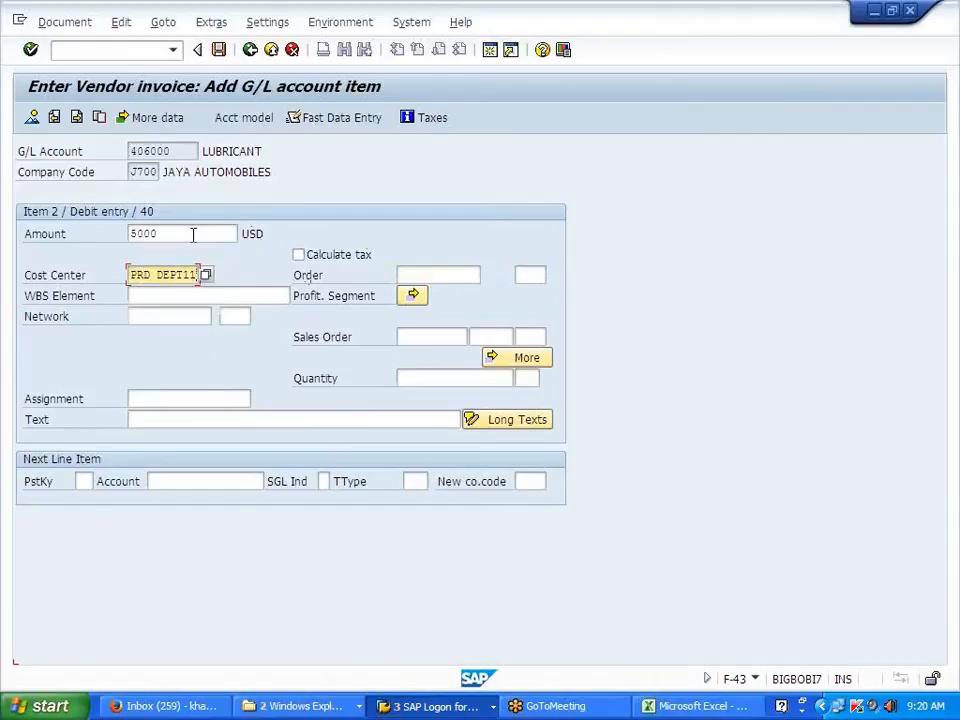
Step: Add another line item with posting key 40 and account 406000, and continue to it
left_click(84, 481)
type("40")
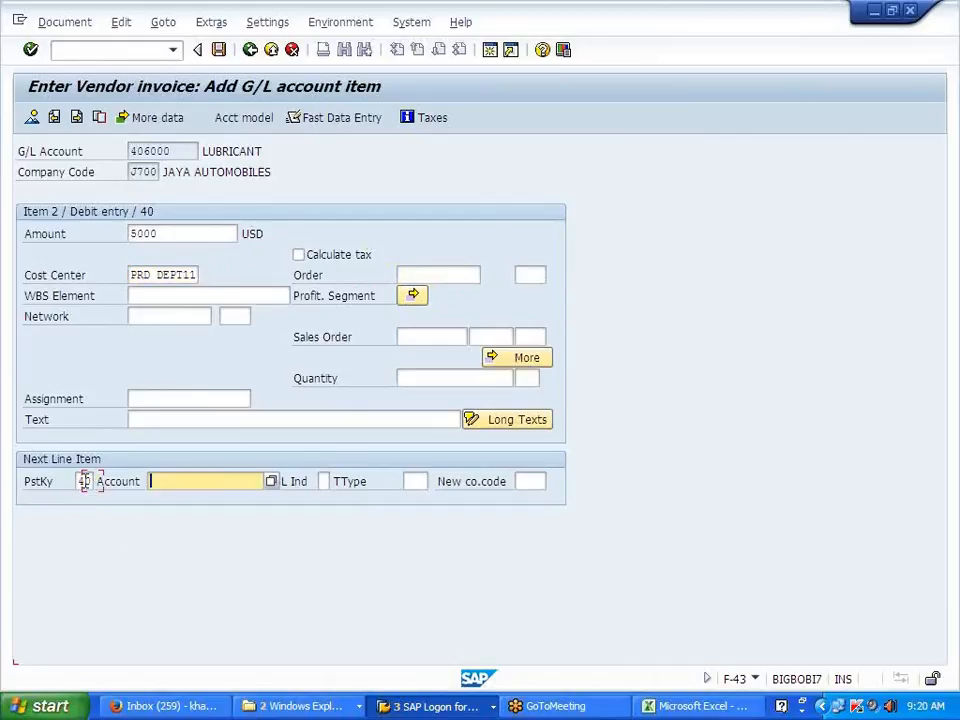
type("40")
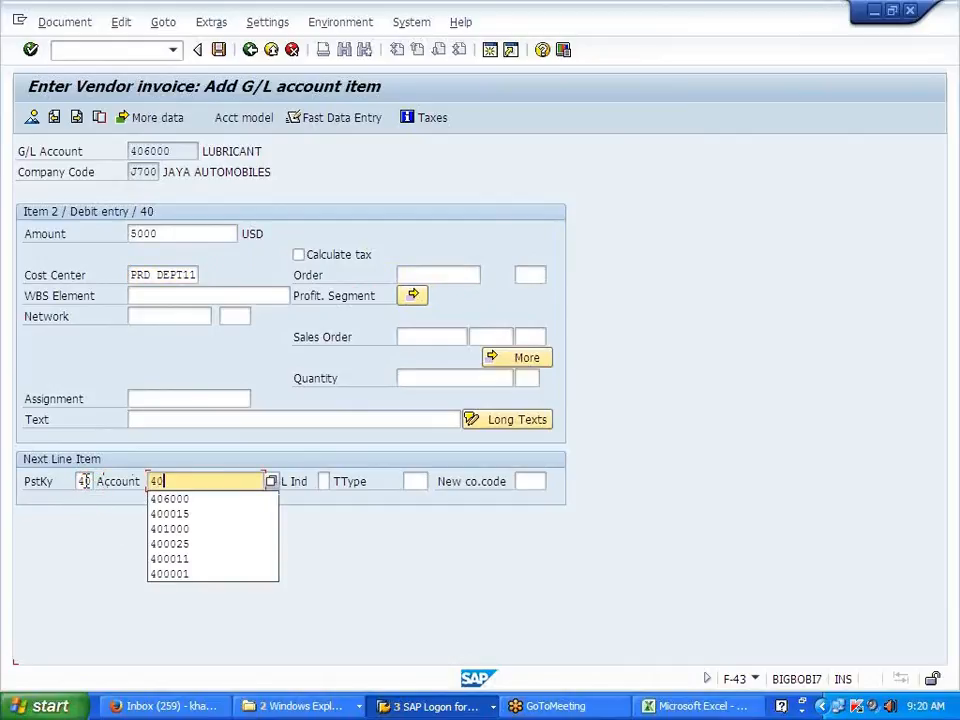
type("6000")
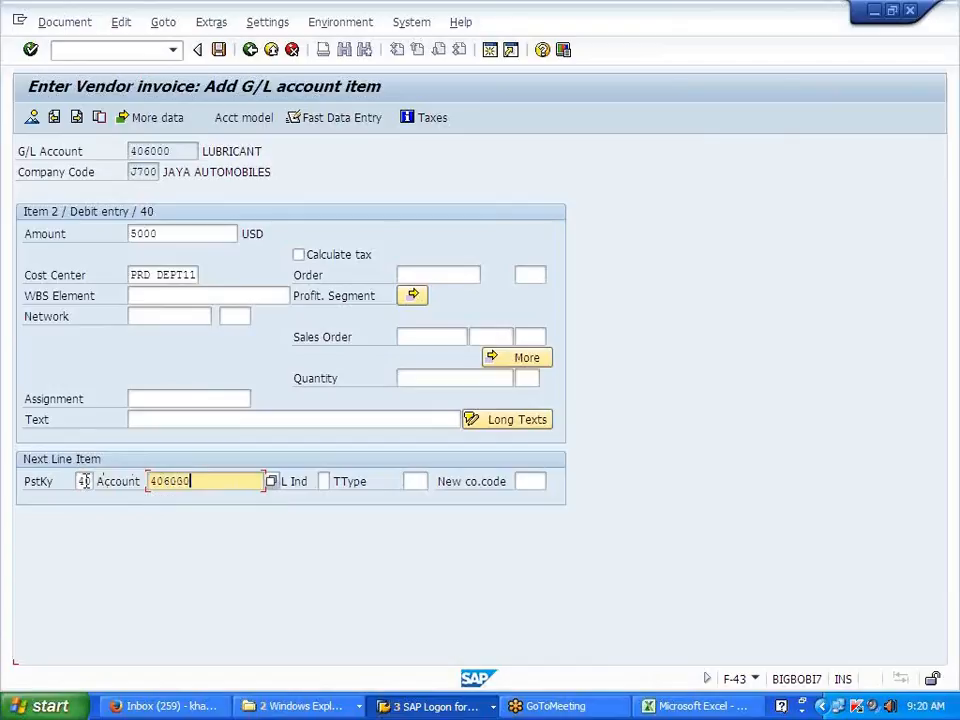
key("Return")
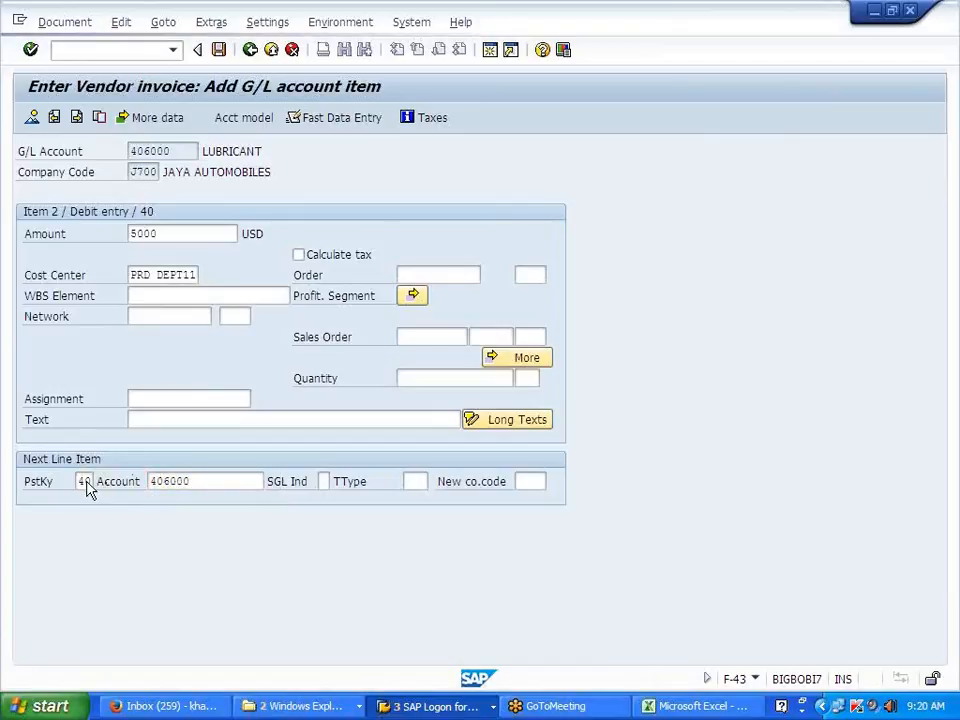
Step: Enter 5000 USD and cost center PRD DEPT12 on the second lubricant debit item and confirm it
type("5000")
key("Tab")
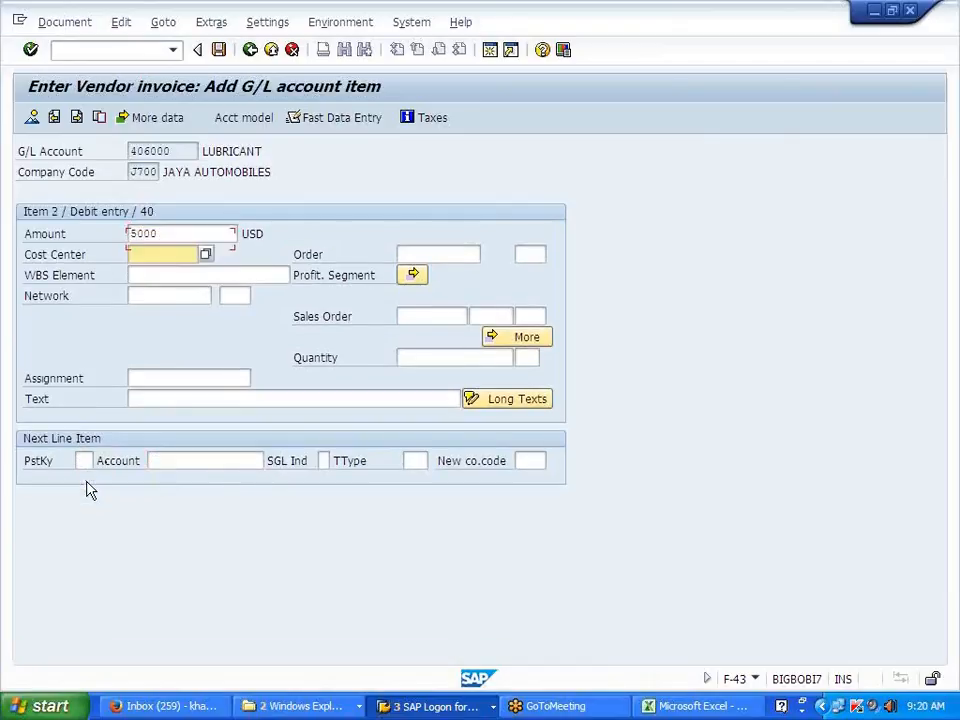
type("PRD DEPT")
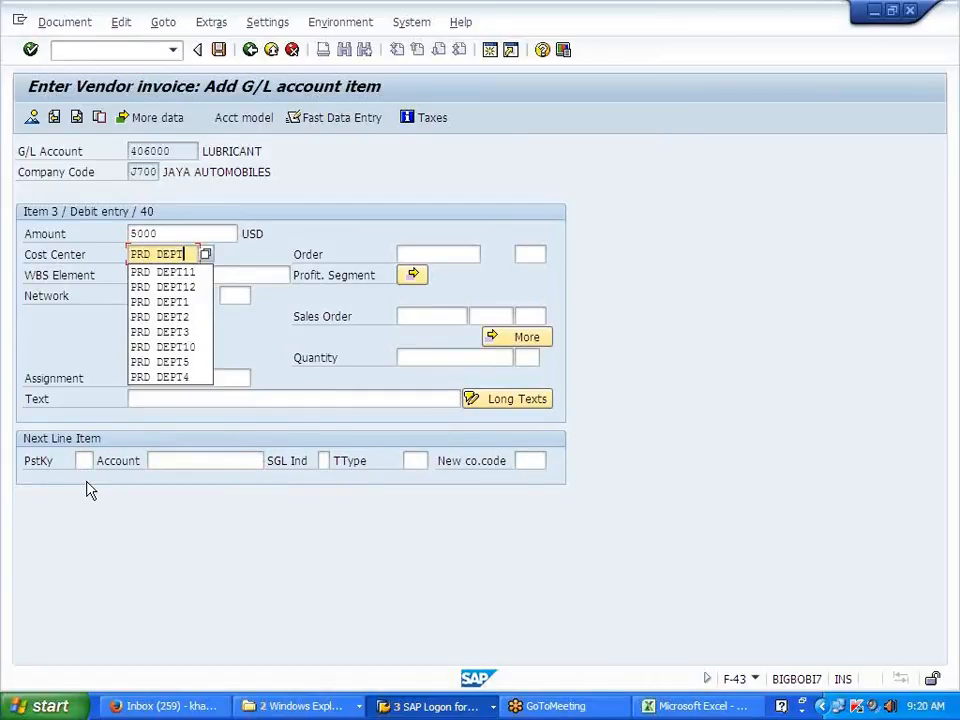
type("12")
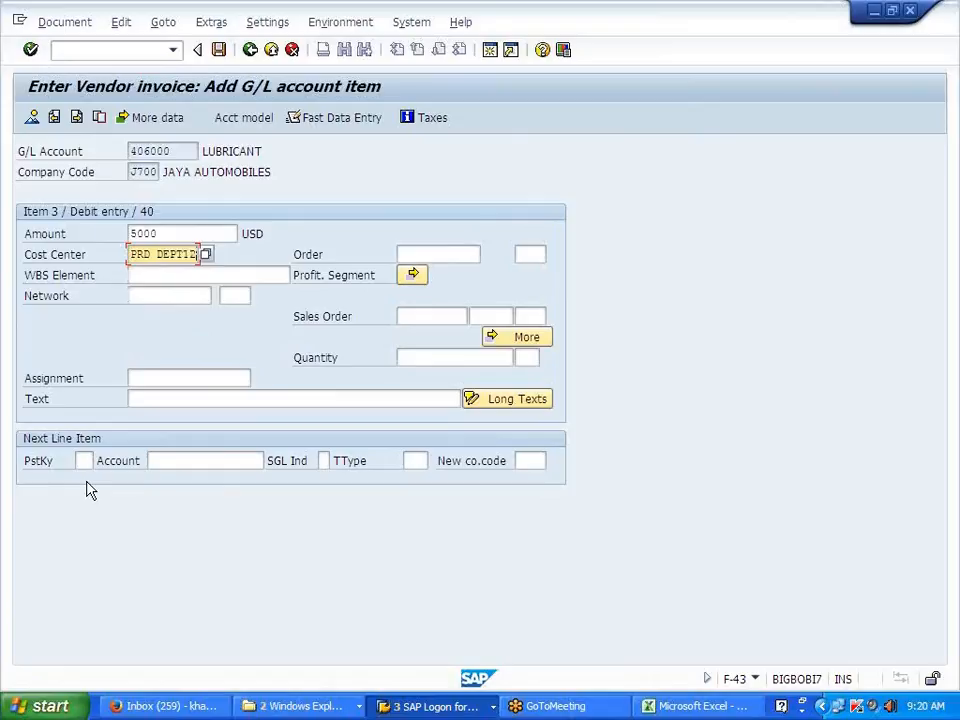
key("Return")
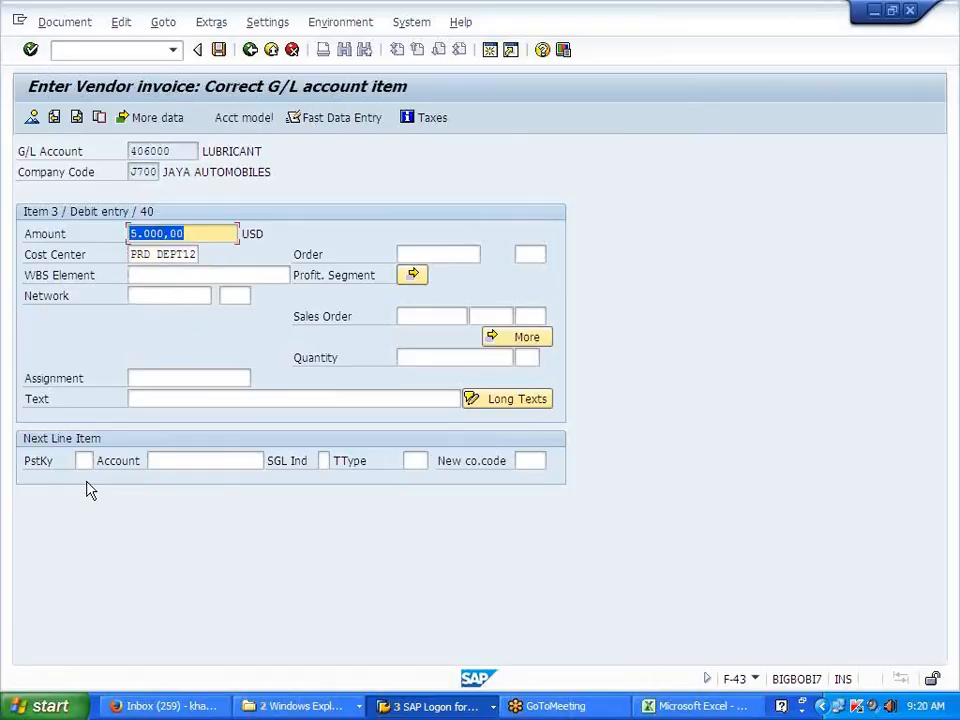
Step: Simulate the invoice through to the General Ledger Simulation, and narrow its Amount and Segment columns
left_click(77, 21)
left_click(78, 107)
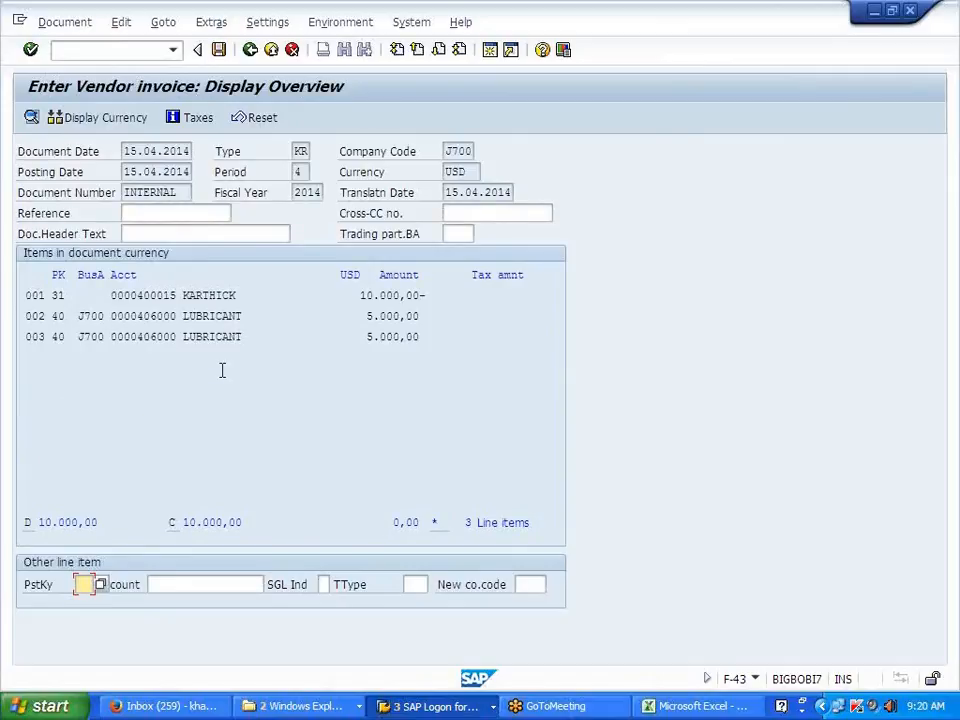
left_click(85, 29)
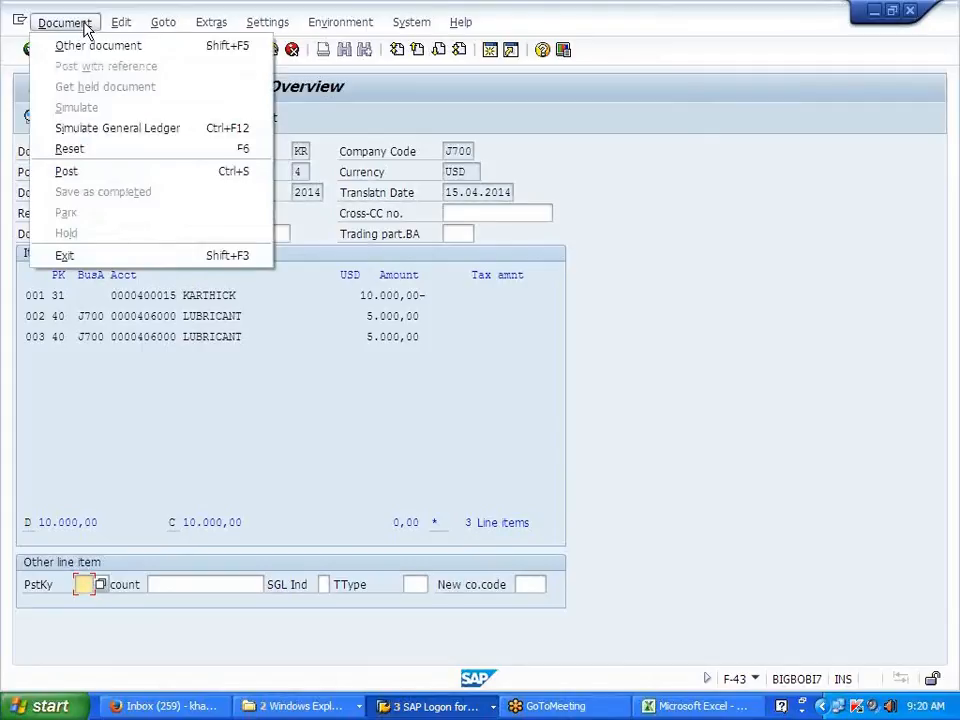
left_click(110, 130)
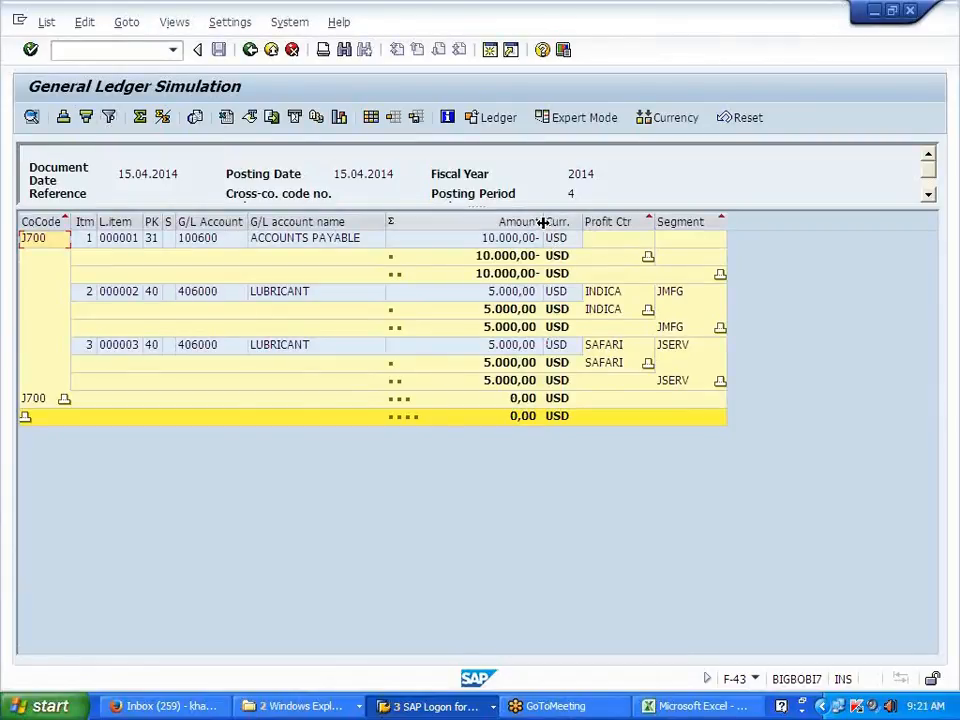
left_click_drag(541, 222, 478, 222)
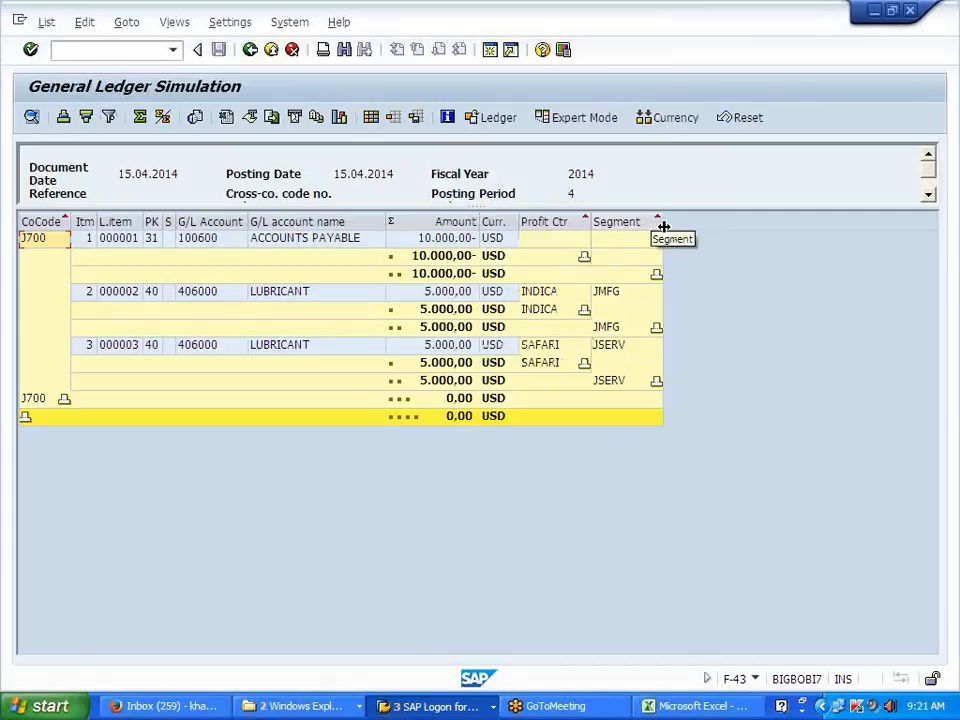
double_click(662, 223)
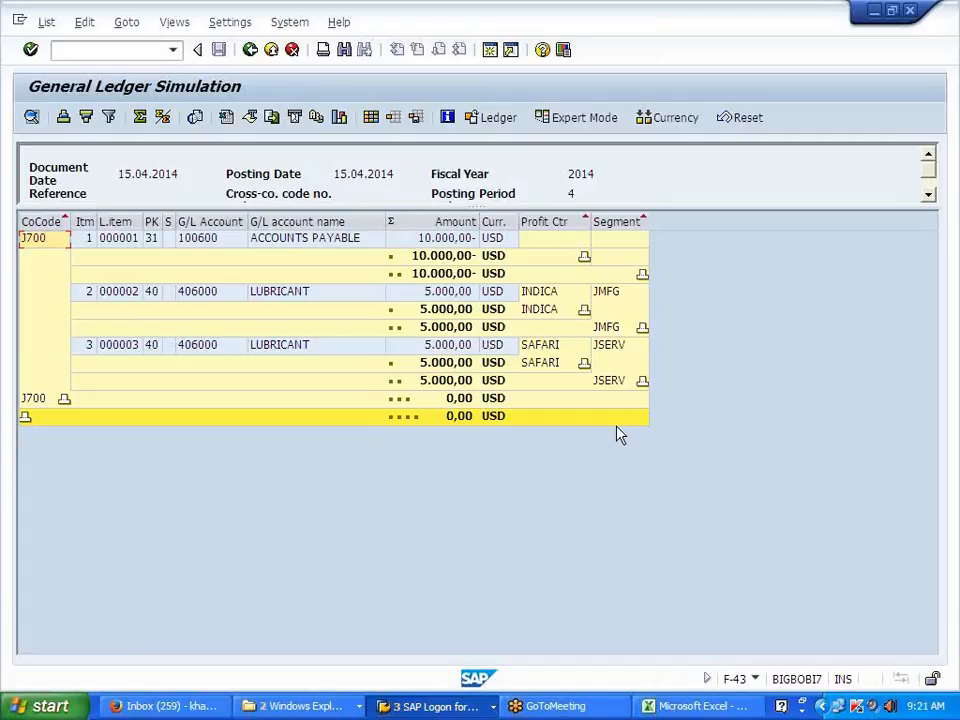
Step: Check the document splitting details in Expert Mode, close it, and enlarge the simulation's header area
left_click(580, 120)
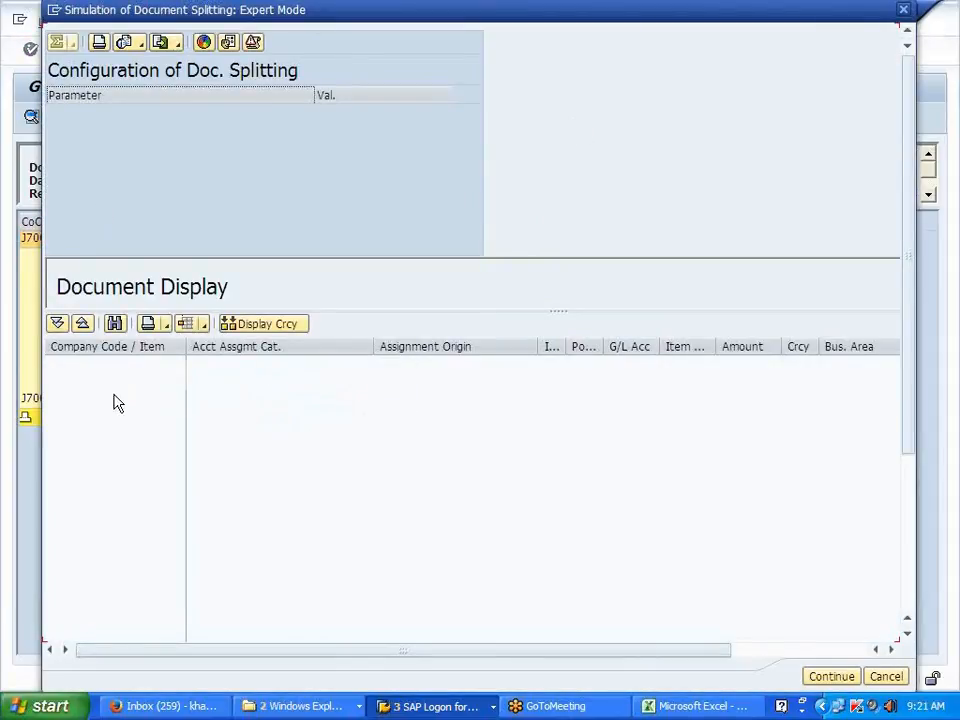
left_click(255, 43)
left_click(449, 525)
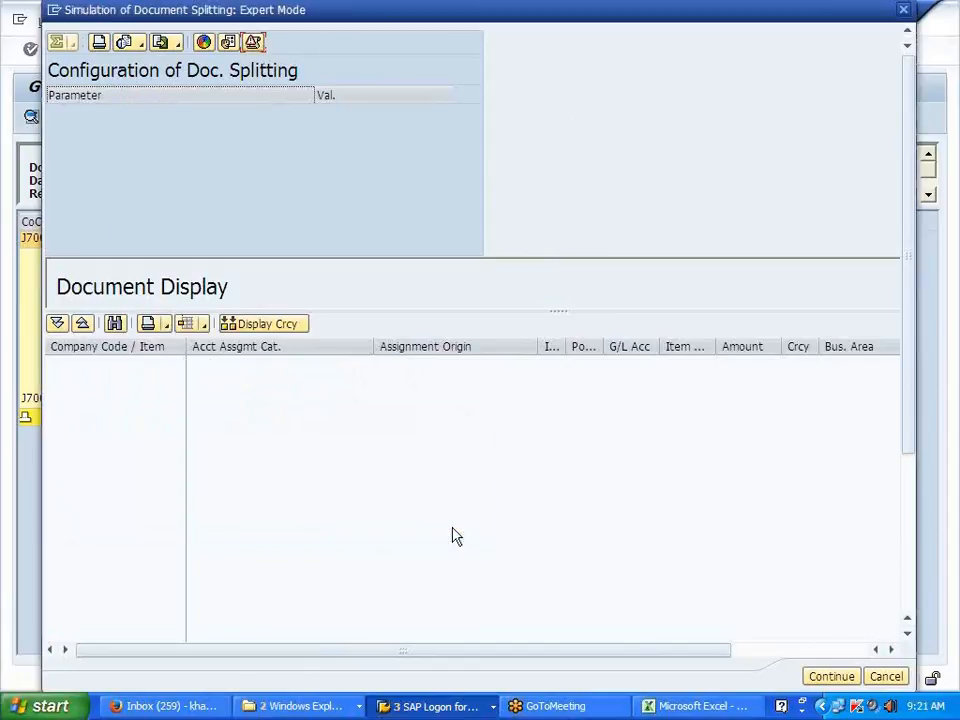
left_click(886, 676)
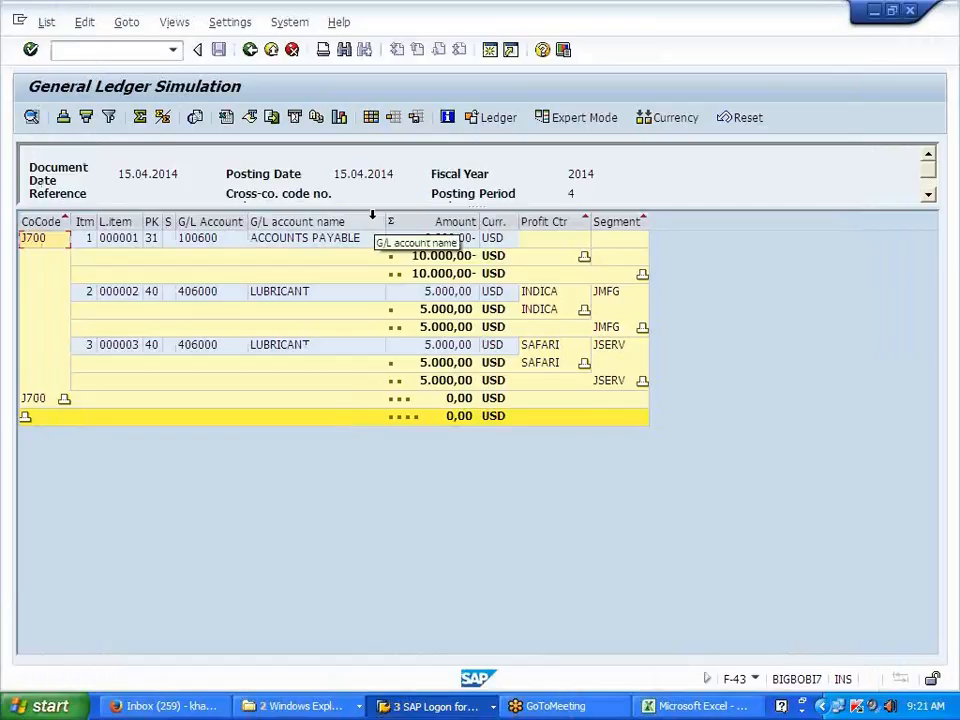
left_click_drag(375, 207, 399, 333)
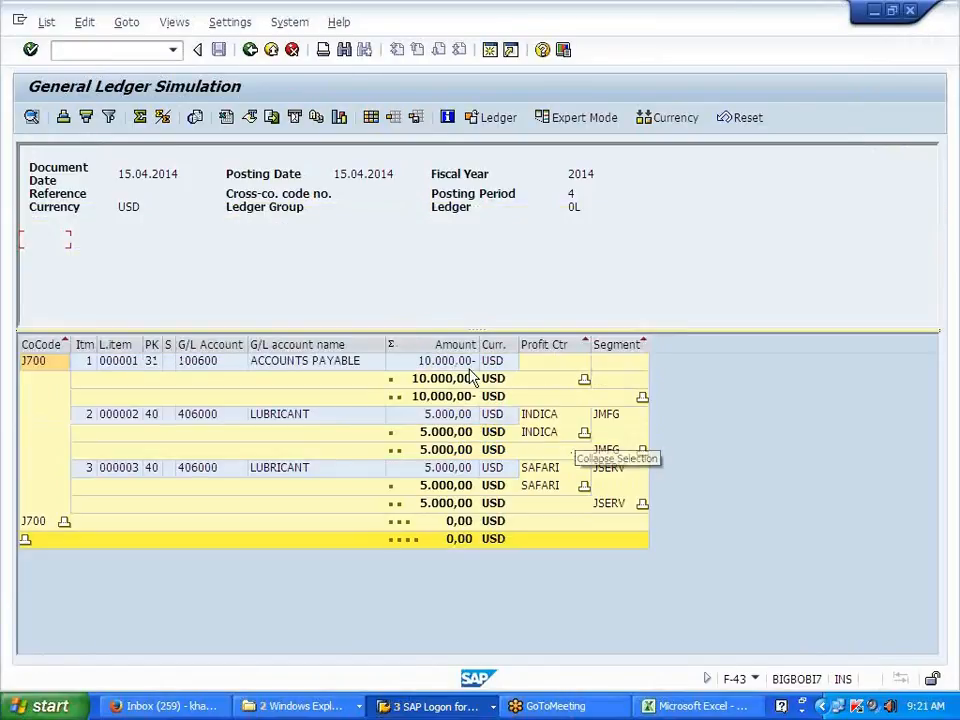
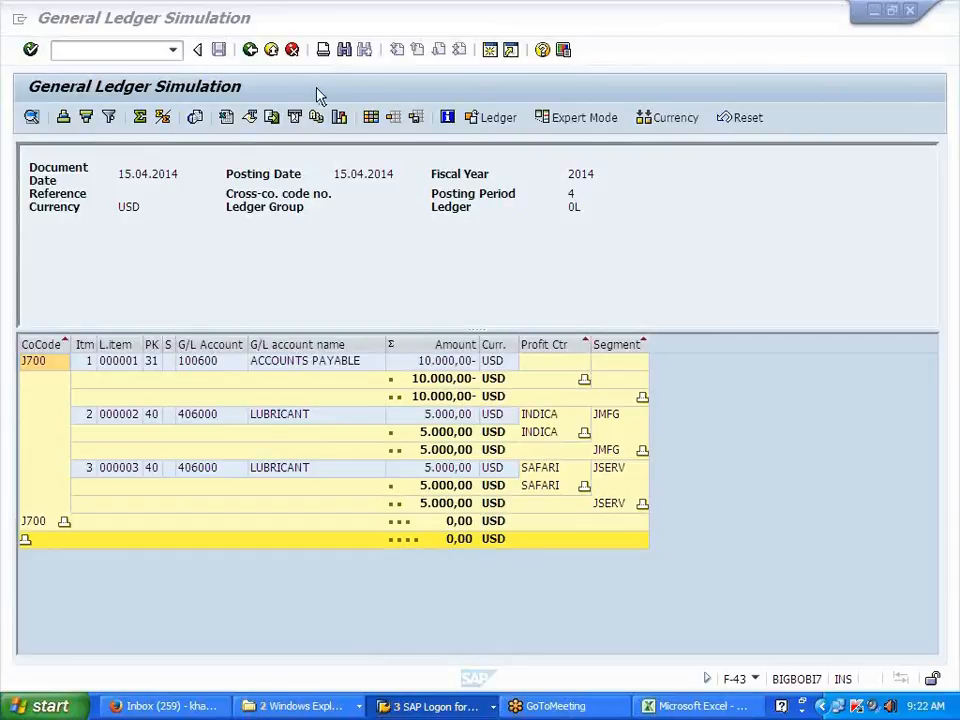
Step: Switch to the Display IMG session and open the Assign Document Splitting Method activity under Extended Document Splitting
left_click(430, 706)
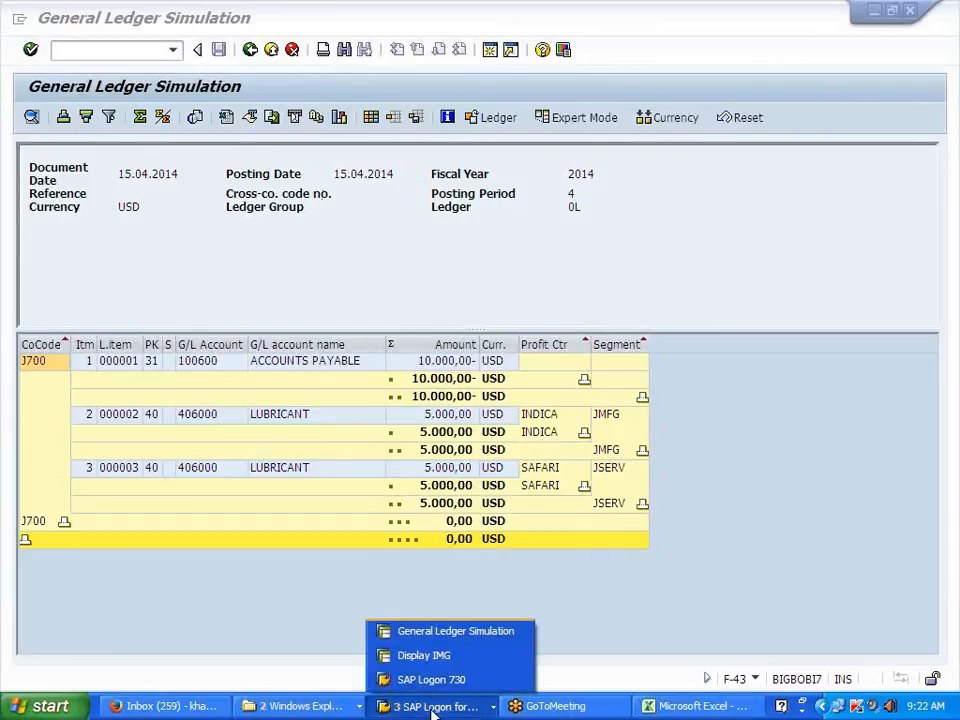
left_click(447, 662)
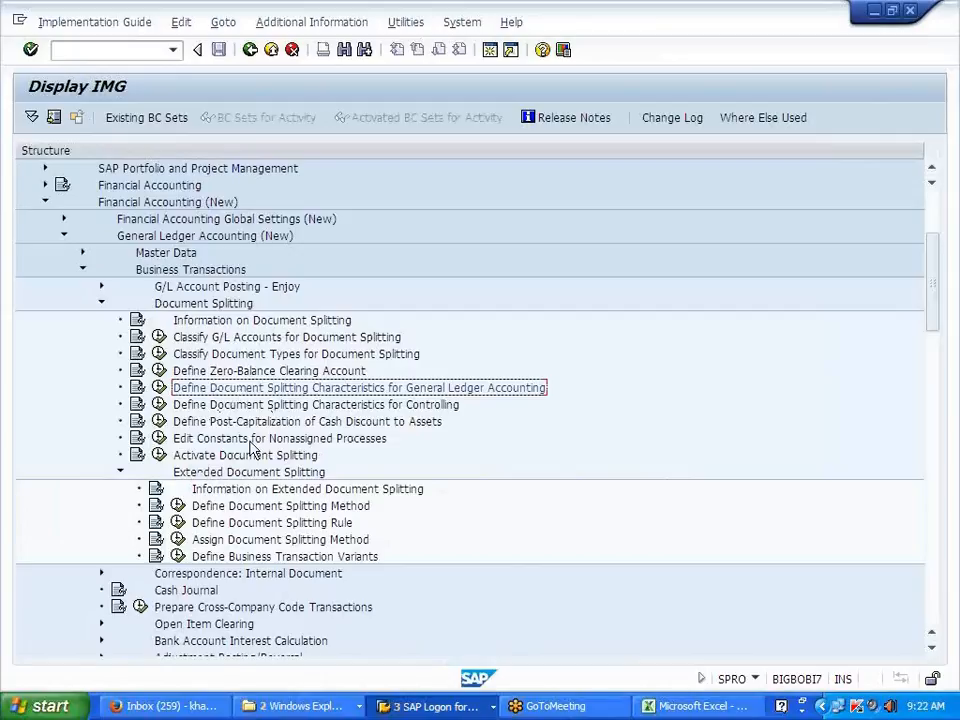
left_click(313, 524)
left_click(280, 540)
left_click(178, 539)
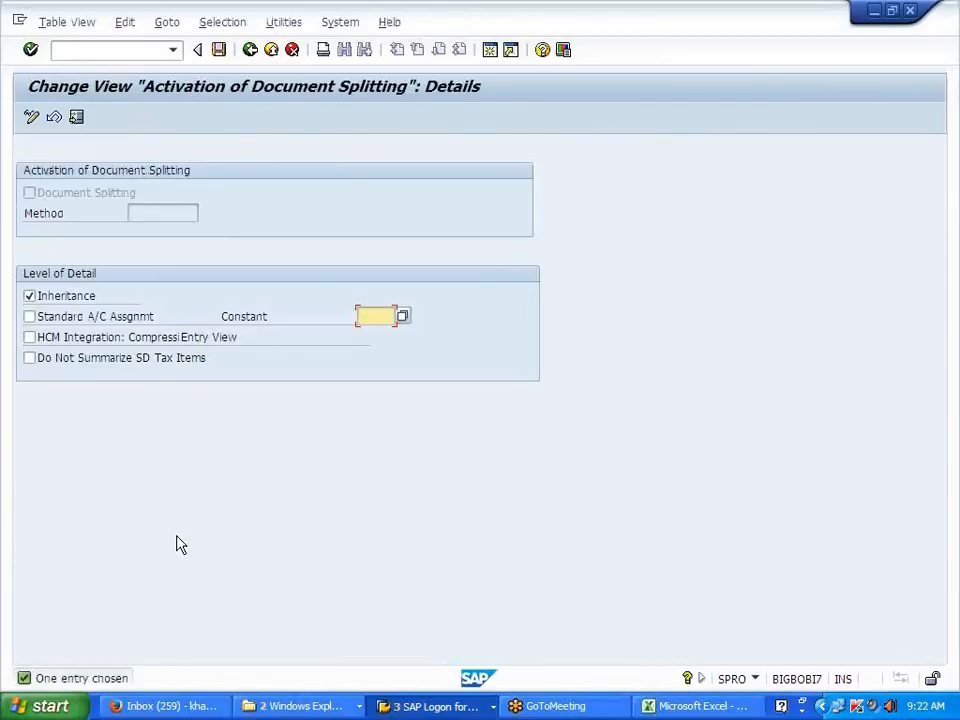
Step: Try to save the method assignment with Standard A/C Assgnmt selected and no constant, and discard the changes
left_click(116, 319)
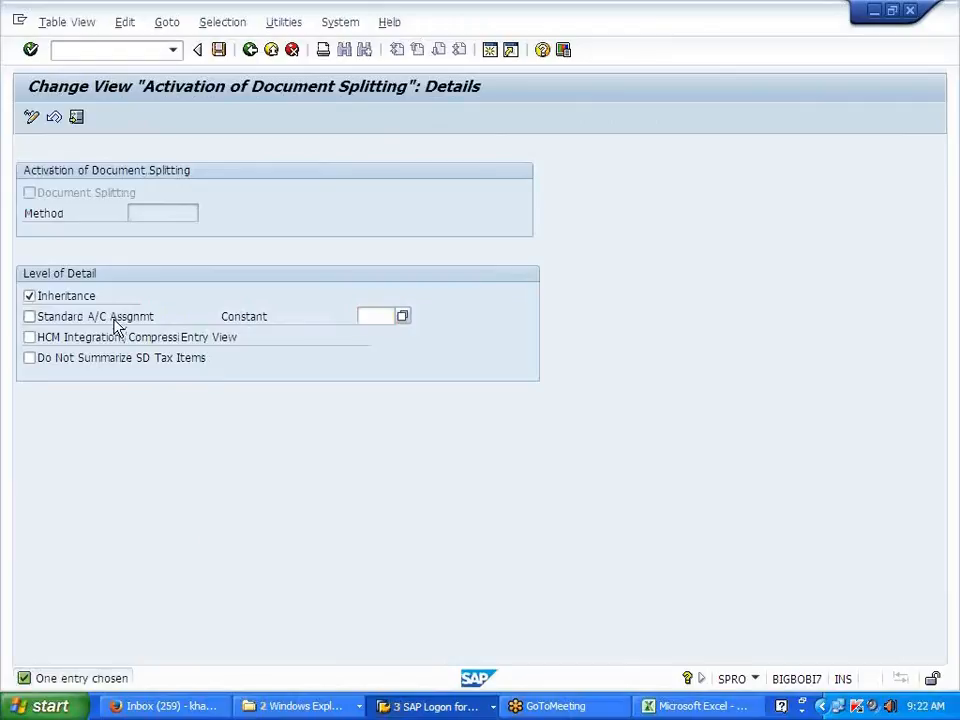
left_click(218, 51)
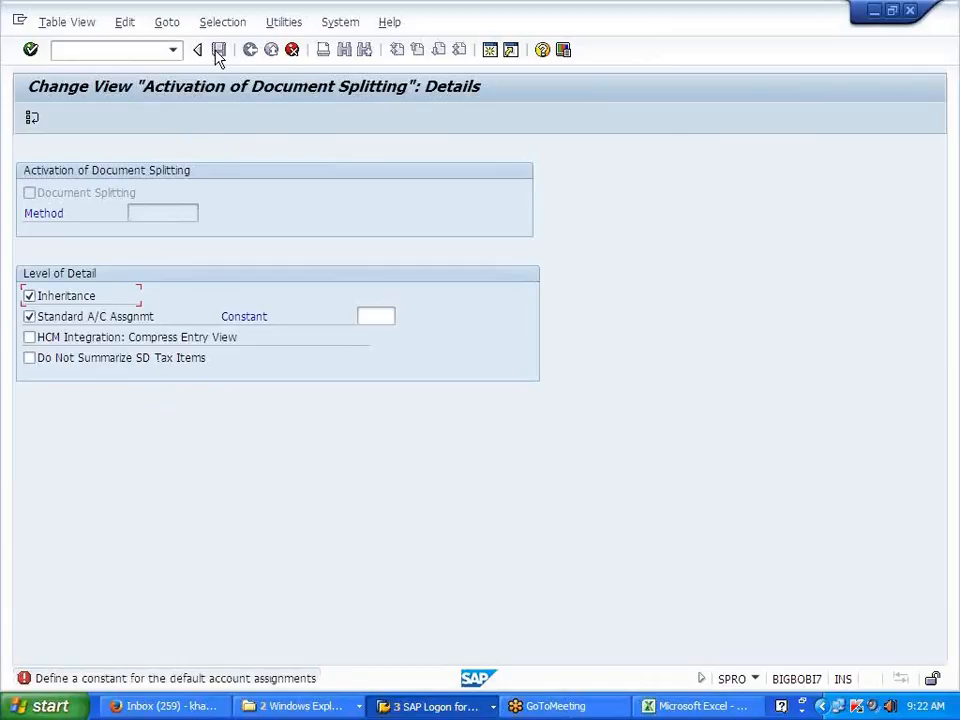
left_click(122, 318)
left_click(82, 200)
left_click(293, 50)
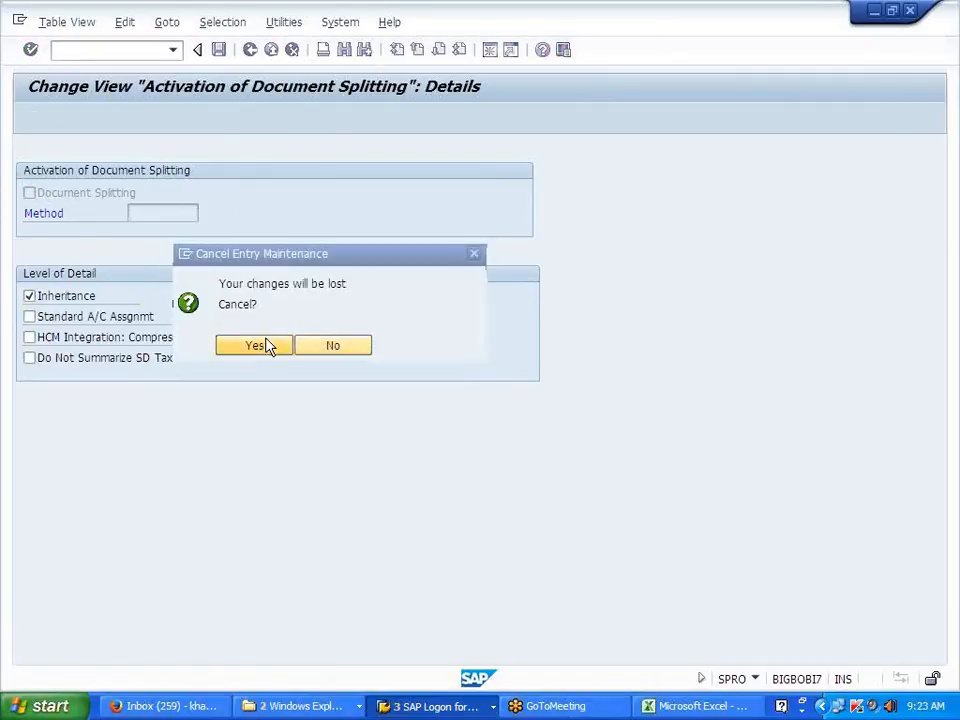
left_click(256, 345)
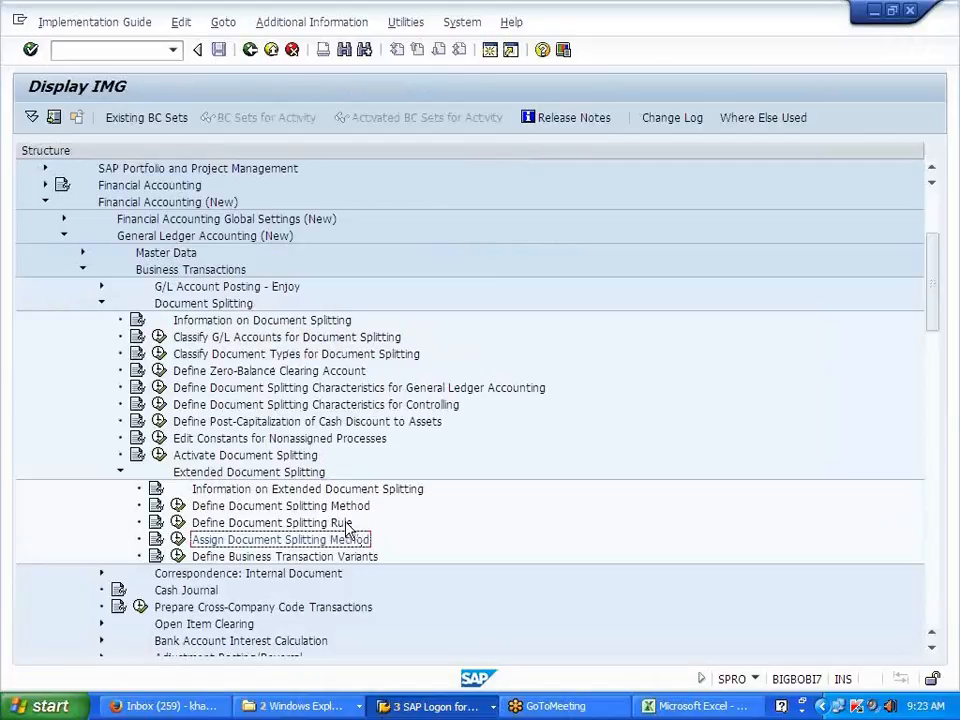
left_click(158, 455)
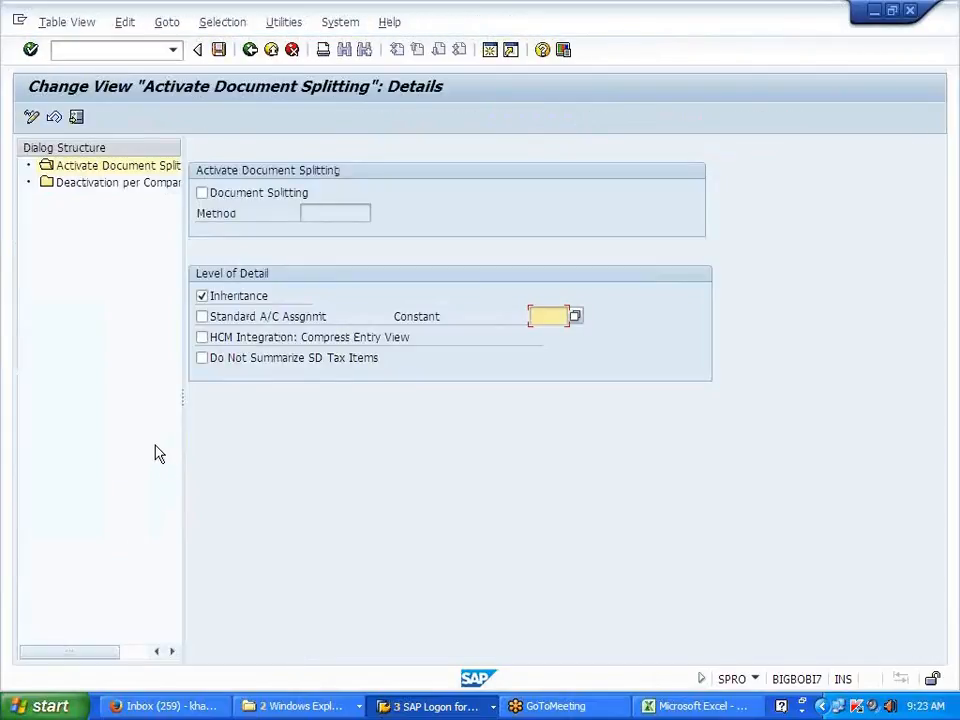
left_click(203, 195)
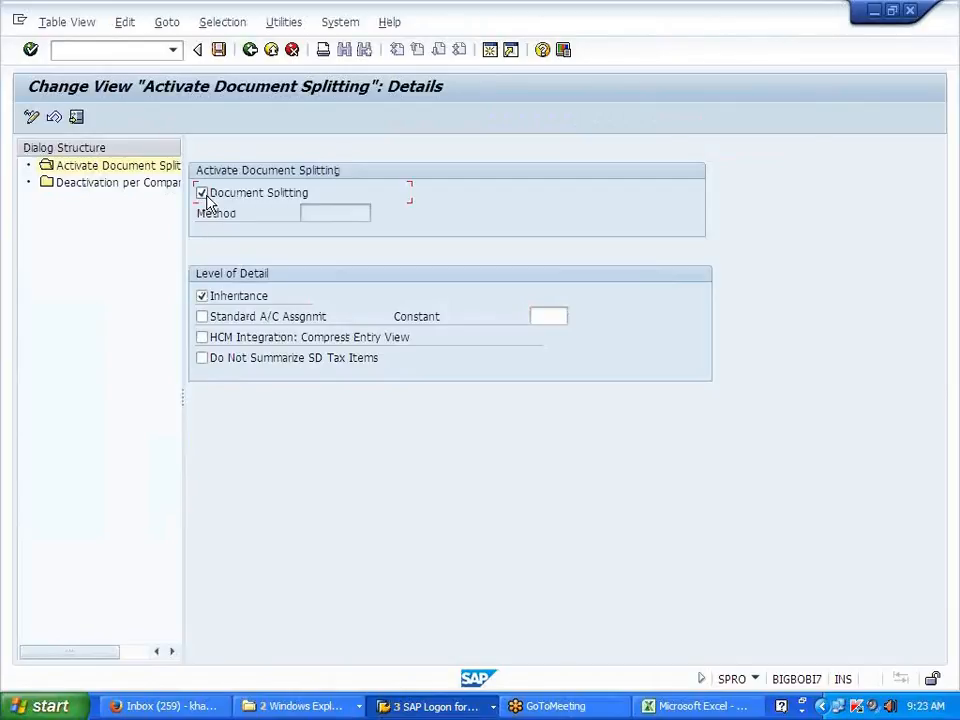
left_click(945, 58)
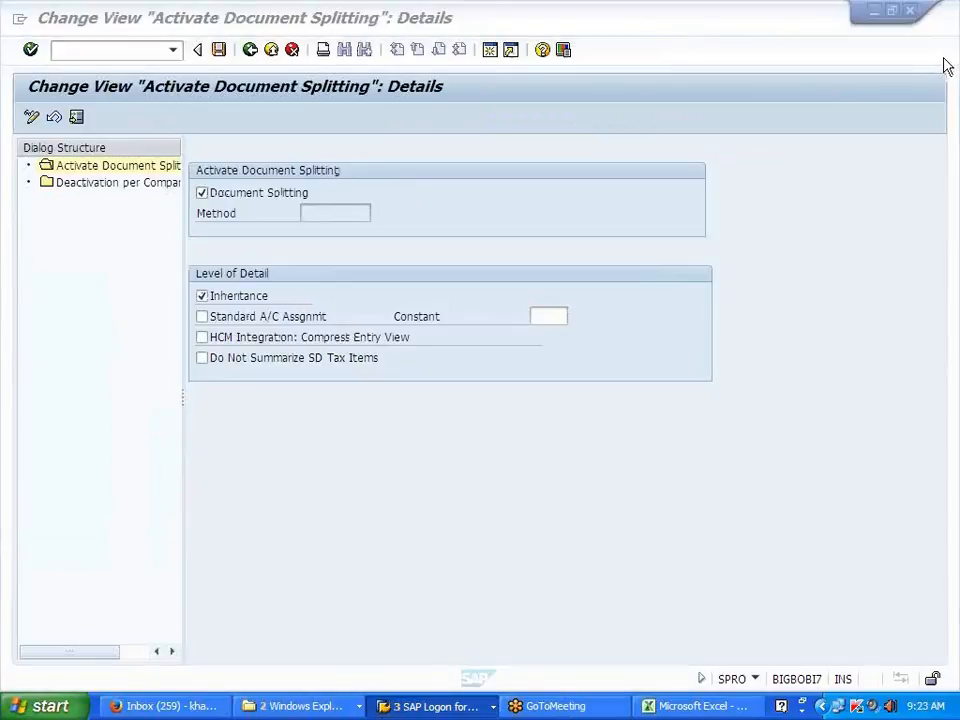
left_click(203, 193)
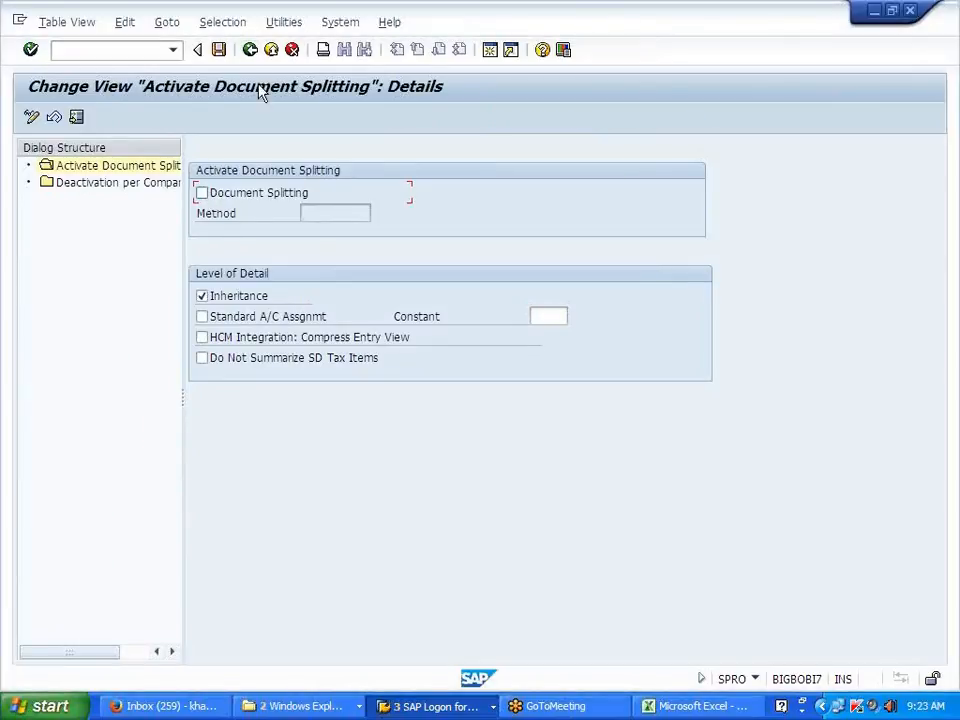
left_click(250, 50)
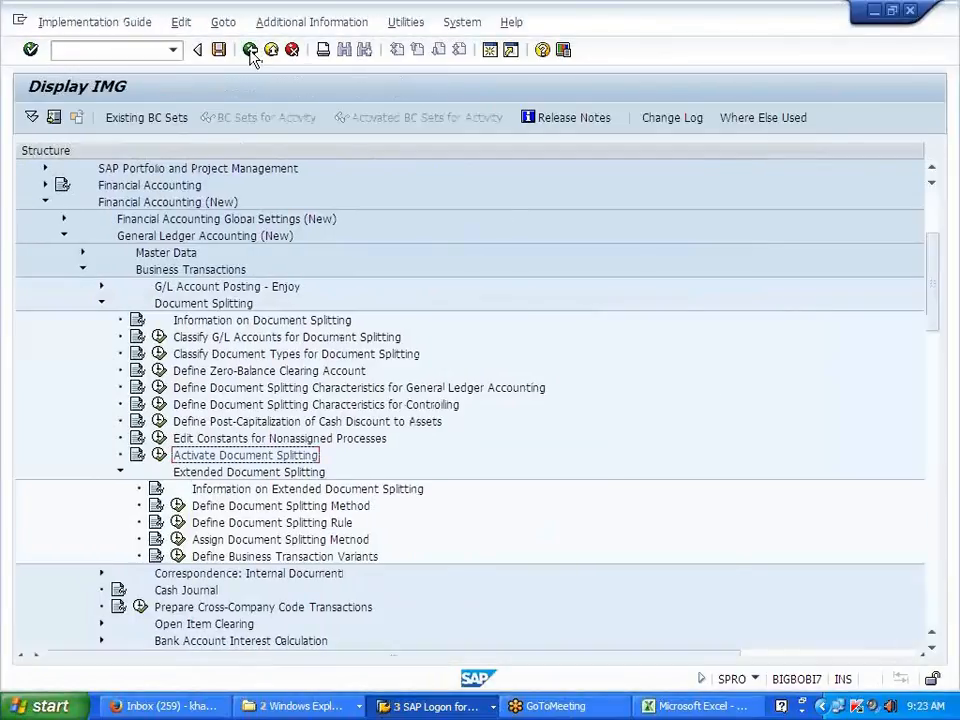
Step: Enable Document Splitting in Activate Document Splitting, position the Deactivation per Company Code list on J700, and save
left_click(157, 455)
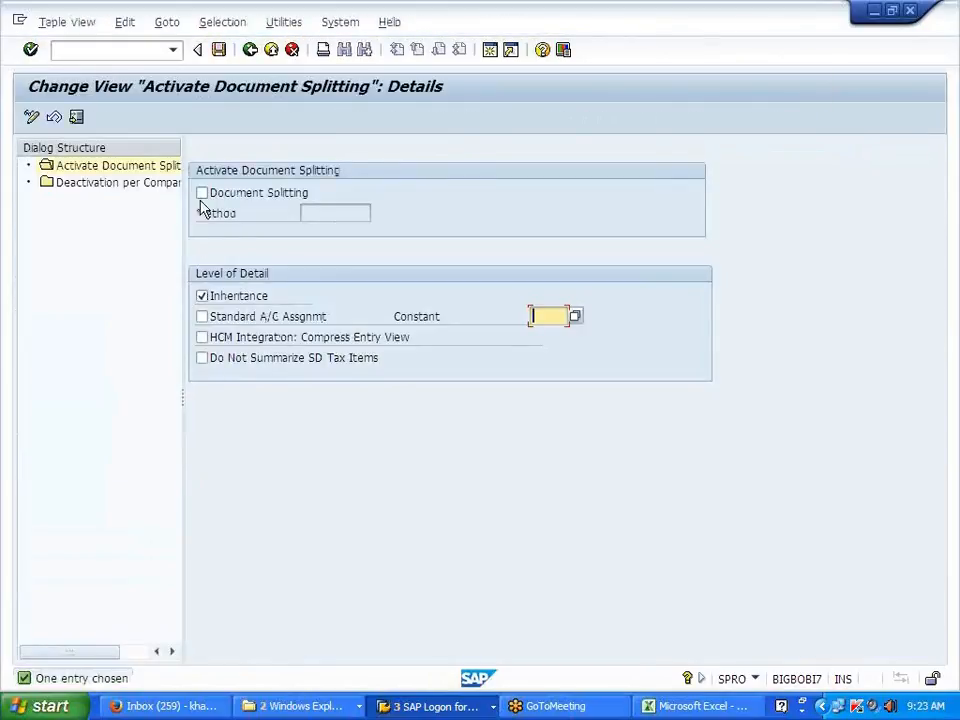
left_click(201, 194)
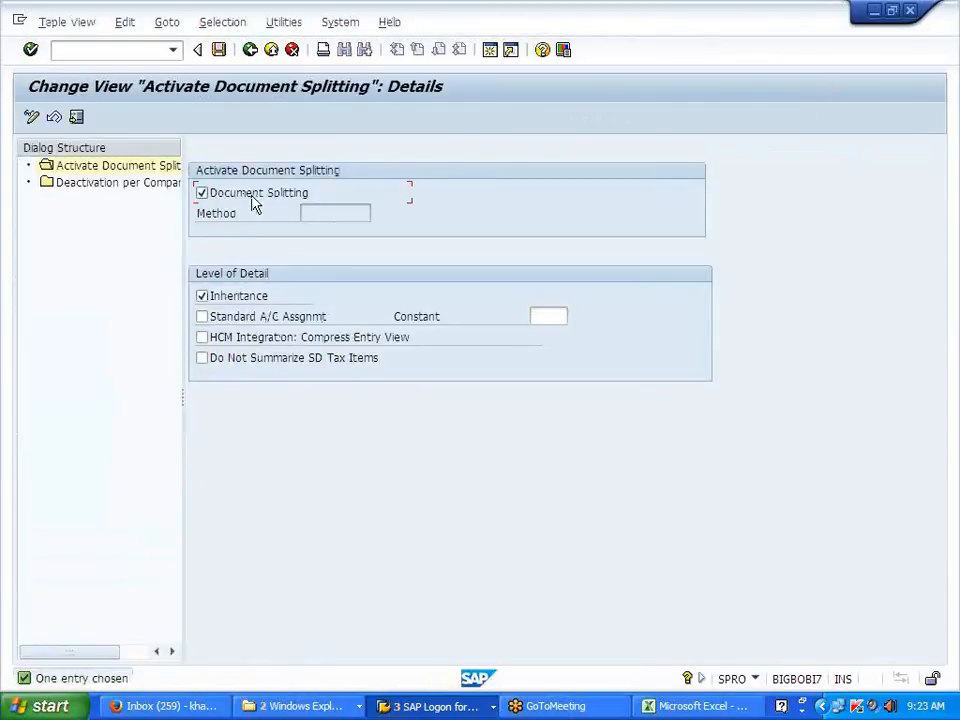
double_click(157, 190)
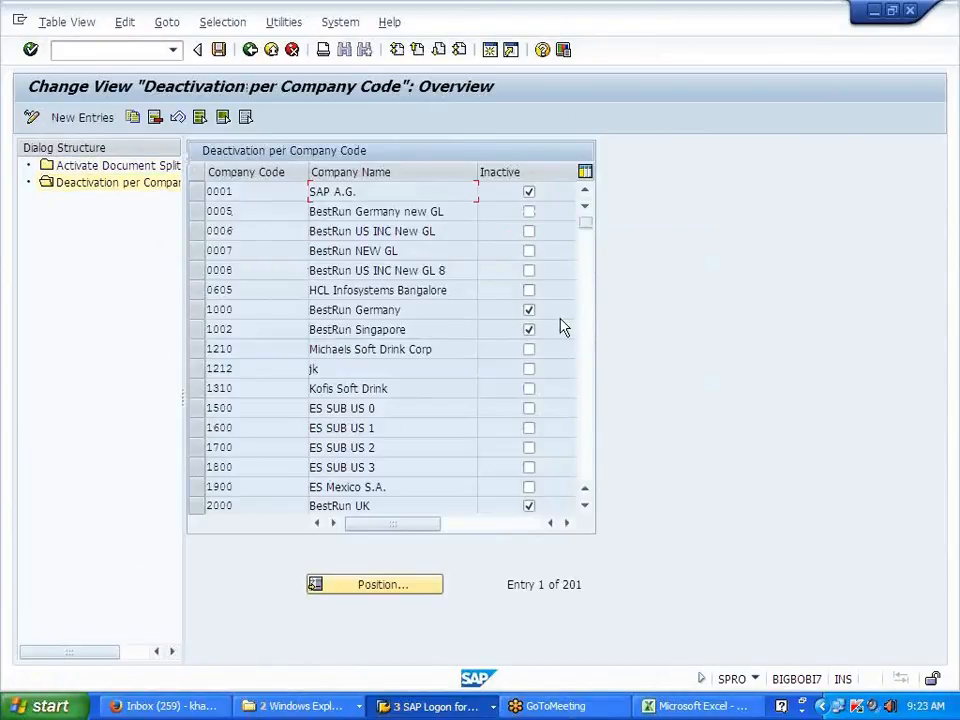
left_click(393, 590)
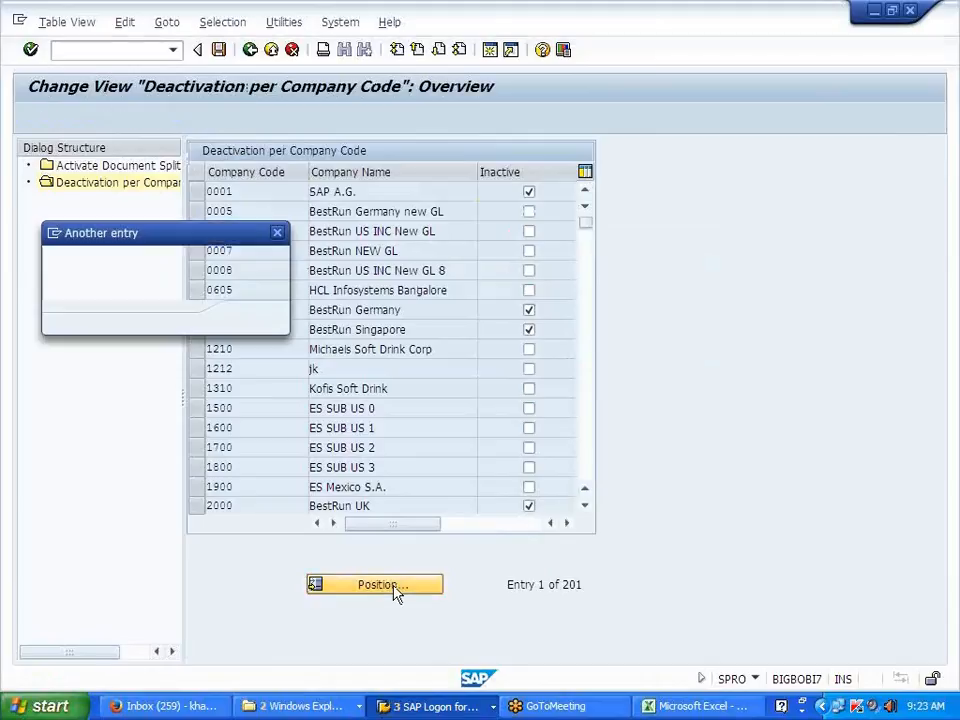
left_click(198, 281)
left_click(253, 318)
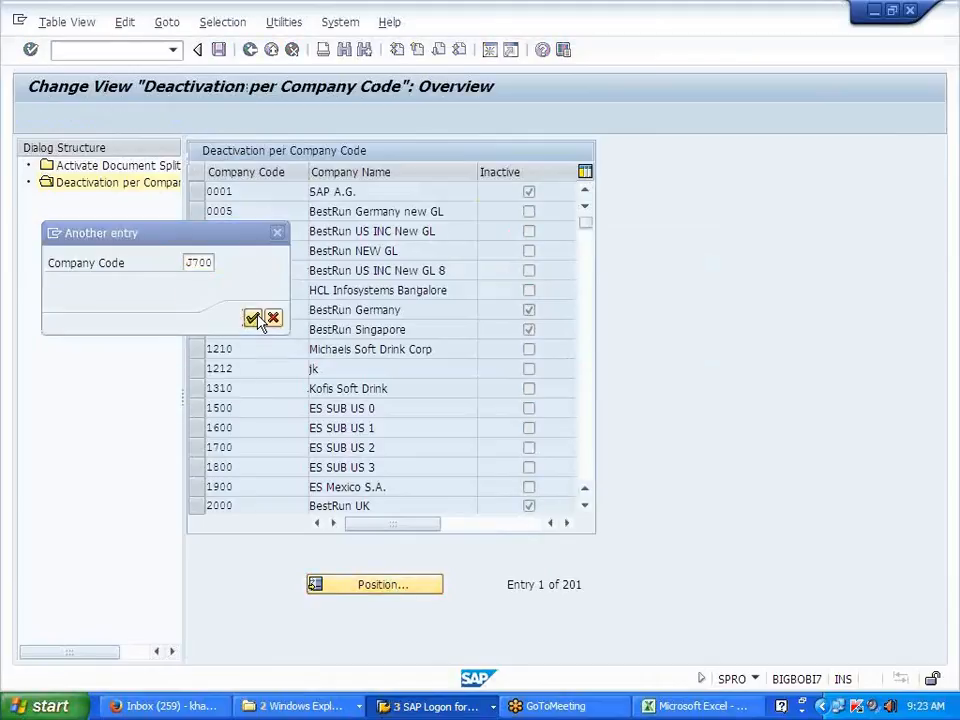
left_click(219, 49)
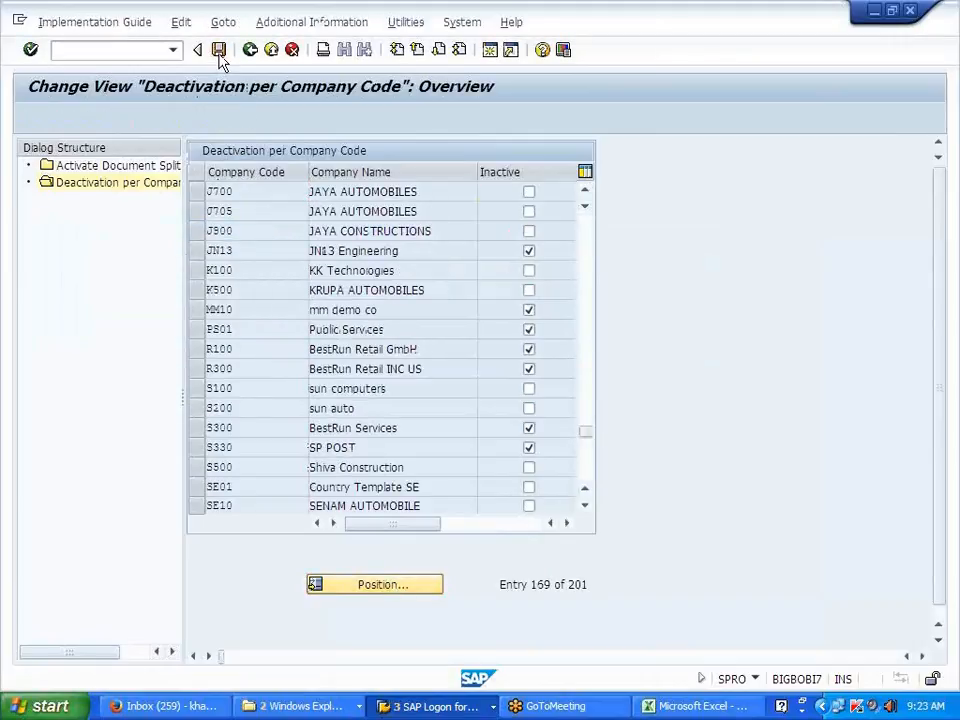
left_click(274, 315)
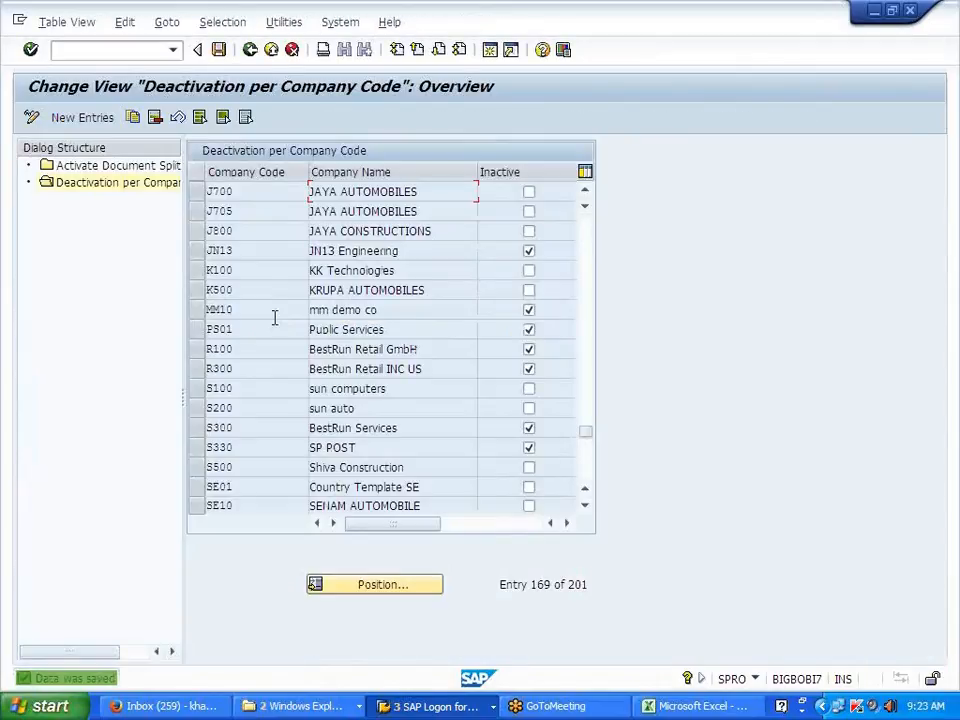
Step: Check the splitting method shown in Activate Document Splitting and in Assign Document Splitting Method
double_click(120, 166)
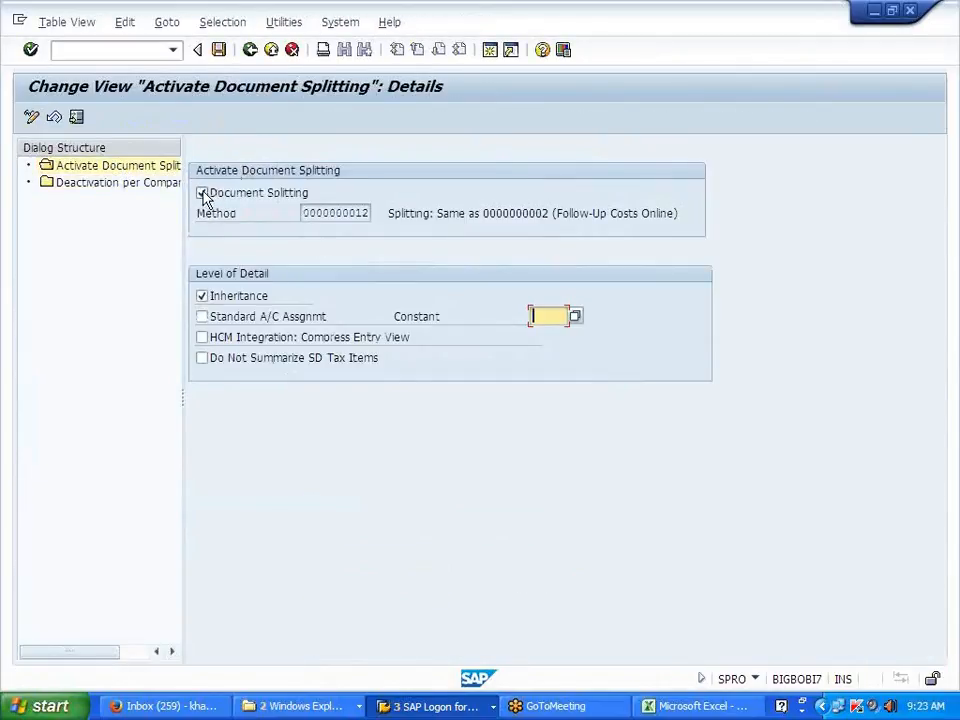
left_click_drag(305, 212, 377, 212)
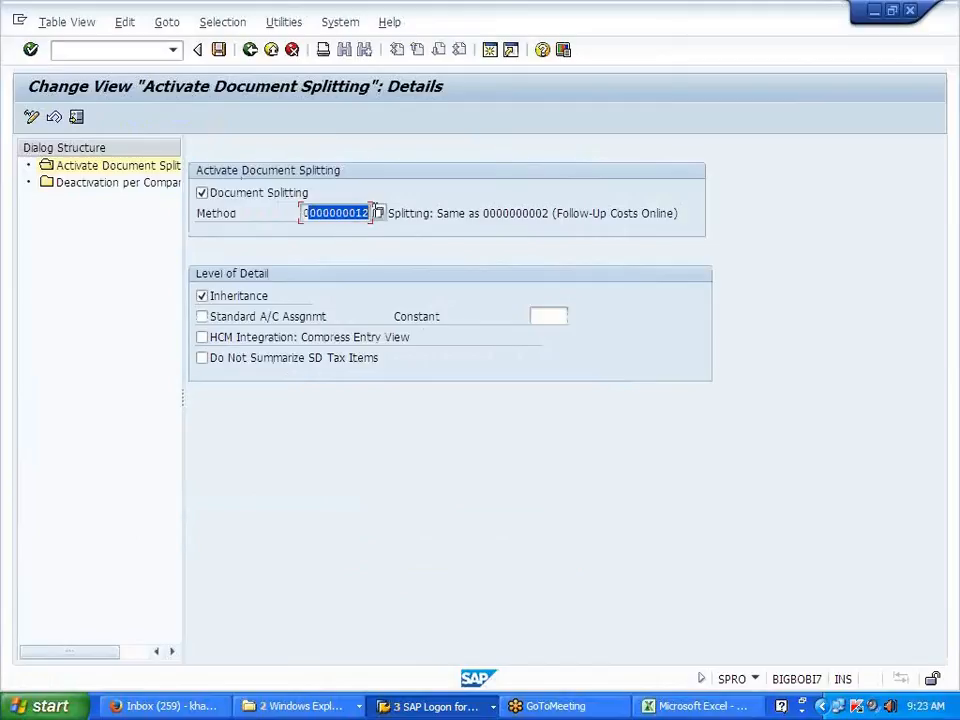
left_click(250, 52)
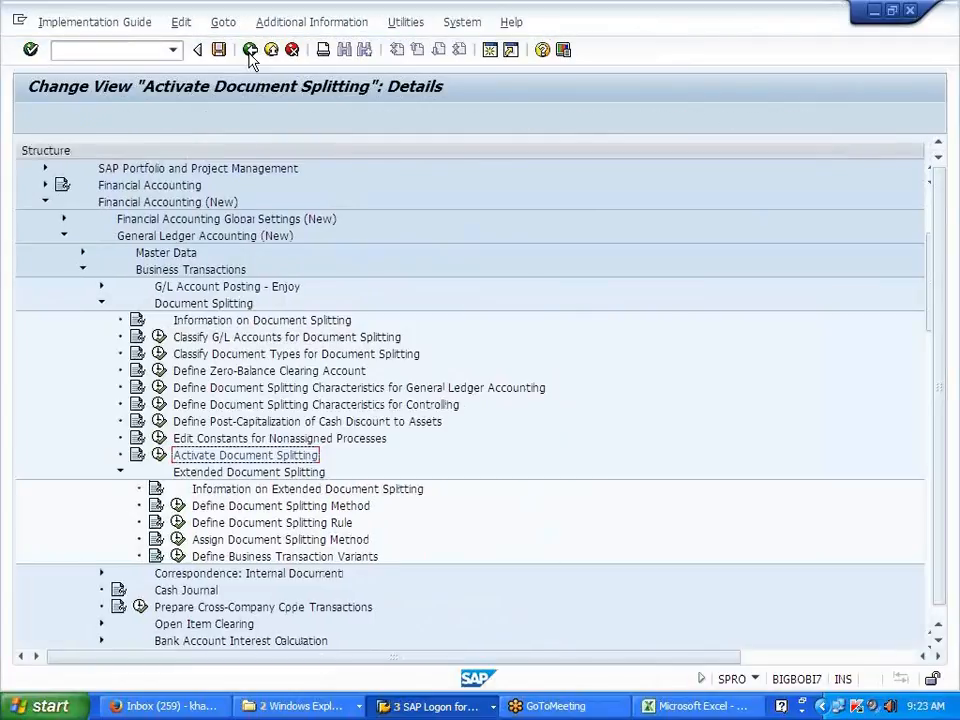
left_click(280, 540)
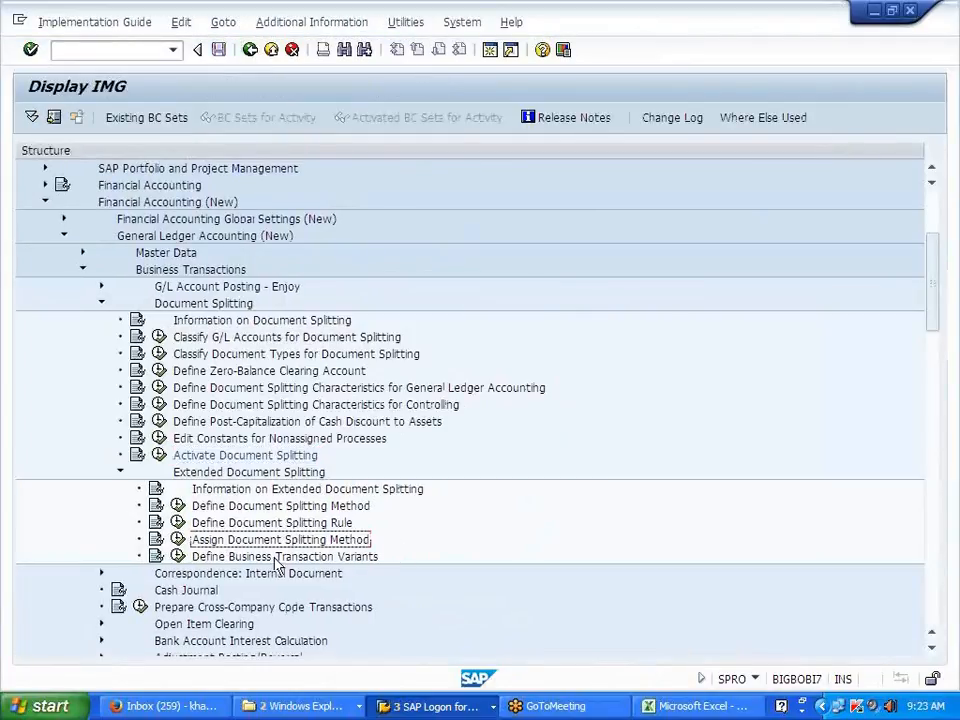
left_click(179, 541)
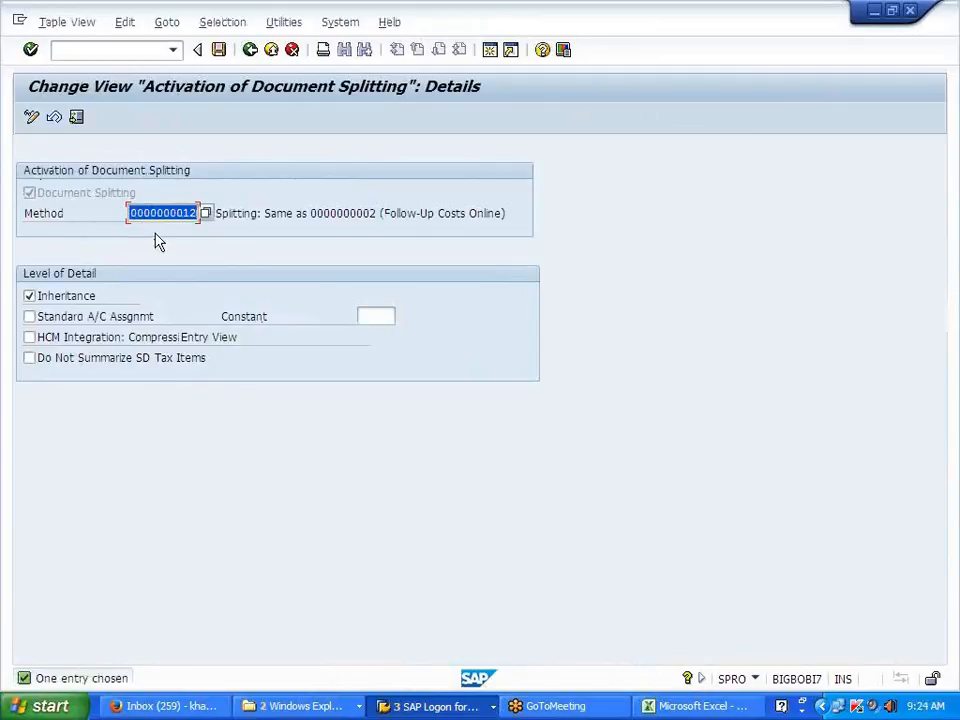
left_click(251, 50)
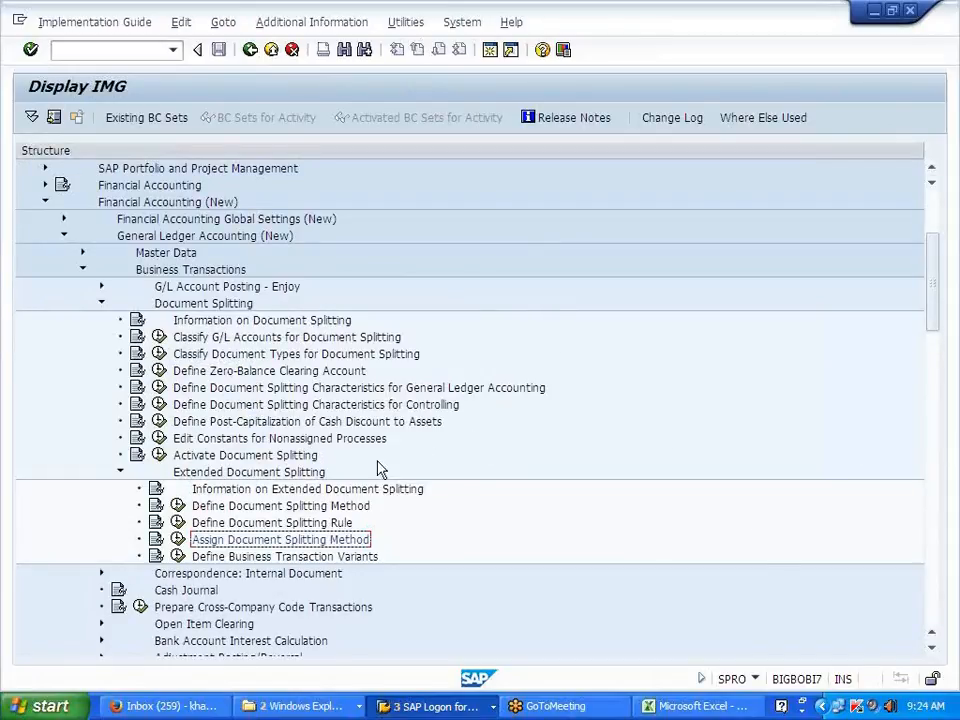
Step: Disable Document Splitting in Activate Document Splitting, save it, and check the settings in Assign Document Splitting Method
left_click(159, 455)
left_click(202, 192)
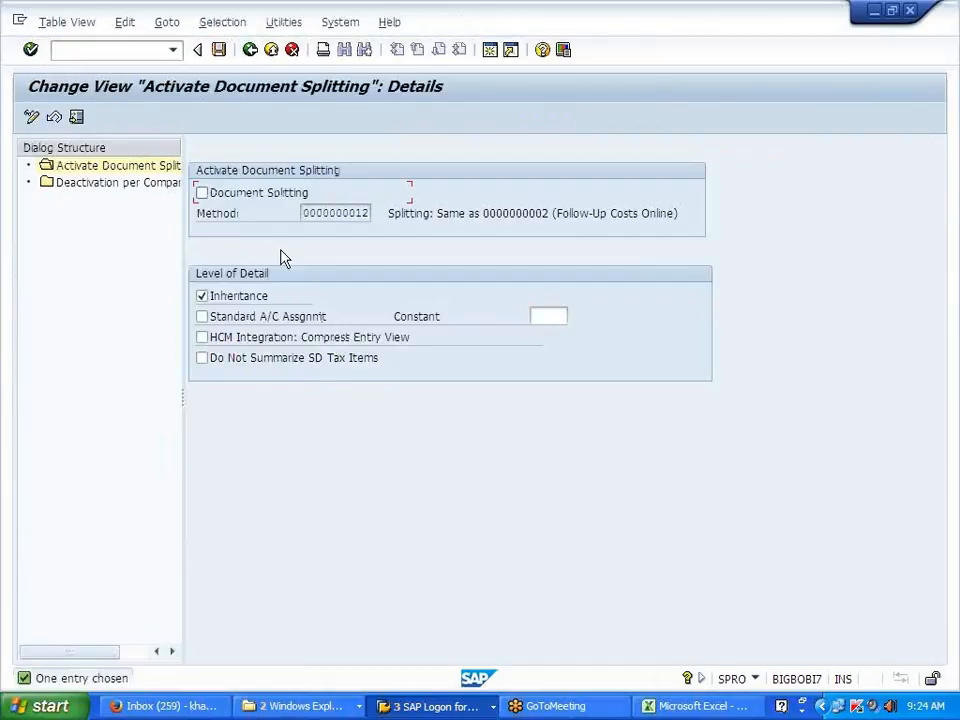
left_click(218, 49)
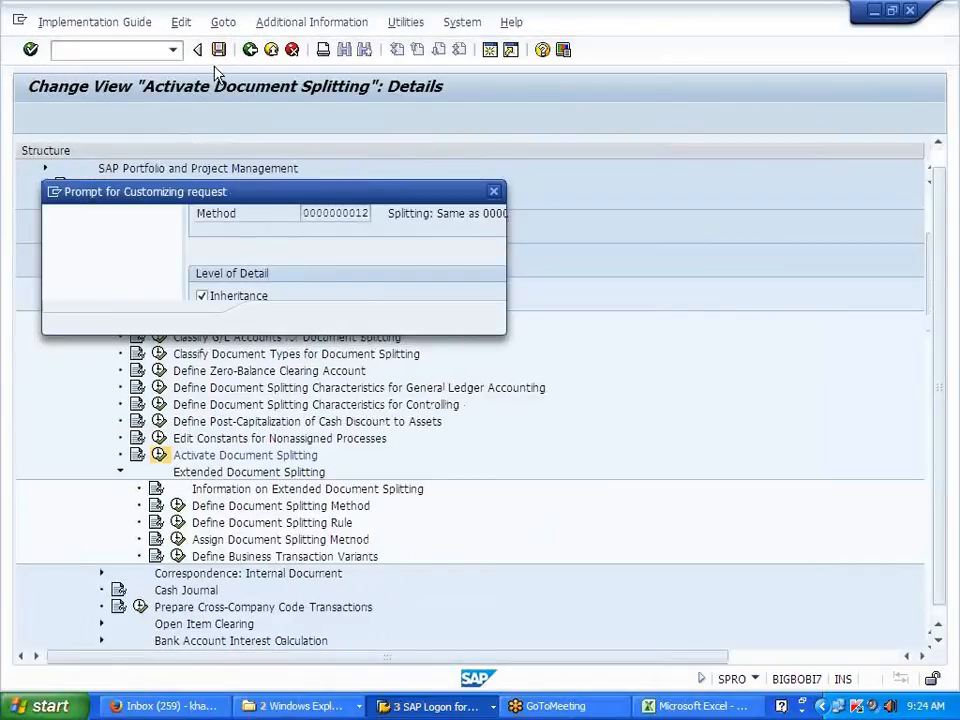
left_click(277, 317)
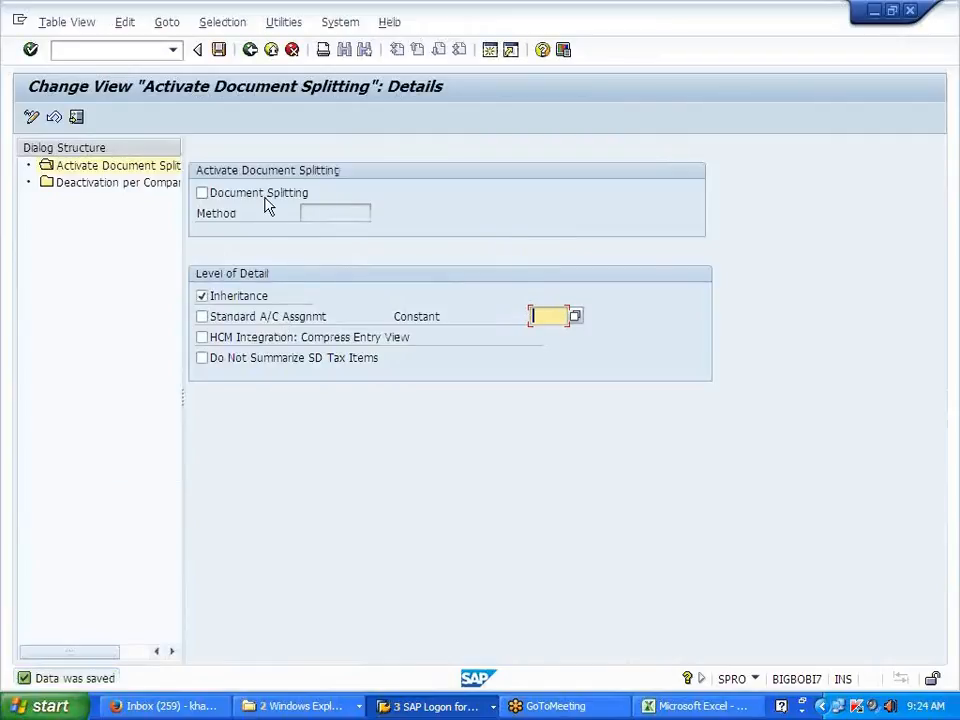
left_click(250, 49)
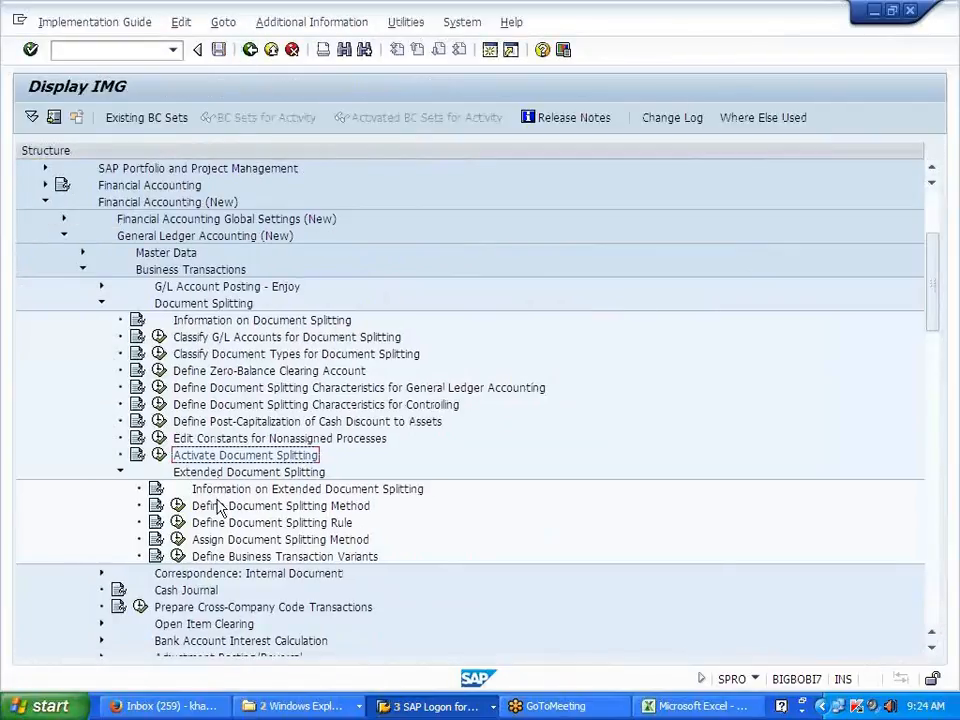
left_click(178, 539)
left_click(33, 197)
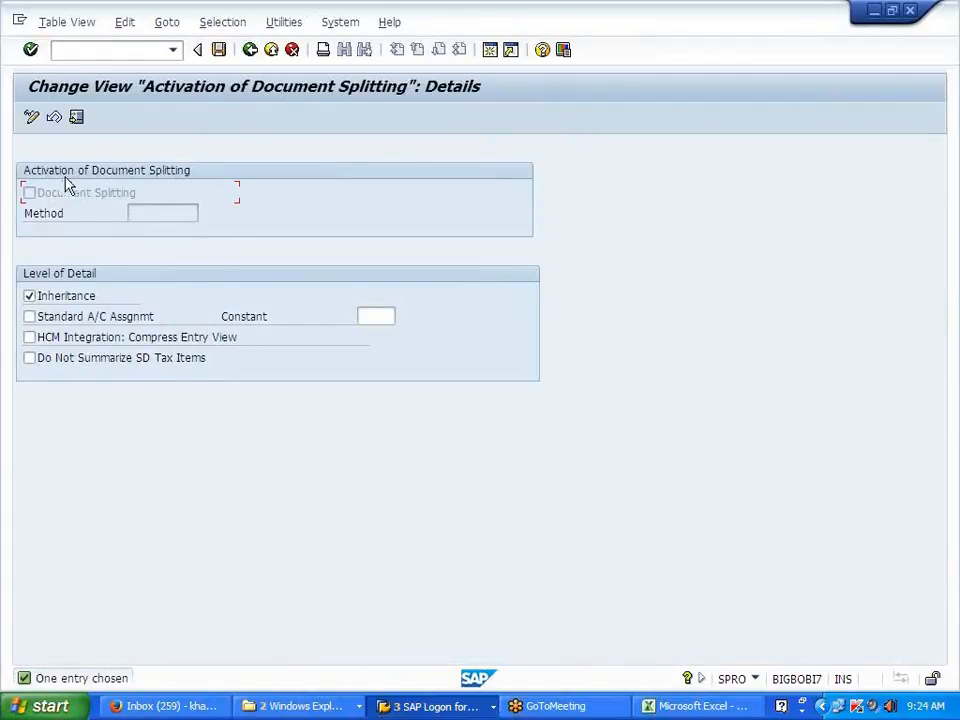
left_click(250, 50)
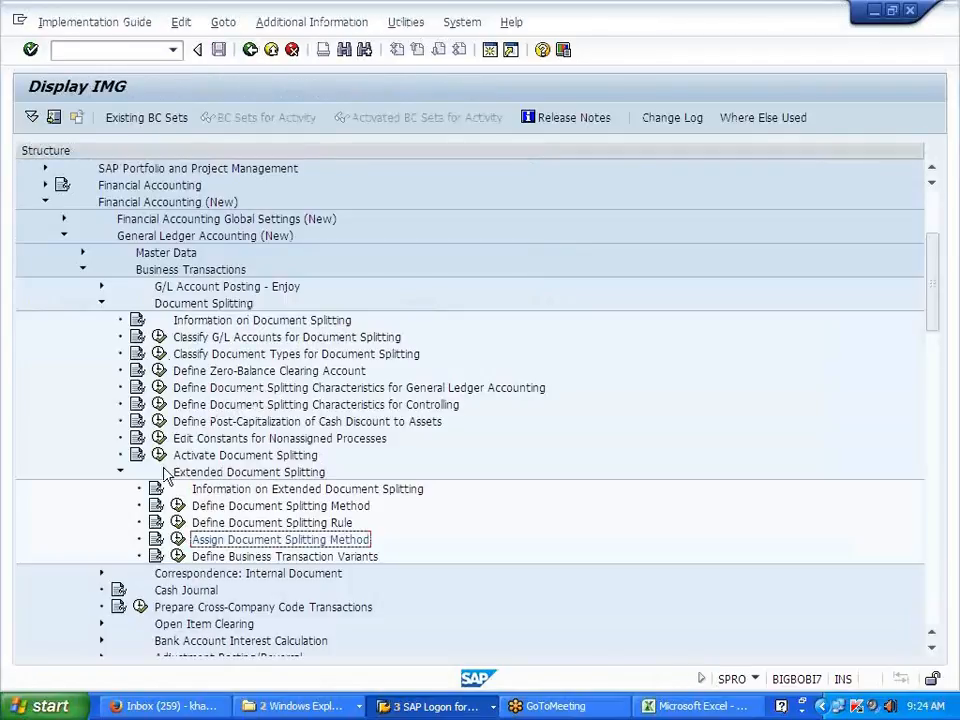
Step: Enable Document Splitting again in Activate Document Splitting, save it, and recheck the method in Assign Document Splitting Method
left_click(160, 456)
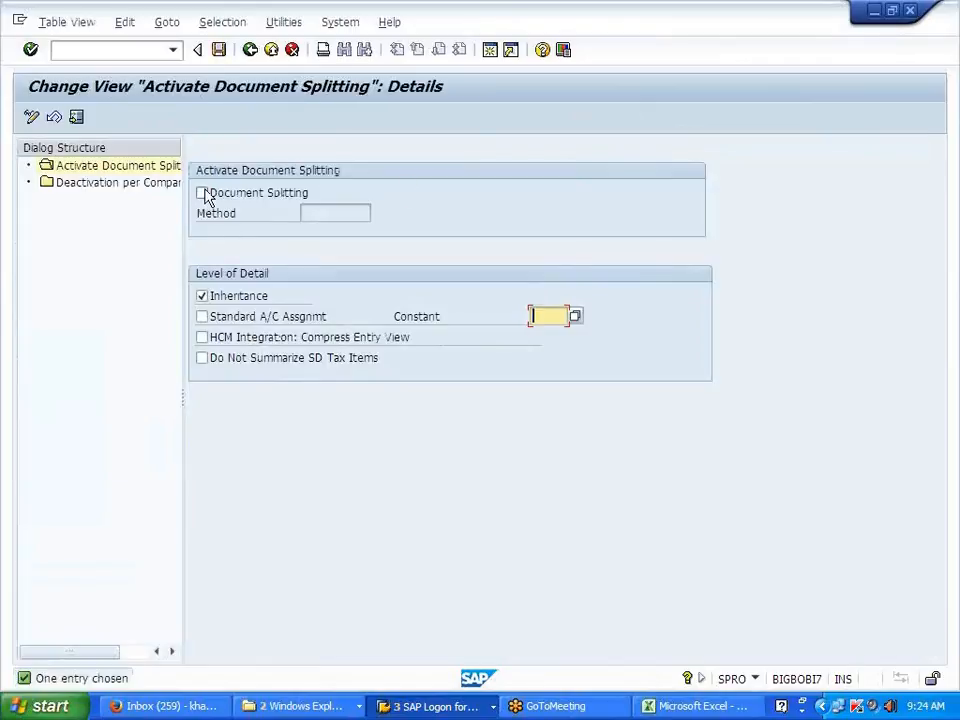
left_click(203, 193)
left_click(219, 49)
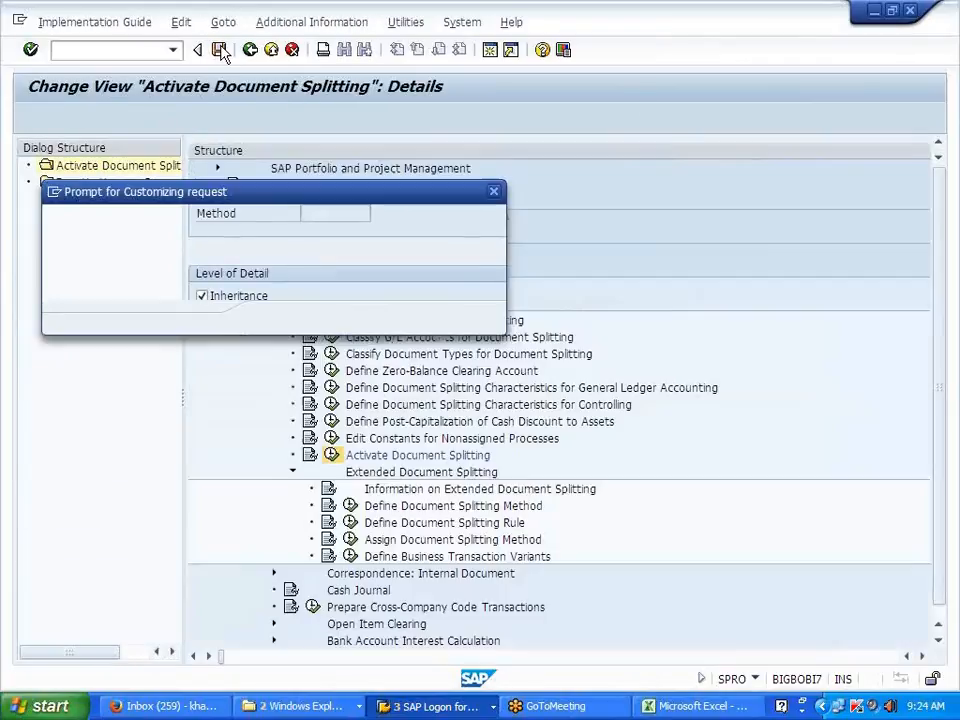
left_click(278, 318)
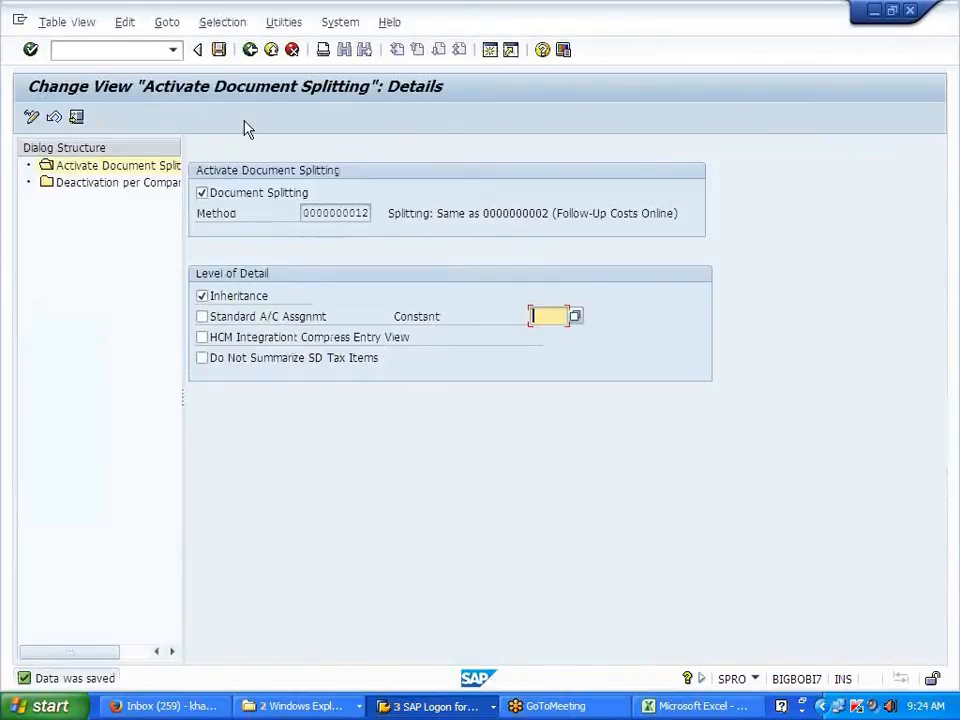
left_click(250, 50)
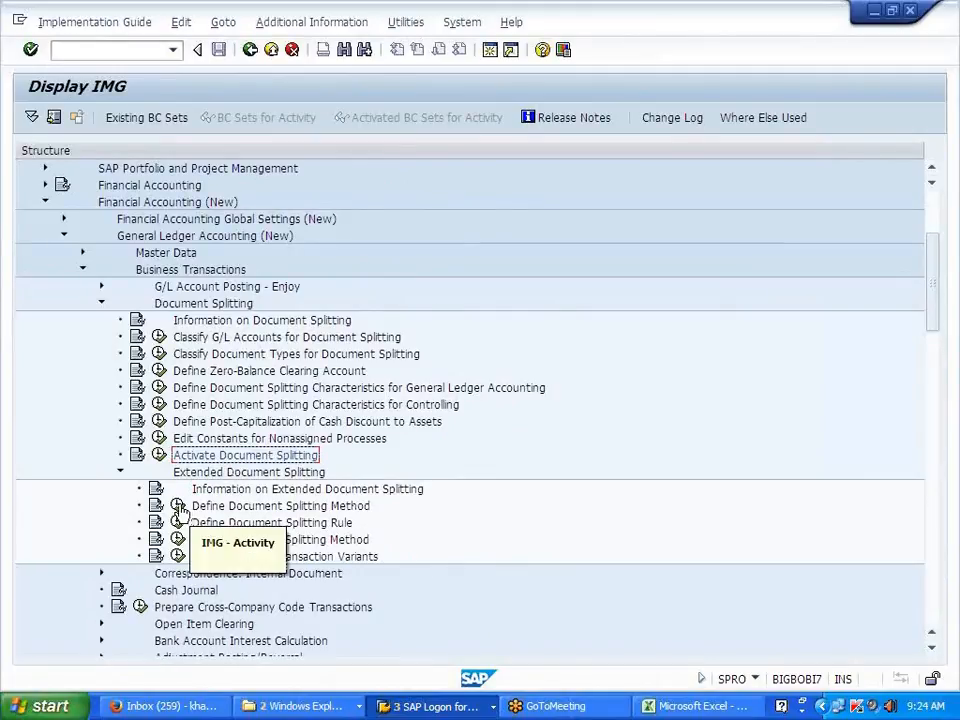
left_click(177, 540)
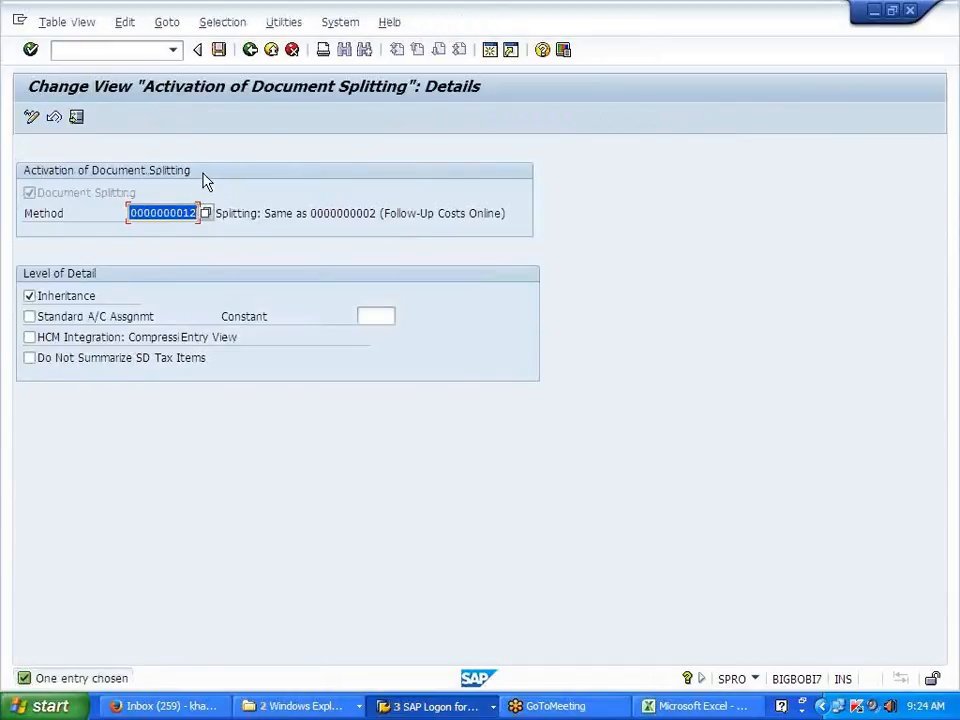
left_click(250, 50)
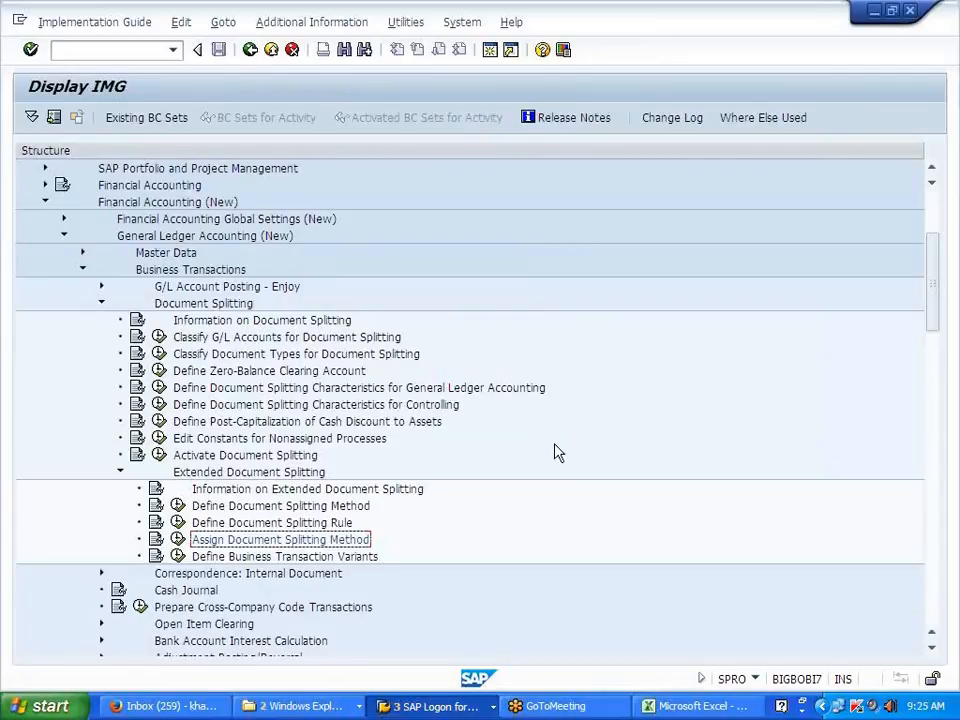
left_click(208, 338)
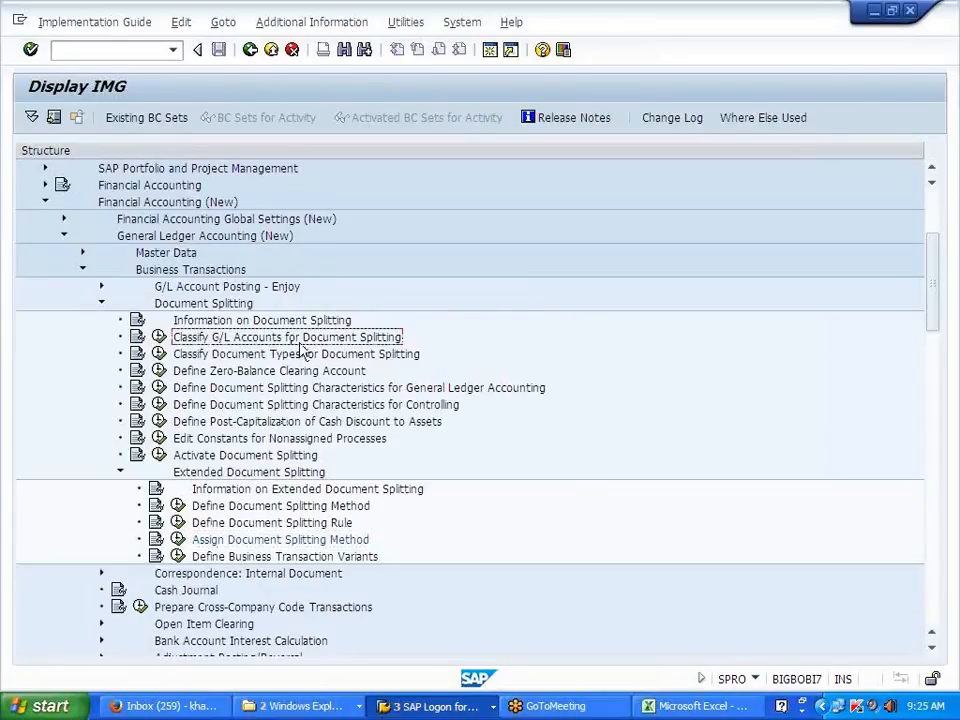
Step: Check Classify G/L Accounts for Document Splitting for chart of accounts J700 and return to the implementation guide
left_click(158, 337)
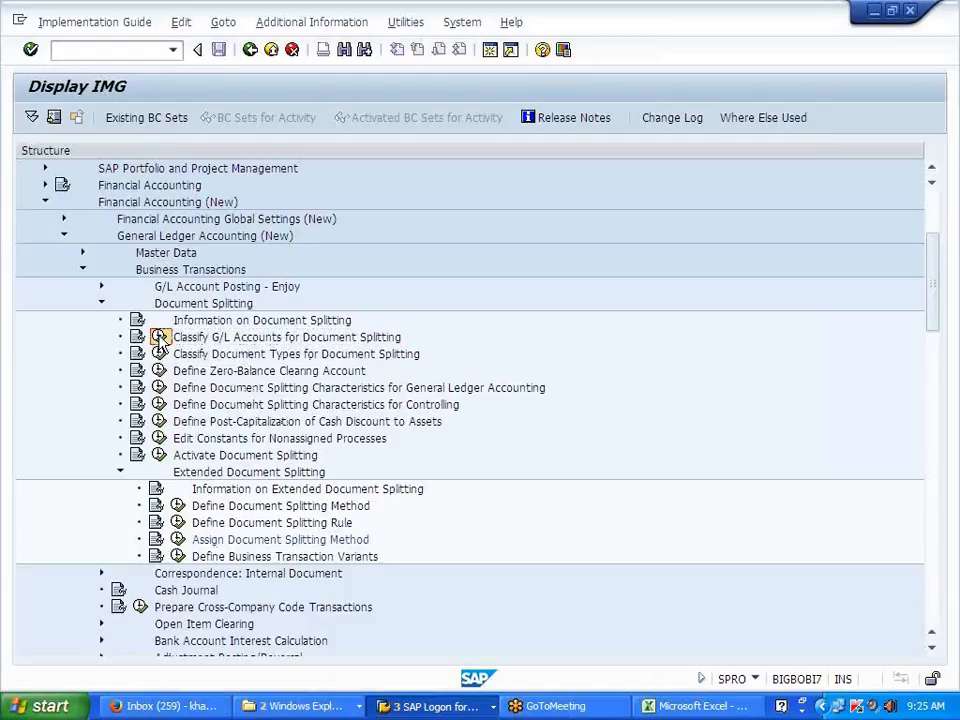
left_click(156, 318)
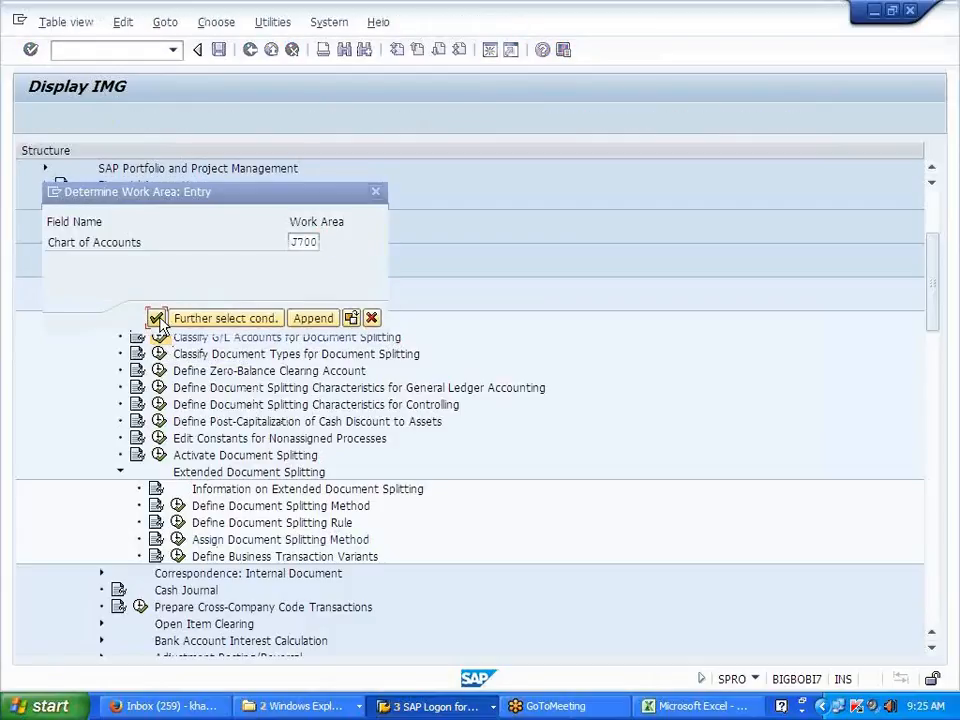
left_click(250, 49)
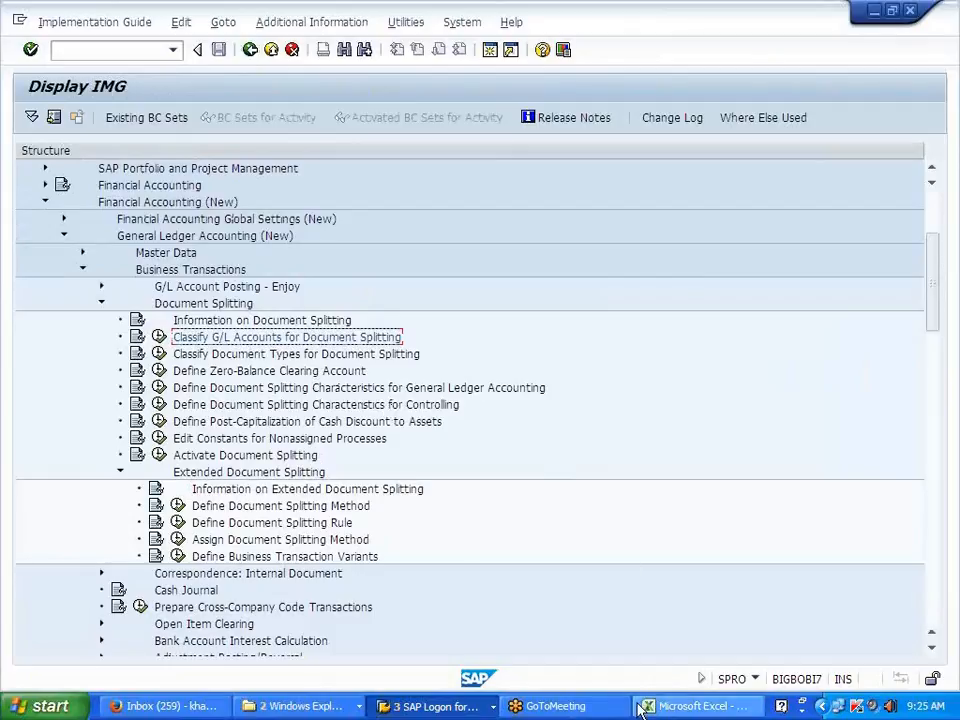
Step: Start a new F-43 vendor invoice in the General Ledger Simulation session, with document date 15.04.2014 and the vendor's account in the first line item
left_click(457, 708)
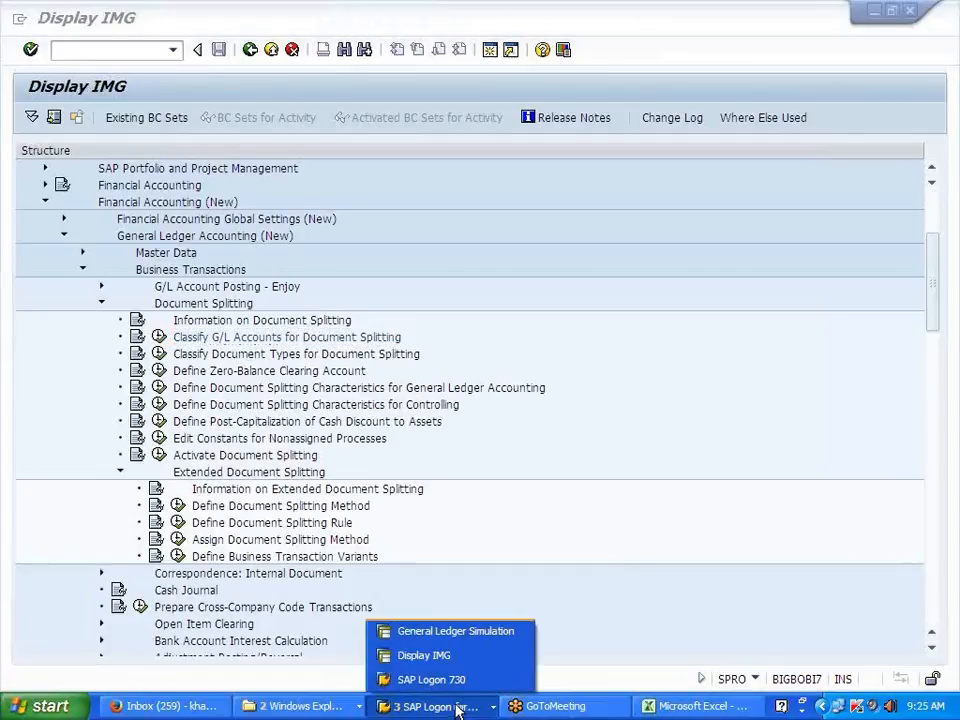
left_click(465, 633)
left_click(144, 52)
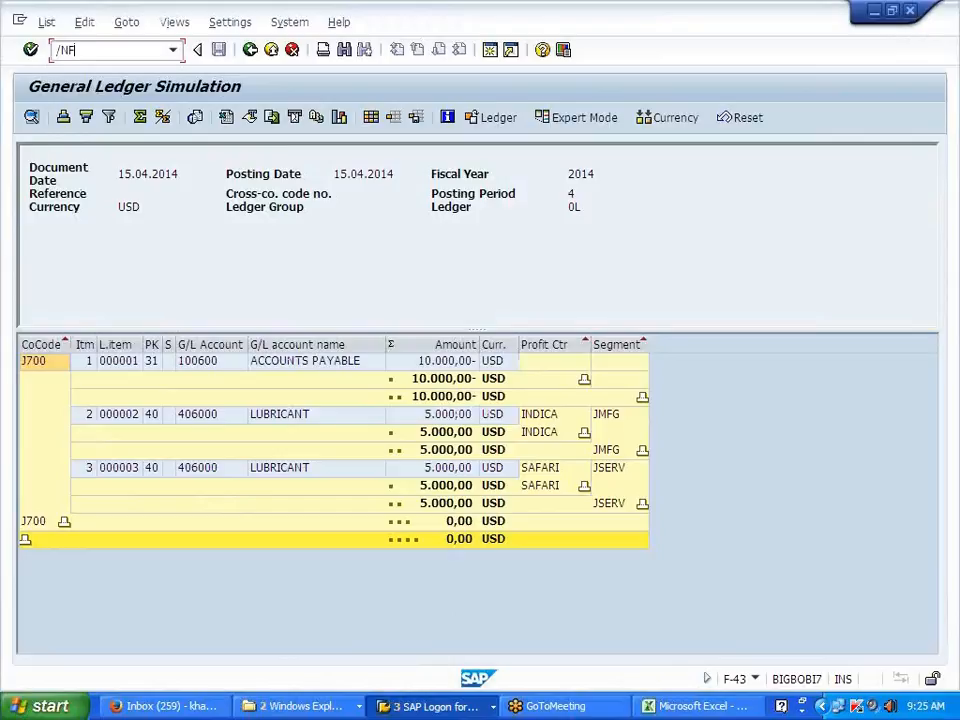
key("Return")
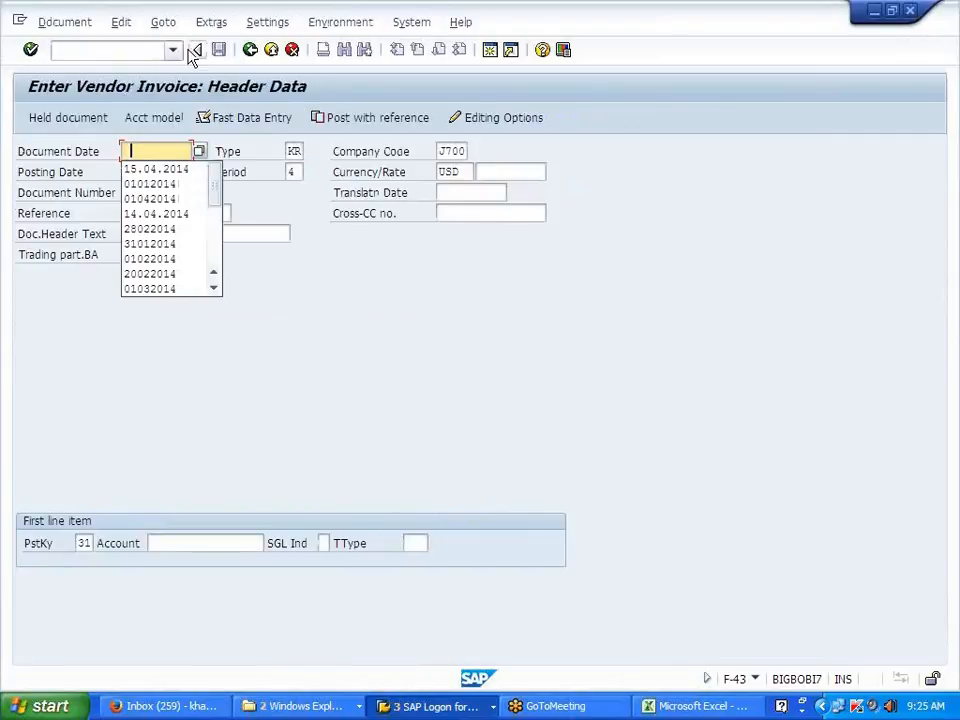
left_click(155, 169)
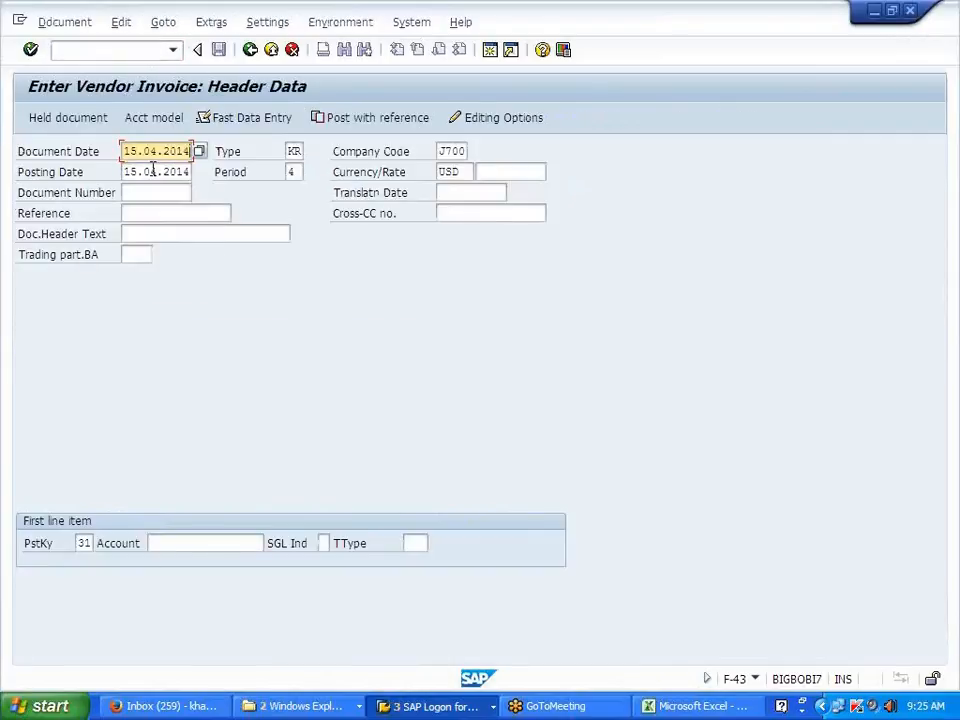
left_click(194, 544)
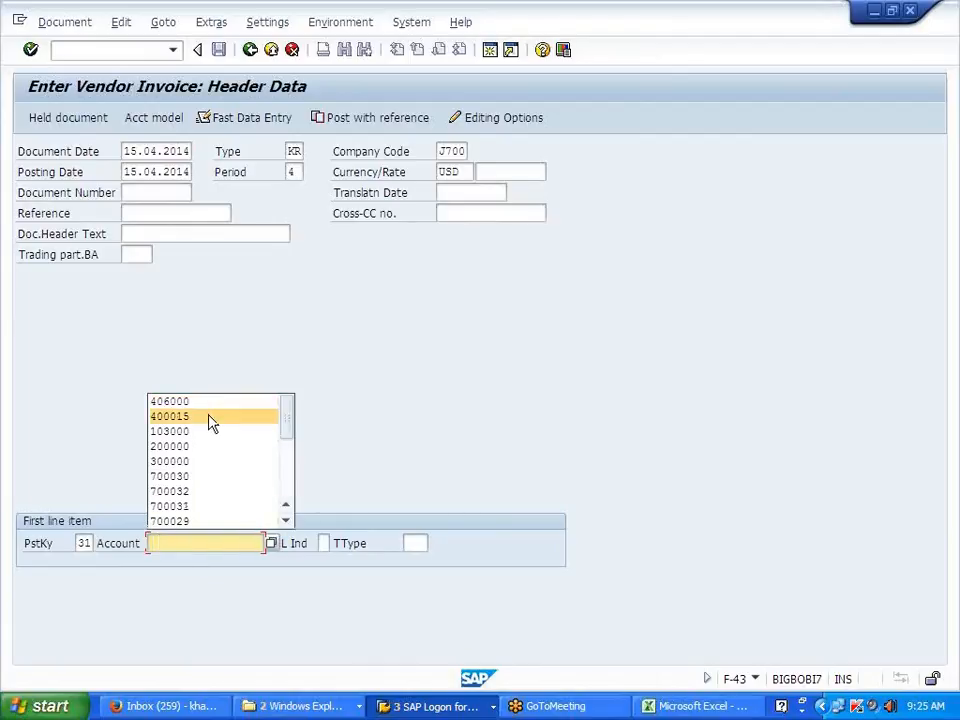
left_click(209, 418)
key("Return")
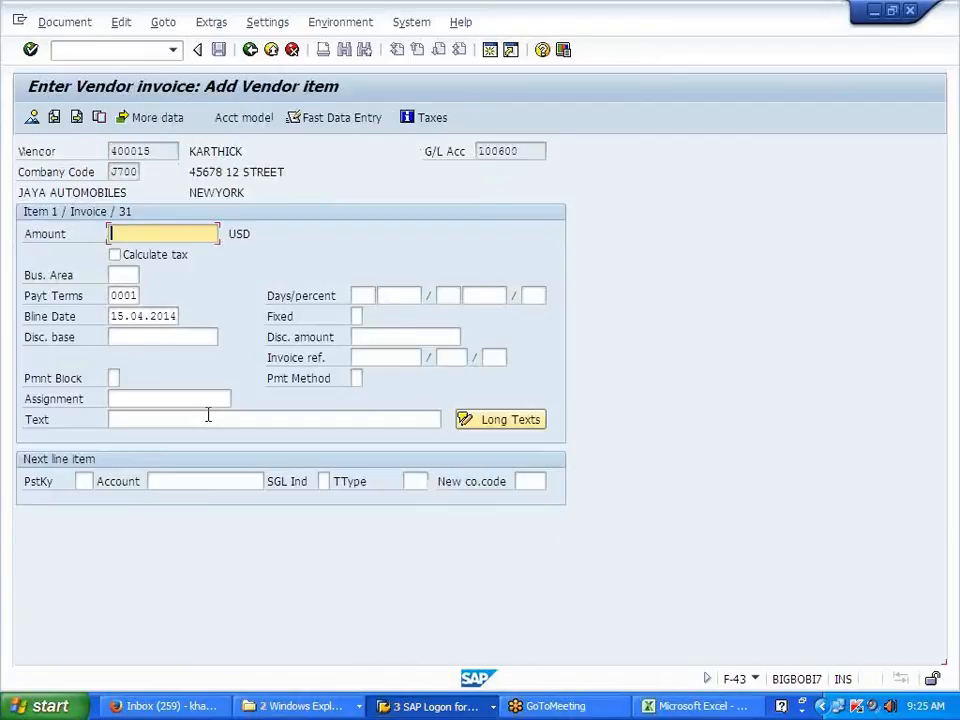
Step: Set the vendor item's amount to 10000 USD and add a next line item with posting key 40 for the Lubricant G/L account
left_click(167, 268)
left_click(84, 481)
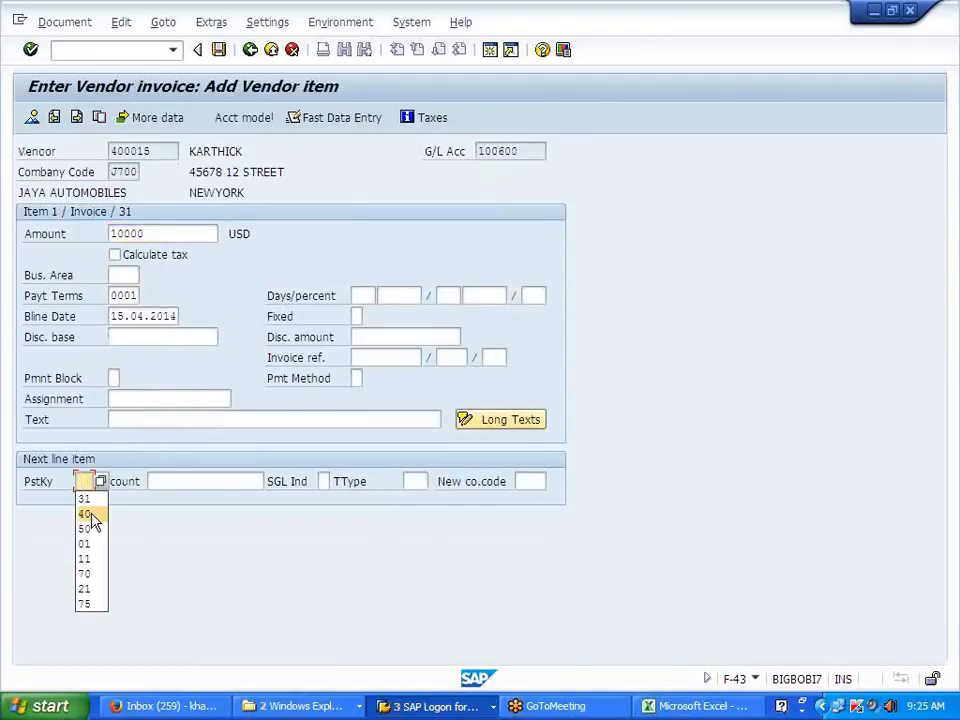
left_click(93, 518)
left_click(170, 479)
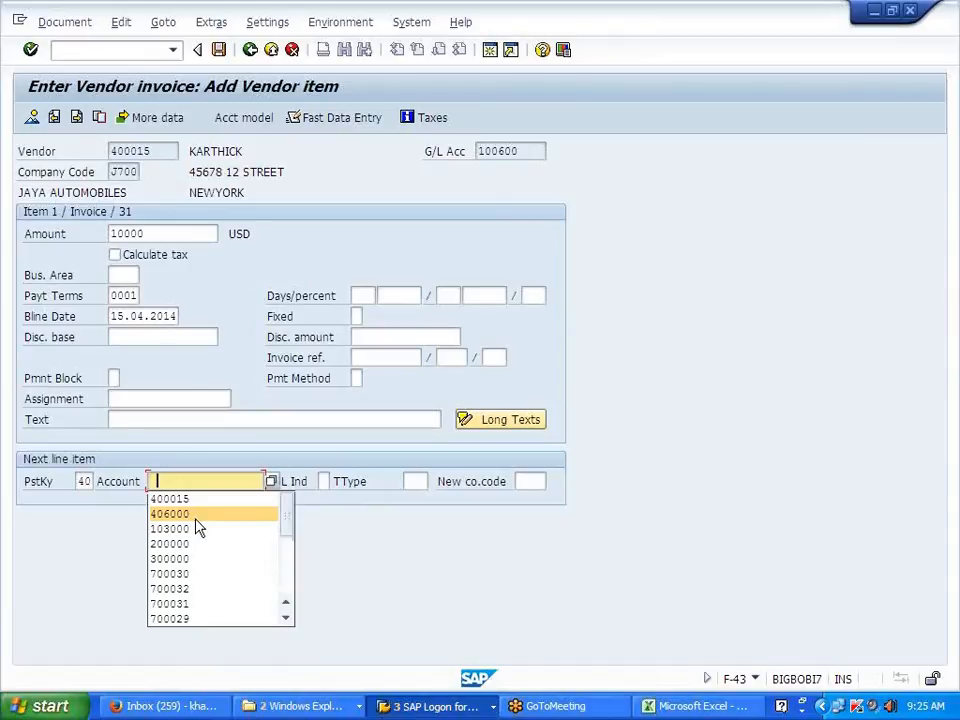
key("Return")
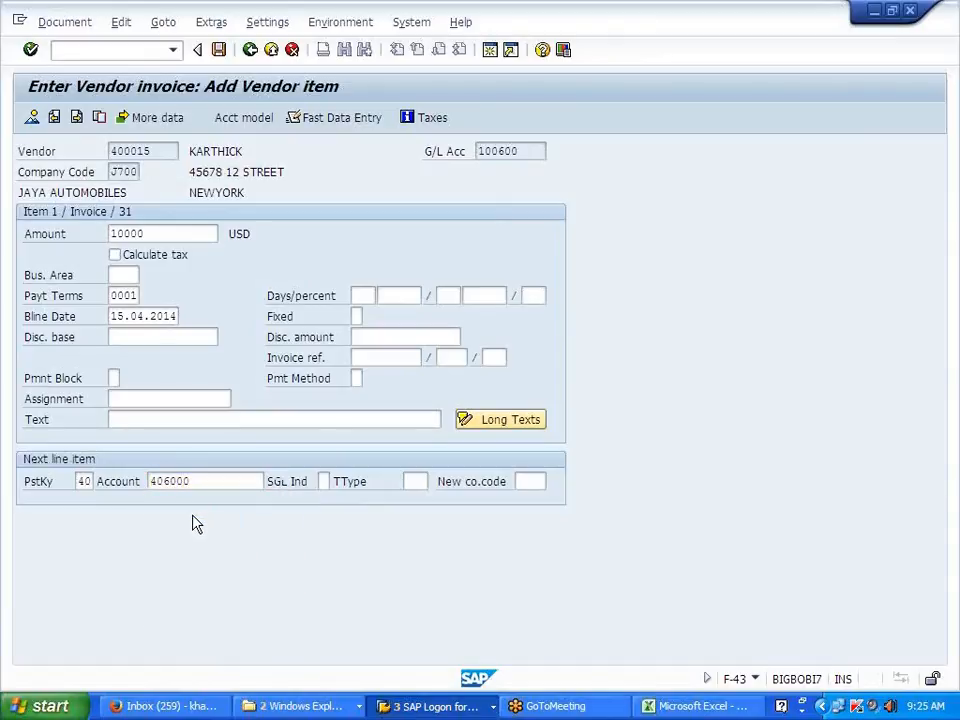
key("Return")
Step: Enter 5000 USD with cost center PRD DEPT11 in item 2 and add another posting key 40 line for the Lubricant account
left_click(137, 232)
left_click(154, 266)
left_click(149, 274)
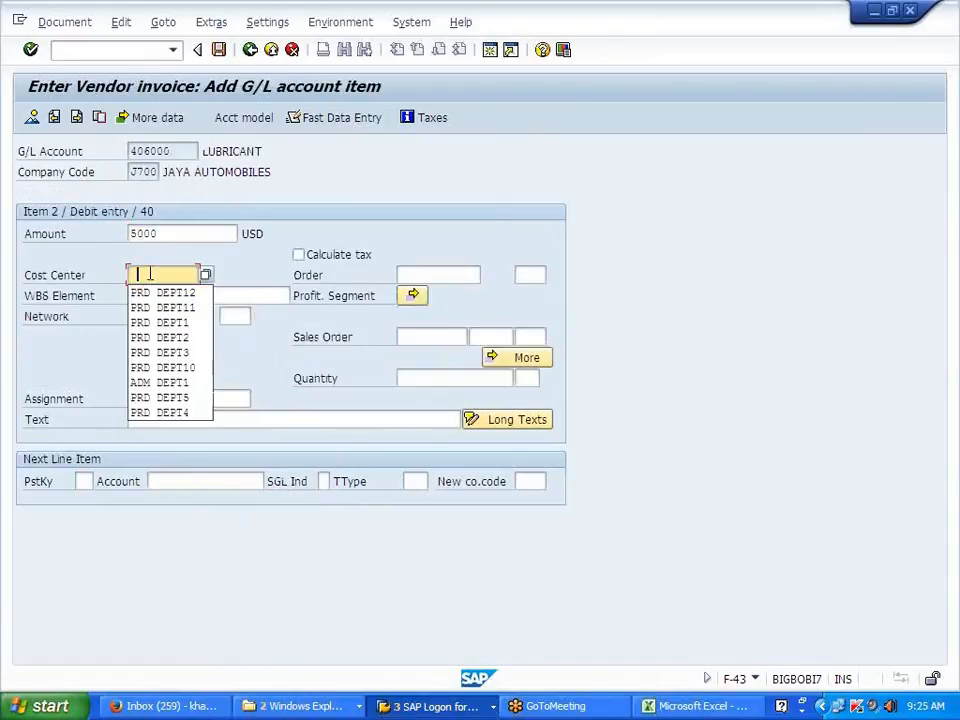
left_click(139, 306)
left_click(84, 481)
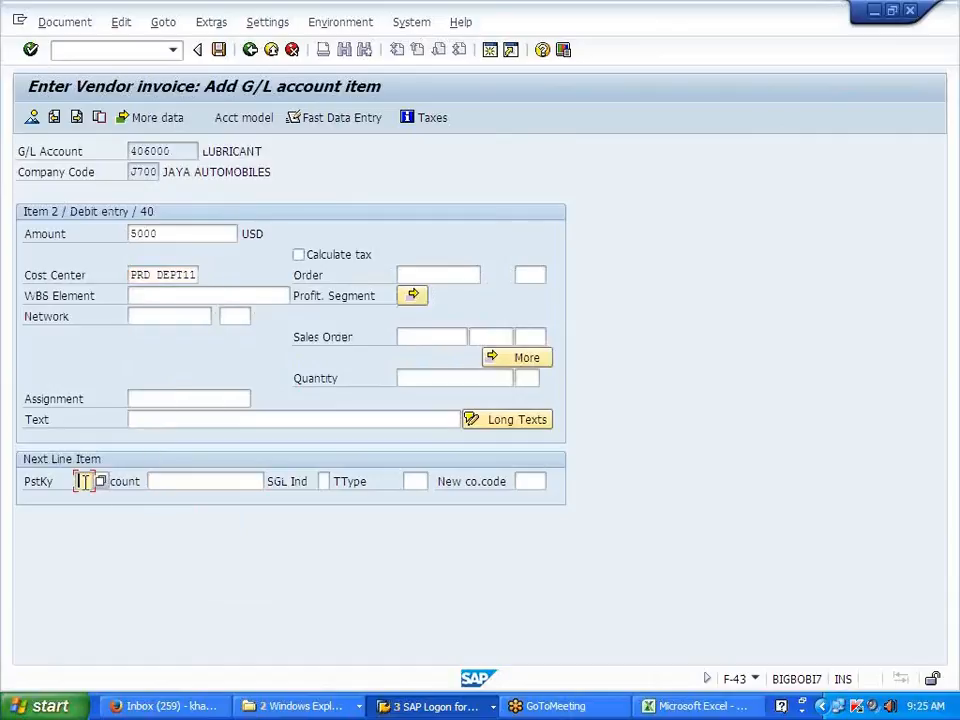
left_click(88, 497)
left_click(154, 484)
left_click(176, 503)
key("Return")
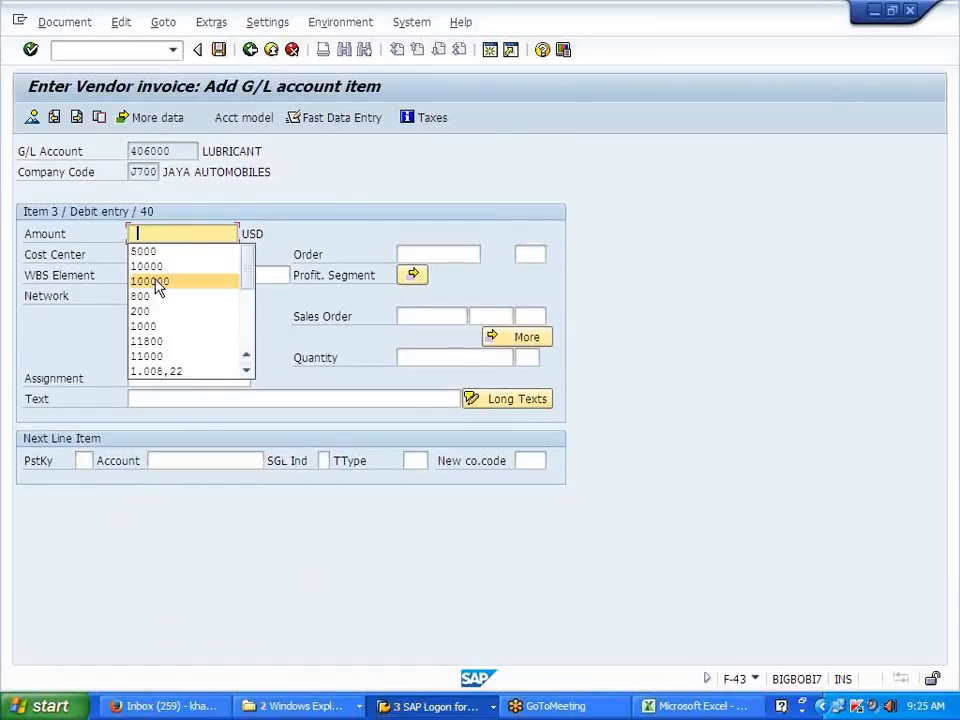
Step: Enter 5000 USD with cost center PRD DEPT12 in item 3
left_click(147, 252)
left_click(154, 286)
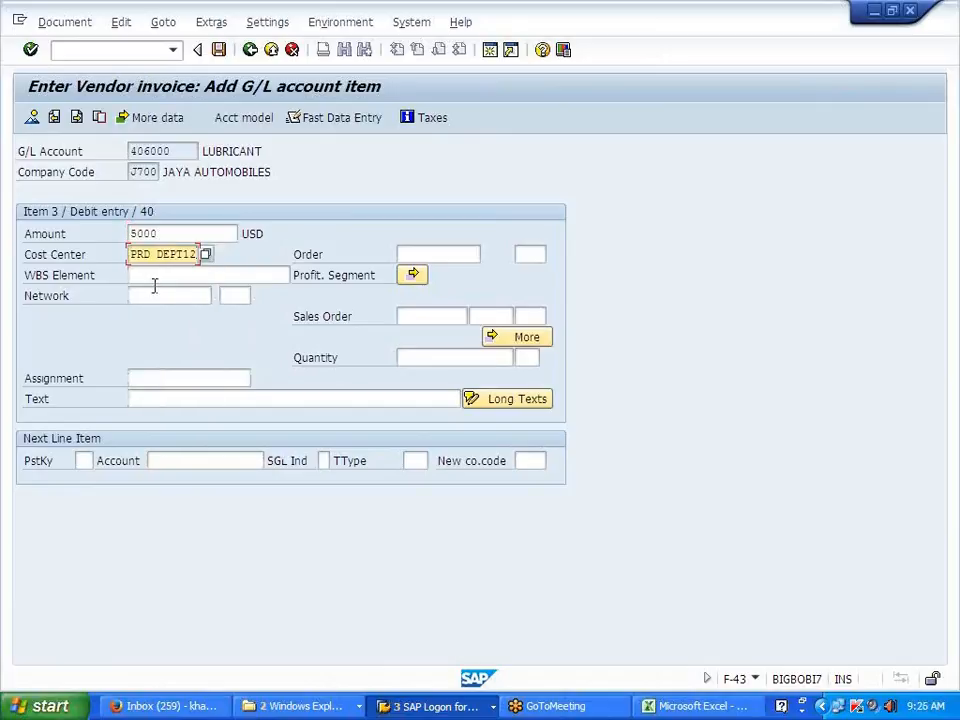
key("Return")
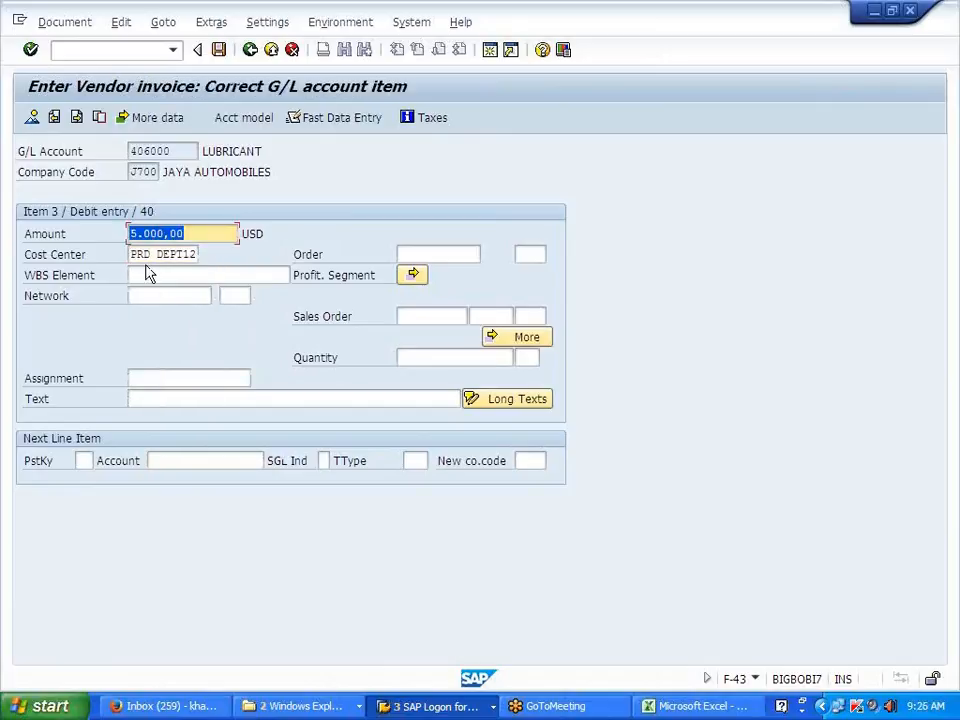
Step: Simulate the vendor invoice and its general ledger view, and examine the accounts payable lines by profit center and segment
left_click(68, 24)
left_click(79, 108)
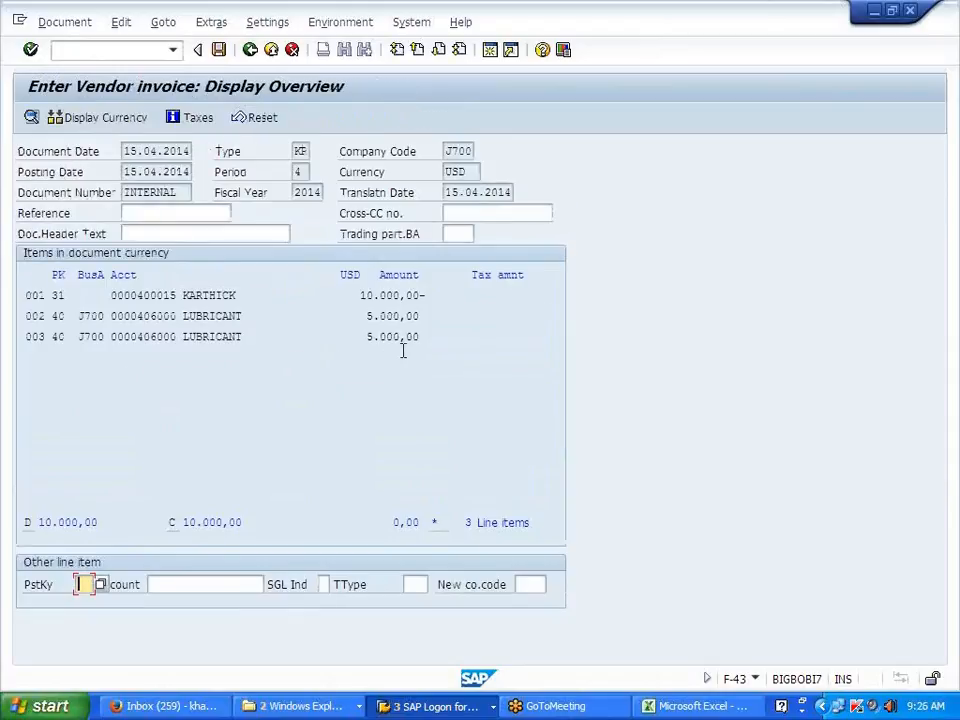
left_click(79, 24)
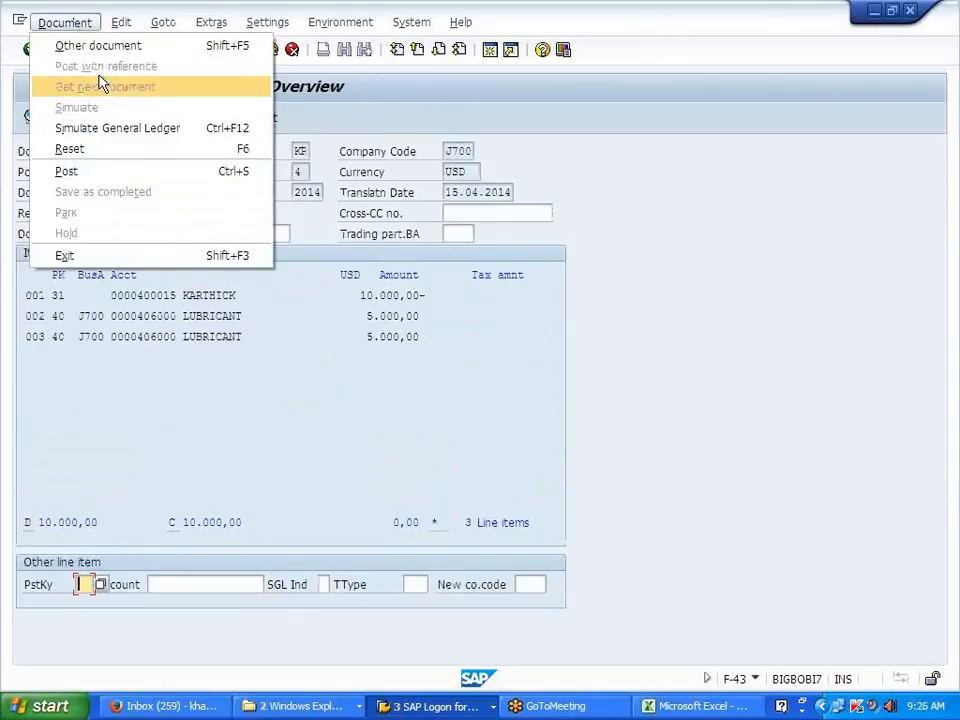
left_click(110, 130)
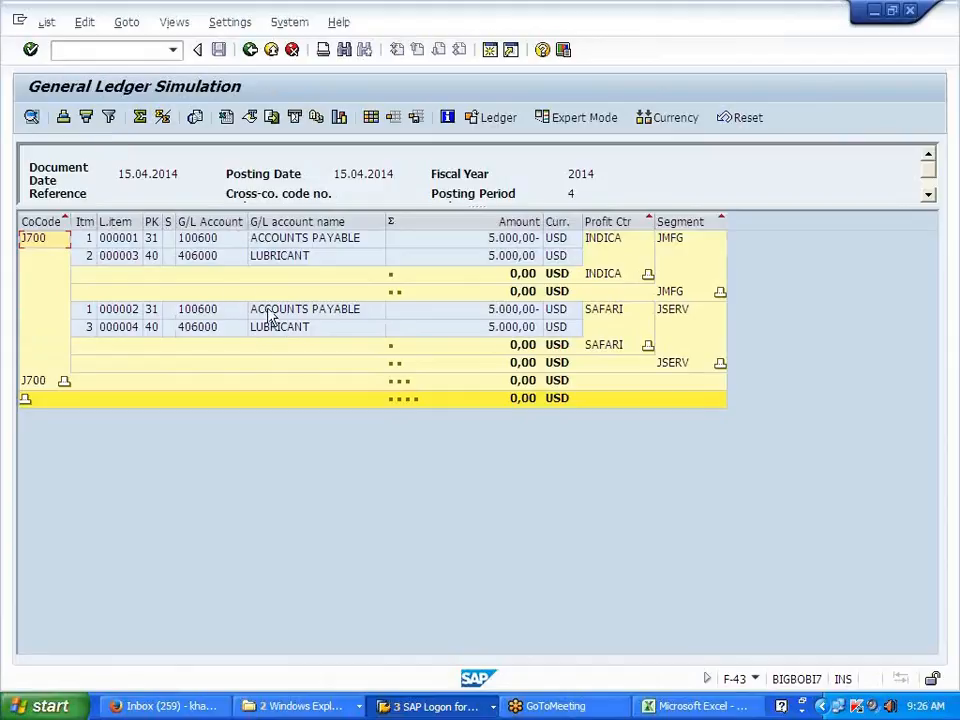
left_click(304, 312)
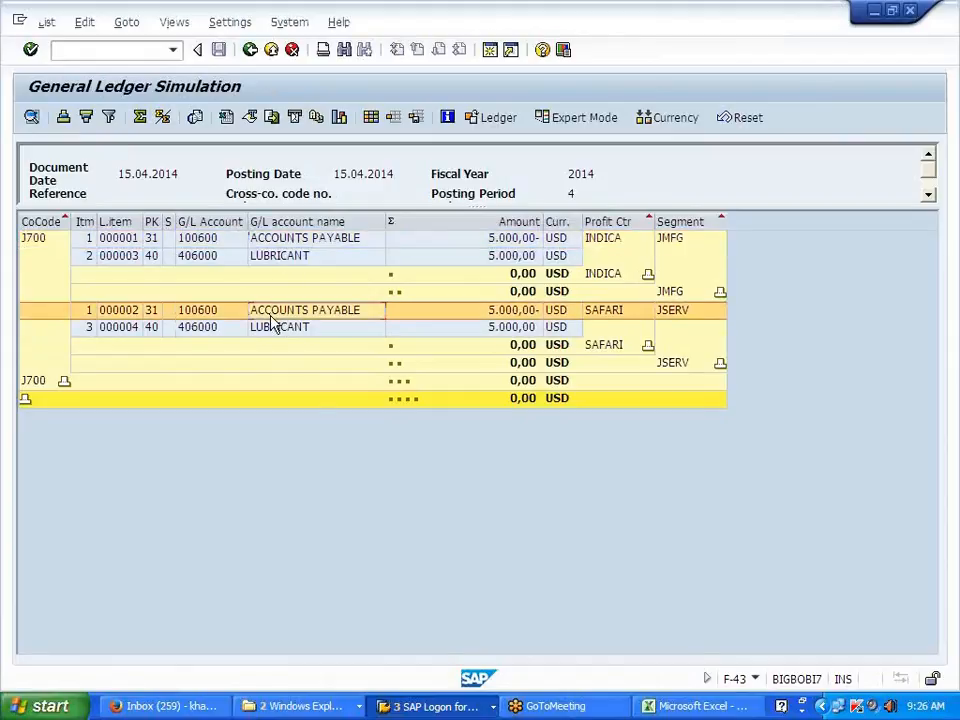
left_click(425, 521)
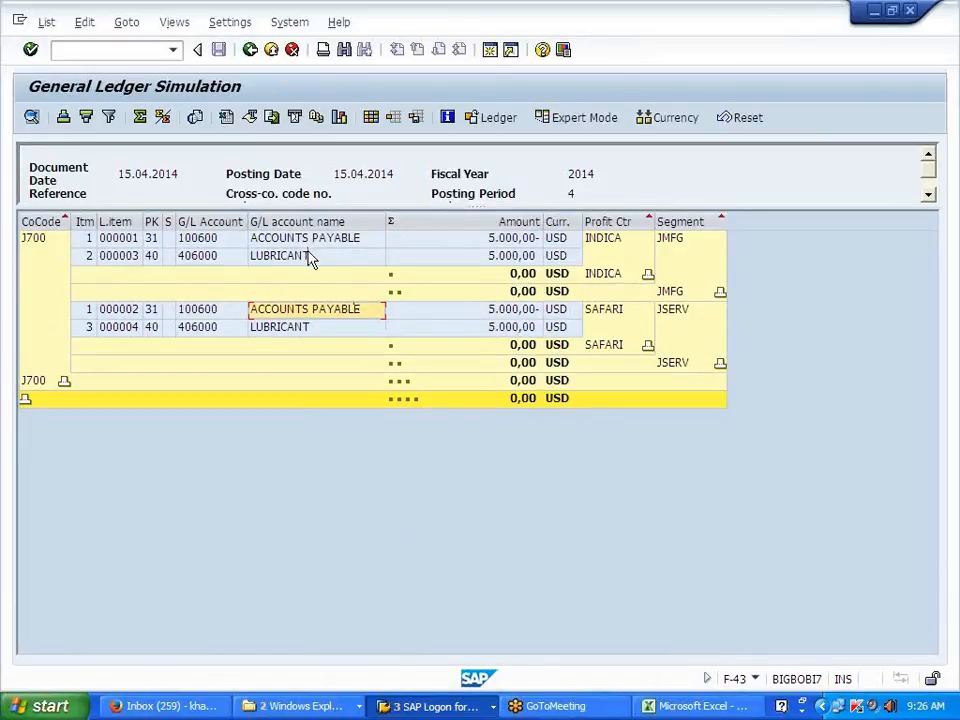
Step: Switch to Excel's NEW GL sheet, enter EXPS, EXPS and TO VENDOR in E185:E187, and put 10000 beside the vendor row
left_click(668, 710)
scroll(441, 516, "down", 2)
left_click(301, 360)
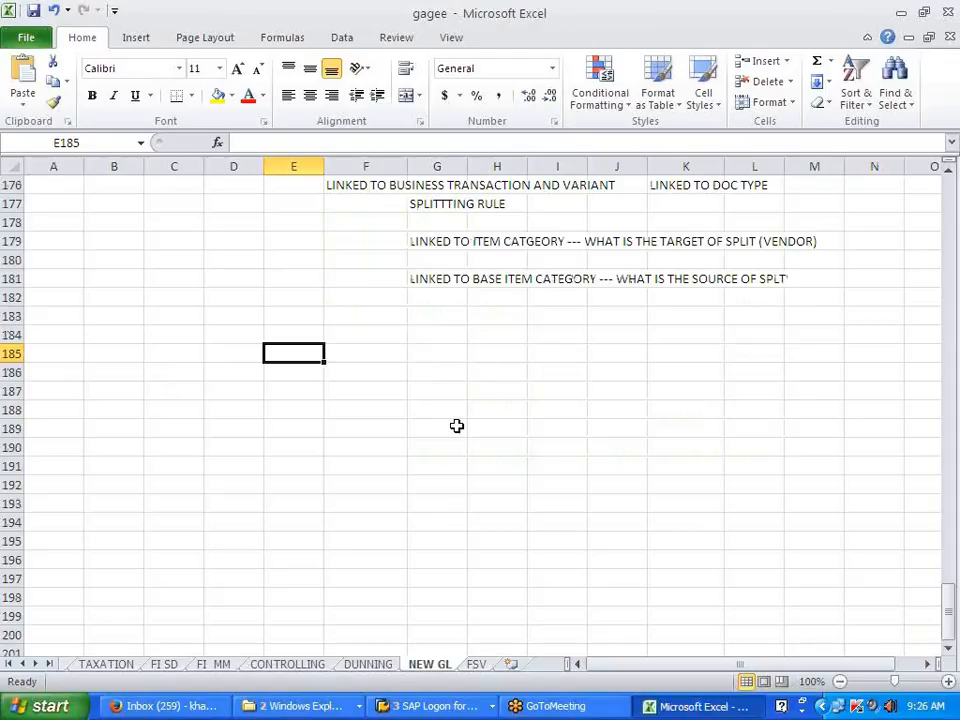
type("EX")
key("Return")
type("EXPS")
key("Return")
type("TO VENDOR")
key("Tab")
type("10000")
Step: Set the amounts of both EXPS rows, in F185 and F186, to 5000
key("Up")
key("Up")
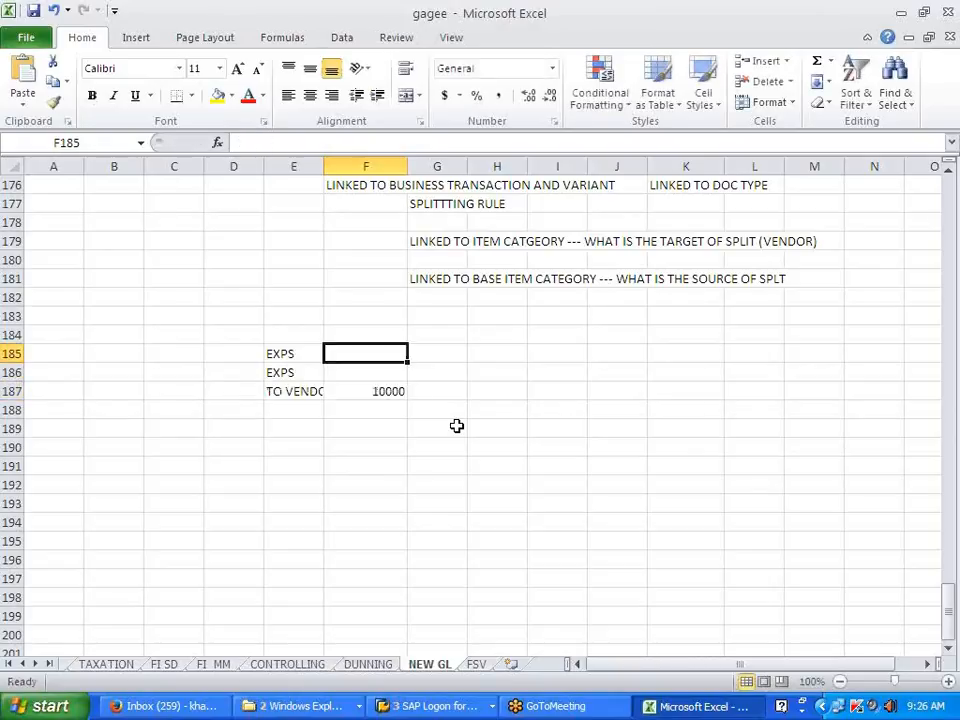
type("500")
key("Return")
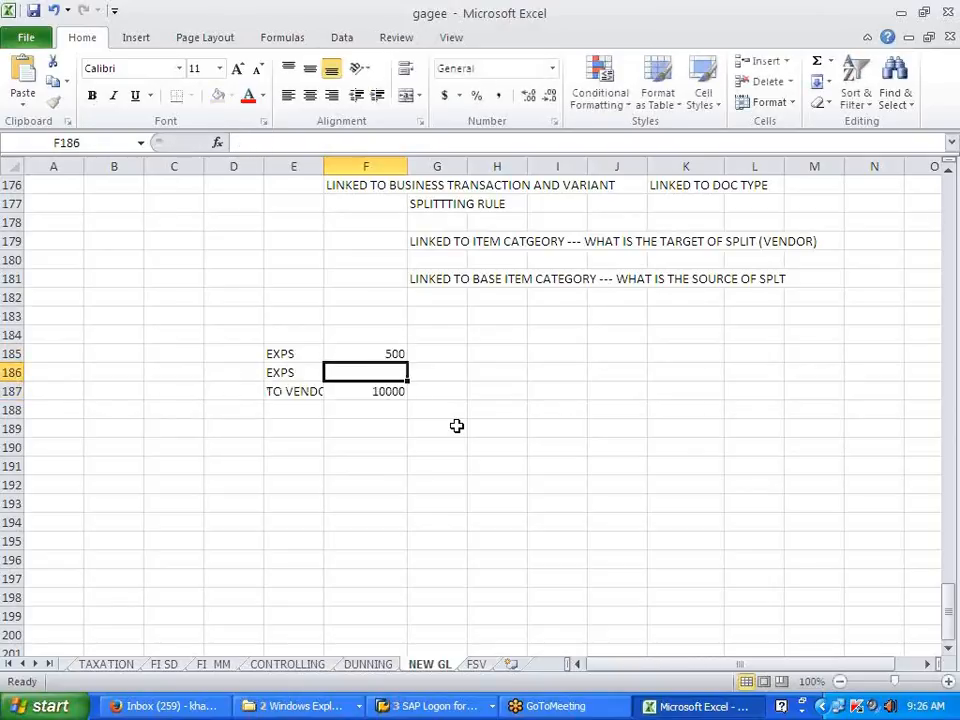
type("5000")
key("Up")
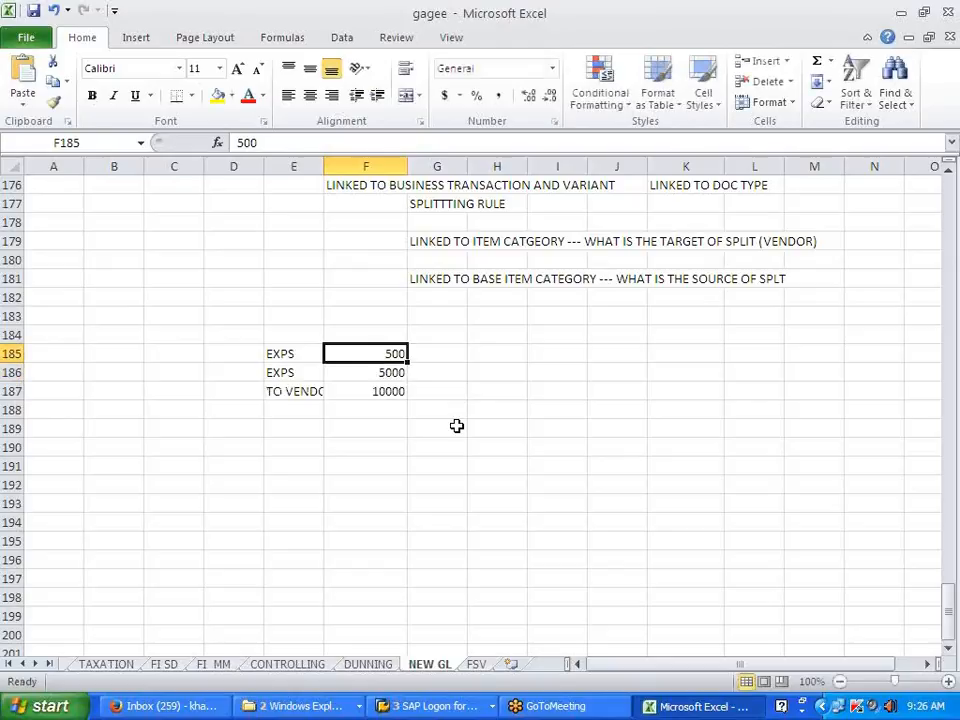
key("Delete")
type("500")
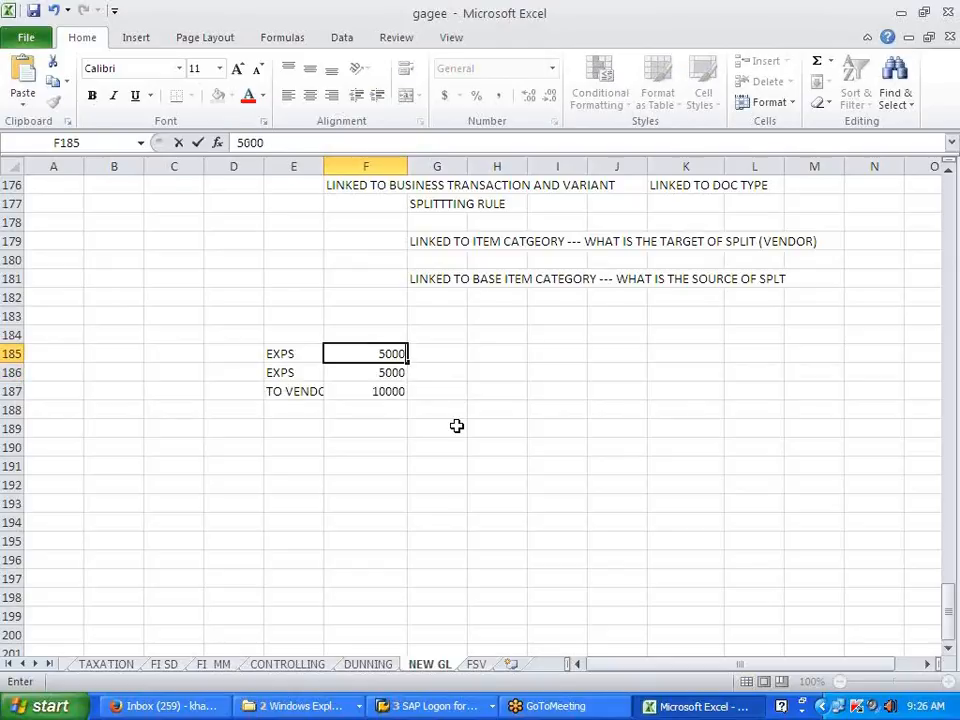
type("0")
key("Right")
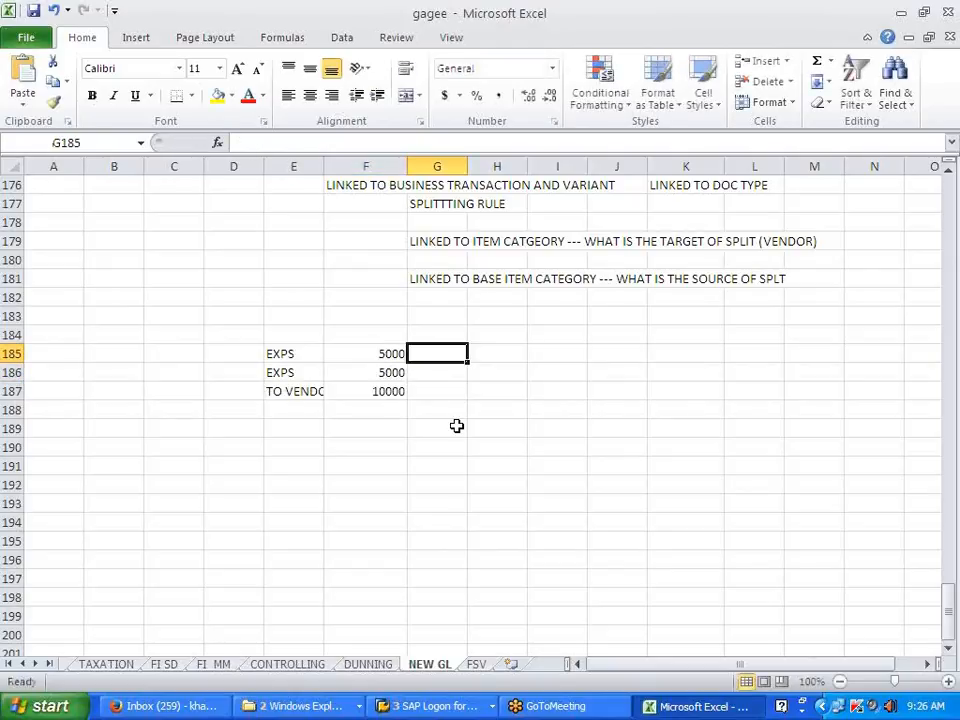
Step: Enter the cost centers PRD 11 and PRD 12 beside the two expense amounts in G185 and G186
type("PRD 11")
key("Return")
type("PRD")
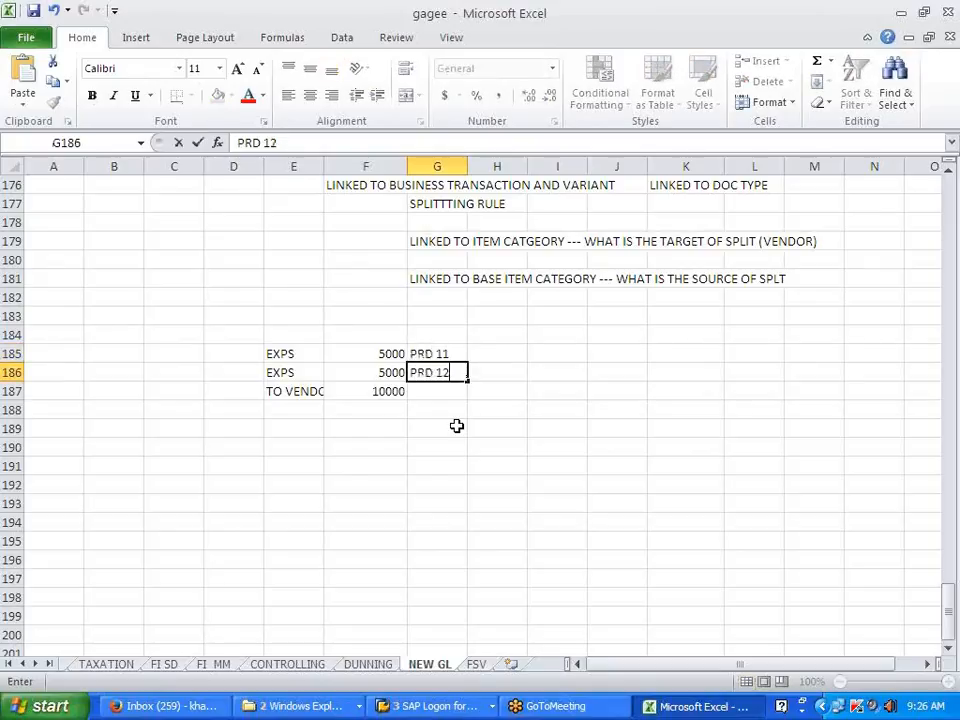
left_click(477, 408)
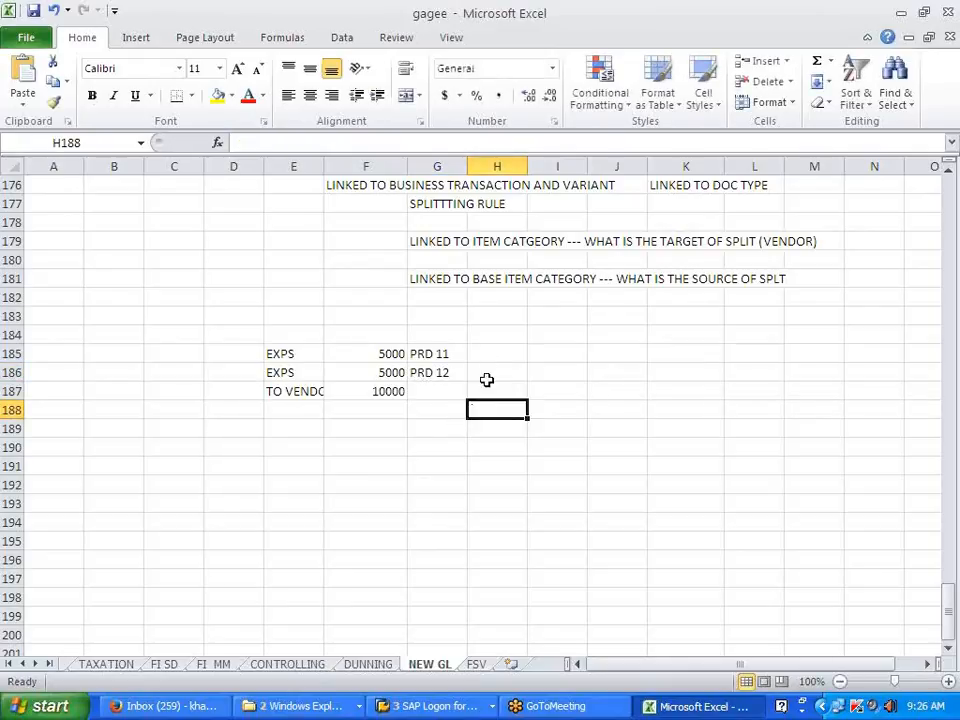
Step: Review the amounts and cost centers of the sample entry, and compare them with the split lines in SAP's General Ledger Simulation
left_click(438, 355)
left_click(426, 373)
left_click(425, 356)
left_click(435, 411)
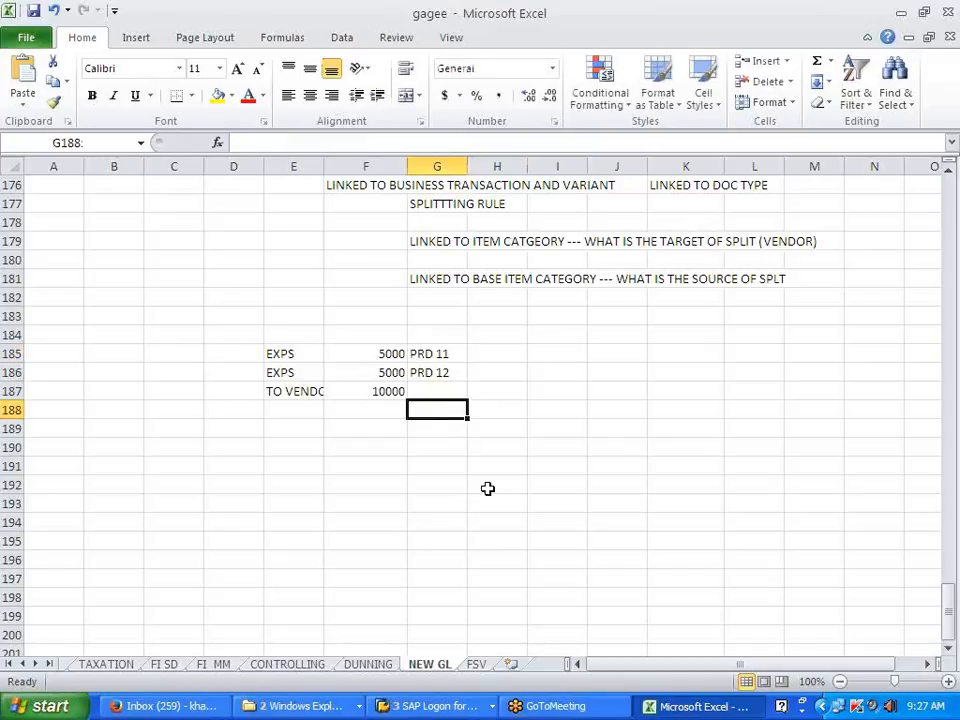
left_click(487, 488)
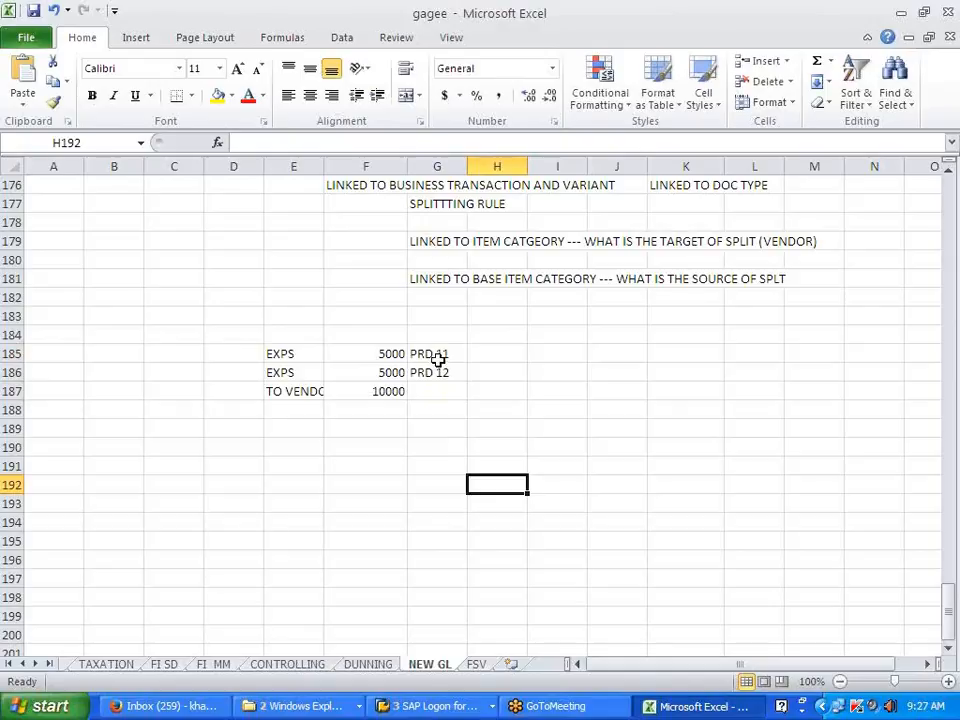
left_click(378, 355)
left_click(383, 374)
left_click(376, 391)
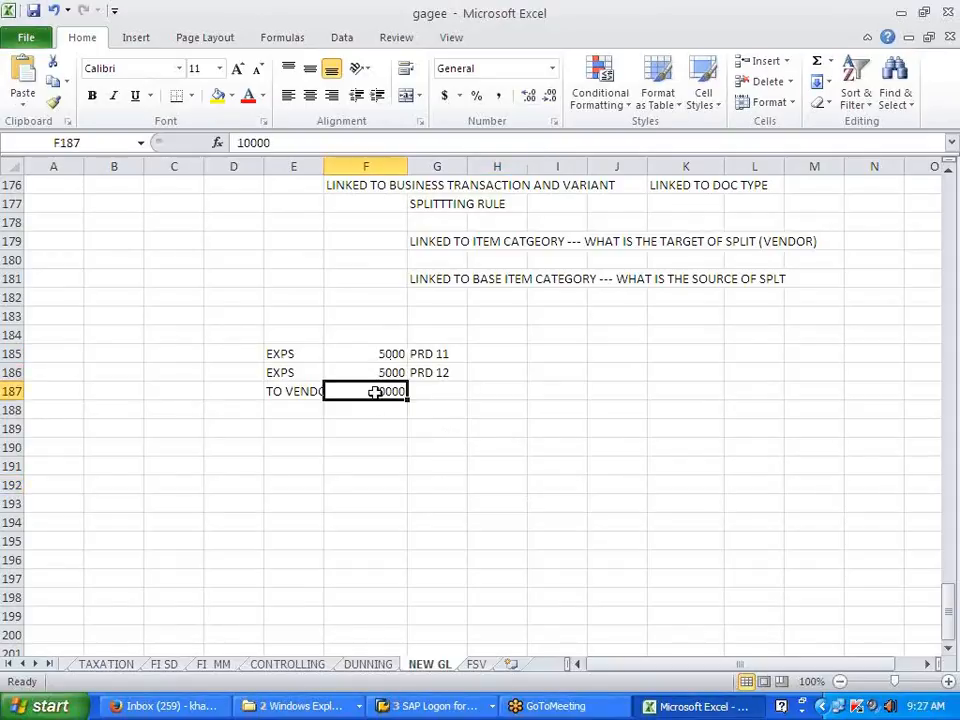
left_click(370, 430)
key("alt+Tab")
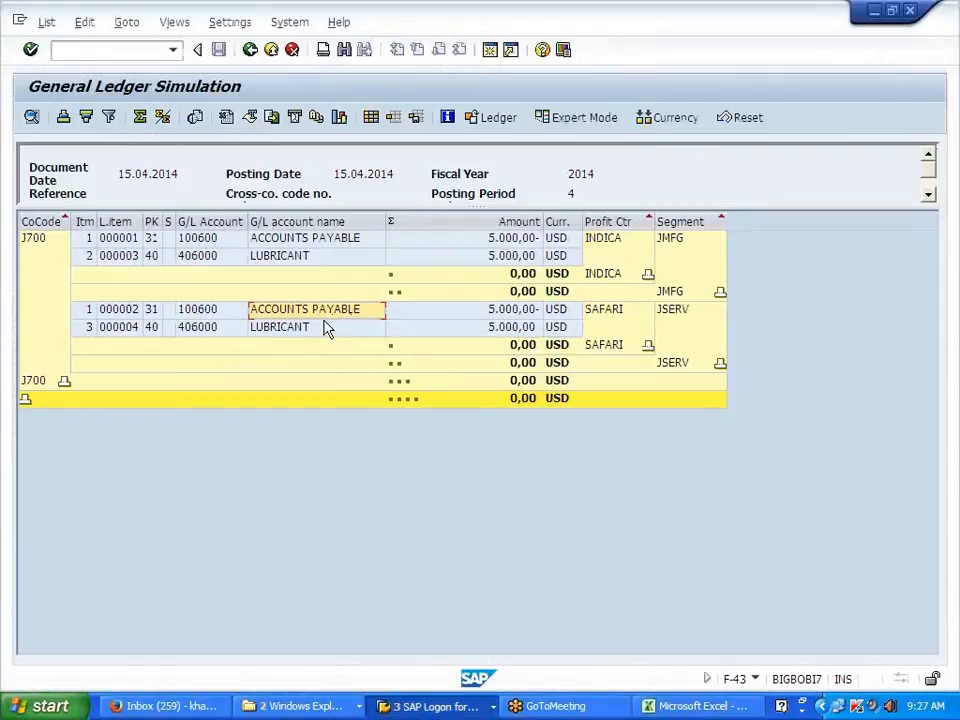
left_click(510, 330)
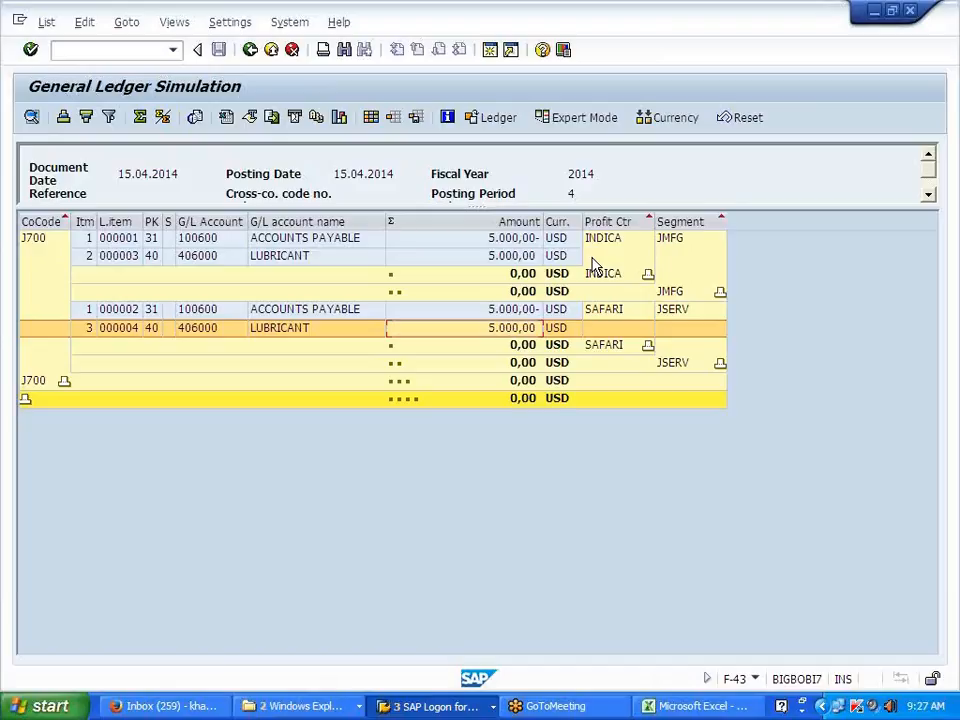
Step: Restart transaction F-43, set the document date to 15.04.2014 and open the invoice's first line for the J700 vendor account
left_click(135, 50)
type("/NF-43")
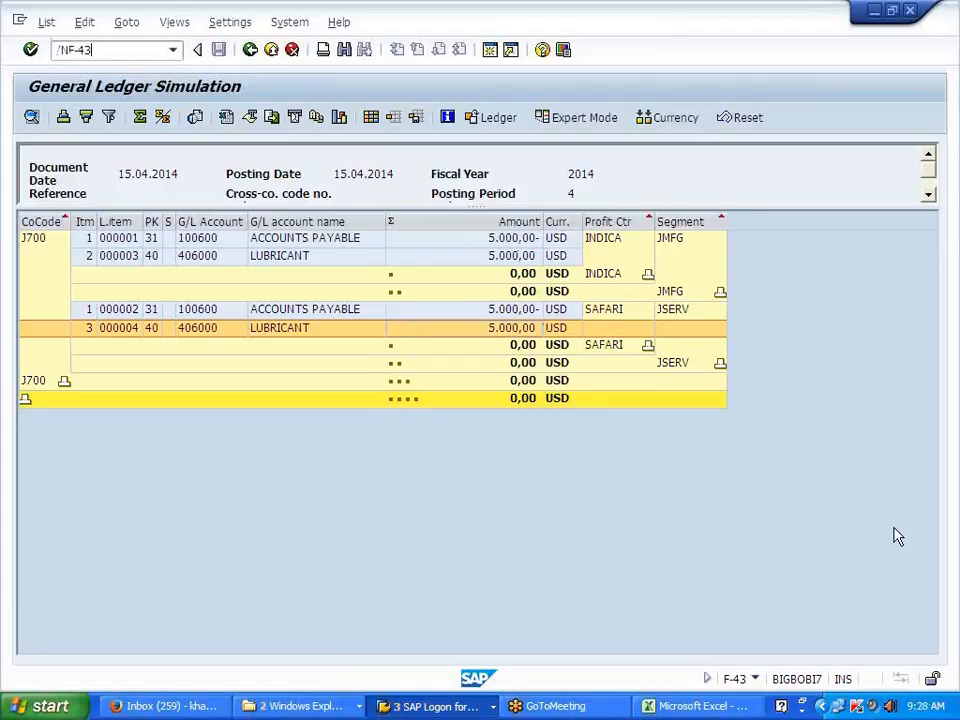
key("Return")
key("BackSpace")
left_click(188, 172)
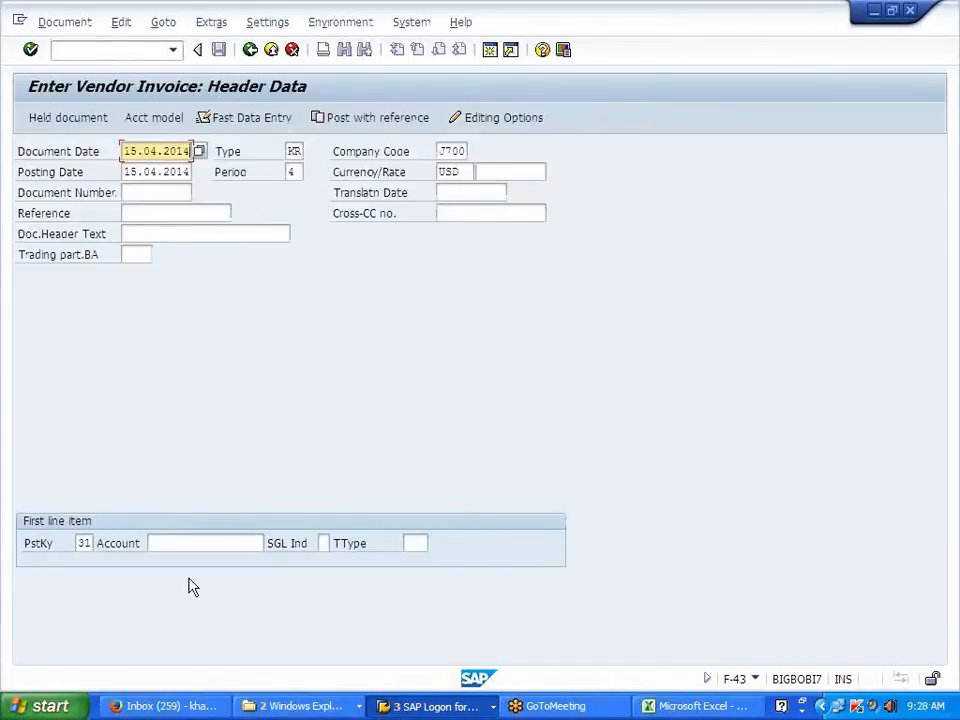
left_click(189, 538)
key("BackSpace")
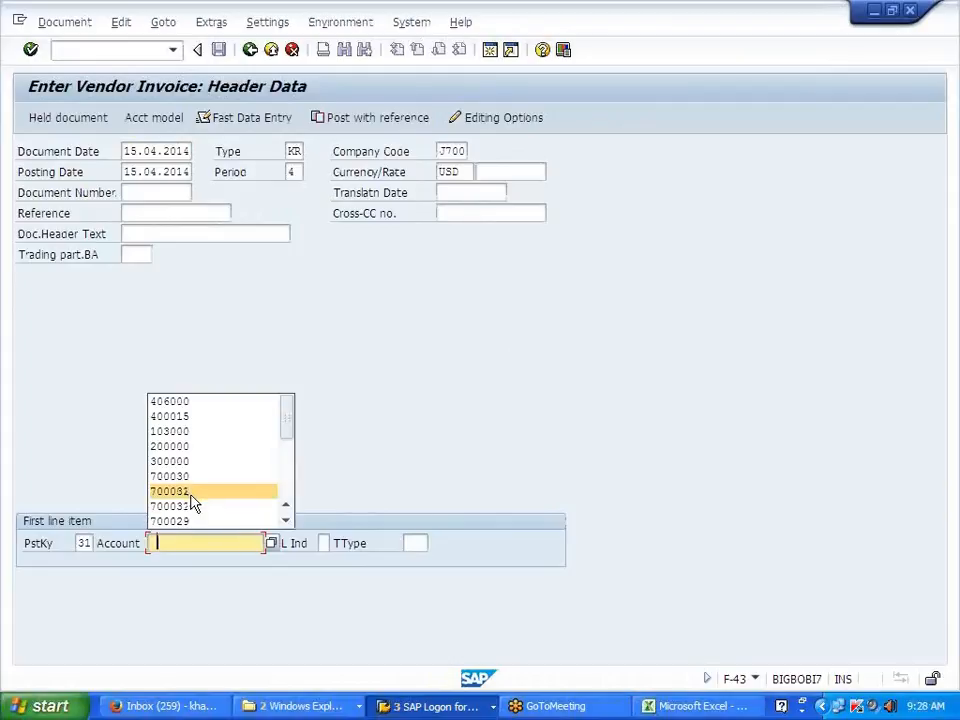
left_click(211, 416)
key("Return")
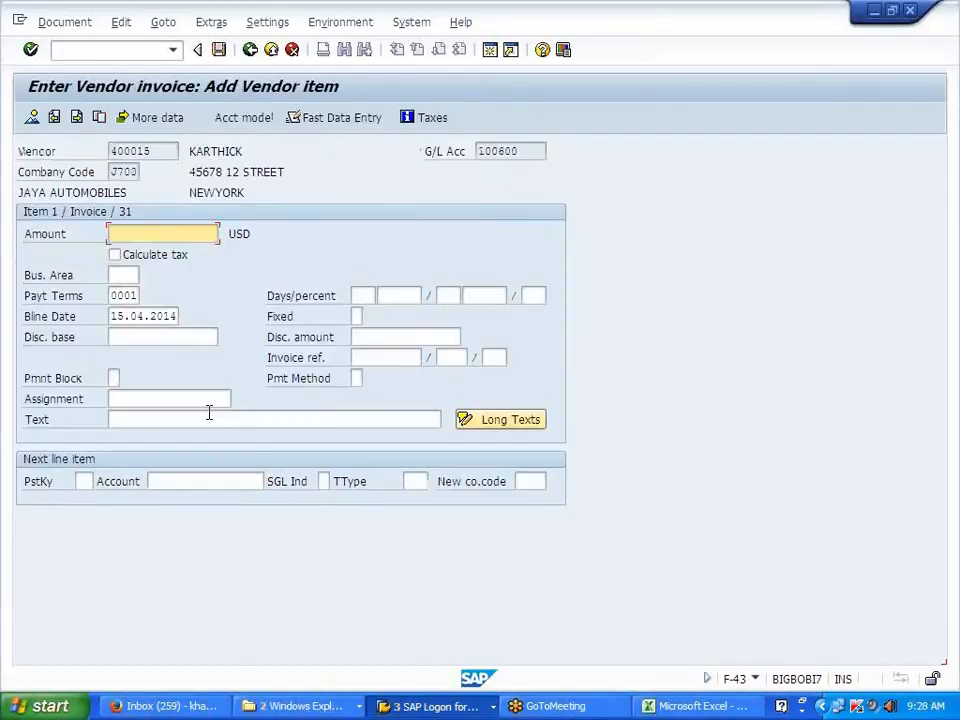
Step: Set the vendor item's amount to 10000 USD and add a next line with posting key 40 for G/L account 406000
left_click(163, 253)
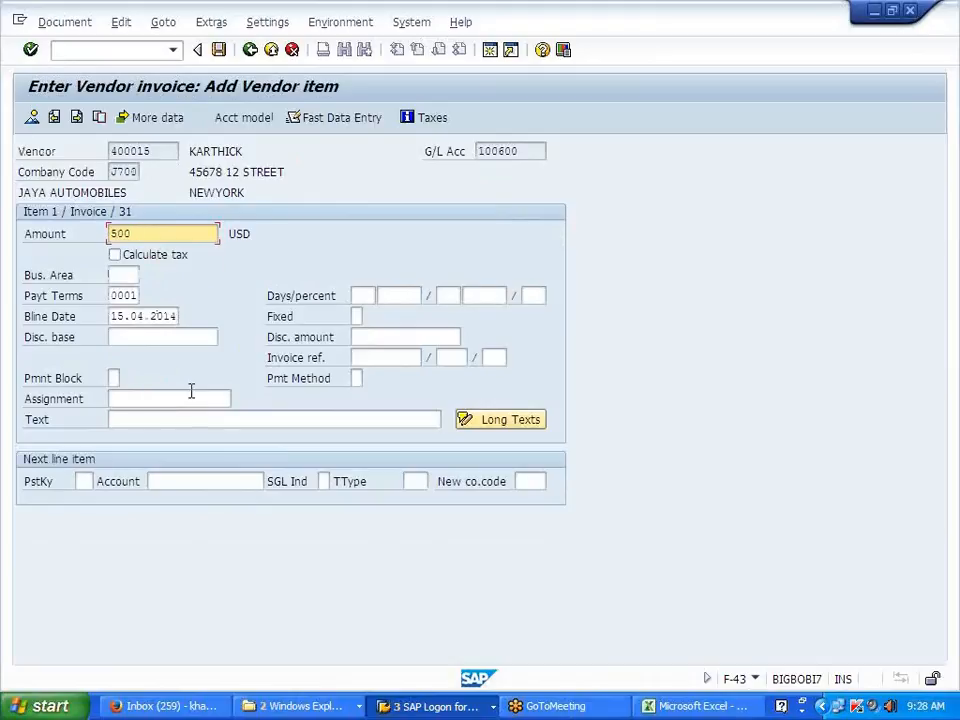
key("BackSpace")
key("BackSpace")
key("BackSpace")
left_click(146, 281)
left_click(82, 482)
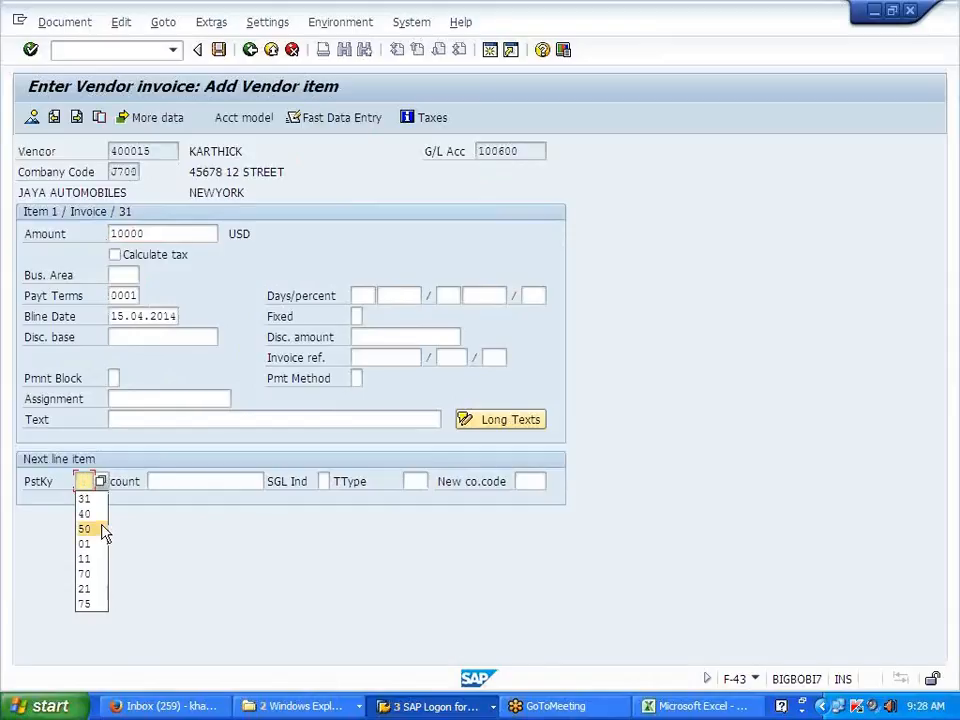
left_click(100, 514)
left_click(201, 482)
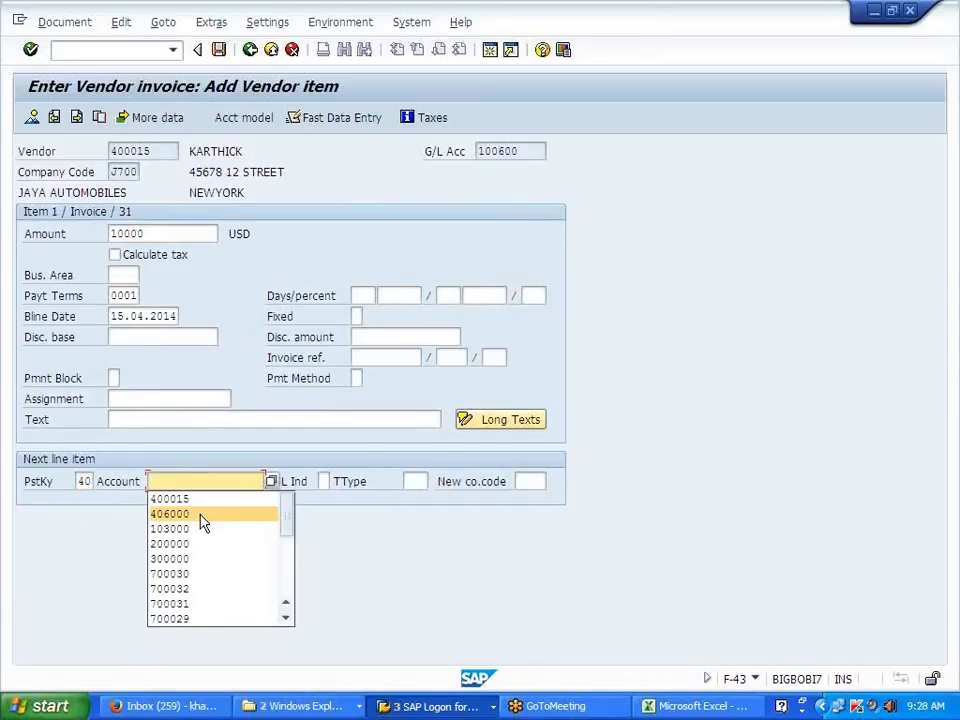
left_click(203, 515)
key("Return")
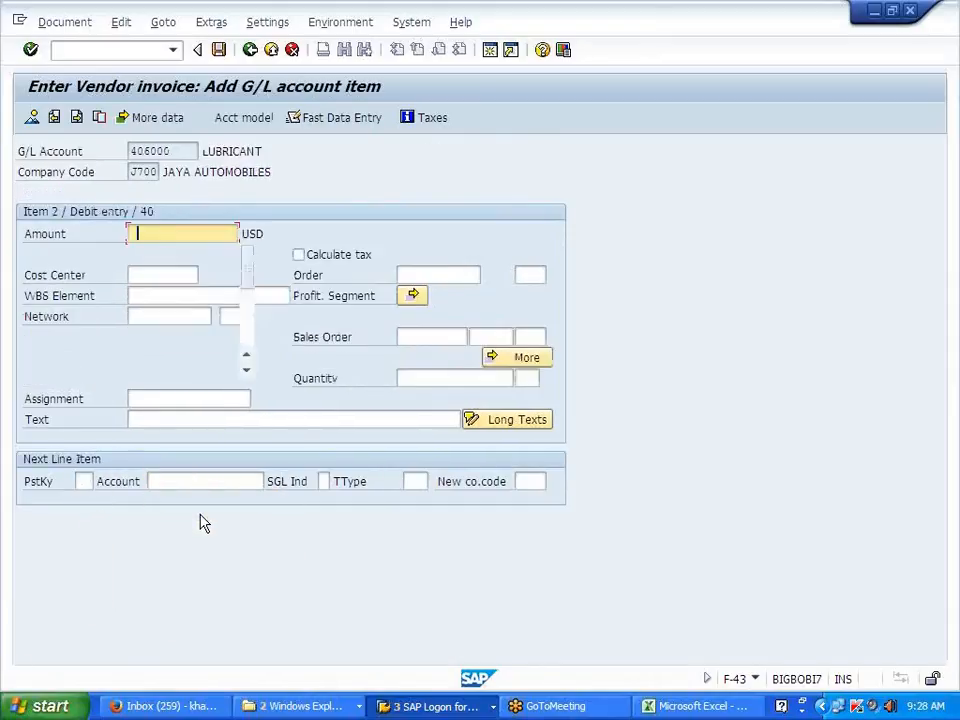
Step: Assign 5000 and cost center PRD DEPT11 to the lubricant item, and add a posting key 40 line for G/L account 406001
left_click(176, 267)
left_click(140, 273)
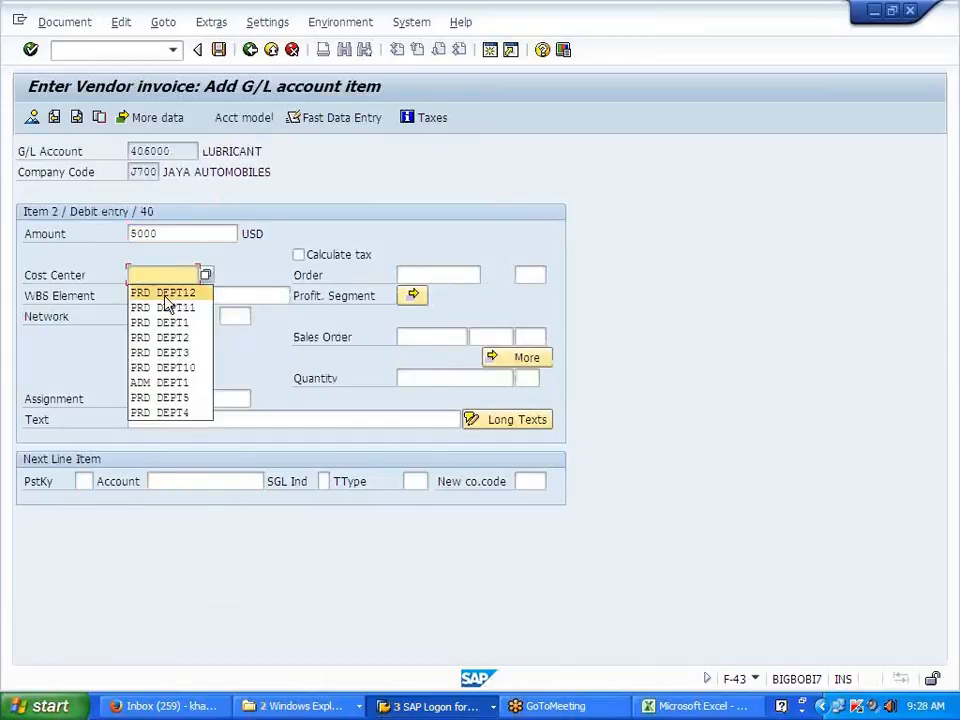
left_click(165, 306)
left_click(91, 484)
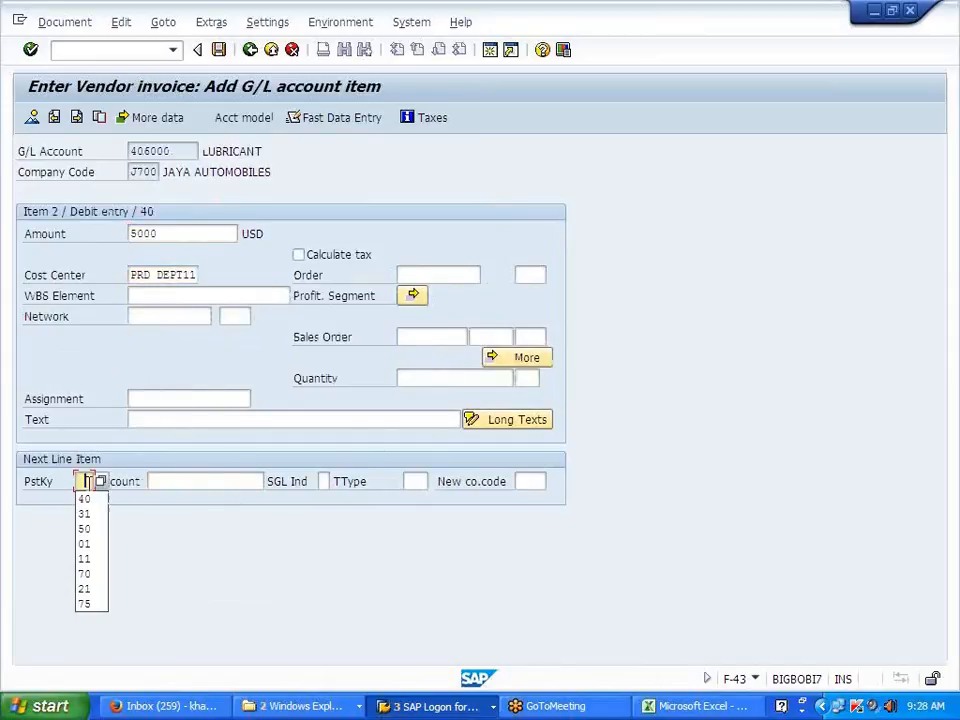
left_click(88, 498)
left_click(200, 488)
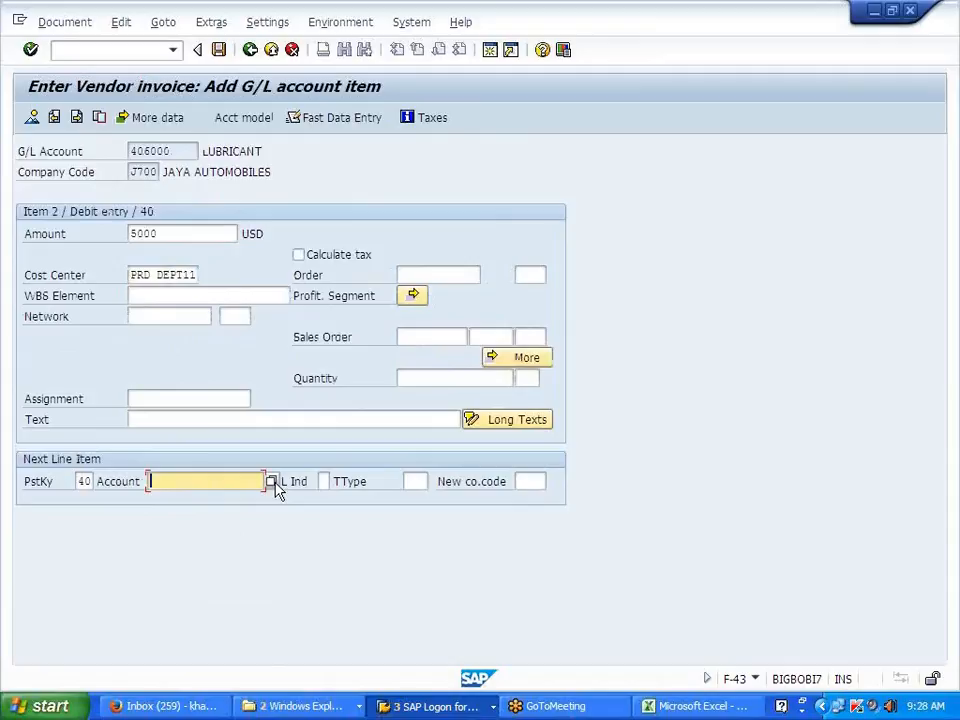
left_click(245, 484)
left_click(230, 497)
key("BackSpace")
type("0")
key("Return")
Step: Set the power expense item's amount to 5000 and its cost center to PRD DEPT12
key("BackSpace")
left_click(172, 254)
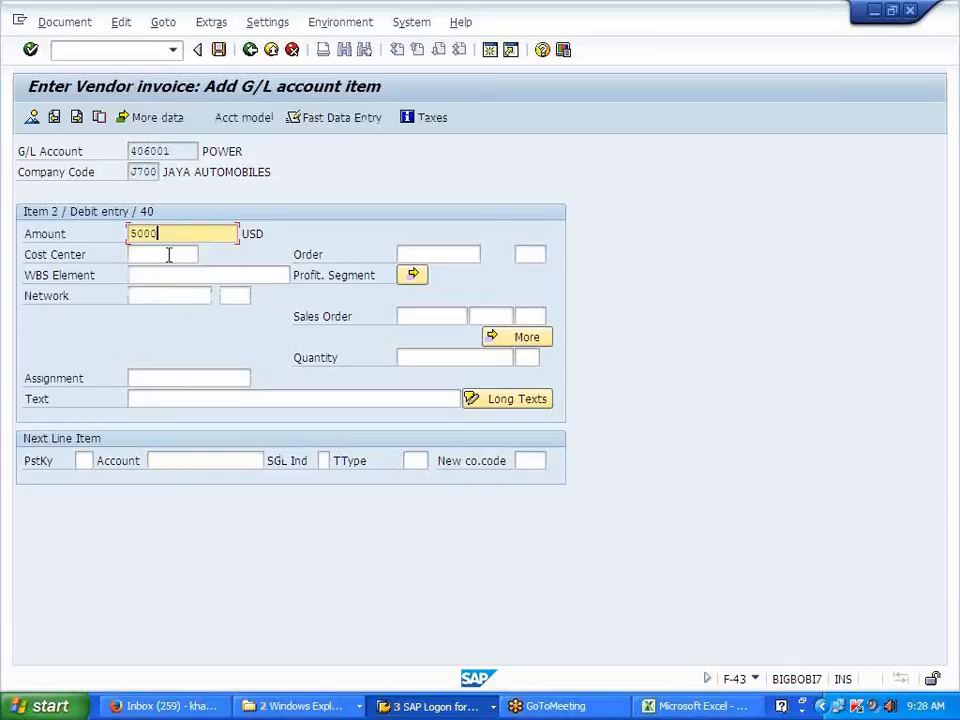
left_click(172, 254)
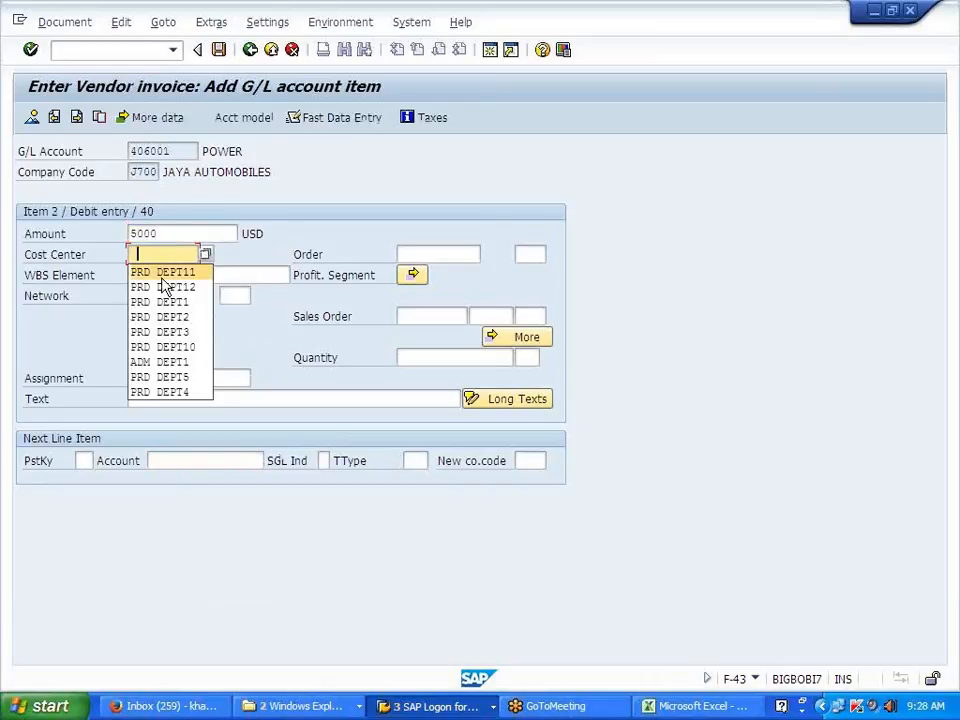
left_click(161, 287)
key("Return")
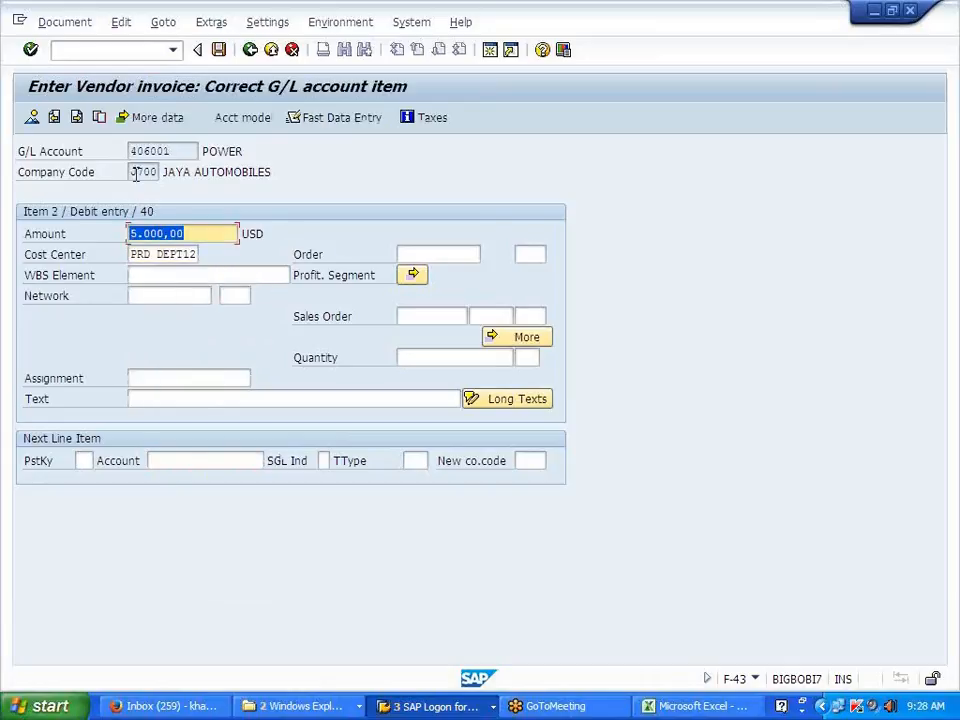
Step: Simulate the vendor invoice and run the general ledger simulation to display its split by profit center and segment
left_click(62, 22)
left_click(68, 108)
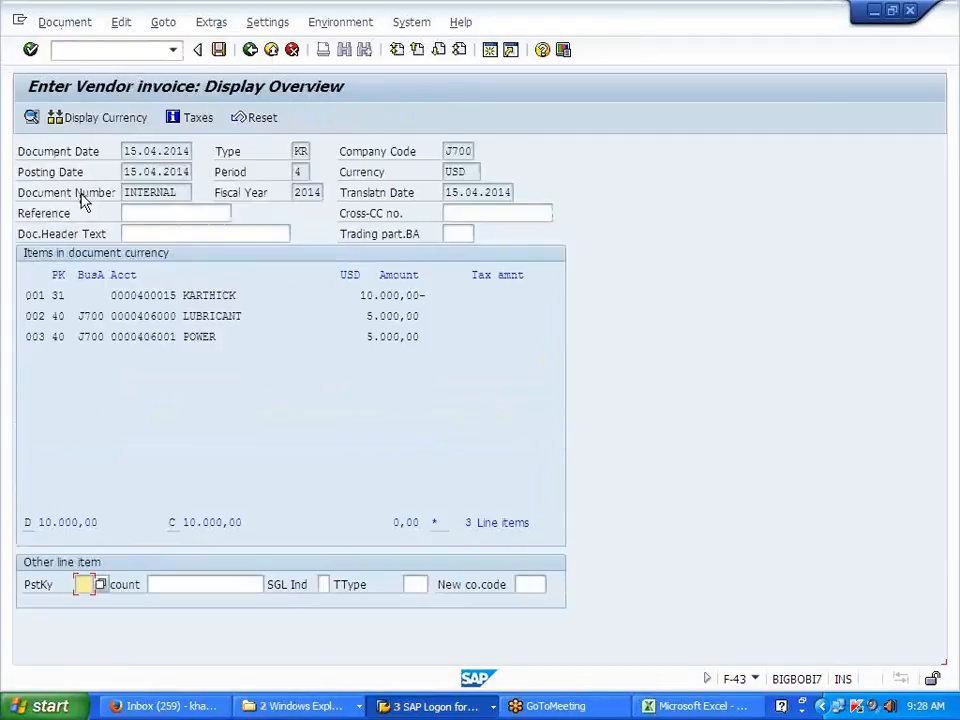
left_click(64, 22)
left_click(97, 129)
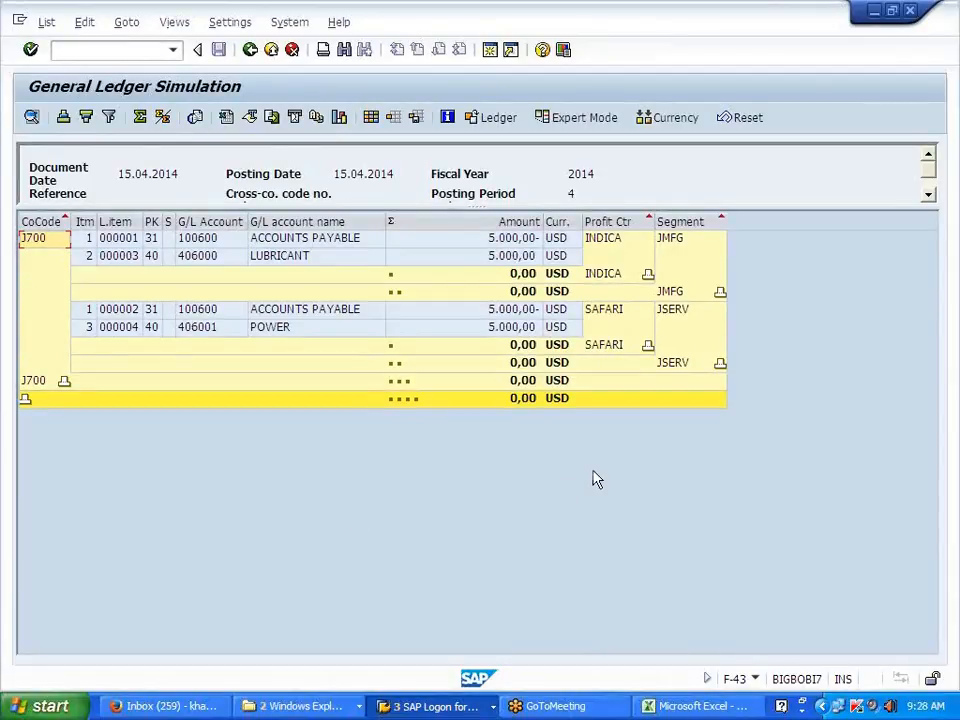
Step: Close the general ledger simulation and exit the vendor invoice without posting, discarding its data
left_click(250, 50)
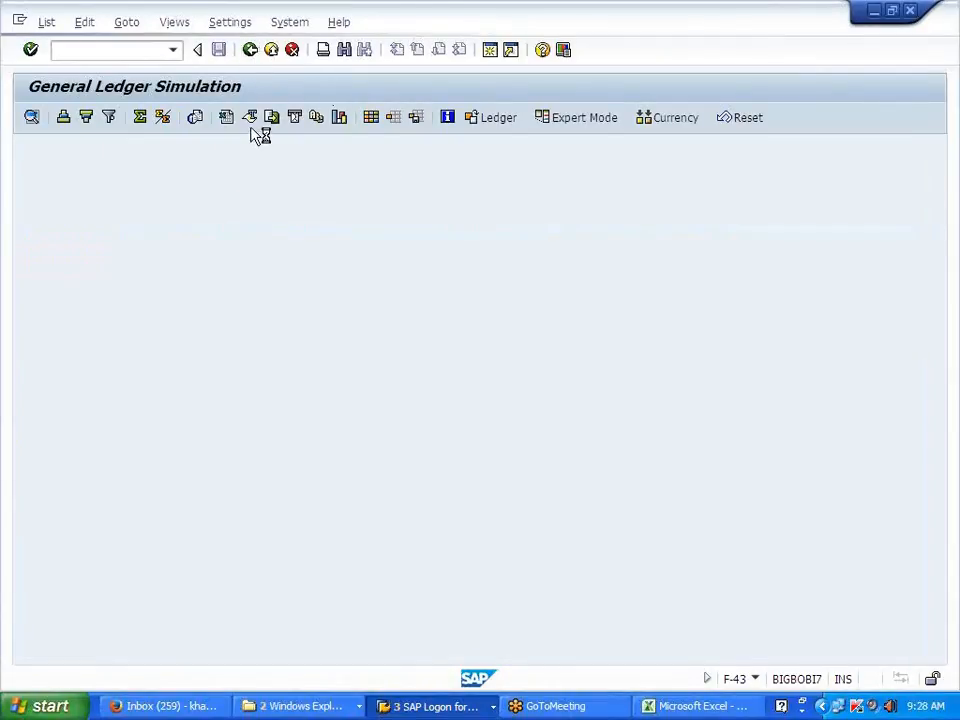
left_click(292, 50)
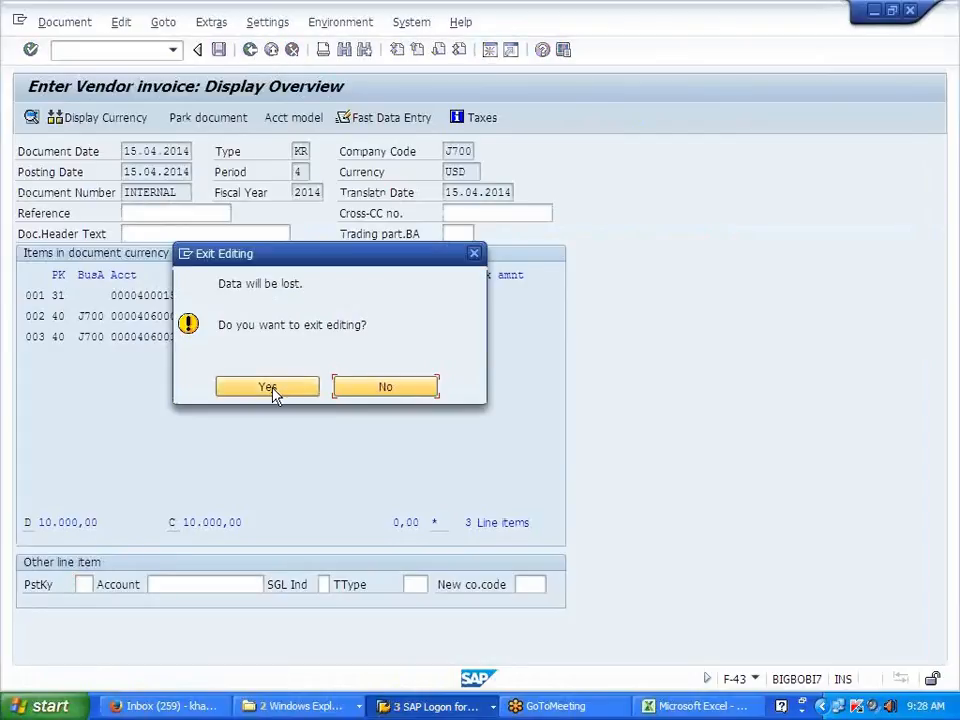
left_click(270, 388)
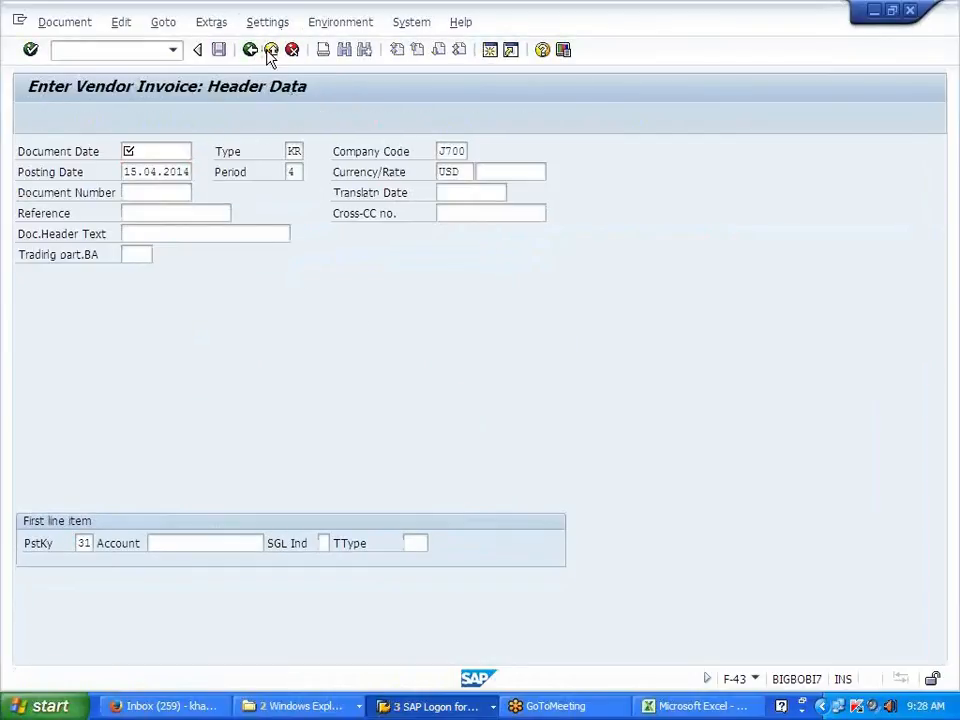
left_click(270, 50)
left_click(270, 387)
Step: Switch to the Display IMG session and open Define Zero-Balance Clearing Account under Document Splitting
key("alt+Tab")
left_click(432, 706)
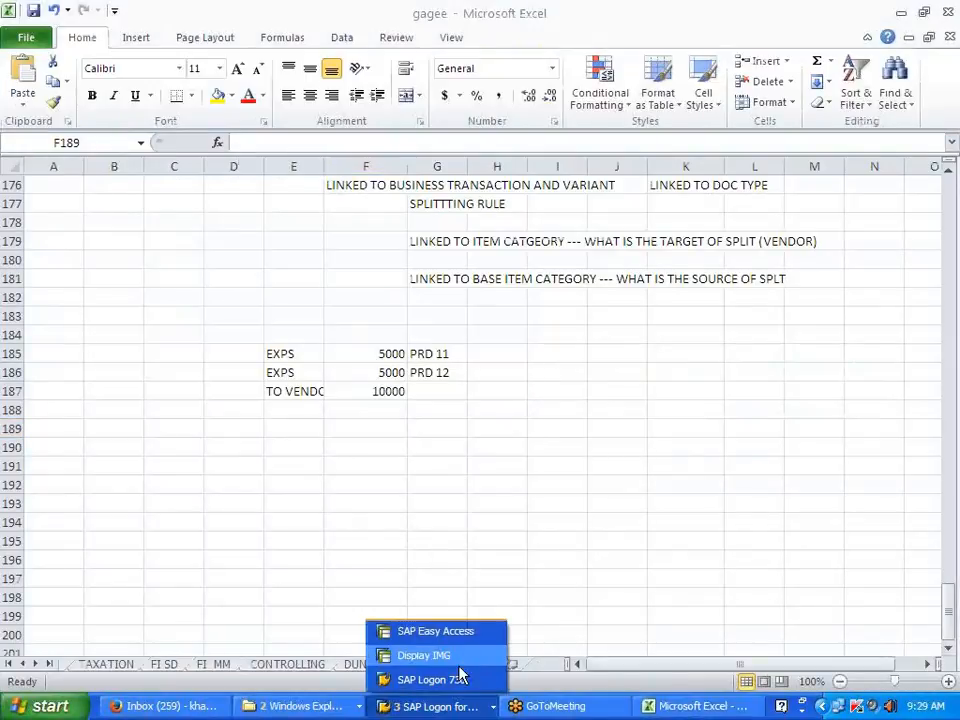
left_click(460, 663)
left_click(178, 370)
left_click(159, 370)
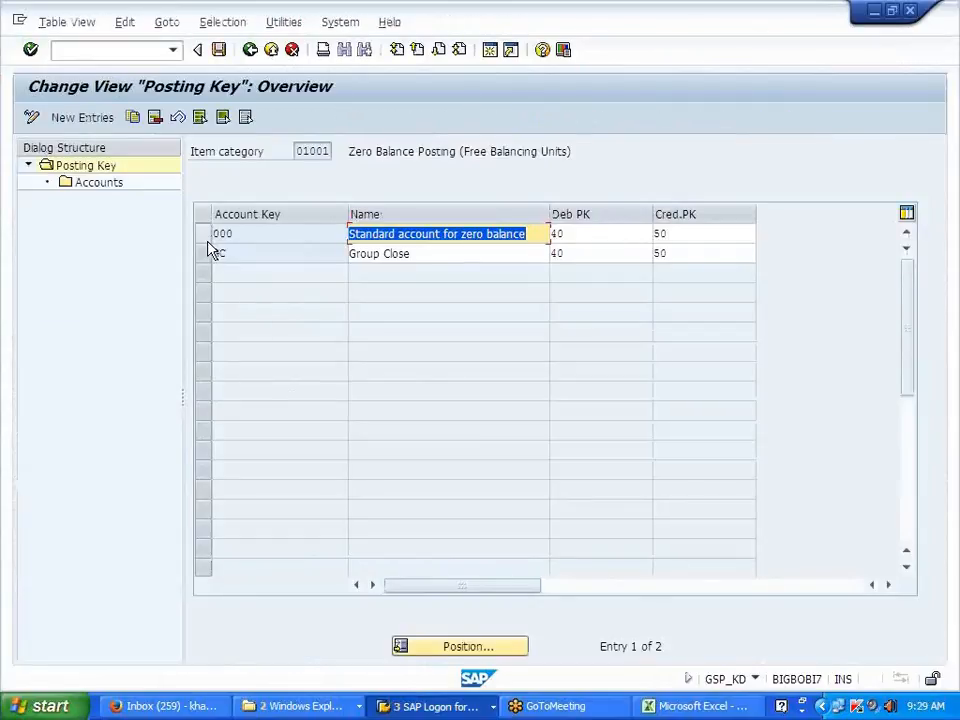
Step: Look up the clearing account assigned to account key 000 in chart of accounts J700
left_click(203, 234)
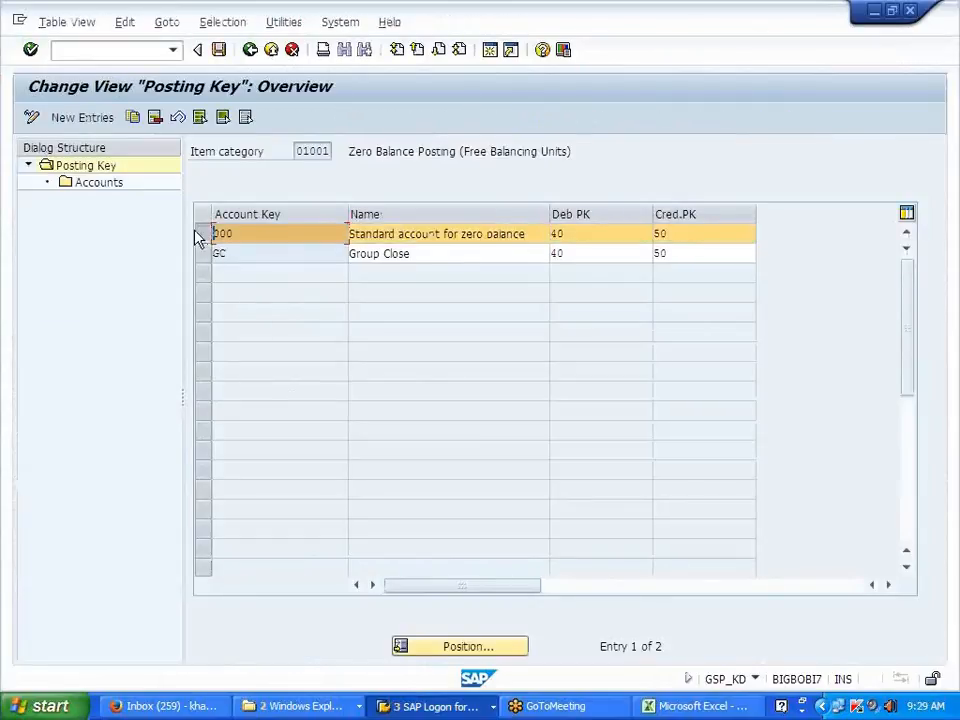
double_click(90, 183)
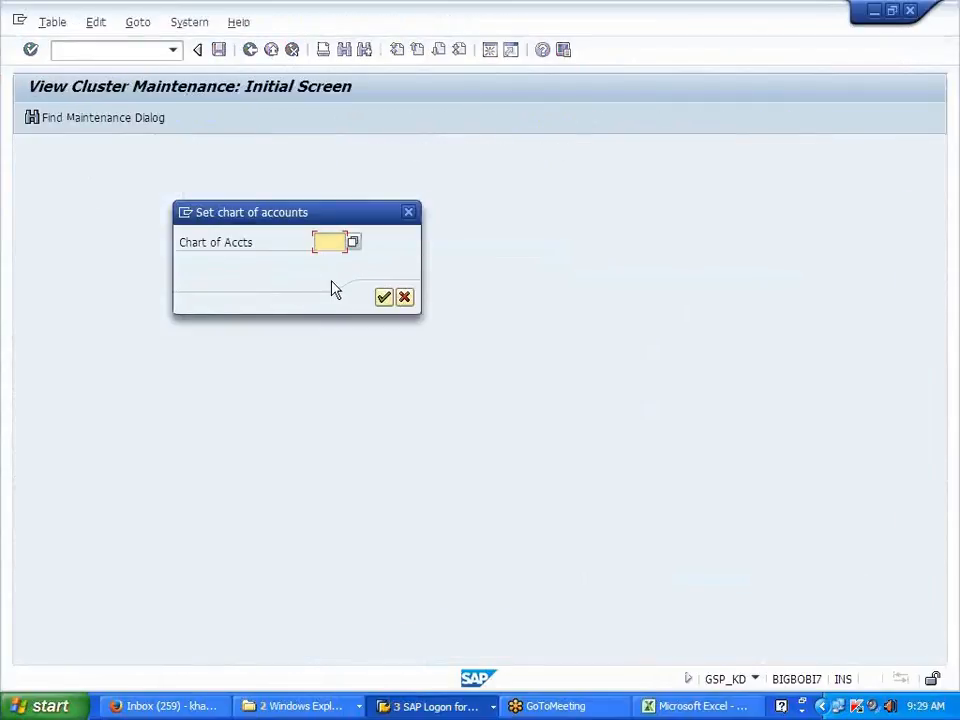
type("J700")
key("Return")
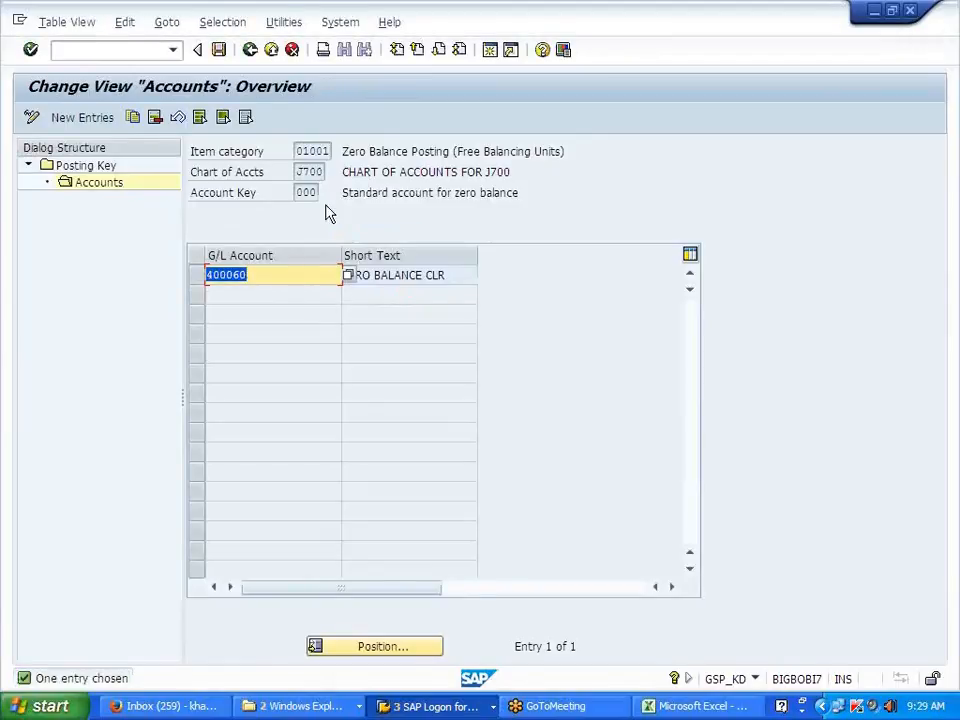
left_click(299, 192)
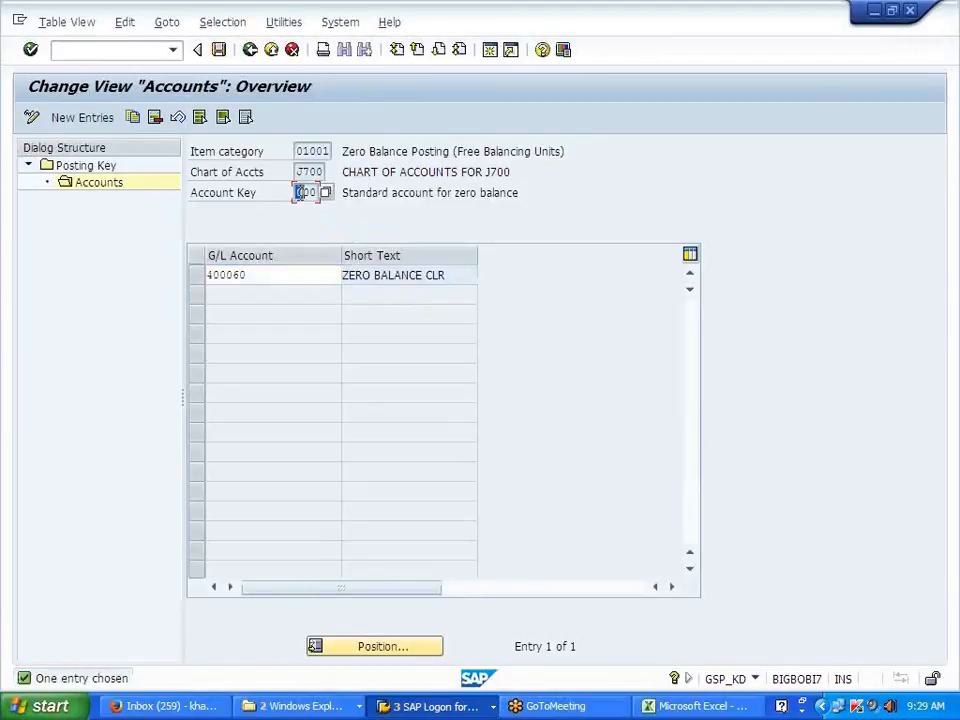
Step: Leave the zero-balance clearing settings and start transaction F-02 in the SAP Easy Access session
left_click(250, 50)
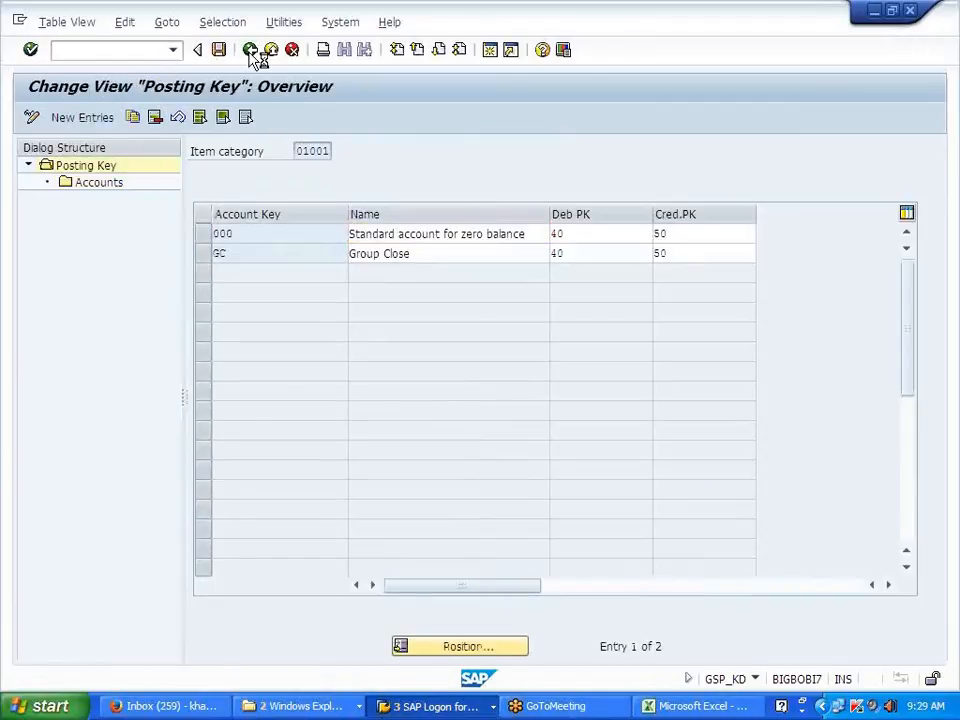
left_click(250, 50)
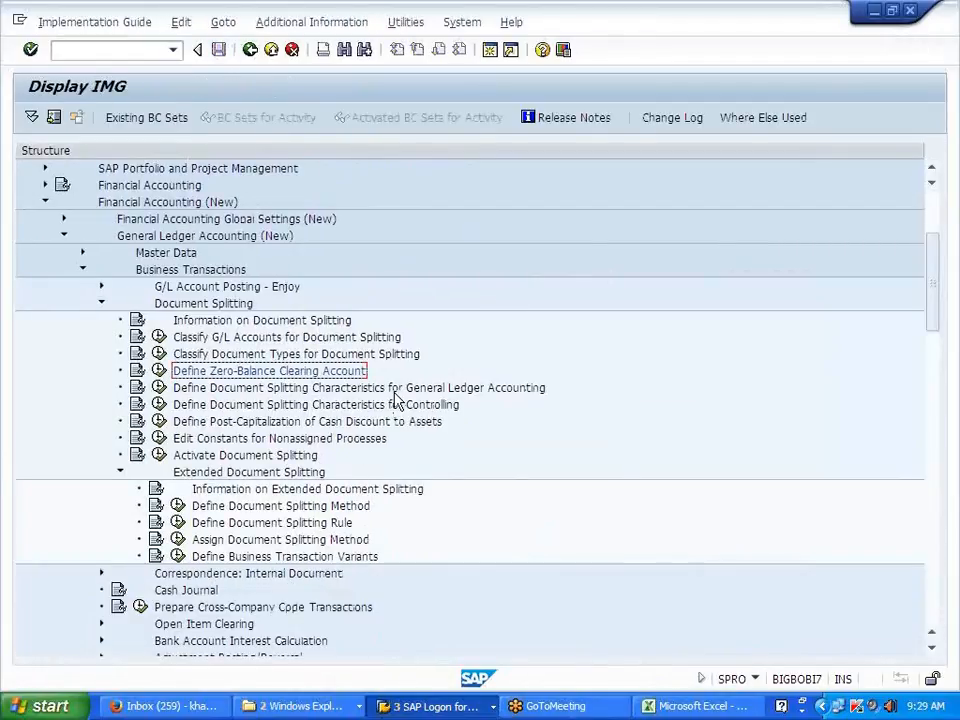
key("alt+Tab")
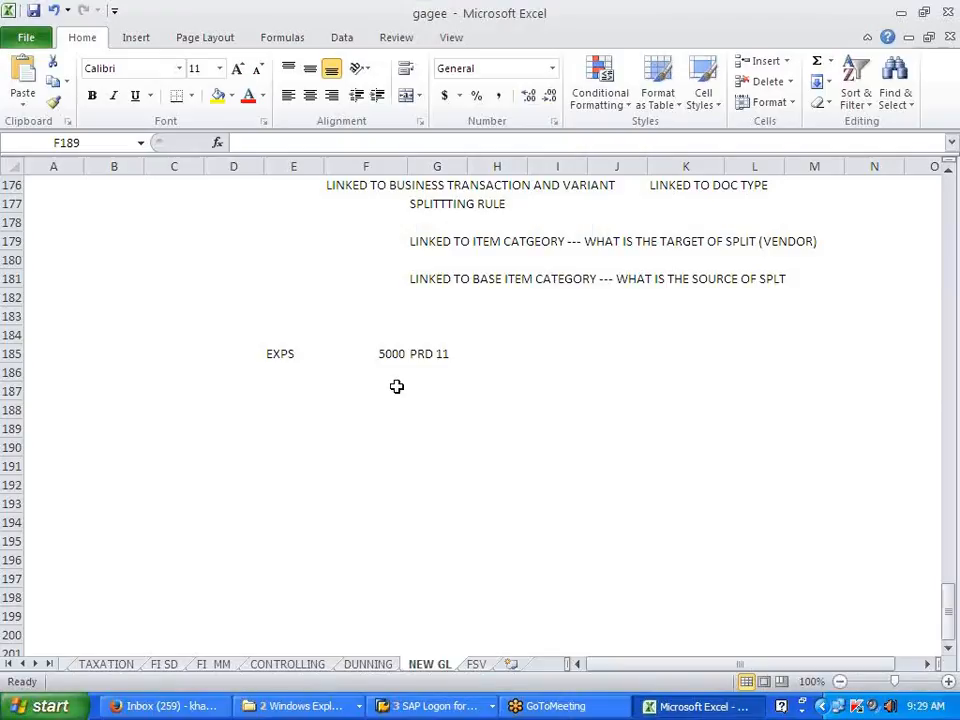
left_click(495, 706)
left_click(469, 634)
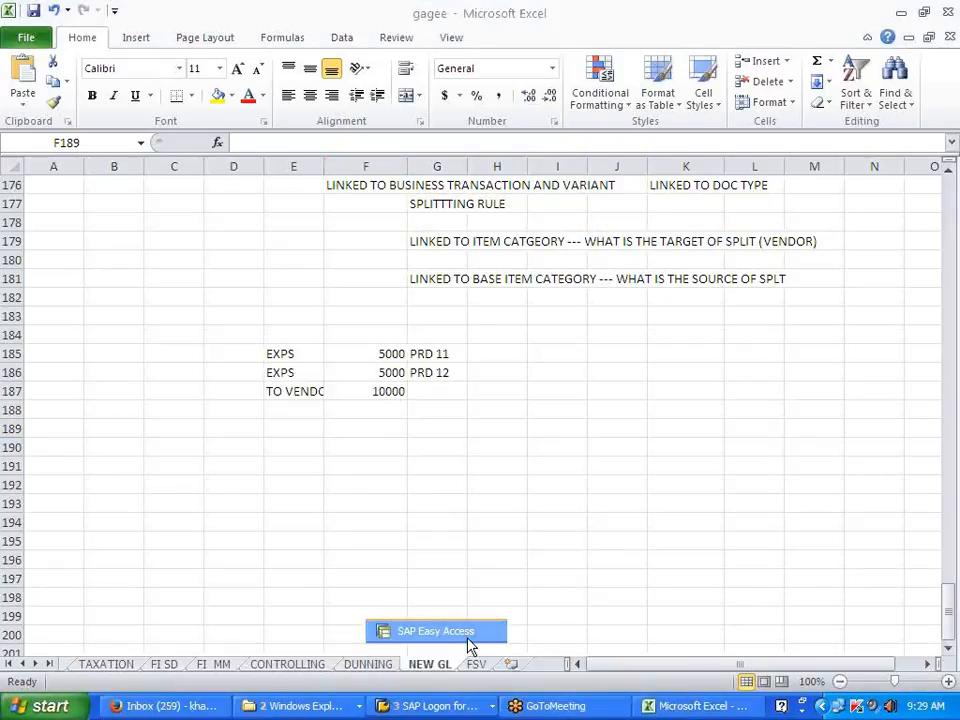
type("F-02")
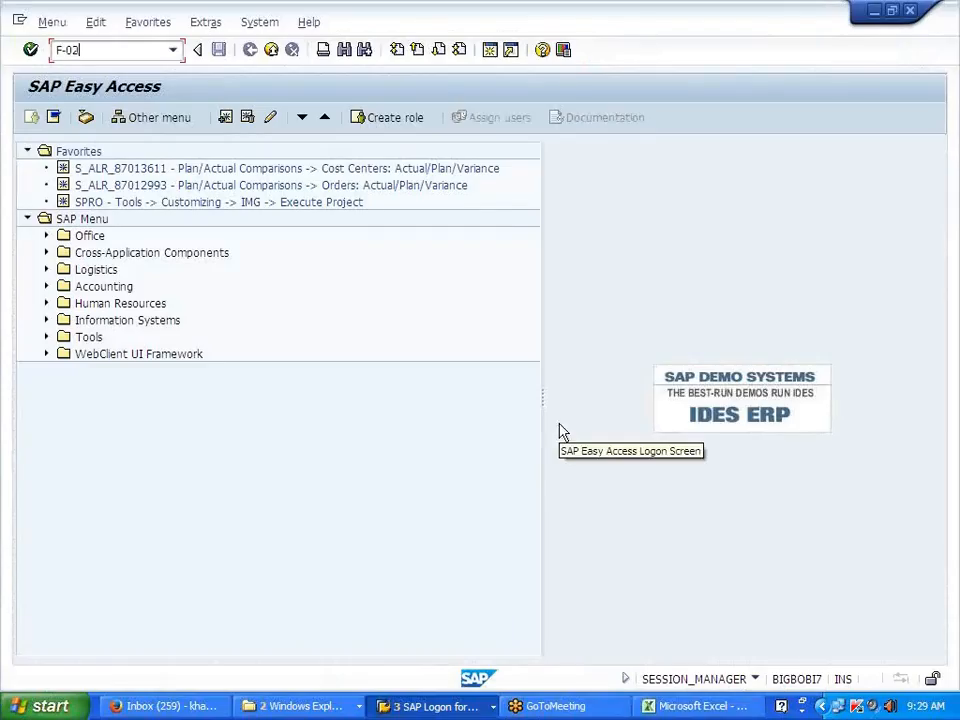
key("Return")
Step: Set the G/L posting's document date to 15.04.2014 and enter a 10000 USD debit item with posting key 40 on account 200000
left_click(158, 151)
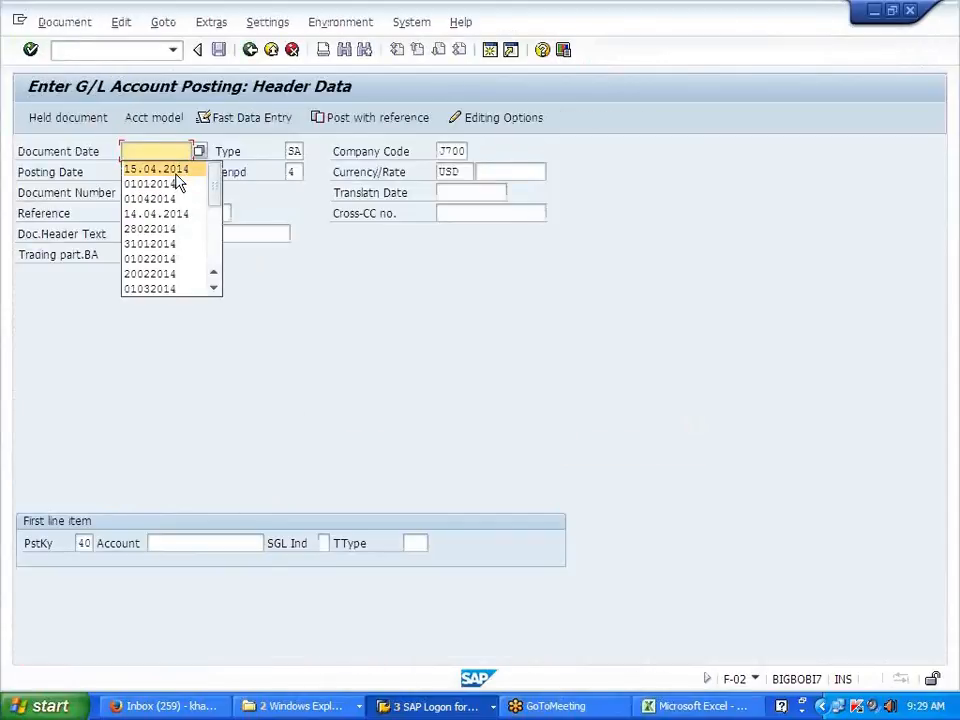
left_click(176, 168)
left_click(221, 542)
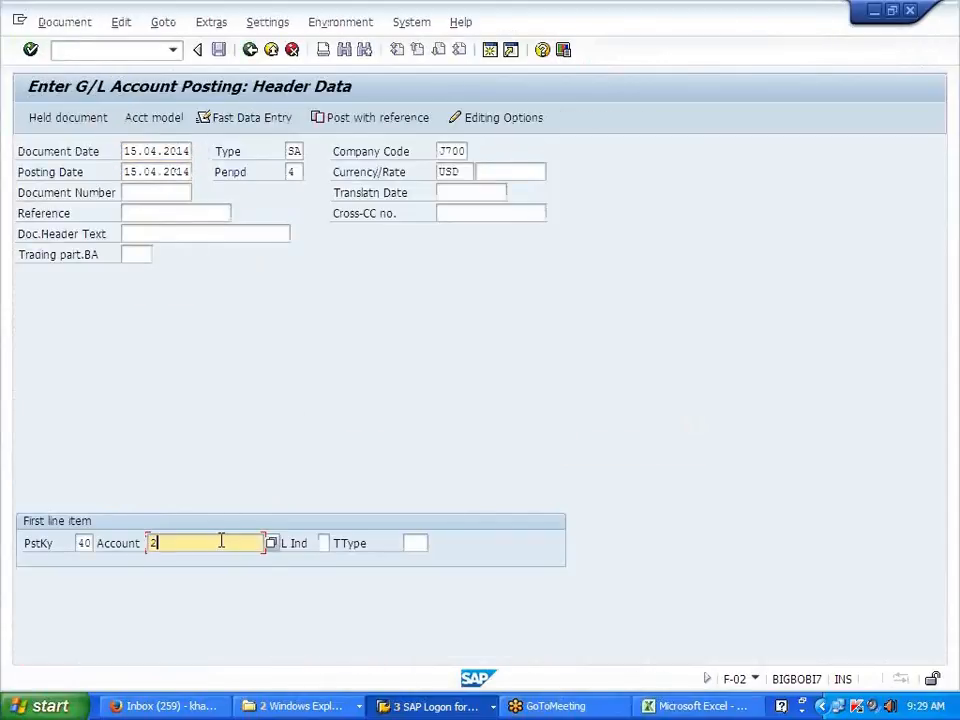
type("20000")
key("Return")
key("Return")
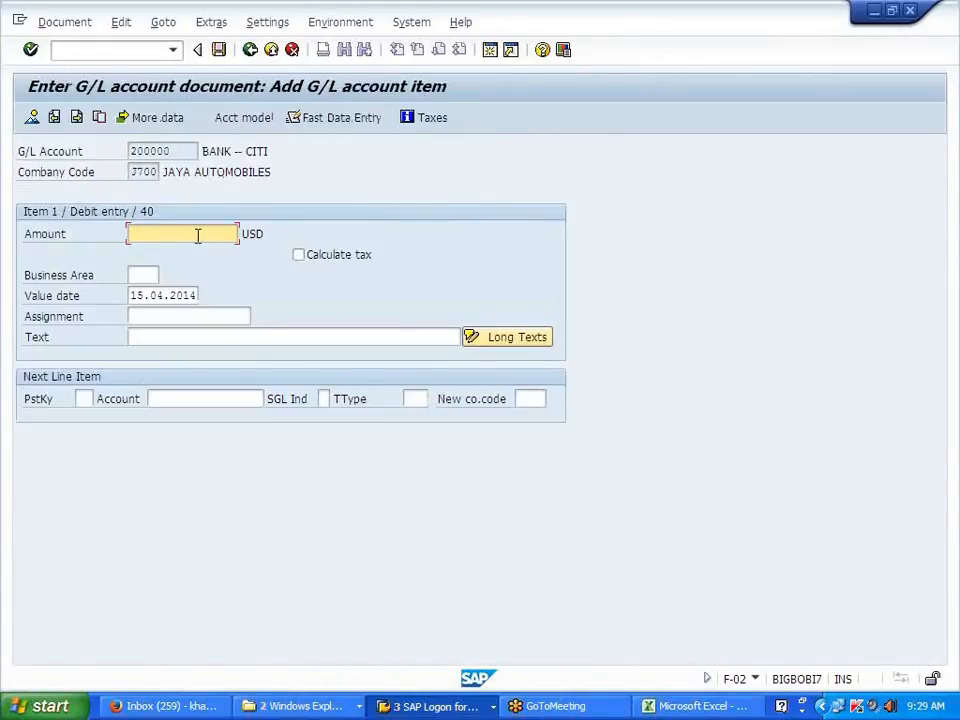
type("10000")
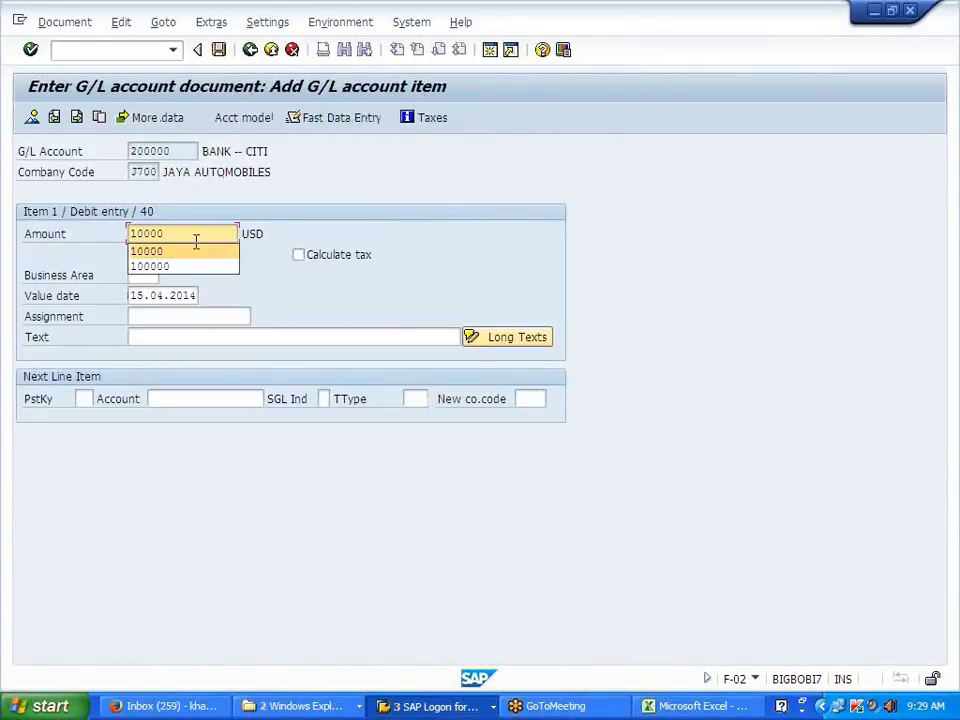
left_click(192, 251)
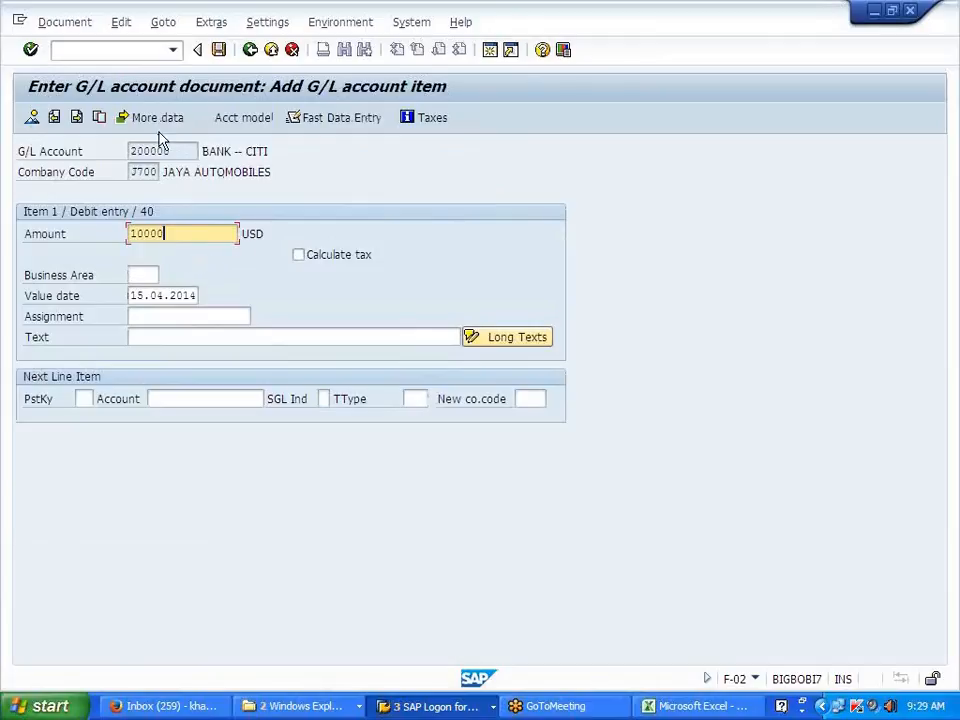
Step: Run transaction OBC4 in place of the current posting and open field status group G005 of variant J700
left_click(124, 51)
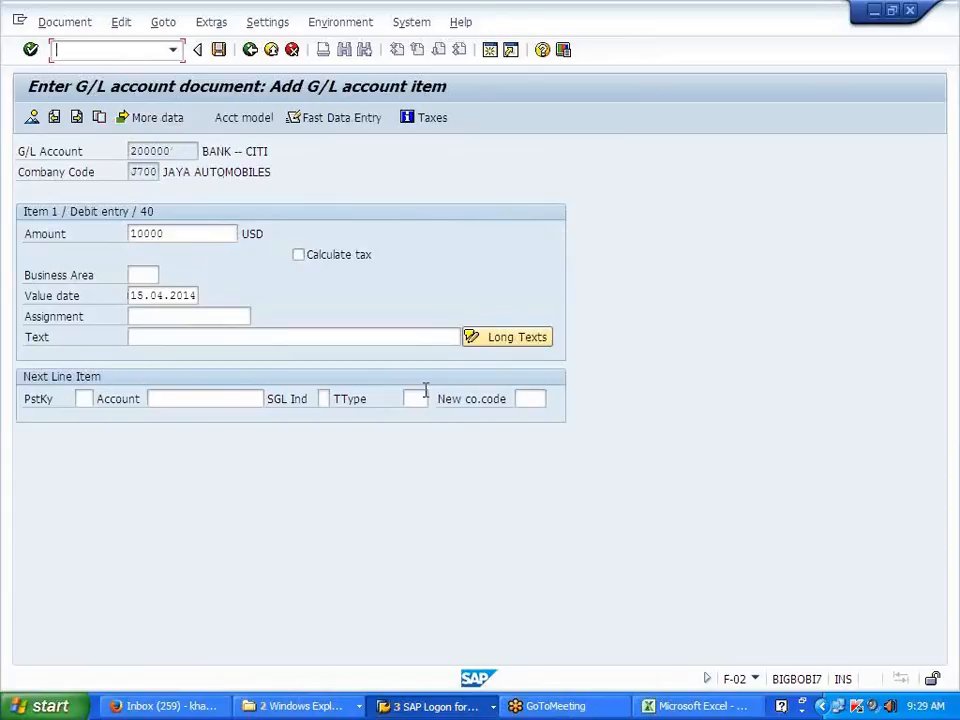
type("/NOBC4")
key("Return")
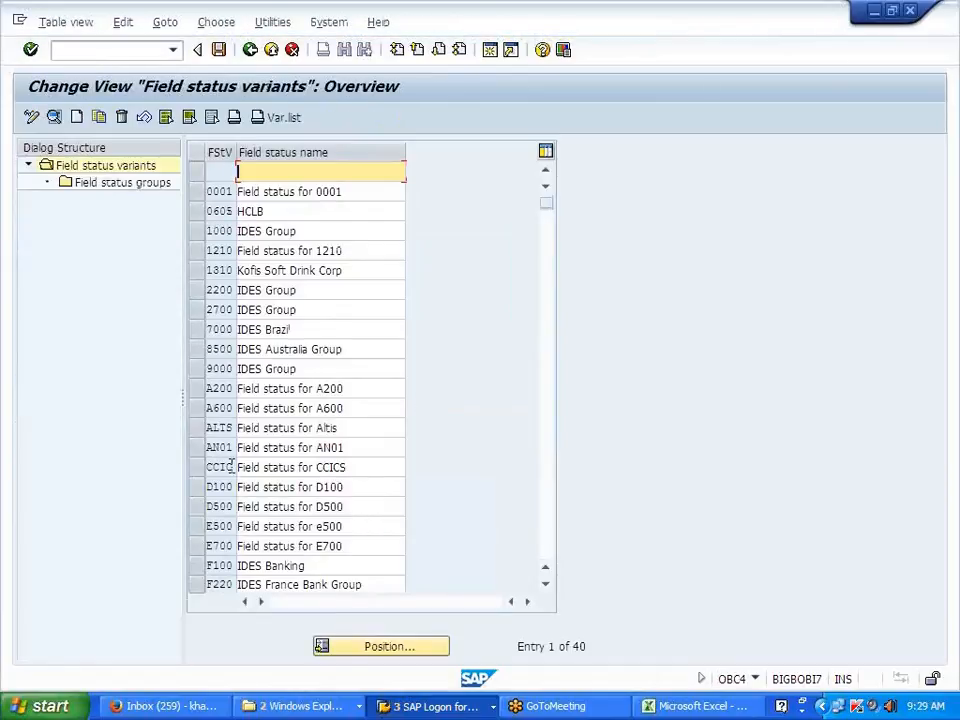
scroll(231, 467, "down", 2)
scroll(231, 467, "down", 3)
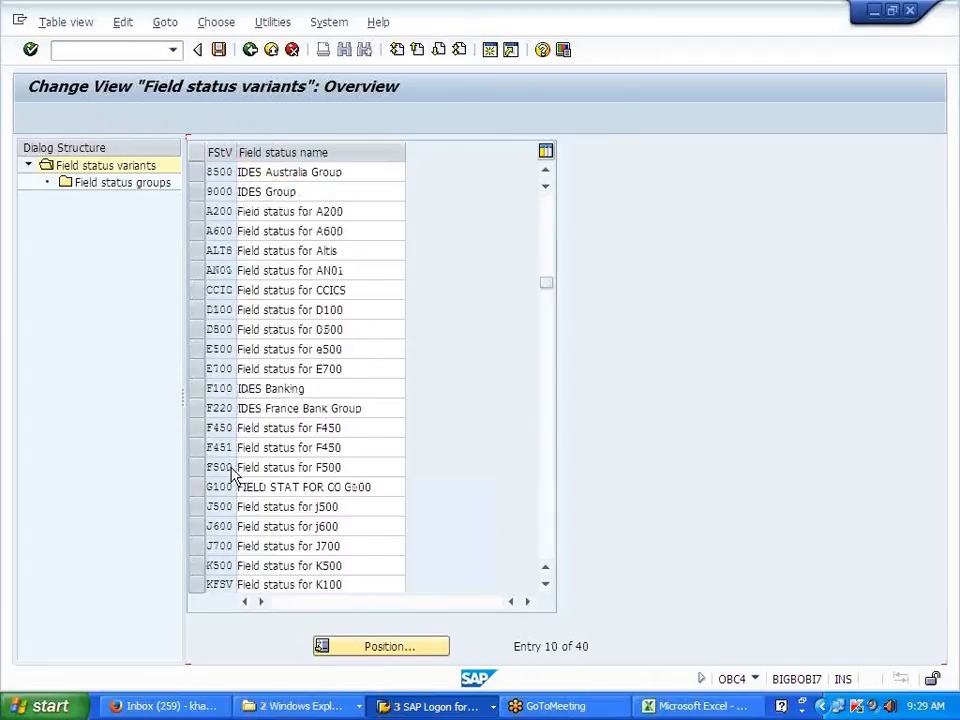
left_click(207, 427)
double_click(141, 185)
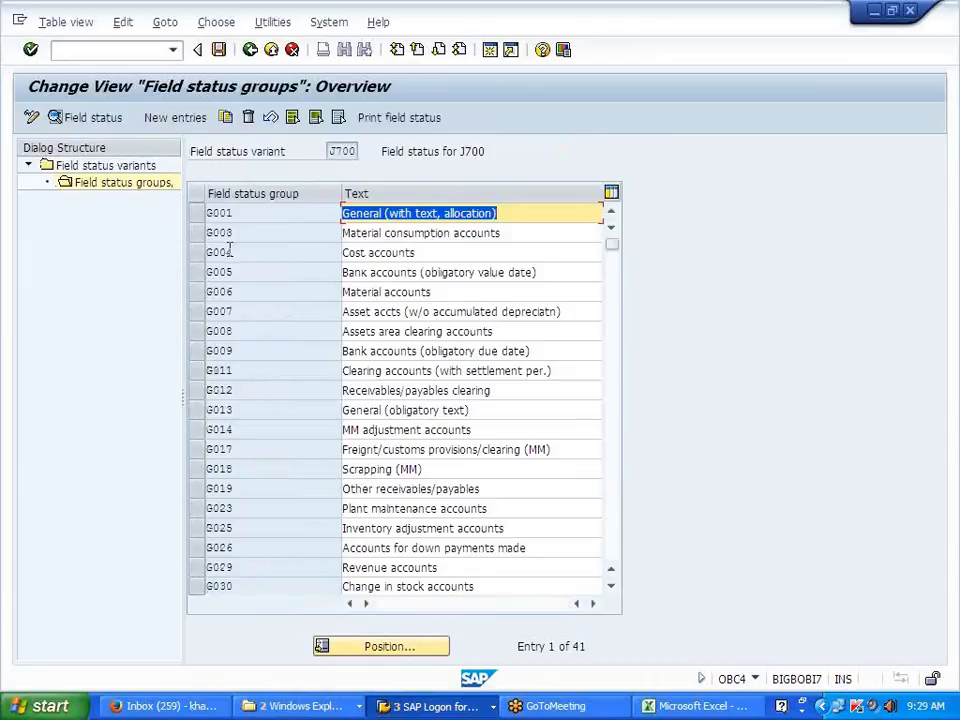
double_click(226, 276)
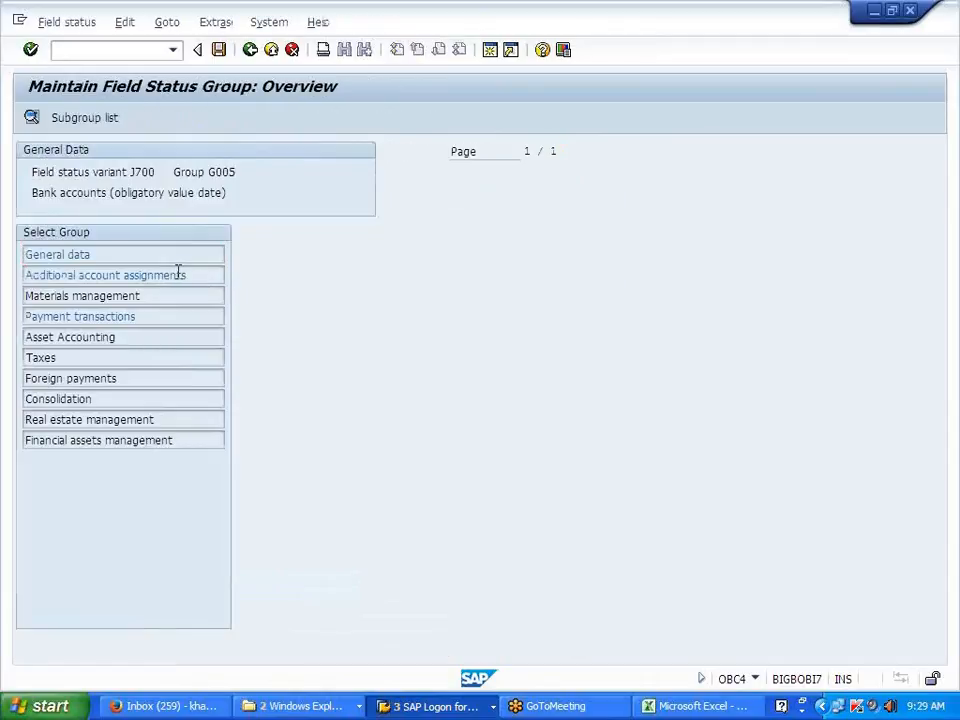
Step: Make Profit Center an optional entry in G005's additional account assignments and save it to the customizing request
double_click(180, 277)
left_click(416, 543)
left_click(217, 50)
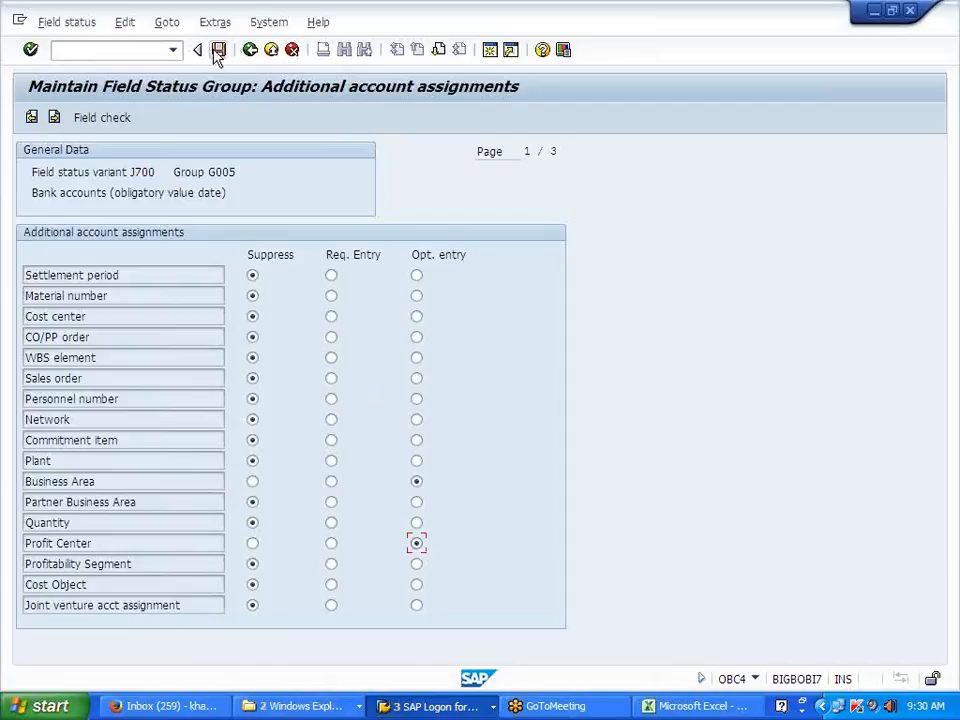
left_click(275, 318)
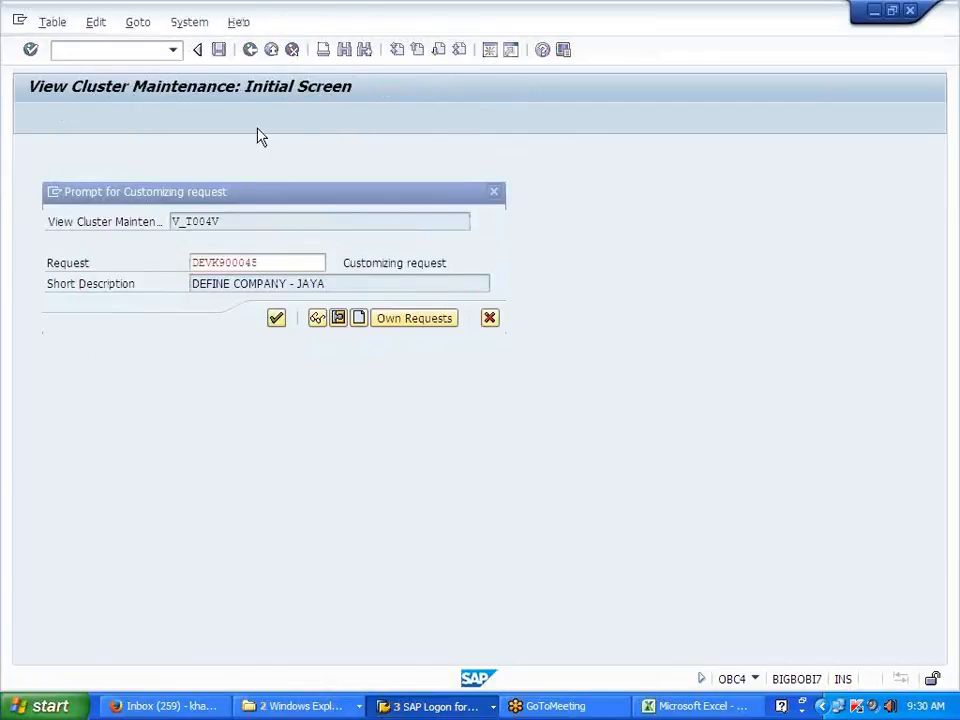
Step: Leave the field status settings and start transaction F-02 in the SAP Easy Access session
left_click(249, 51)
left_click(249, 51)
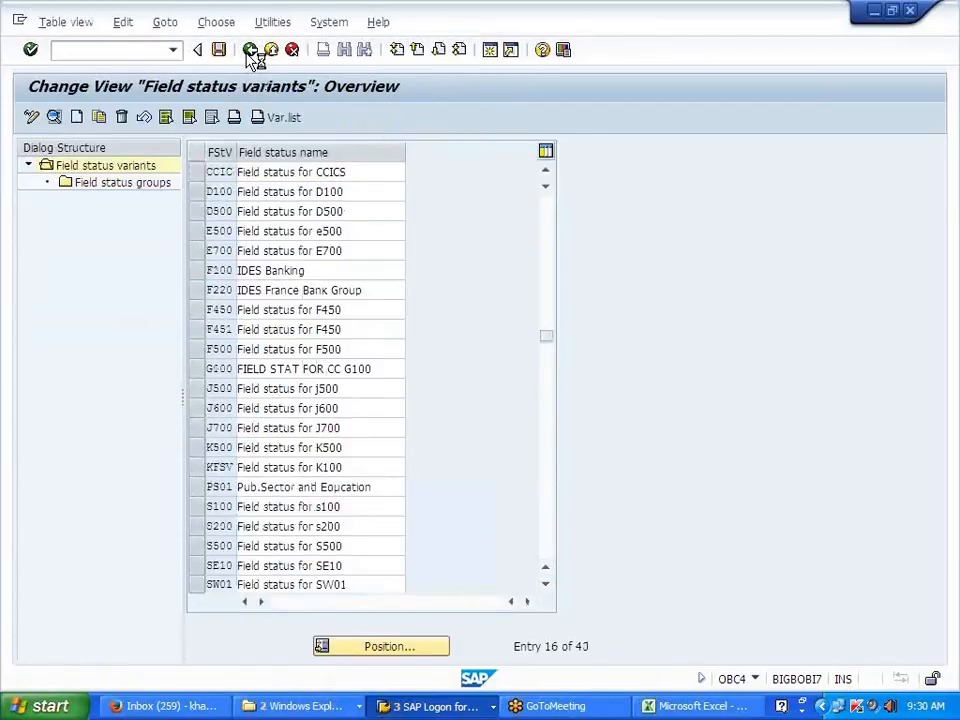
left_click(249, 51)
key("alt+Tab")
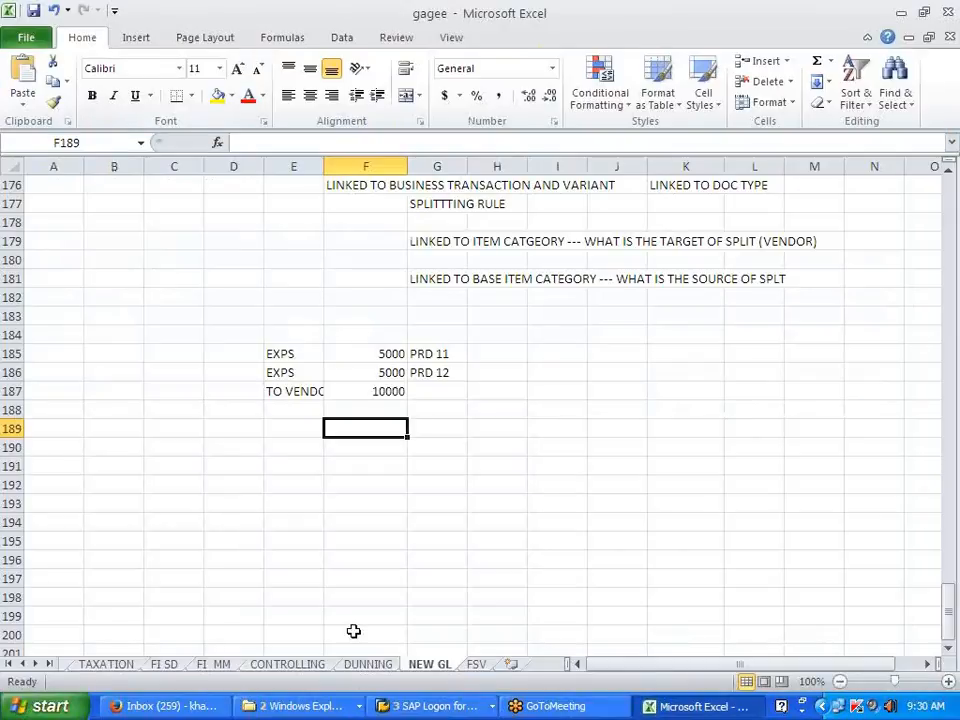
left_click(432, 706)
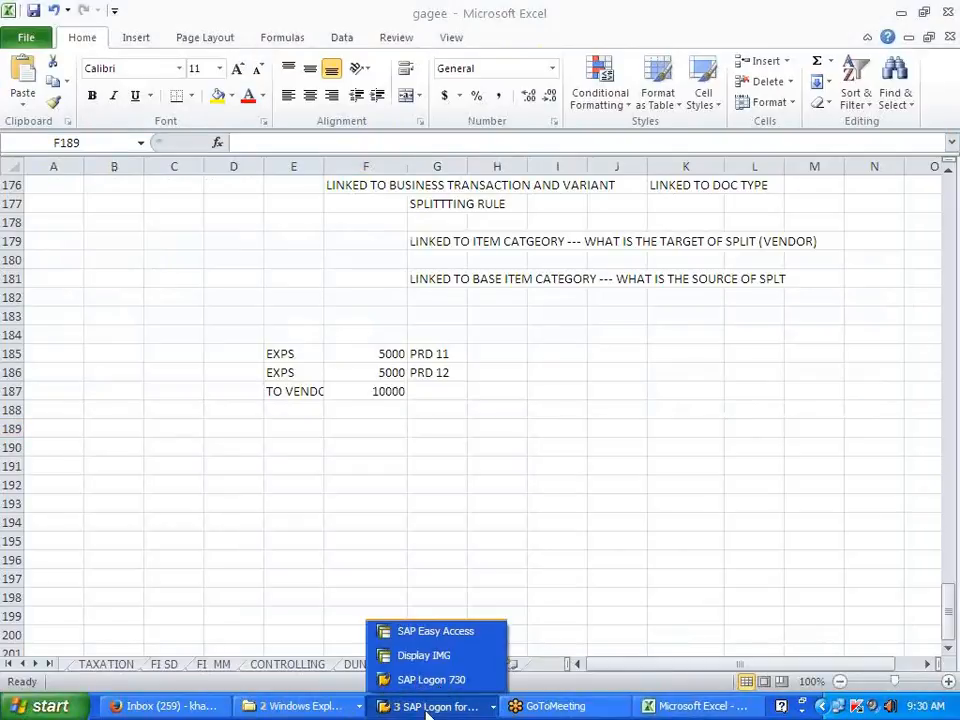
left_click(442, 632)
type("F-02")
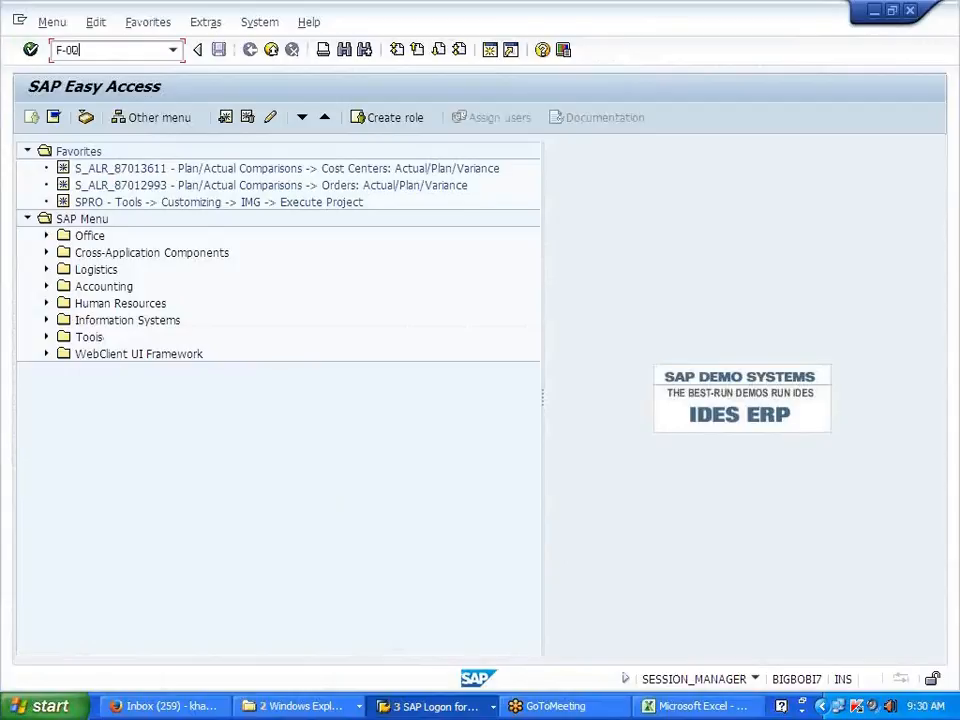
key("Return")
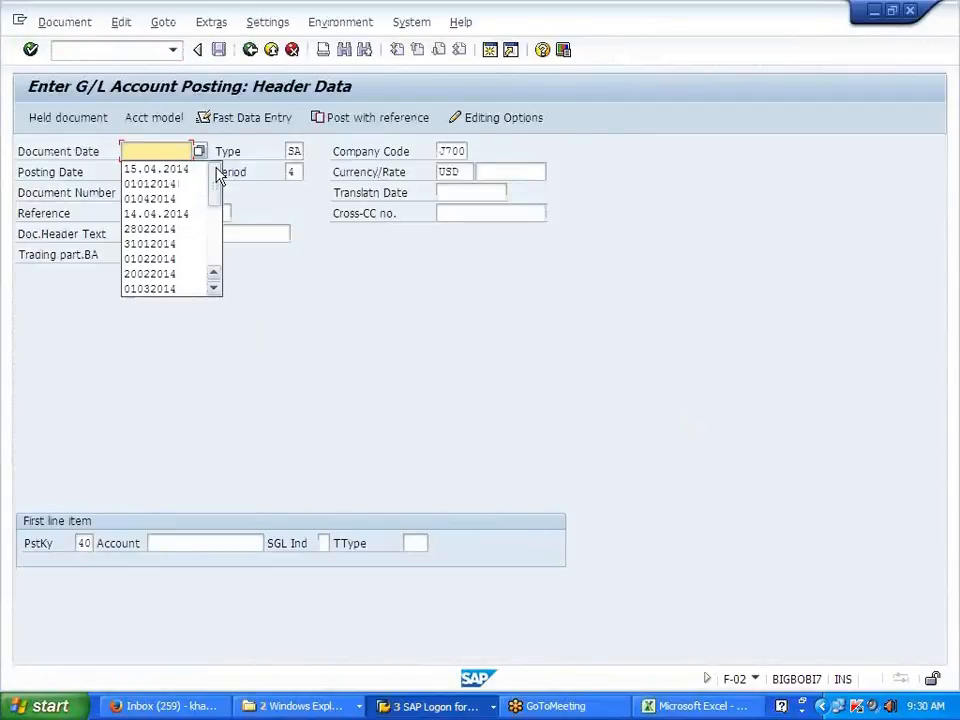
Step: Set the document date to 15.04.2014 and enter a 10000 USD debit item on account 200000 with profit center INDICA
left_click(170, 167)
left_click(220, 541)
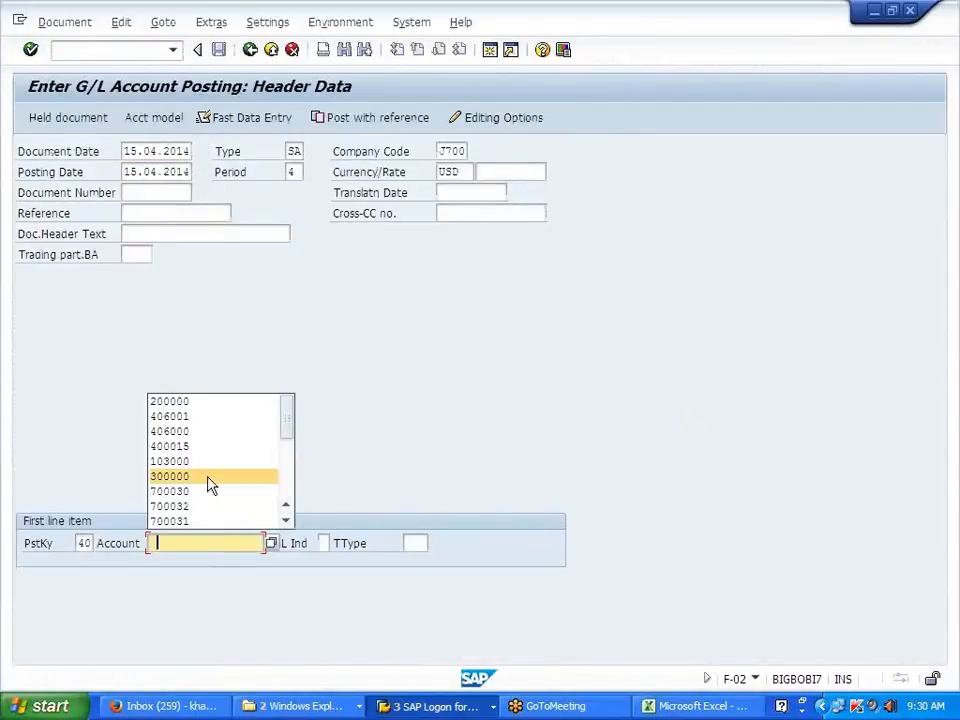
left_click(205, 402)
key("Return")
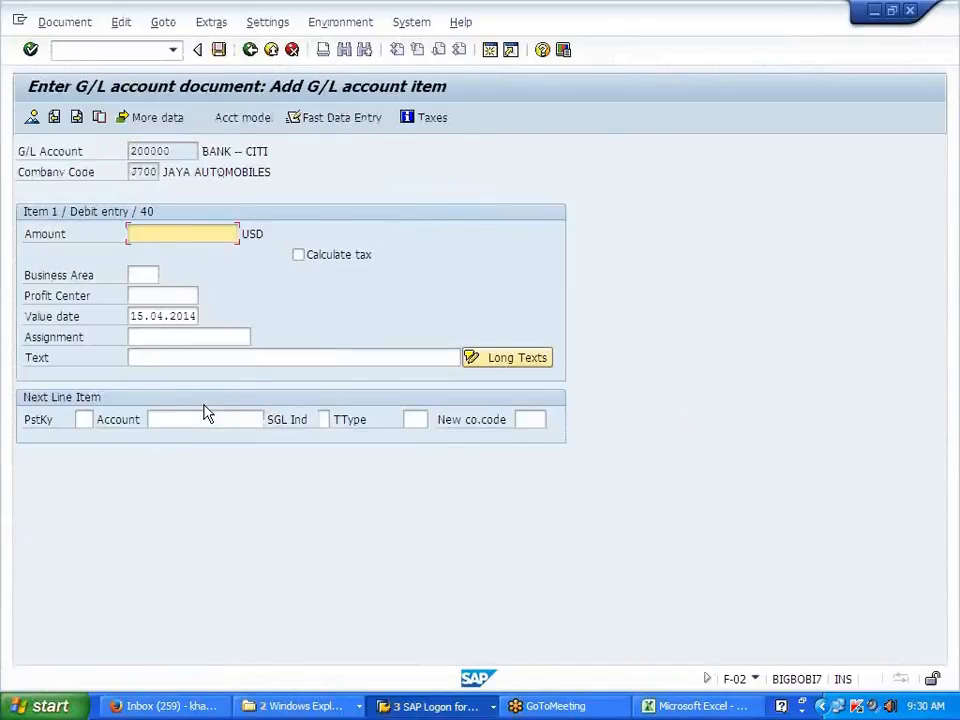
left_click(184, 252)
left_click(157, 294)
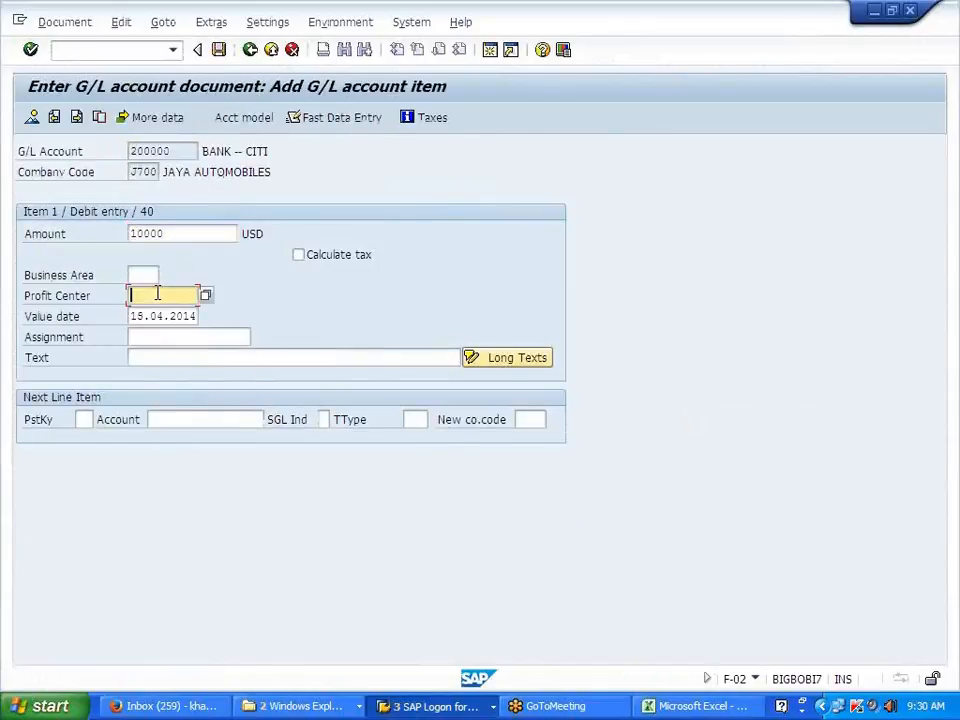
key("BackSpace")
type("INDIA")
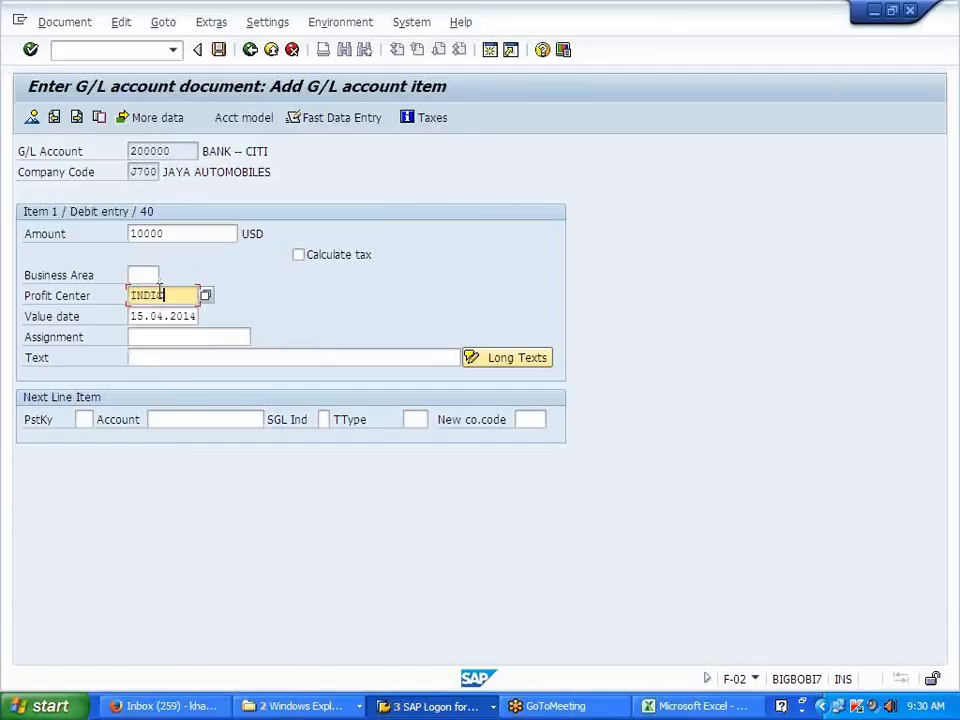
Step: Add a second line item with posting key 50 on the current account, G/L 200010
left_click(84, 419)
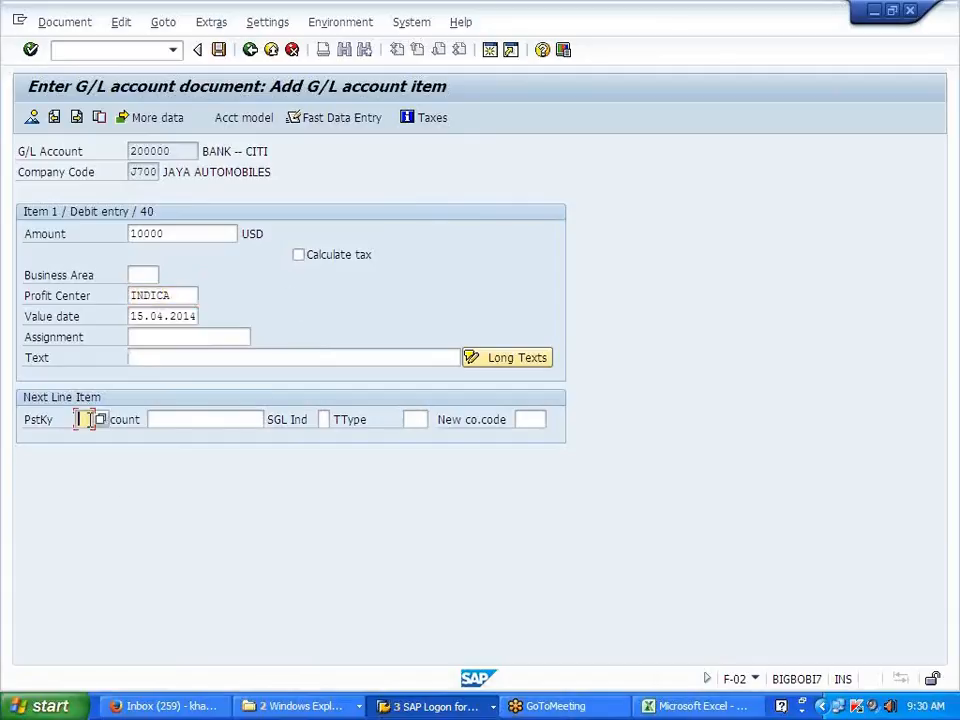
type("50")
key("Tab")
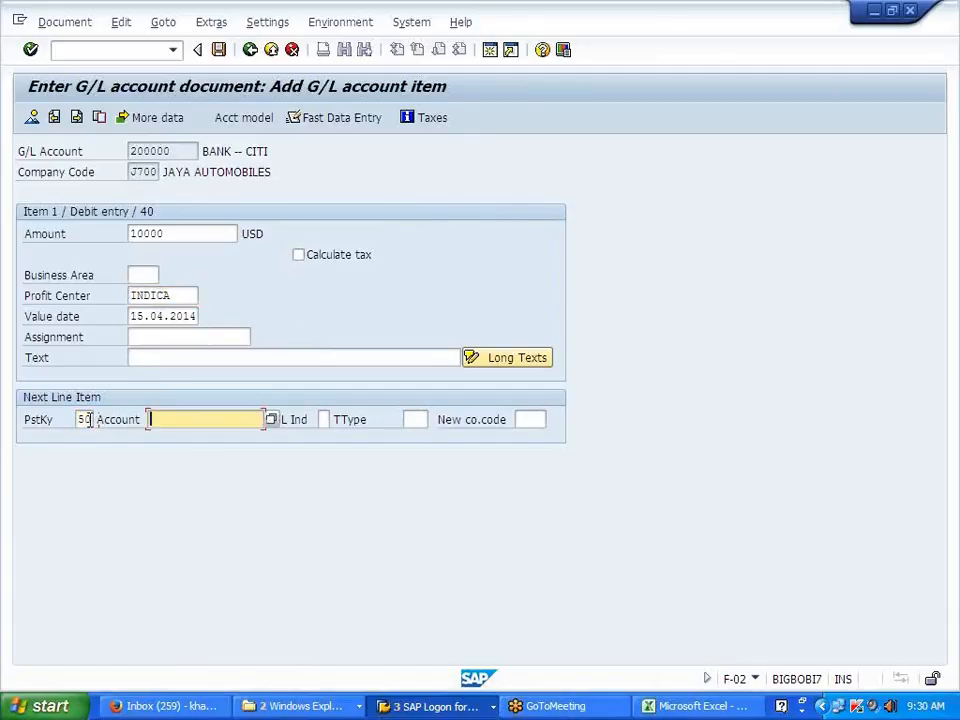
key("F4")
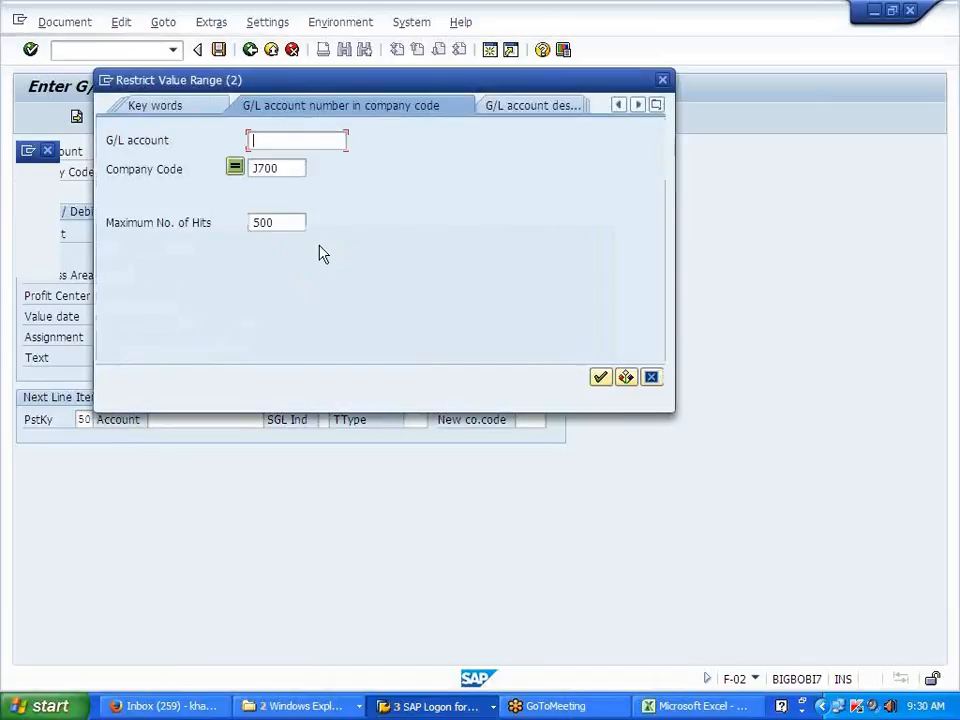
key("Return")
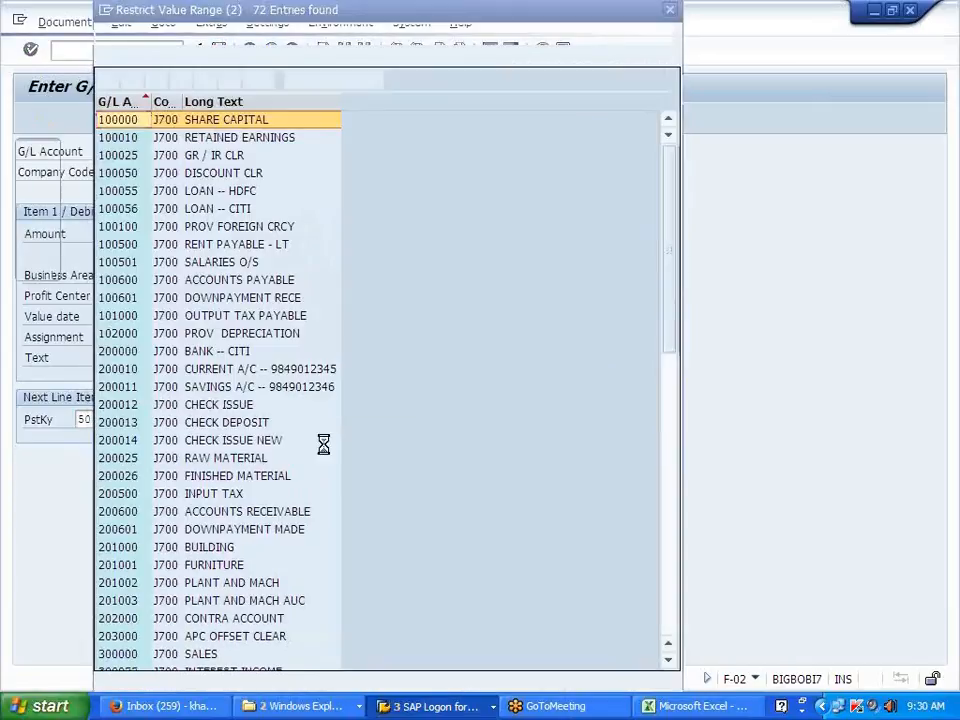
scroll(307, 507, "down", 2)
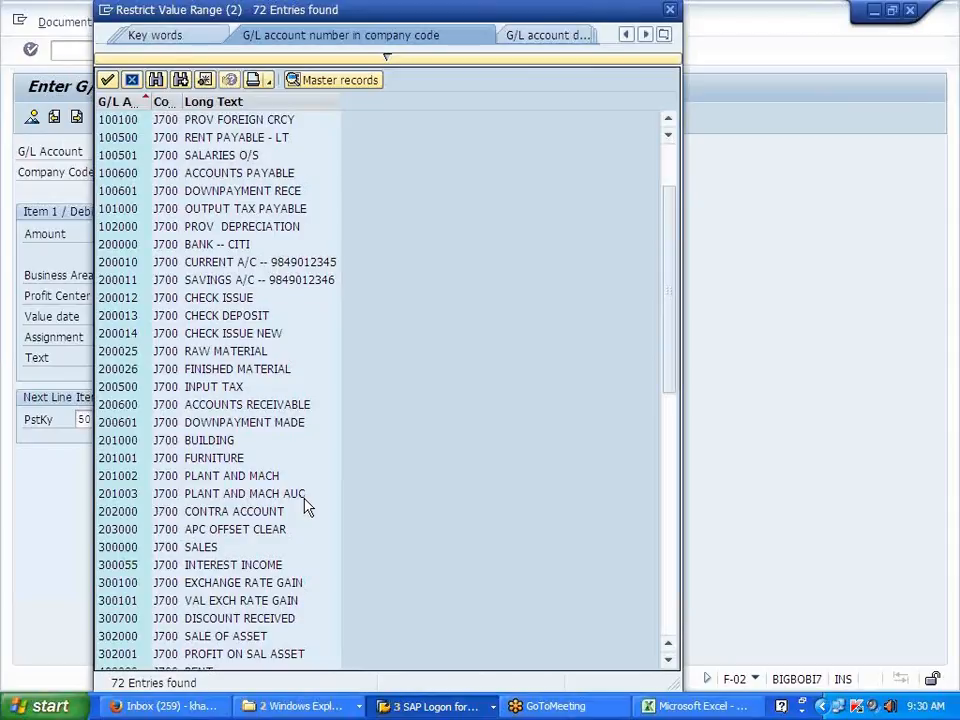
double_click(237, 263)
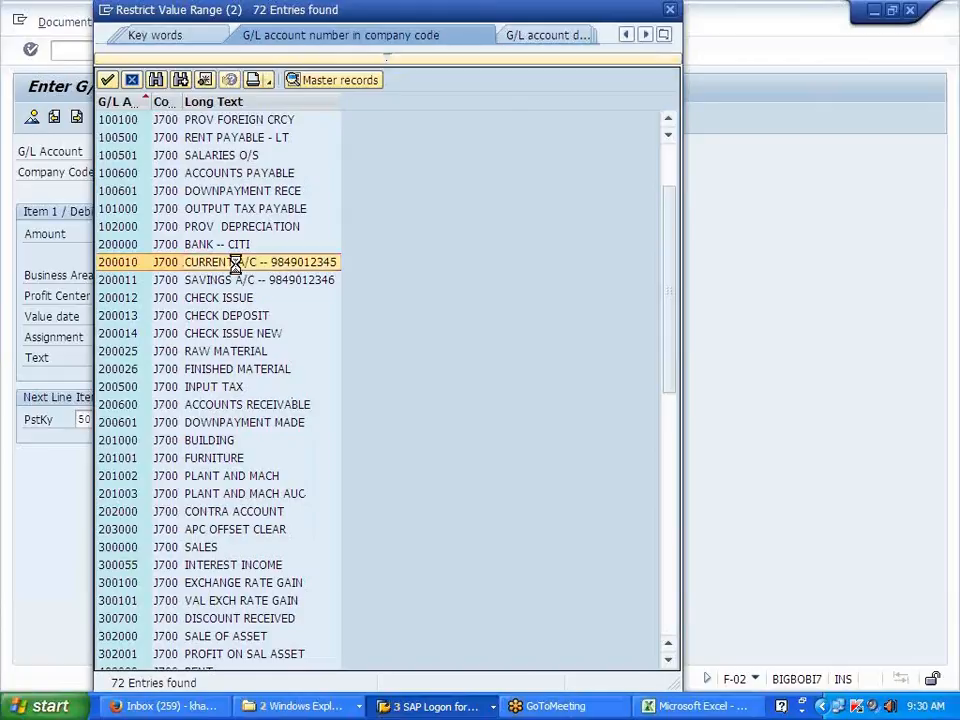
key("Return")
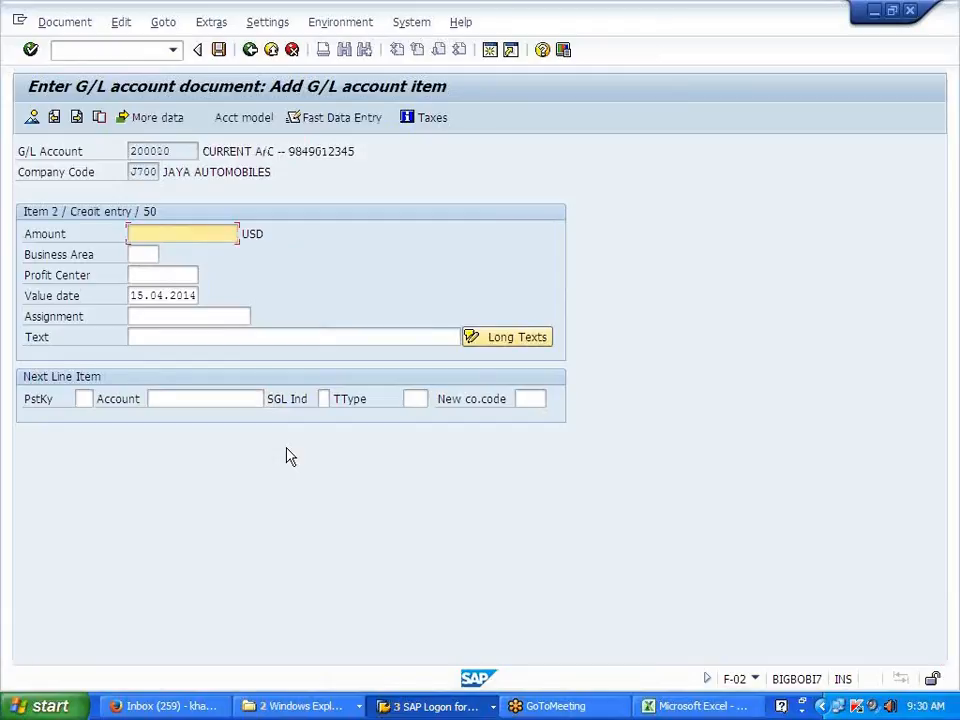
Step: Enter 10000 USD and profit center SAFARI for the credit item
left_click(180, 233)
left_click(180, 251)
left_click(162, 274)
type("S")
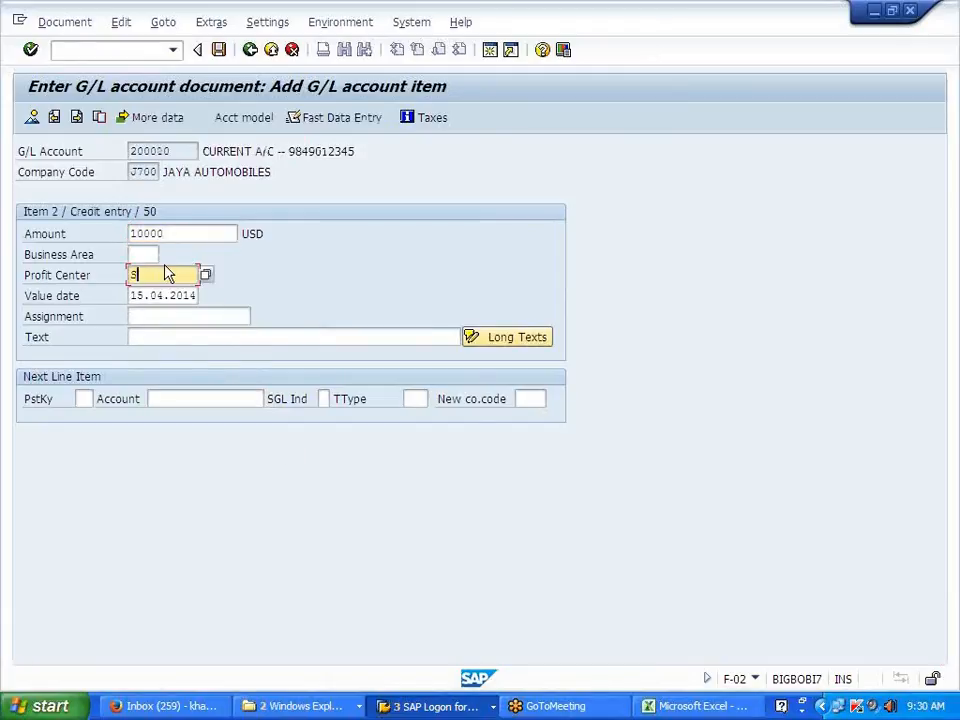
type("AFARI")
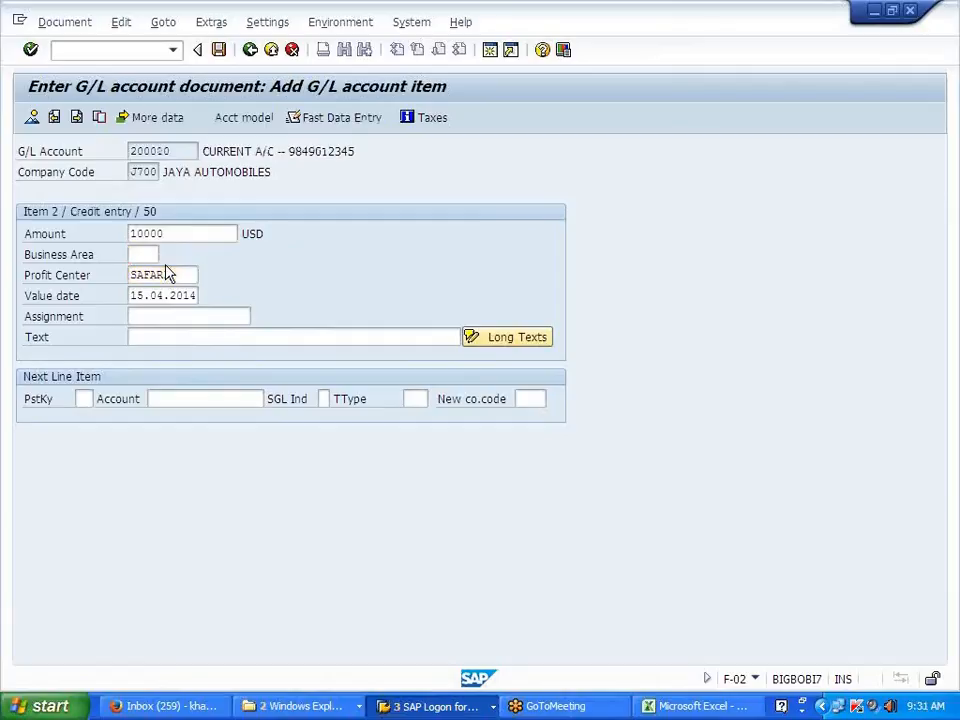
key("Return")
Step: Simulate the document and its general ledger view to examine the zero-balance clearing lines per profit center
left_click(64, 21)
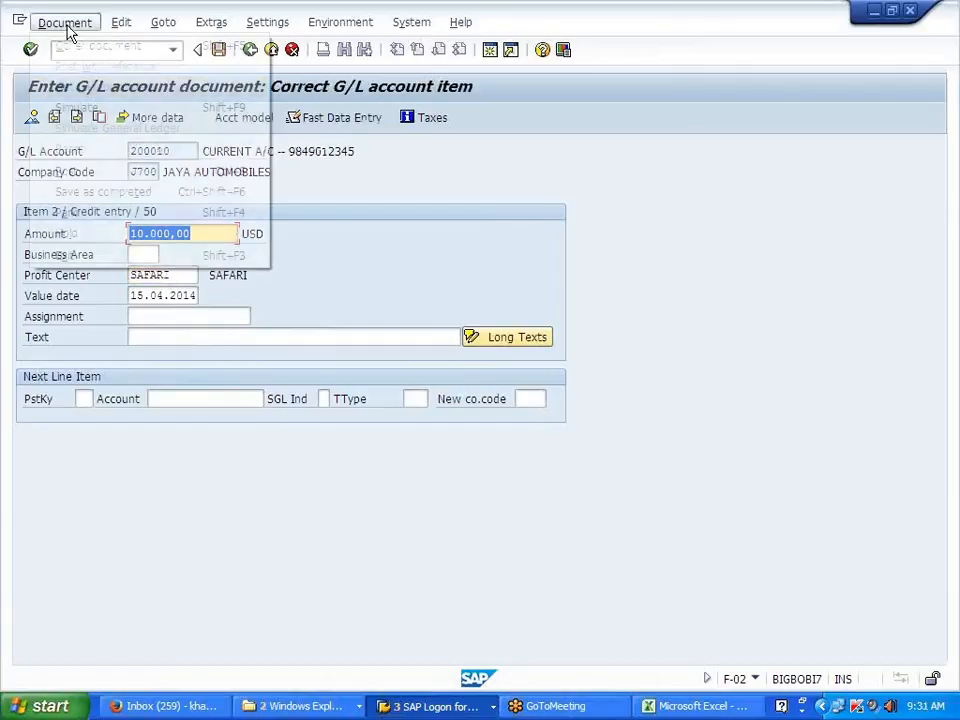
left_click(86, 108)
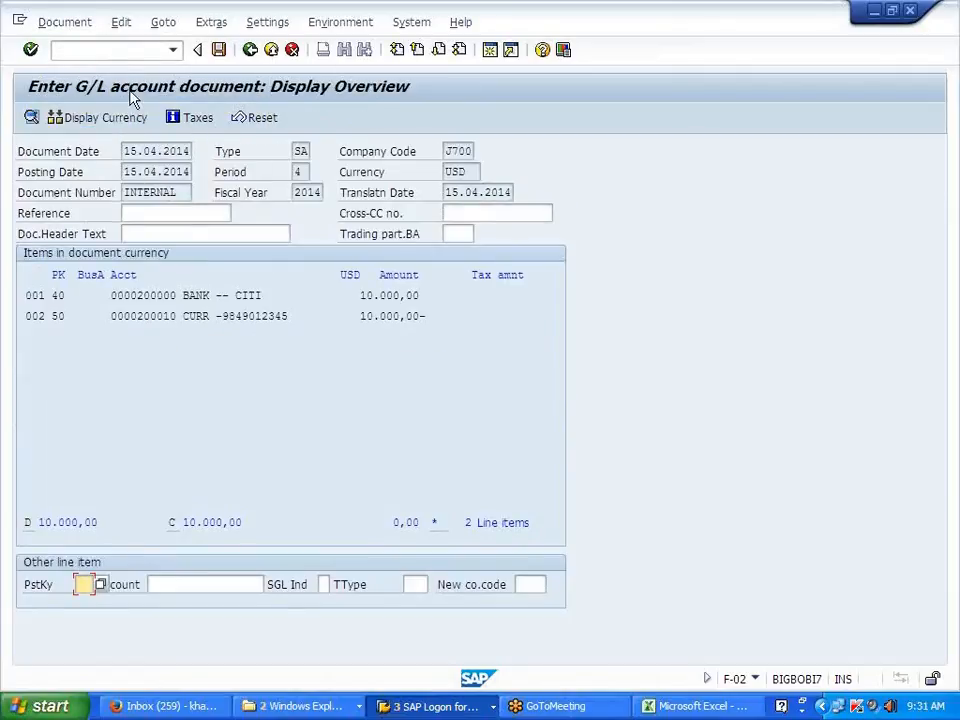
left_click(66, 22)
left_click(94, 127)
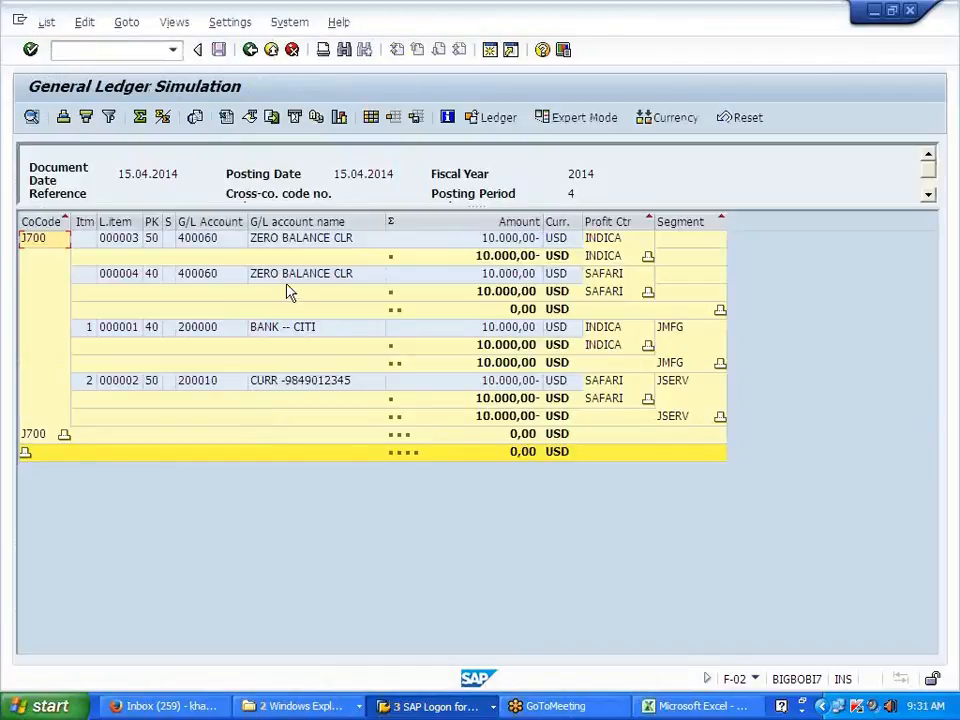
left_click(288, 279)
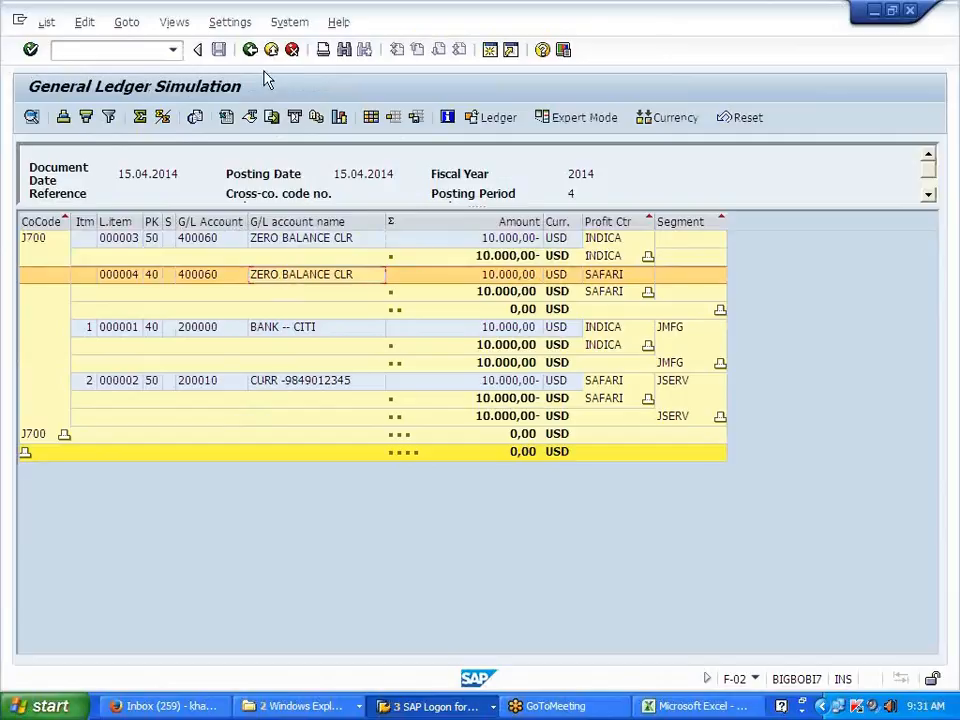
Step: Exit the general ledger simulation and discard the unposted G/L document, returning to SAP Easy Access
left_click(291, 49)
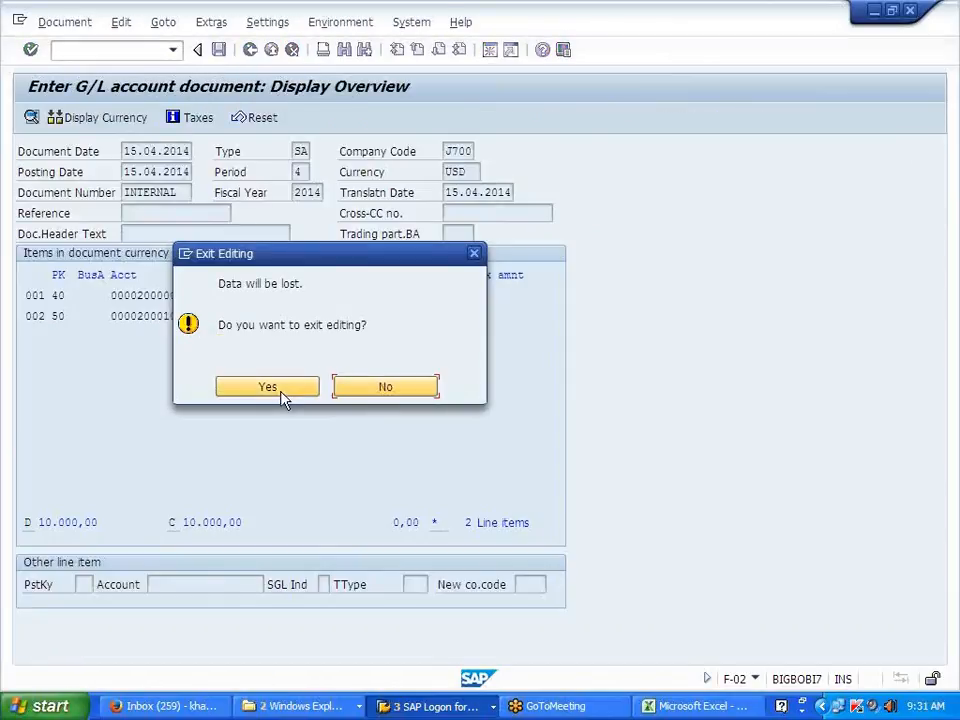
left_click(277, 390)
left_click(270, 50)
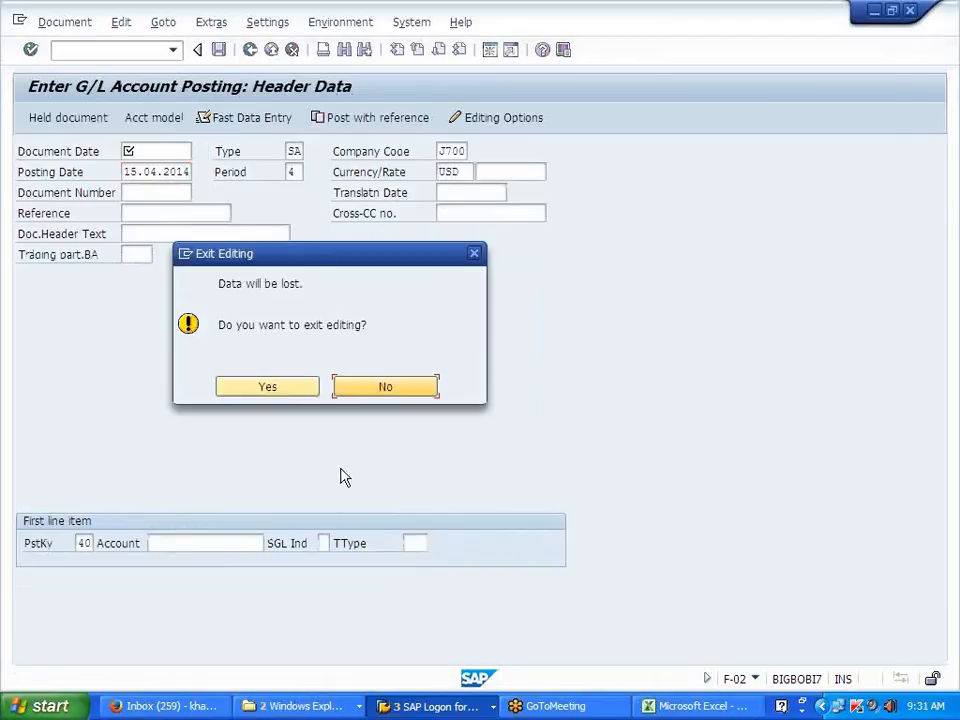
left_click(282, 390)
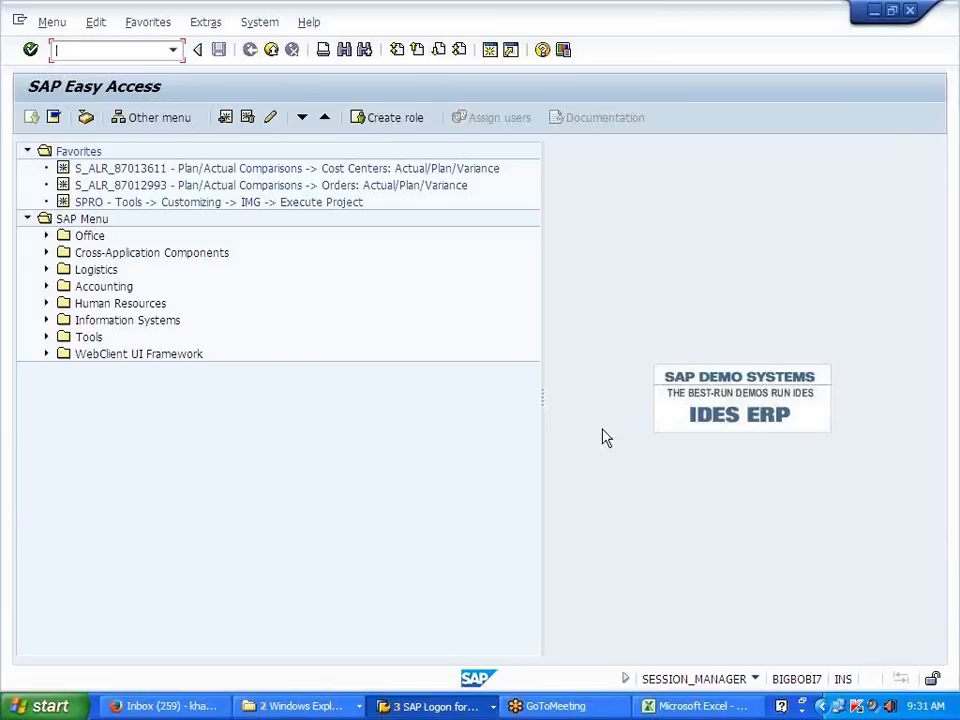
Step: Start a vendor invoice in F-43 with document date 15.04.2014 and enter the vendor account for the posting key 31 item
type("F-43")
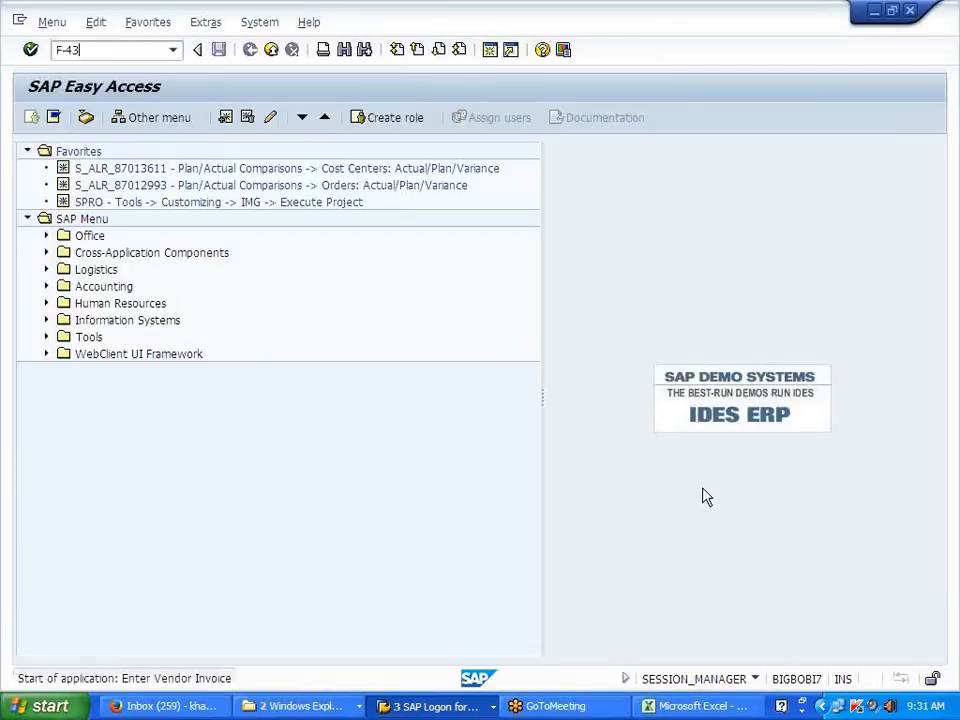
key("space")
left_click(174, 172)
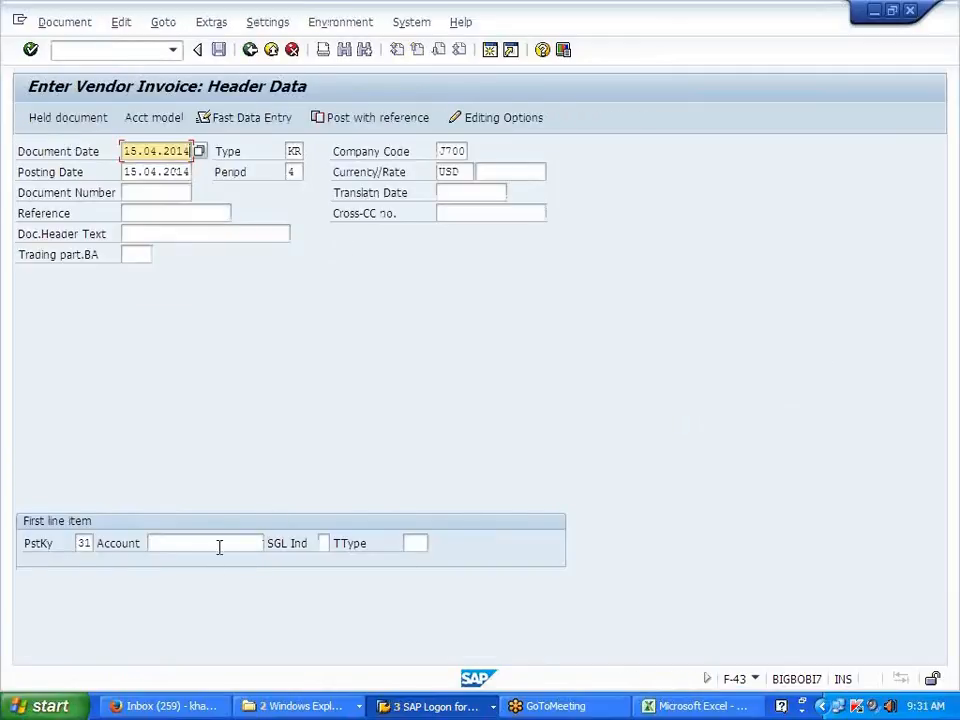
left_click(196, 543)
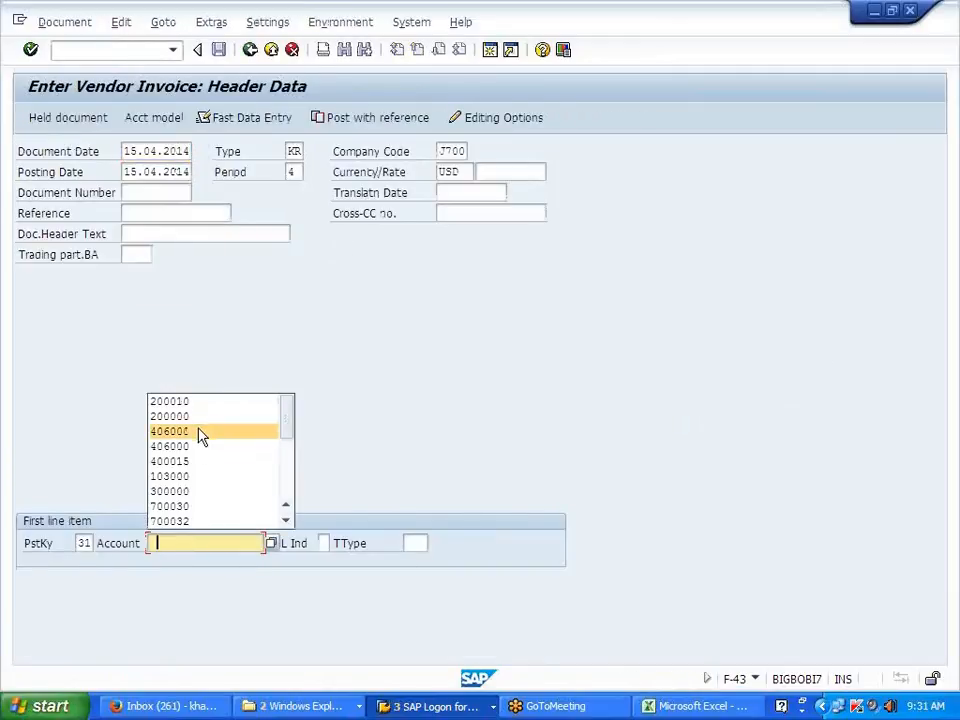
left_click(199, 462)
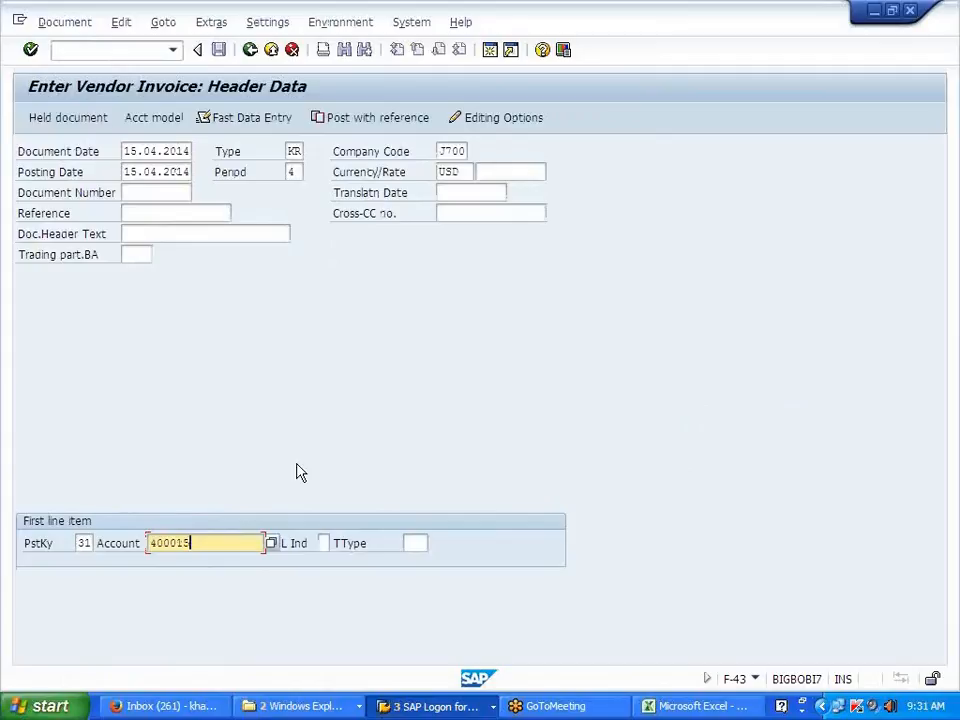
key("Return")
Step: Set the vendor item amount to 10000 USD and add a posting key 40 line for G/L account 406000
left_click(165, 257)
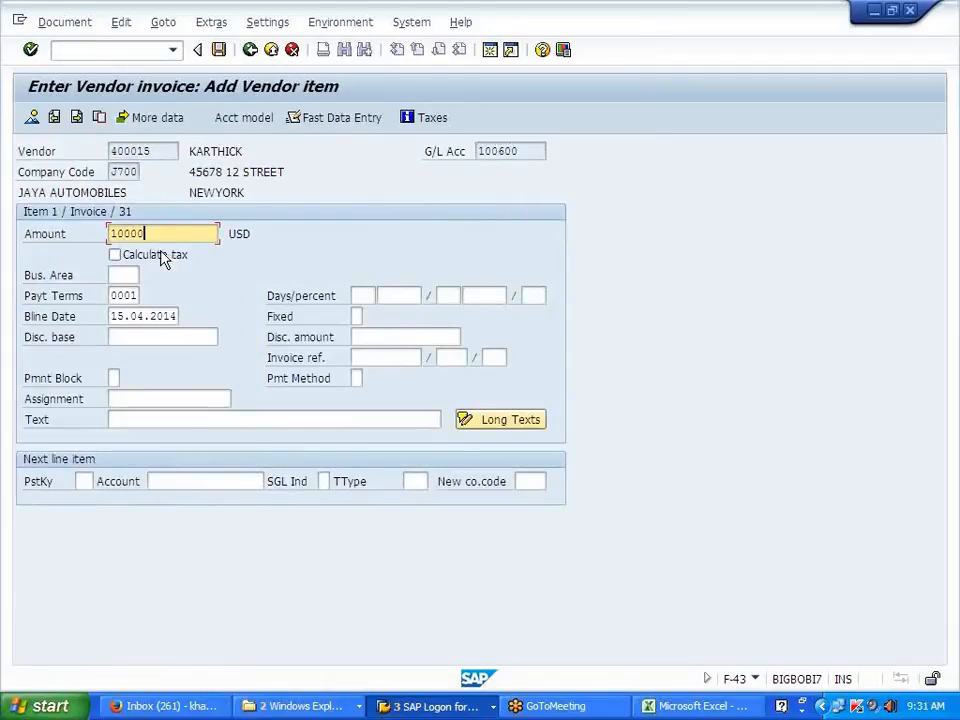
left_click(85, 481)
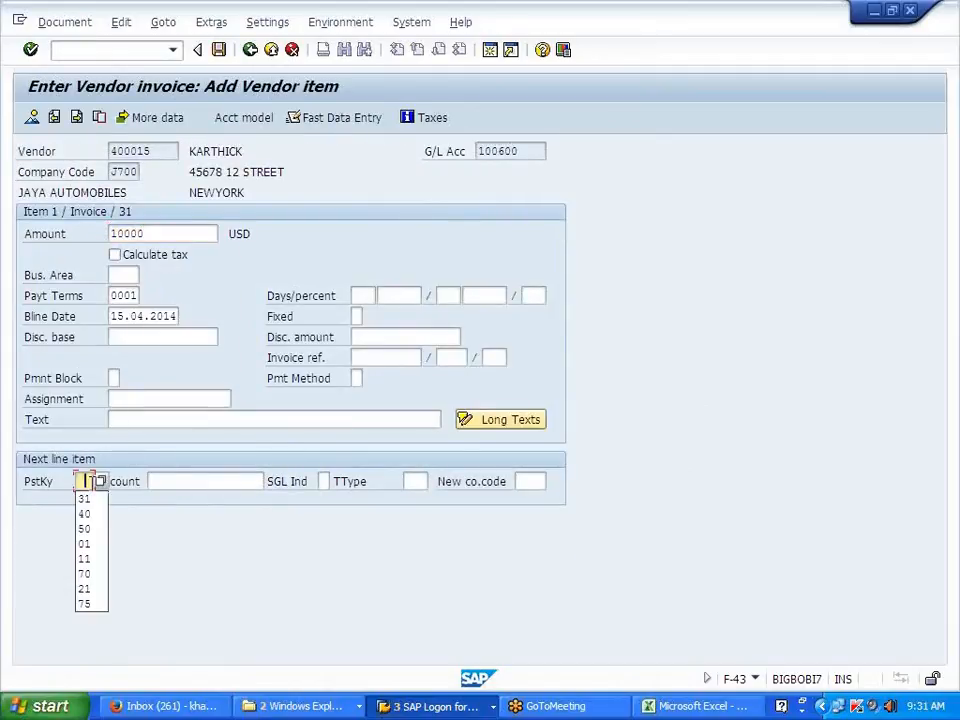
left_click(86, 514)
left_click(153, 481)
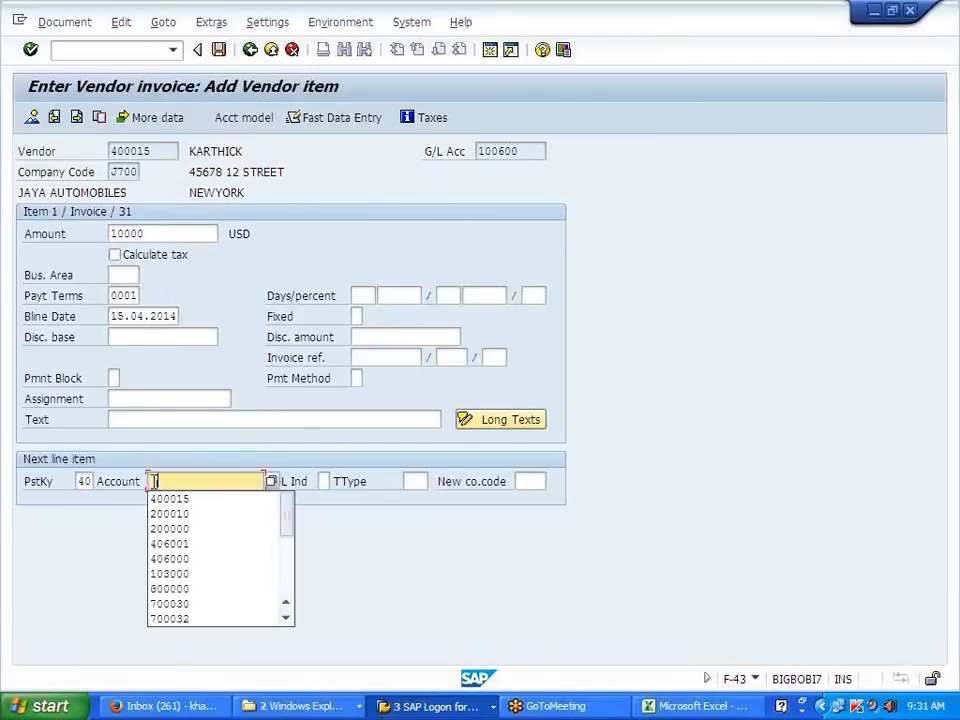
left_click(209, 560)
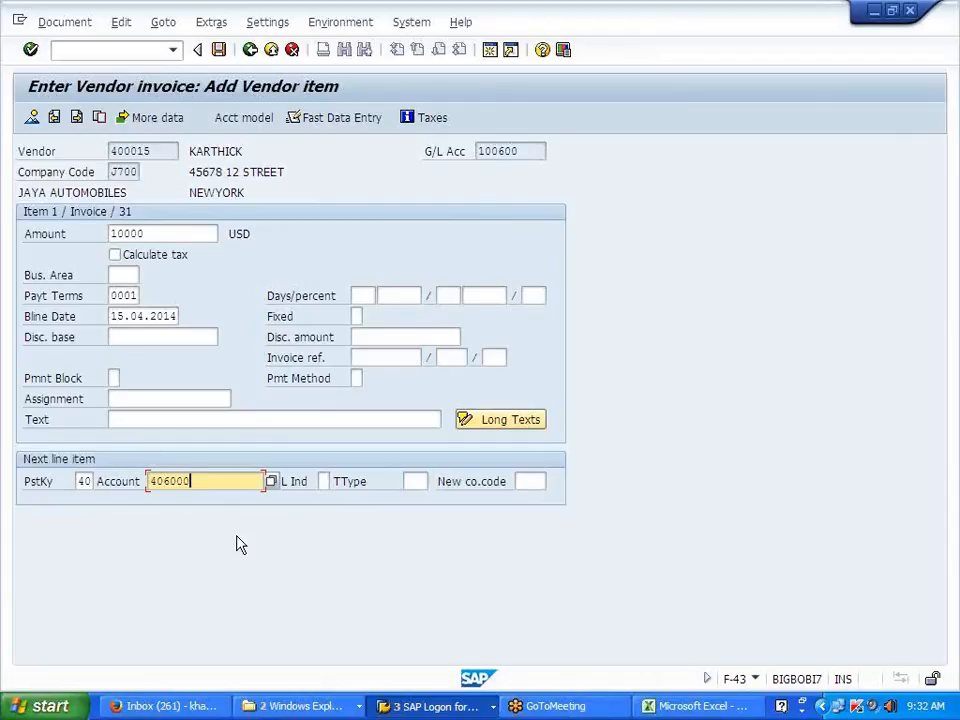
key("Return")
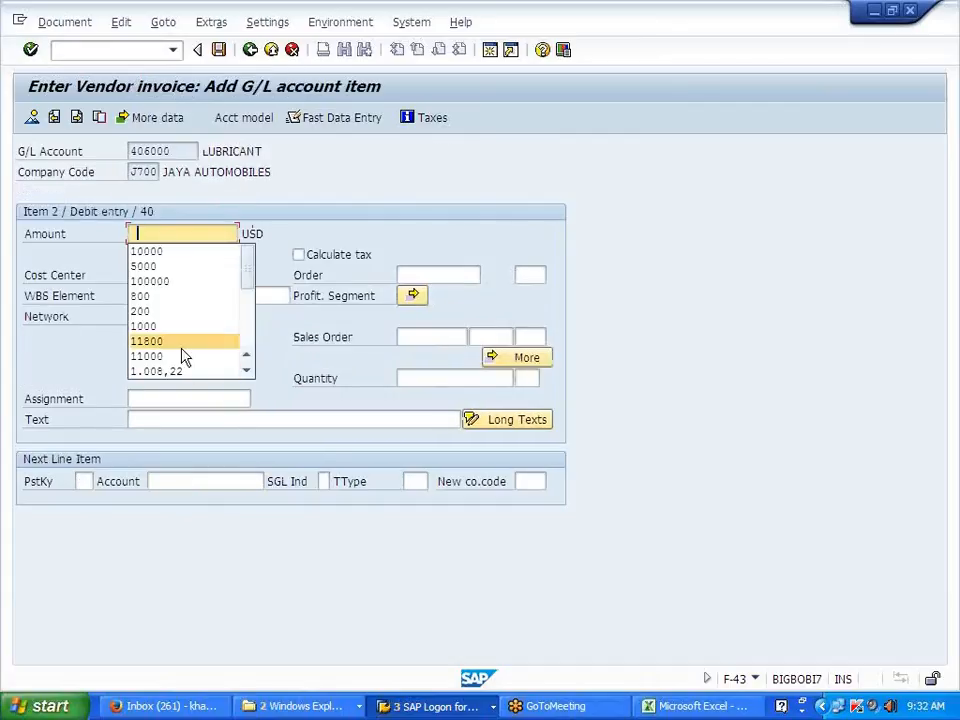
Step: Assign 5000 USD and cost center PRD DEPT11 to the lubricant item, and add a posting key 40 line for G/L 406001
left_click(161, 267)
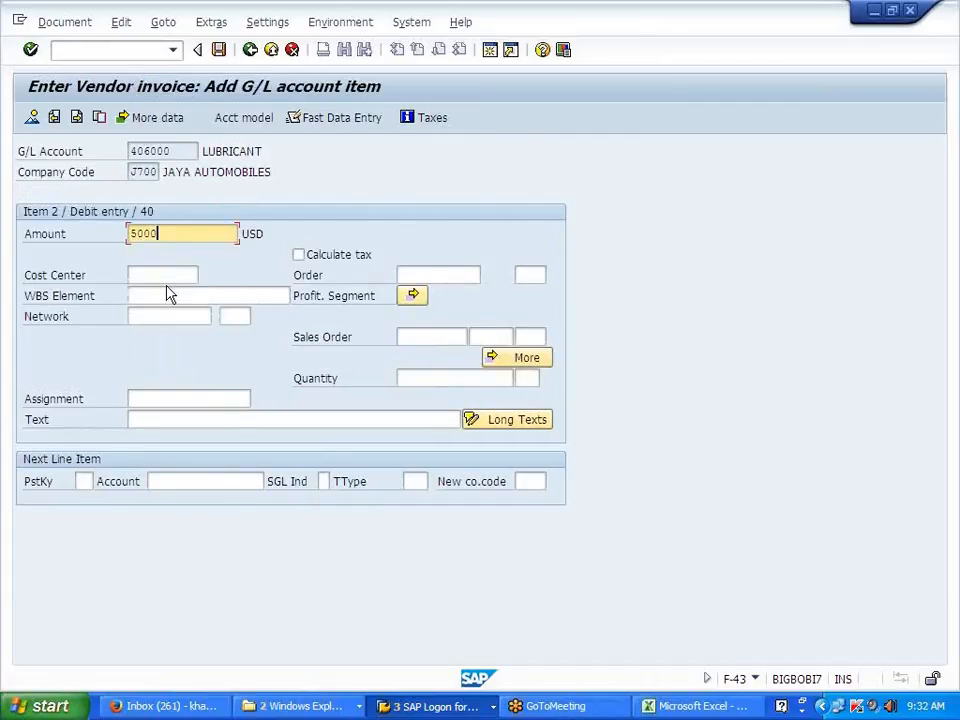
left_click(166, 277)
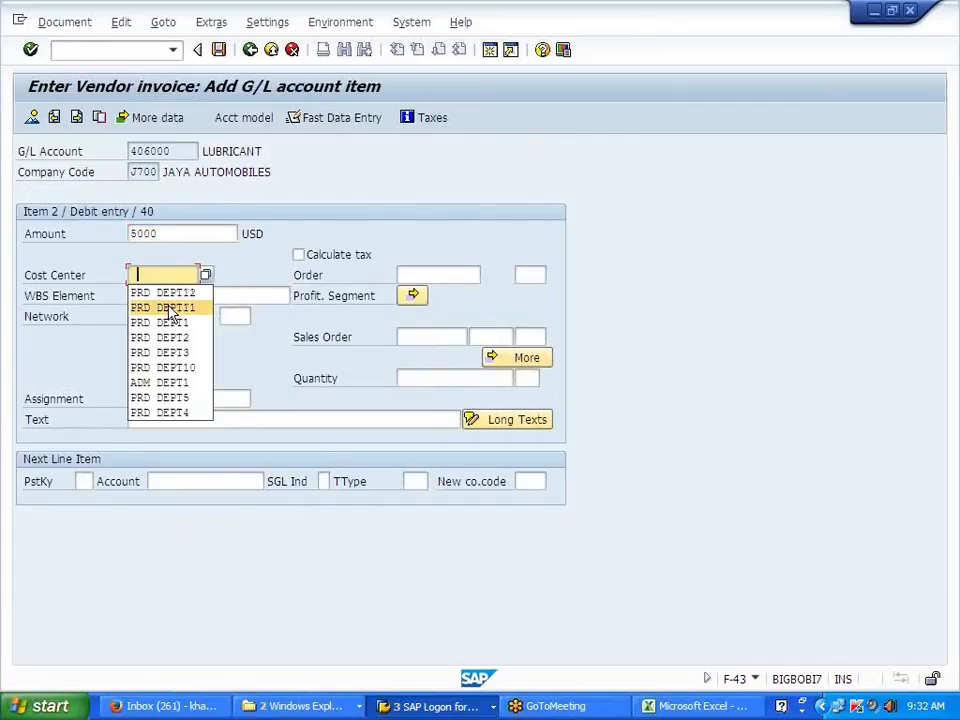
left_click(170, 309)
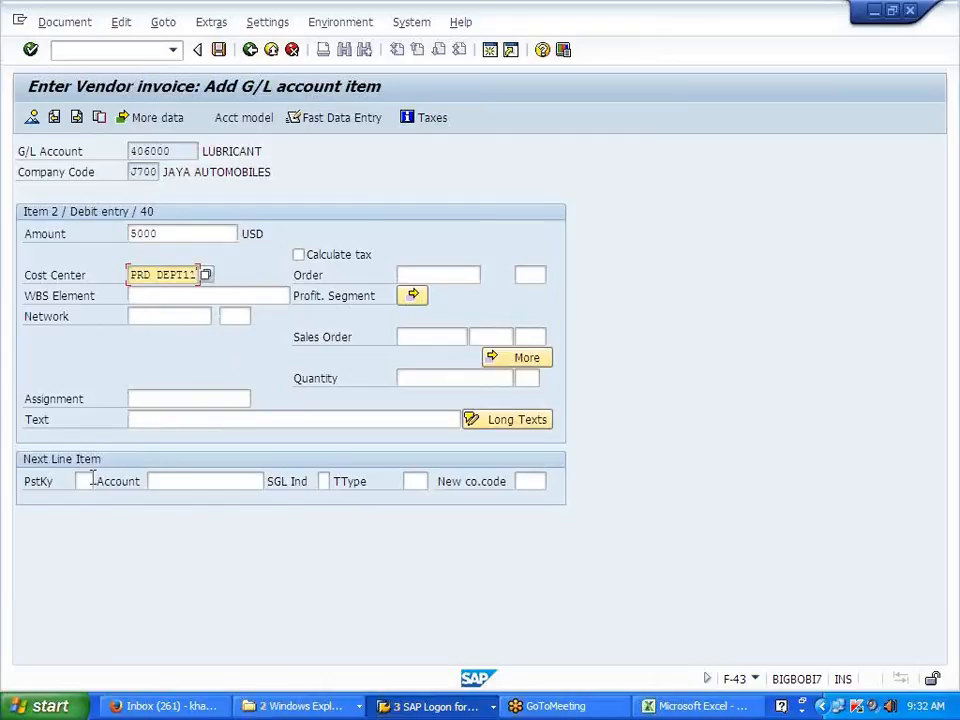
left_click(84, 481)
left_click(86, 500)
left_click(154, 482)
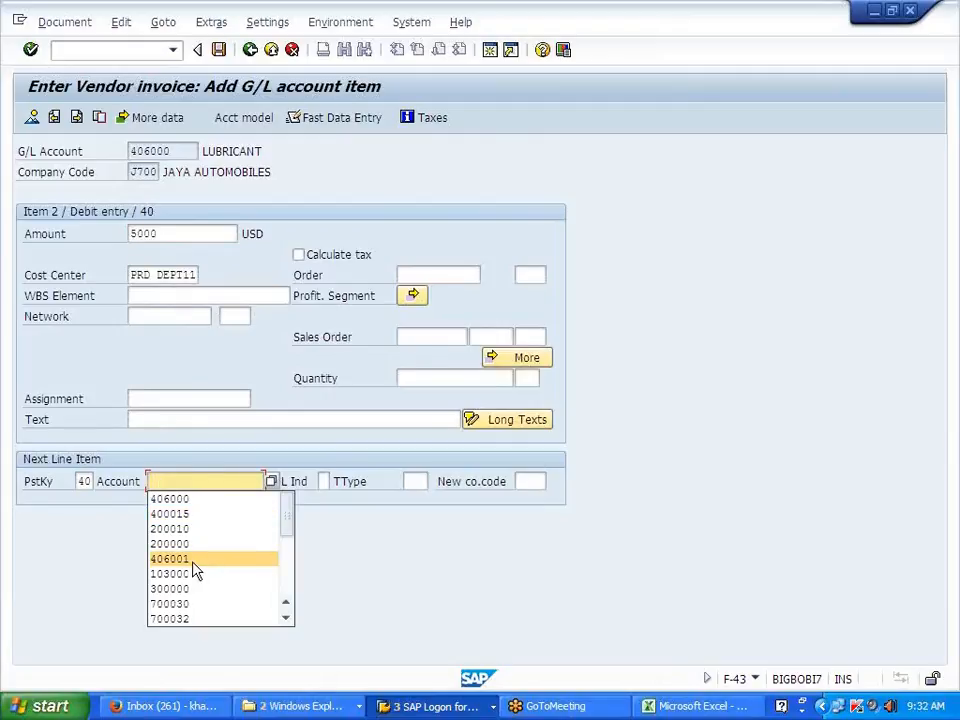
left_click(194, 560)
key("Return")
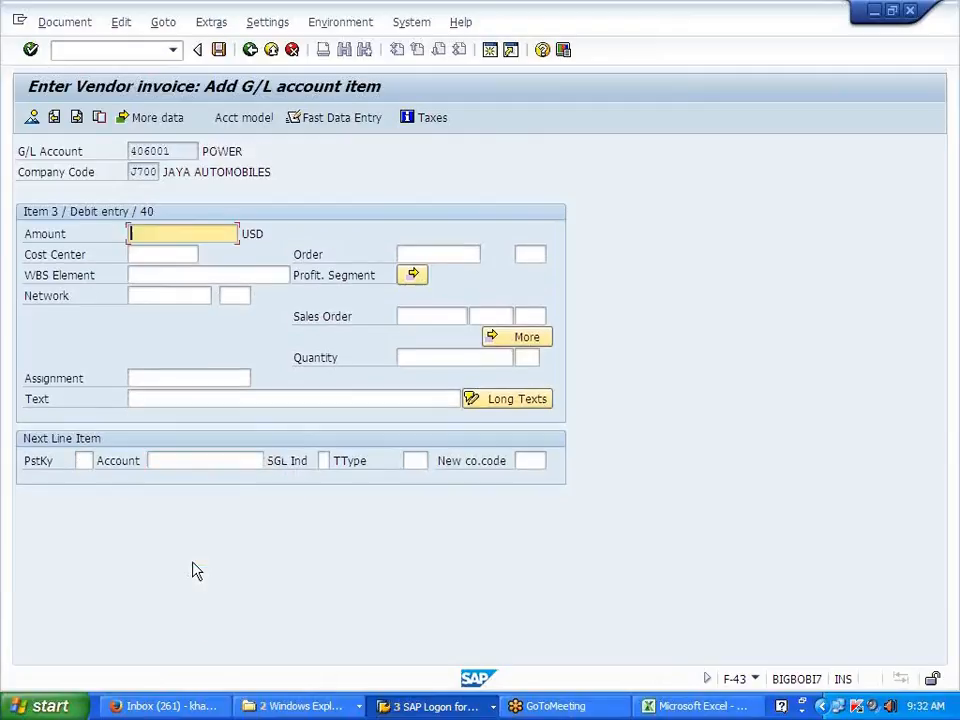
Step: Enter 5000 USD and cost center PRD DEPT12 for the power expense item
left_click(167, 252)
left_click(165, 253)
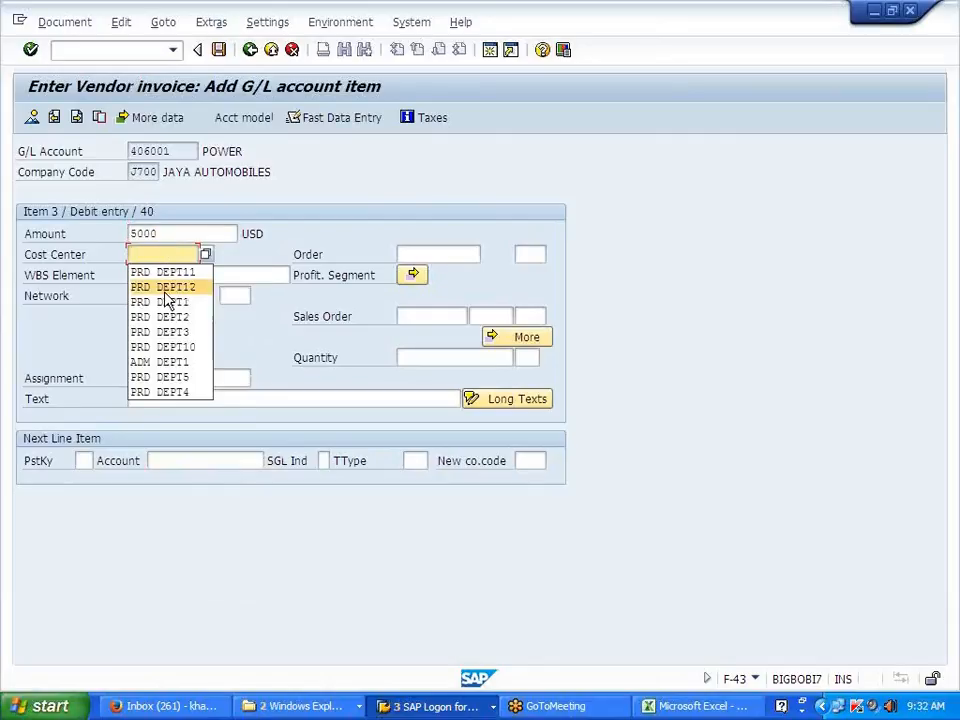
left_click(164, 288)
key("Return")
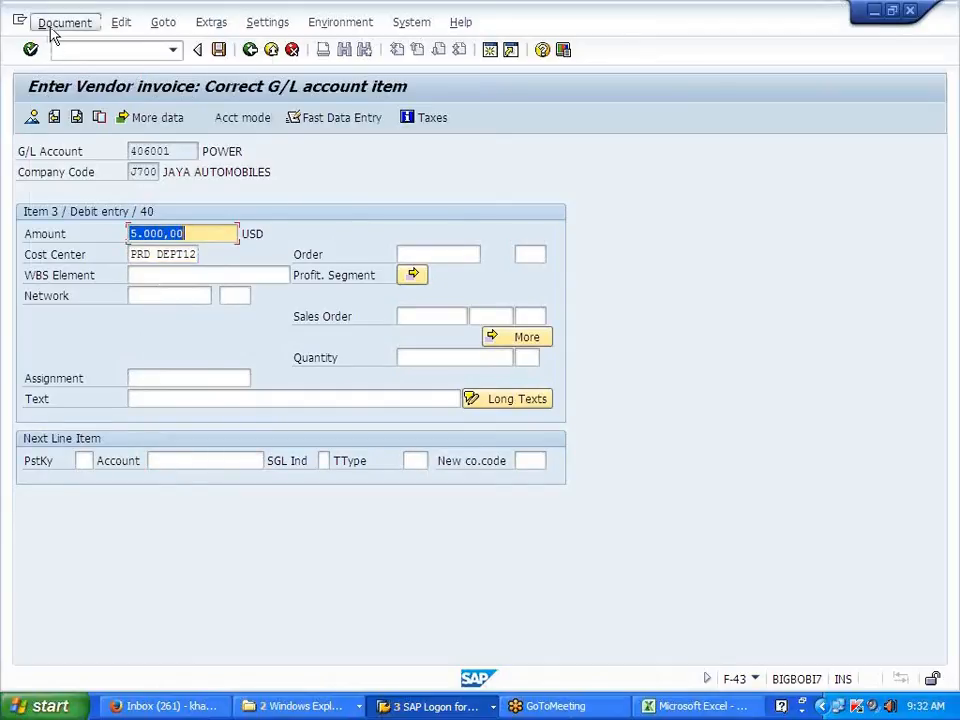
Step: Simulate the vendor invoice and its general ledger view to examine how the payable is split across profit centers and segments
left_click(55, 22)
left_click(88, 106)
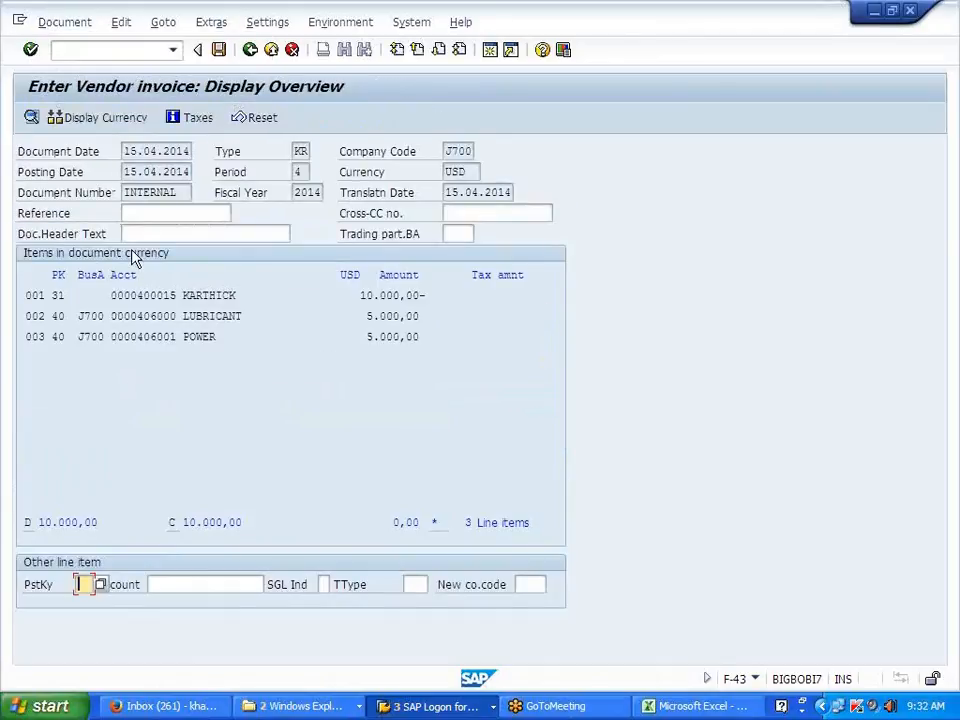
left_click(55, 22)
left_click(104, 127)
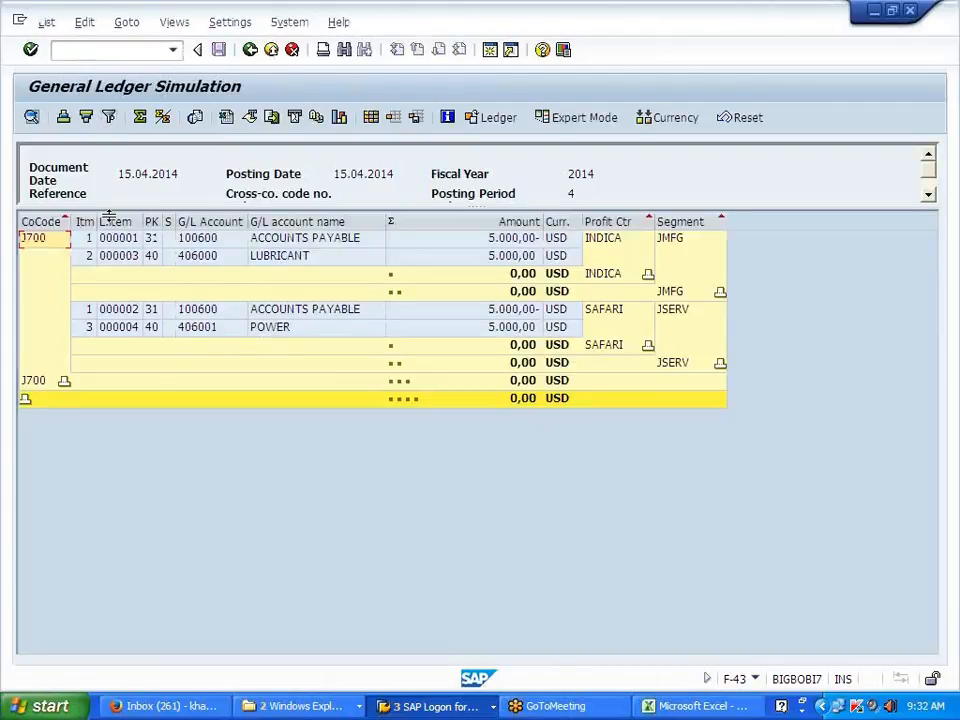
left_click(275, 257)
left_click(280, 330)
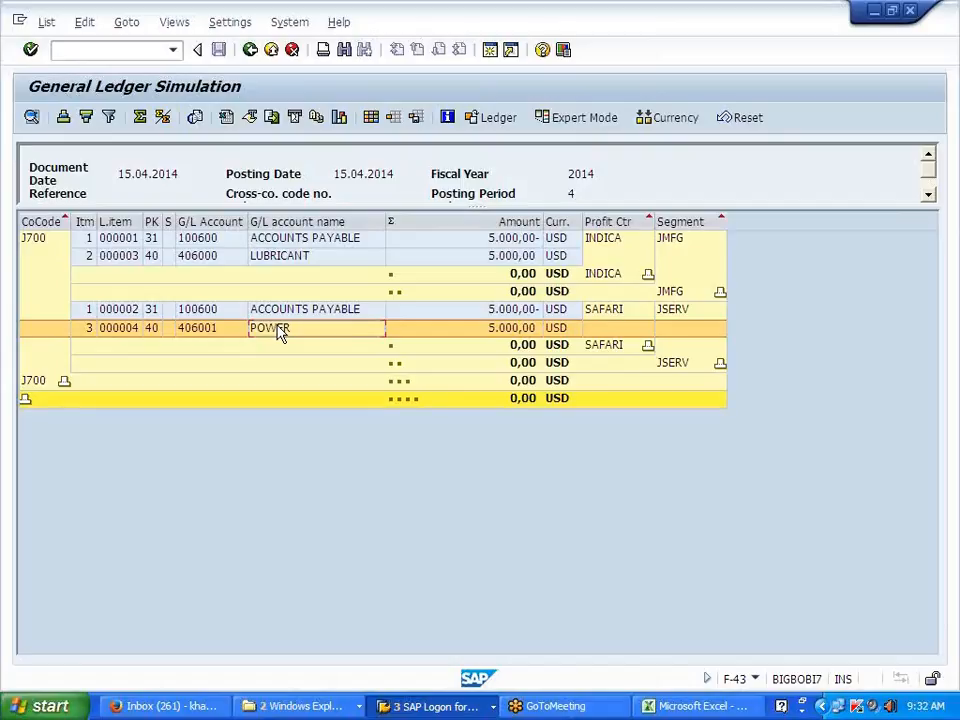
Step: Leave the general ledger simulation to post the vendor invoice, and open transaction F-53 for outgoing payments
left_click(249, 49)
left_click(222, 49)
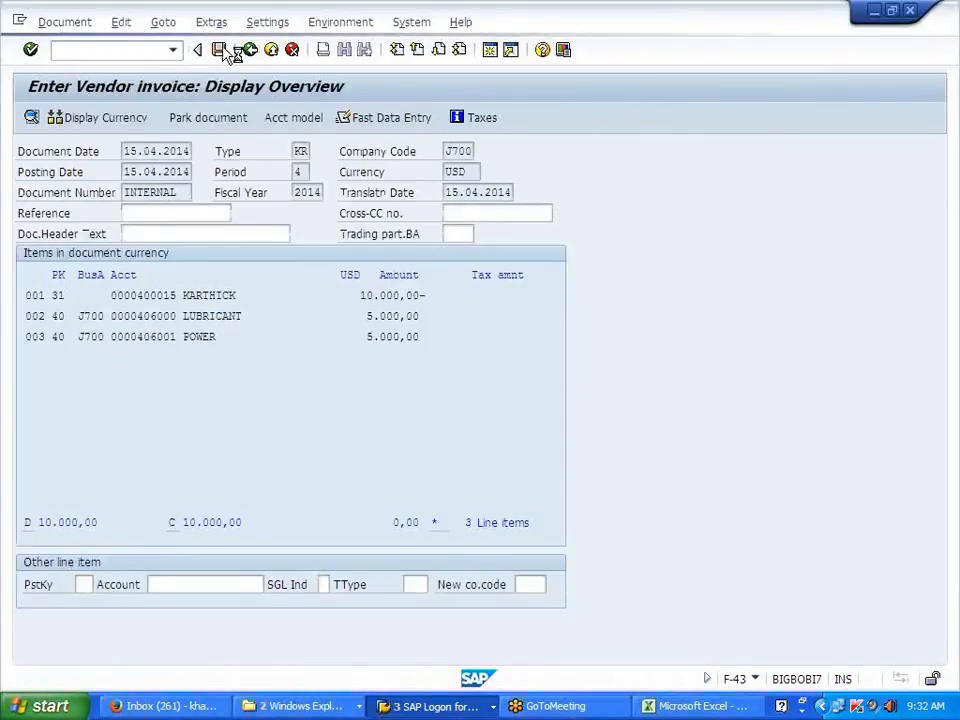
left_click(129, 51)
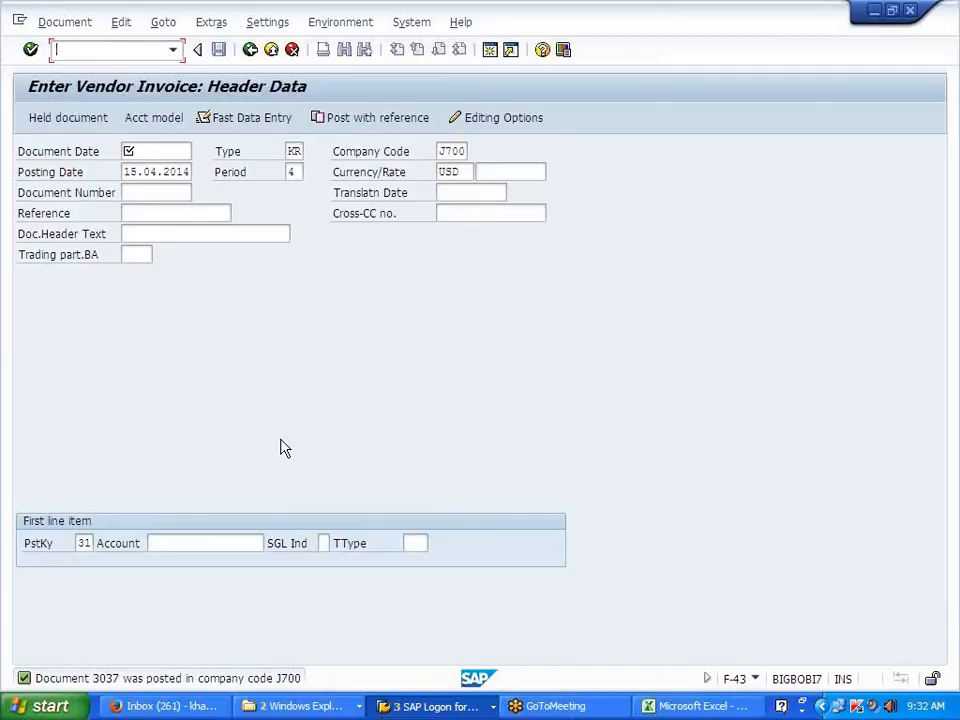
type("/")
type("NF-53")
key("Return")
Step: Fill in the outgoing payment with document date 15.04.2014, bank G/L account 200000 and amount 10000
key("BackSpace")
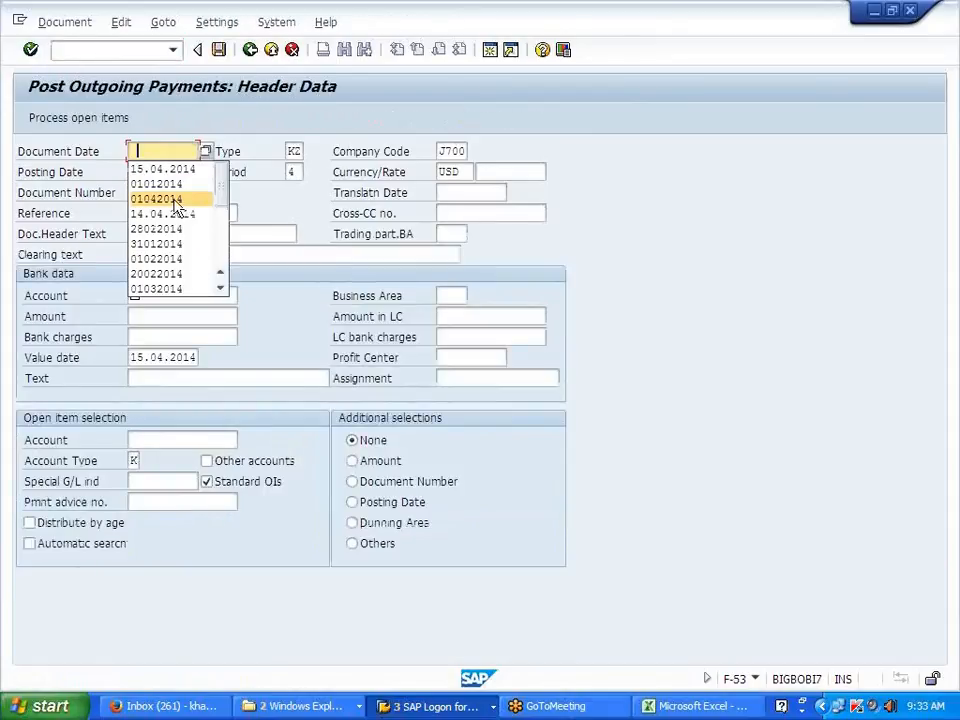
left_click(170, 172)
left_click(162, 292)
key("BackSpace")
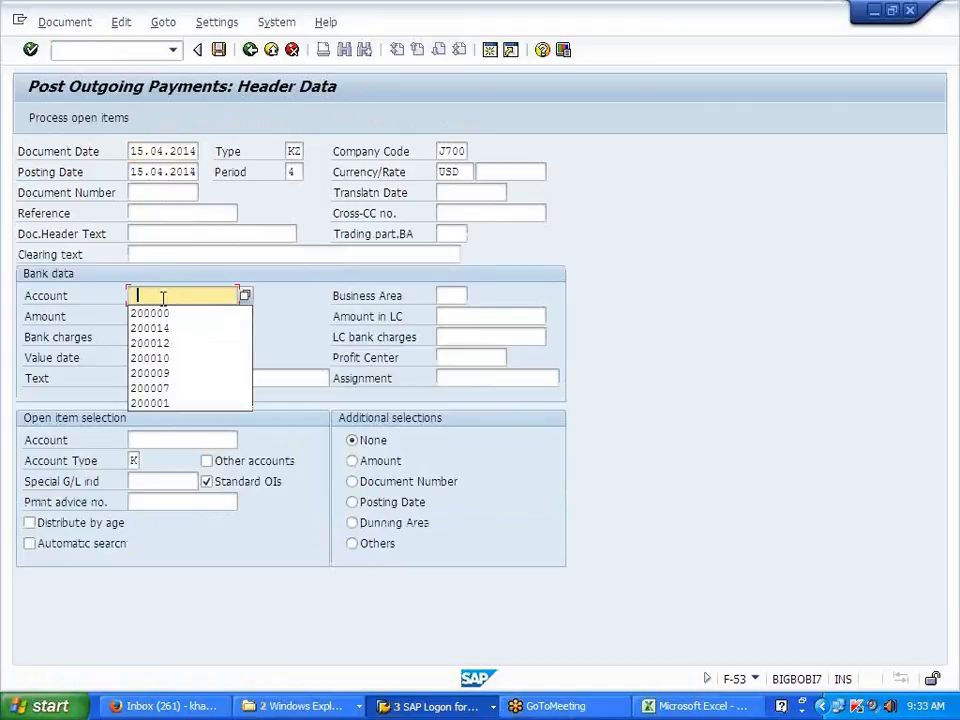
left_click(160, 314)
left_click(160, 316)
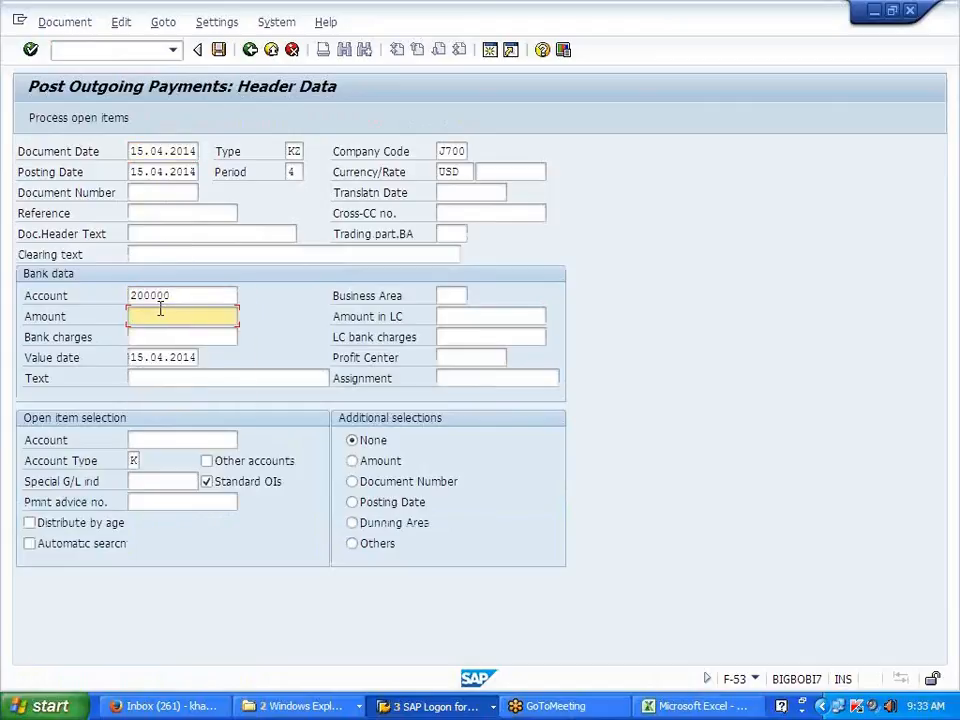
type("10000")
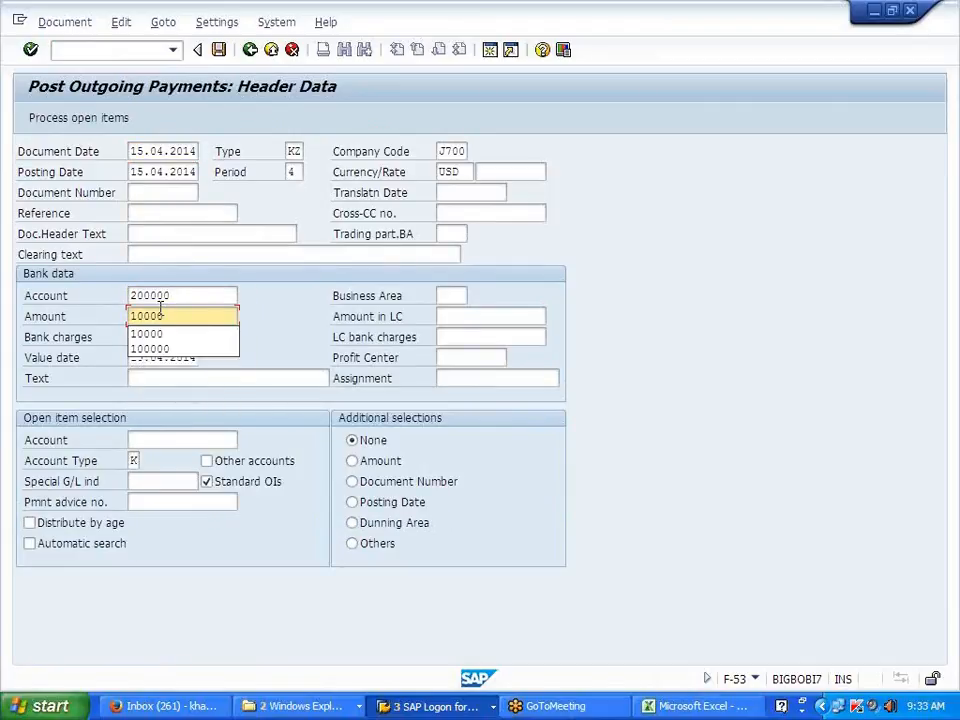
left_click(150, 333)
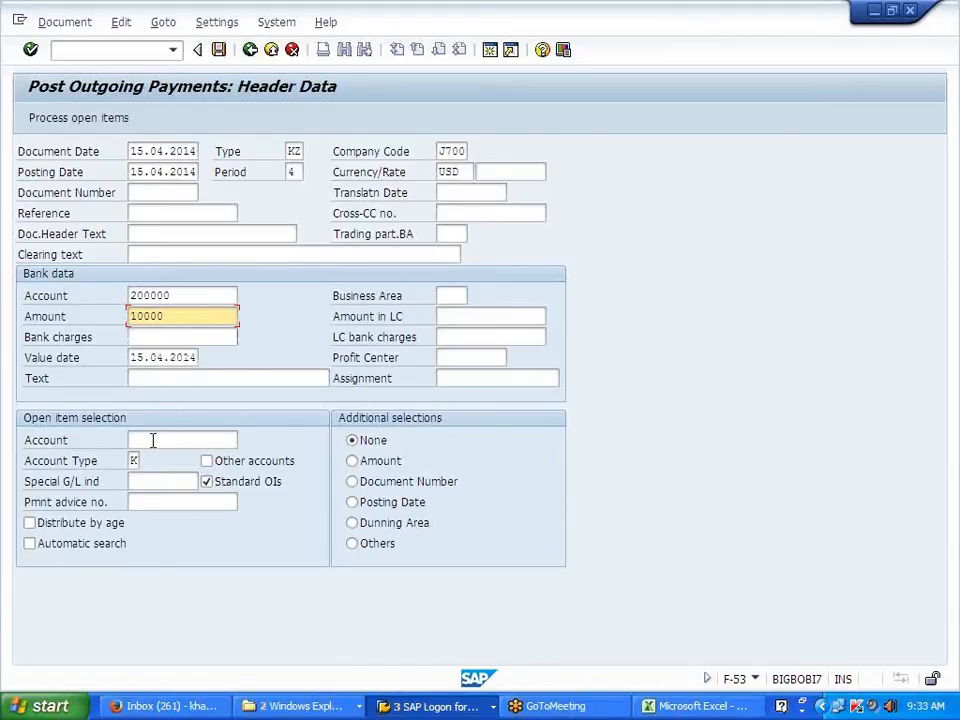
Step: Enter the invoice's vendor account as the open item selection and bring up its open items for processing
left_click(153, 440)
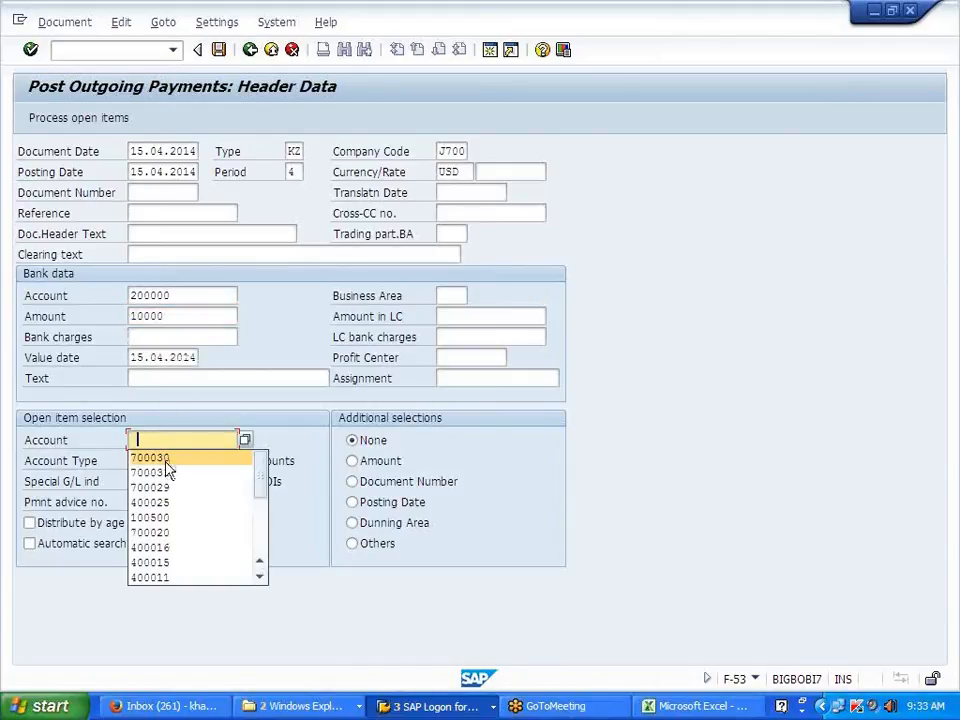
left_click(165, 501)
key("BackSpace")
key("BackSpace")
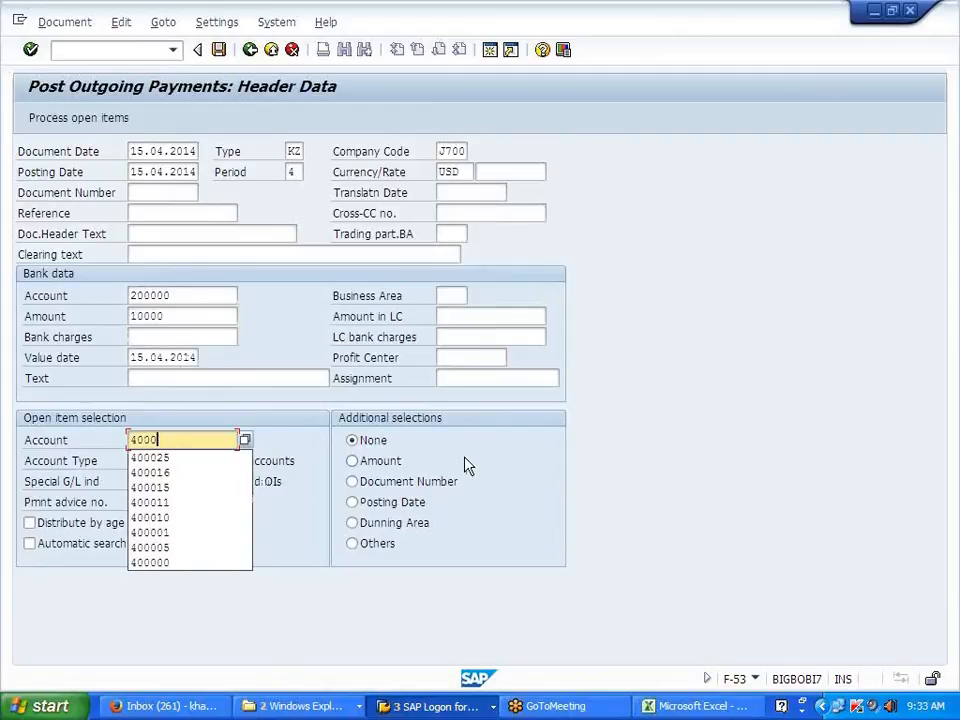
type("15")
key("Return")
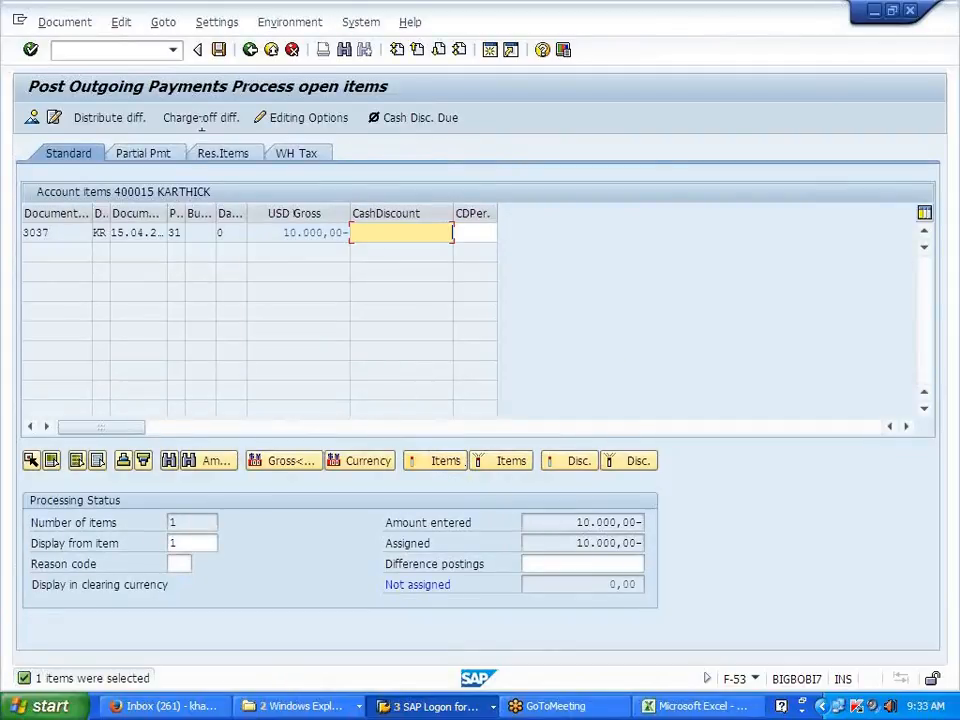
Step: Simulate the outgoing payment and its general ledger view to examine the zero-balance clearing and split payable lines
left_click(66, 22)
left_click(62, 66)
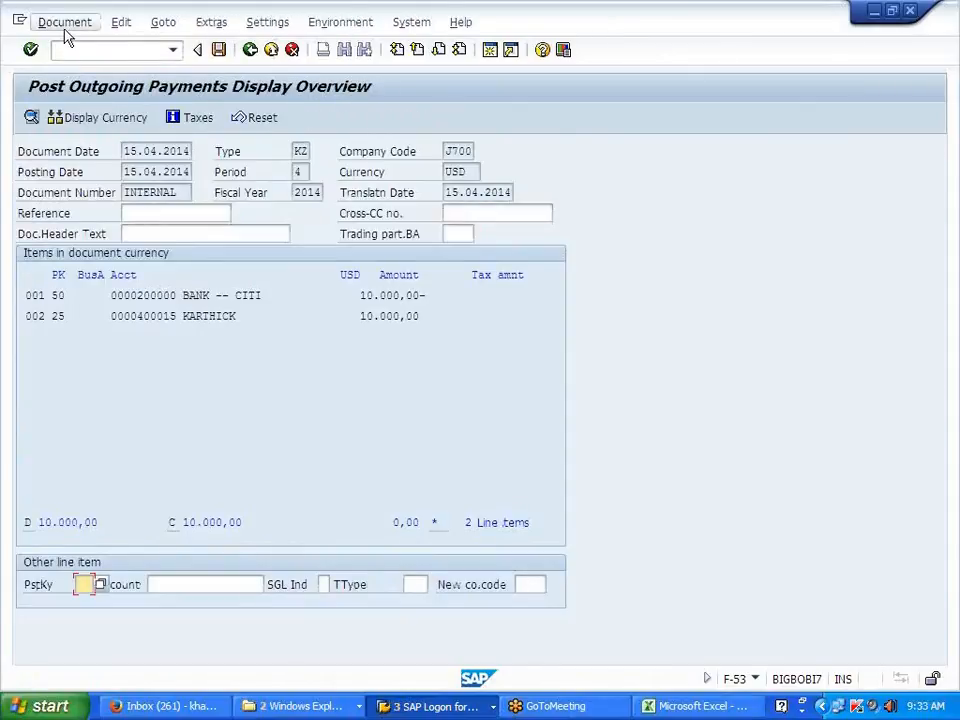
left_click(64, 30)
left_click(112, 128)
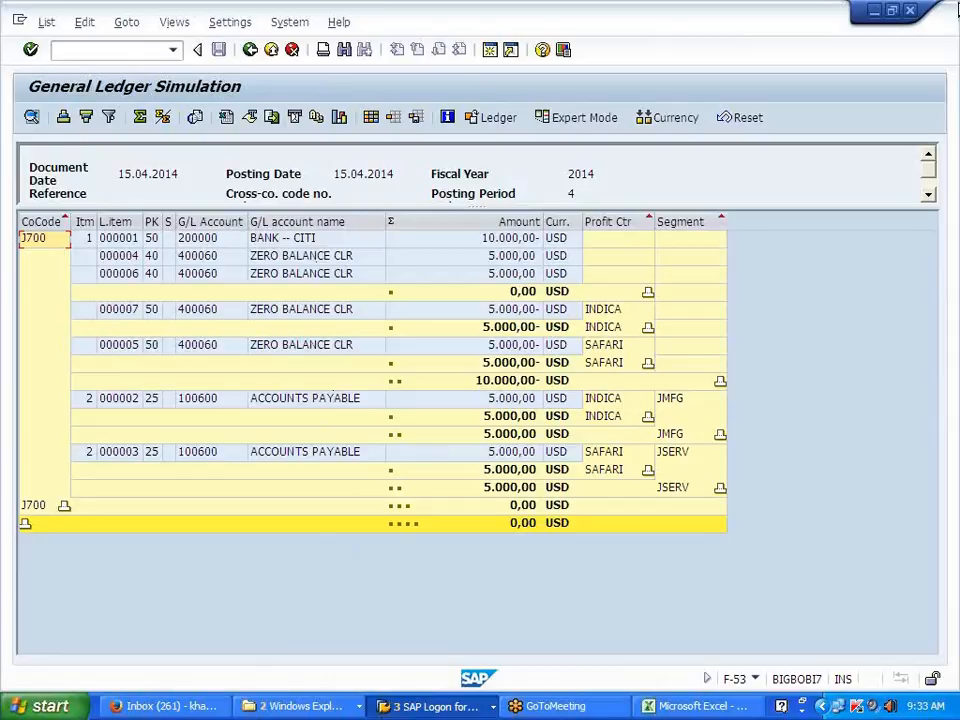
left_click(949, 85)
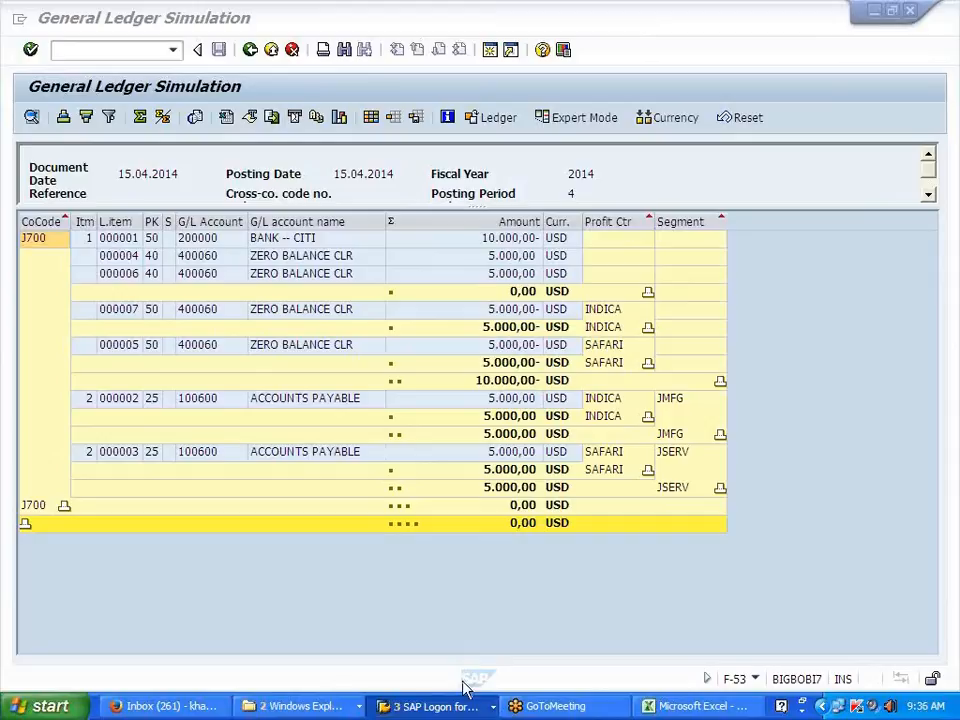
Step: Open transaction FB03 in a new session, keeping the outgoing payment simulation open
left_click(430, 706)
left_click(463, 636)
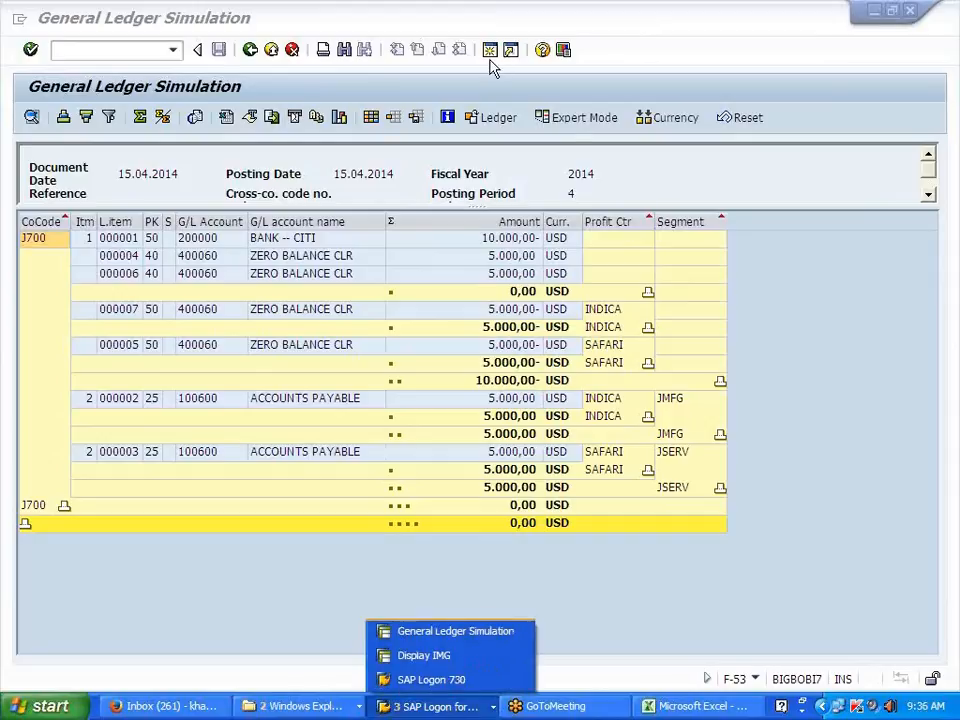
left_click(491, 55)
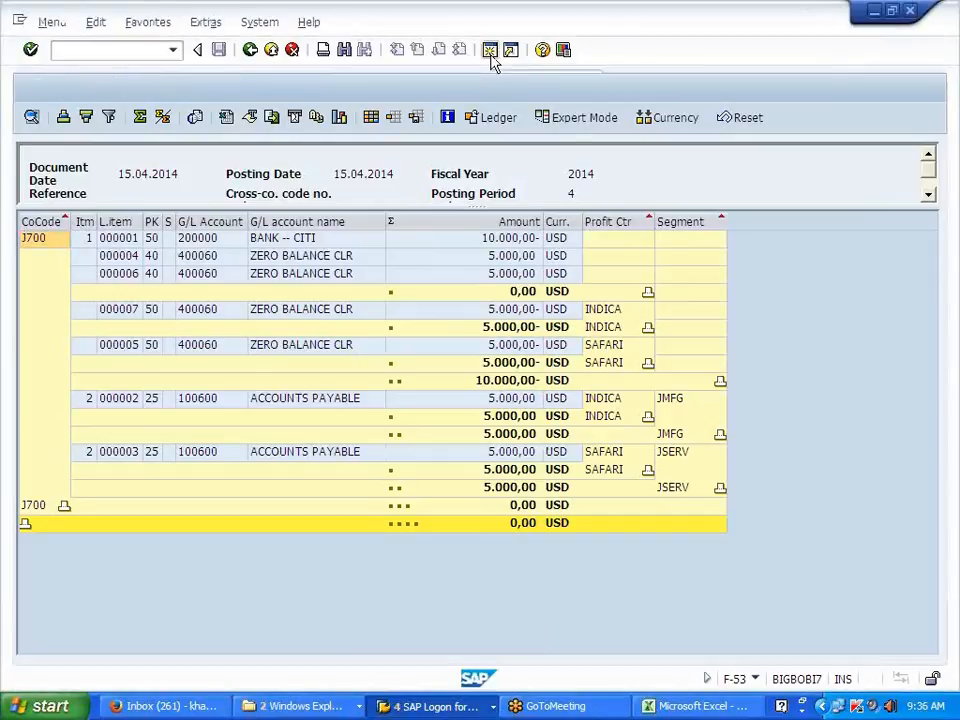
type("FB03")
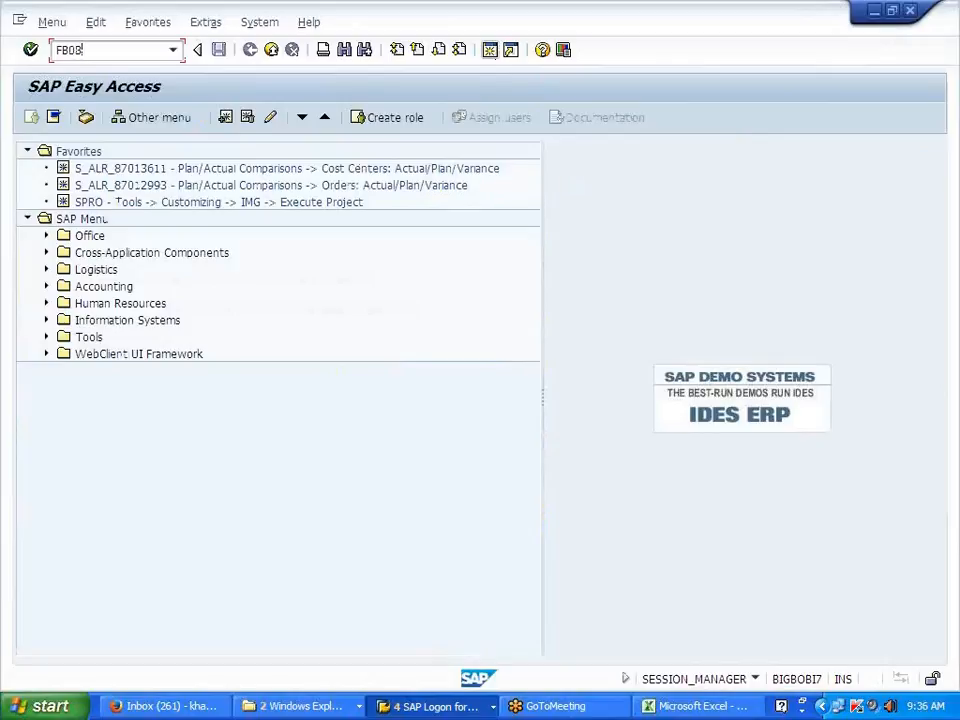
key("Return")
Step: Display the posted vendor invoice of company code J700 with fiscal year 2014
key("Return")
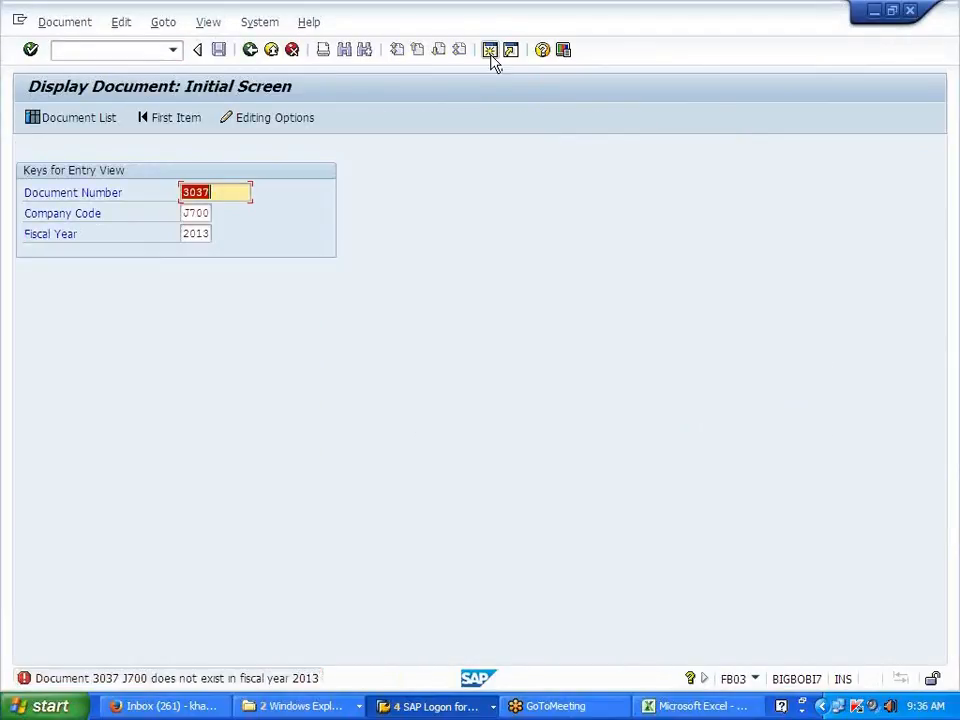
key("Tab")
key("Tab")
type("2014")
key("Return")
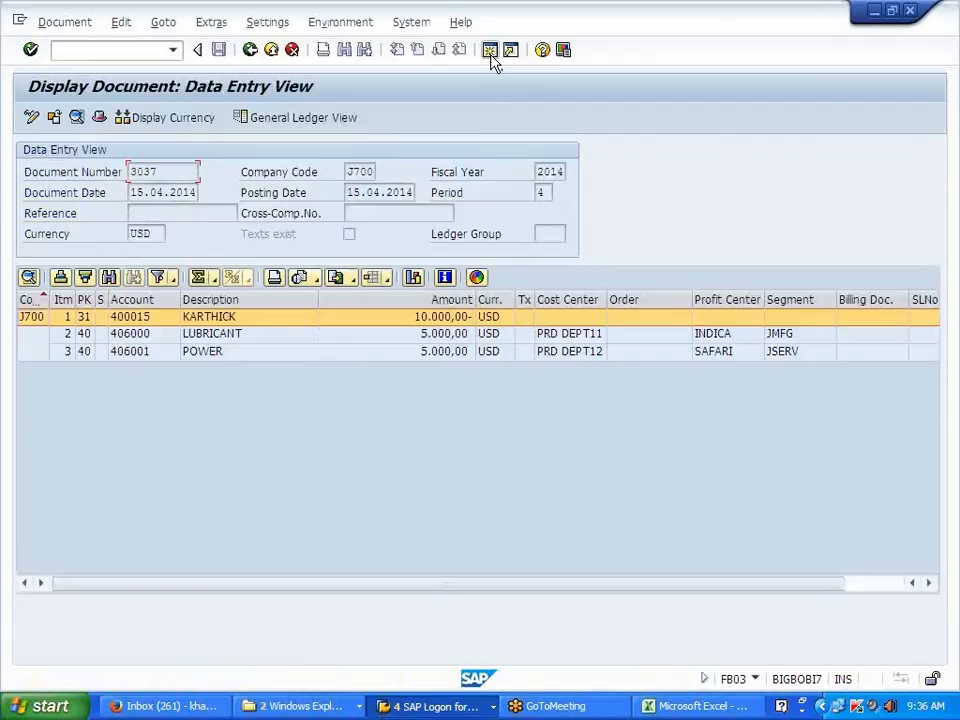
Step: Examine the cost centers and amounts of the invoice's vendor and expense lines in the data entry view
left_click(416, 420)
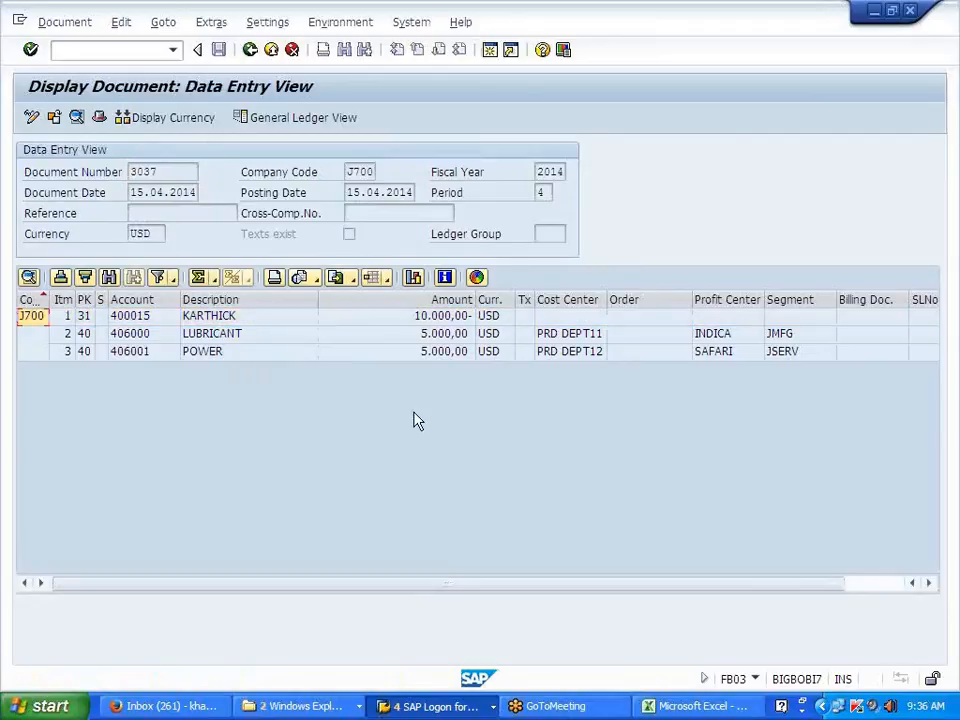
left_click(573, 338)
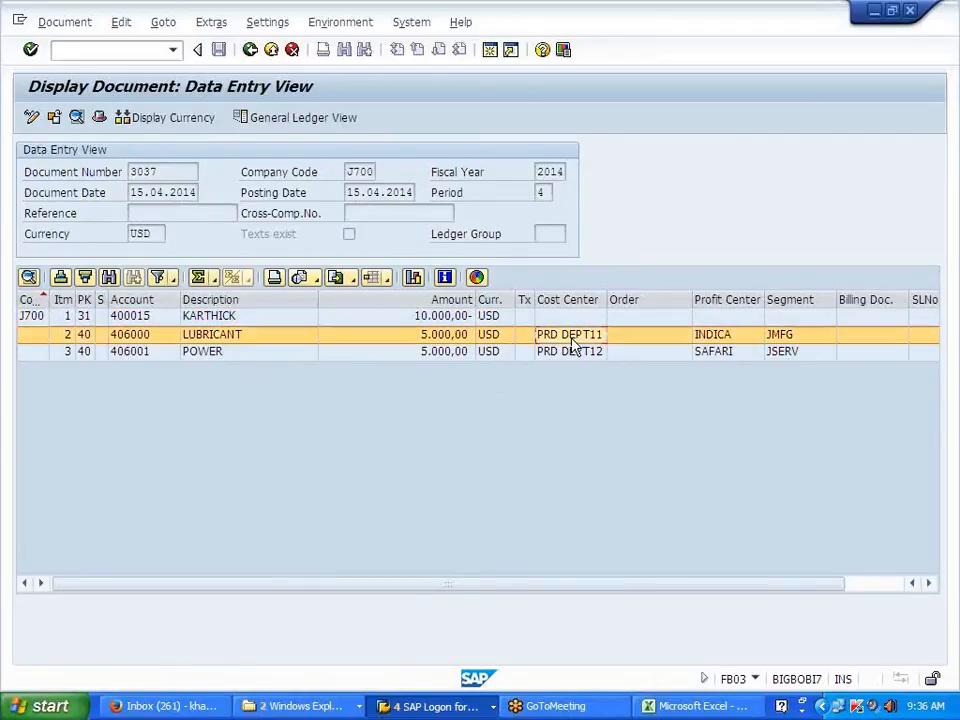
left_click(567, 355)
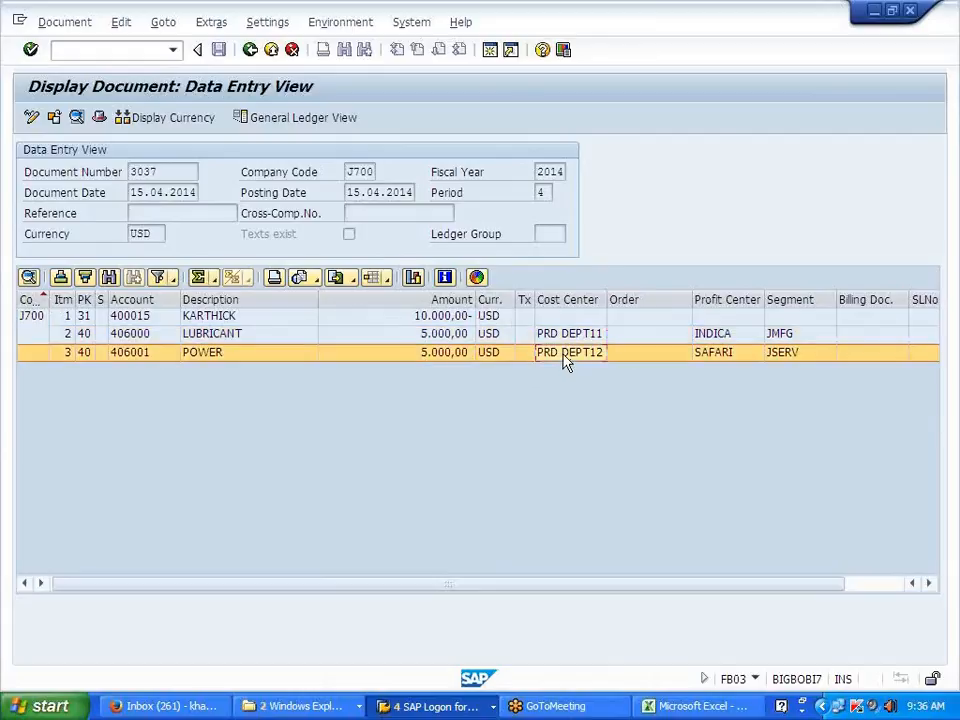
left_click(436, 336)
left_click(436, 352)
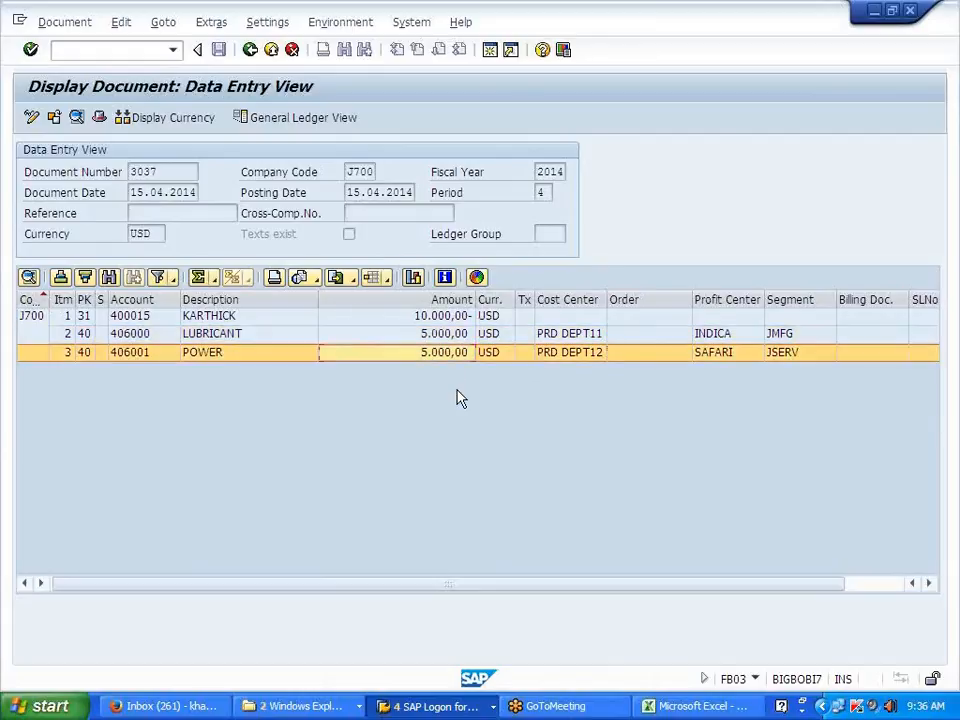
left_click(433, 316)
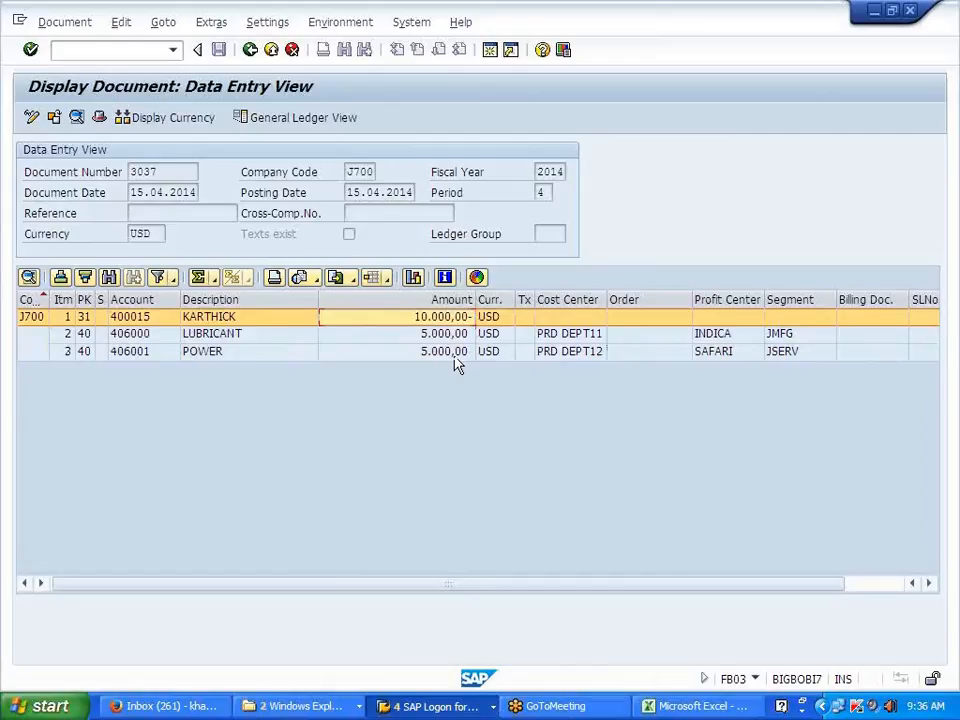
Step: Bring up the invoice's general ledger view and compare the profit centers of the split payable lines with the expense lines
left_click(288, 118)
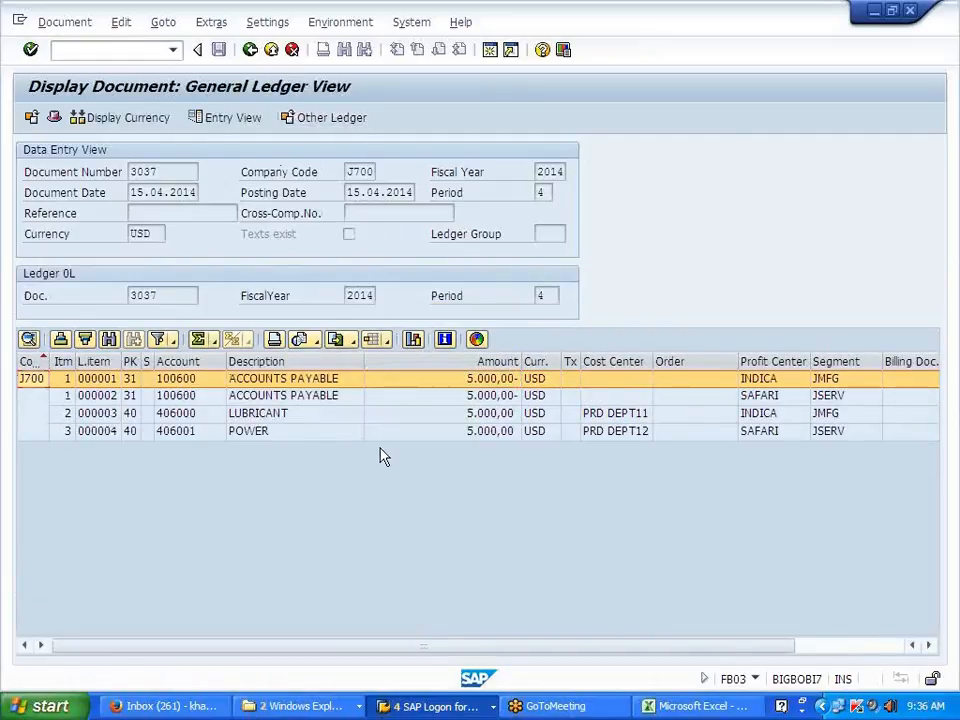
left_click(437, 396)
left_click(772, 380)
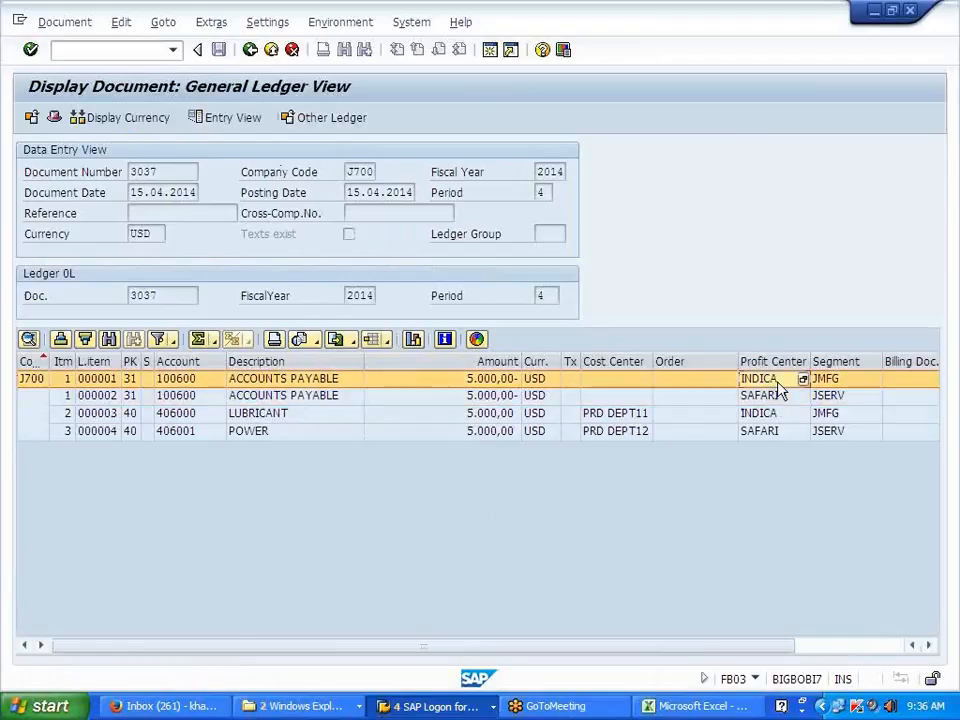
left_click(768, 397)
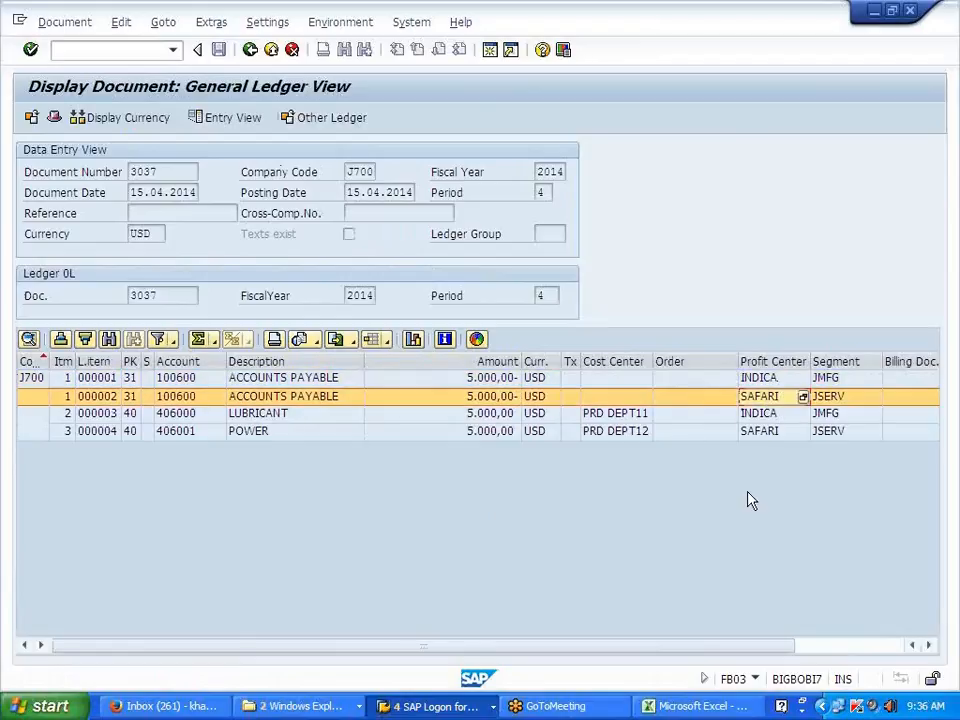
left_click(748, 492)
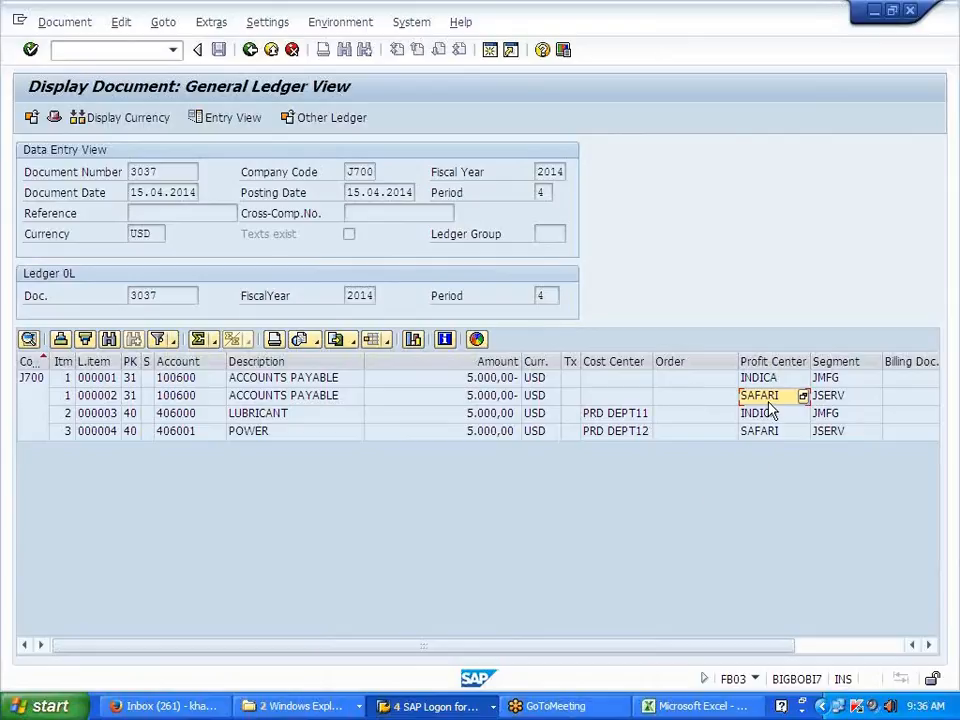
key("Up")
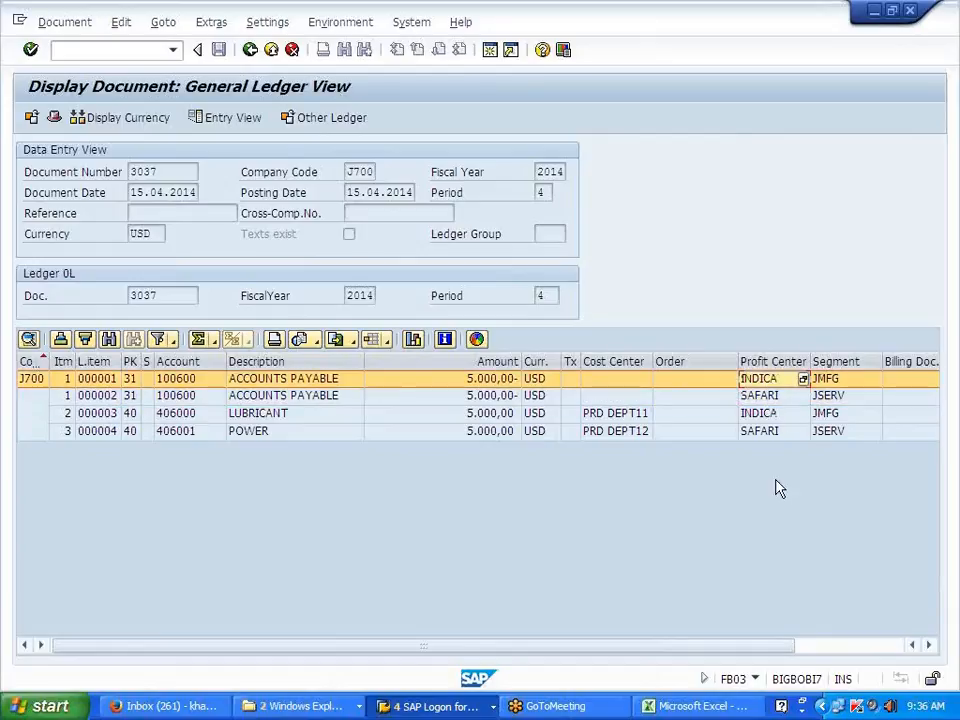
left_click(770, 435)
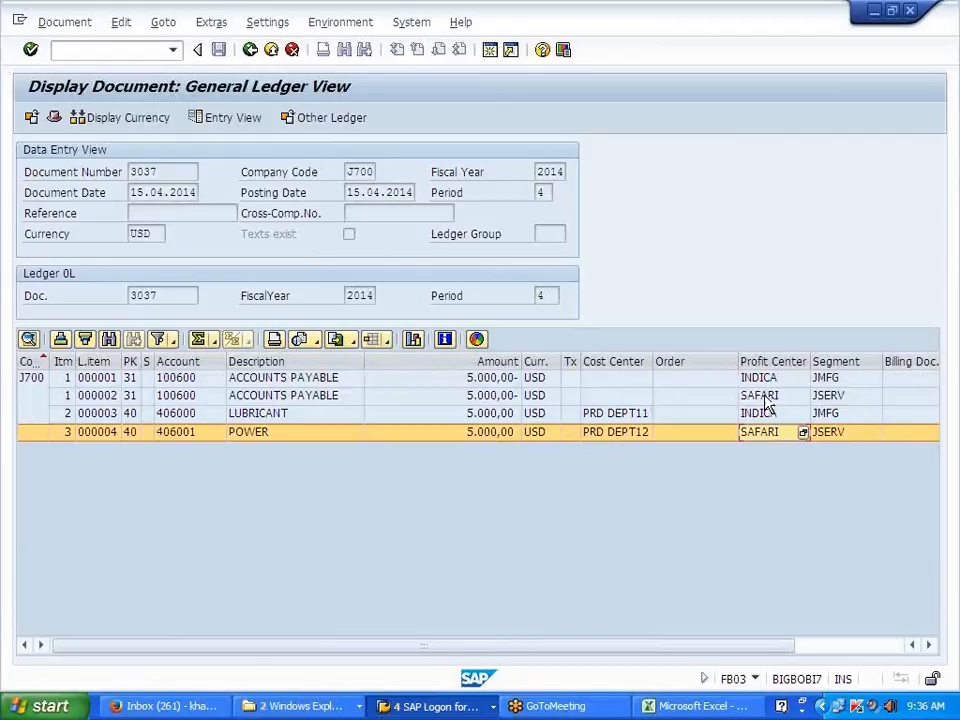
left_click(766, 400)
left_click(766, 418)
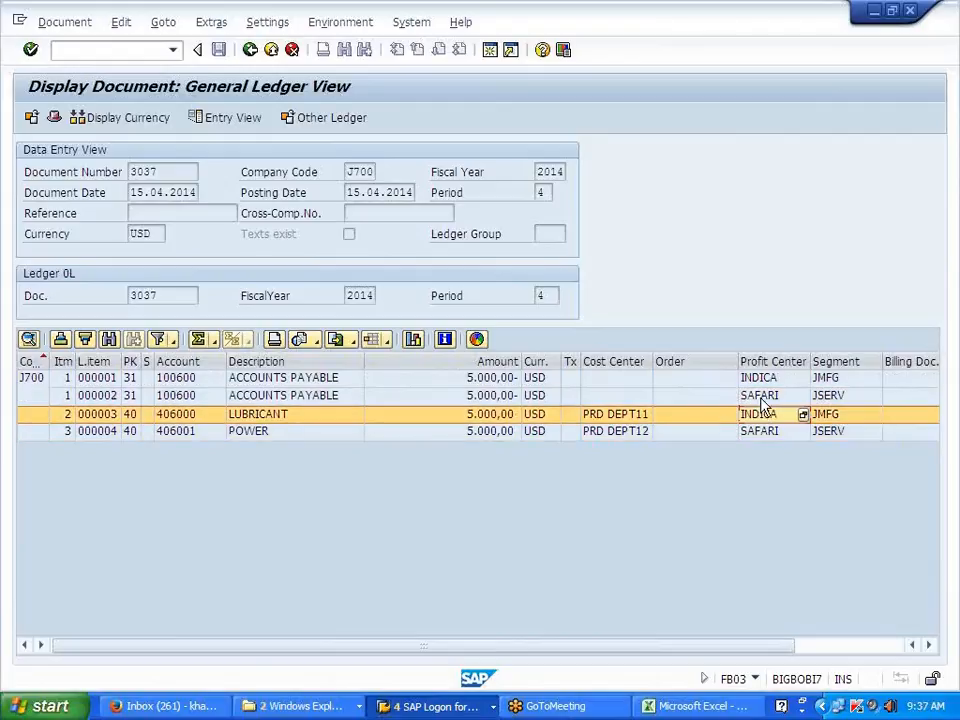
left_click(761, 380)
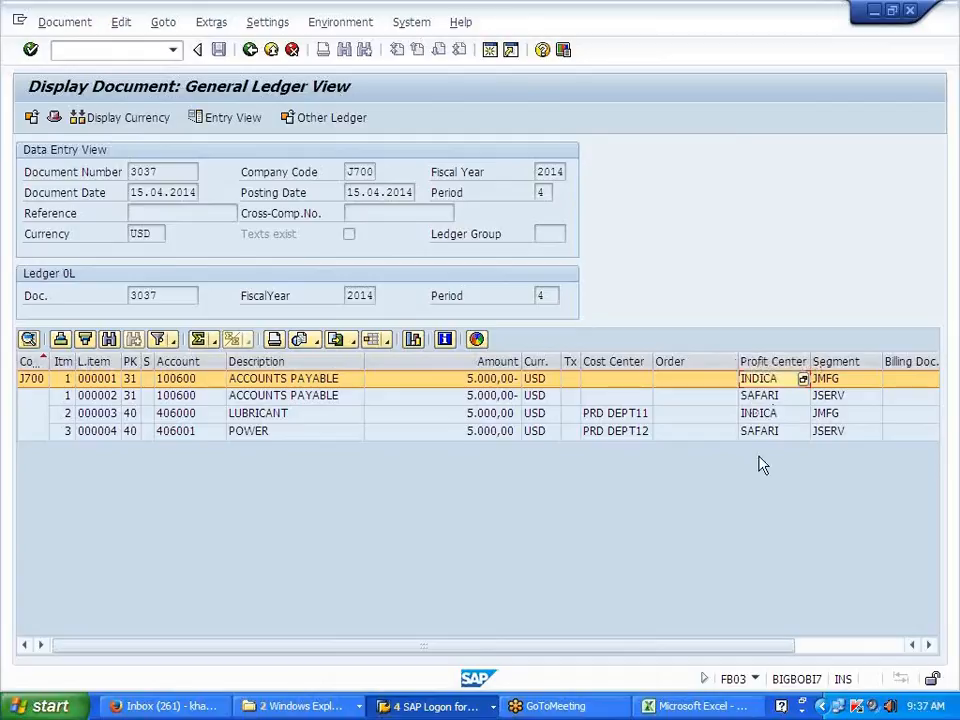
left_click(749, 498)
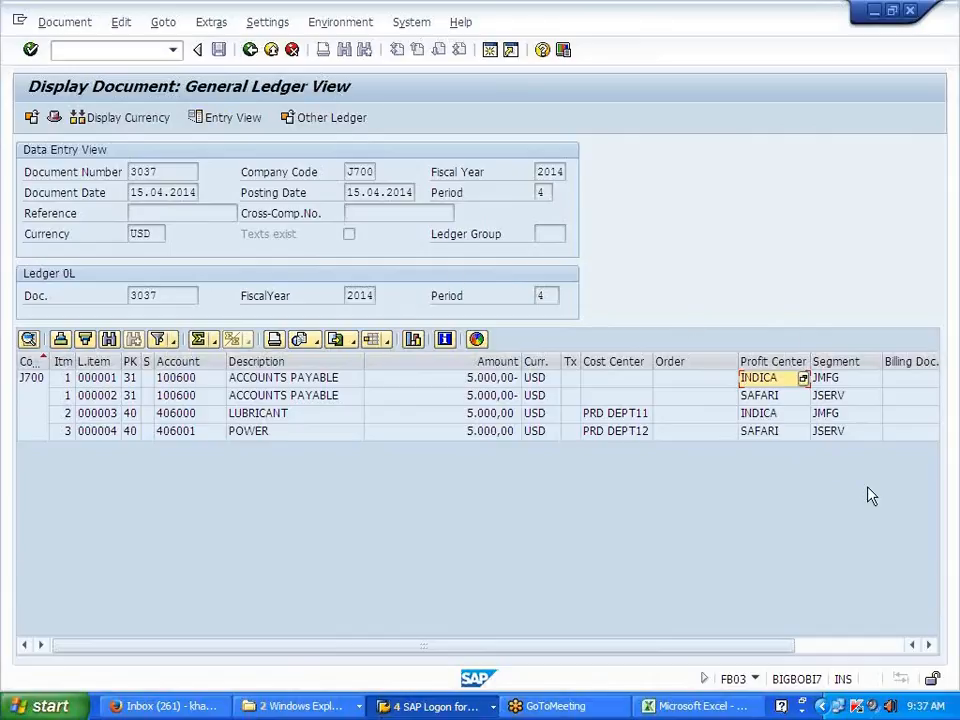
Step: Close the invoice display, return from the general ledger simulation and post the outgoing payment
left_click(251, 50)
key("Return")
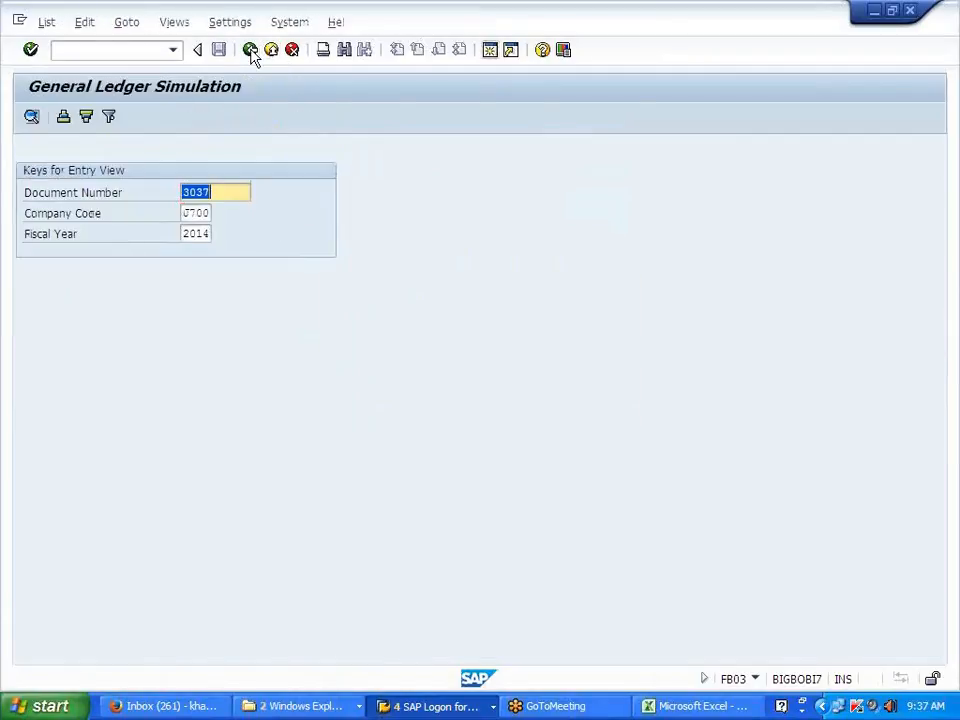
left_click(248, 52)
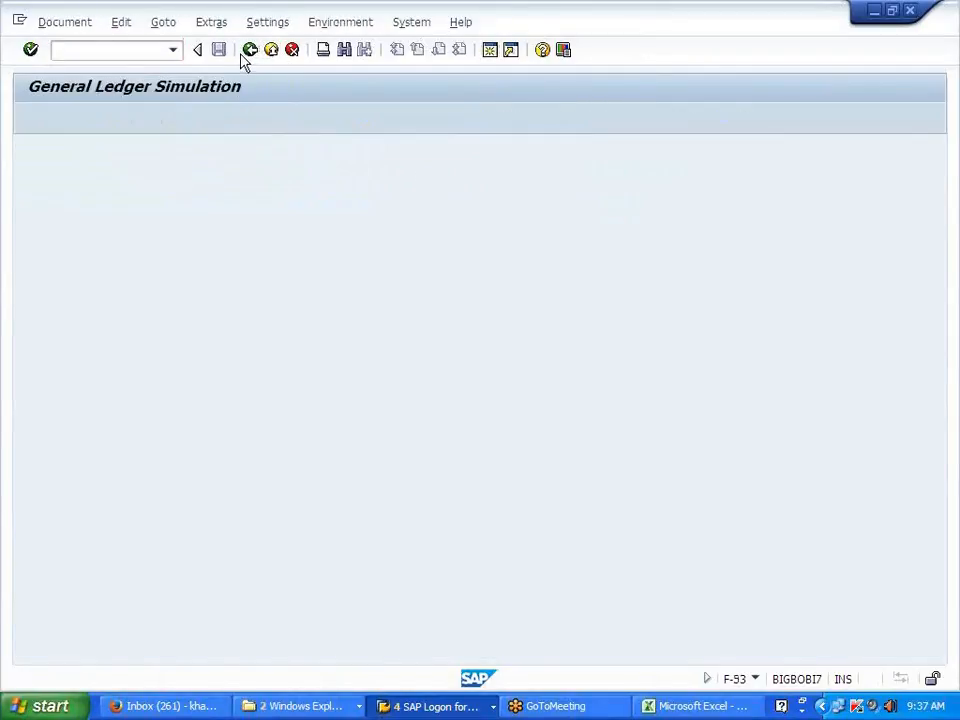
left_click(219, 50)
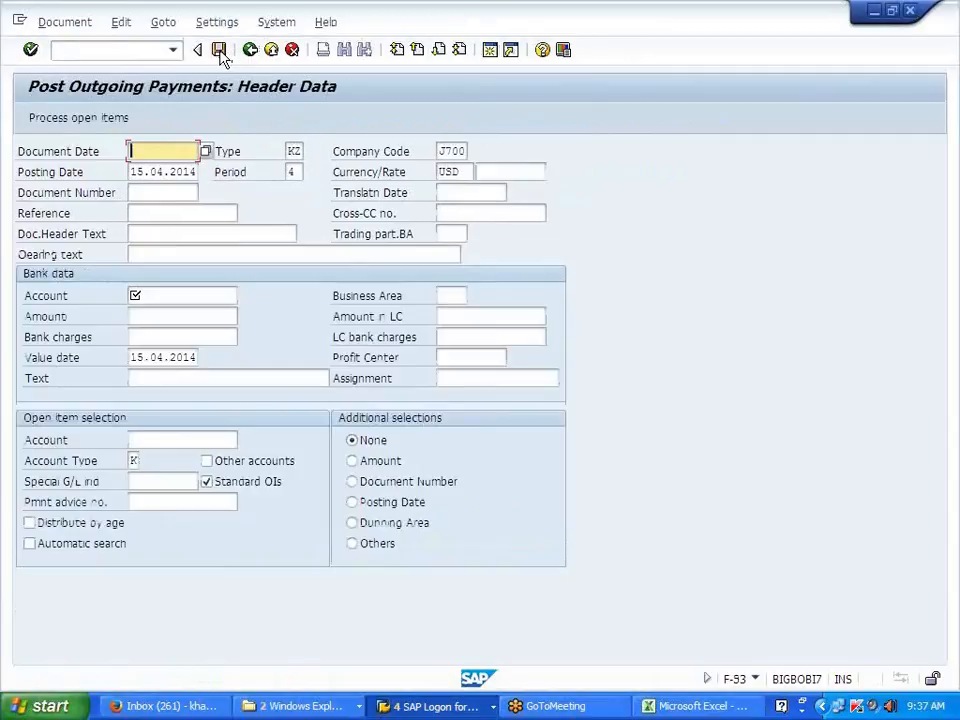
Step: Display the posted payment's general ledger view and examine the profit centers and segments of its accounts payable lines
left_click(64, 23)
left_click(72, 87)
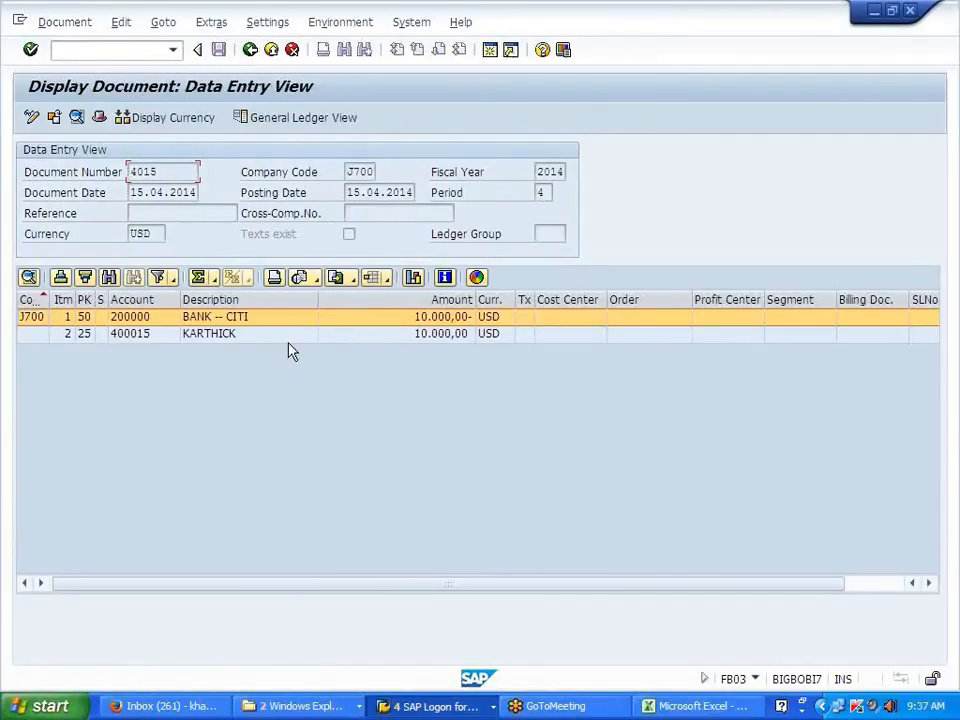
left_click(270, 123)
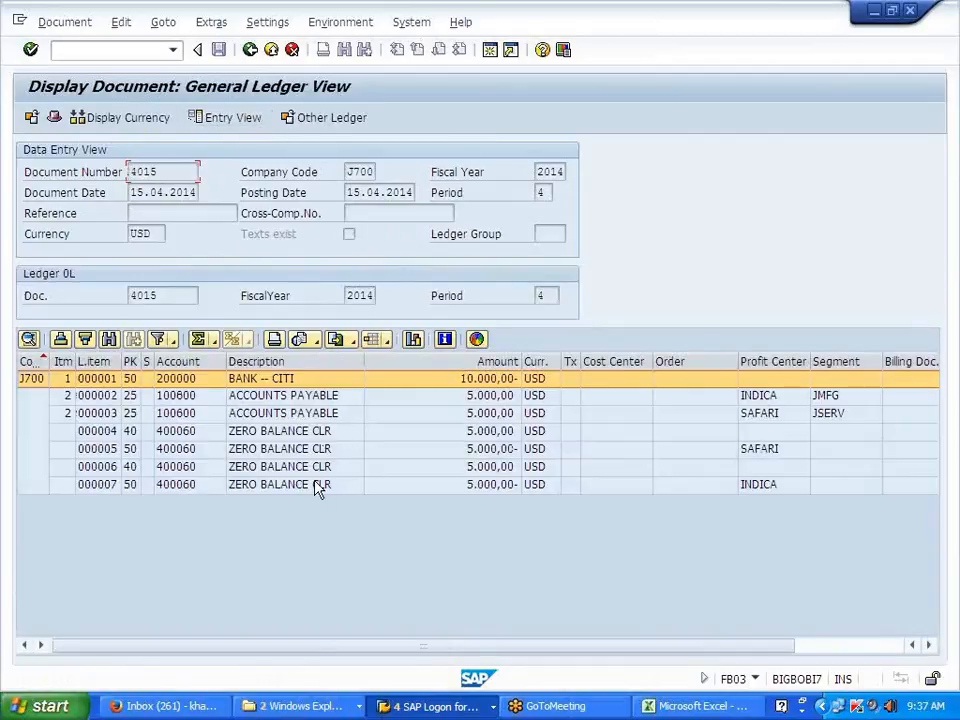
left_click(286, 398)
left_click(281, 413)
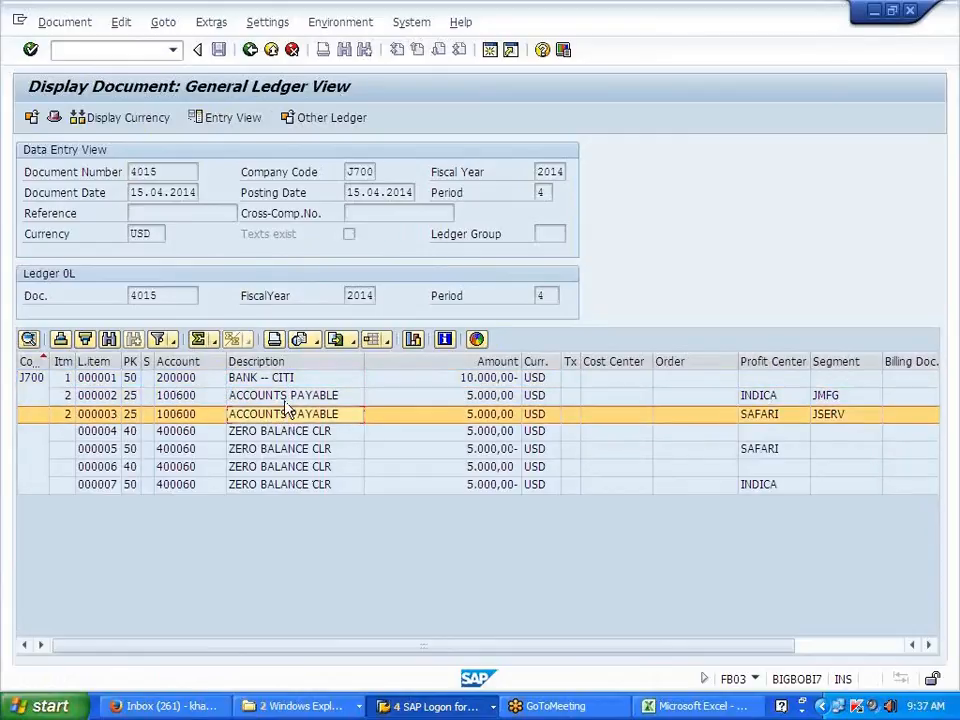
left_click(286, 402)
left_click(776, 419)
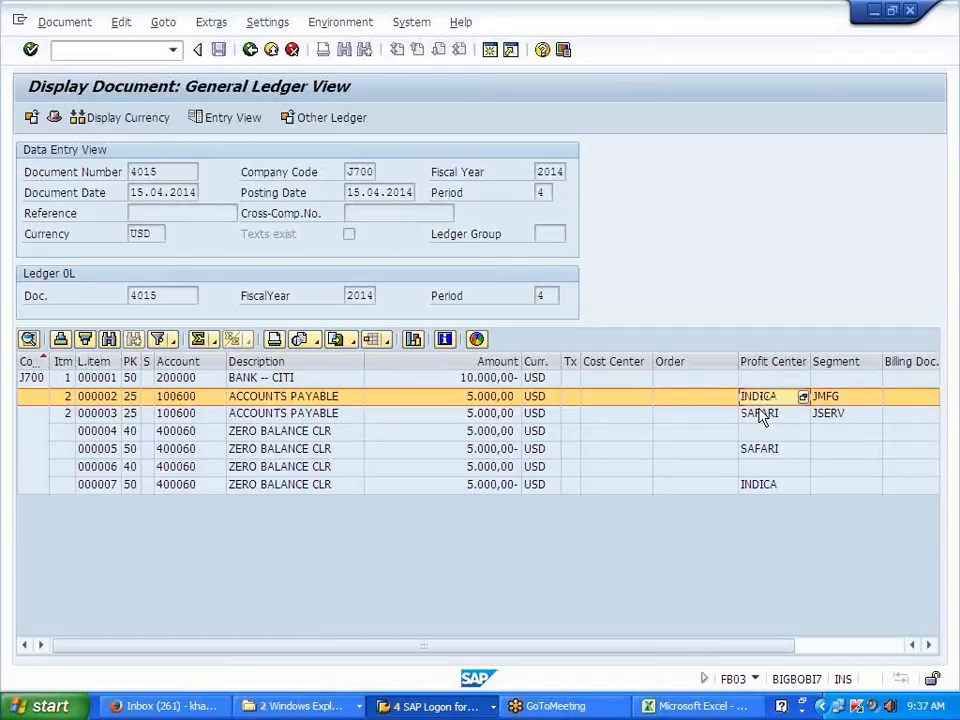
Step: Compare the amounts of the payment's zero balance clearing lines with its split accounts payable lines
left_click(511, 433)
left_click(504, 398)
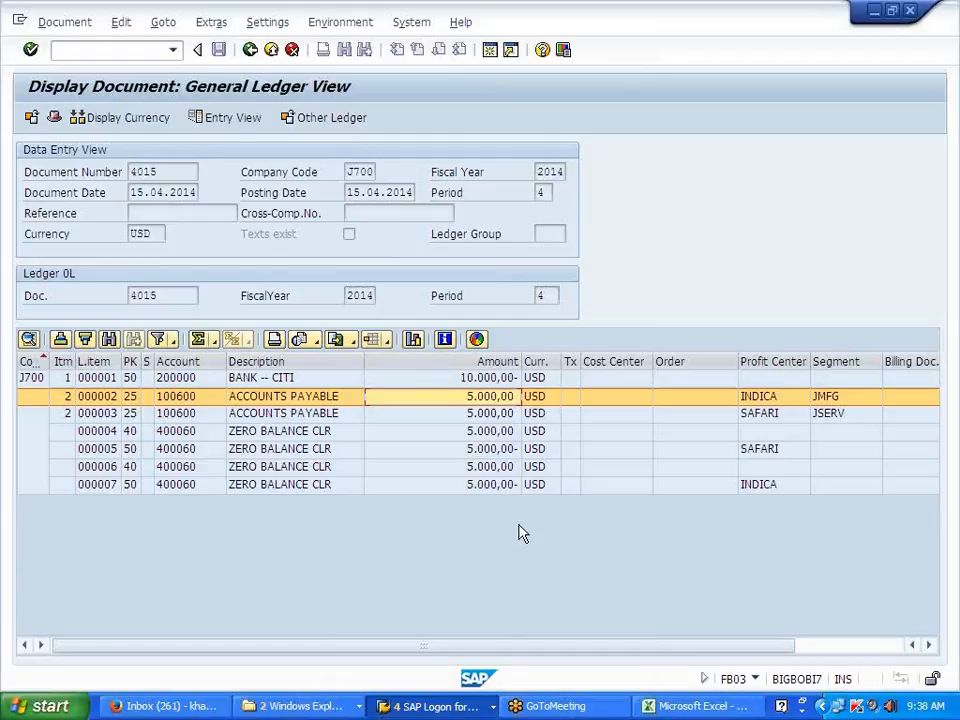
left_click(493, 432)
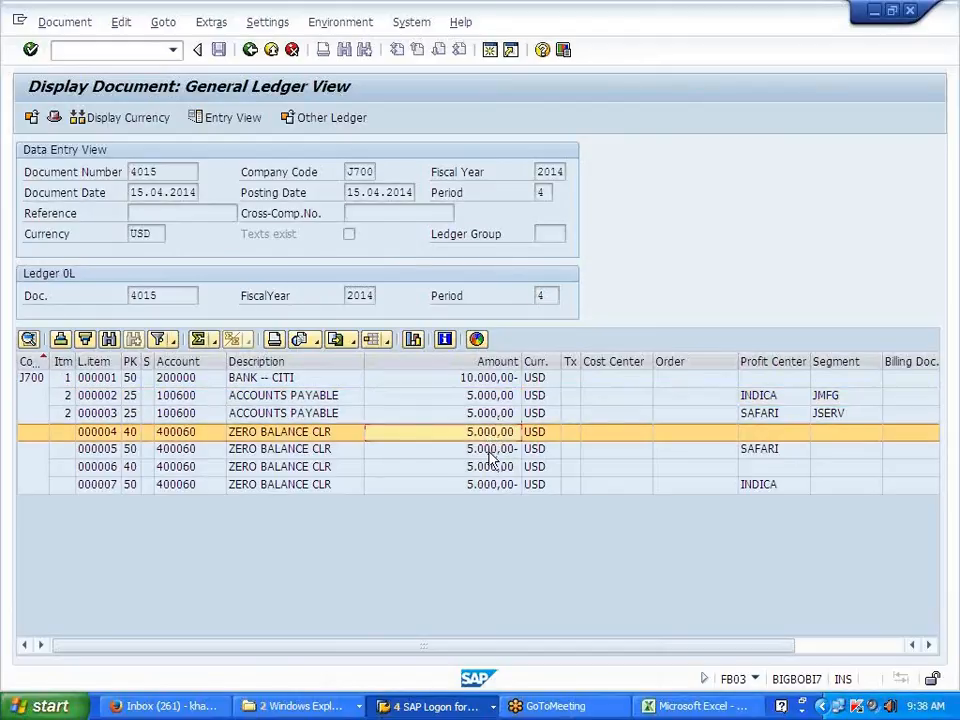
left_click(490, 452)
left_click(490, 472)
left_click(490, 486)
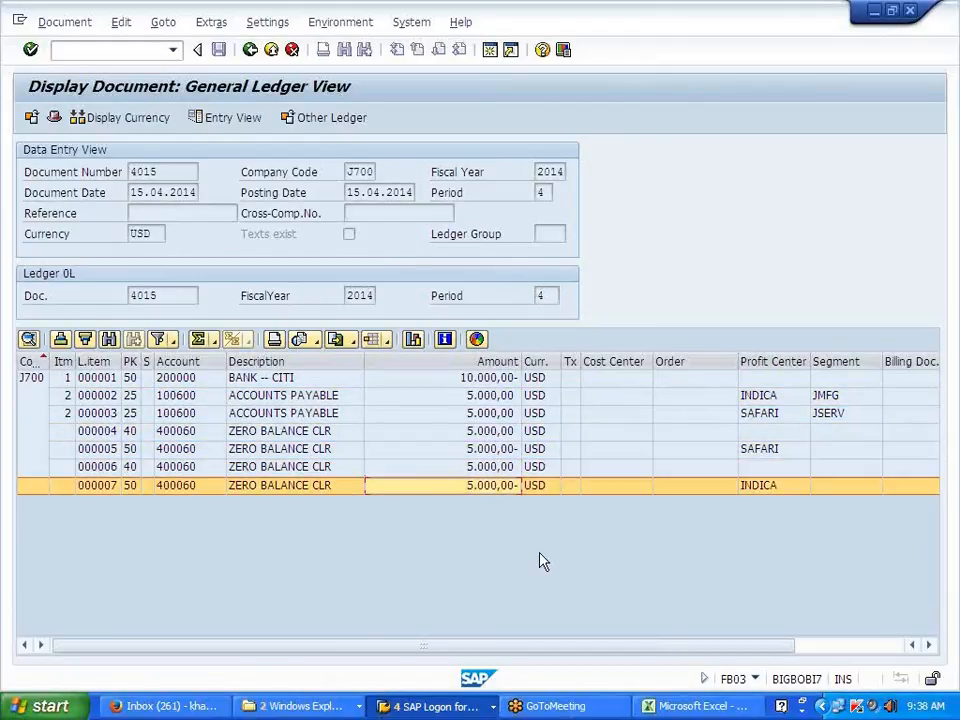
left_click(540, 554)
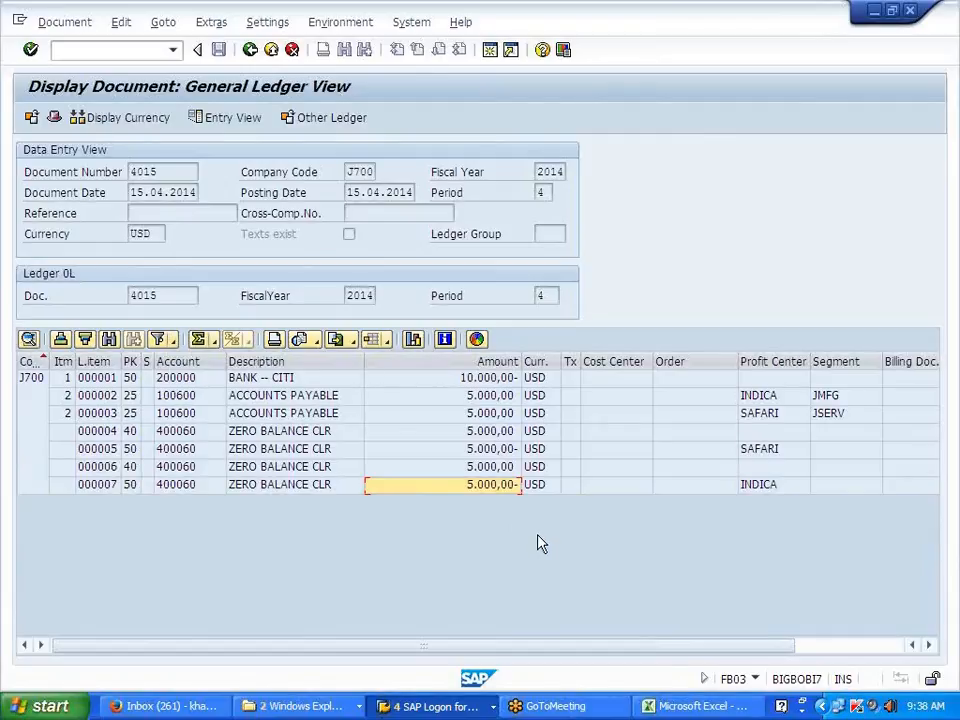
Step: Leave the payment document display and open transaction F.01 for financial statements
left_click(250, 50)
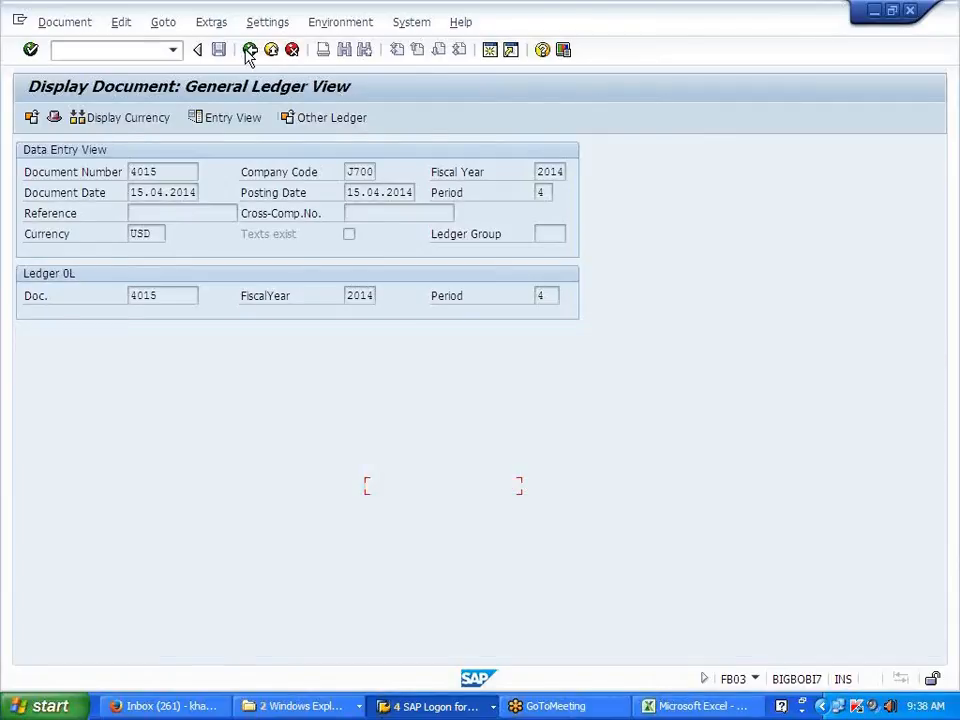
left_click(128, 47)
type("/NF.01")
key("Return")
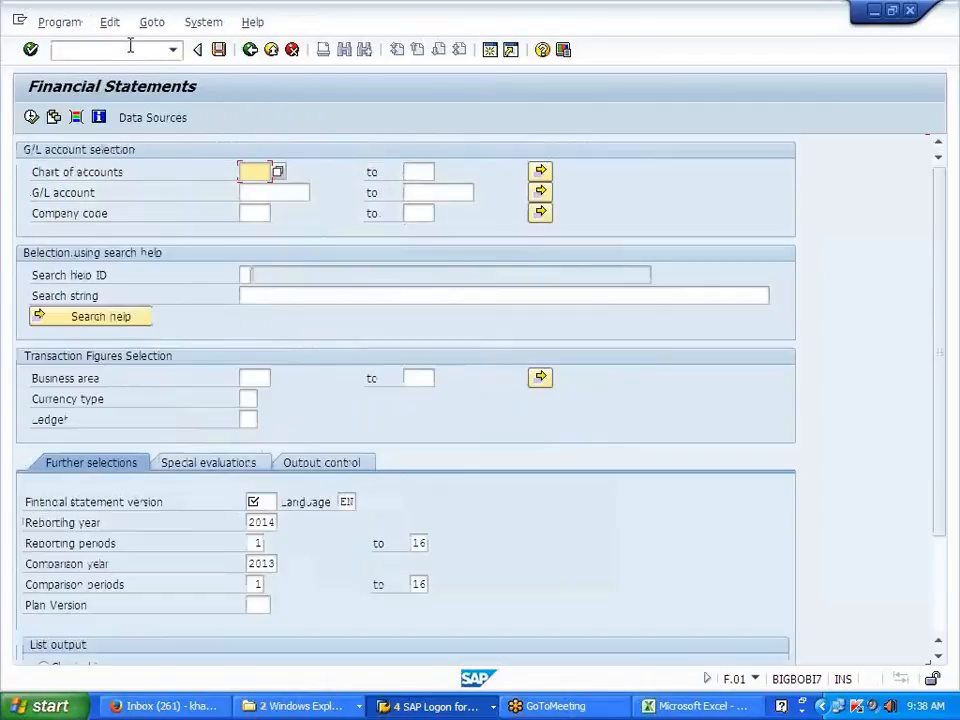
Step: Enter J700 as the chart of accounts, company code and financial statement version for the financial statements report
key("space")
left_click(266, 204)
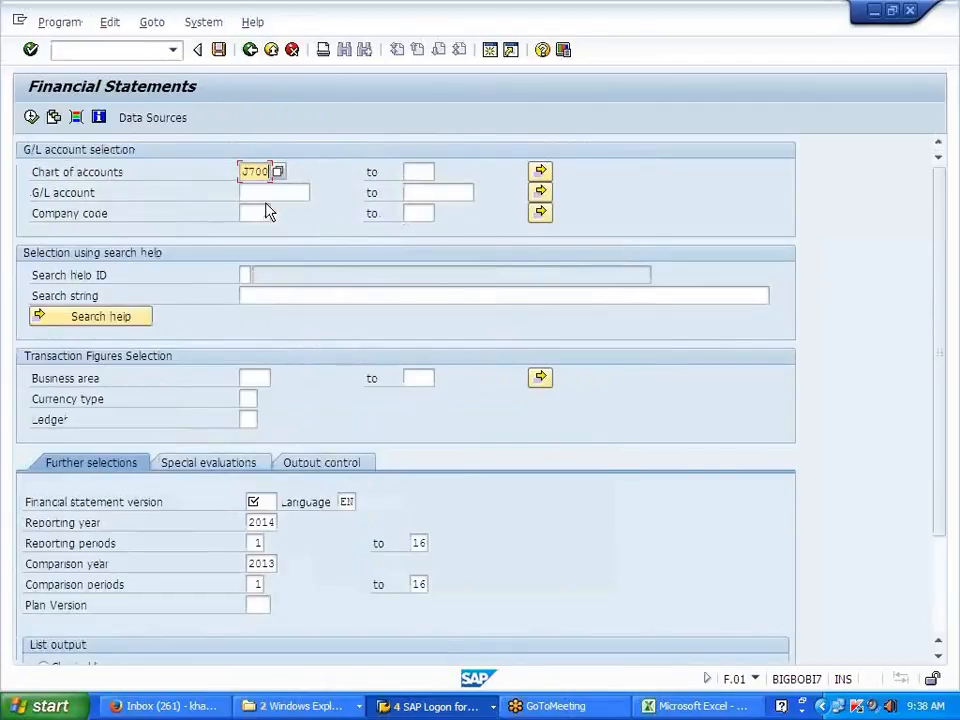
left_click(257, 212)
left_click(258, 212)
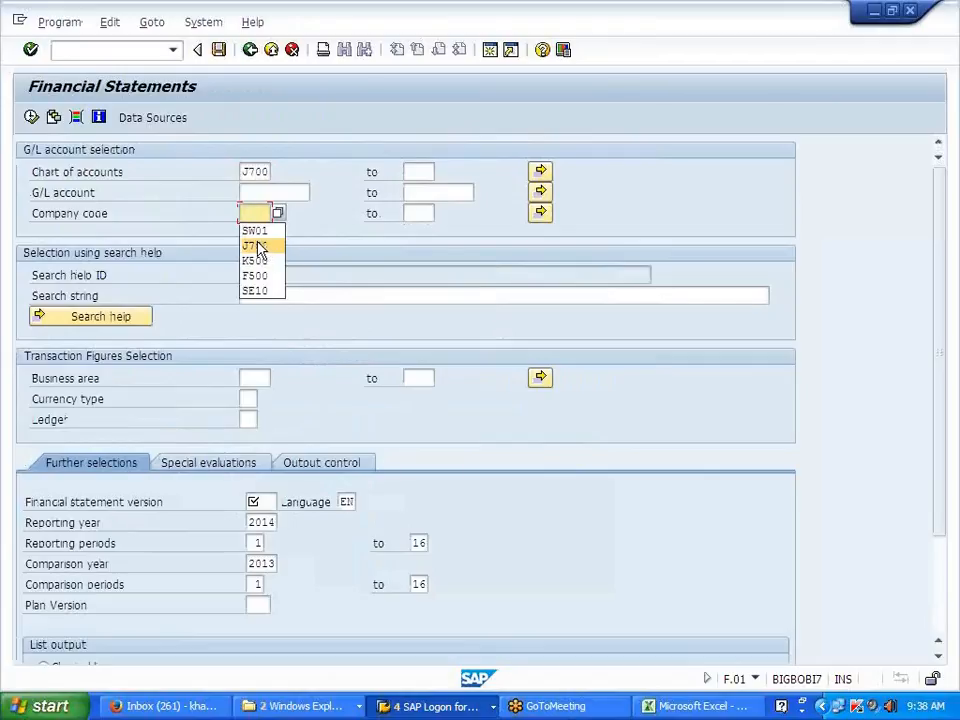
left_click(258, 246)
left_click(255, 501)
left_click(262, 520)
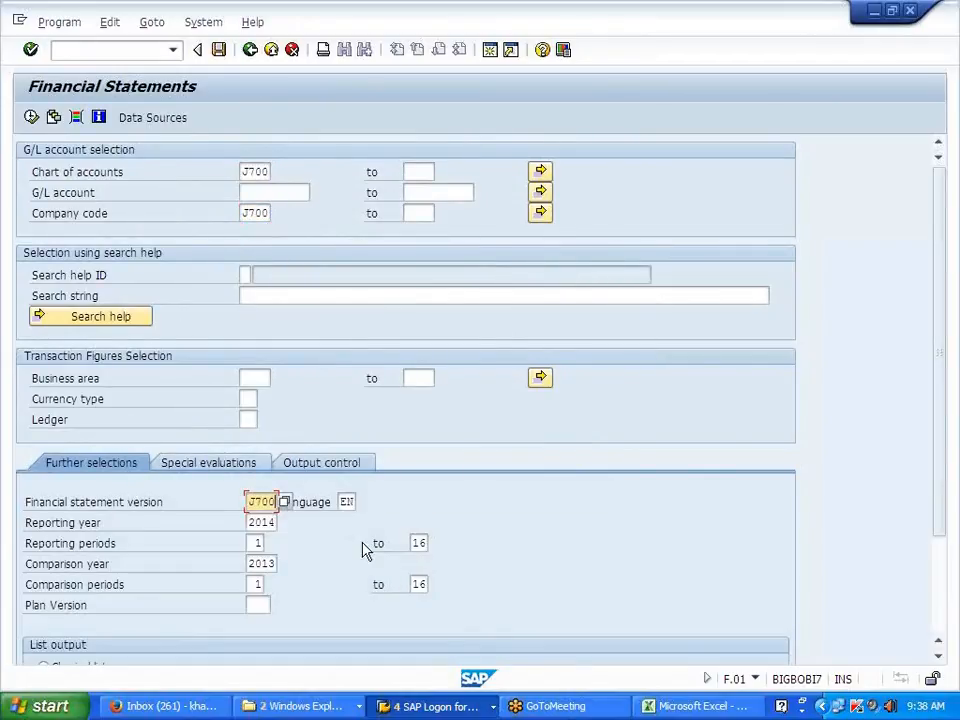
Step: Run the J700 financial statements report, review its liability and asset lines, and return to the selection screen
left_click(31, 117)
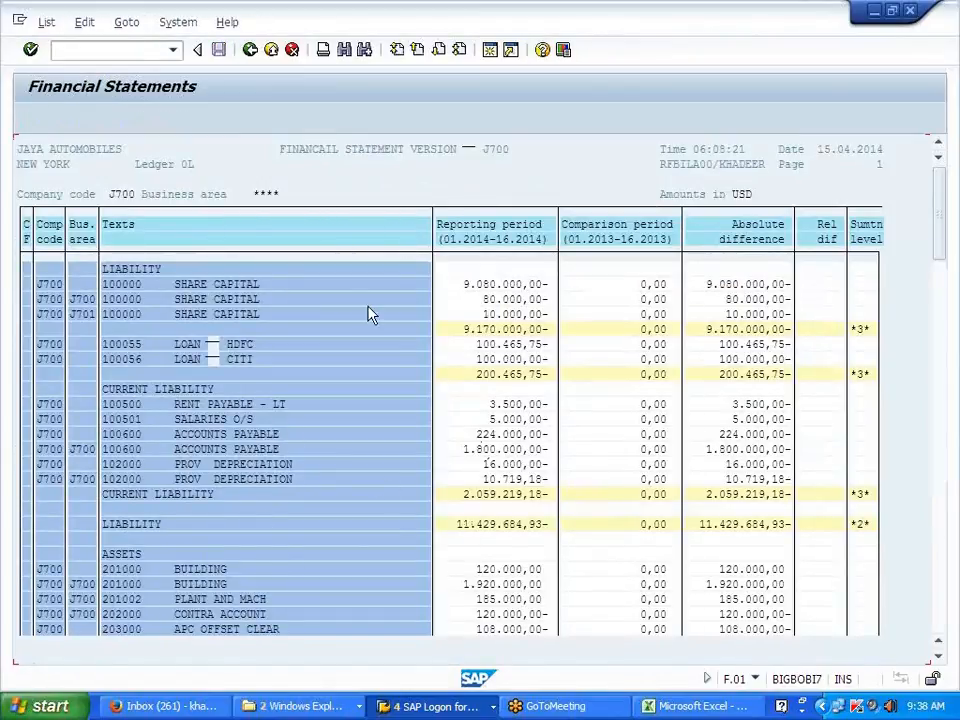
scroll(290, 373, "down", 2)
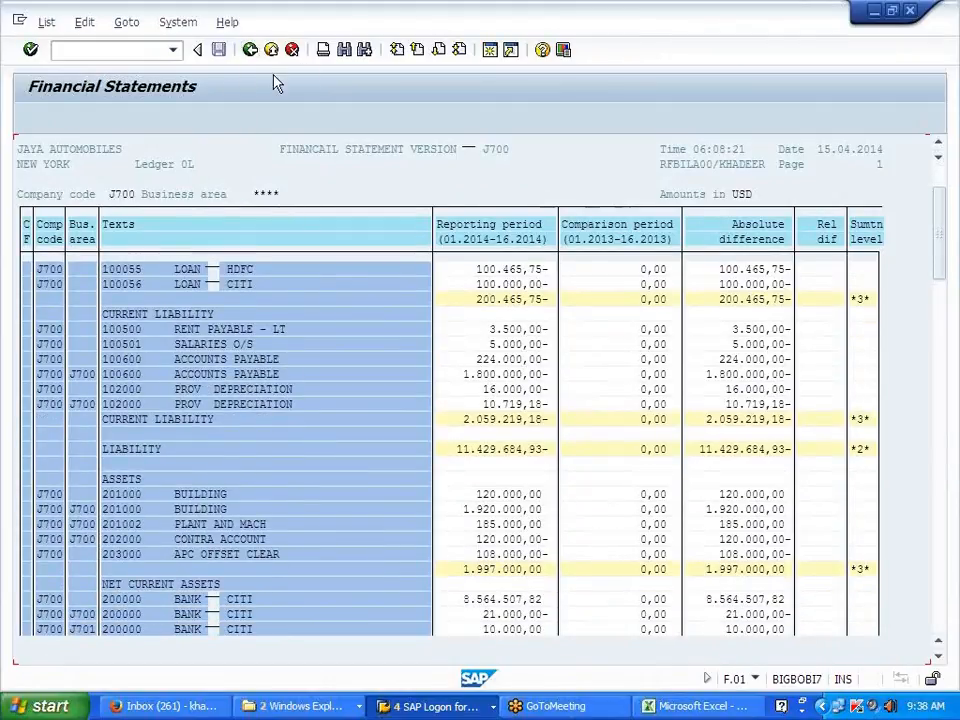
left_click(250, 50)
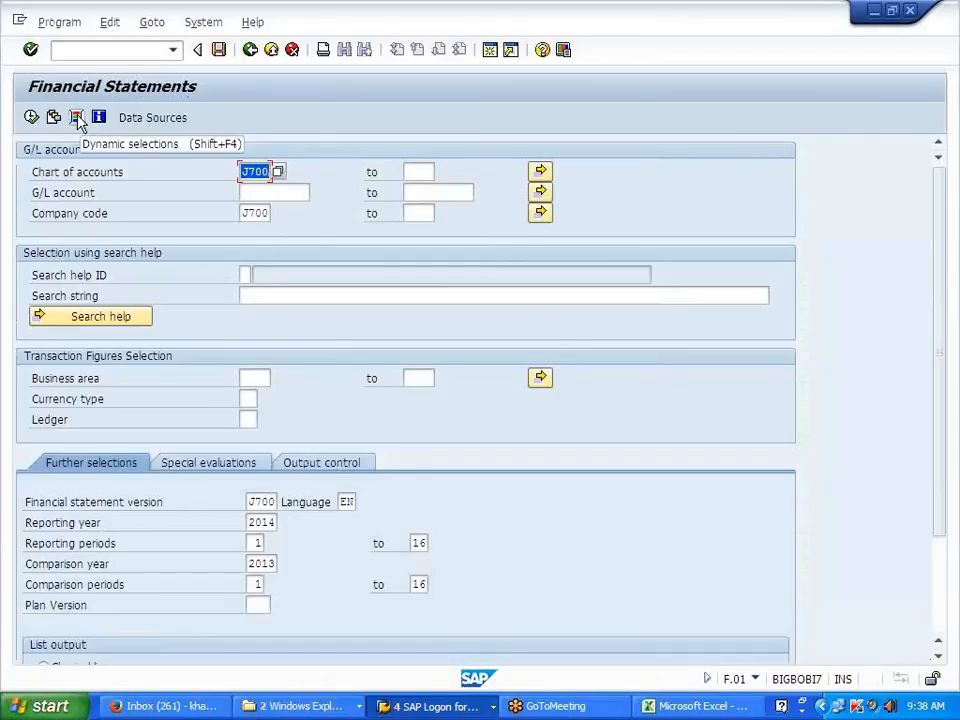
Step: Open the report's dynamic selections and choose Profit Center as a selection field
left_click(77, 117)
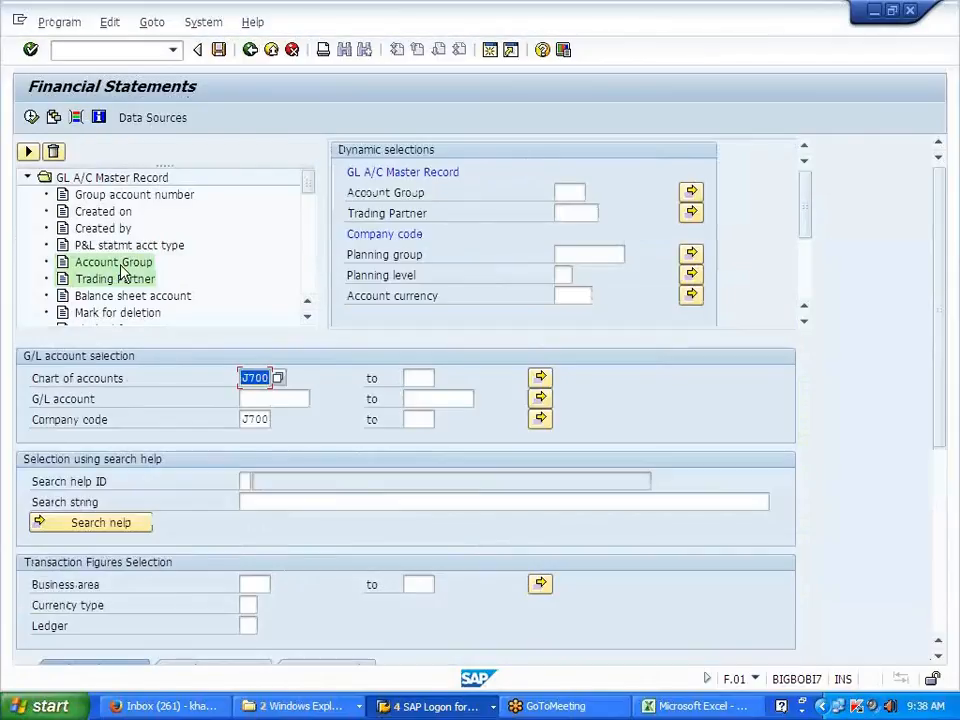
scroll(122, 268, "down", 3)
scroll(122, 268, "down", 3)
scroll(122, 268, "down", 4)
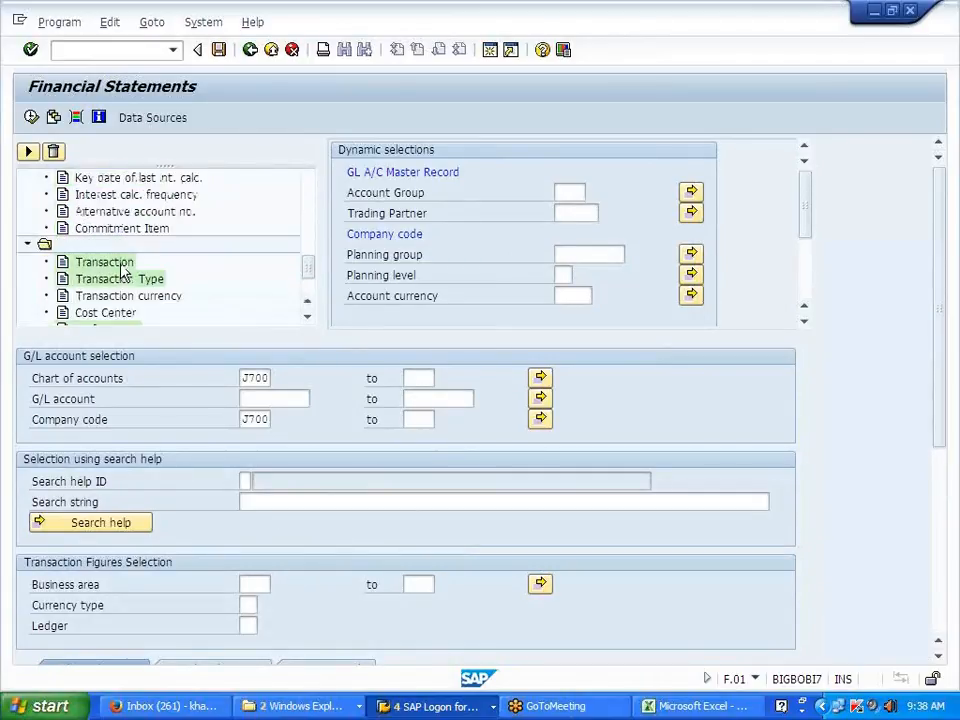
scroll(122, 270, "down", 2)
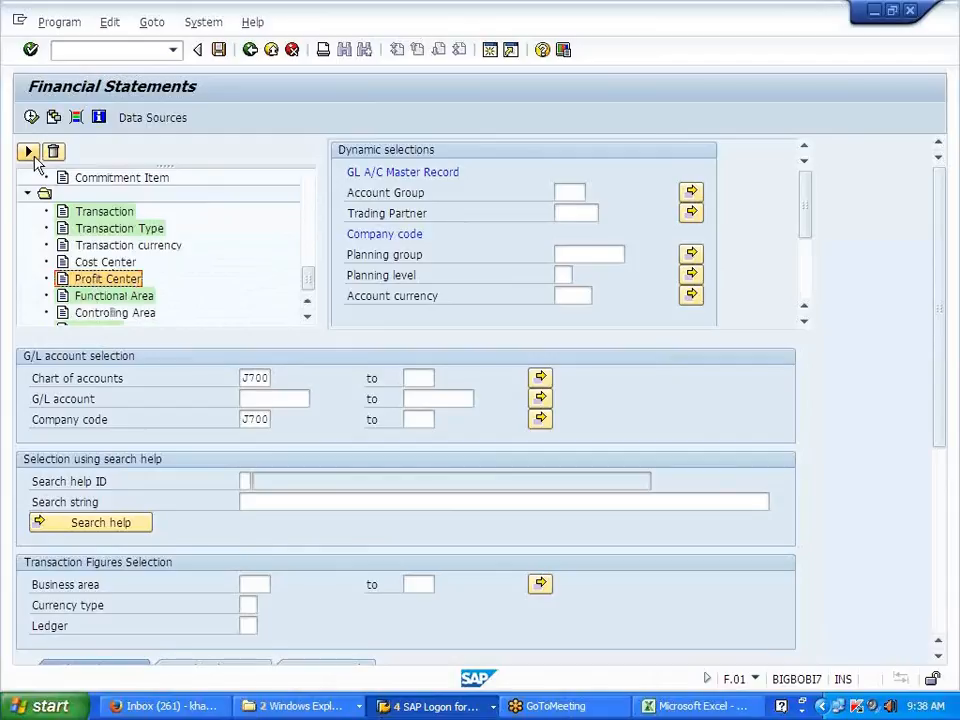
left_click(31, 155)
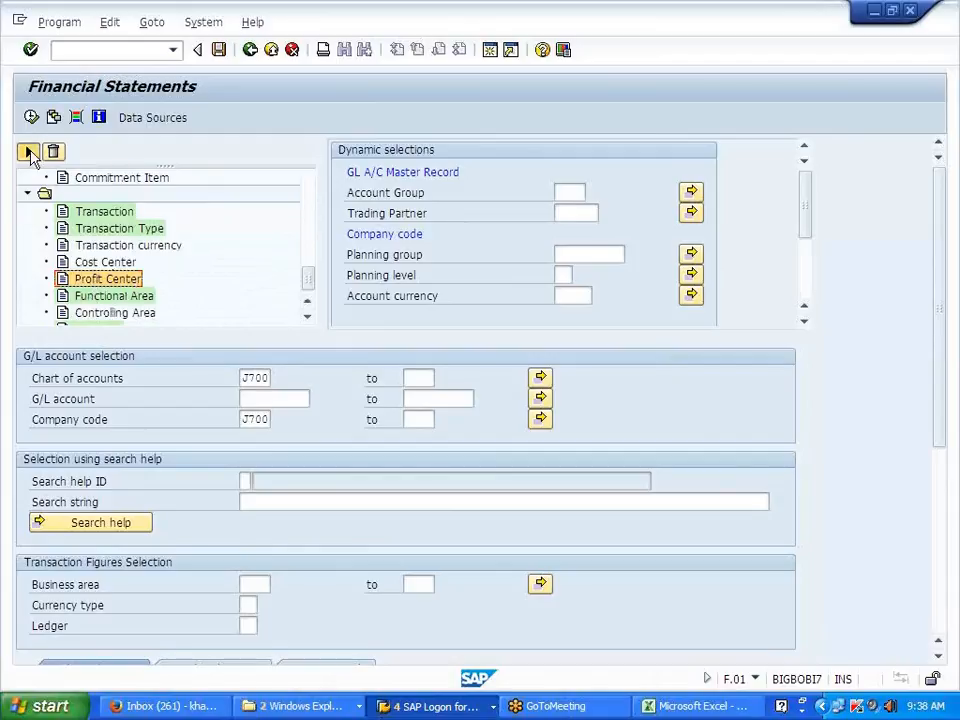
left_click(417, 252)
Step: Restrict the report to profit center INDICA in the dynamic selections and run it
scroll(417, 250, "down", 2)
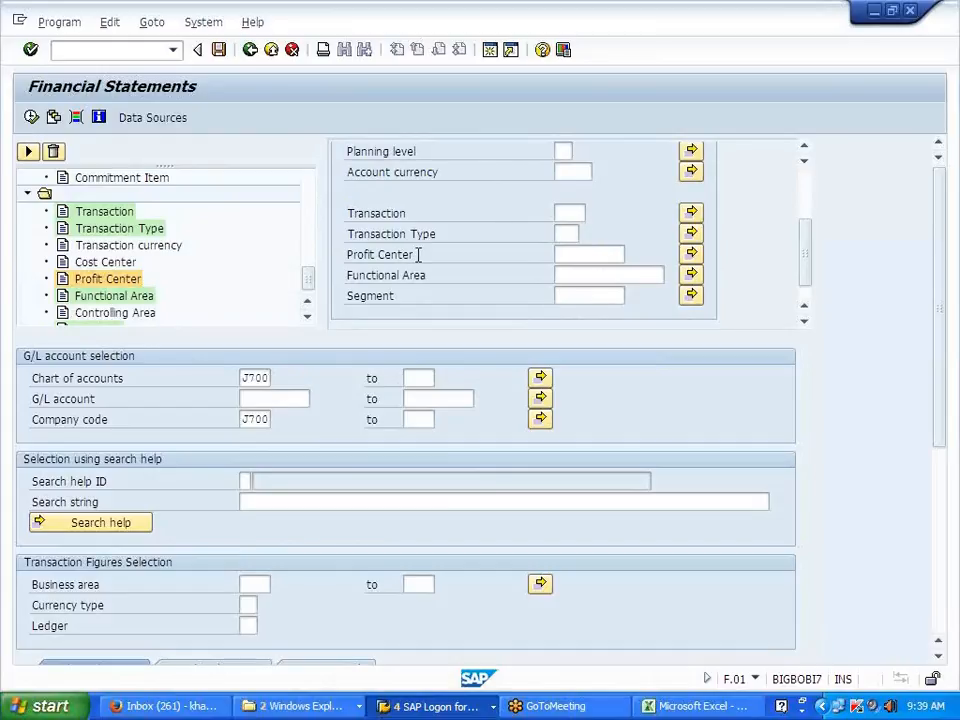
left_click(600, 255)
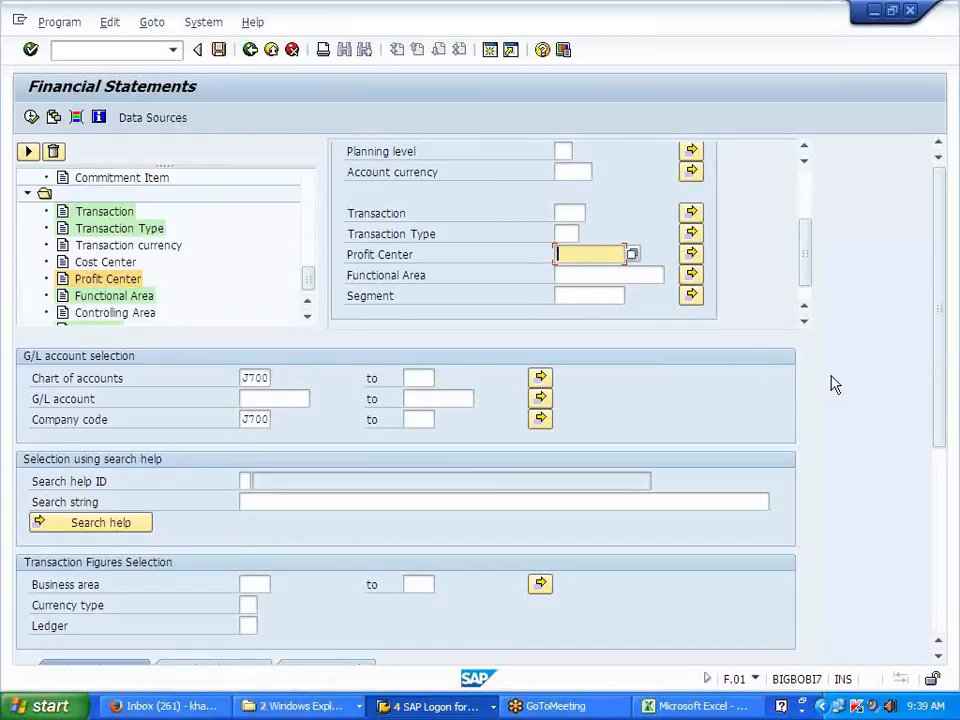
type("INDICA")
scroll(609, 289, "up", 2)
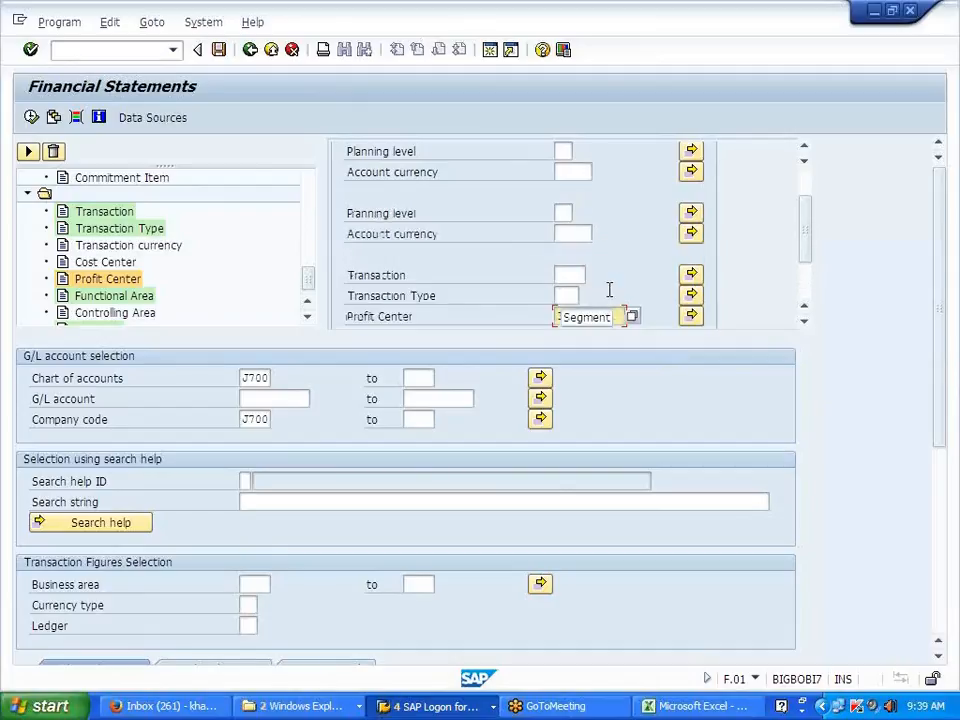
scroll(611, 292, "down", 2)
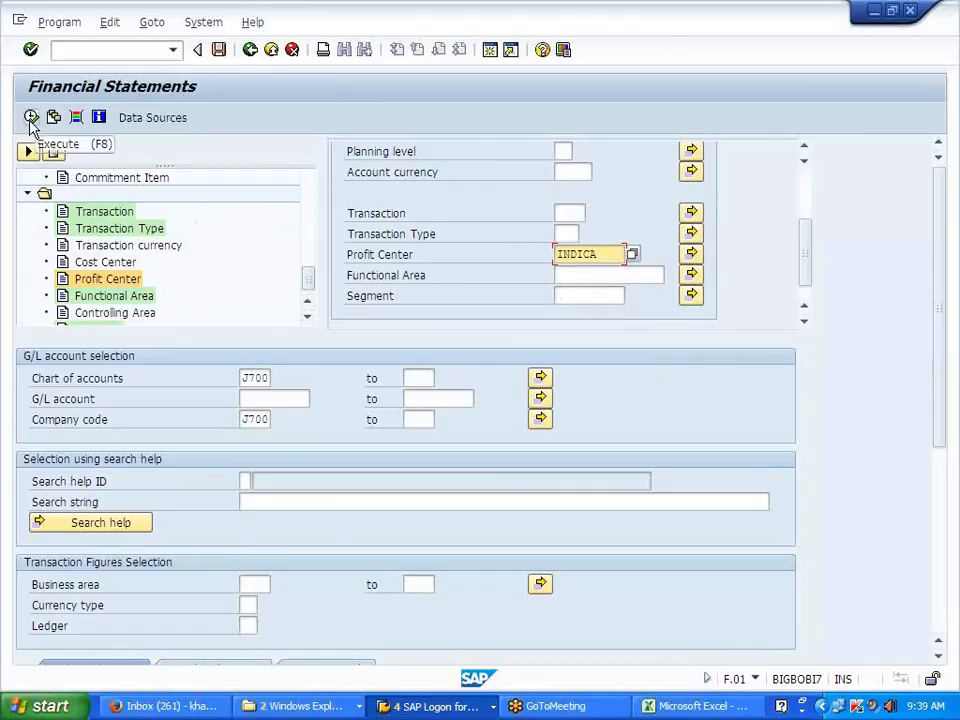
left_click(31, 118)
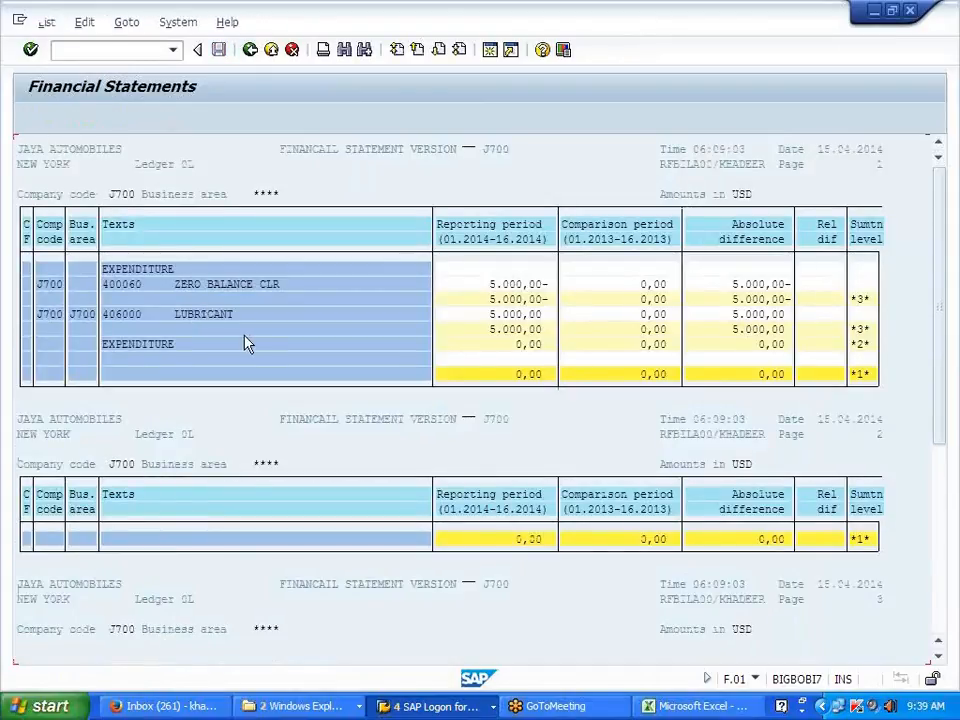
Step: Examine the Lubricant account and its reporting period amounts in the profit center report, and return to the selection screen
left_click_drag(179, 315, 304, 314)
left_click_drag(445, 314, 567, 343)
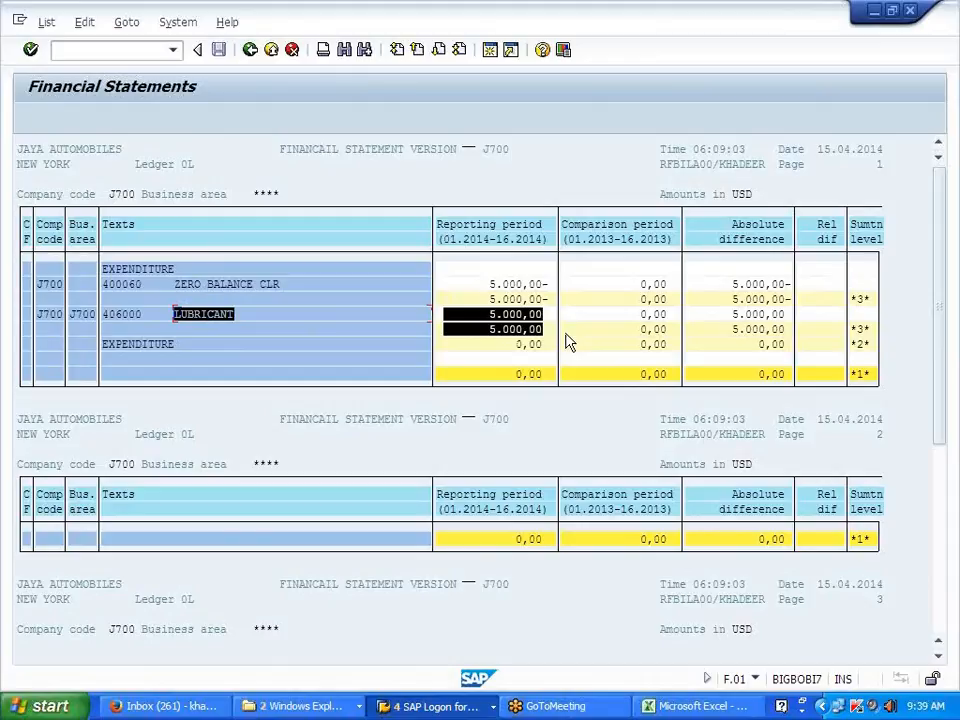
left_click(567, 343)
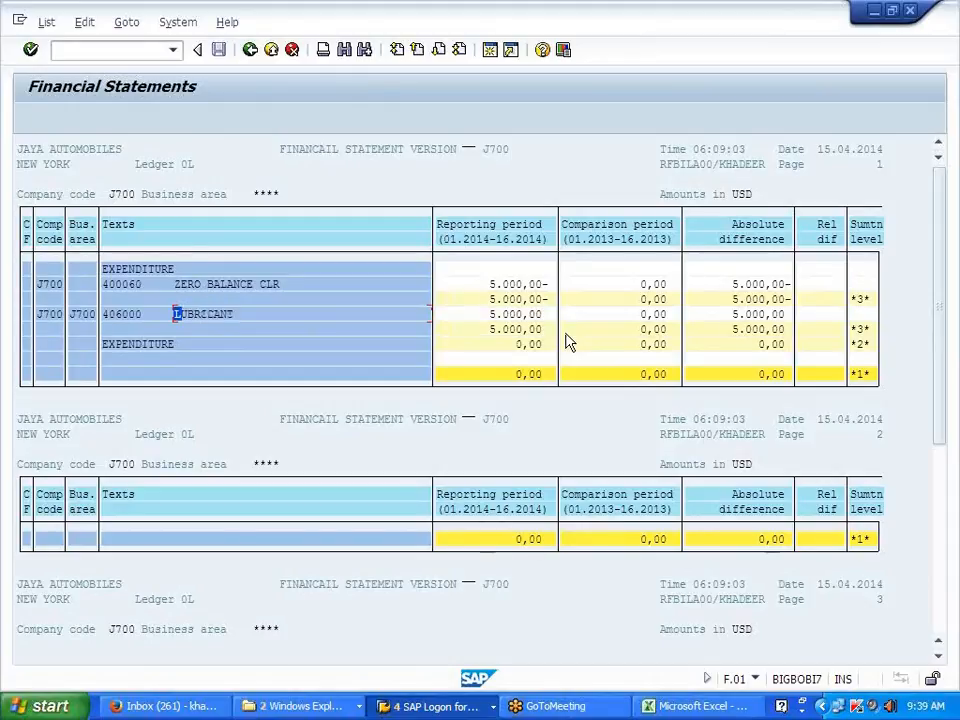
left_click(212, 314)
left_click_drag(478, 315, 549, 330)
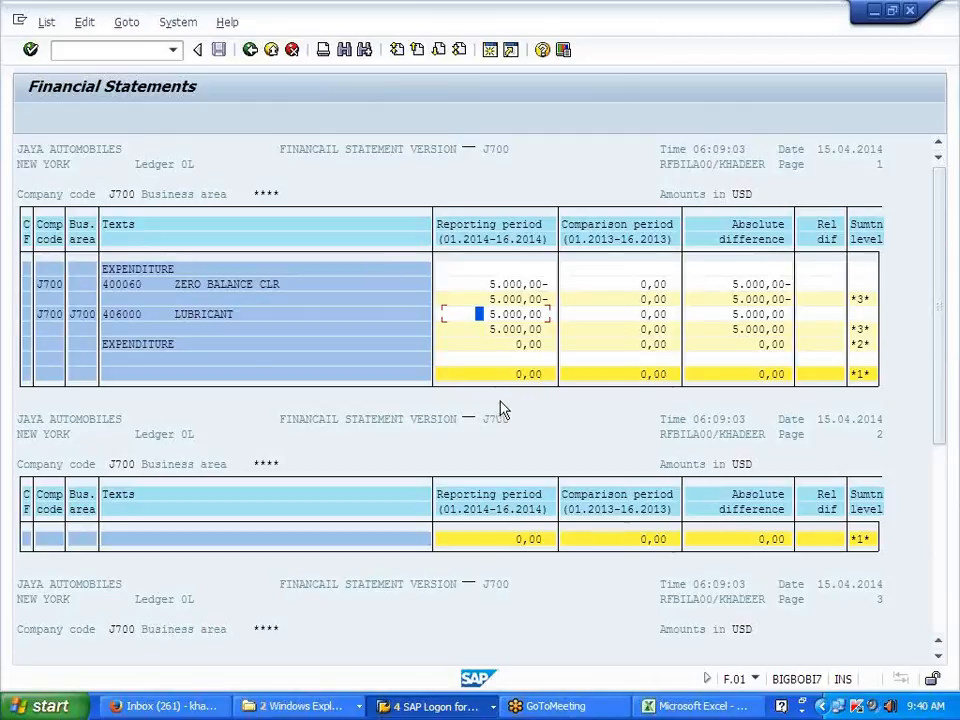
left_click(250, 50)
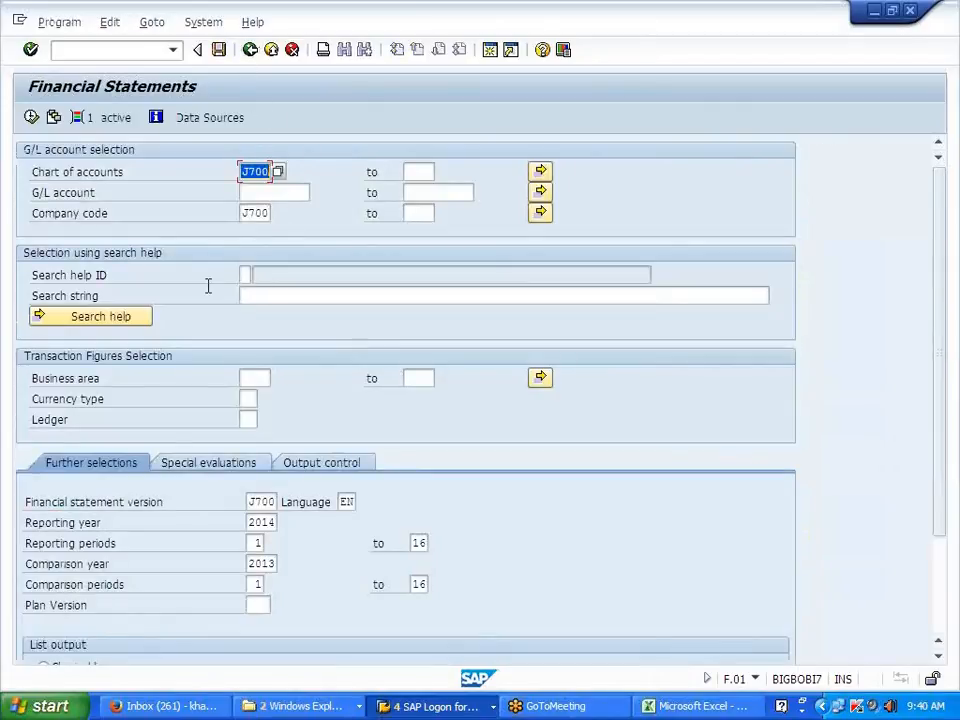
Step: Reopen the dynamic selections and add Cost Center as a further selection field
left_click(85, 118)
left_click(426, 296)
scroll(168, 292, "down", 1)
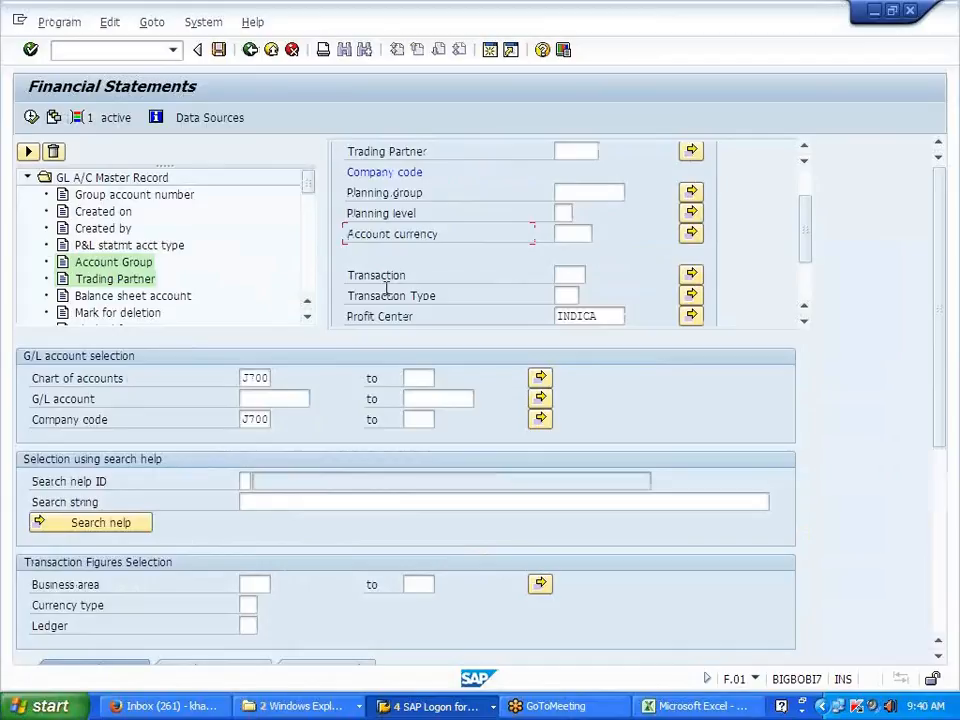
scroll(364, 315, "down", 2)
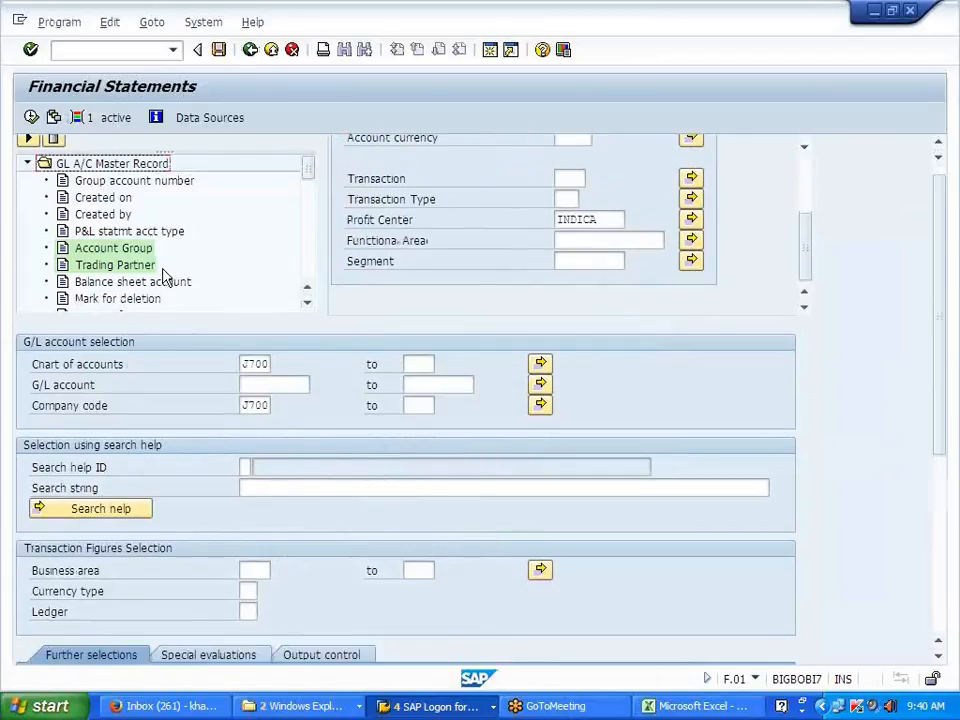
scroll(168, 283, "down", 4)
scroll(164, 278, "down", 4)
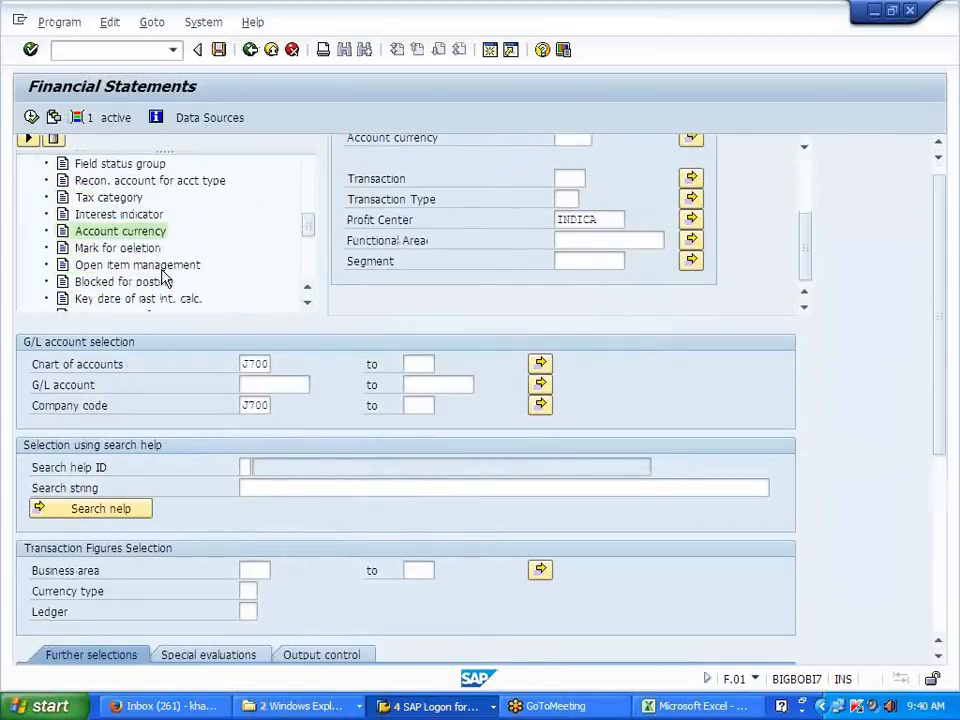
scroll(162, 276, "down", 2)
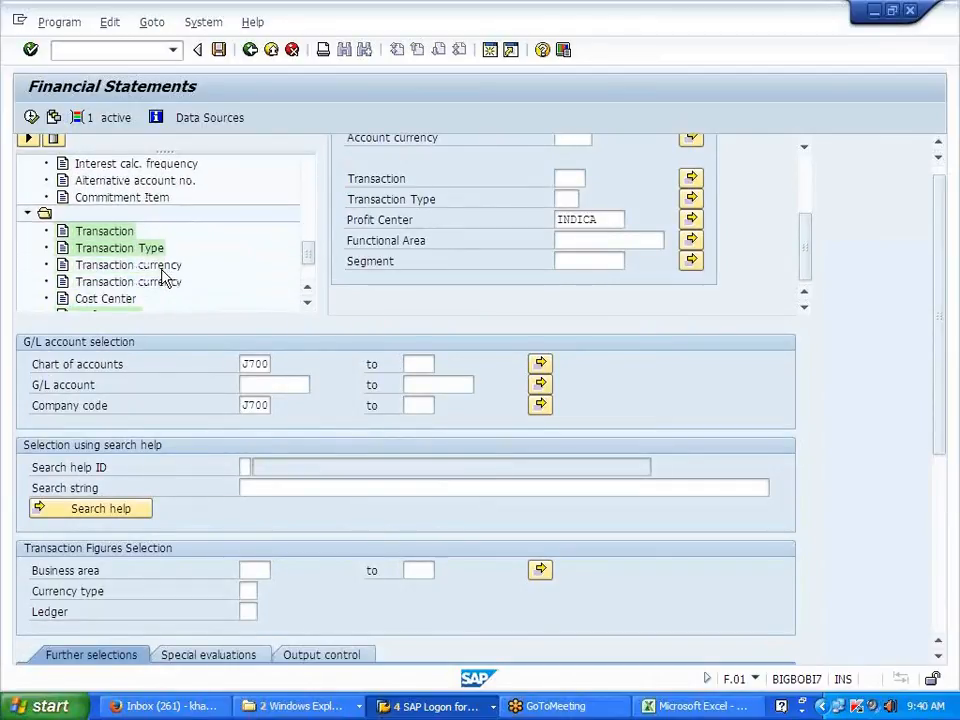
left_click(113, 266)
left_click(29, 140)
left_click(459, 270)
scroll(459, 270, "down", 2)
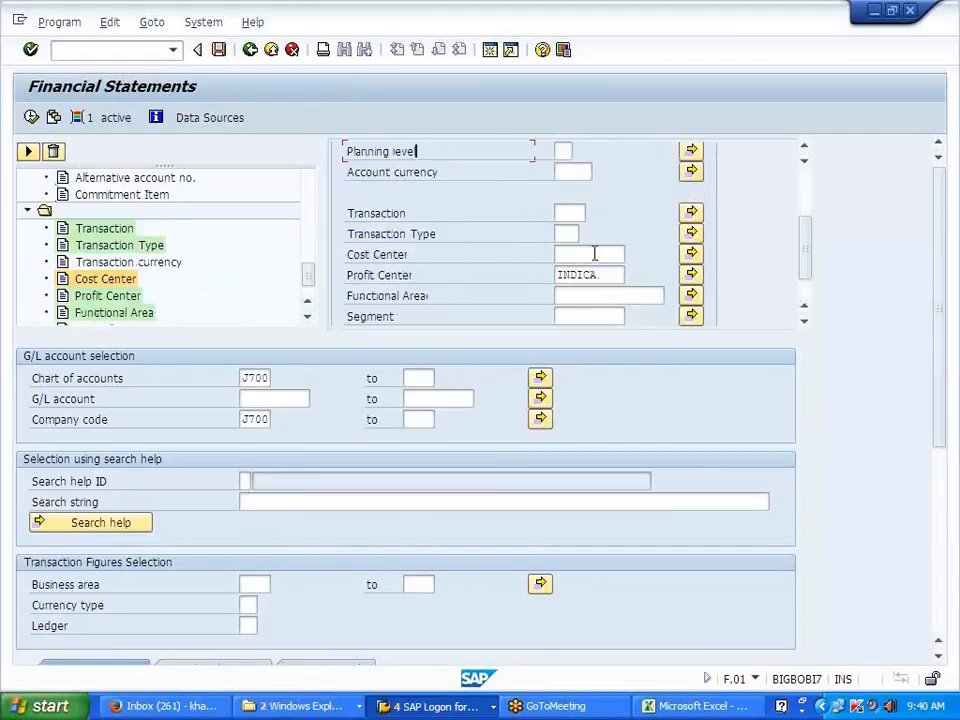
Step: Set the cost center to PRD DEPT11, run the financial statements report, and return to the selection screen
left_click(593, 254)
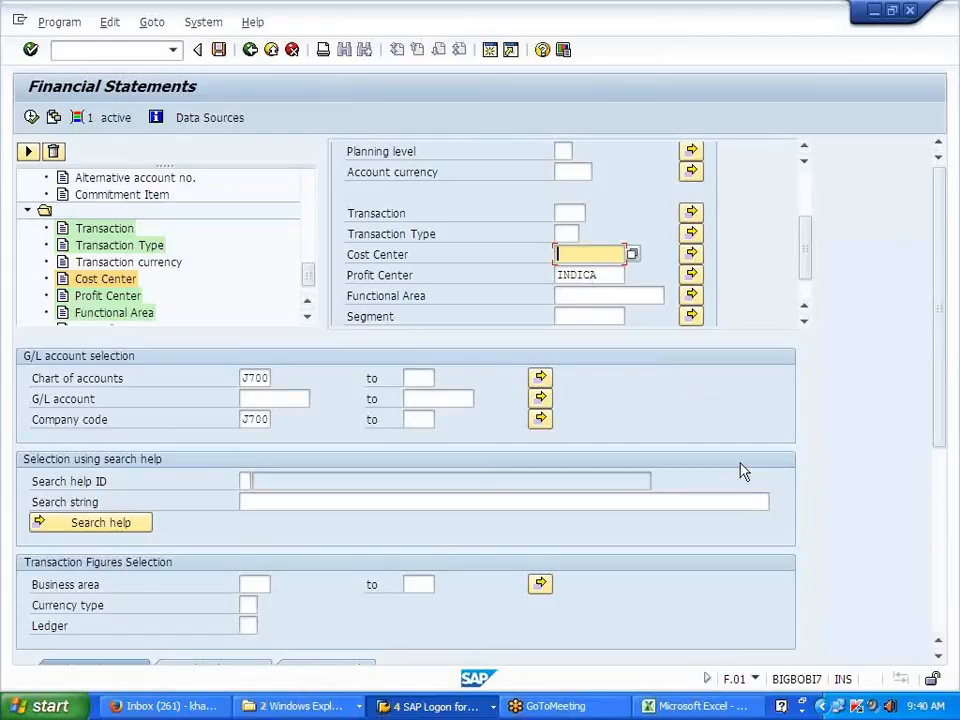
type("ERD")
type(" DEPT11")
left_click(31, 118)
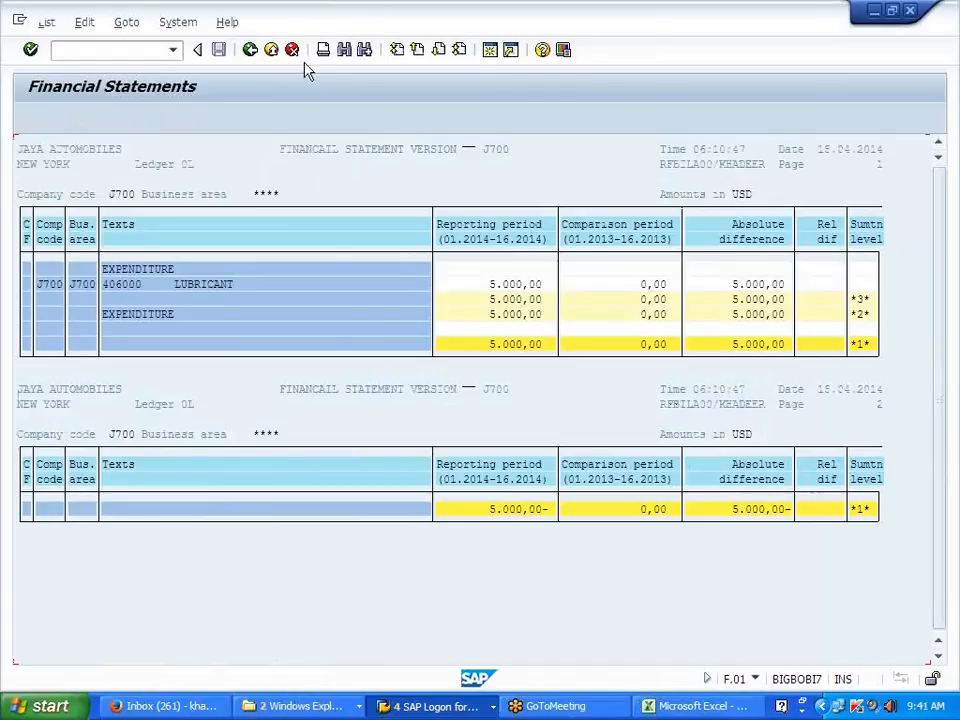
left_click(252, 48)
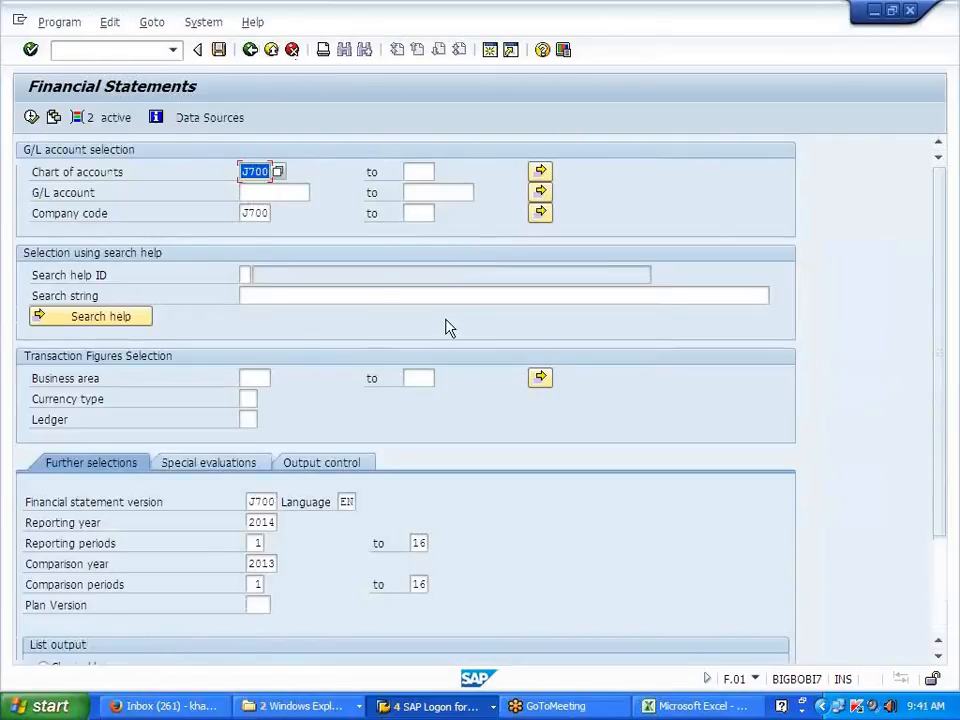
Step: Clear the profit center from the dynamic selections and run the report by cost center only
left_click(82, 117)
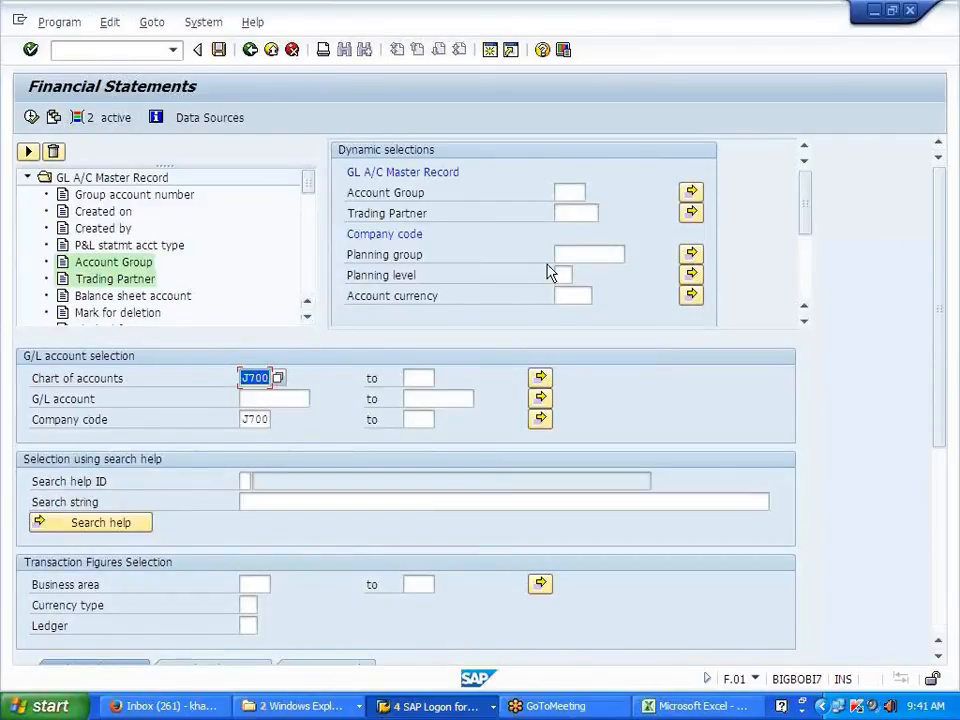
left_click(566, 255)
scroll(564, 258, "down", 5)
left_click(608, 233)
key("BackSpace")
key("BackSpace")
key("BackSpace")
key("BackSpace")
key("BackSpace")
key("BackSpace")
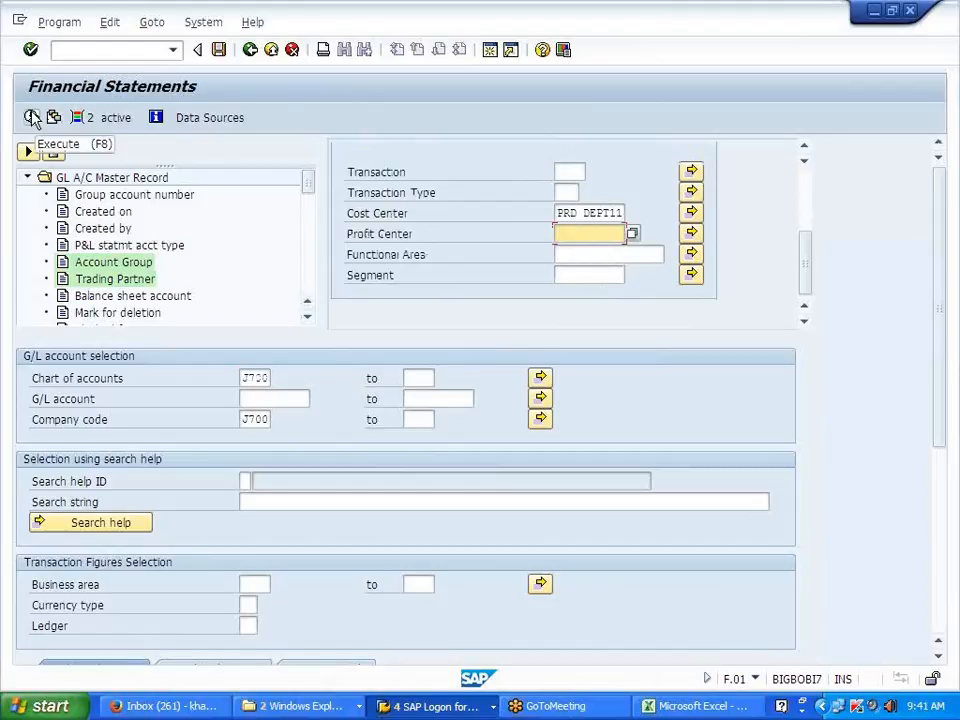
left_click(32, 117)
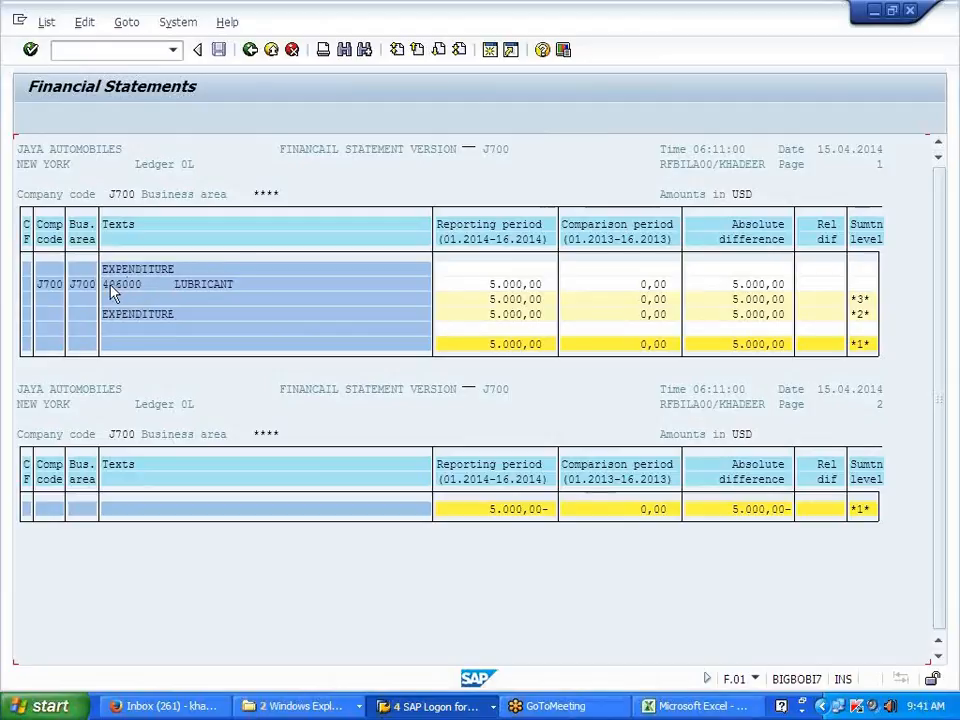
Step: Examine the Lubricant line and the total in the cost center report, and return to the selection screen
left_click_drag(108, 285, 246, 290)
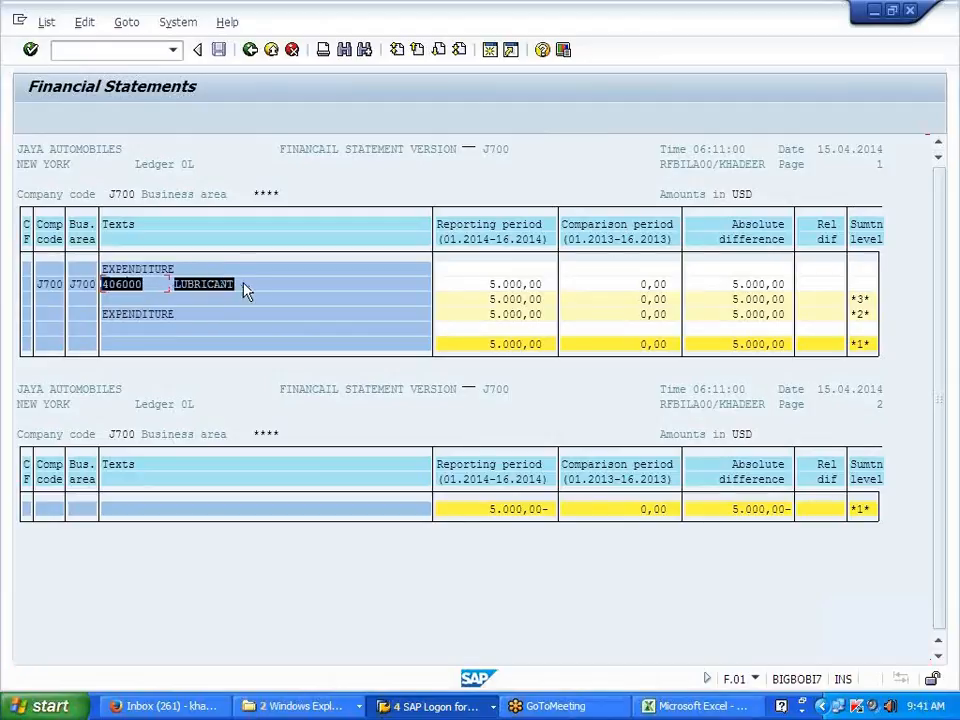
left_click_drag(446, 352, 563, 353)
left_click(548, 372)
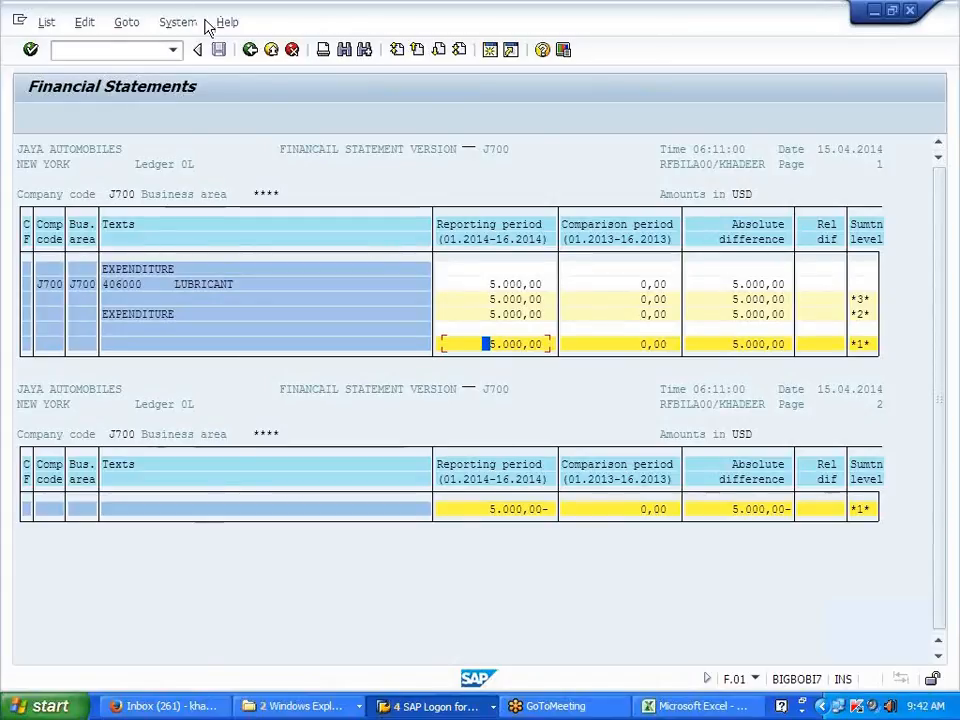
left_click(248, 52)
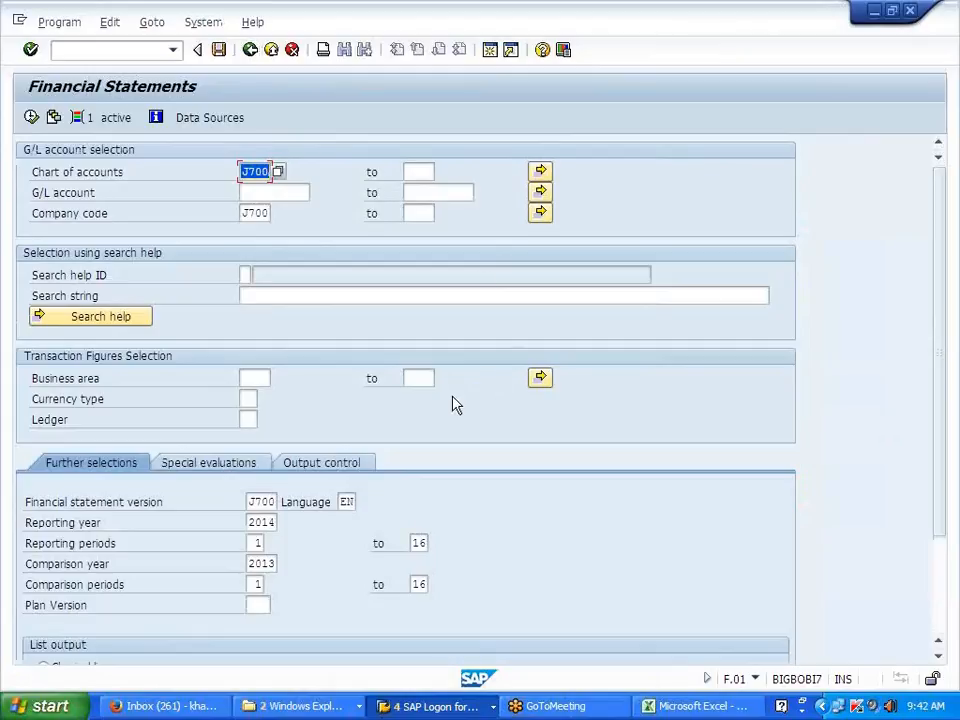
Step: Switch to the Excel workbook and review the active, passive and zero balance splitting notes on the NEW GL sheet
left_click(670, 706)
scroll(499, 457, "up", 10)
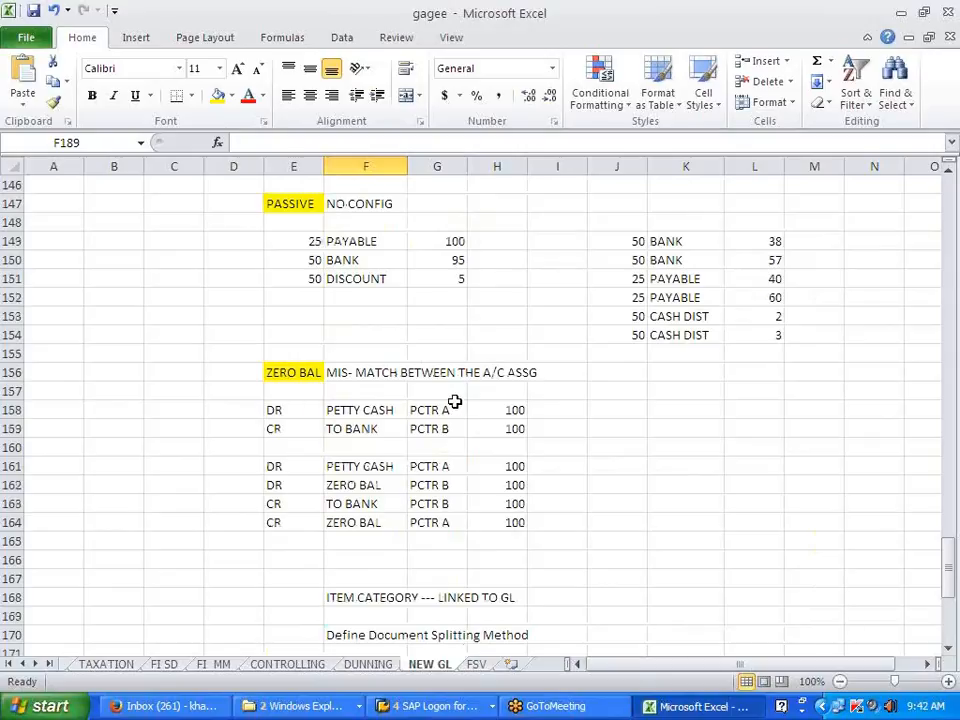
scroll(400, 330, "up", 2)
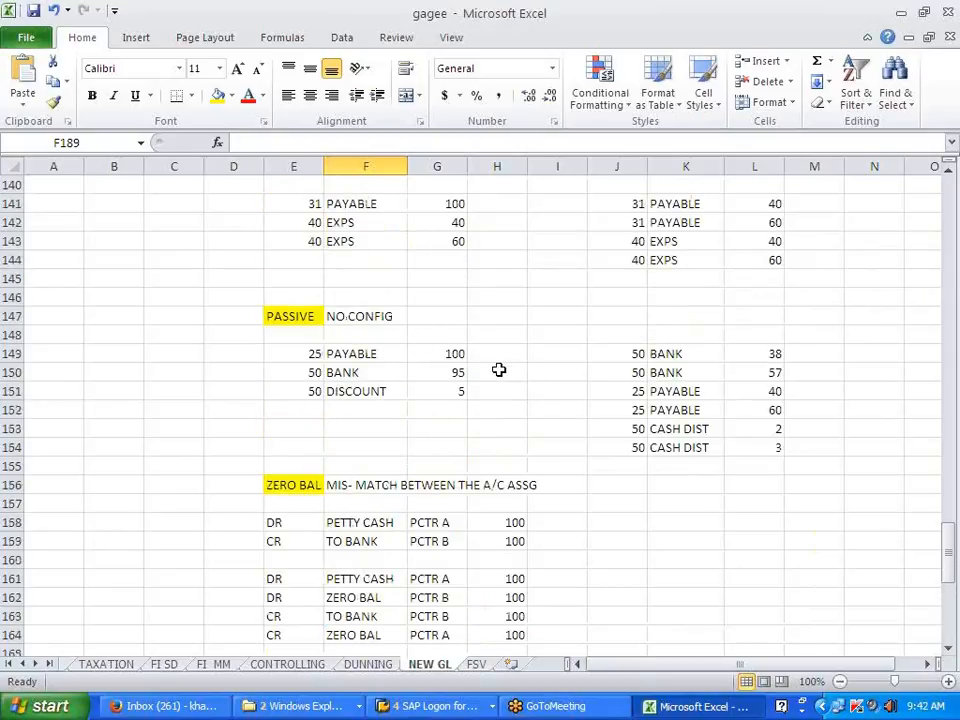
scroll(499, 370, "down", 2)
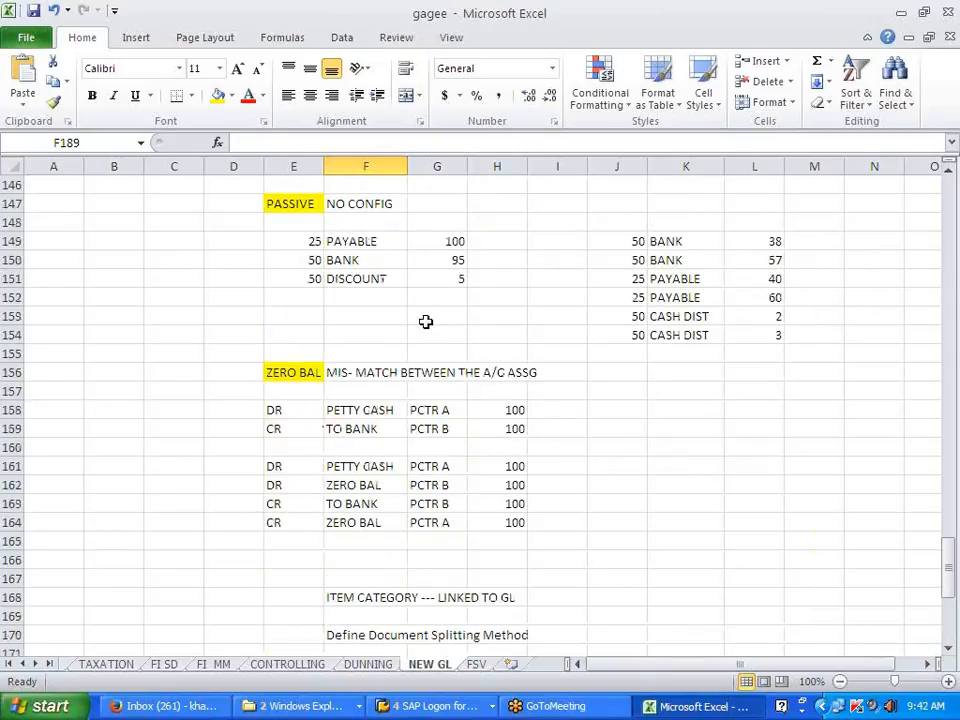
scroll(424, 401, "up", 3)
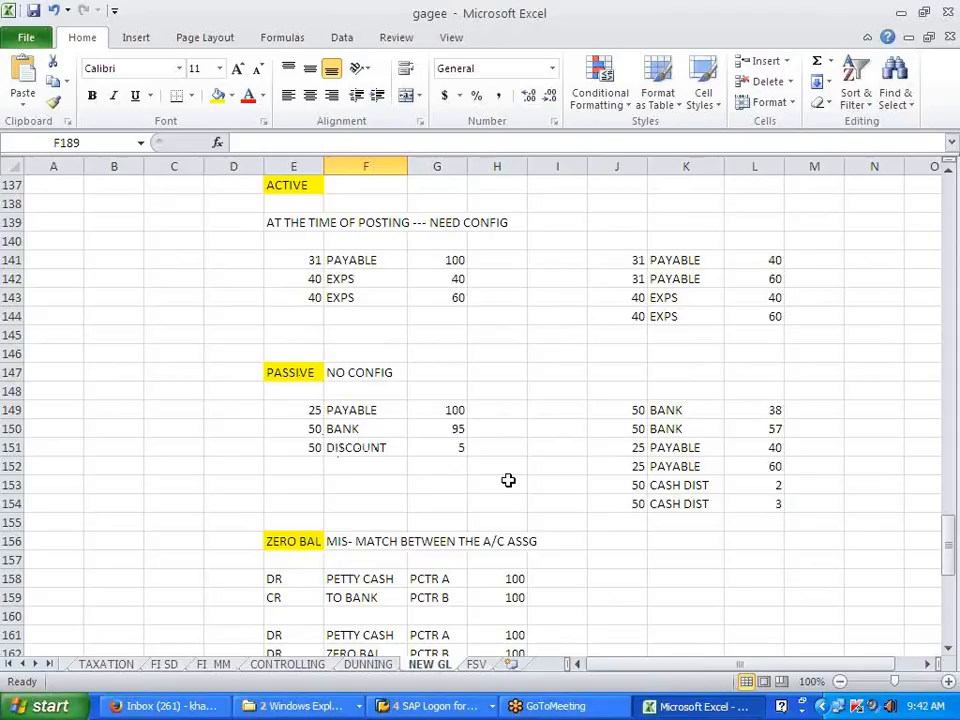
left_click(293, 186)
left_click(293, 370)
left_click(305, 538)
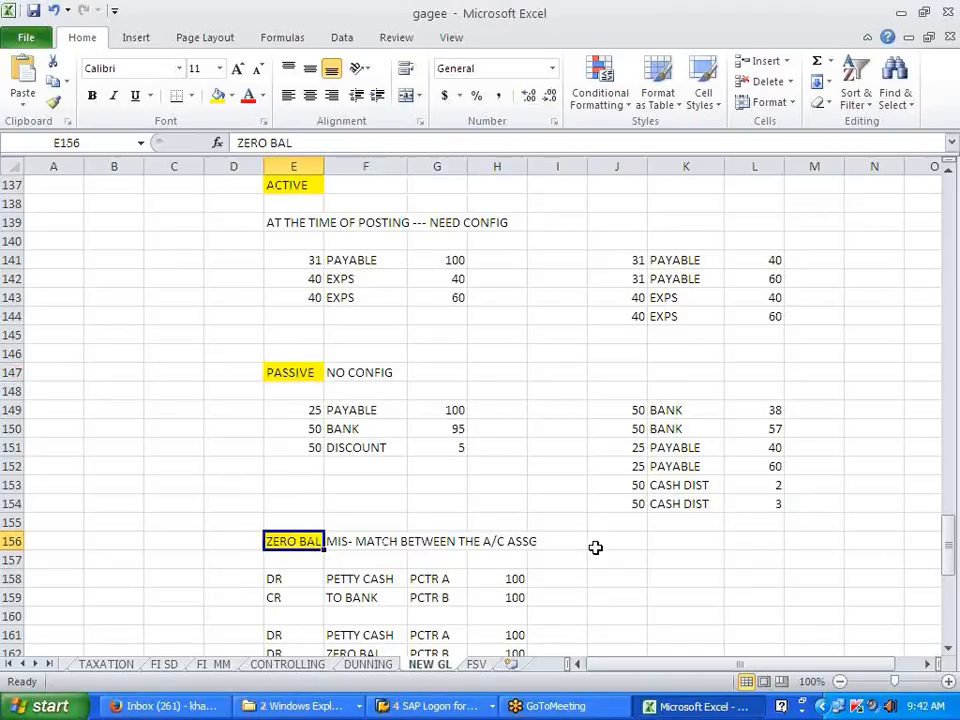
Step: Read the NEW GL notes on item category, document splitting method and splitting rule, including the PRD 11 and PRD 12 expense example
scroll(595, 547, "down", 7)
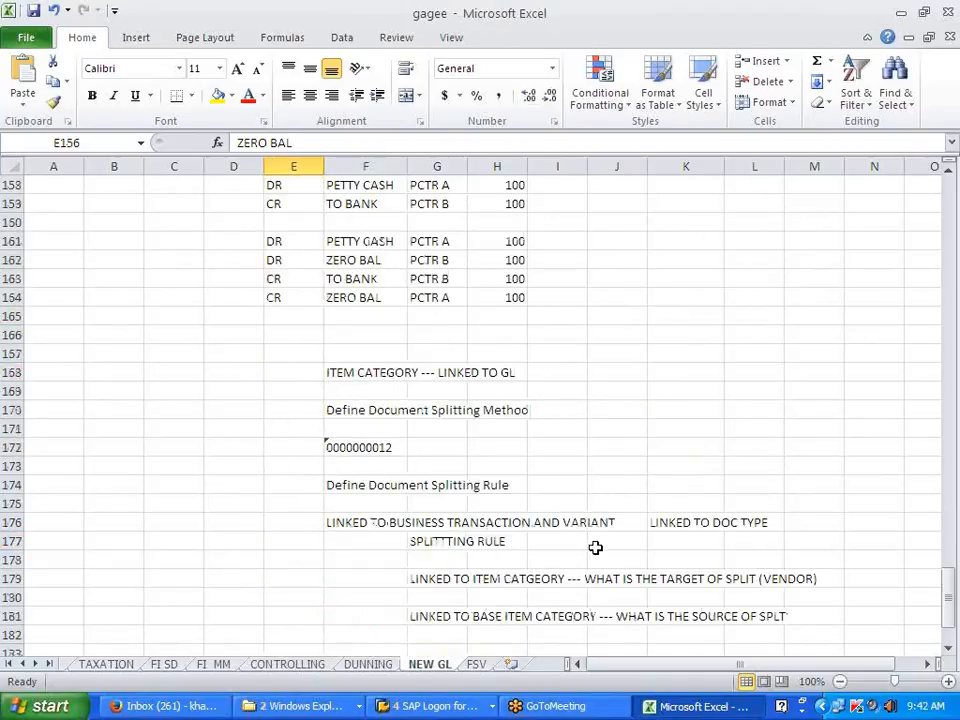
scroll(595, 547, "down", 5)
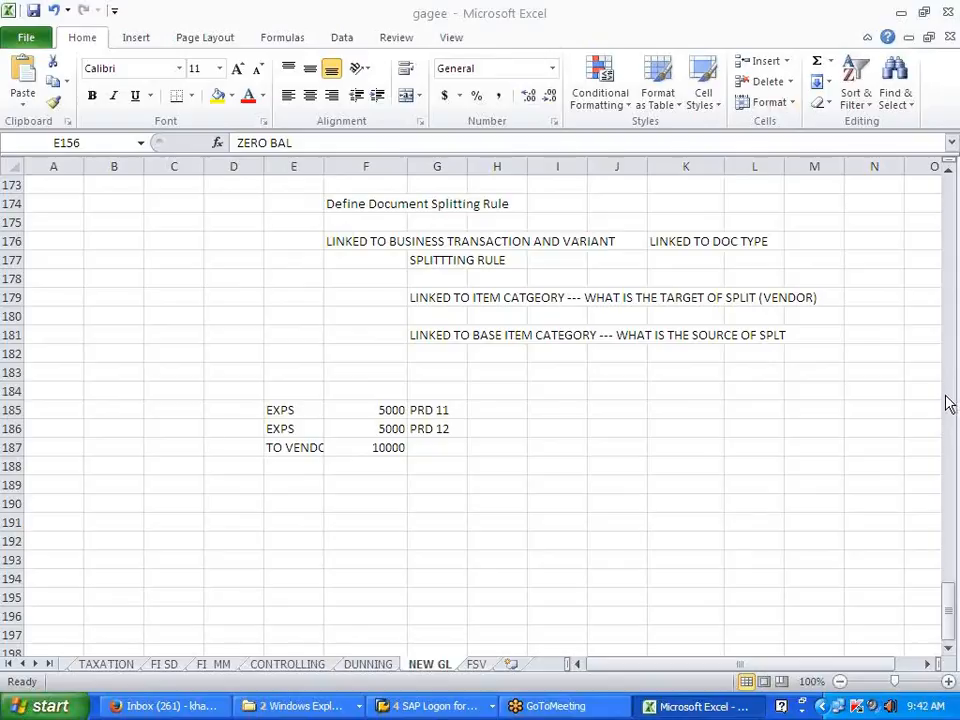
scroll(554, 373, "up", 6)
left_click(554, 372)
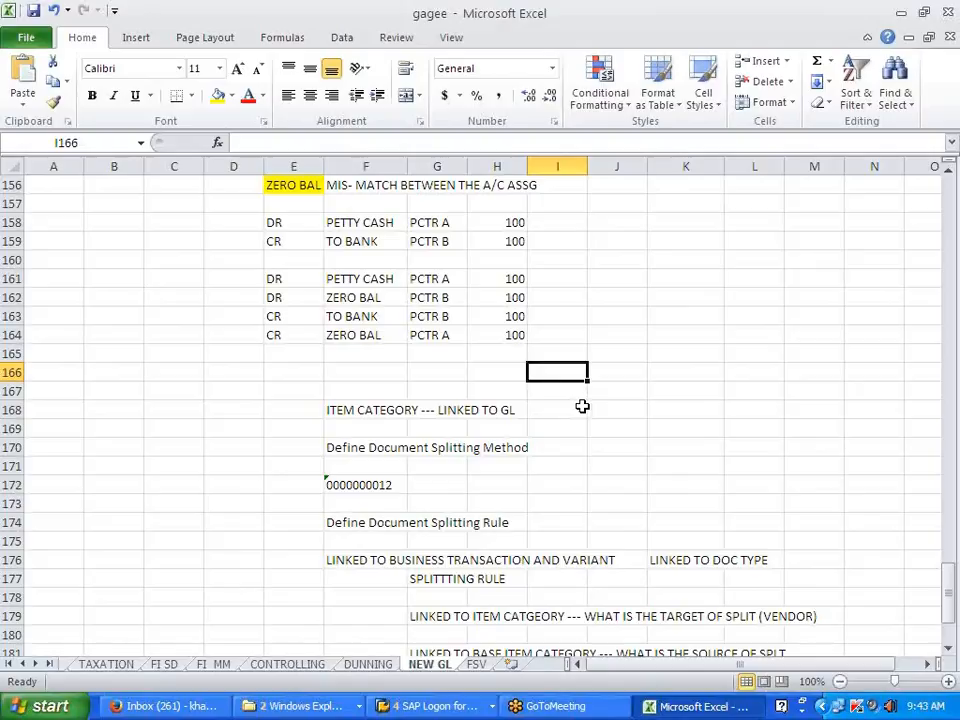
Step: Recap the active, passive and zero balance splitting examples, the splitting rule notes and the profit center and cost center notes
scroll(582, 406, "up", 13)
scroll(582, 406, "down", 11)
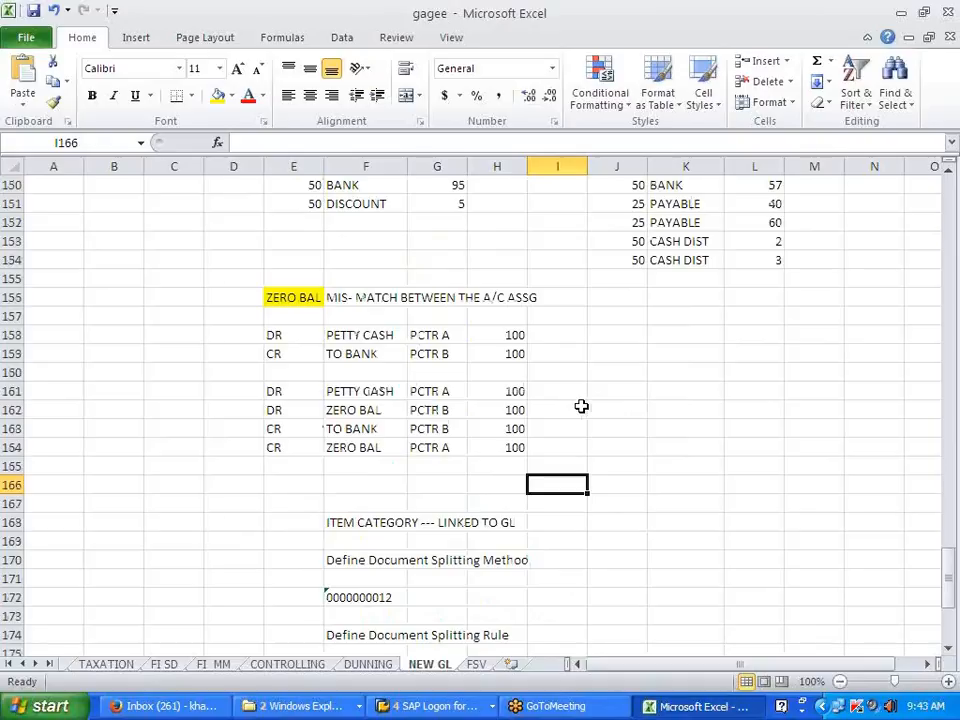
scroll(581, 406, "down", 6)
scroll(581, 406, "up", 10)
scroll(581, 406, "up", 20)
scroll(581, 406, "down", 20)
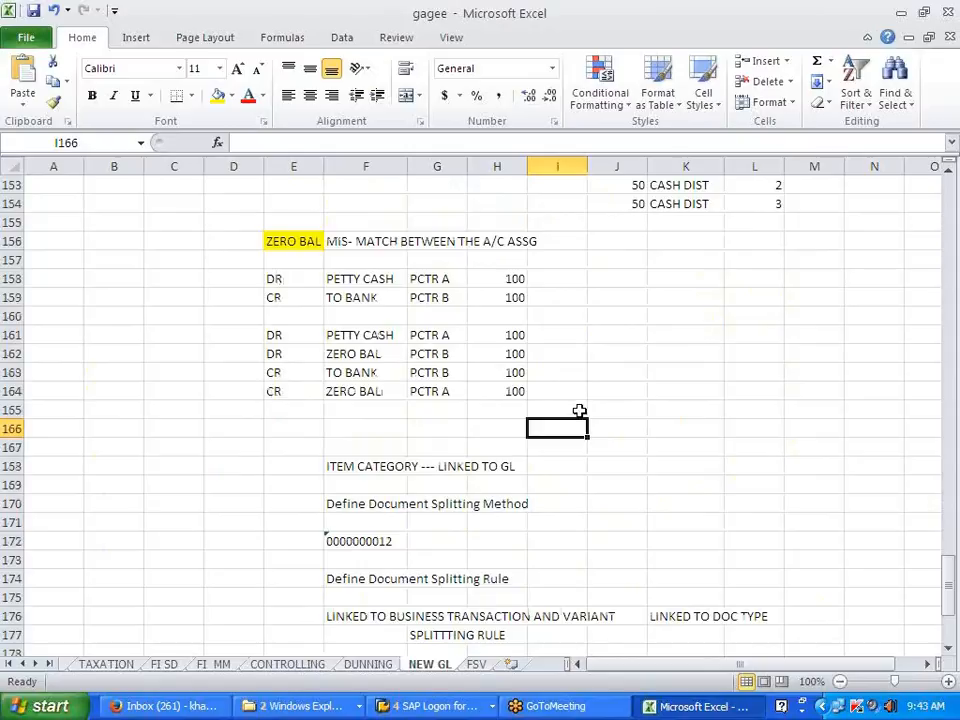
scroll(579, 410, "down", 8)
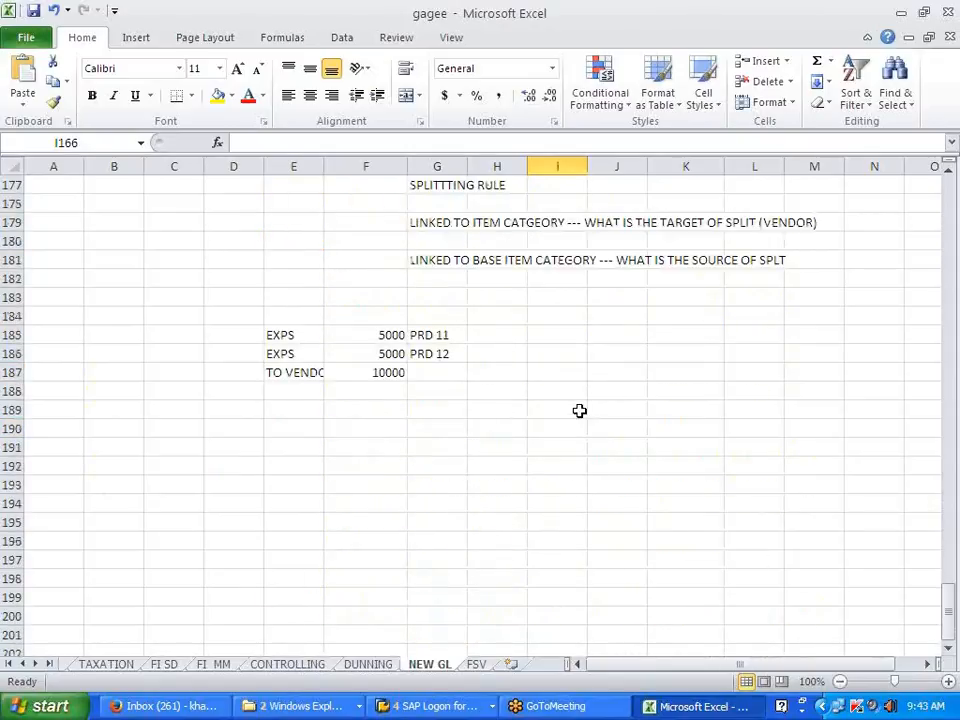
scroll(579, 410, "up", 17)
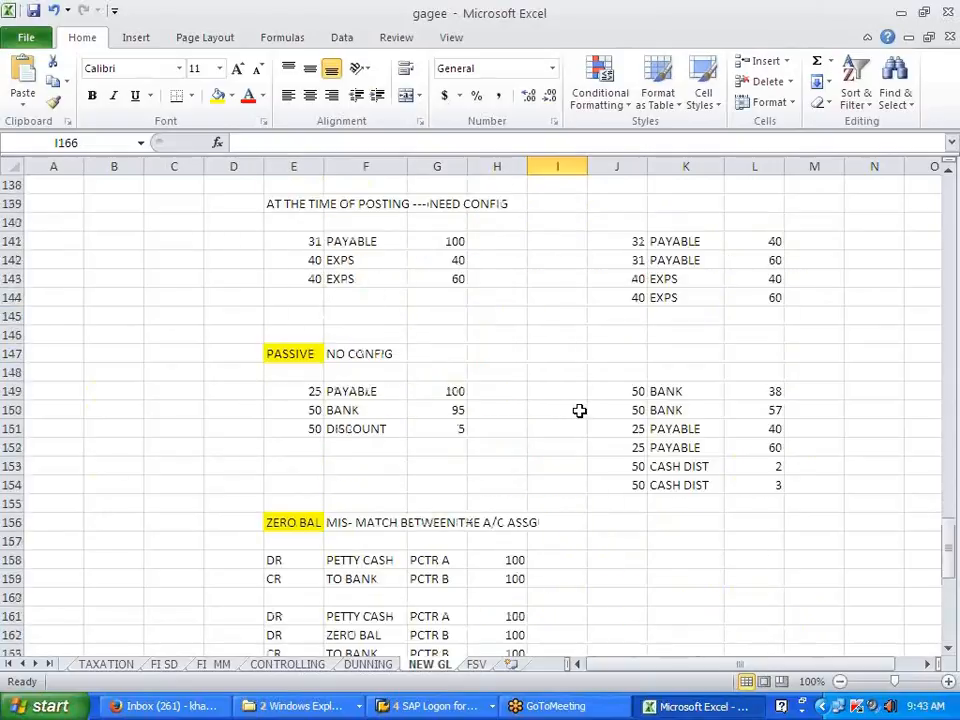
scroll(579, 410, "up", 15)
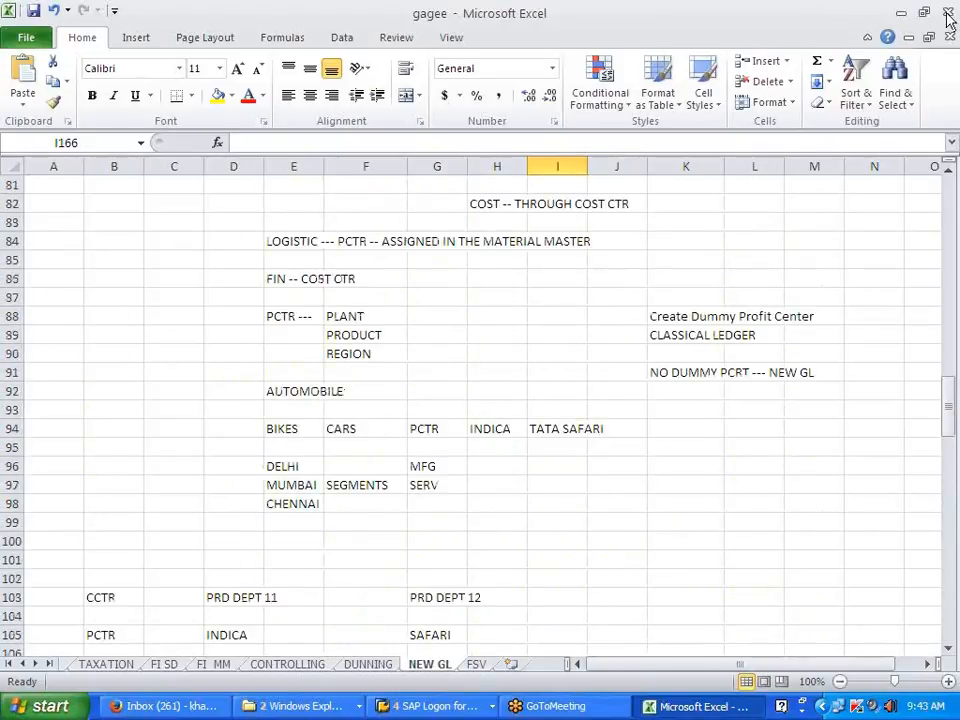